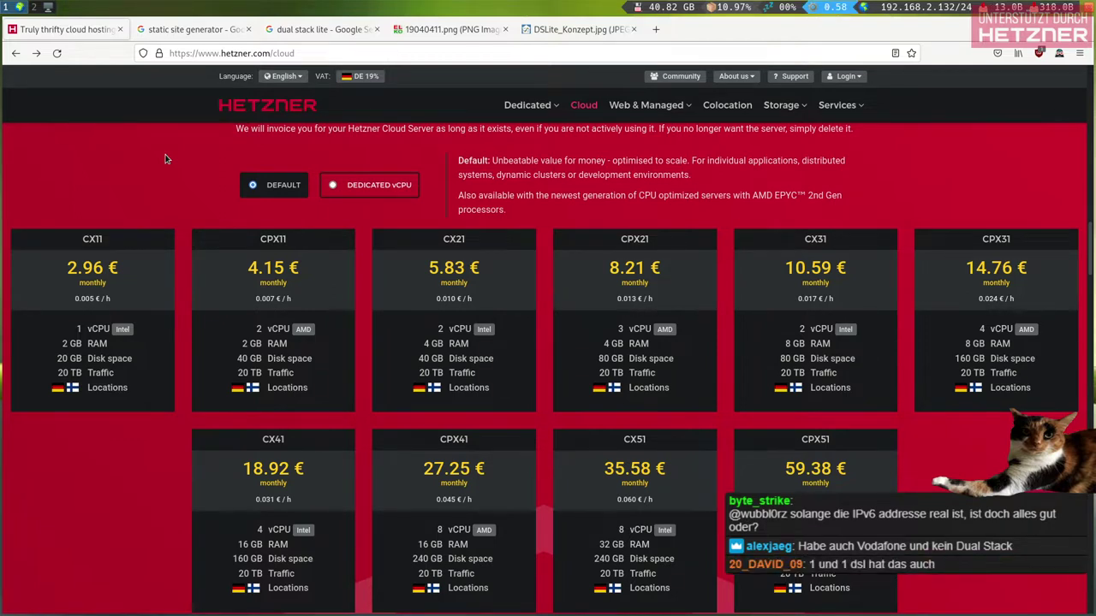
key(super+2)
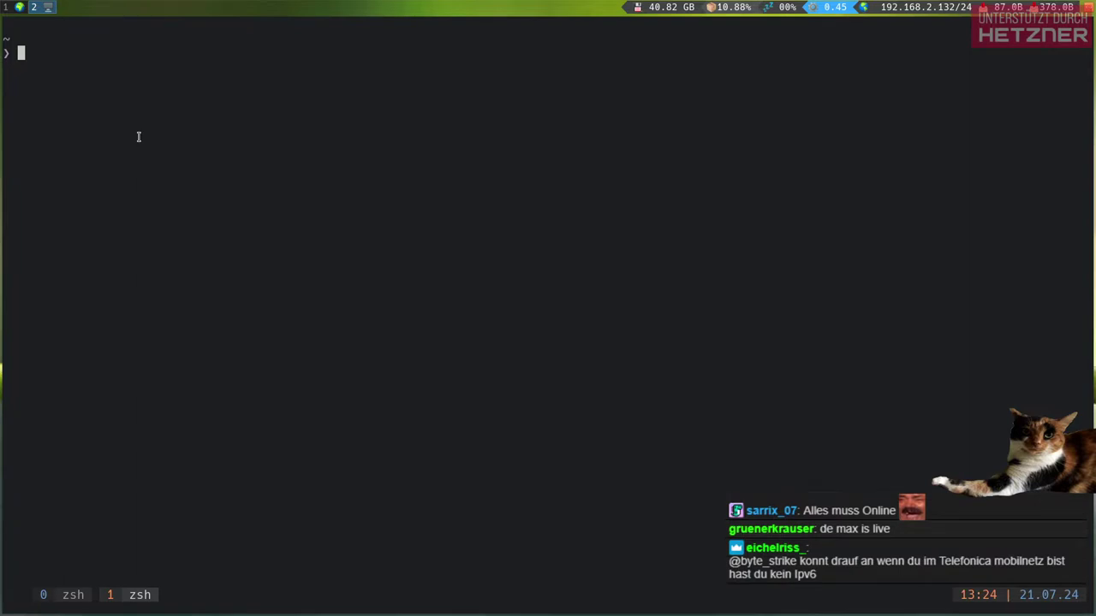
key(super+1)
click(363, 52)
click(381, 53)
text(1)
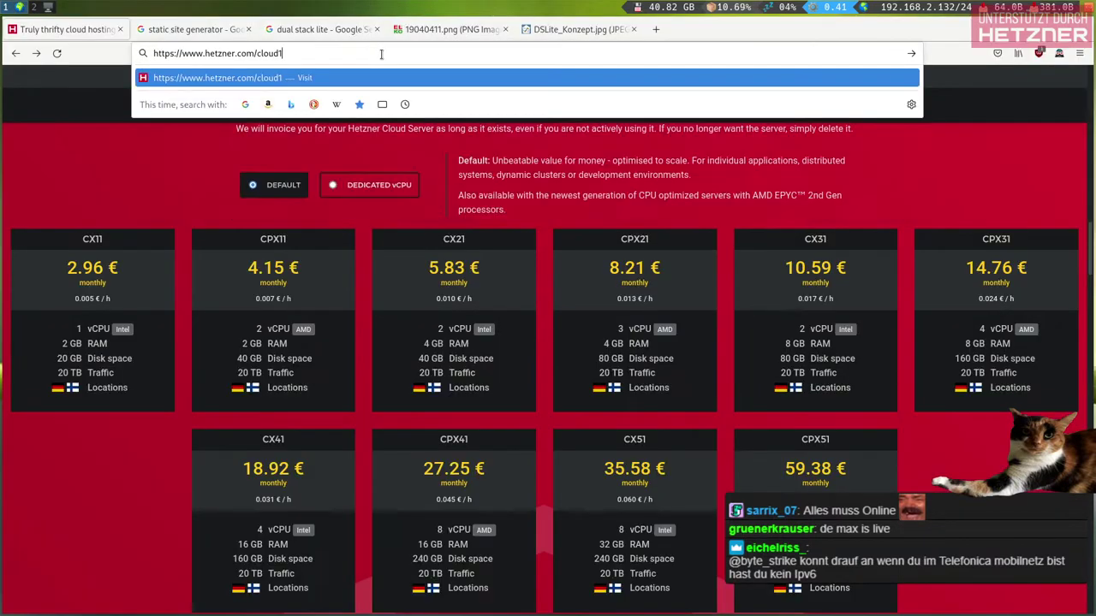
View the DS-Lite concept illustration and the 19040411.png diagram of IPv4 tunnelled through IPv6
click(561, 34)
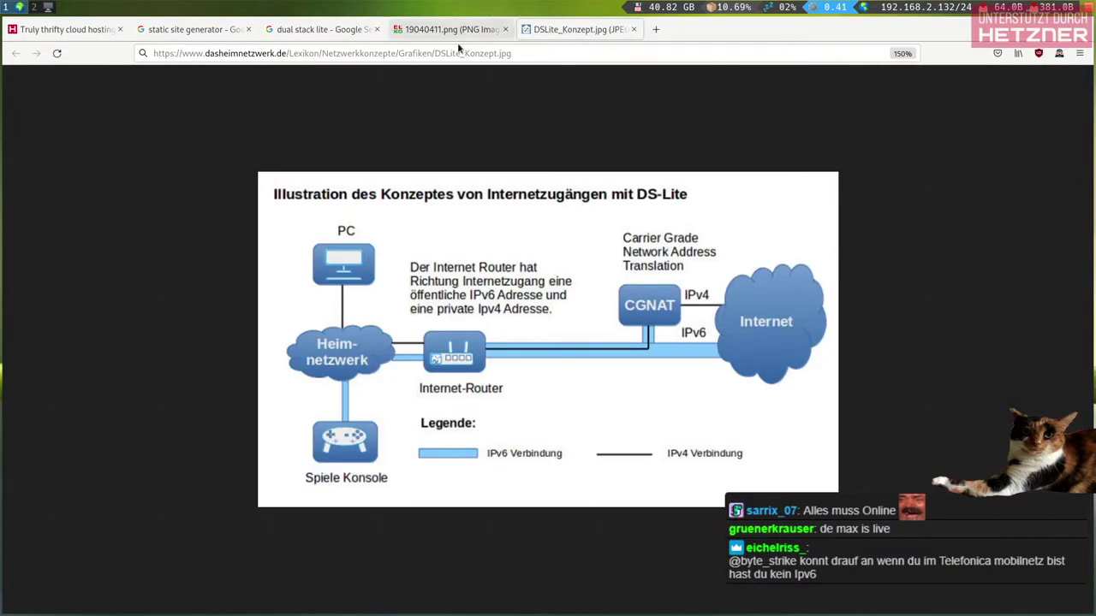
click(552, 53)
click(562, 53)
text(1)
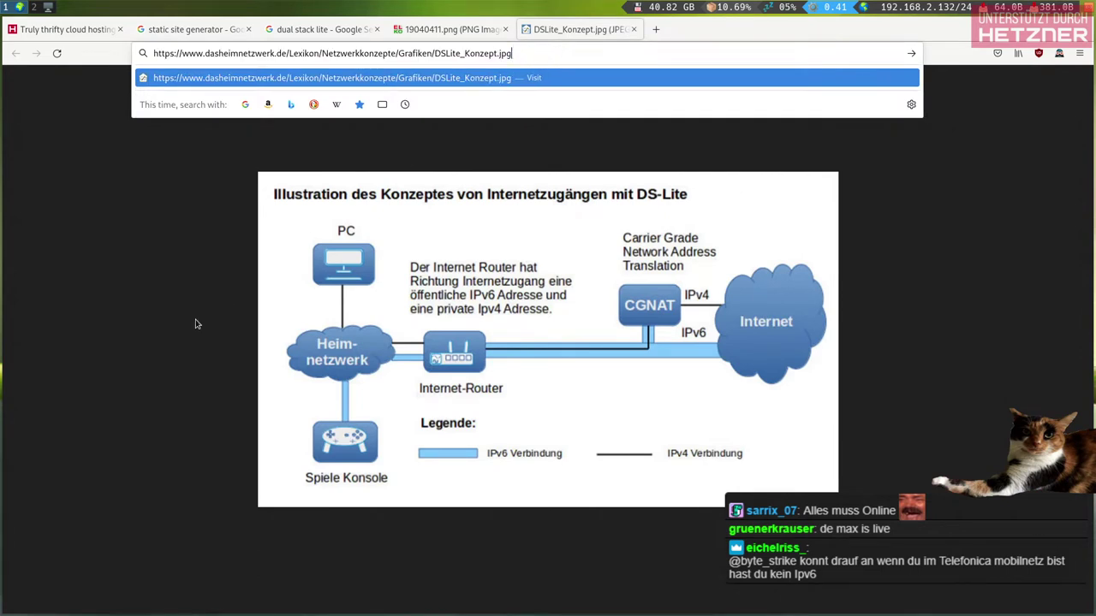
click(153, 358)
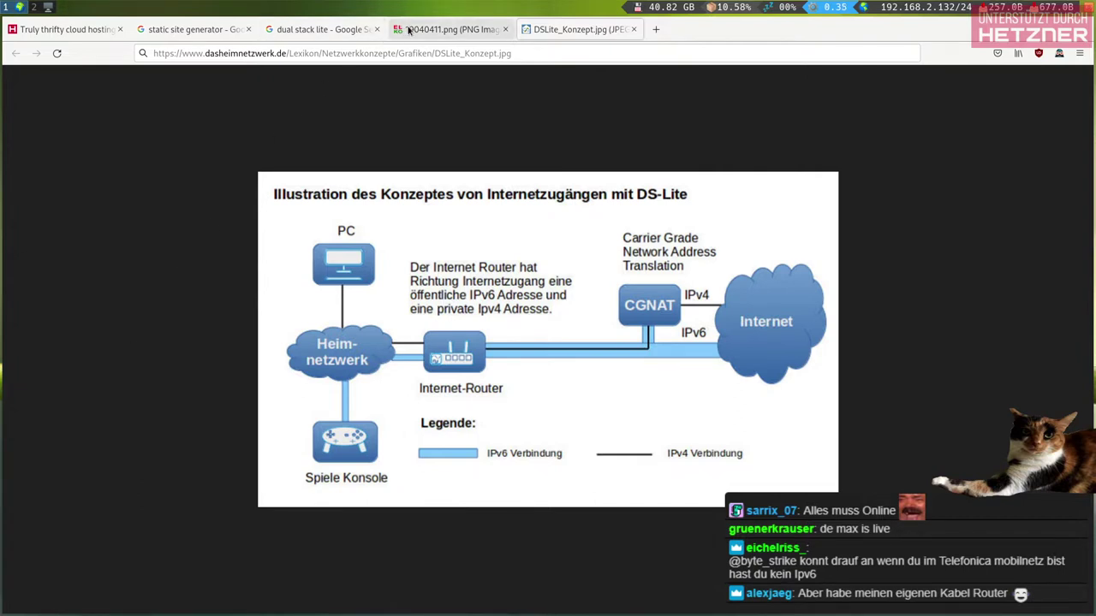
click(449, 29)
click(484, 53)
click(485, 53)
text(19040411.png)
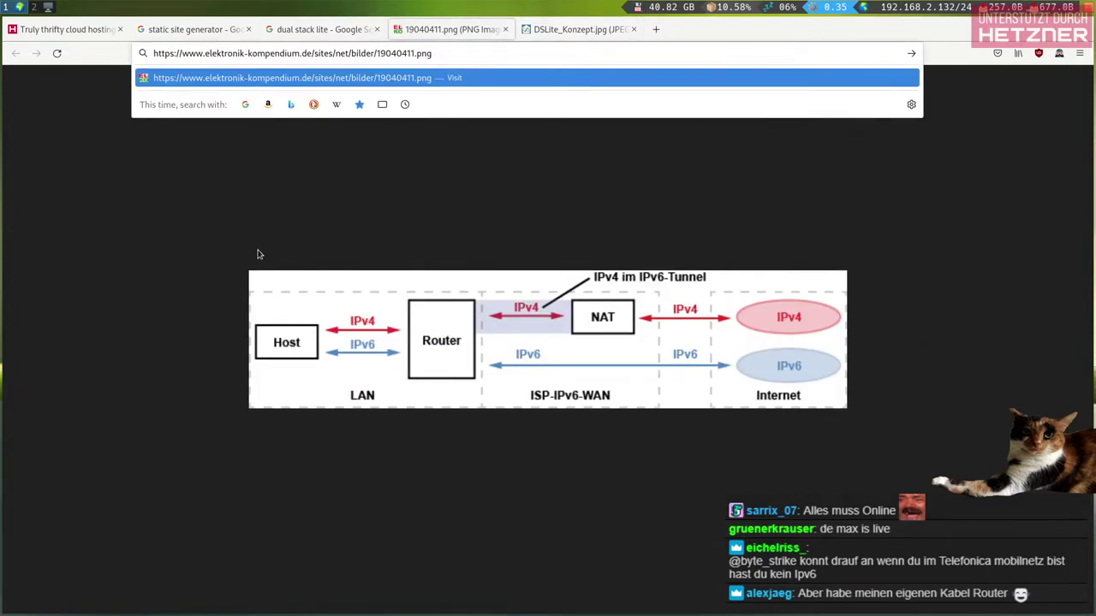
key(Return)
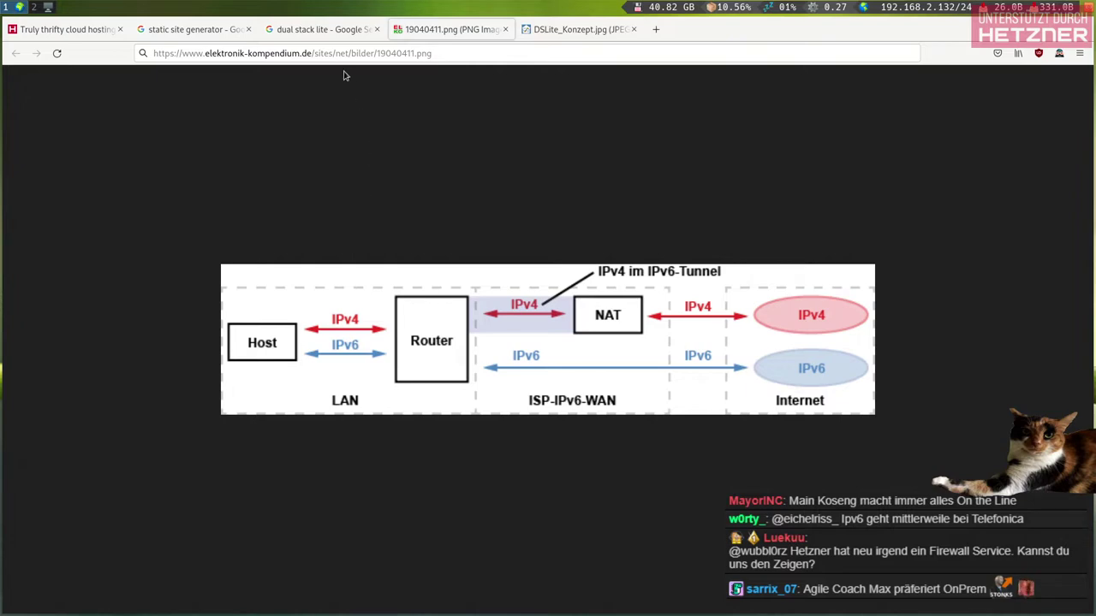
Search the web for "minecraft github" in a new tab
click(201, 31)
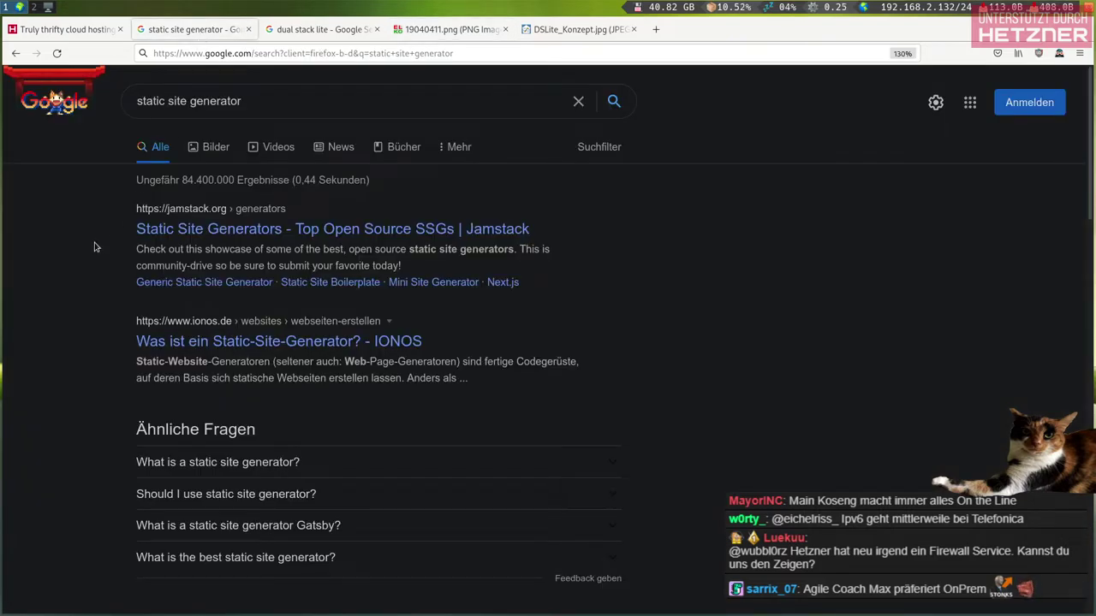
key(ctrl+t)
text(m)
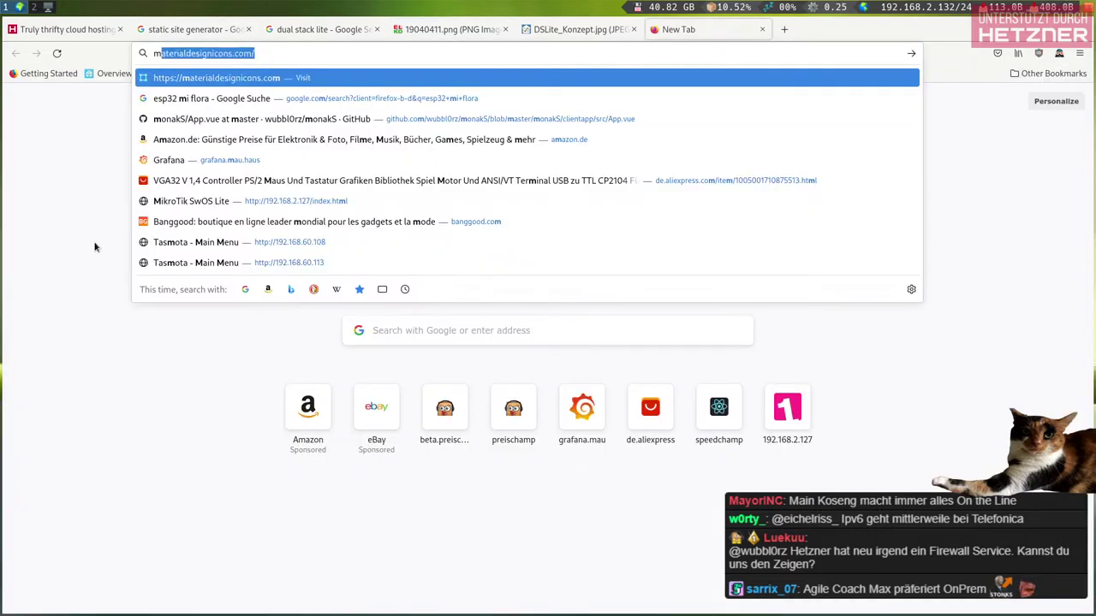
text(inecraft github)
key(Return)
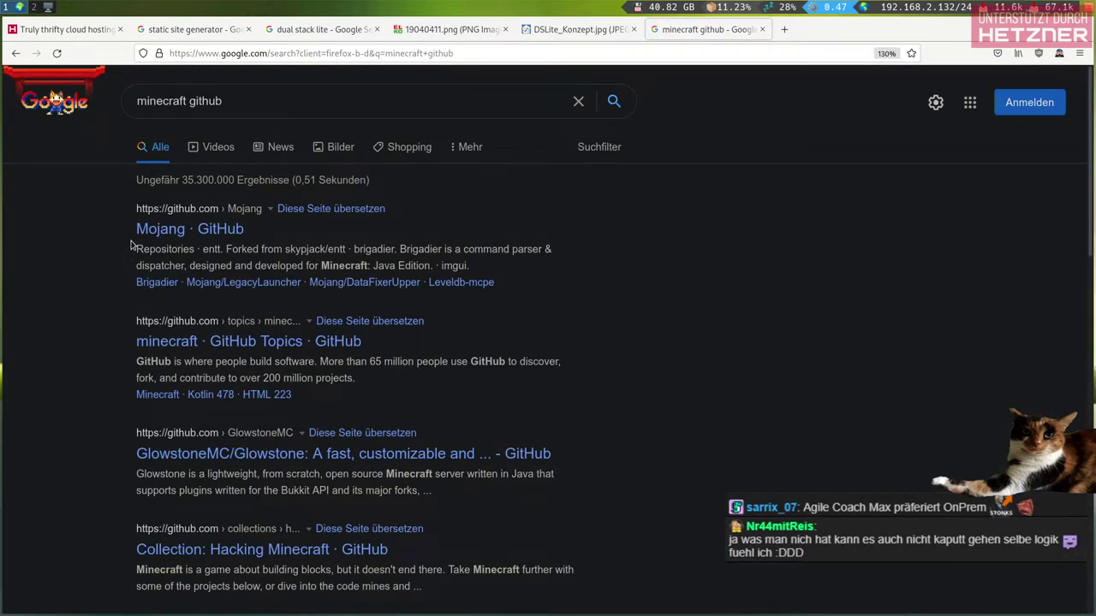
Extend the web search to "minecraft github bucket"
click(280, 103)
text(bucket)
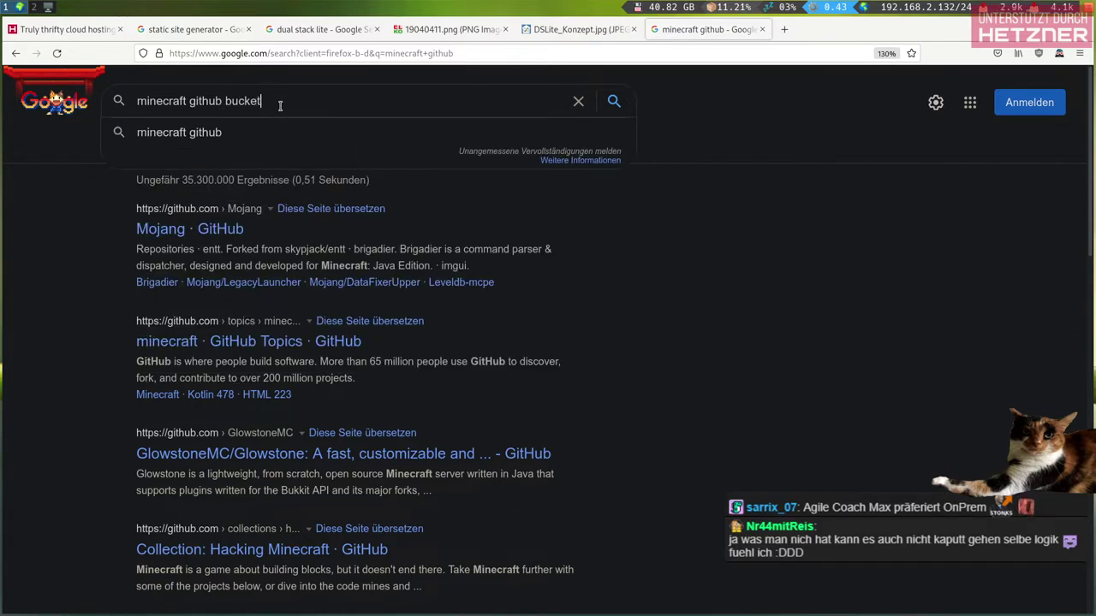
key(Return)
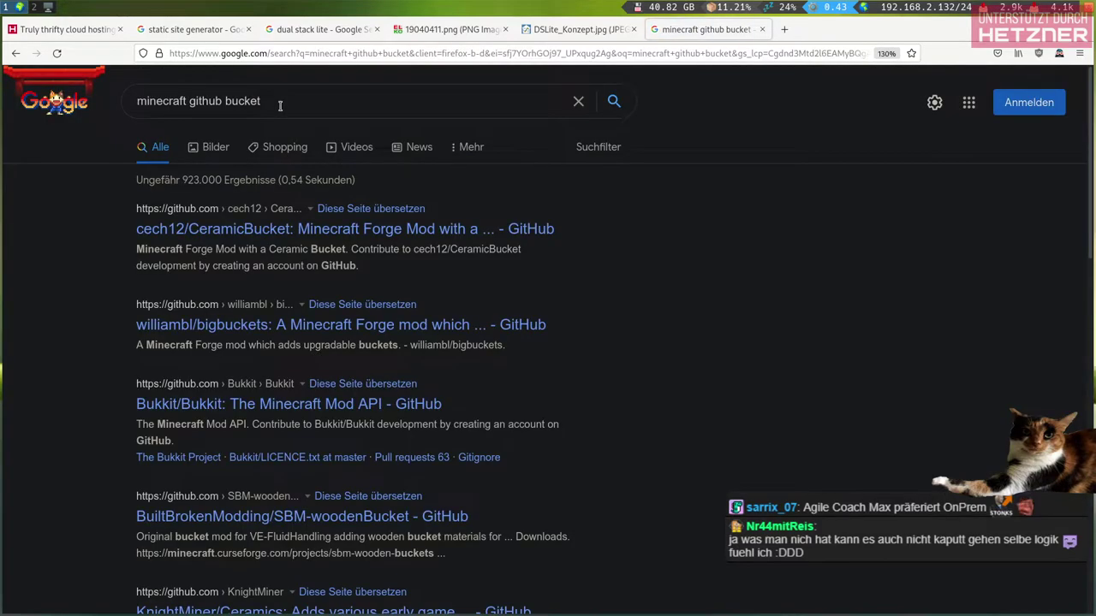
Change the search to "minecraft github paper" and open the PaperMC/Paper repository on GitHub
double_click(280, 103)
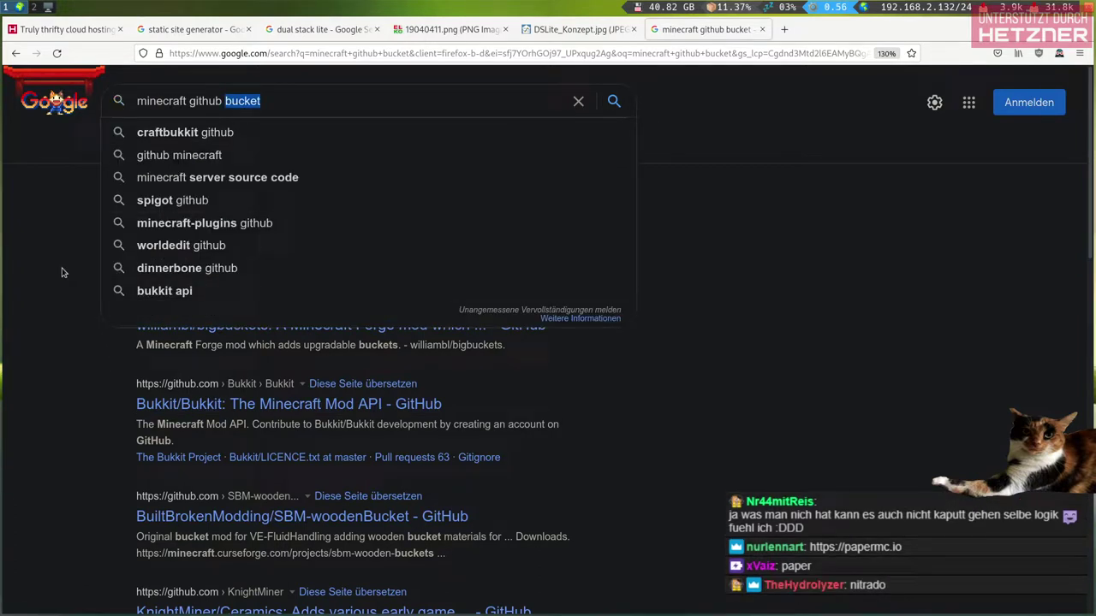
key(BackSpace)
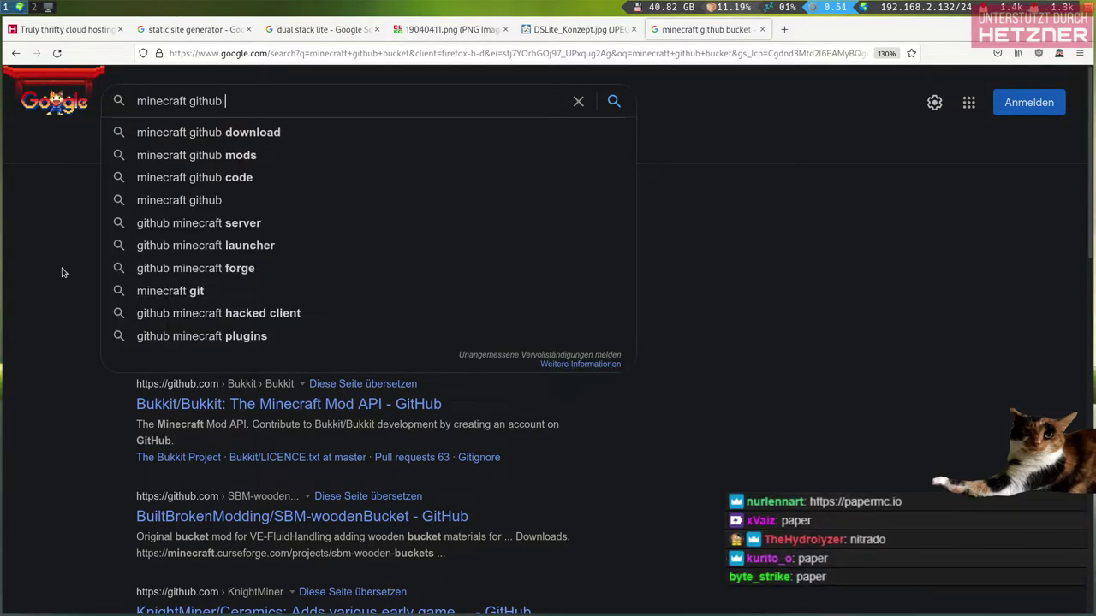
text(paper)
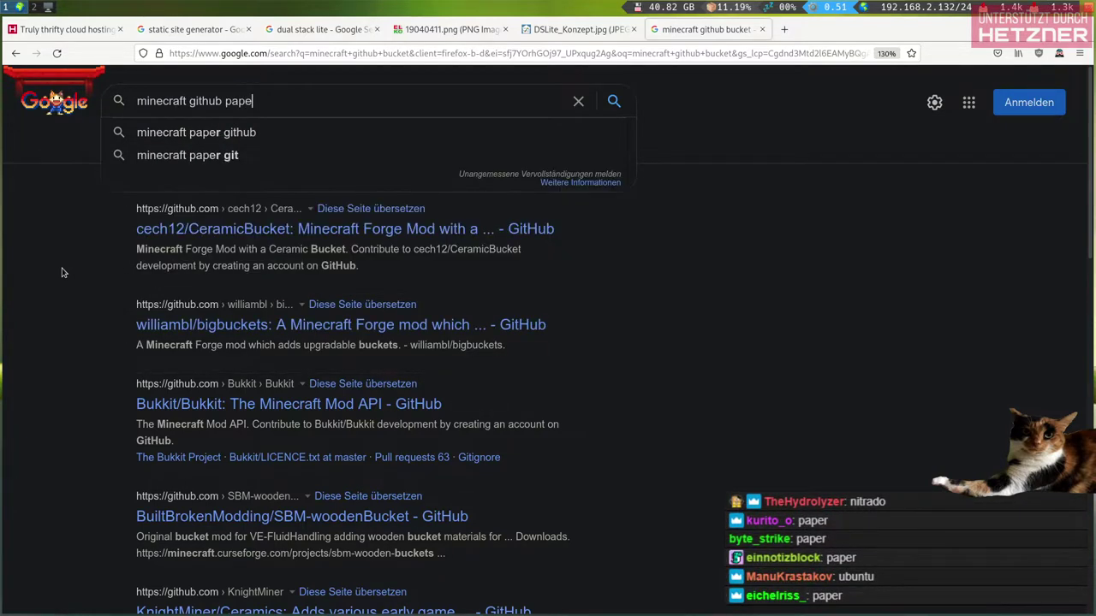
key(Return)
click(214, 229)
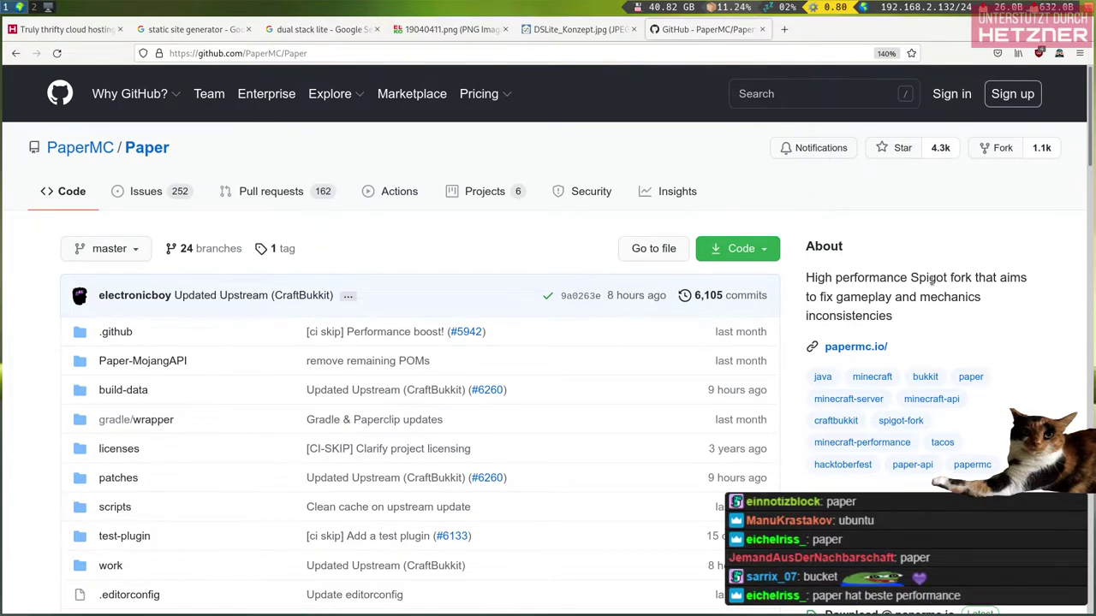
click(443, 54)
click(453, 53)
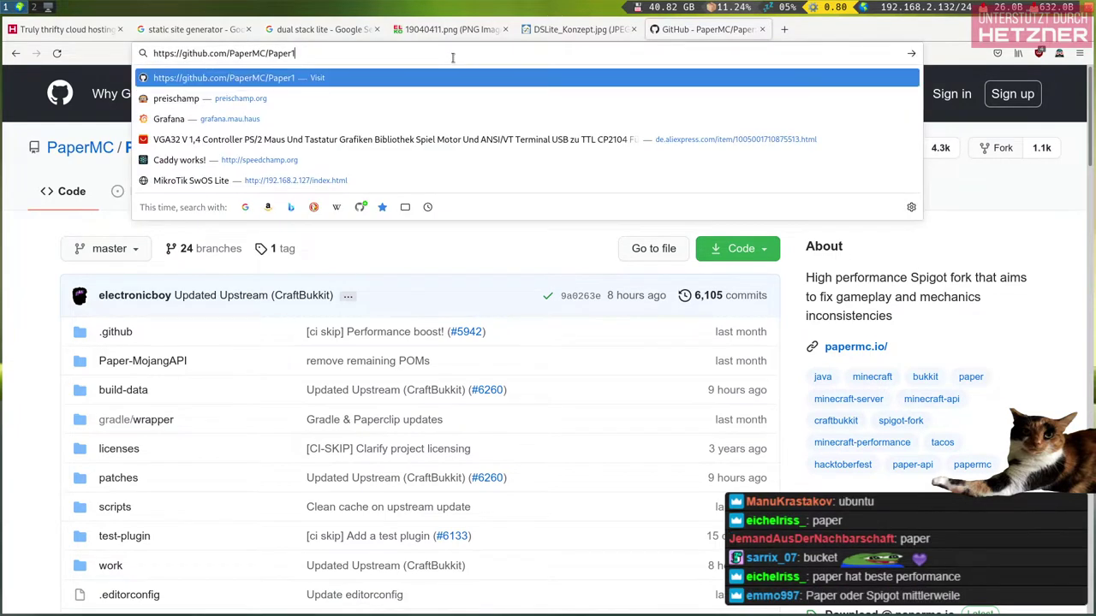
click(26, 282)
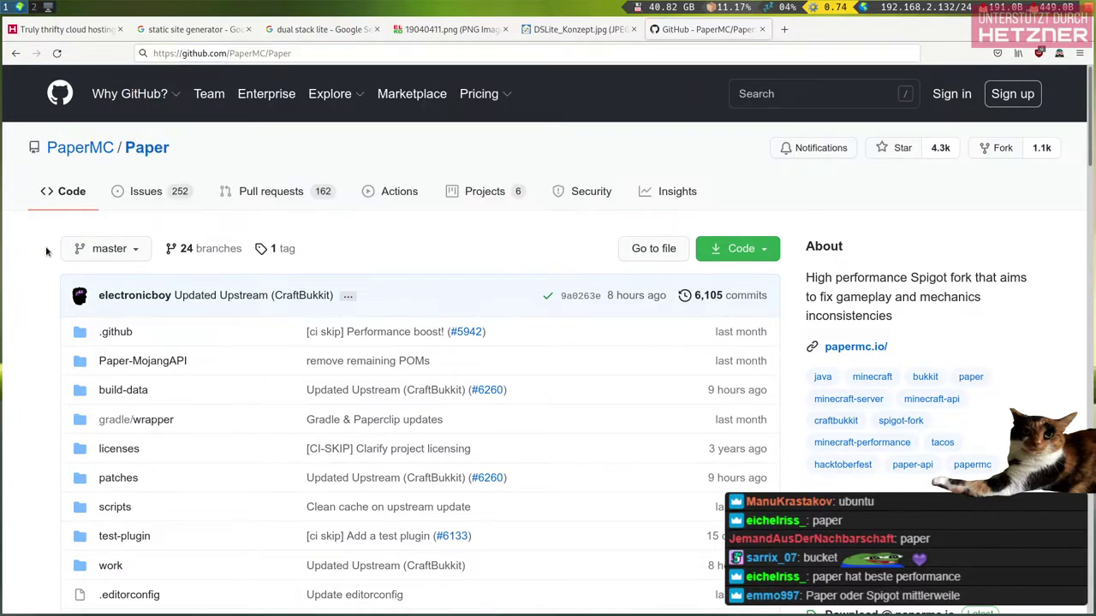
Examine the Paper repository's README, About description and file list
scroll(47, 251, down, 10)
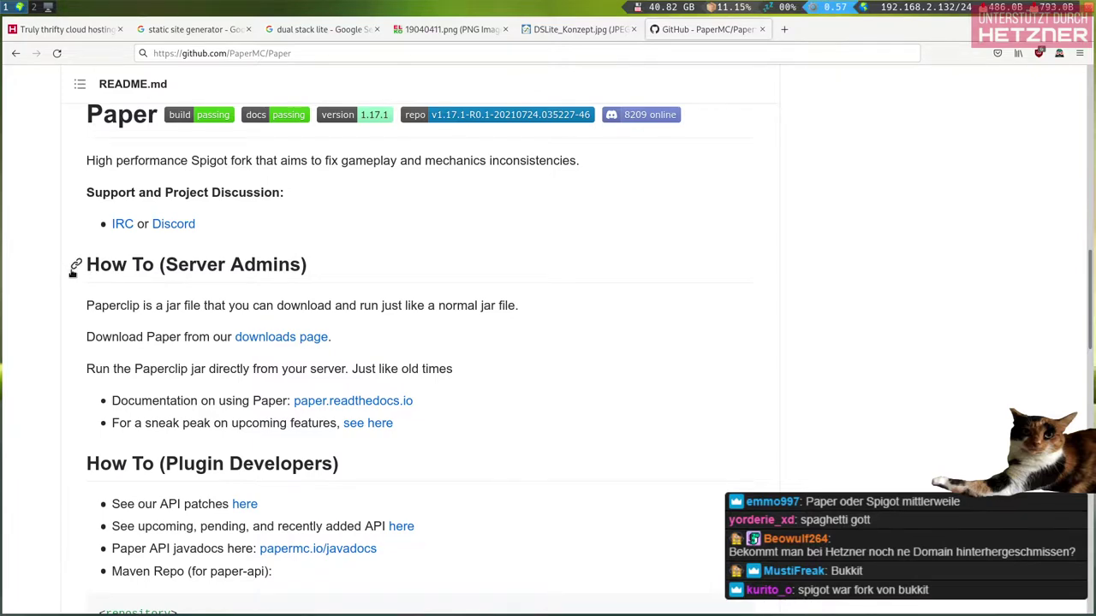
scroll(68, 269, up, 8)
scroll(91, 293, up, 3)
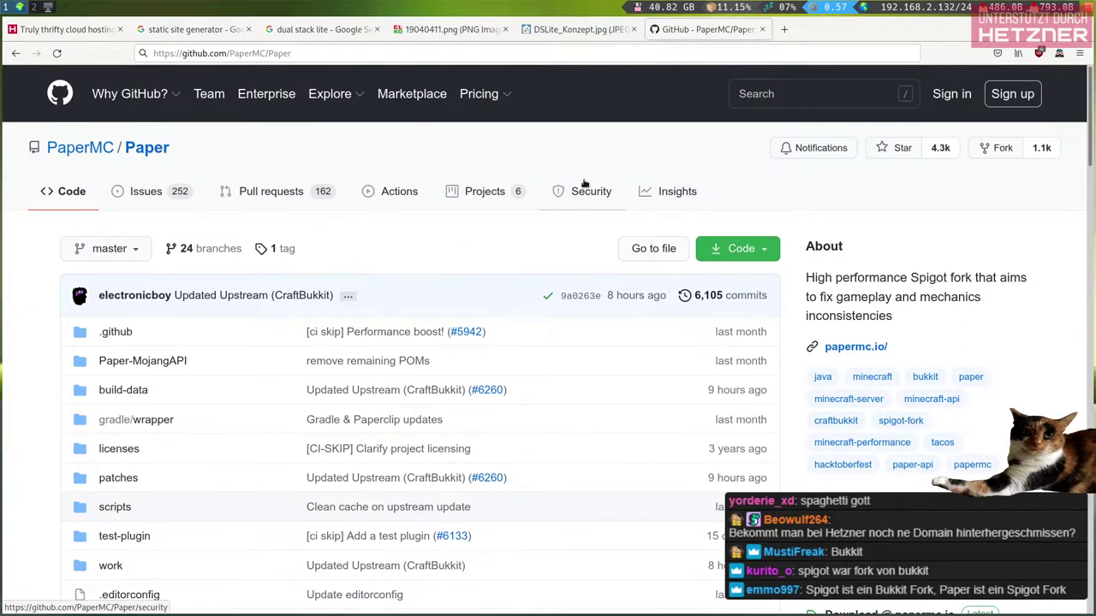
double_click(856, 277)
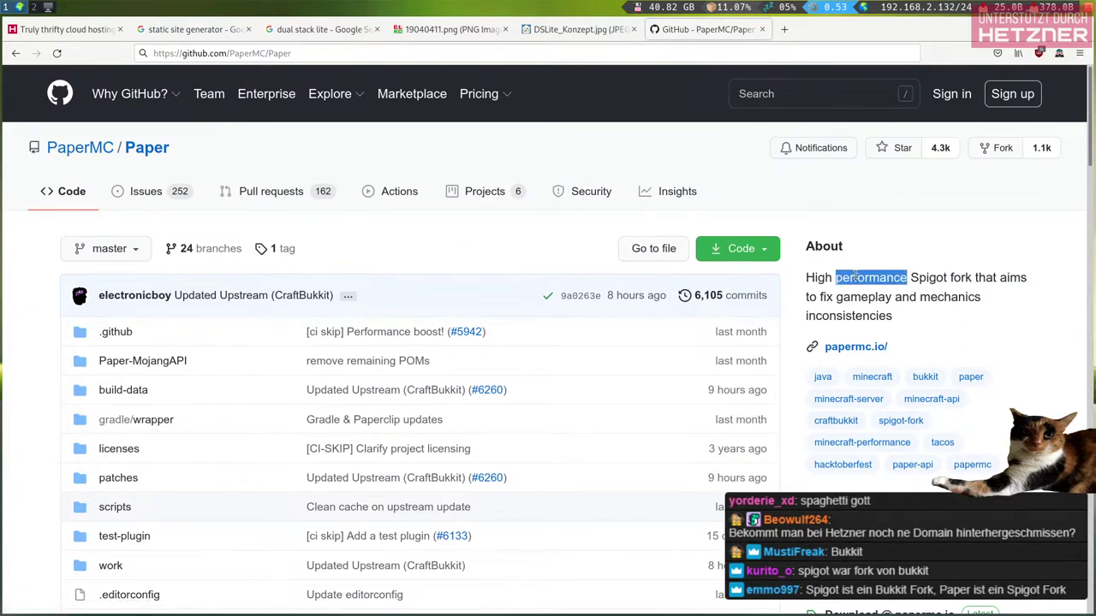
click(924, 246)
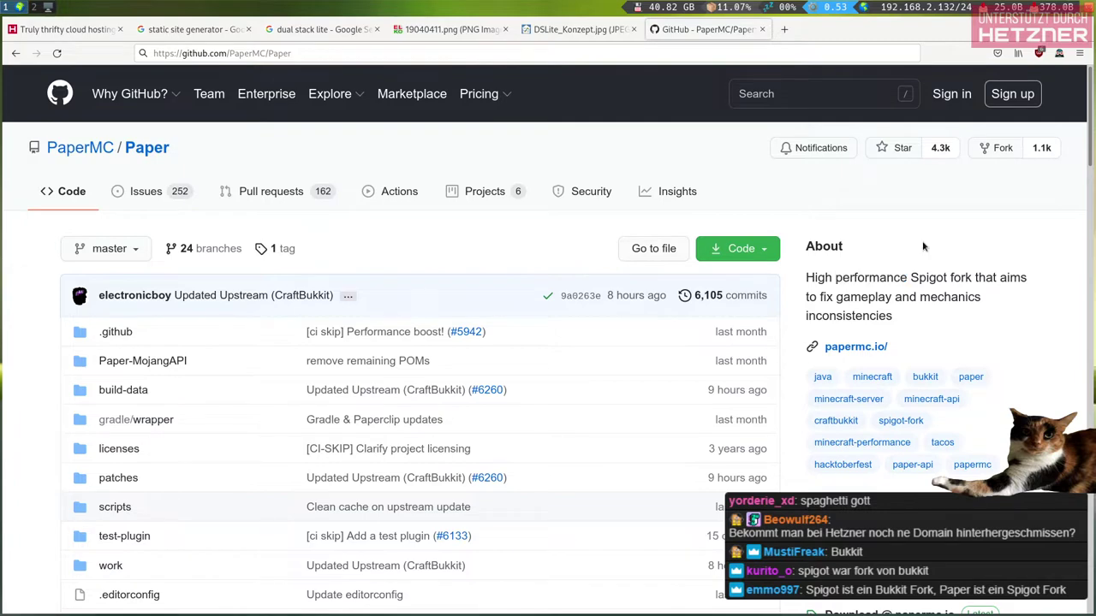
scroll(15, 377, down, 4)
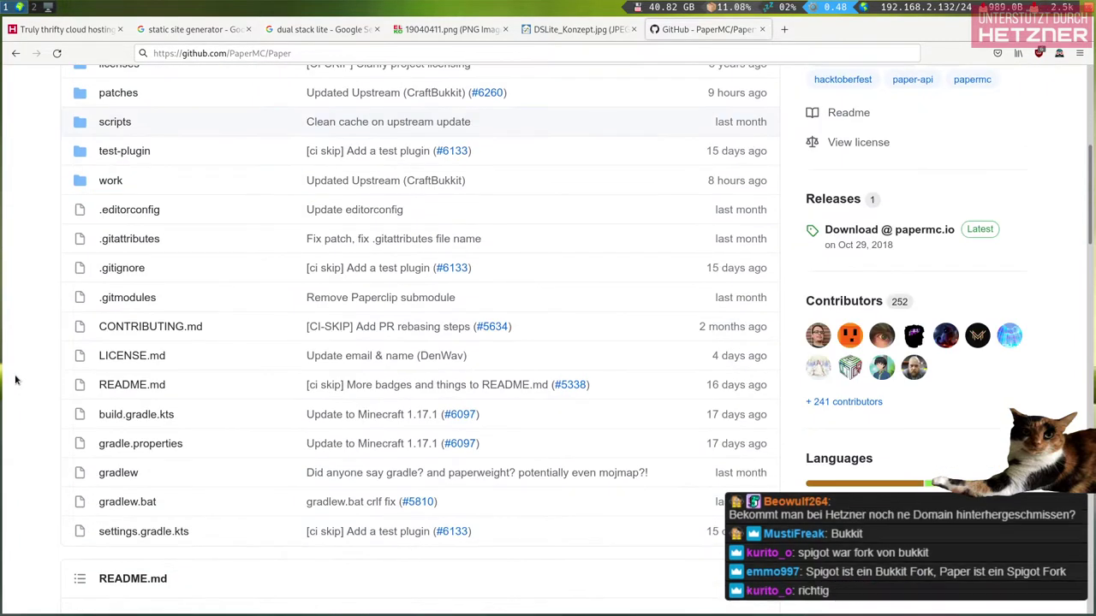
scroll(15, 376, up, 2)
scroll(101, 334, up, 1)
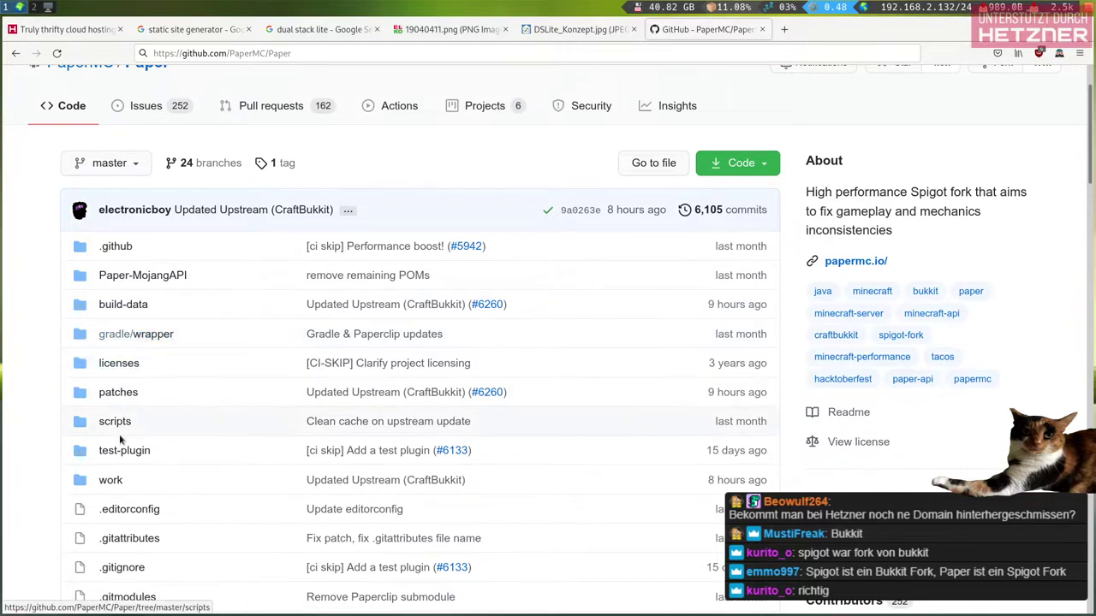
Inspect the contents of the work folder in the Paper repository and return to the repository's main page
click(109, 480)
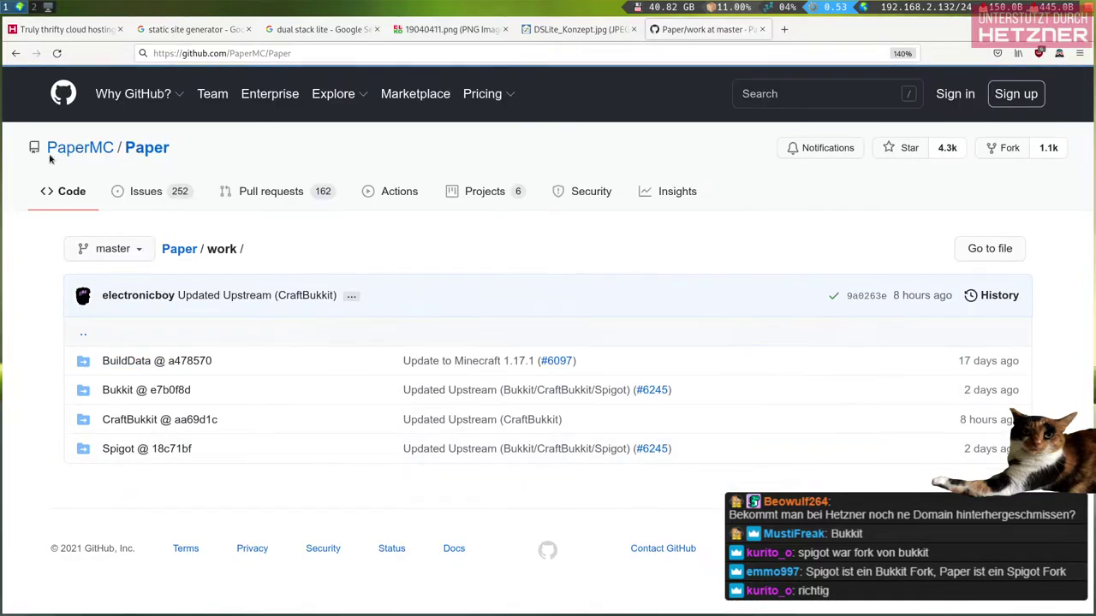
click(15, 53)
scroll(31, 416, down, 3)
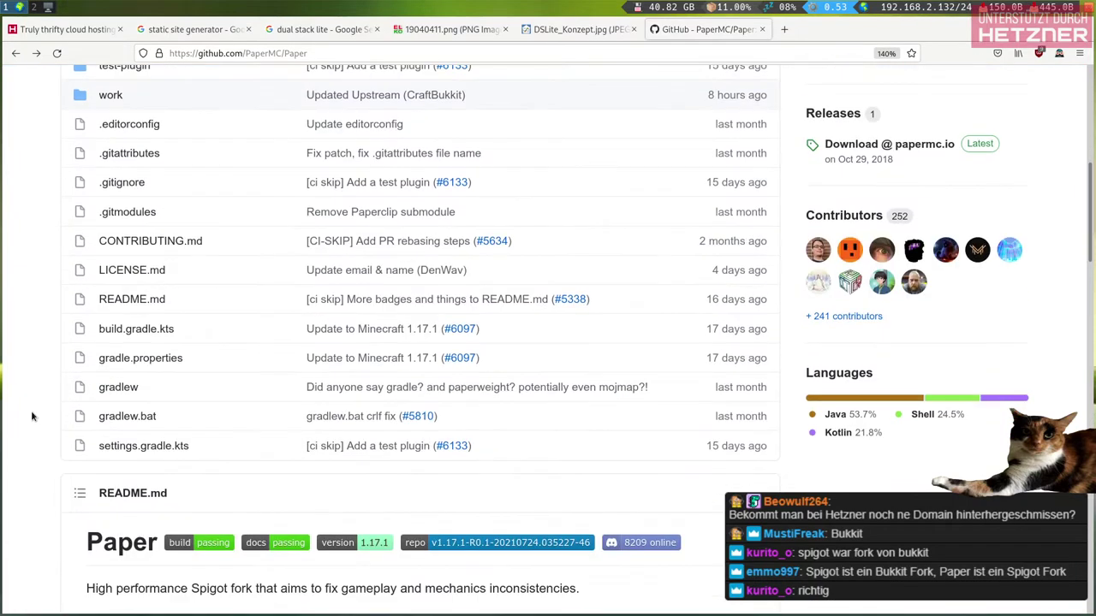
scroll(32, 416, up, 3)
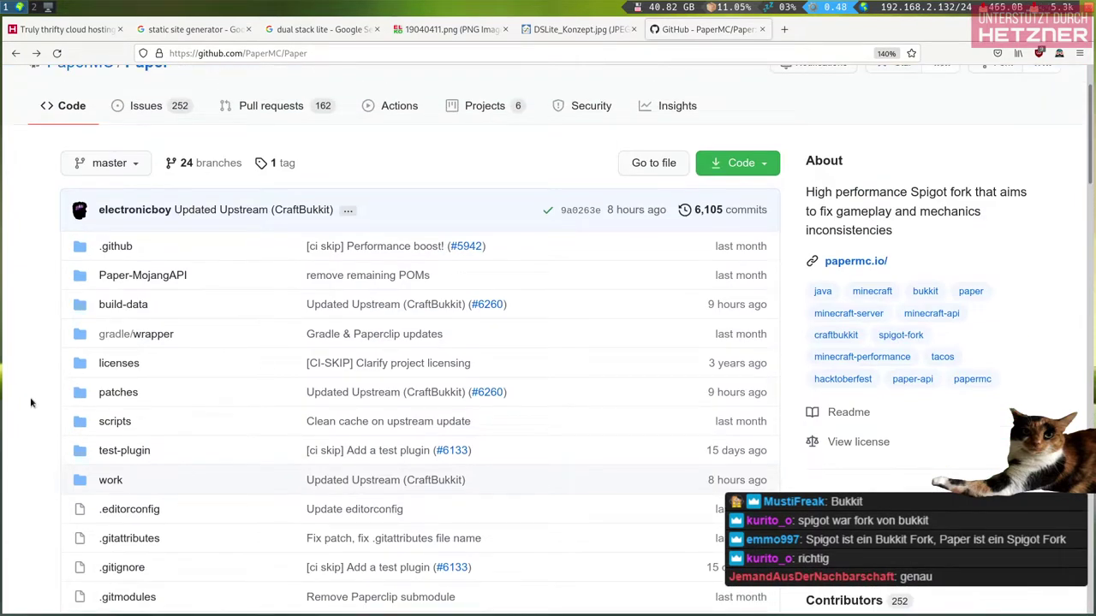
scroll(31, 395, up, 1)
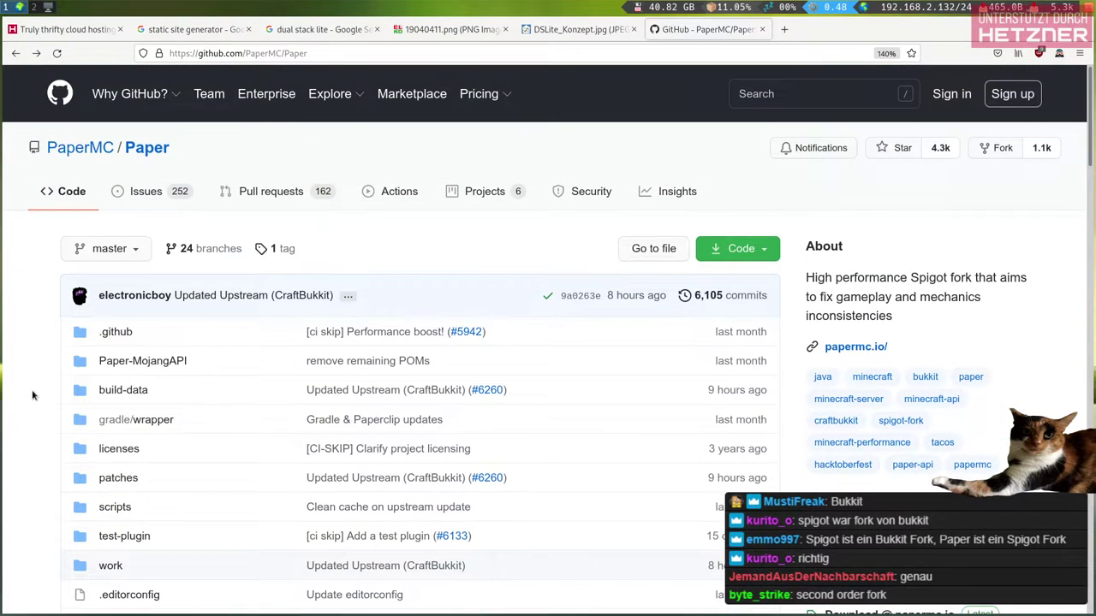
scroll(32, 394, down, 1)
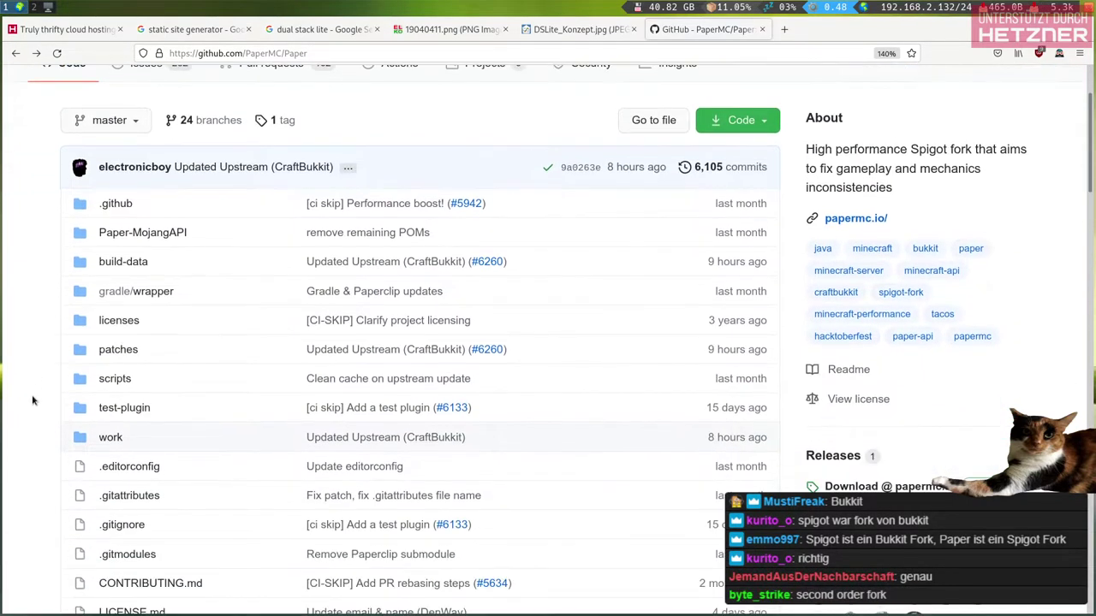
click(118, 440)
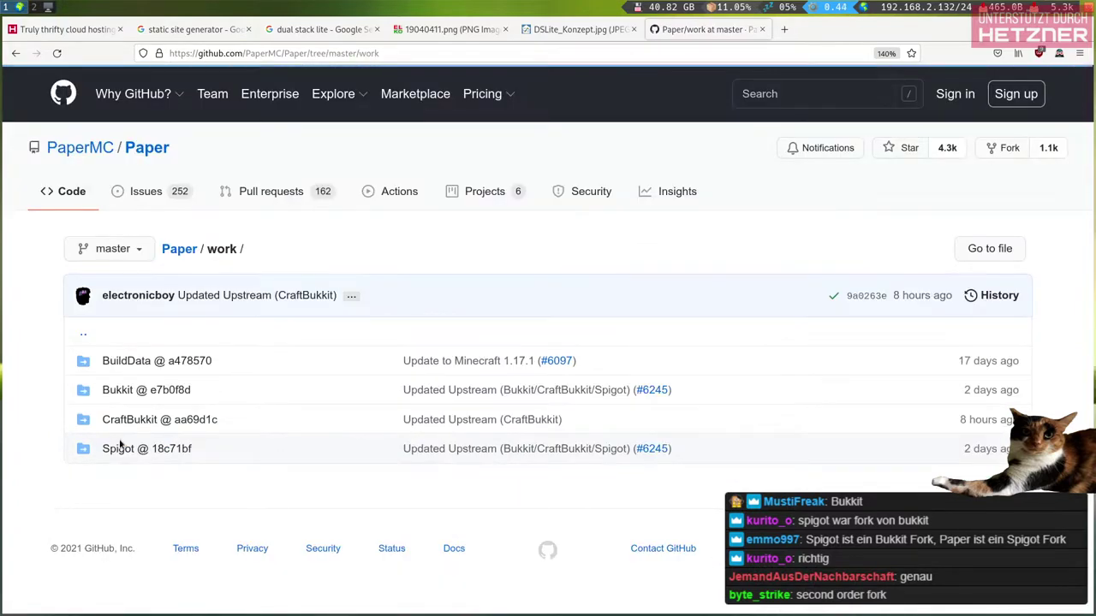
click(15, 53)
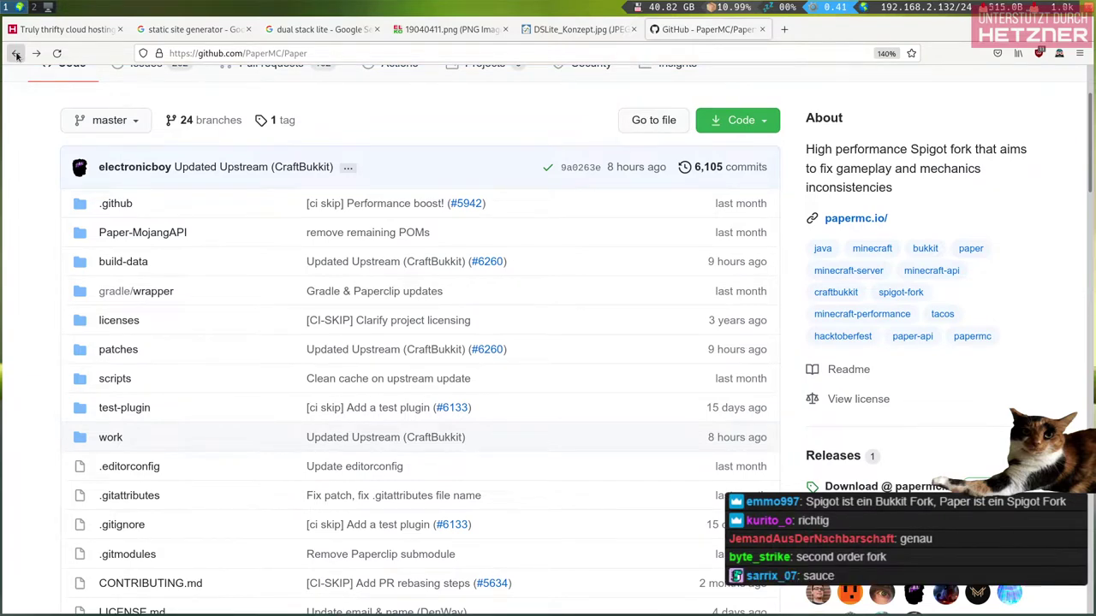
Open the file 0003-Build-system-changes.patch from the server subfolder of the repository's patches folder
scroll(40, 321, down, 3)
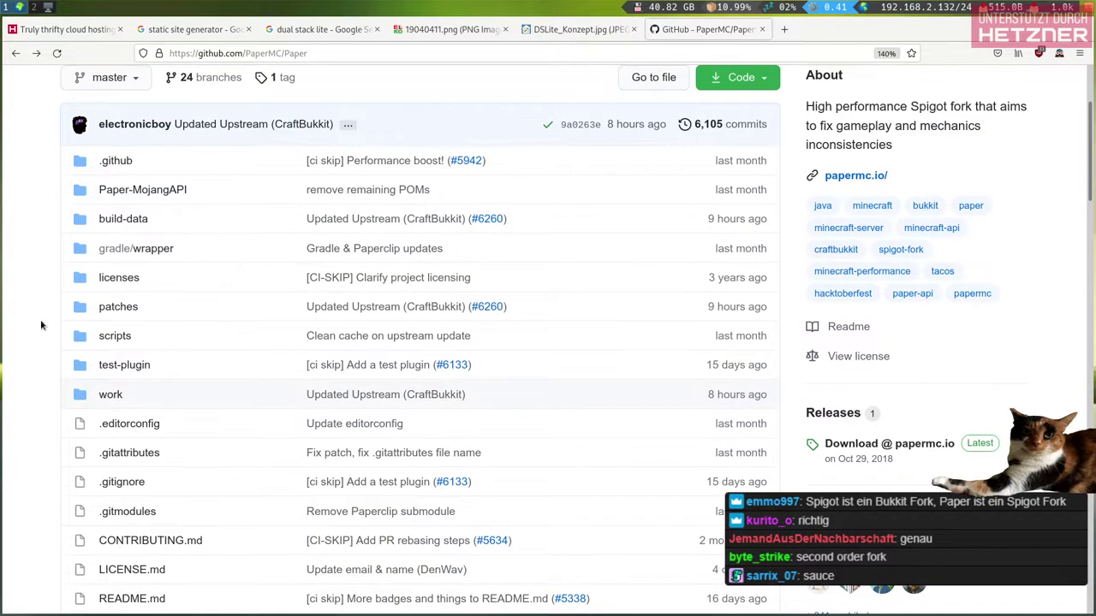
scroll(40, 324, up, 4)
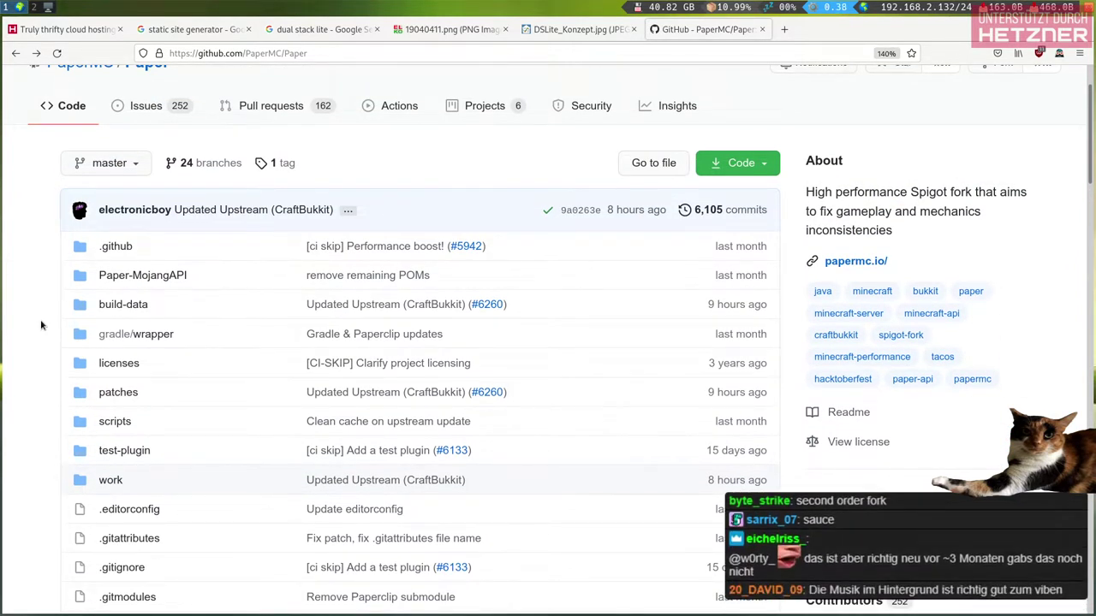
click(117, 392)
click(116, 420)
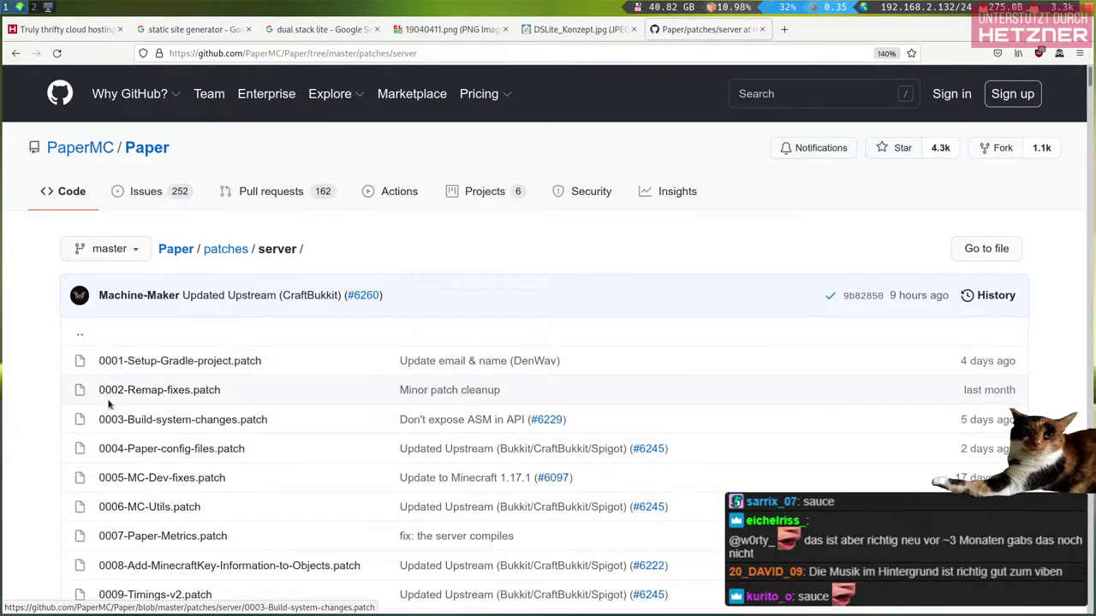
click(146, 419)
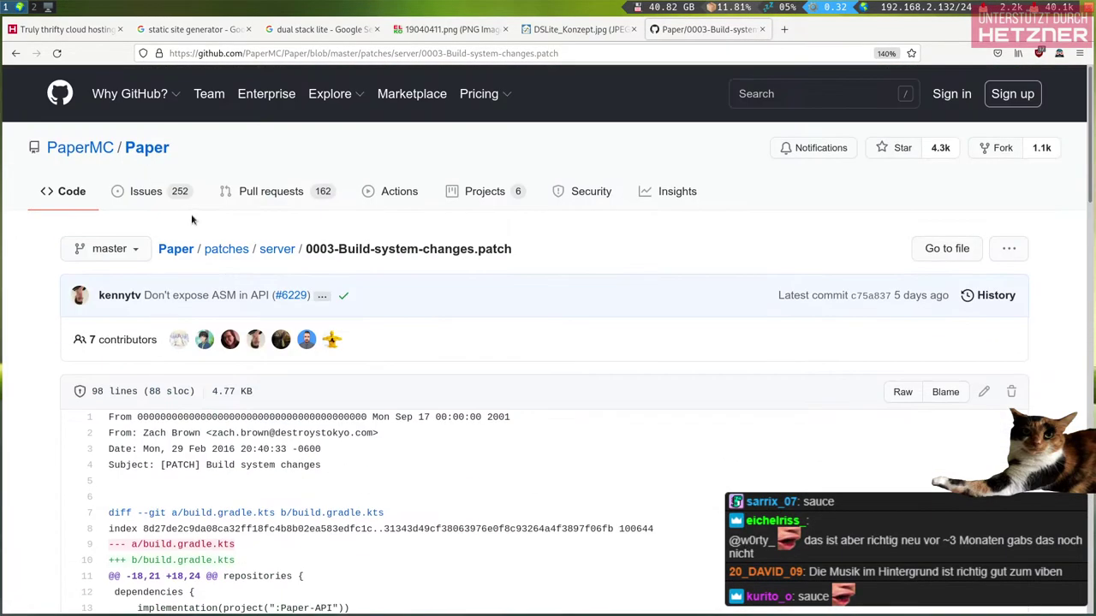
Return to the Paper repository's main page, inspect the build-data folder and go back to the repository's file list
click(176, 249)
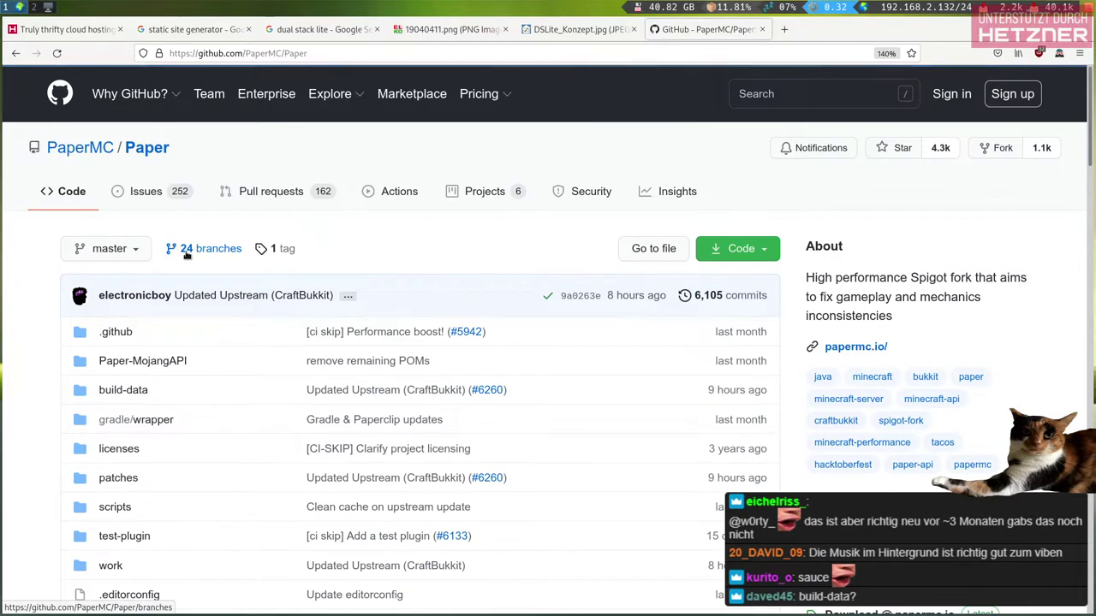
scroll(184, 257, down, 3)
scroll(128, 300, up, 2)
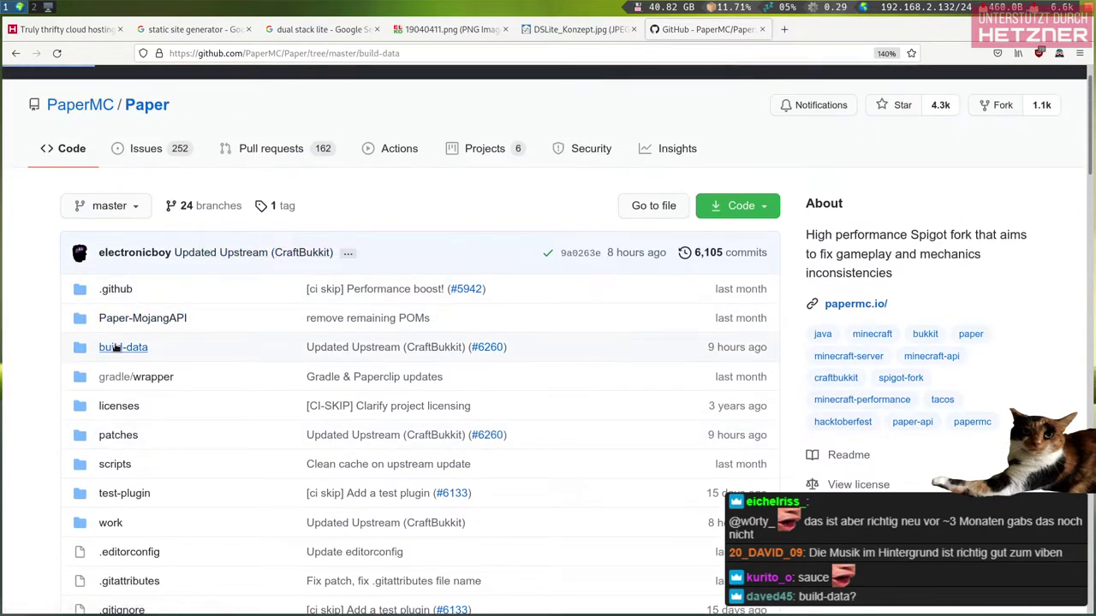
click(115, 347)
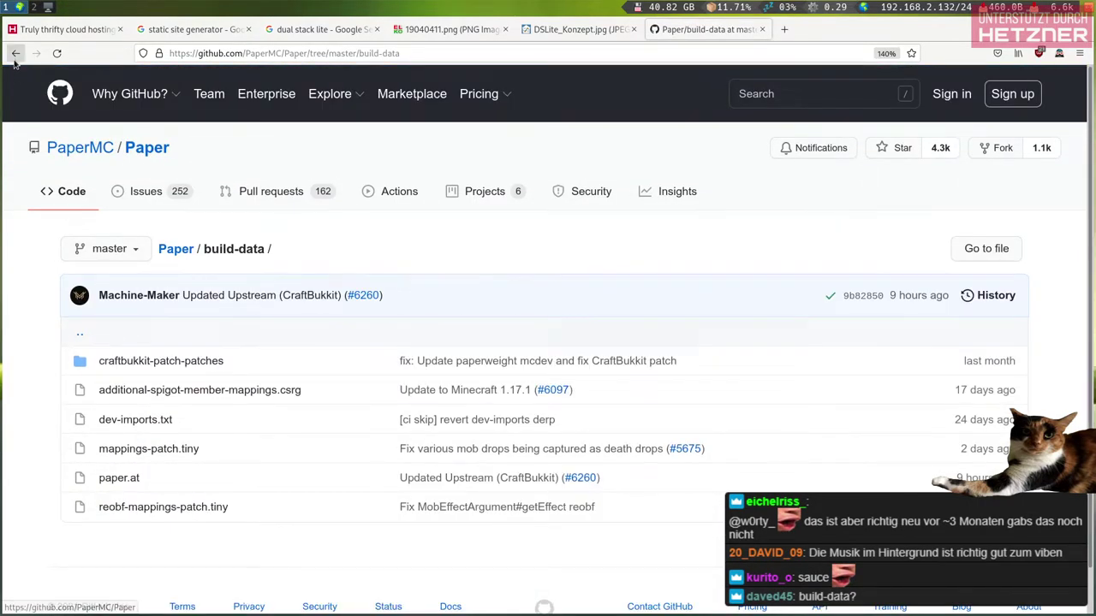
key(alt+Left)
scroll(75, 349, down, 6)
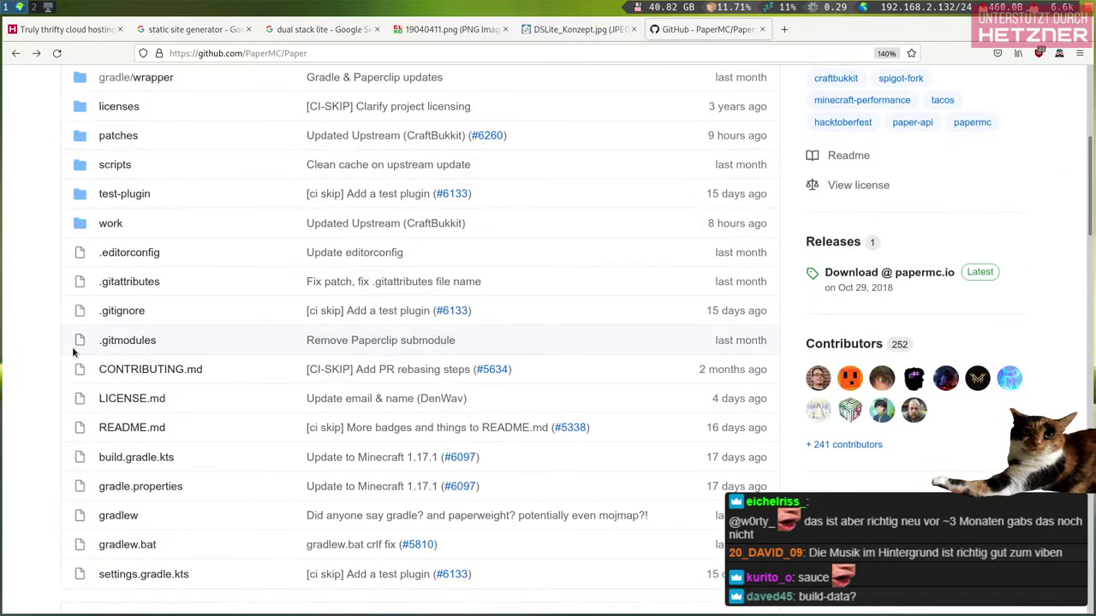
scroll(73, 351, up, 5)
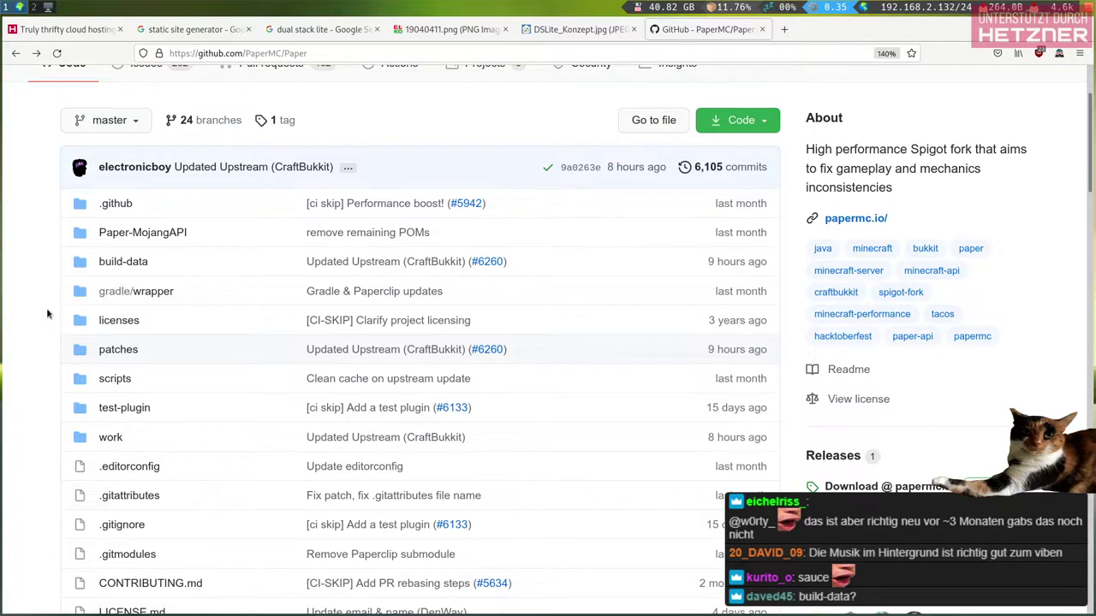
Inspect BukkitBrigadierCommand.java in the brigadier package of Paper-MojangAPI and return to the repository's main page
click(130, 233)
click(129, 360)
click(130, 360)
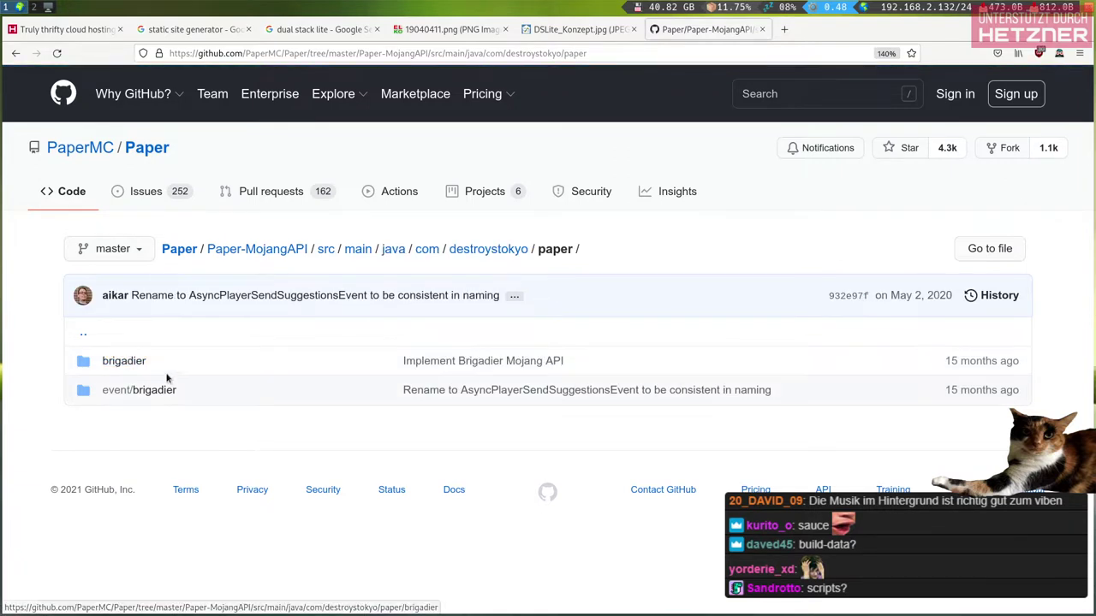
click(130, 362)
click(124, 361)
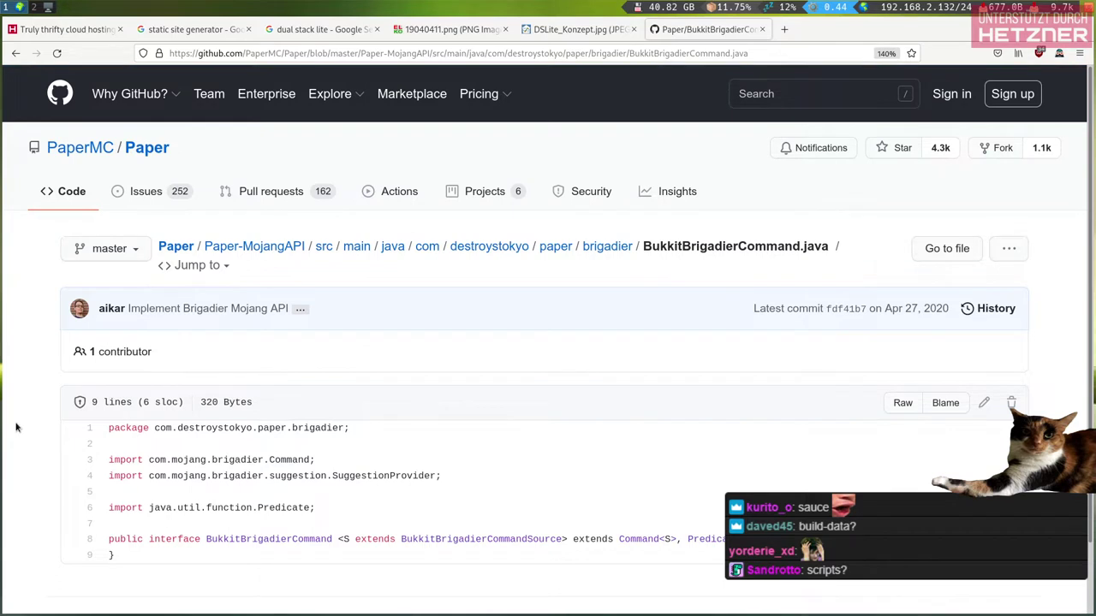
click(154, 150)
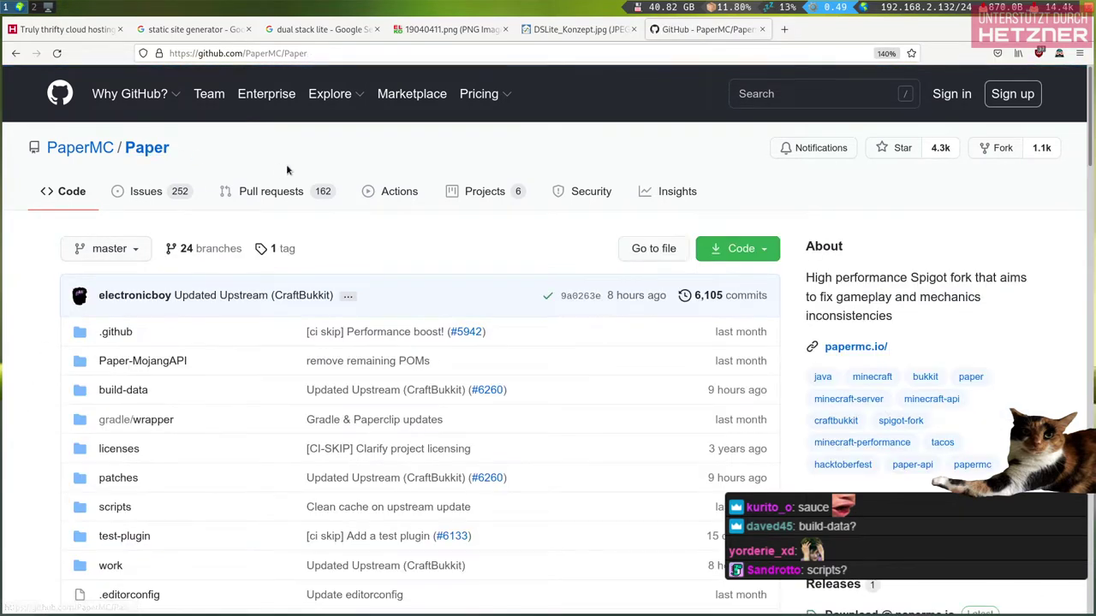
Read upstreamCommit.sh in the scripts folder and return to the Paper repository's main page
click(109, 507)
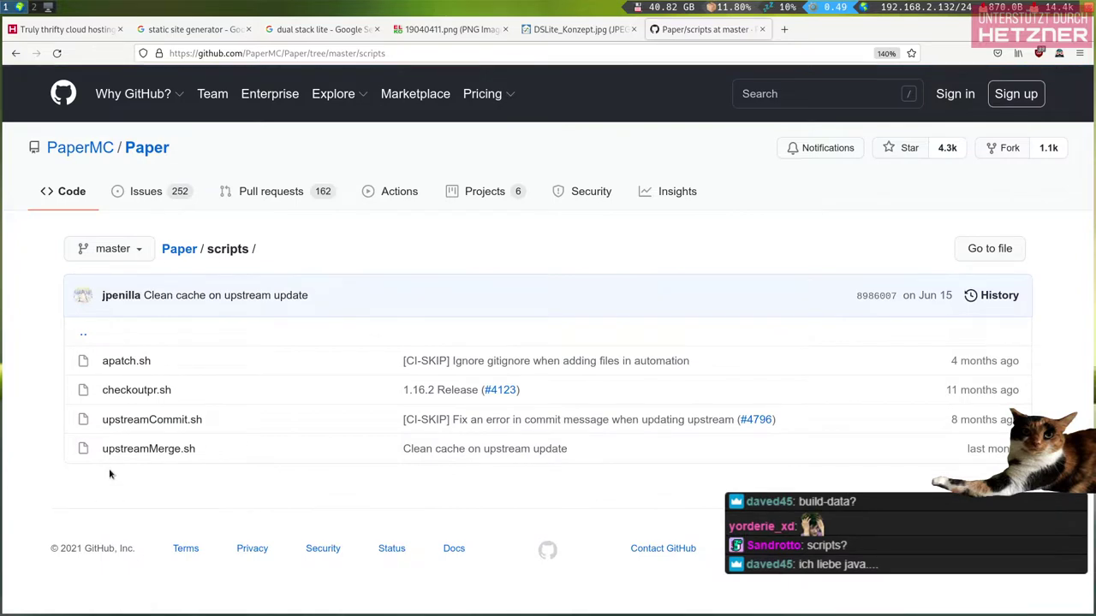
click(142, 420)
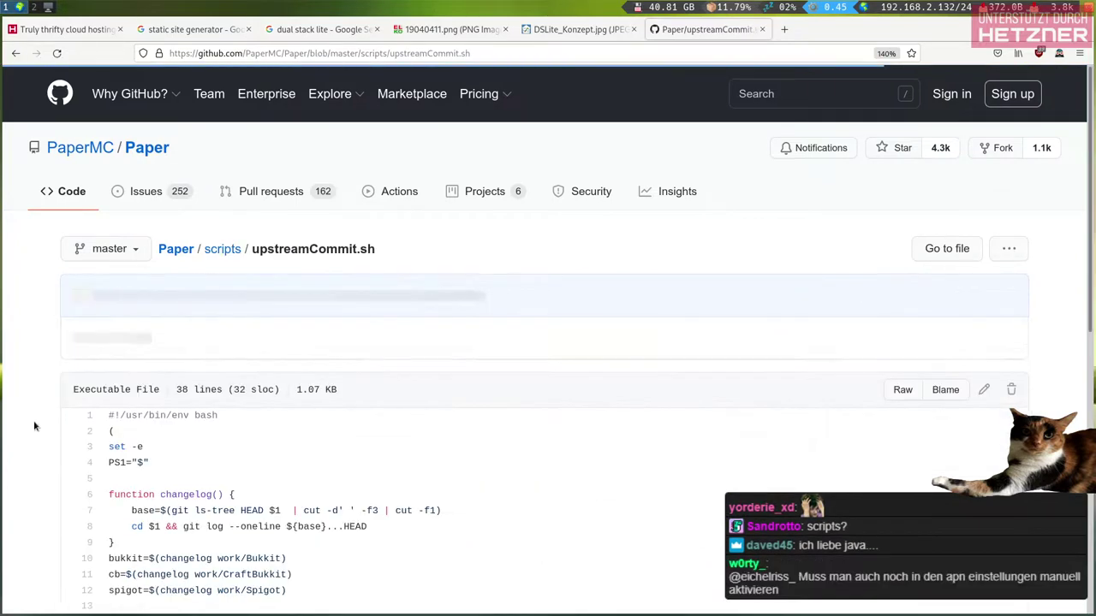
scroll(35, 425, down, 6)
scroll(34, 425, up, 6)
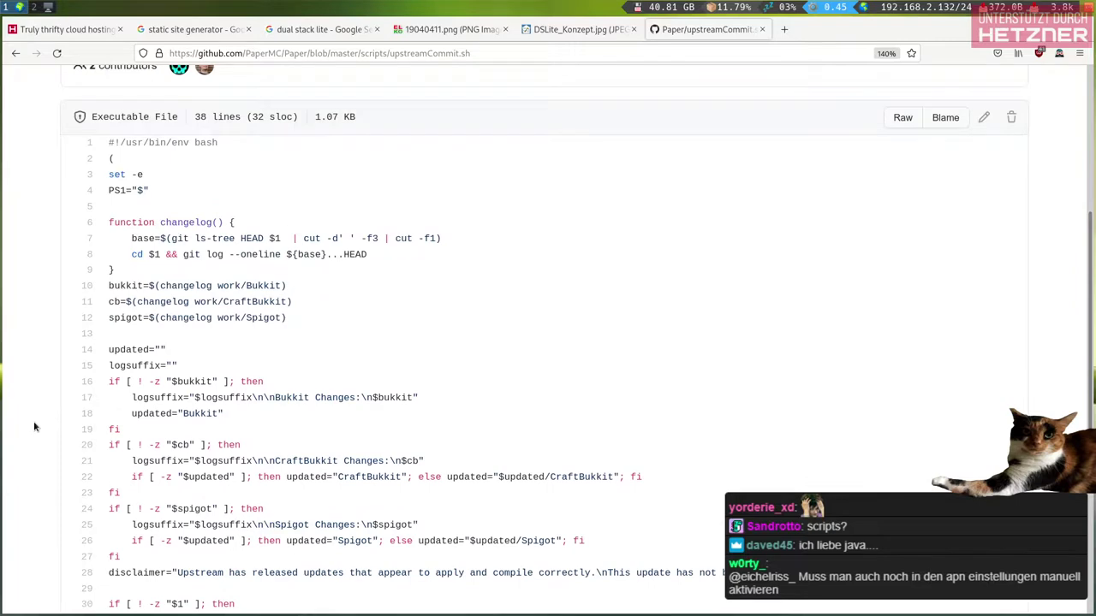
click(165, 239)
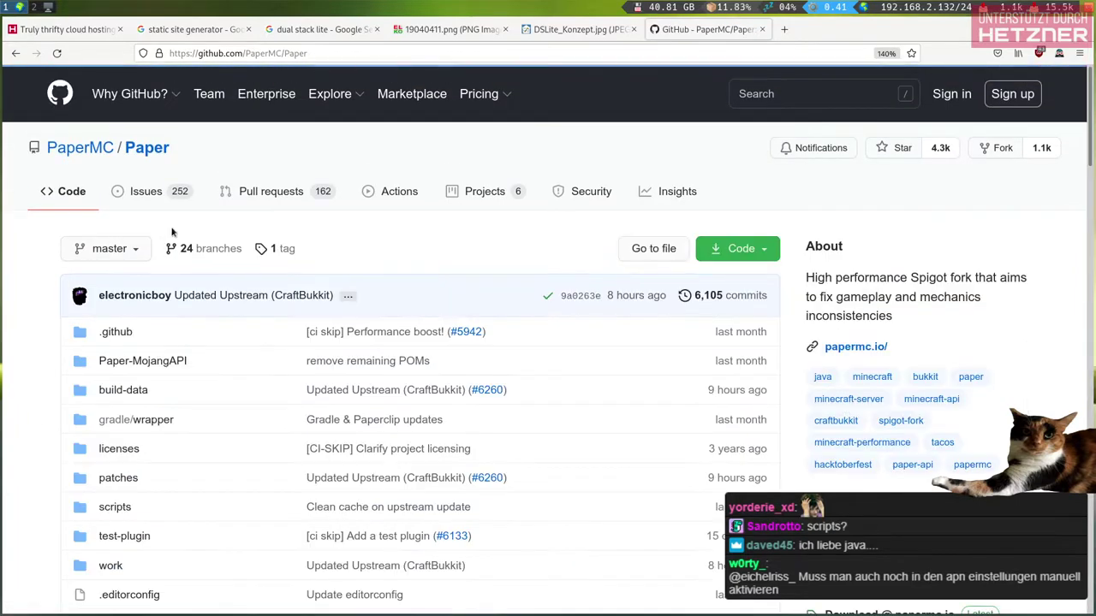
click(357, 53)
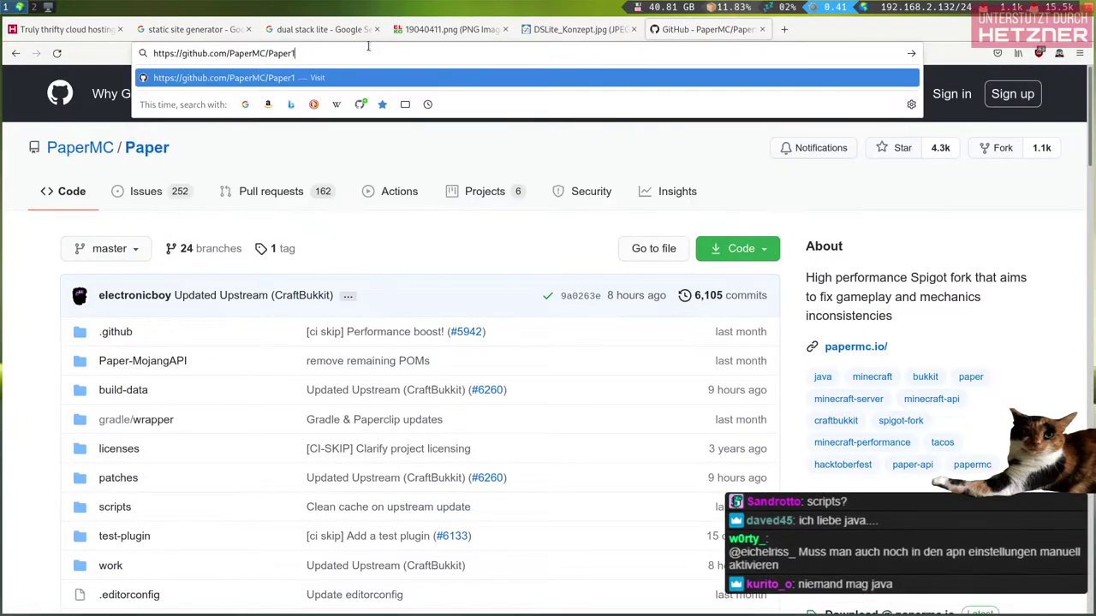
key(Escape)
click(40, 377)
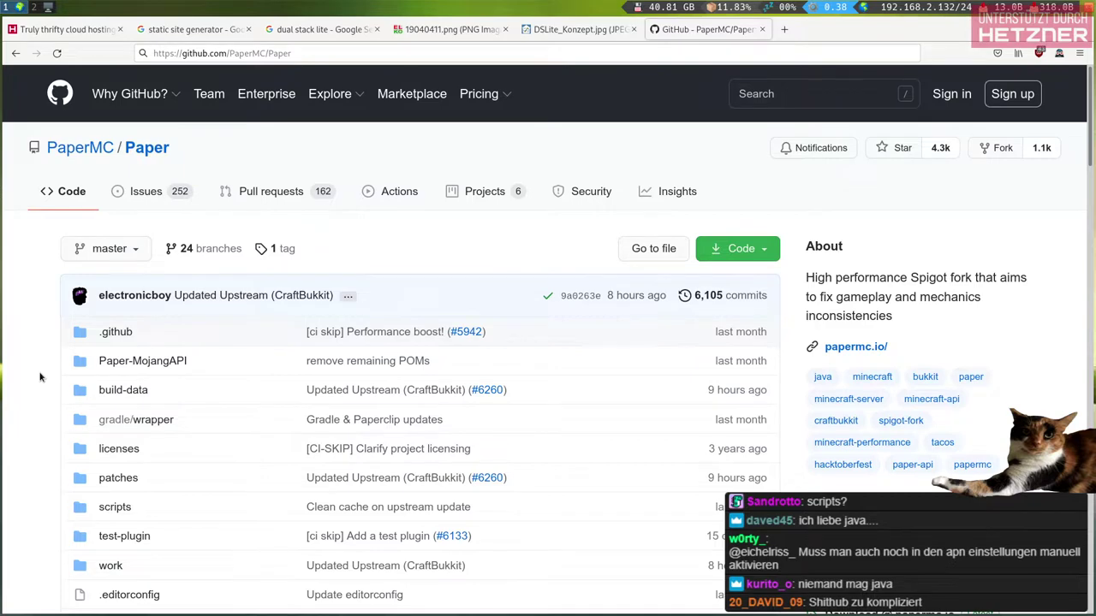
click(346, 51)
text(1)
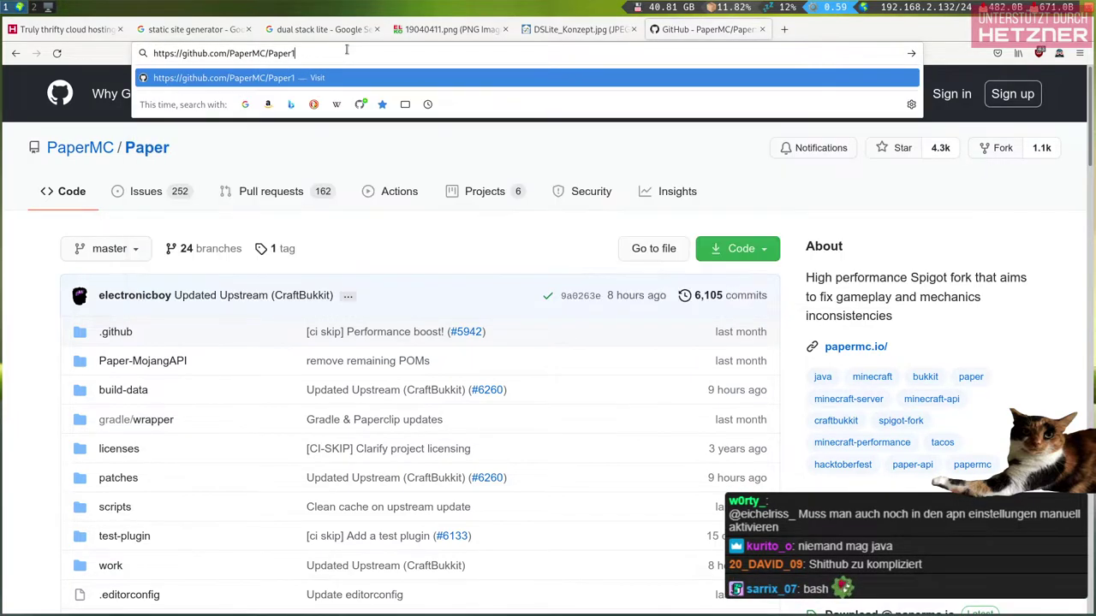
key(BackSpace)
click(35, 350)
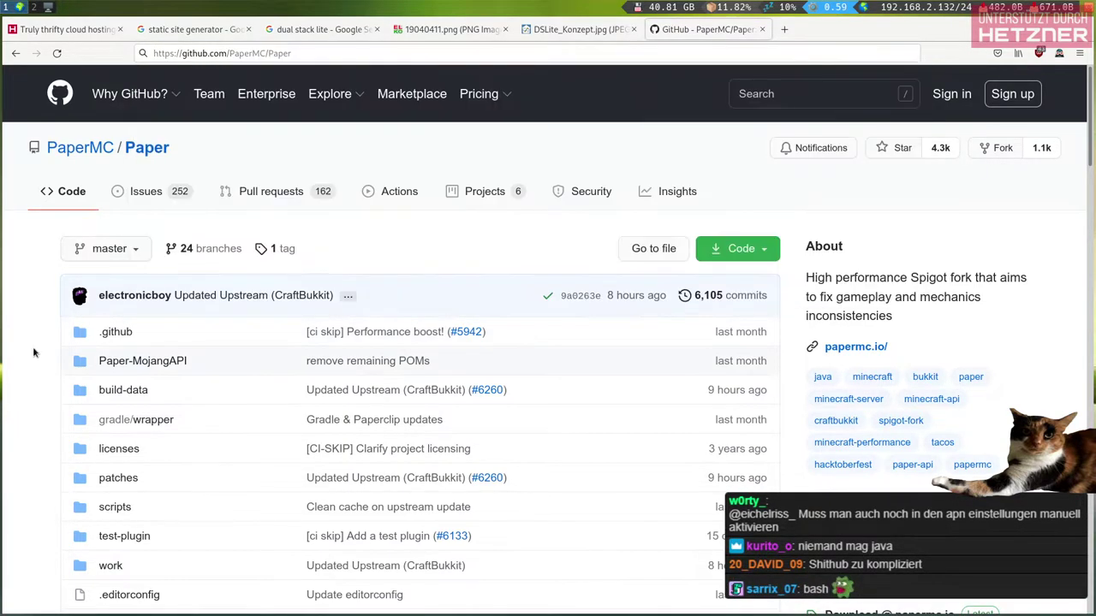
Examine the Paper repository's file list, language breakdown and the README's How To section for server admins
scroll(35, 353, down, 3)
scroll(34, 352, up, 1)
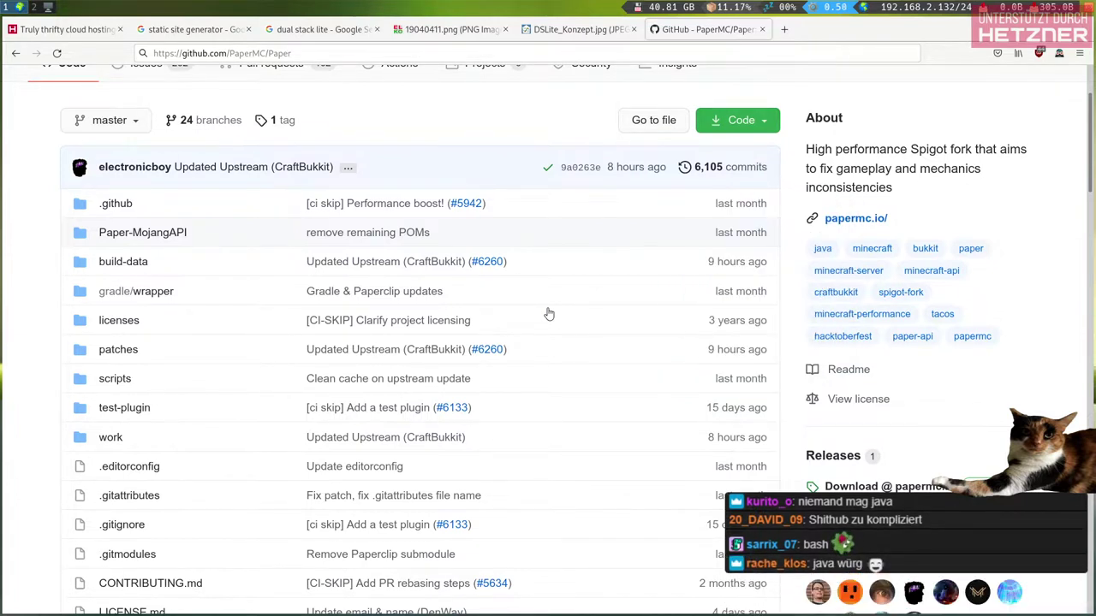
scroll(27, 471, down, 4)
scroll(27, 471, down, 5)
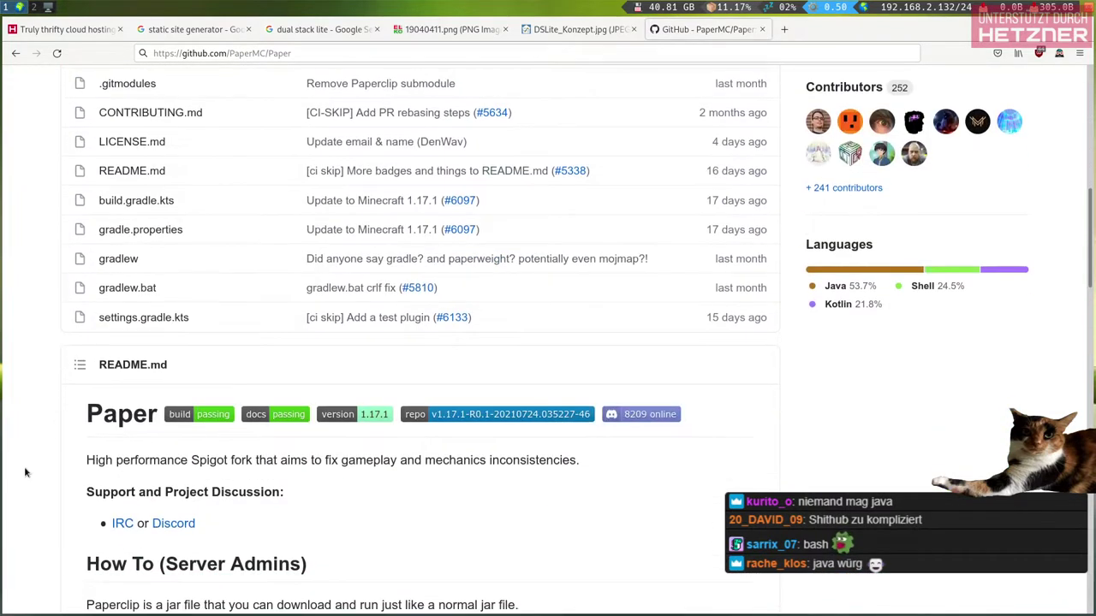
scroll(24, 470, up, 1)
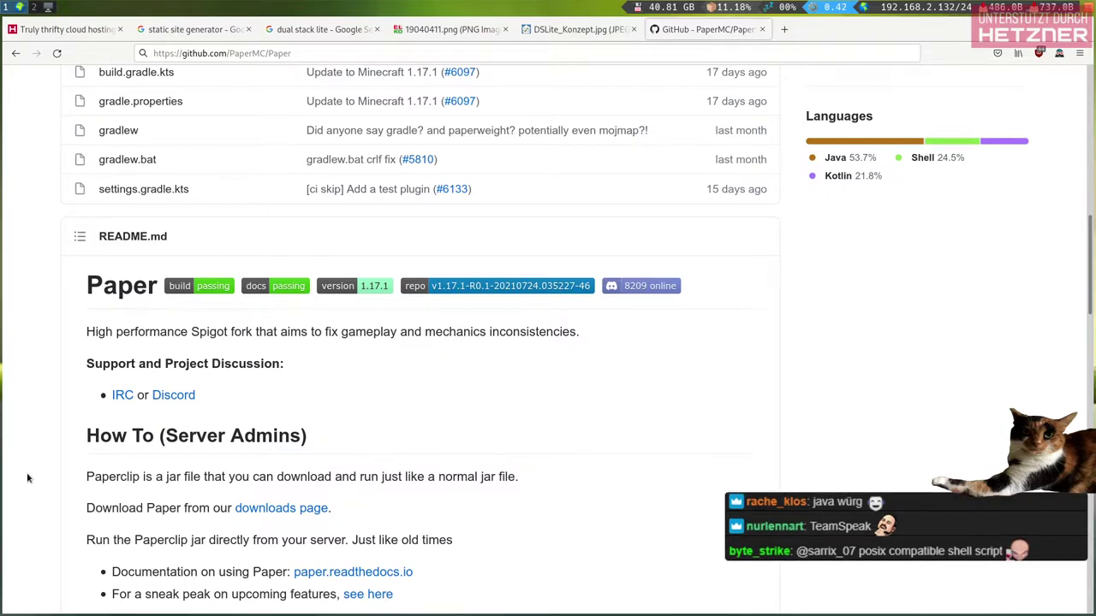
scroll(45, 476, up, 6)
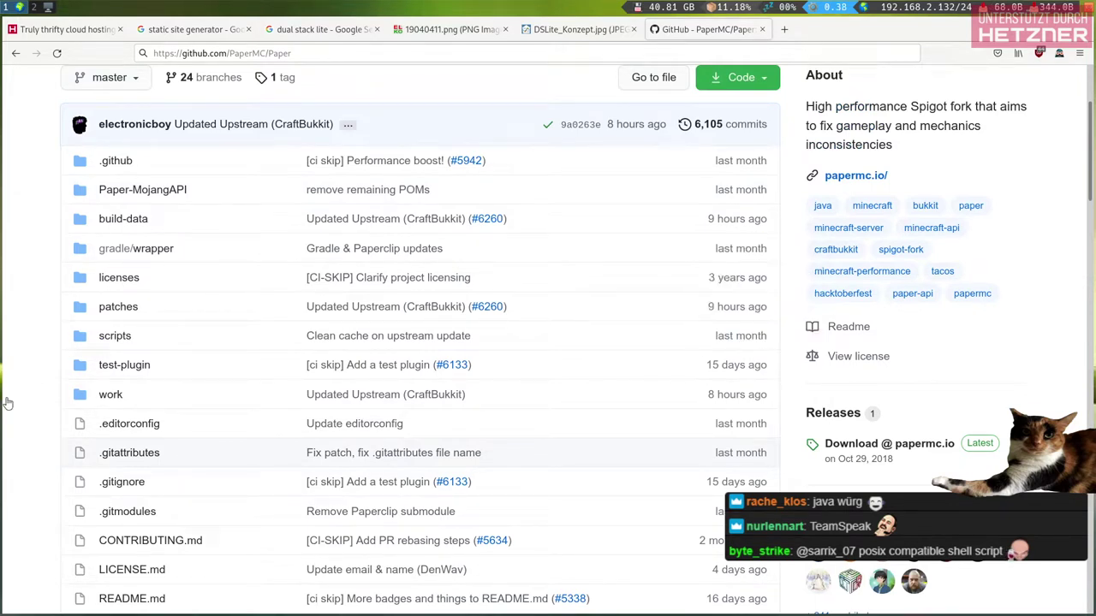
scroll(30, 401, down, 2)
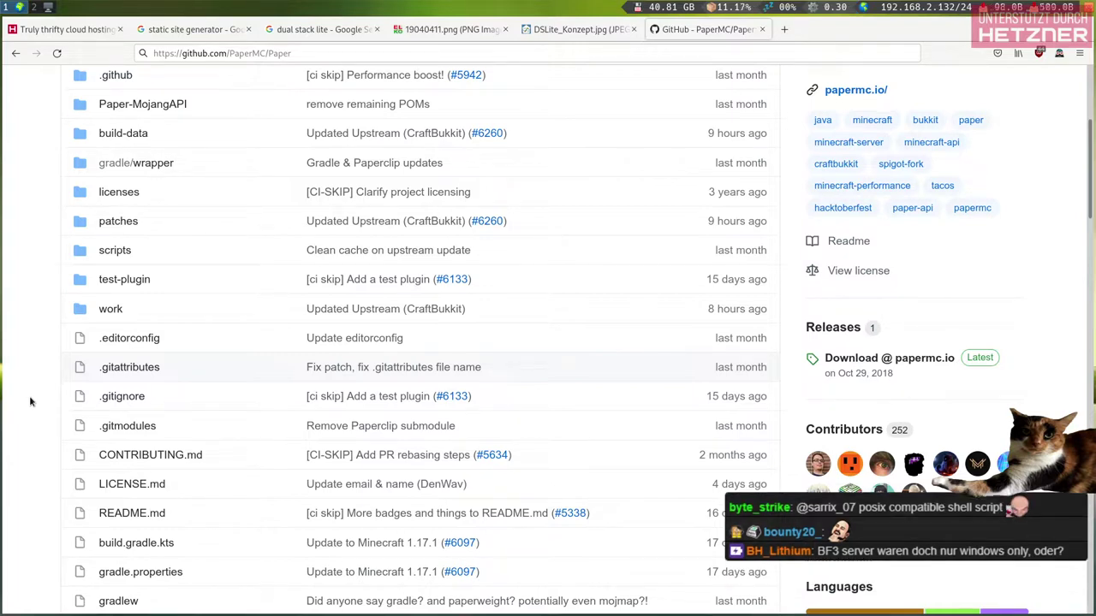
Search Google for "debian" and "ubuntu" in two separate new tabs and return to the debian results
key(ctrl+t)
text(debian)
key(Return)
key(ctrl+t)
text(ubuntu)
key(Return)
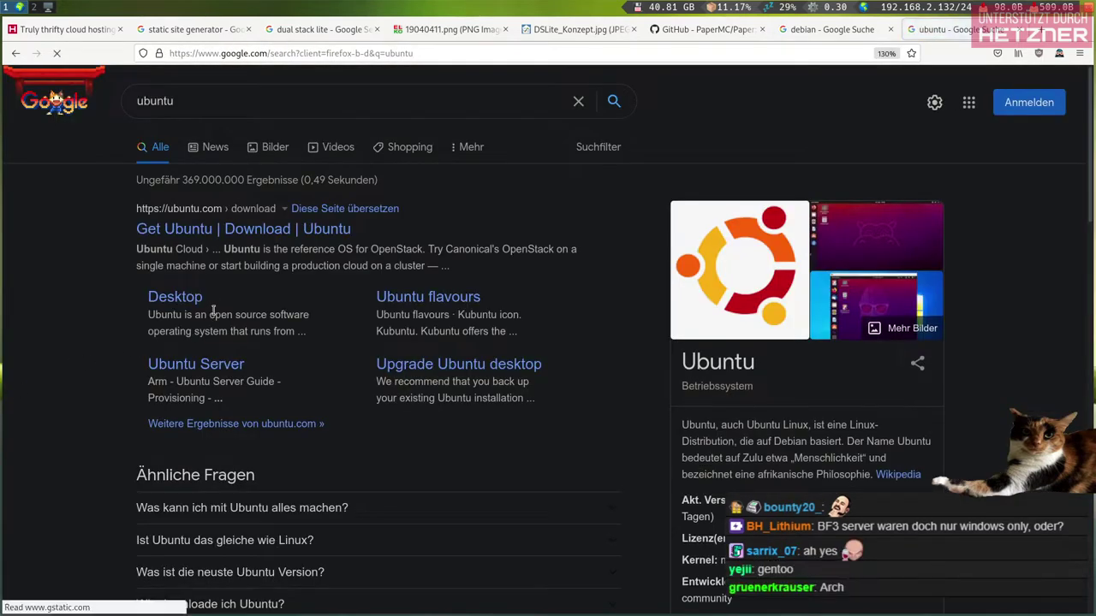
key(ctrl+Page_Up)
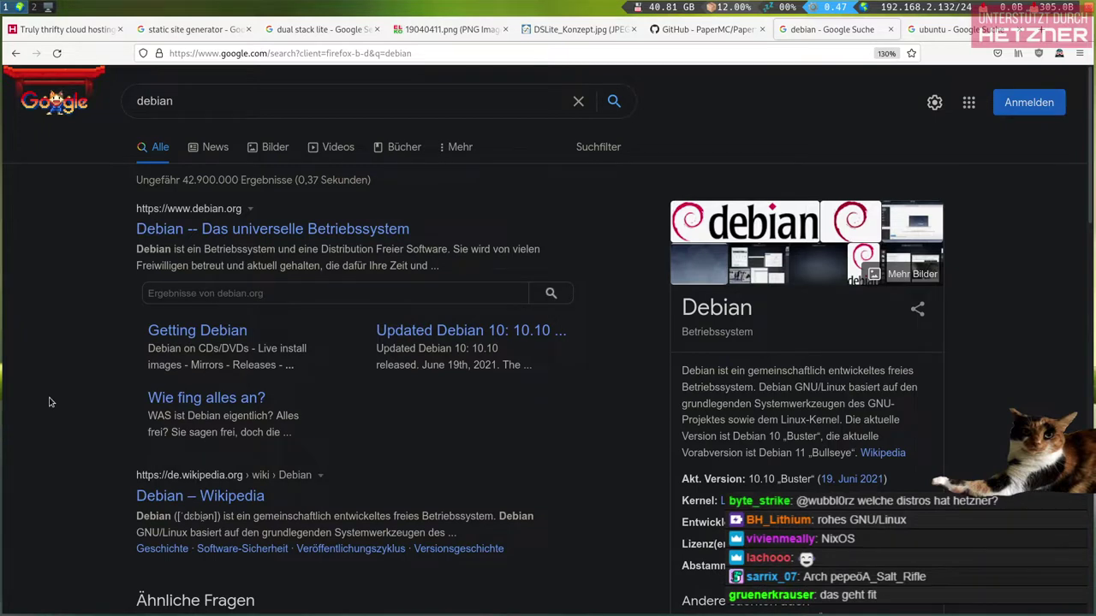
Search Google for "red hat enterprise linux" in another new tab
key(ctrl+t)
text(red)
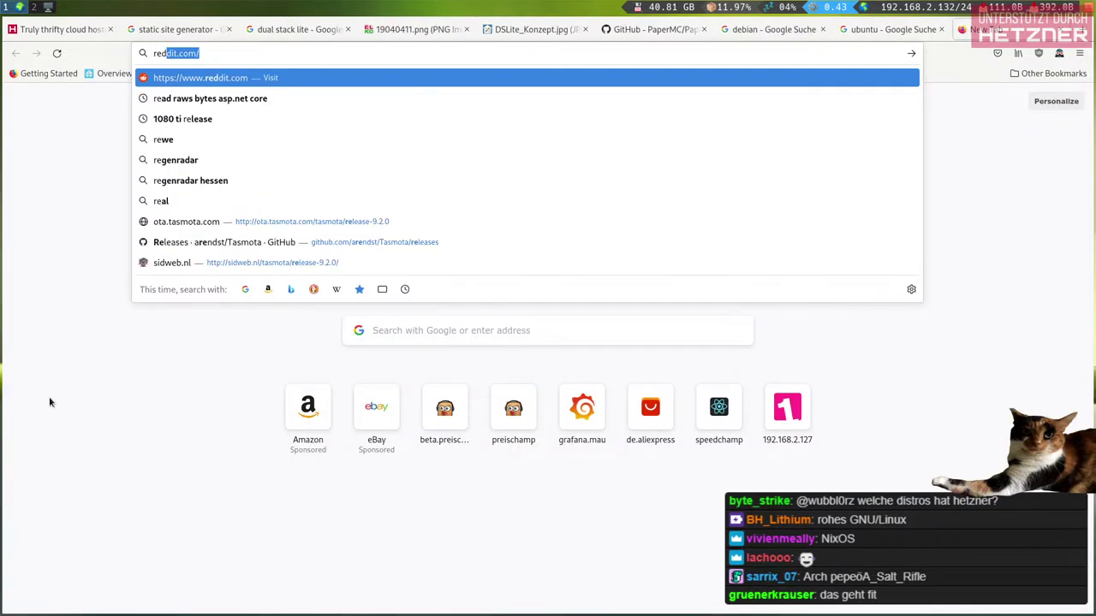
text( hat enterpri)
key(Down)
key(Return)
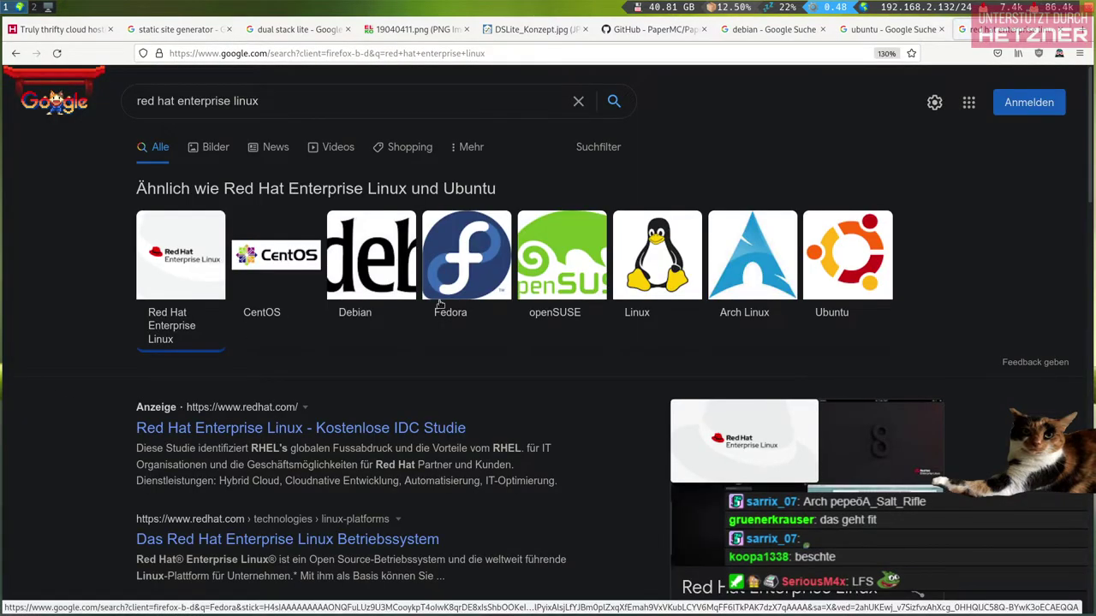
Review the search results for debian, ubuntu and red hat enterprise linux one after another
click(752, 33)
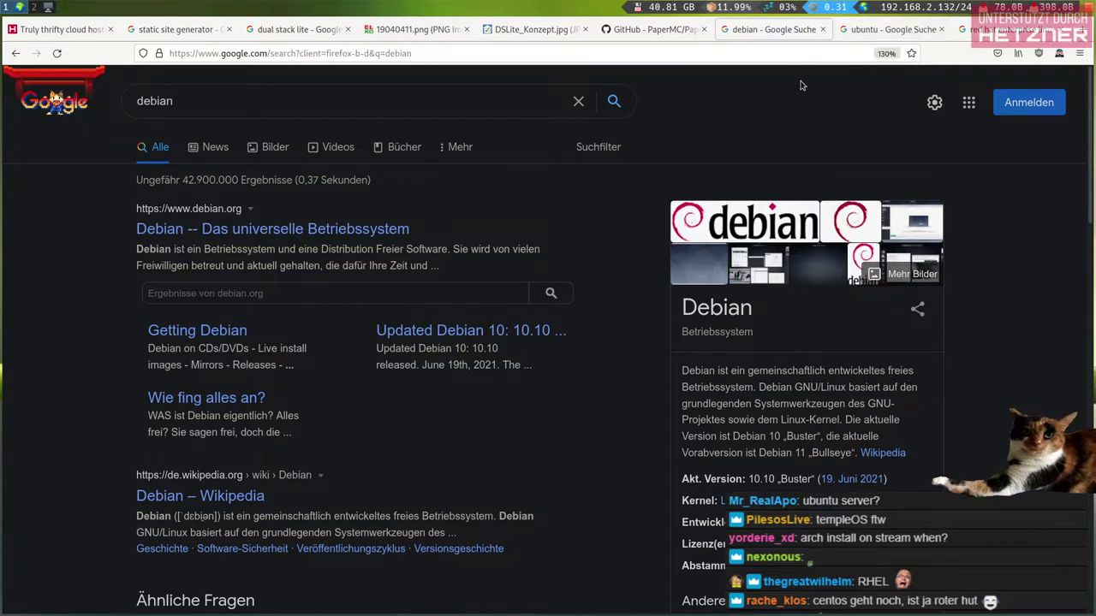
click(874, 30)
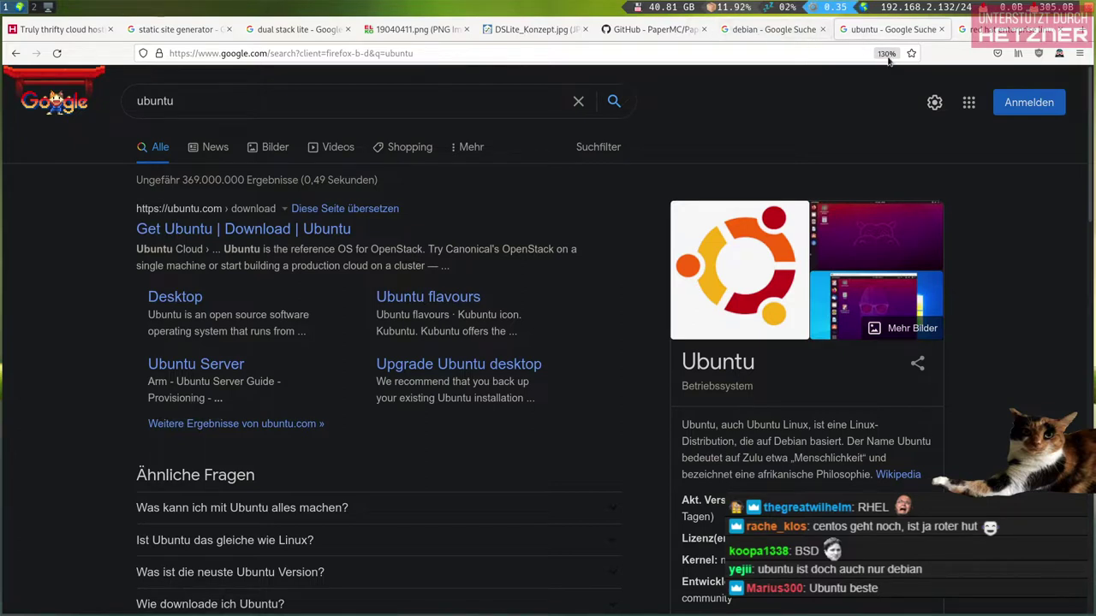
click(993, 29)
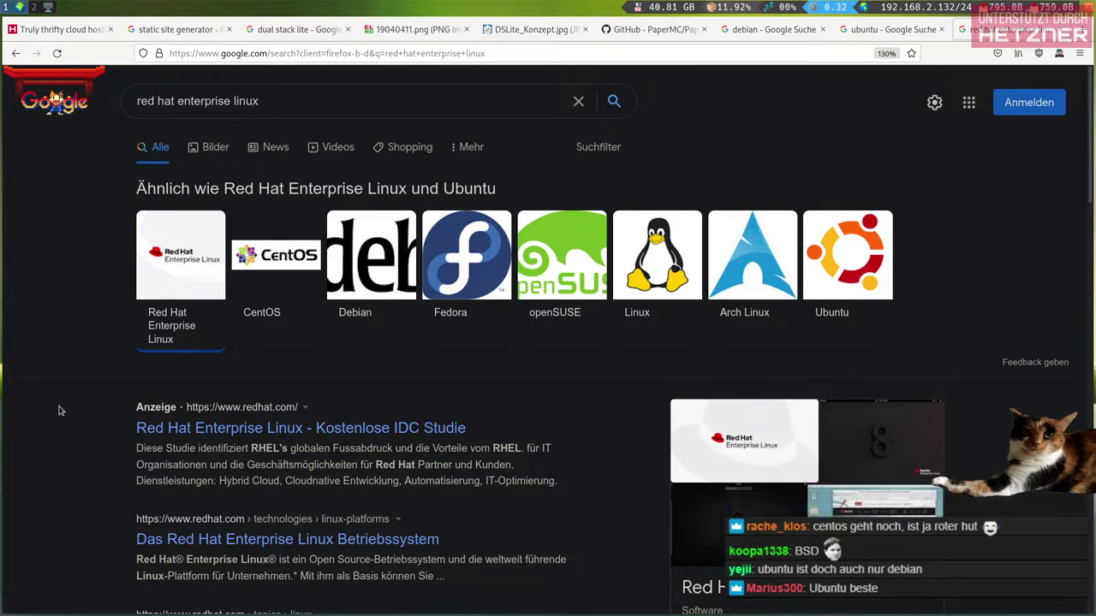
scroll(40, 391, down, 2)
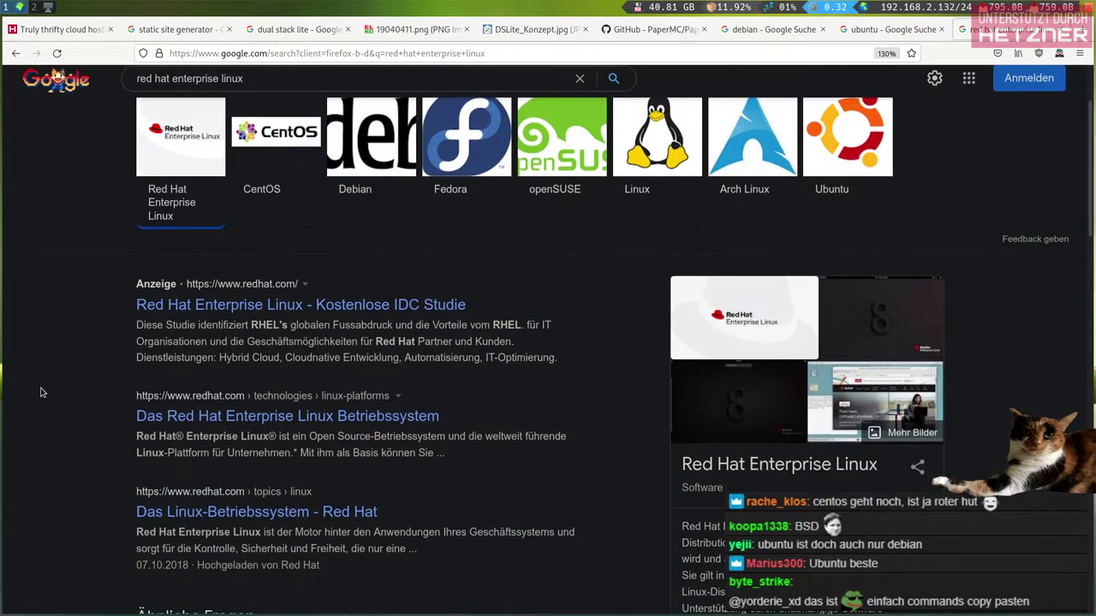
scroll(43, 385, up, 1)
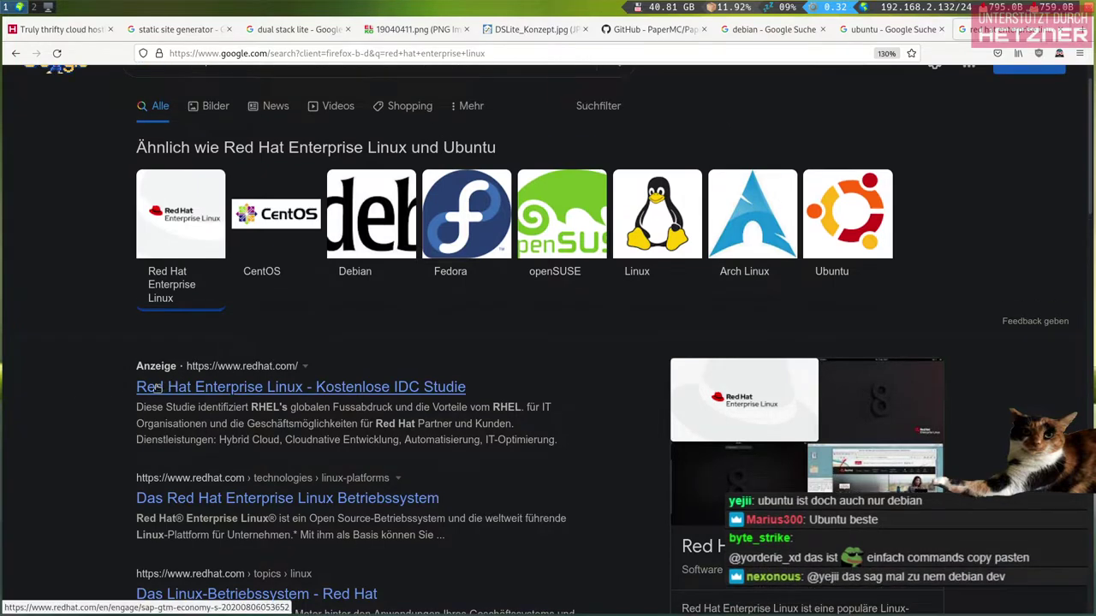
Open Red Hat's Enterprise Linux page from the search results in a separate tab
middle_click(226, 387)
click(1007, 32)
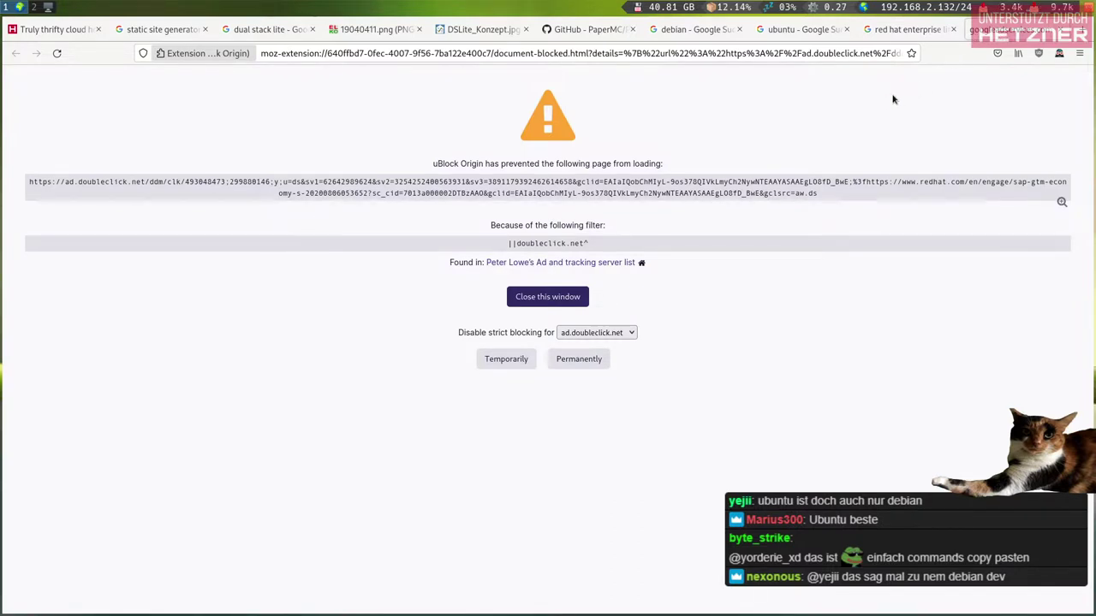
key(ctrl+Page_Up)
key(ctrl+Page_Down)
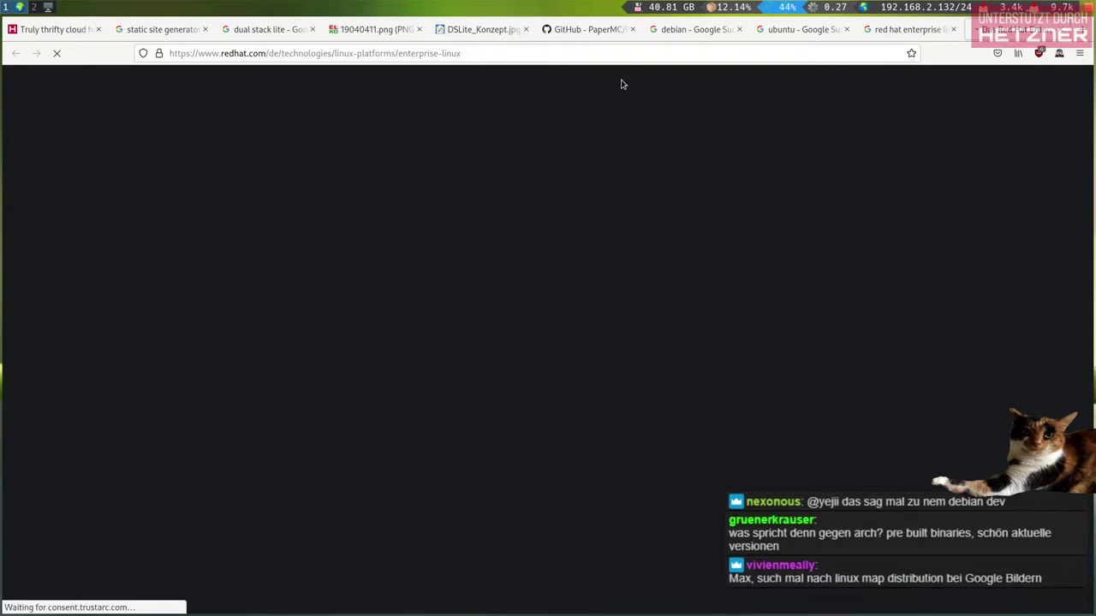
drag(268, 53, 624, 66)
text(en)
key(Return)
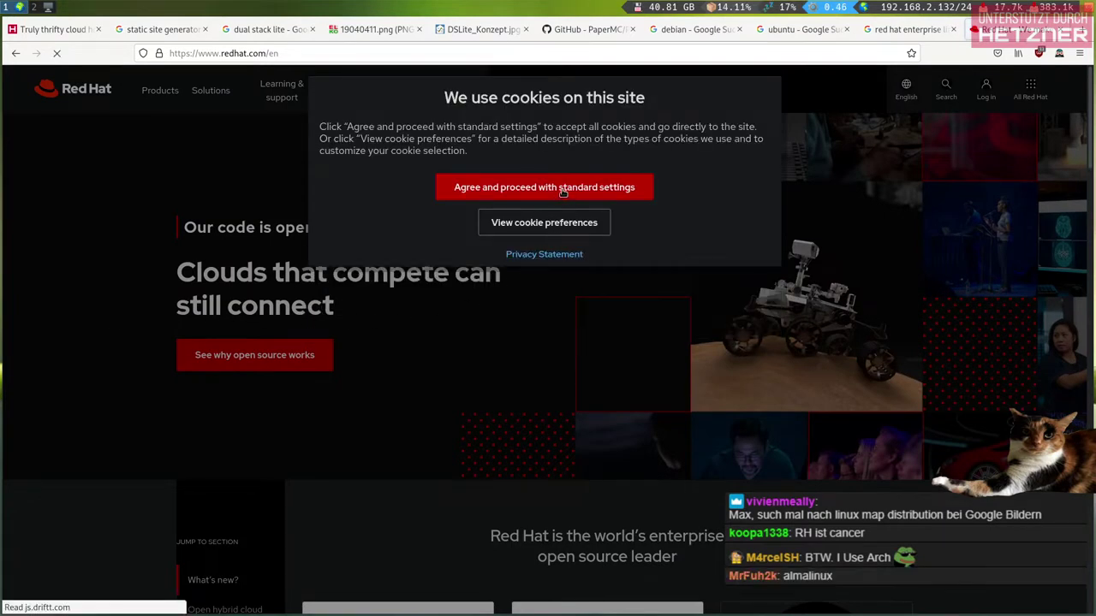
Accept the standard cookie settings and open the Red Hat Enterprise Linux product page on the Red Hat site
click(561, 187)
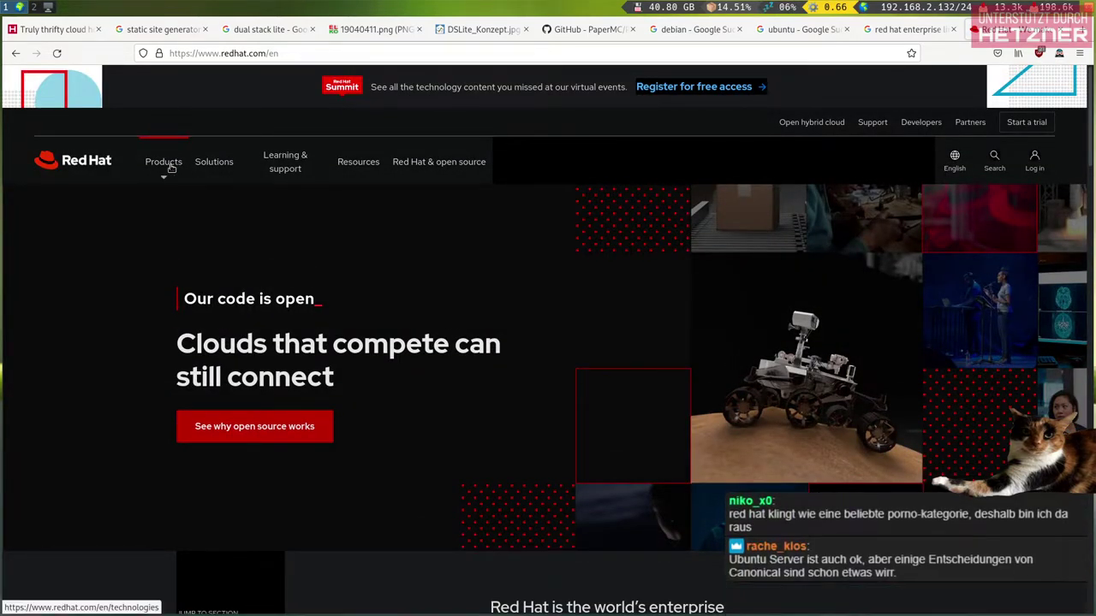
click(170, 168)
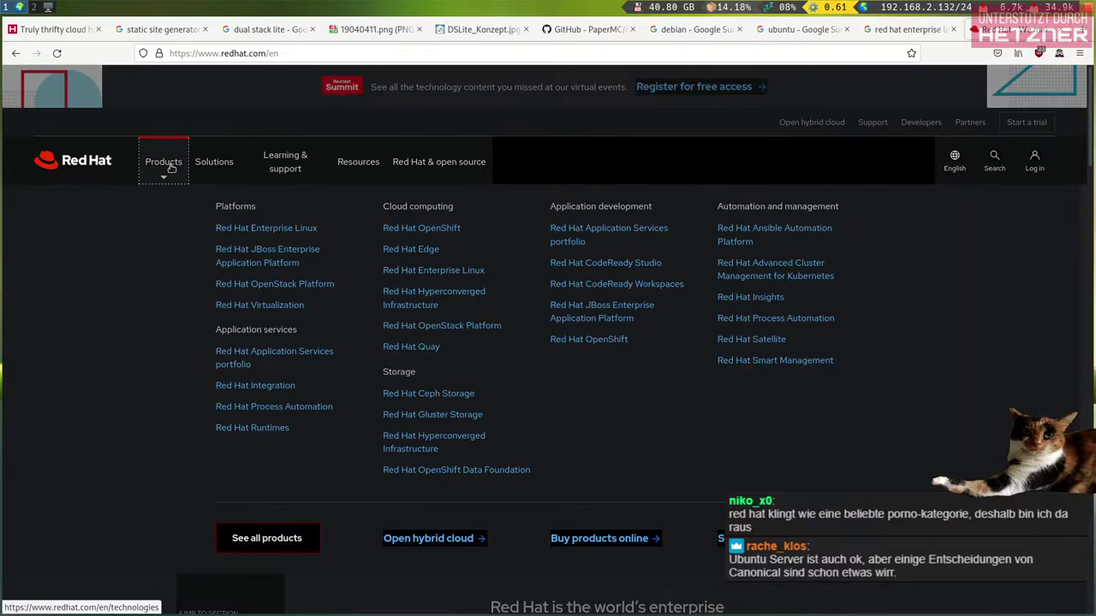
click(290, 230)
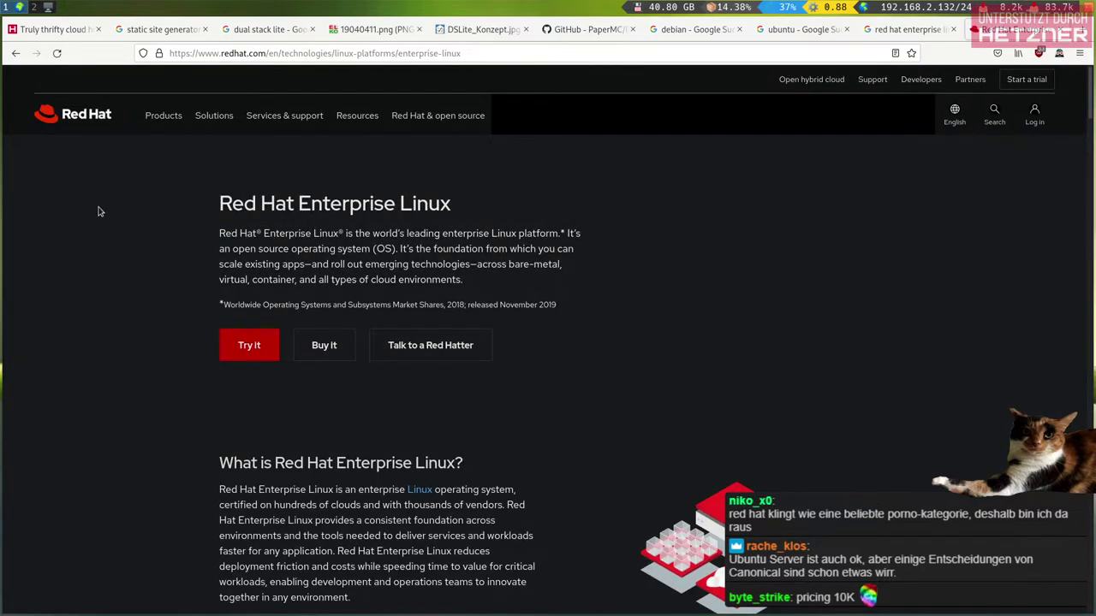
scroll(95, 212, down, 1)
scroll(94, 212, down, 3)
scroll(93, 211, up, 3)
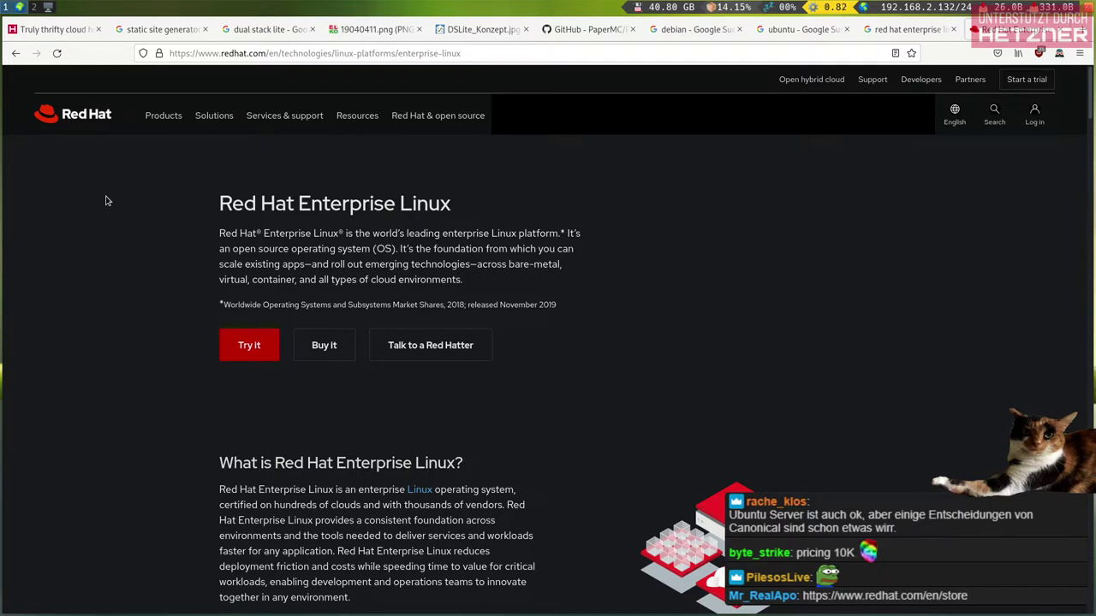
Search the Red Hat Enterprise Linux page for the word "store"
key(ctrl+f)
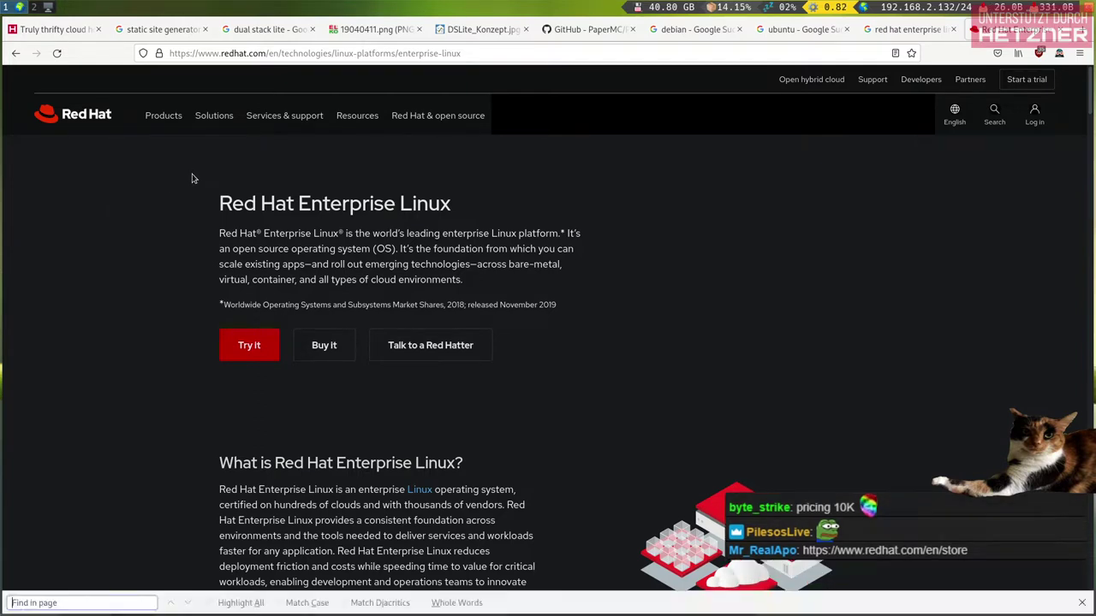
text(stora)
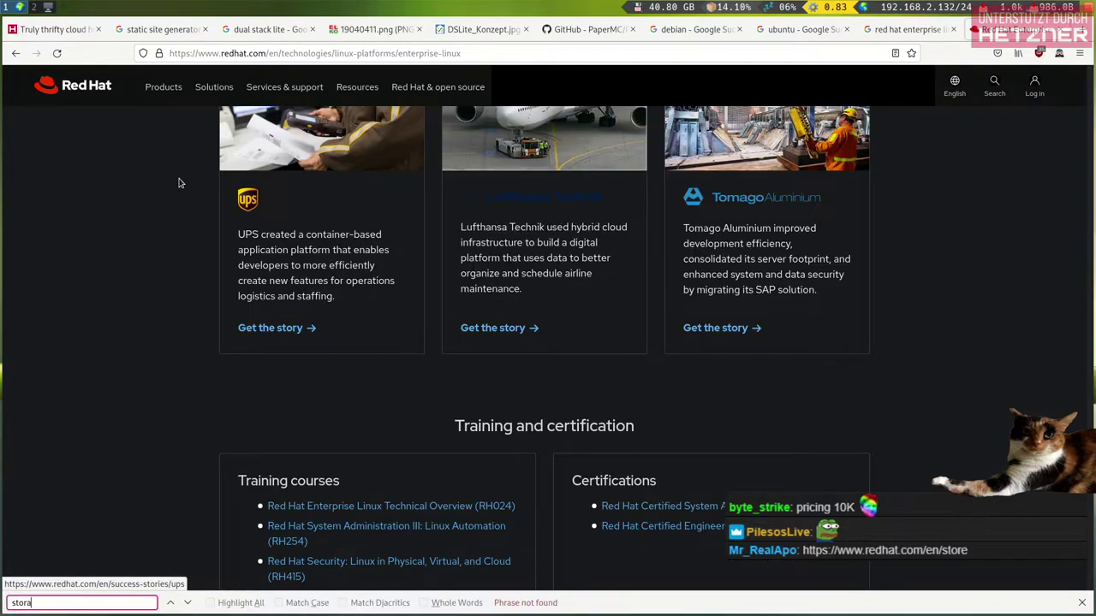
key(BackSpace)
text(e)
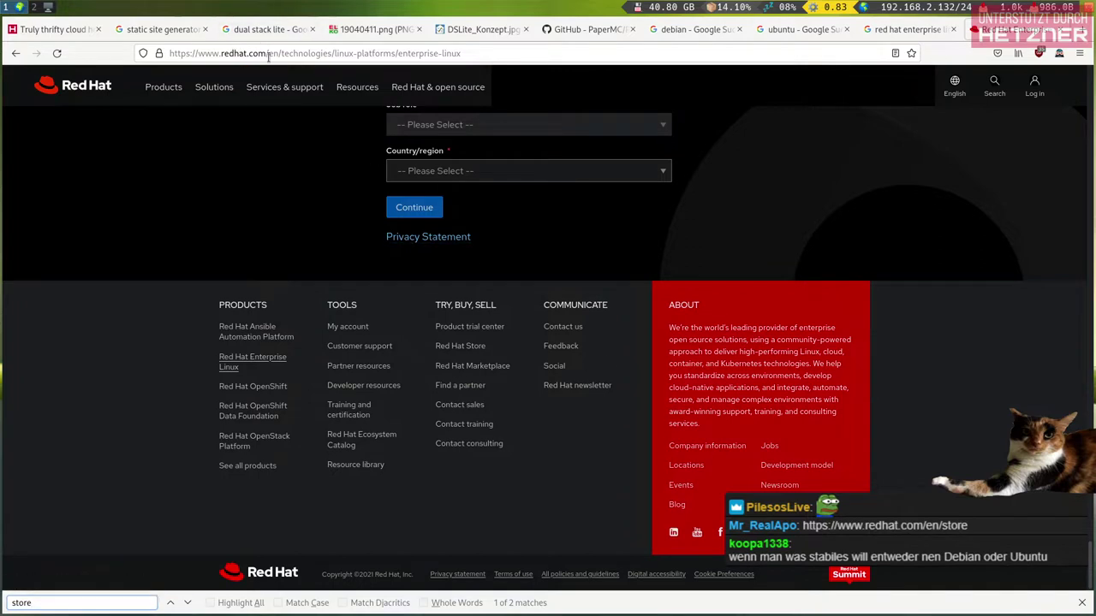
drag(260, 53, 659, 54)
text(store)
key(Return)
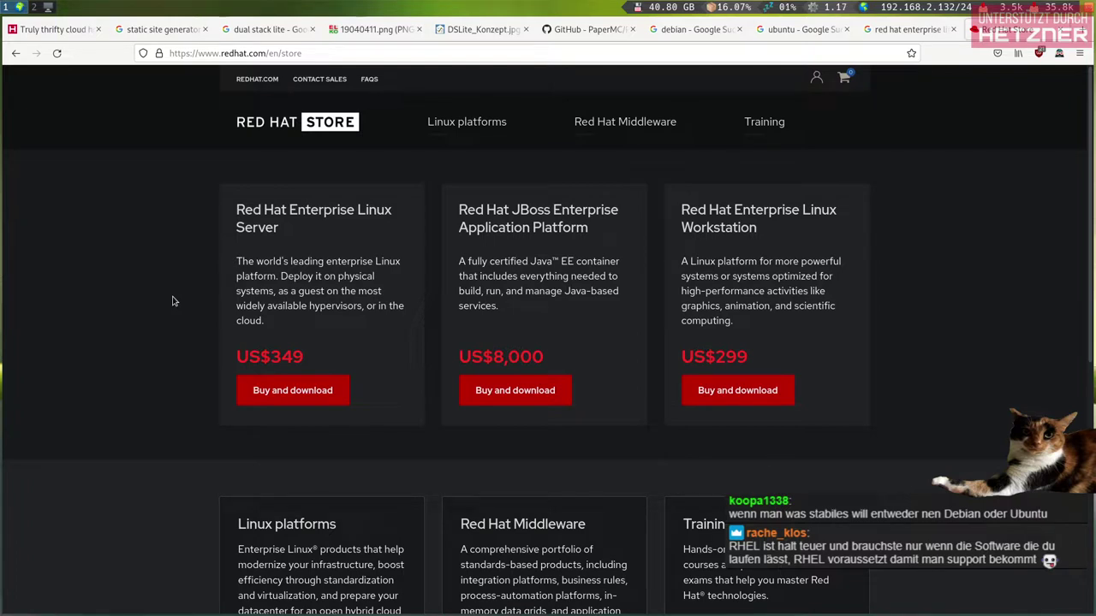
click(339, 49)
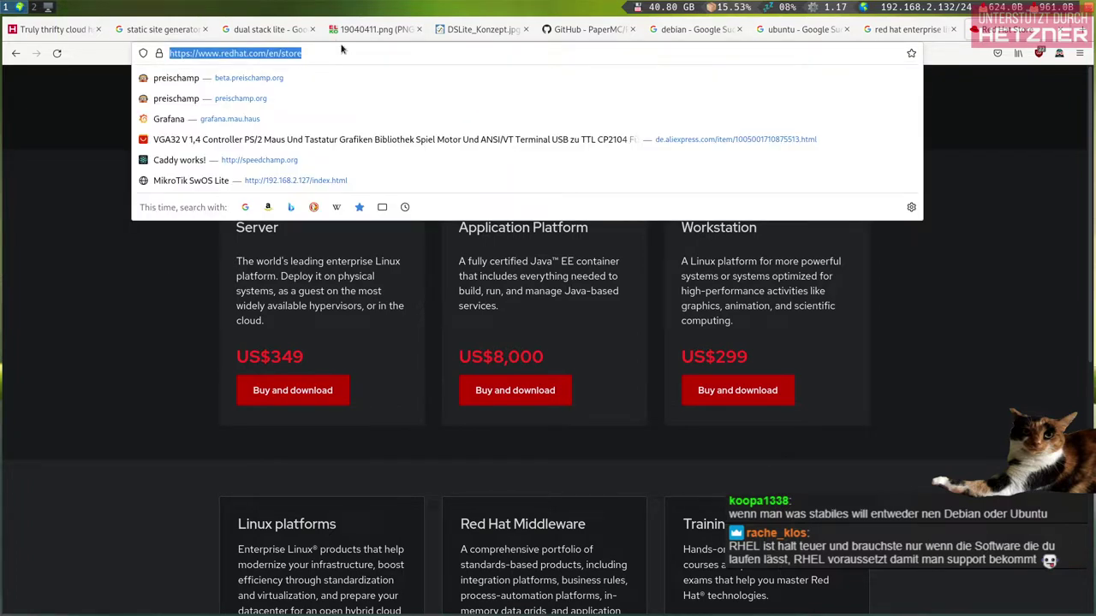
click(341, 49)
key(Escape)
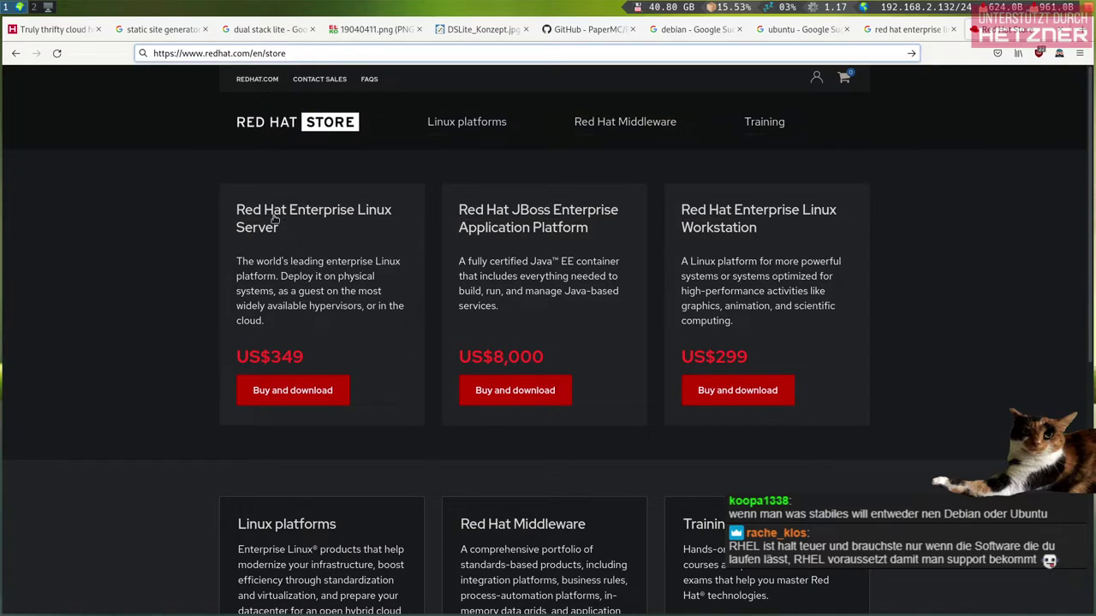
click(329, 445)
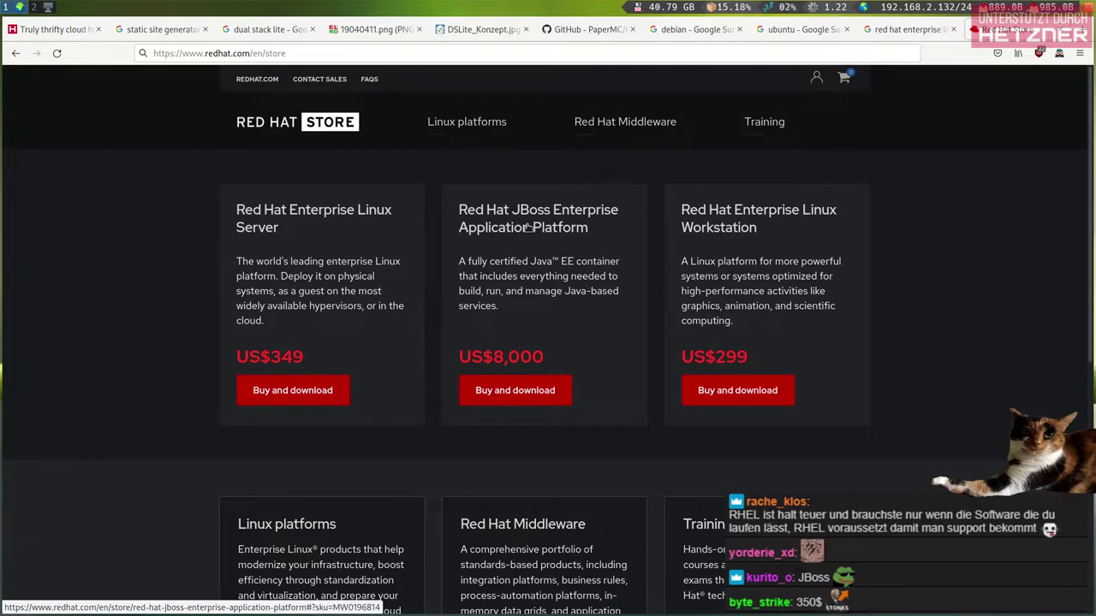
scroll(154, 283, down, 3)
scroll(153, 282, up, 3)
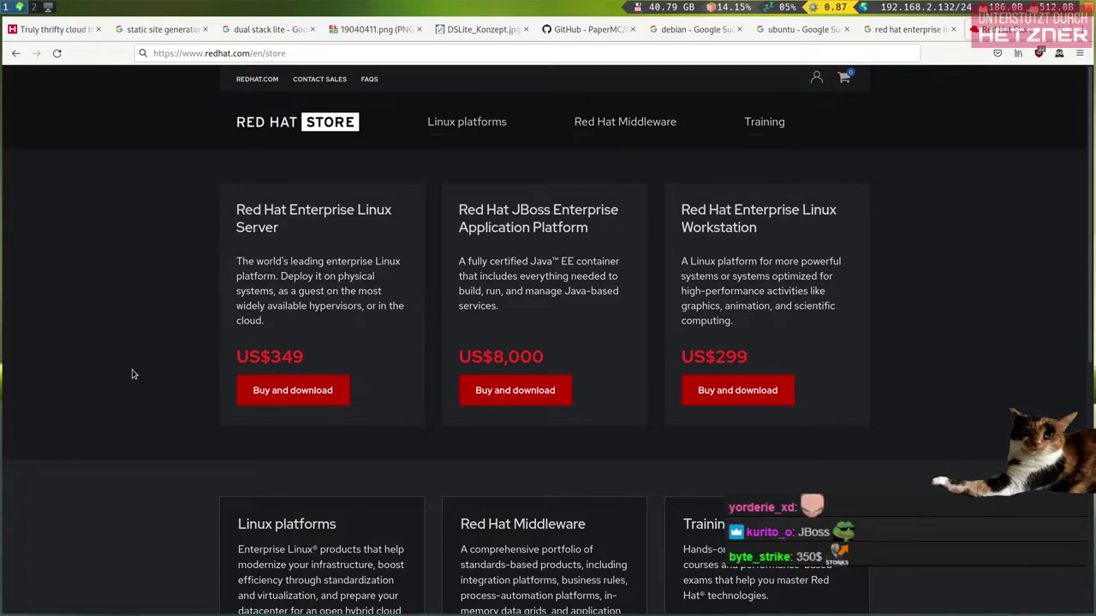
Open the store's Linux platforms product list and review the prices of the Red Hat Enterprise Linux editions
scroll(291, 390, down, 5)
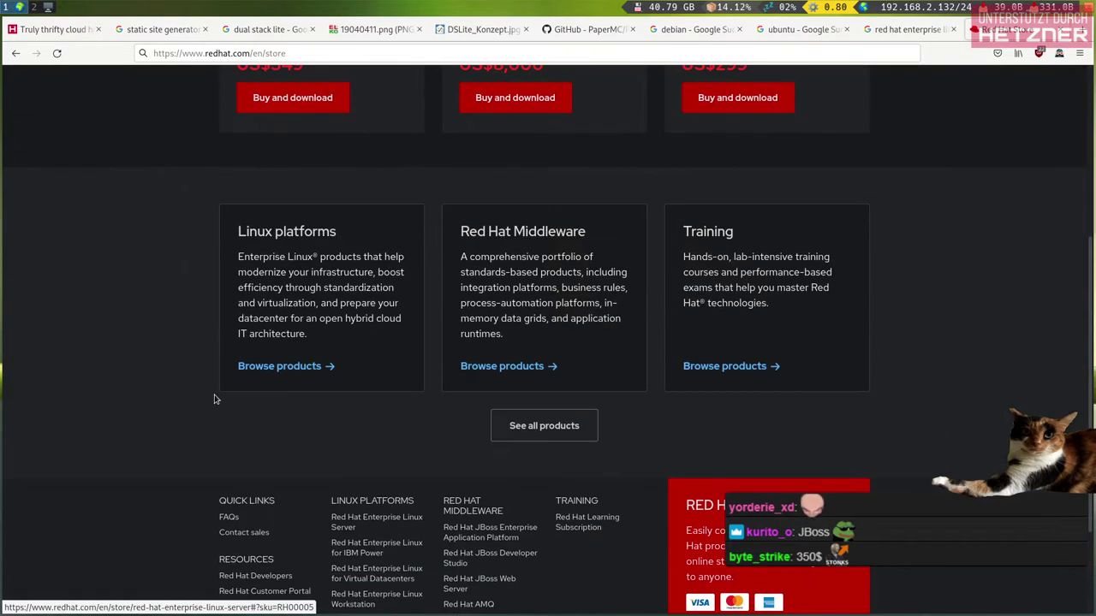
click(267, 369)
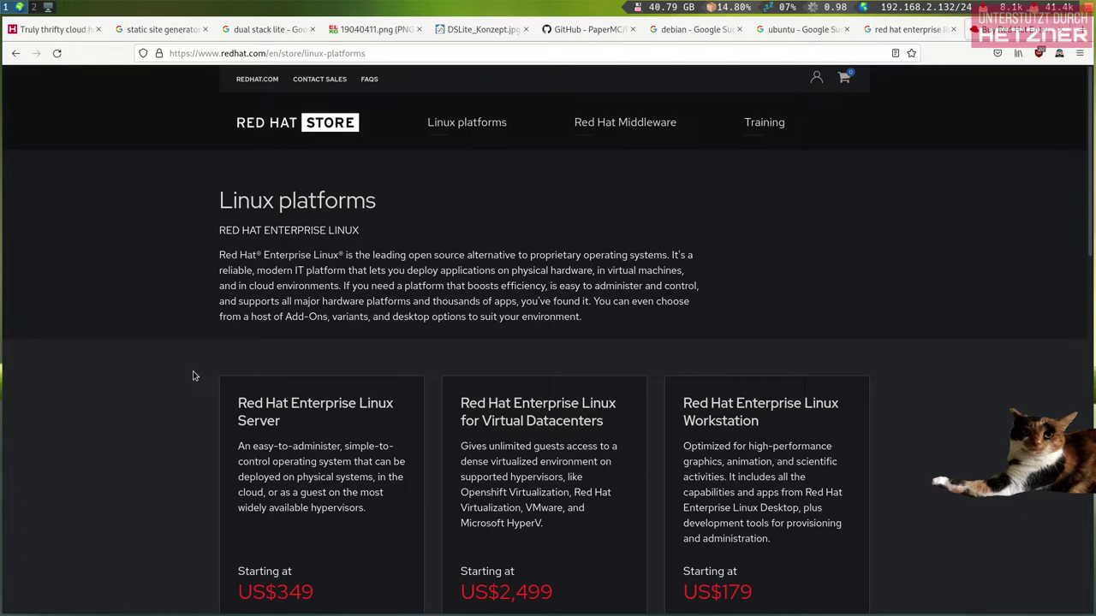
scroll(173, 374, down, 4)
scroll(254, 354, up, 1)
scroll(191, 372, down, 5)
scroll(191, 371, up, 3)
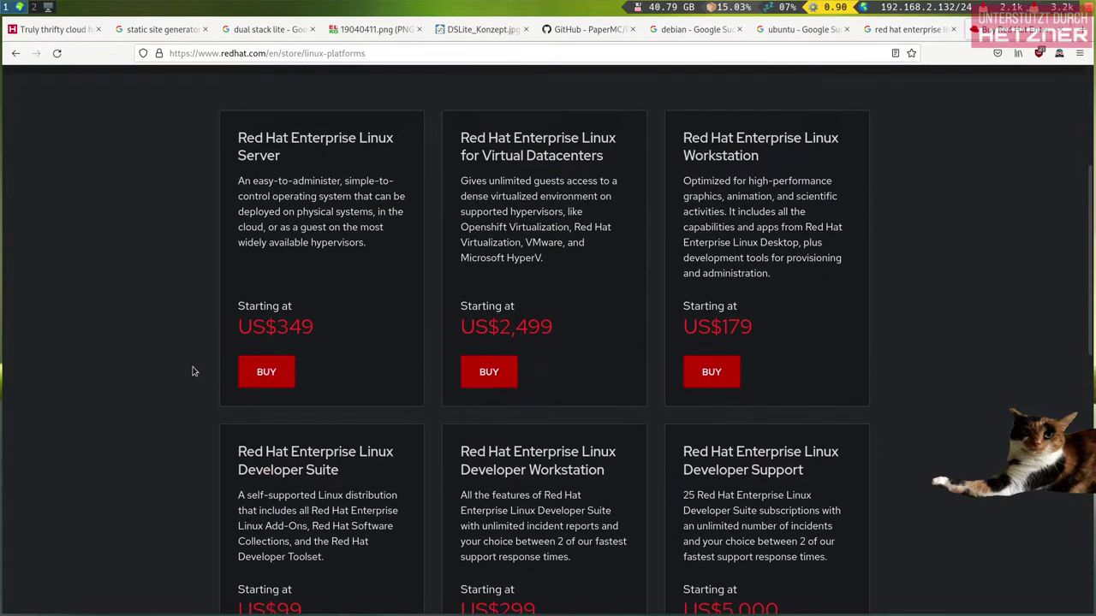
scroll(192, 372, down, 3)
scroll(193, 371, down, 6)
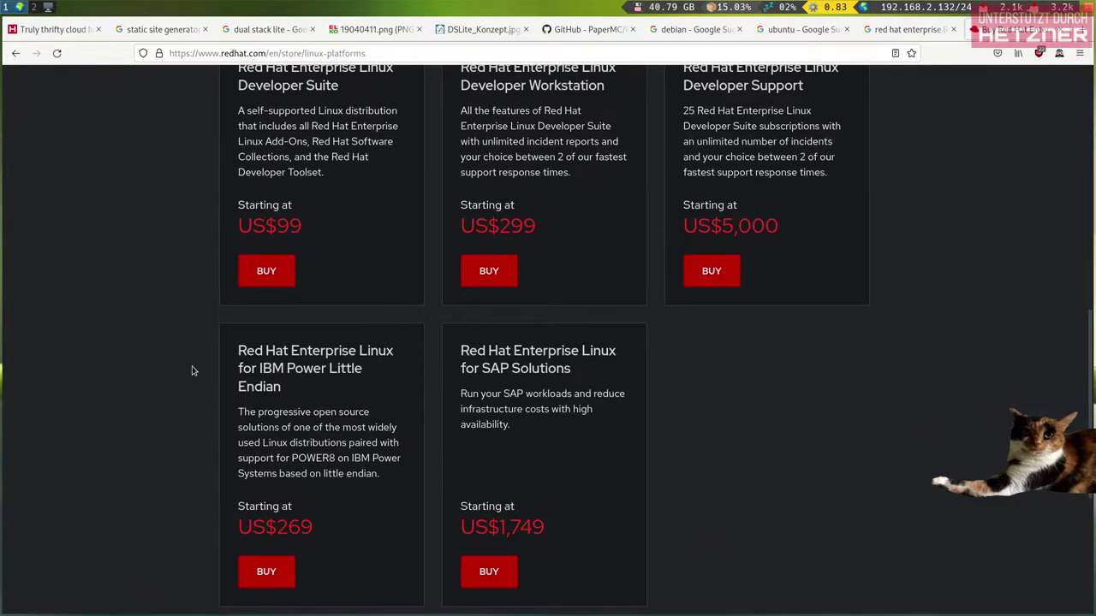
scroll(193, 370, down, 7)
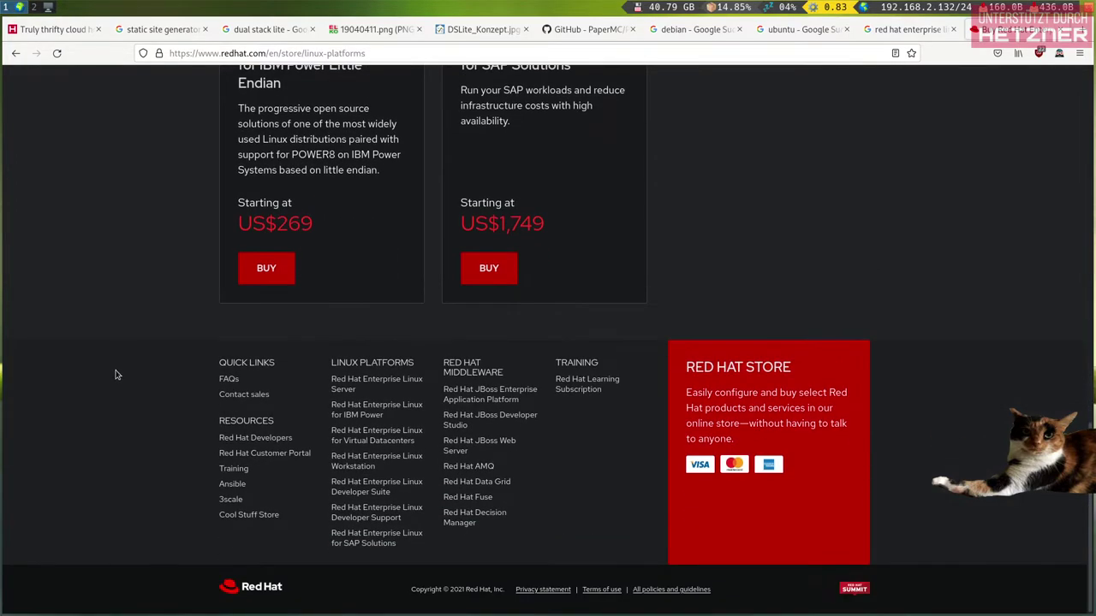
Close the Red Hat Store tab and return to the Google results for red hat enterprise linux
key(ctrl+w)
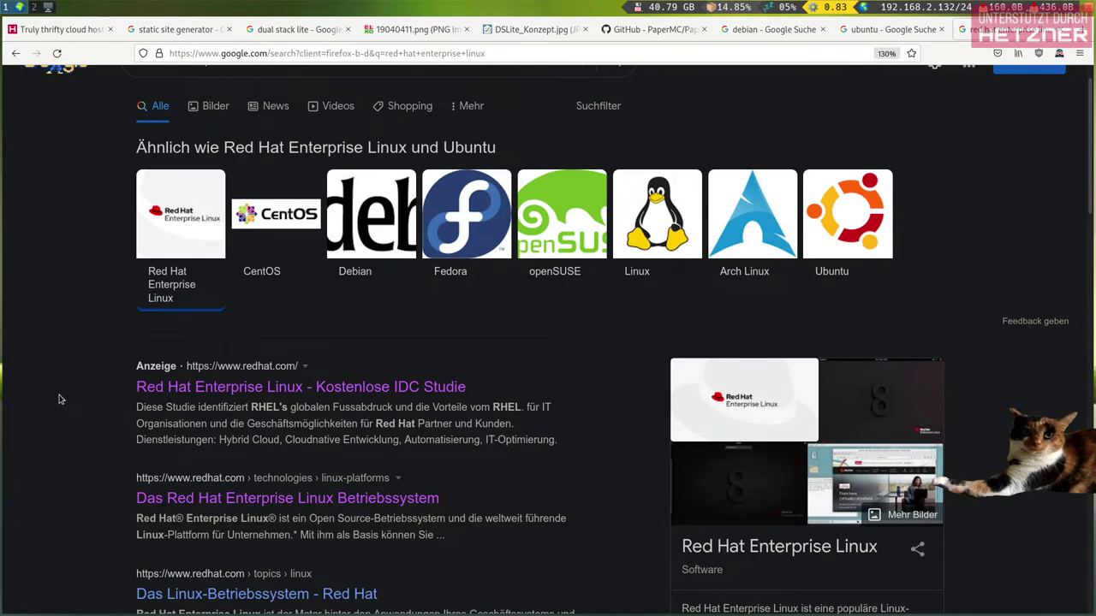
click(522, 52)
click(522, 53)
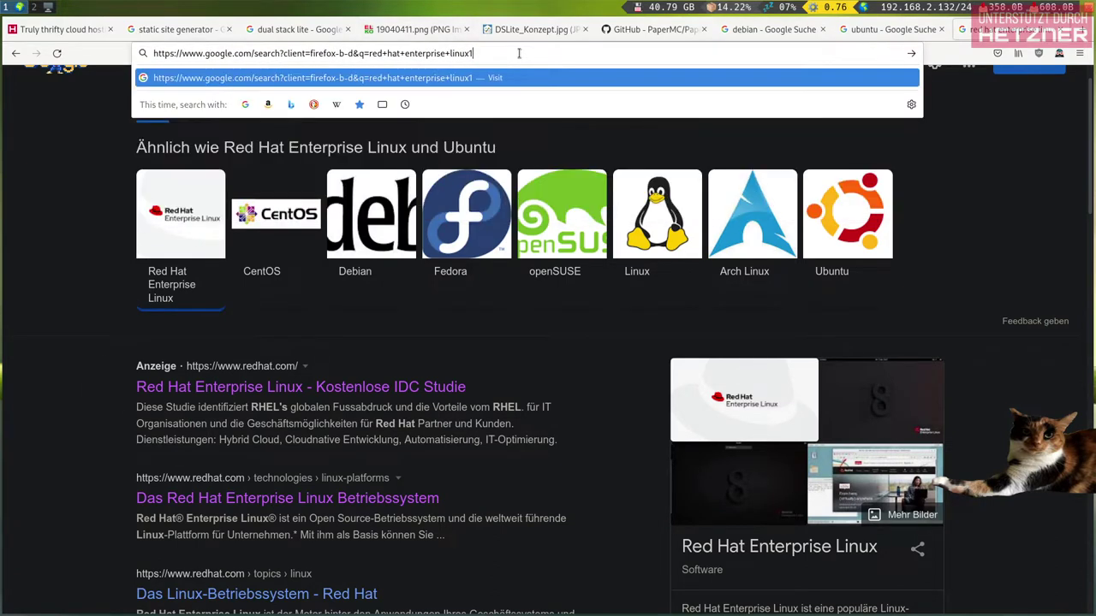
key(Escape)
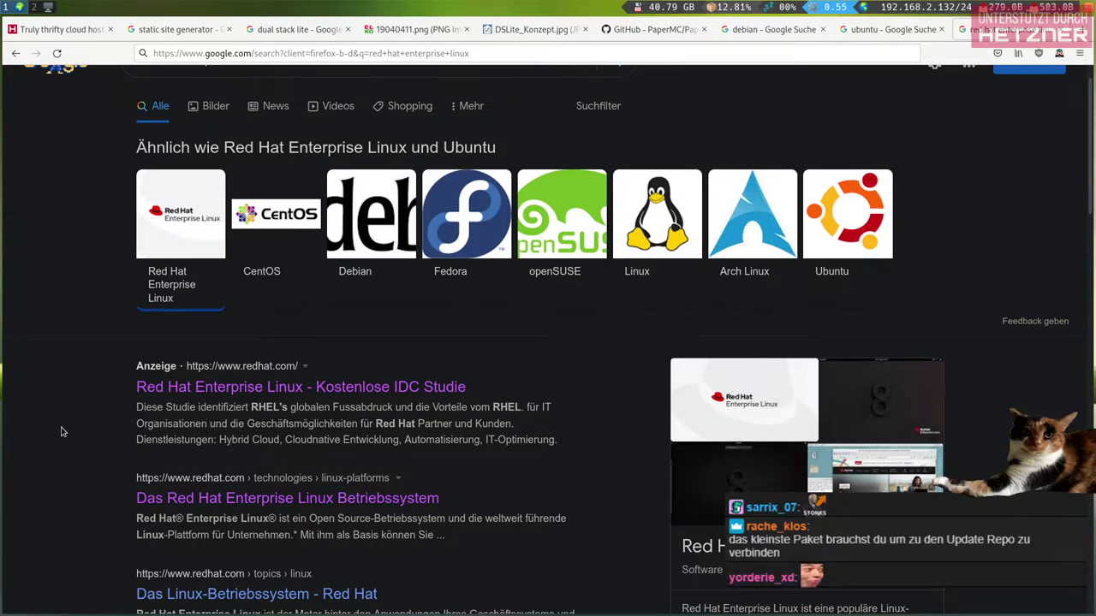
Search Google for "oracle enterprise linux" in a new tab, view the results and close that tab
key(ctrl+t)
text(oracle enterprise)
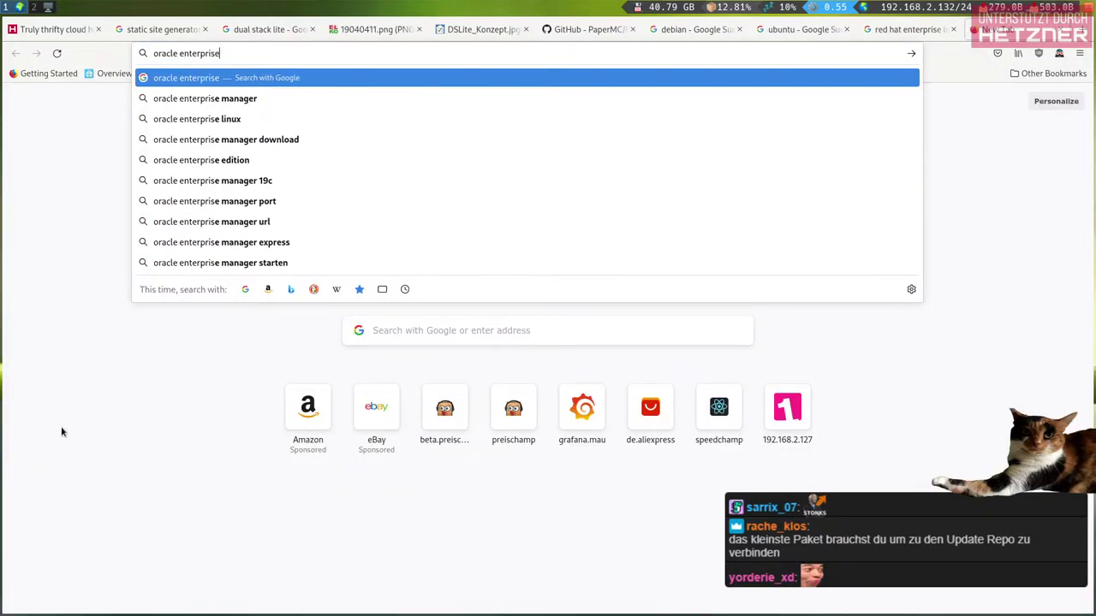
key(Down)
key(Down)
key(Return)
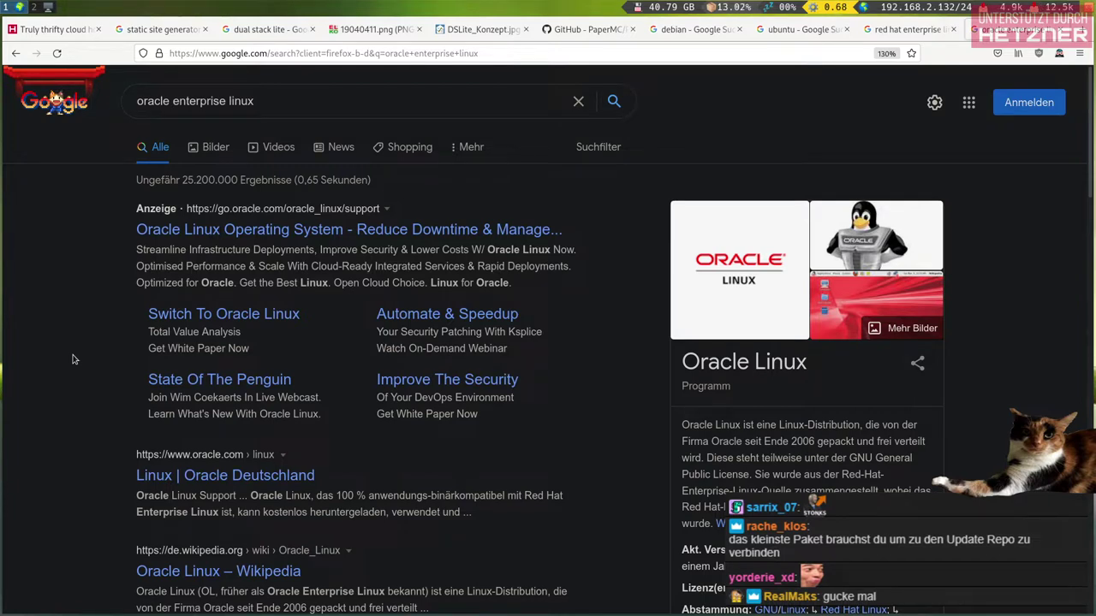
key(ctrl+w)
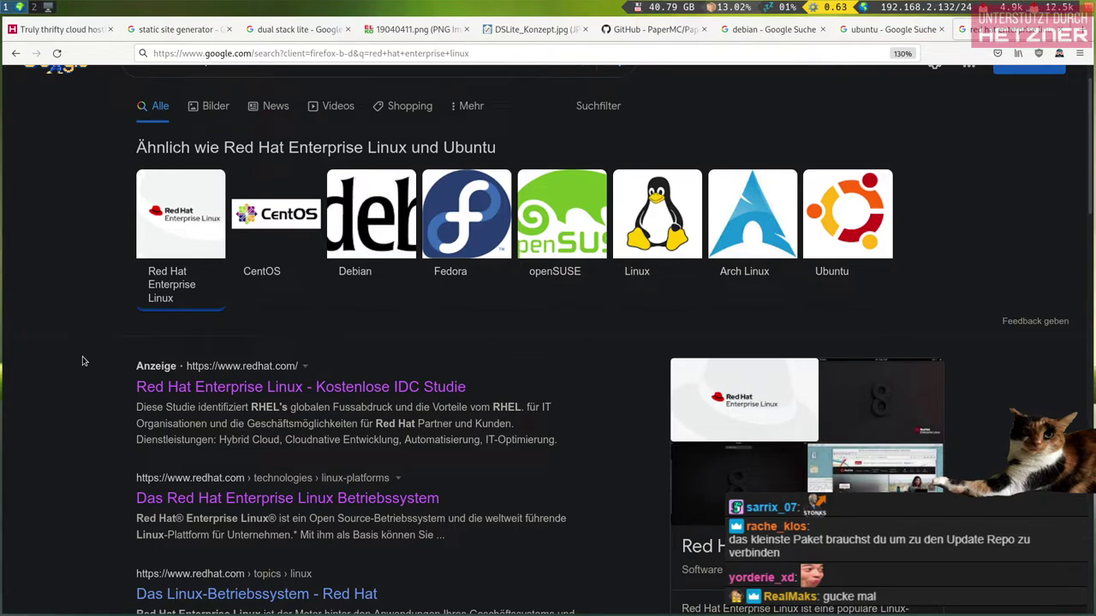
Search Google for "suse server" in a new tab and look through the first results
key(ctrl+t)
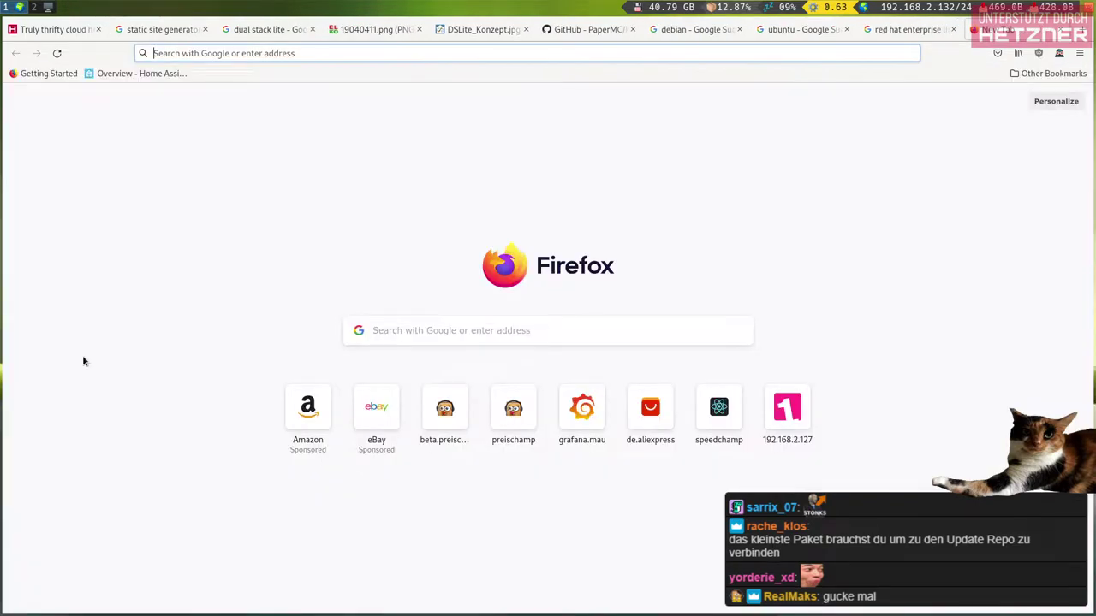
text(suse)
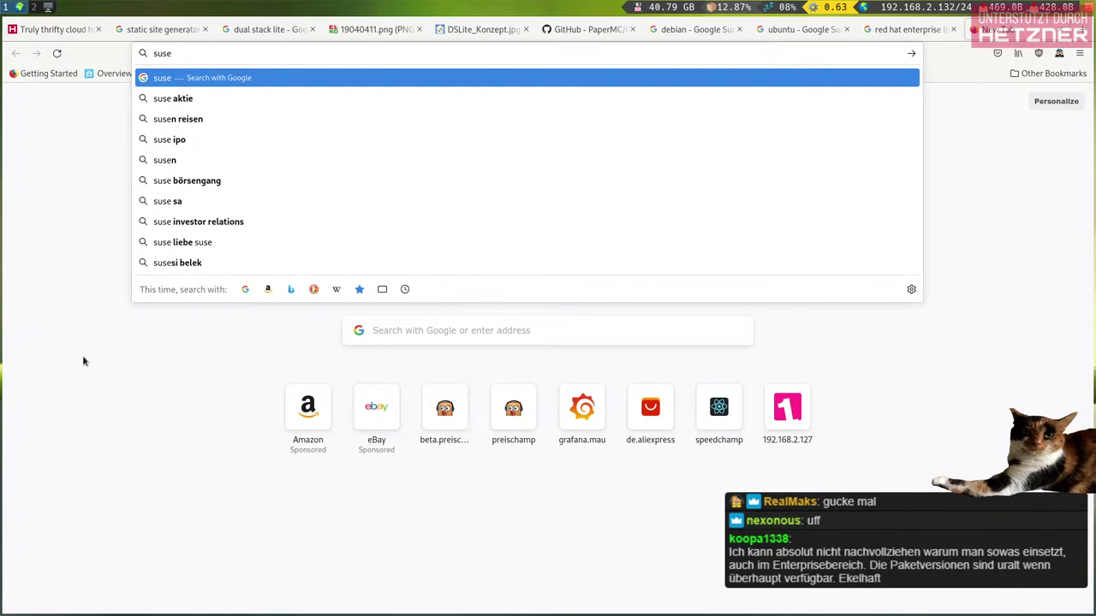
text( server)
key(Return)
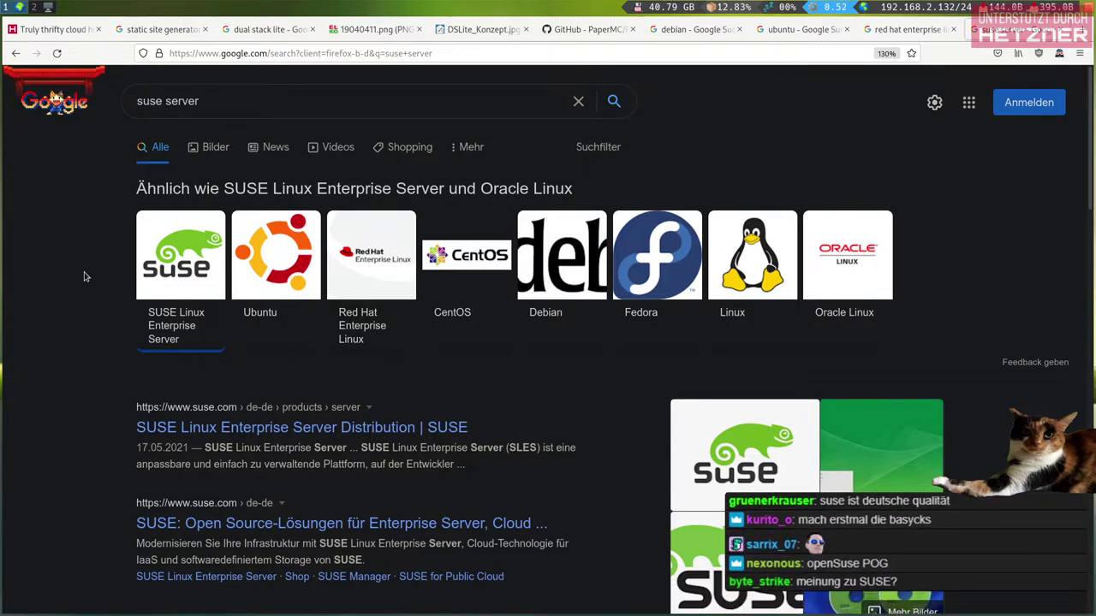
scroll(80, 288, down, 3)
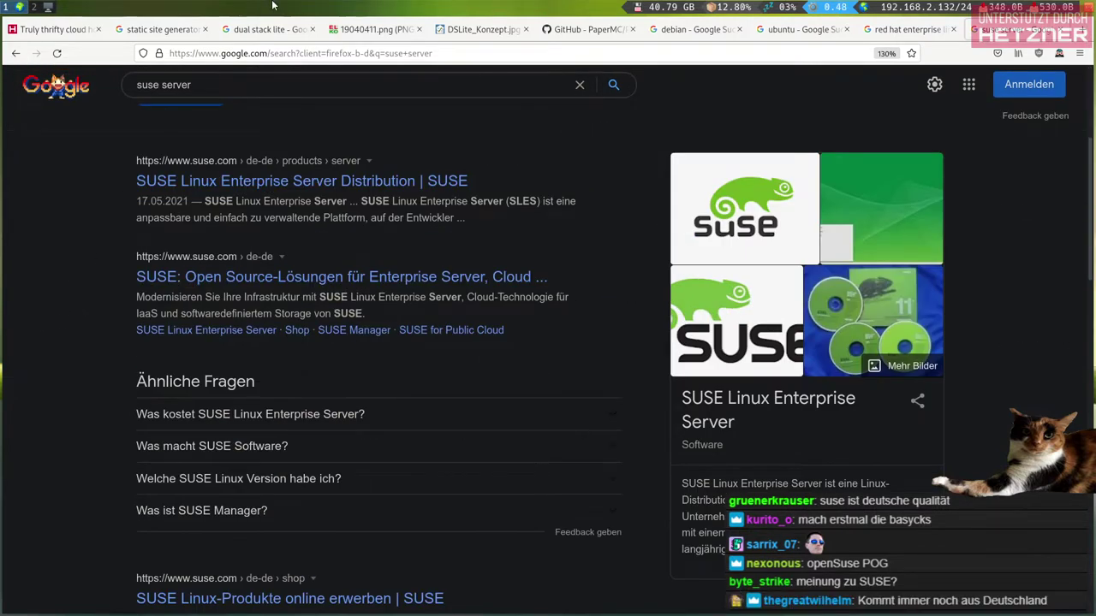
Check on the Windows 10 x64 virtual machine and switch back to the POGGERS virtual machine
mouse_move(309, 6)
click(666, 8)
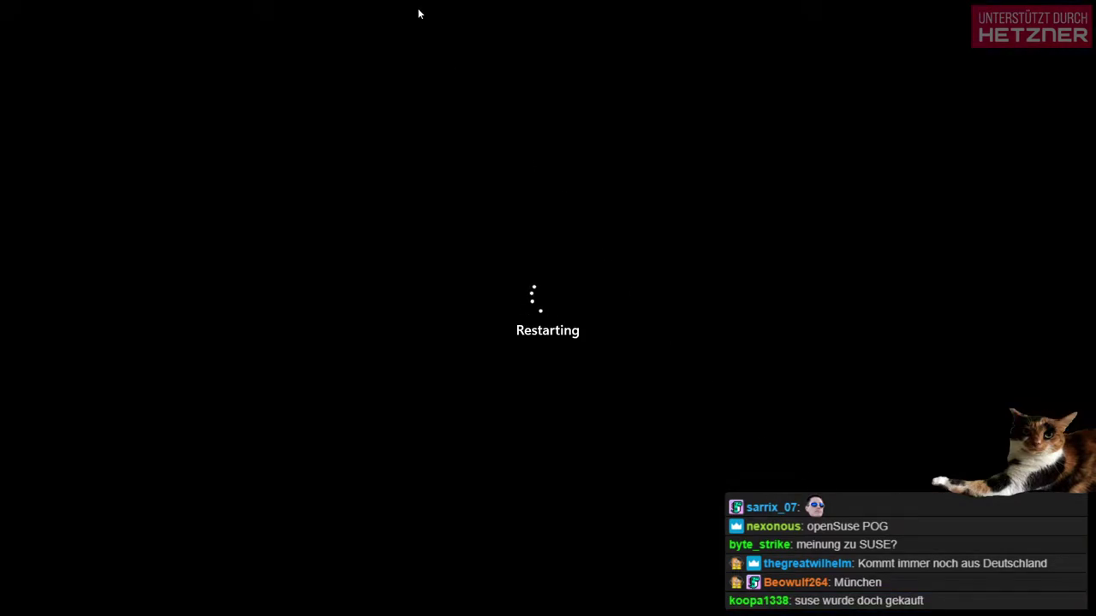
mouse_move(417, 9)
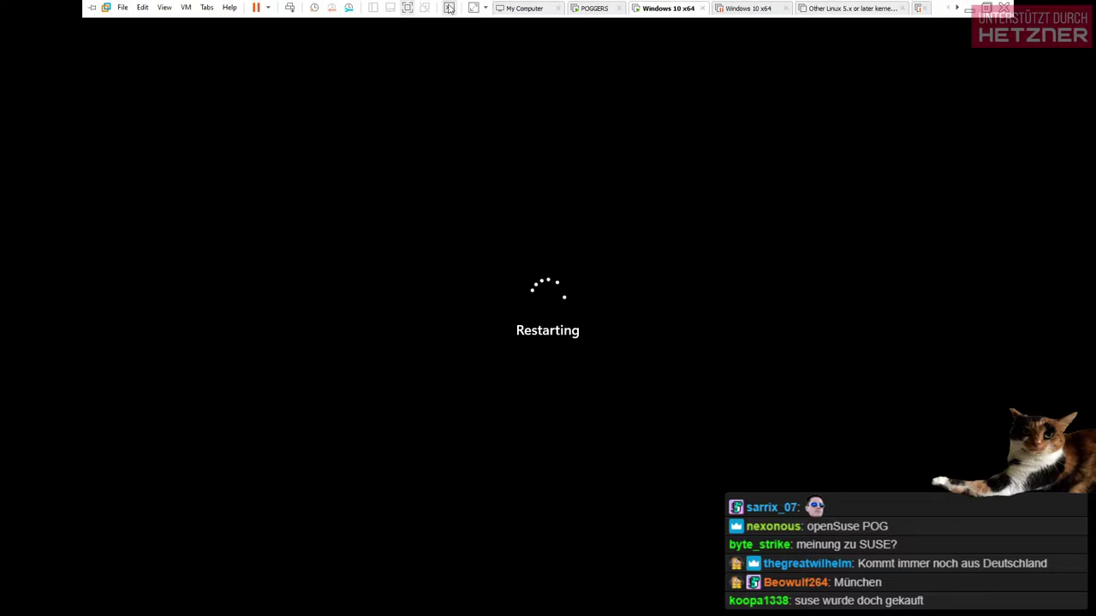
click(597, 9)
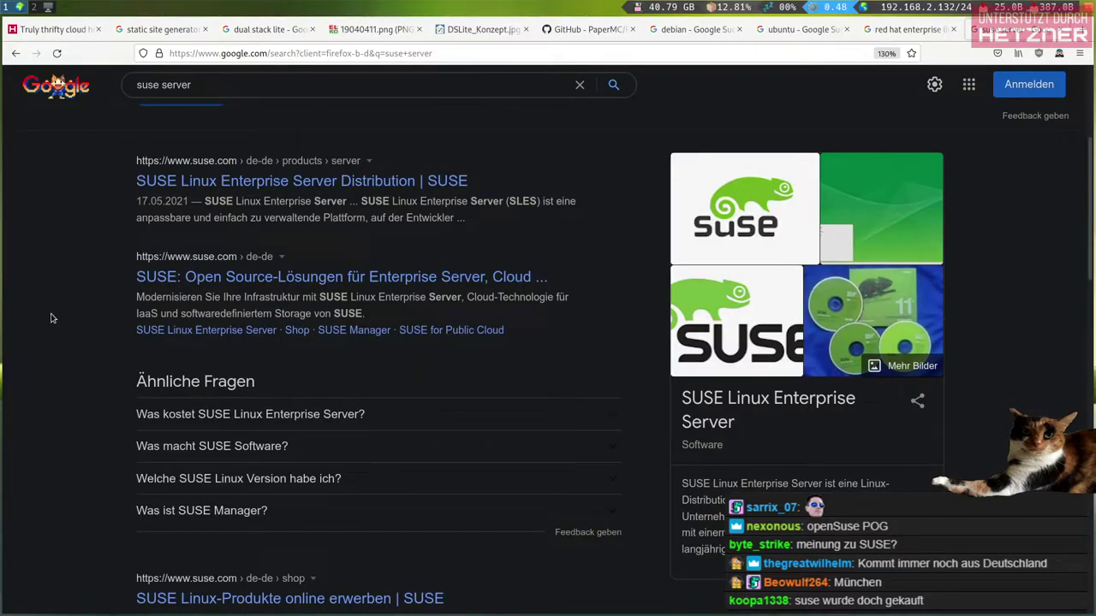
Open the German Wikipedia article on SUSE Linux Enterprise Server from the results and follow its link to the SUSE company article
scroll(47, 282, down, 1)
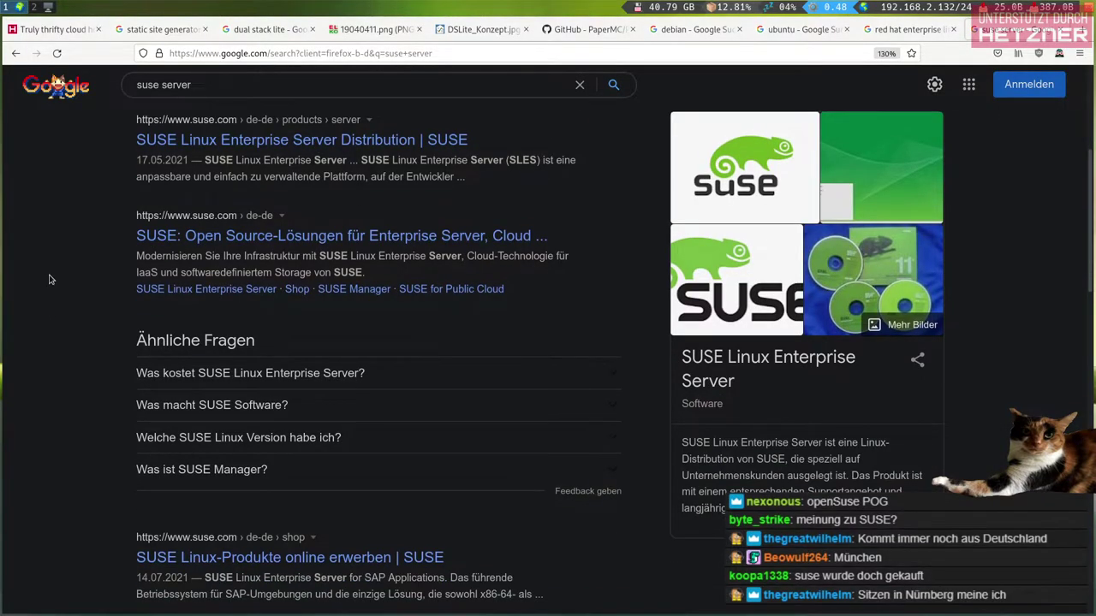
scroll(49, 280, down, 5)
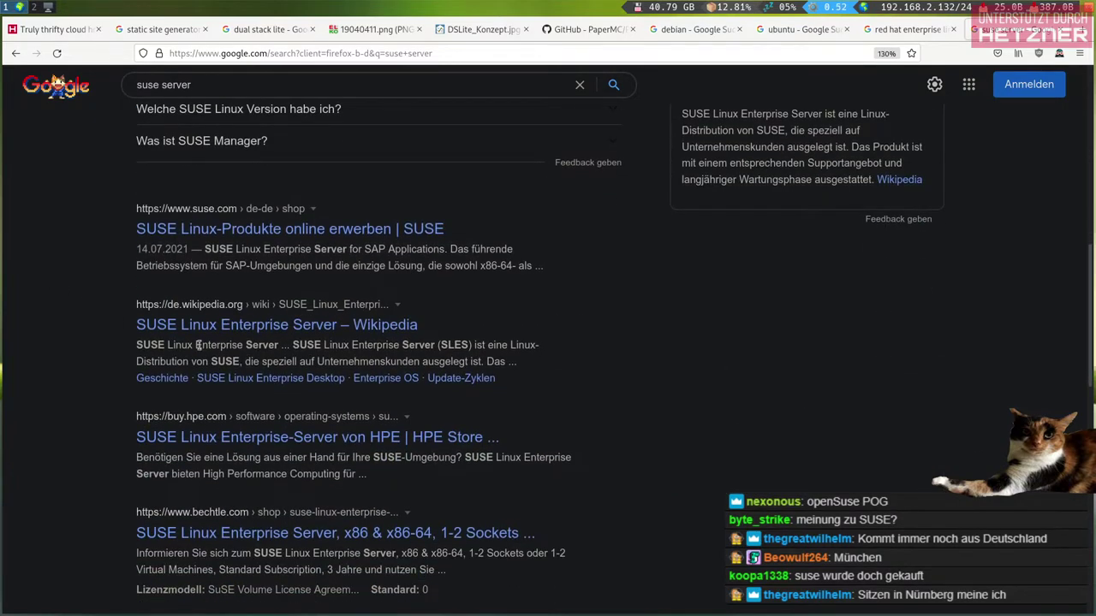
click(245, 332)
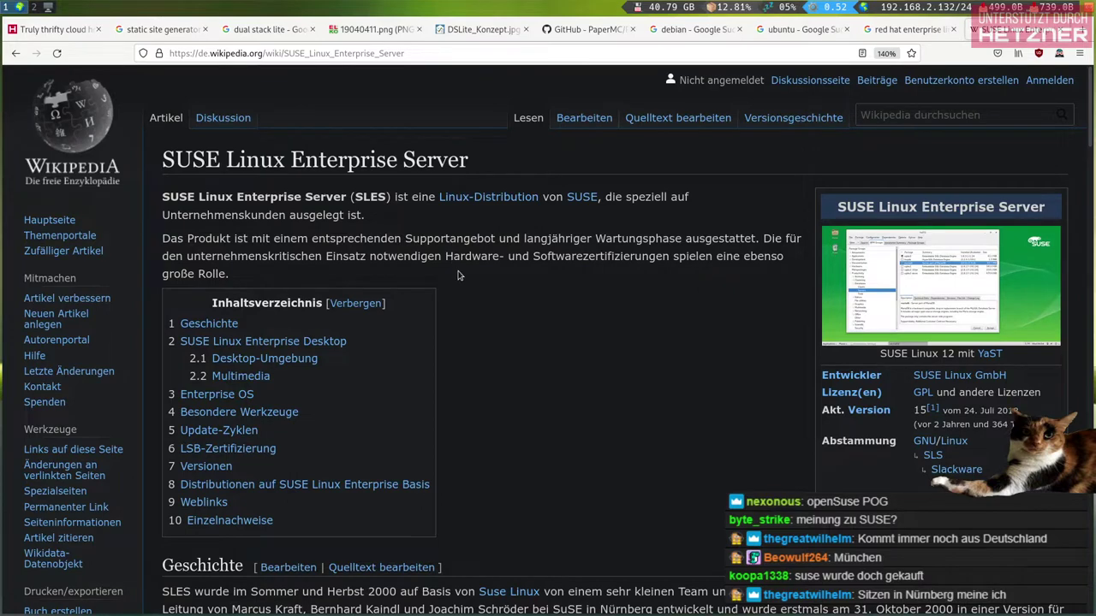
click(568, 205)
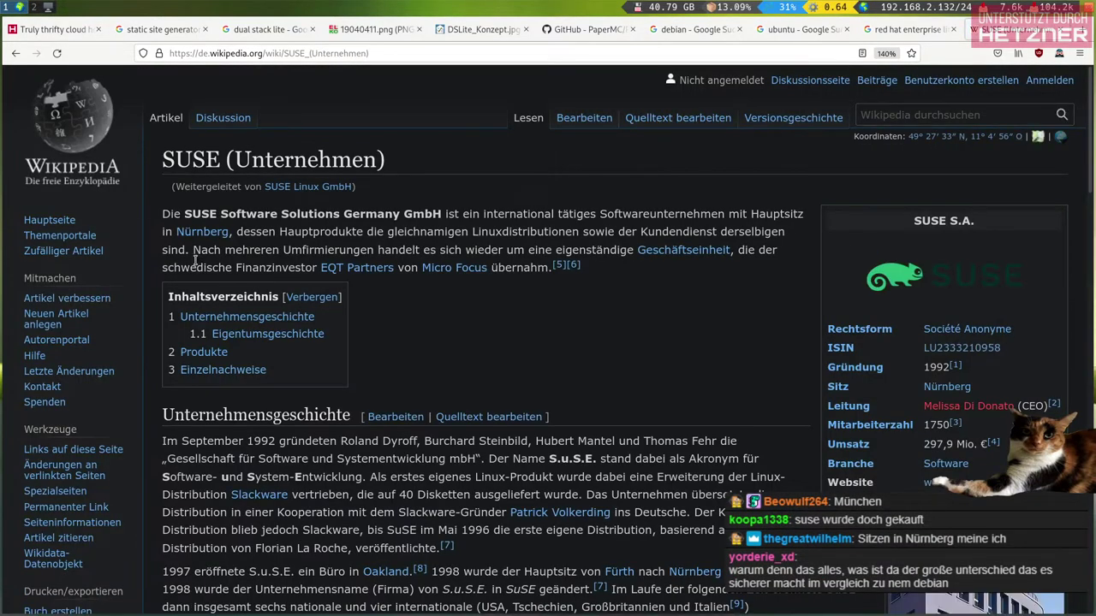
mouse_move(458, 272)
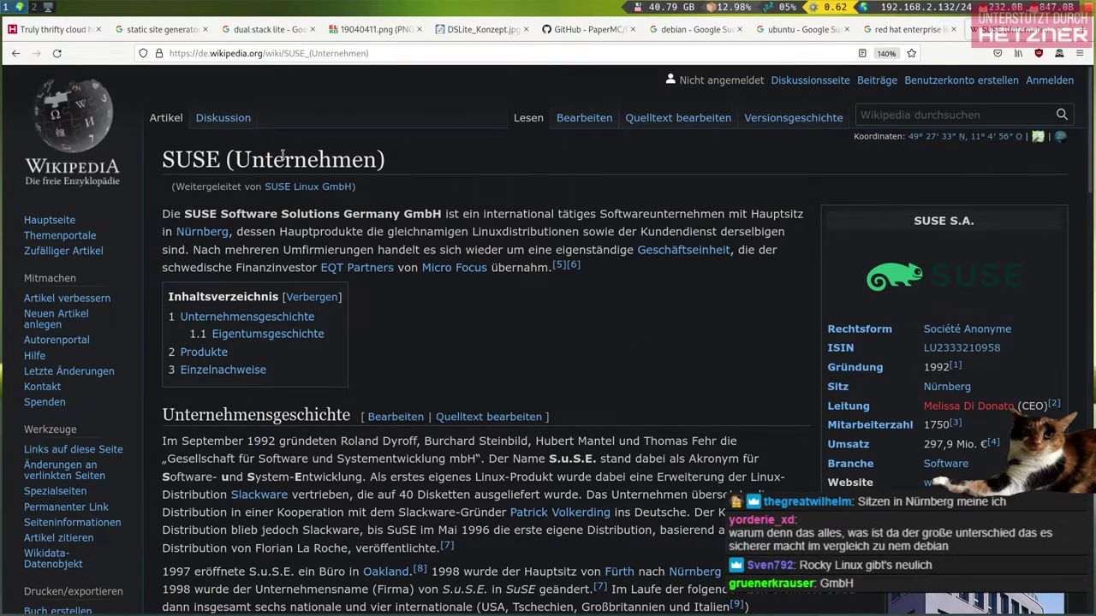
Return to the Wikipedia article on SUSE Linux Enterprise Server, look it over and close that tab
click(16, 54)
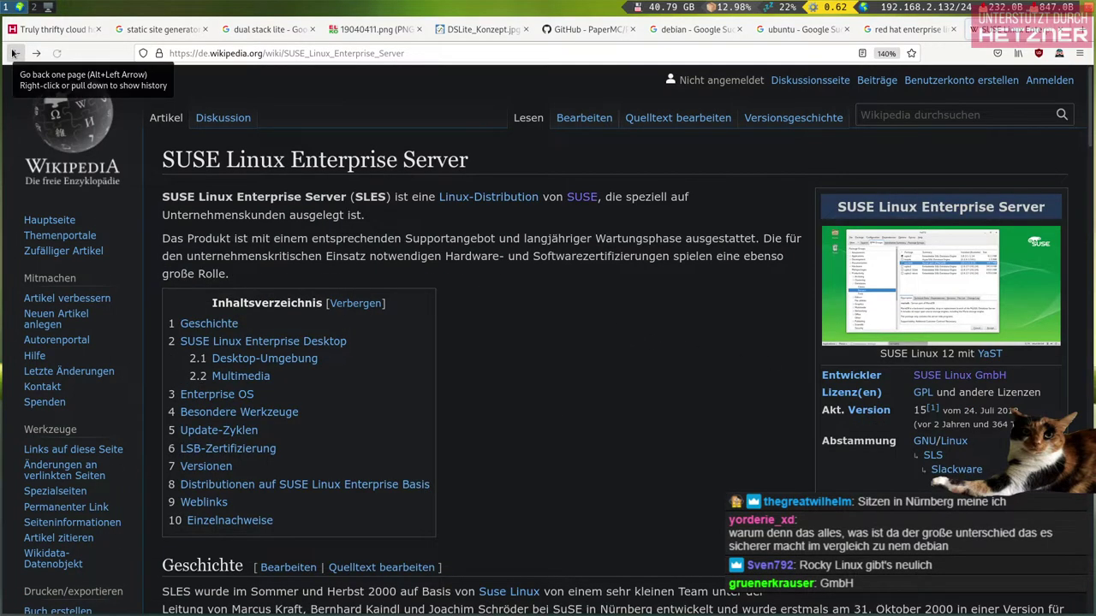
click(434, 53)
click(433, 53)
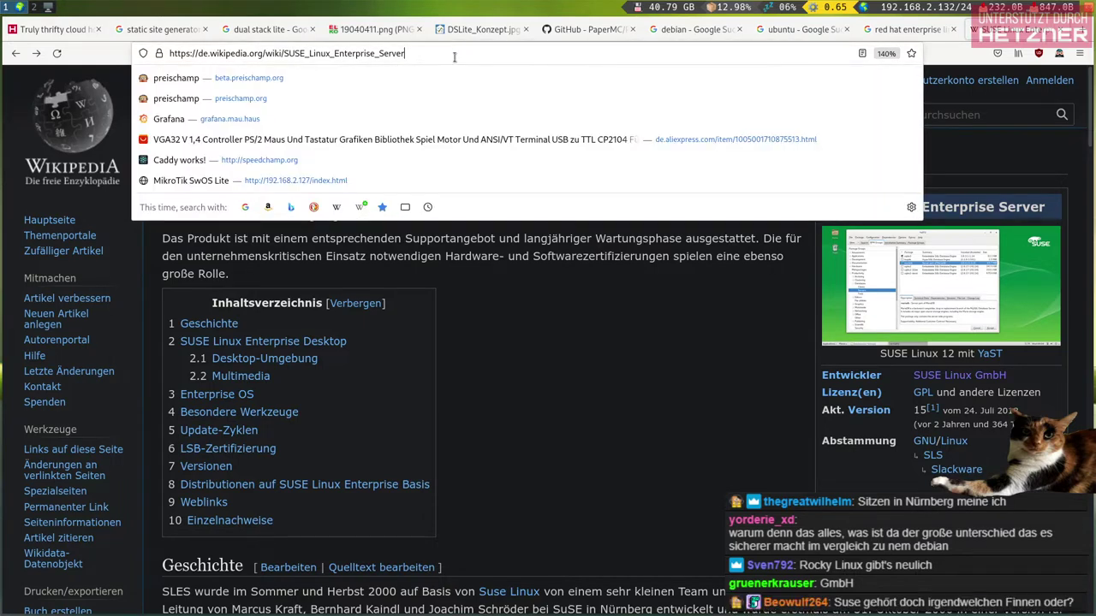
text(1)
key(BackSpace)
click(636, 333)
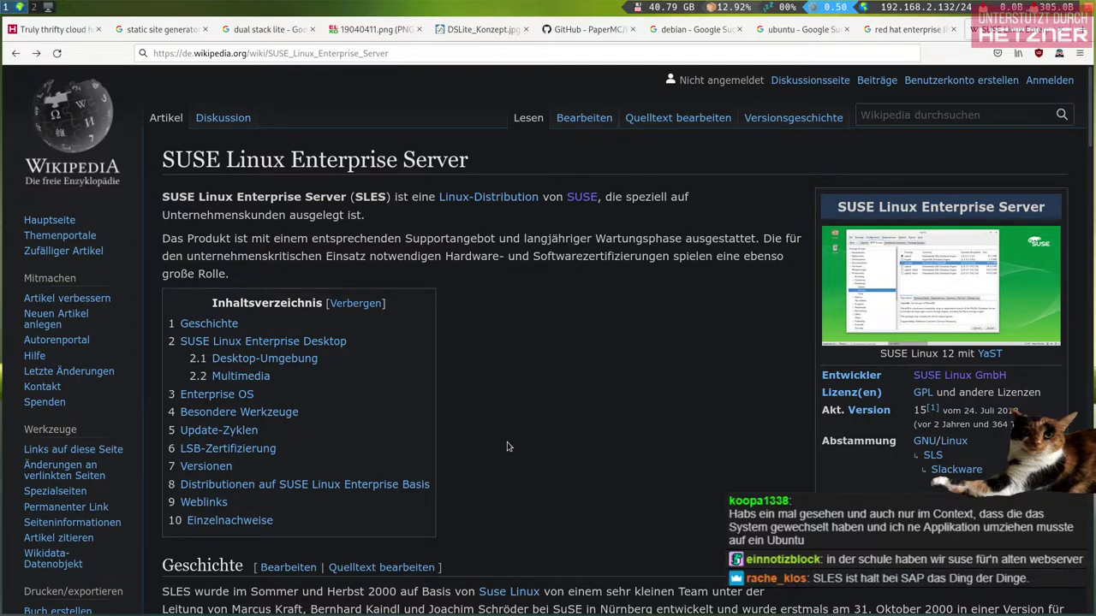
scroll(514, 445, down, 5)
scroll(476, 445, up, 5)
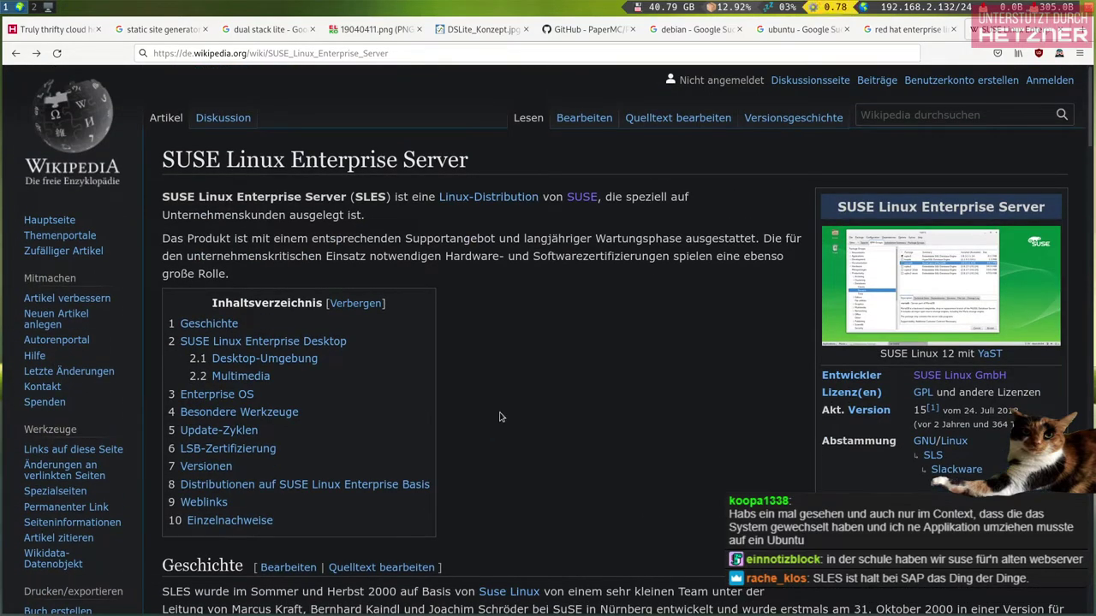
key(ctrl+w)
Go through the open Debian and Ubuntu search results and come back to the Red Hat Enterprise Linux results
key(ctrl+l)
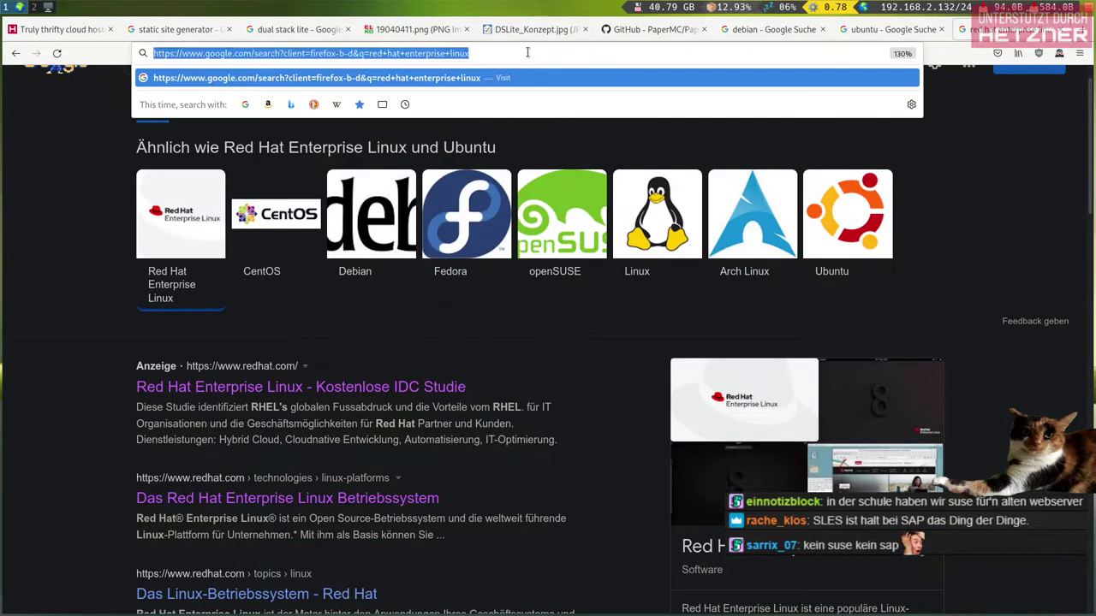
key(End)
click(1025, 181)
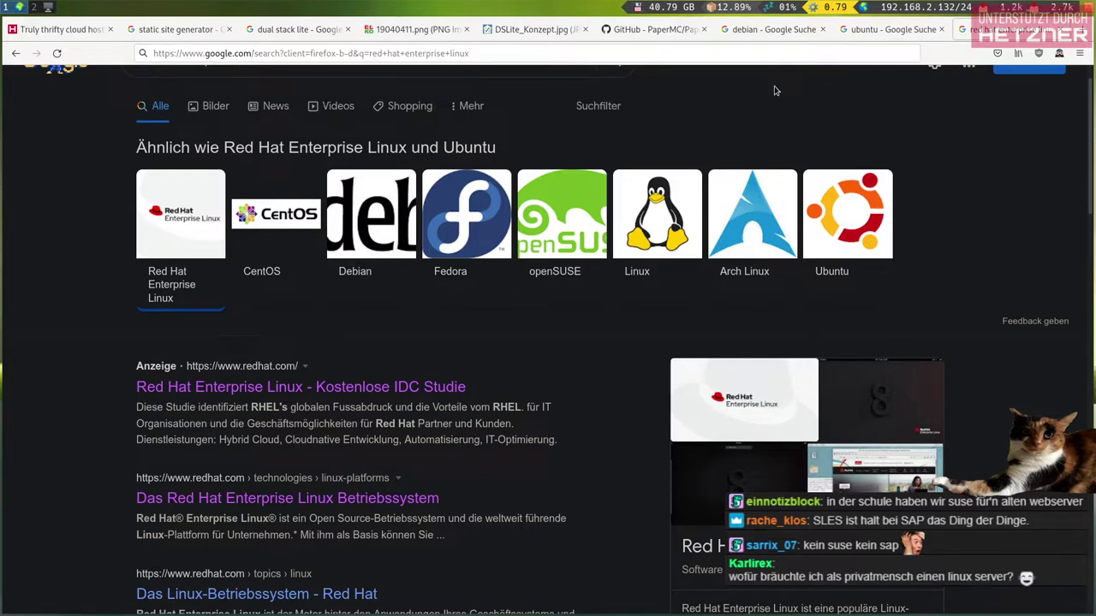
click(774, 30)
click(886, 29)
click(991, 29)
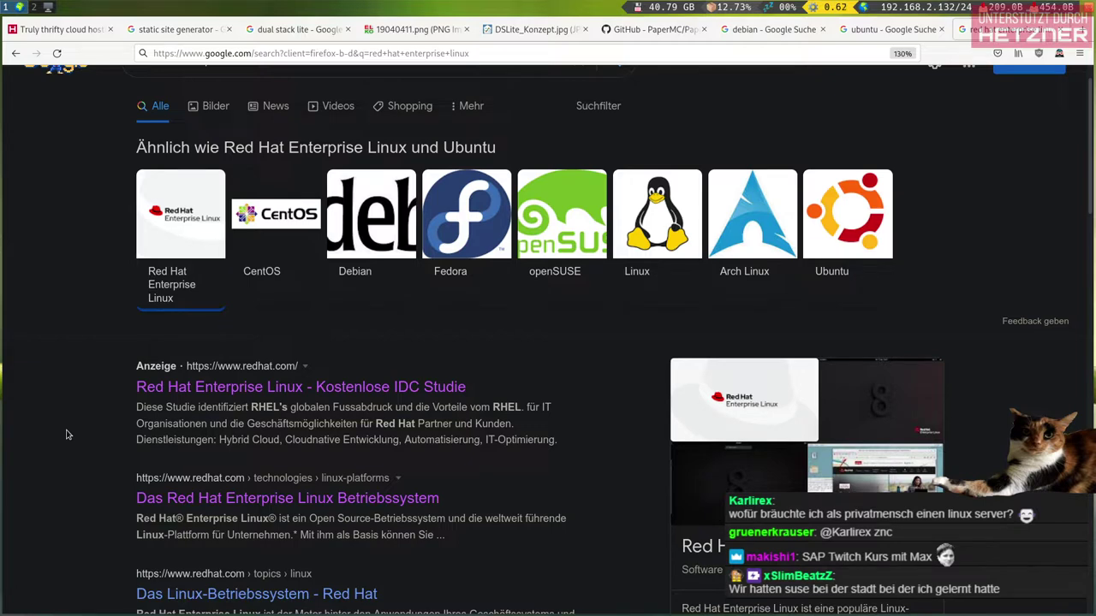
Open the Red Hat Store in a new tab, view its product prices and return to the Red Hat Enterprise Linux results
key(ctrl+t)
text(store)
click(280, 222)
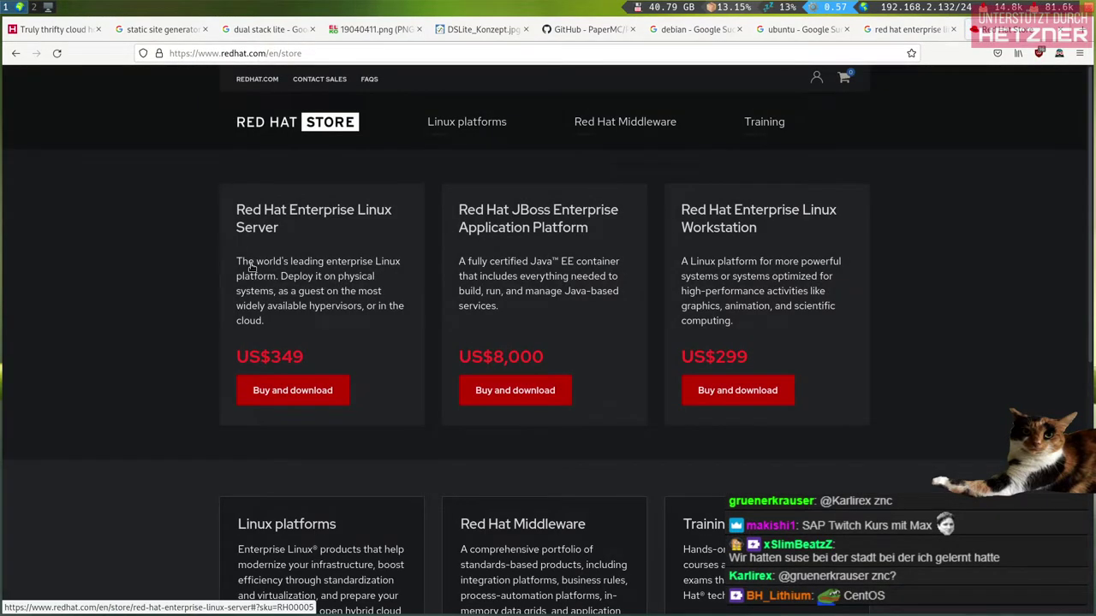
click(706, 31)
click(905, 33)
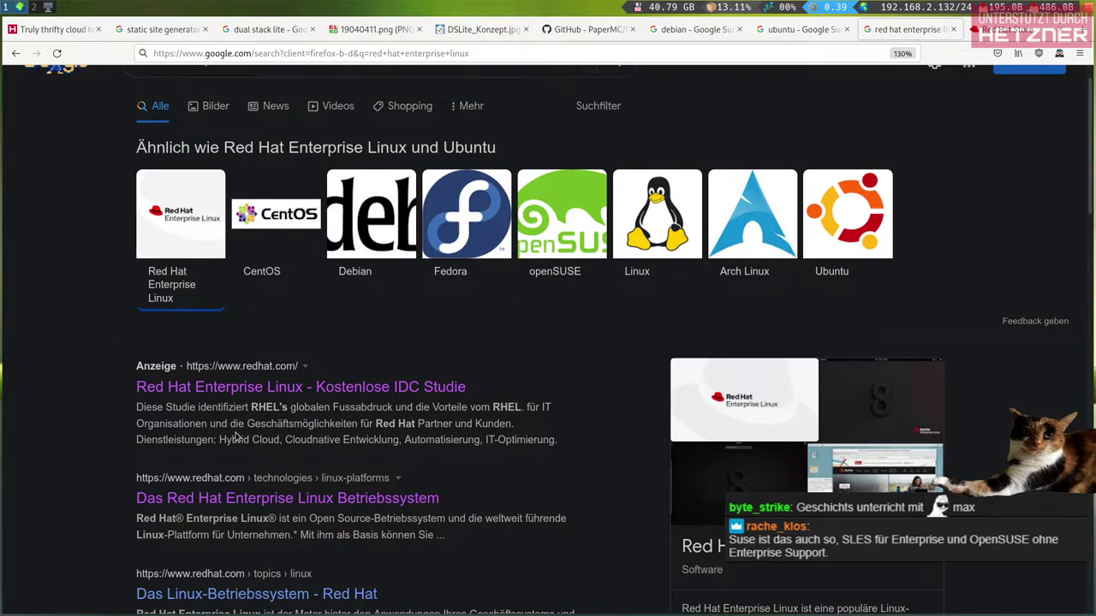
Search Google for "vlc saturn" in a new tab and open the Saturn product page for VLC media player
key(ctrl+t)
text(vlc saturn)
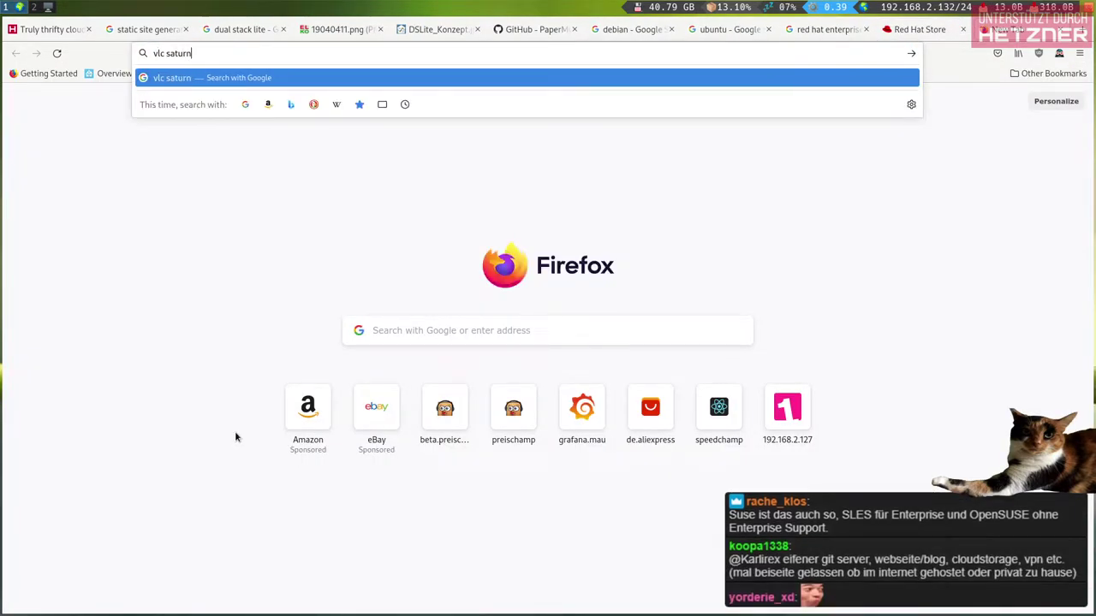
key(Return)
click(196, 229)
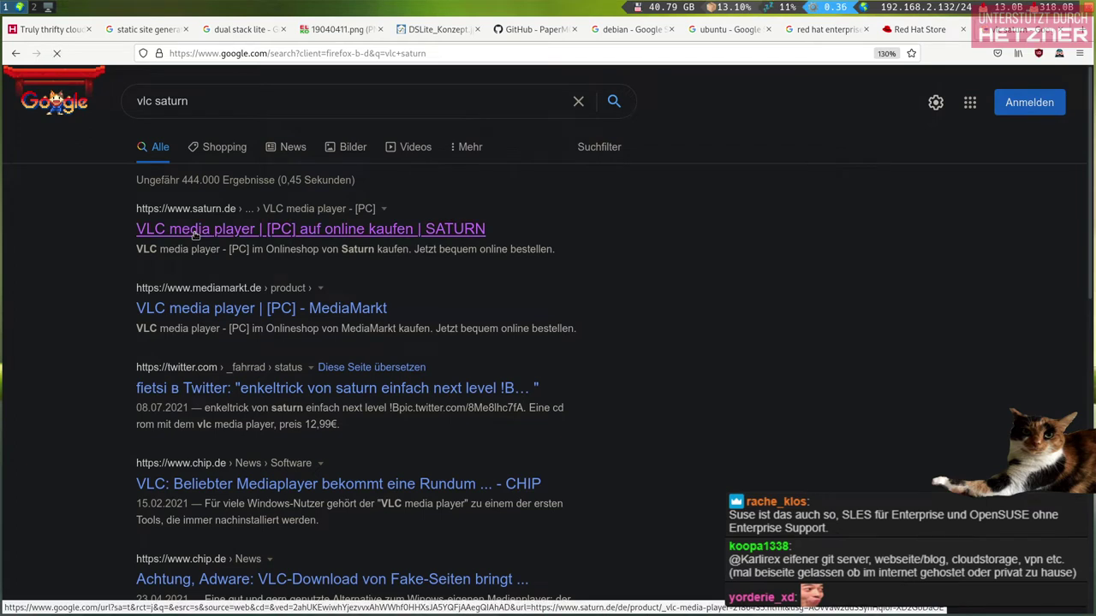
scroll(77, 344, down, 1)
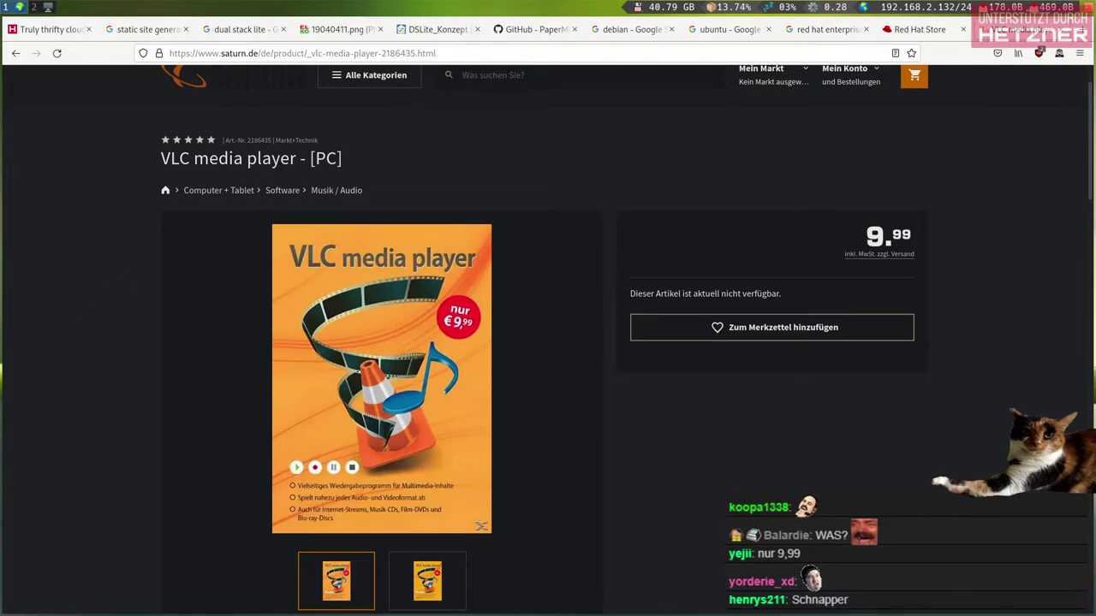
mouse_move(341, 295)
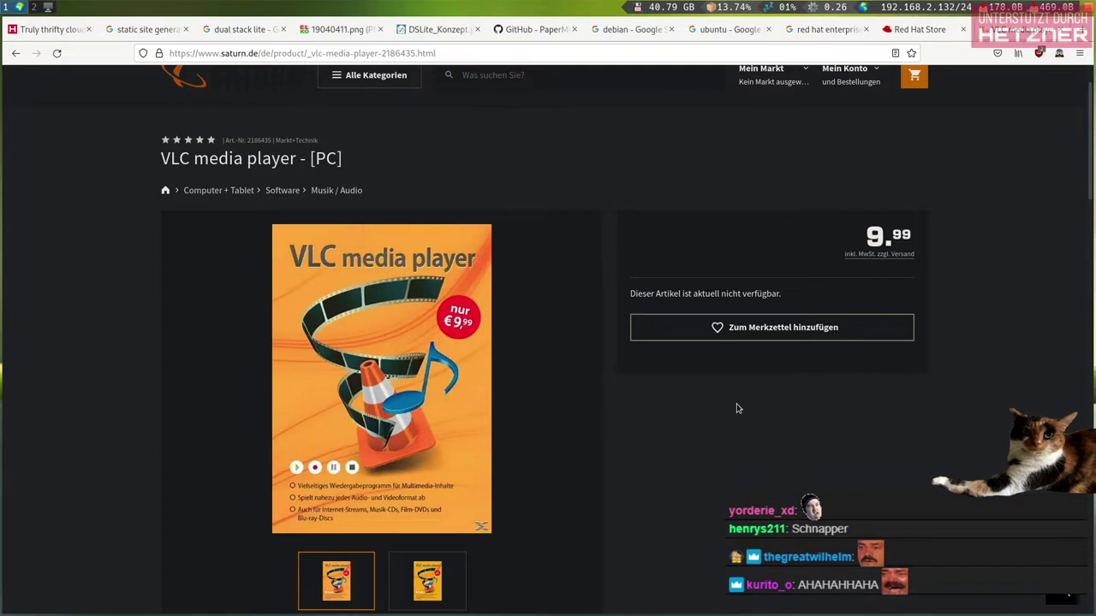
Switch back to the Red Hat Enterprise Linux search results and look over the related distributions and first results
click(916, 31)
click(828, 31)
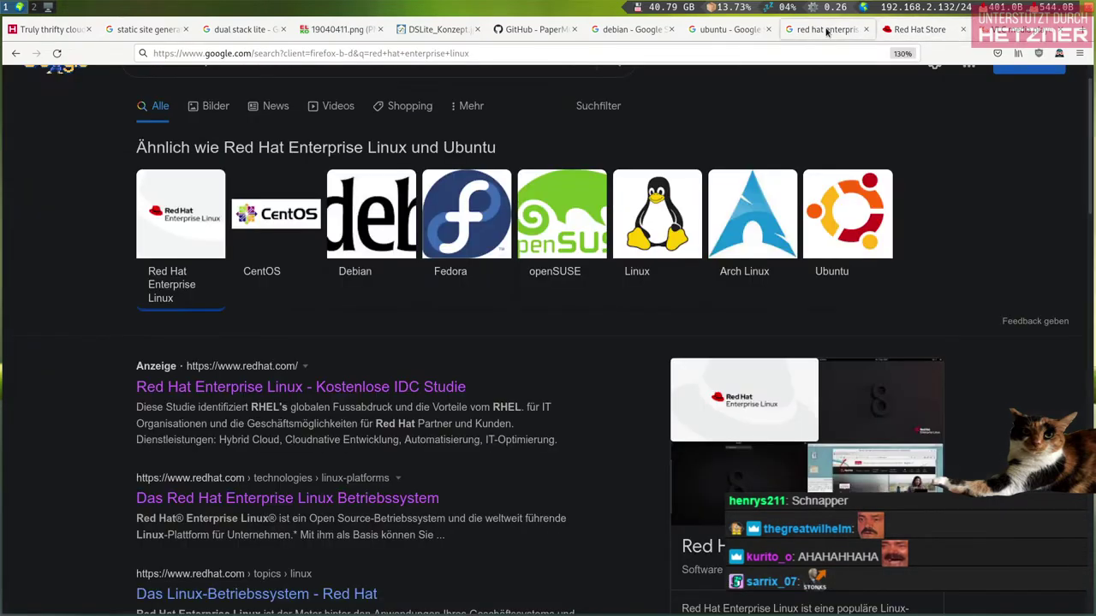
click(438, 53)
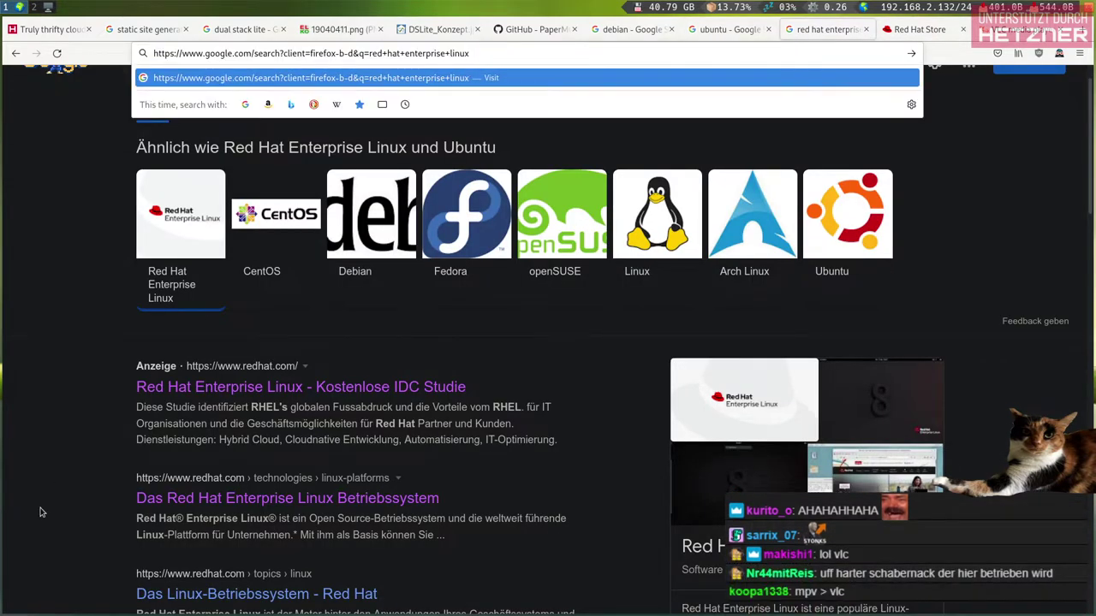
click(81, 483)
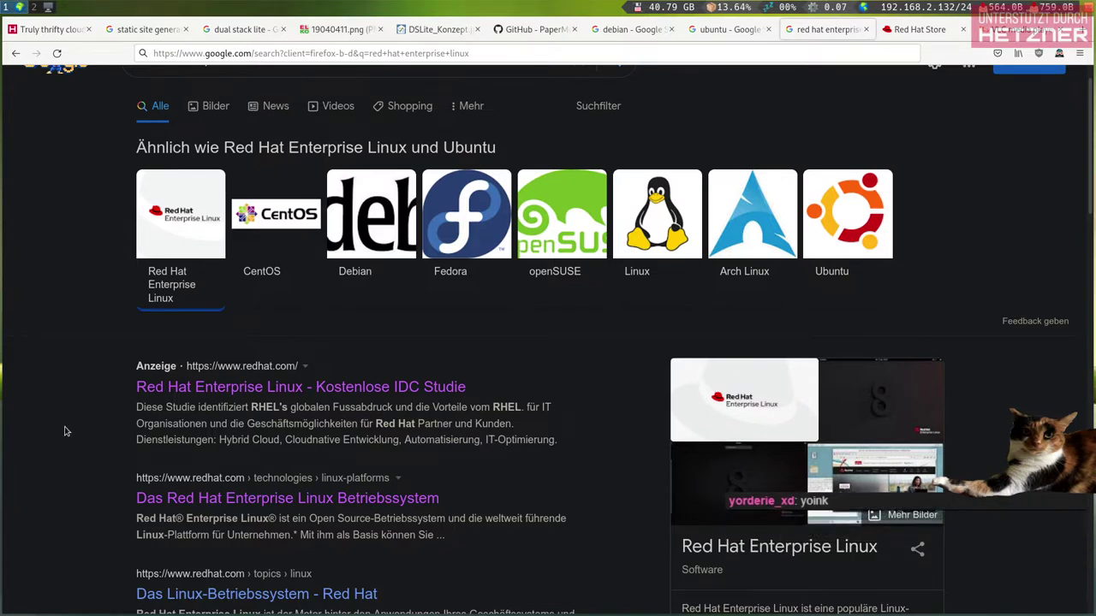
scroll(62, 446, up, 1)
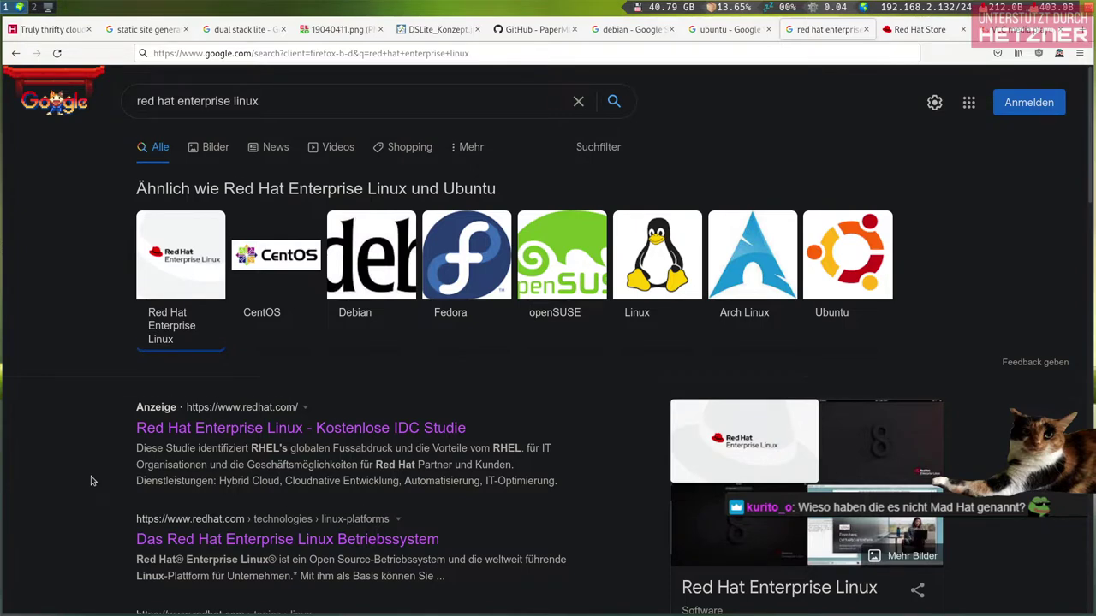
scroll(88, 479, down, 2)
scroll(87, 480, up, 2)
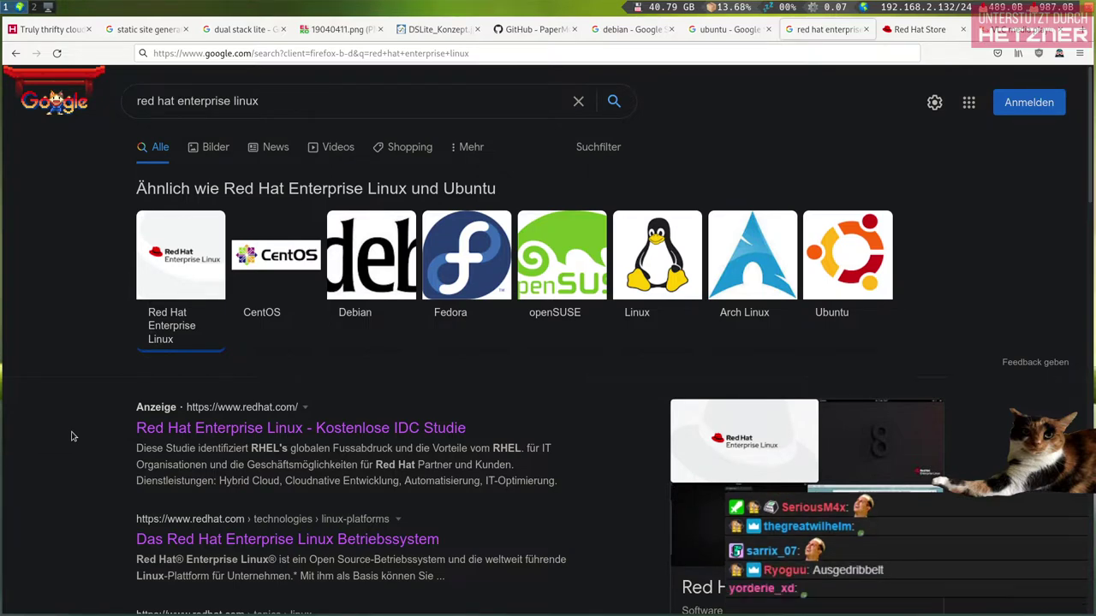
scroll(73, 437, down, 3)
scroll(73, 436, up, 2)
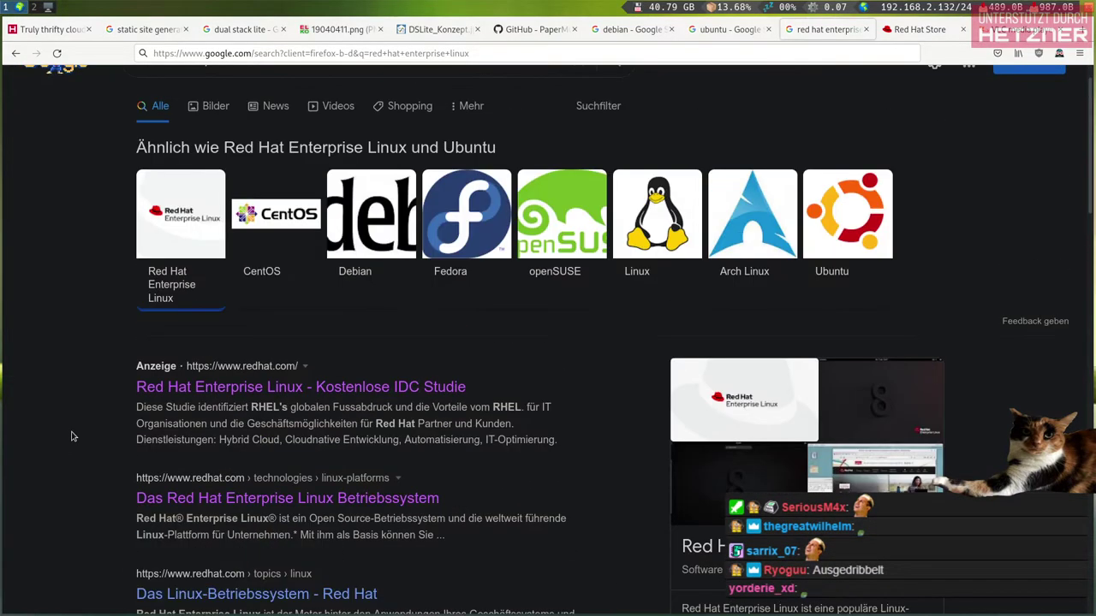
Search Google for "oracle enterprise linux" in a new tab
key(ctrl+t)
text(oracle enterprise)
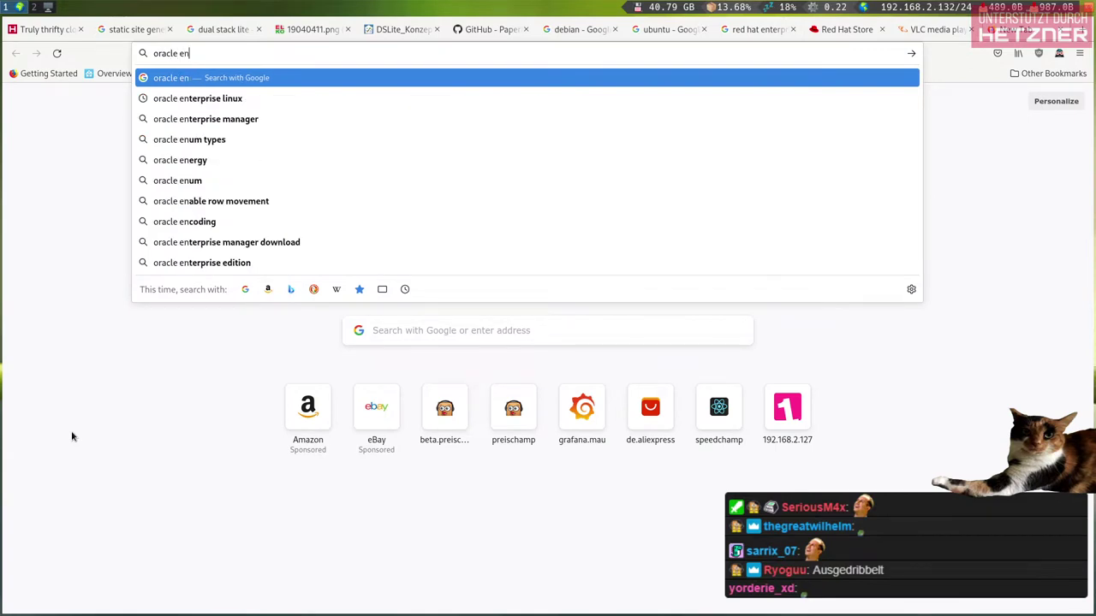
key(Down)
key(Down)
key(Up)
key(Down)
key(Down)
key(Return)
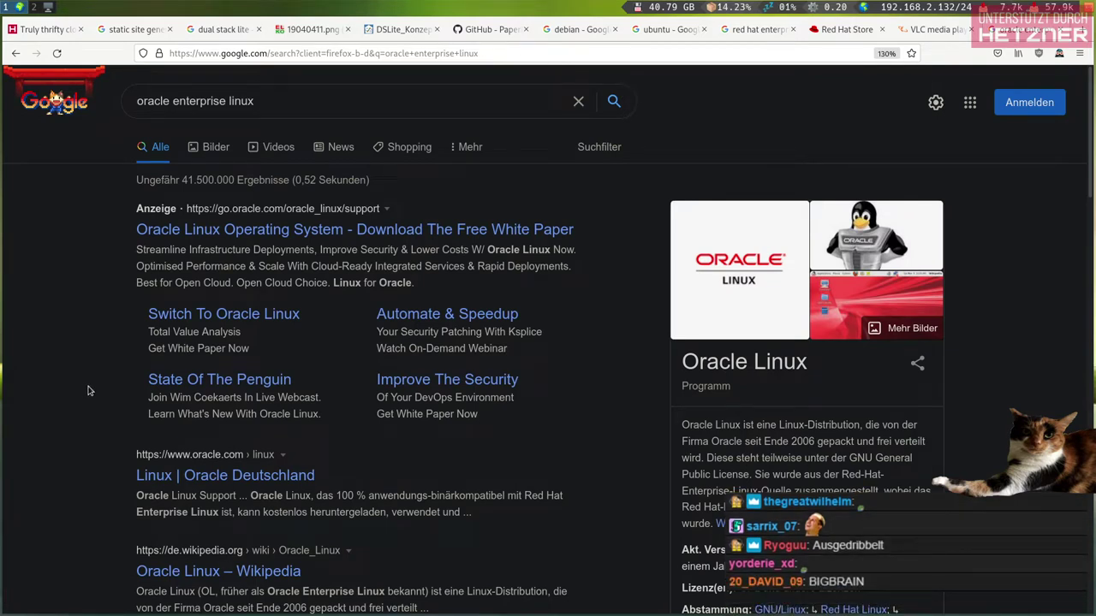
Highlight the sentence about the Red Hat Enterprise Linux source in the Oracle Linux description, then clear the selection
drag(753, 474, 879, 489)
click(751, 476)
drag(752, 476, 882, 490)
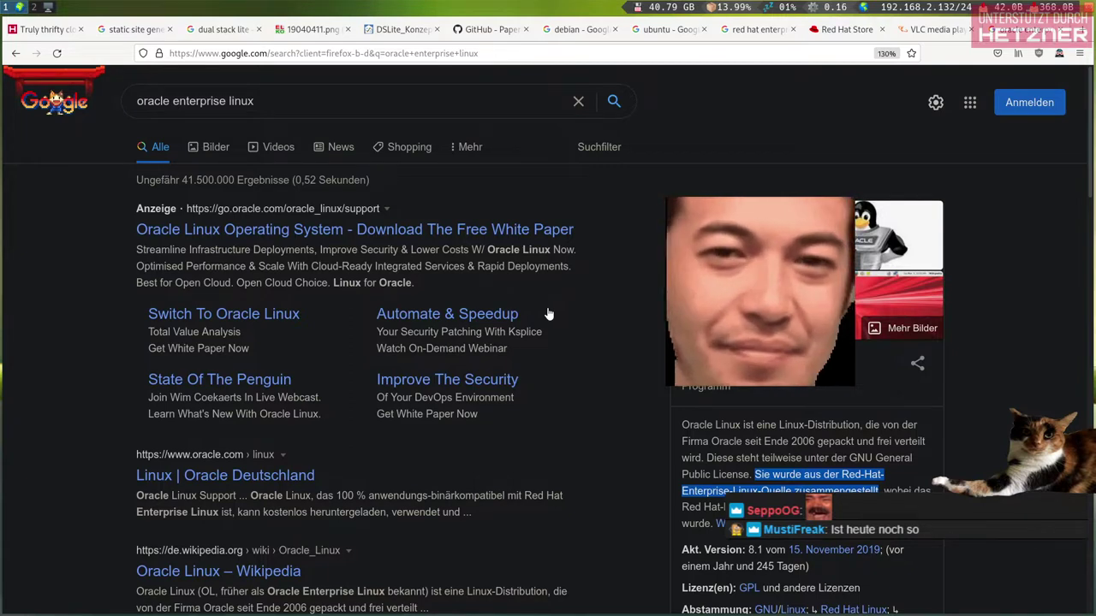
click(86, 449)
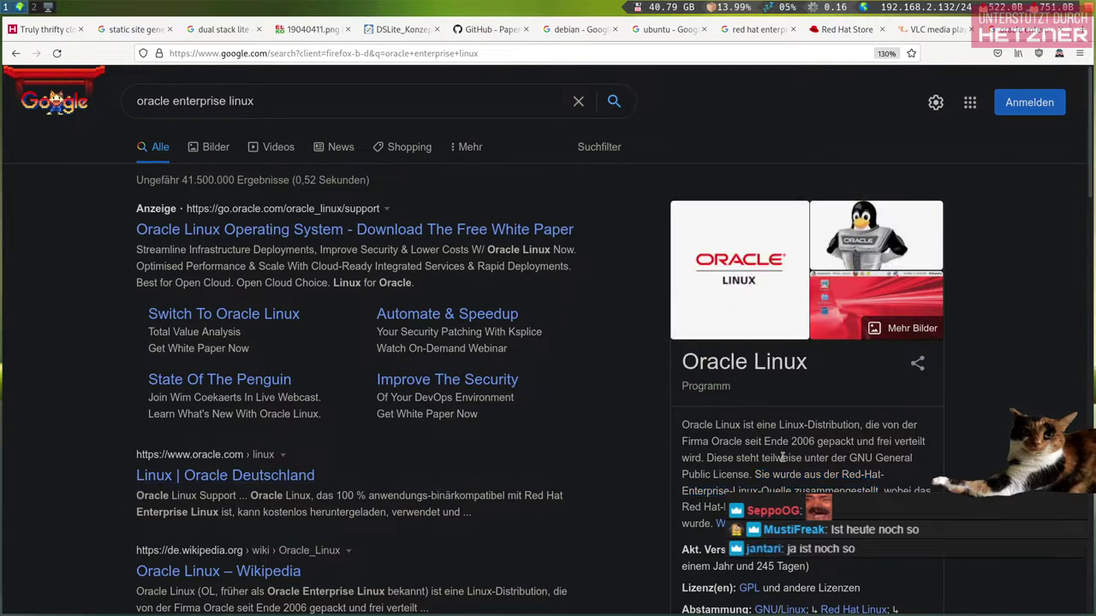
drag(754, 475, 877, 487)
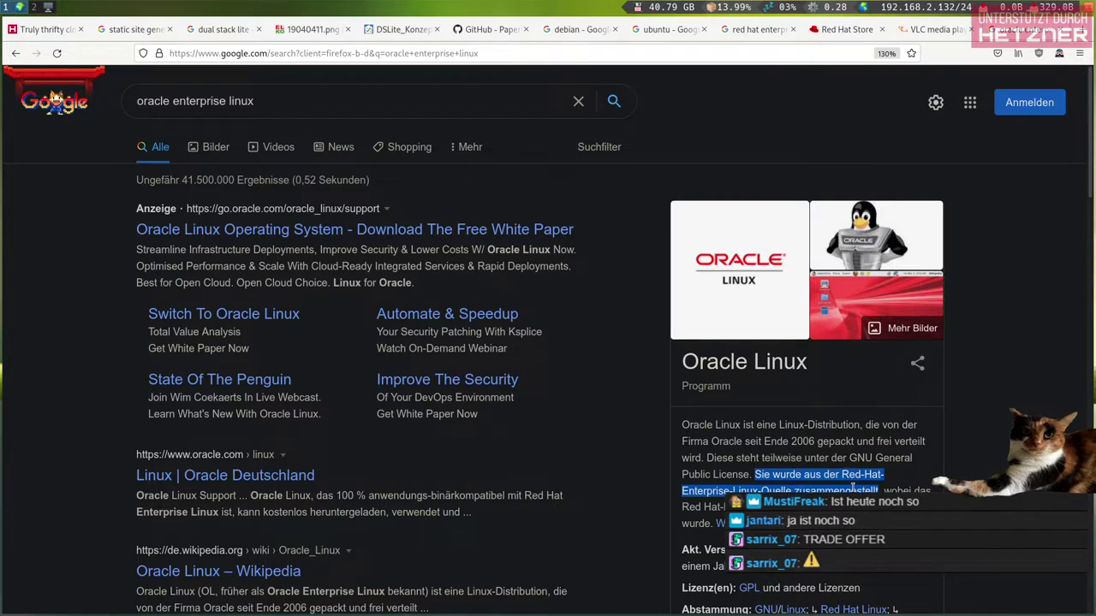
click(690, 445)
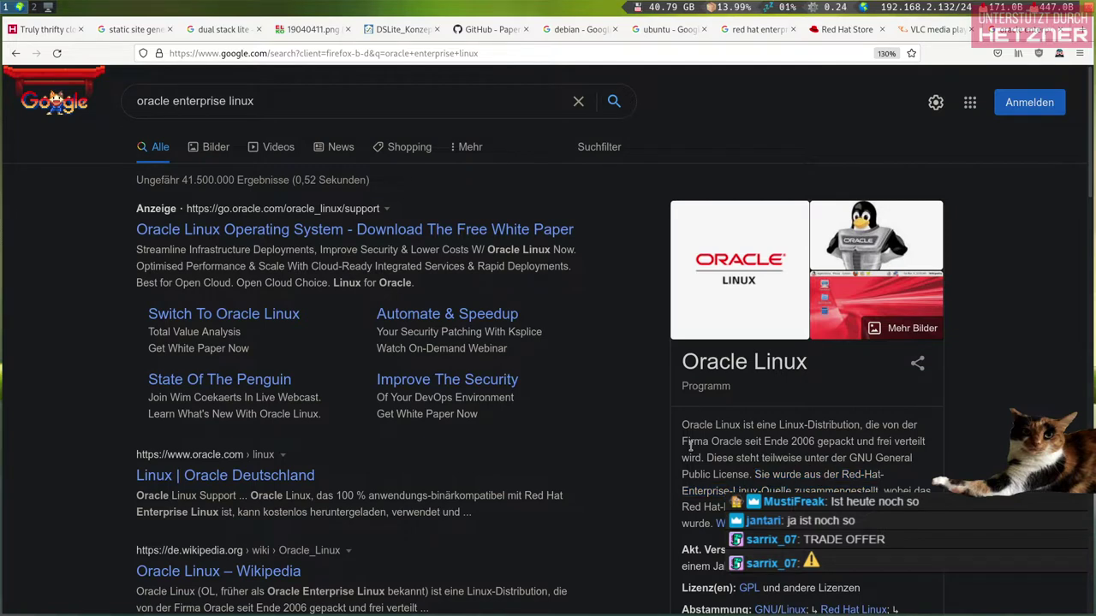
Close the Oracle Linux search tab and look through the Red Hat Enterprise Linux results and related distributions again
click(501, 52)
click(501, 53)
text(1)
key(Escape)
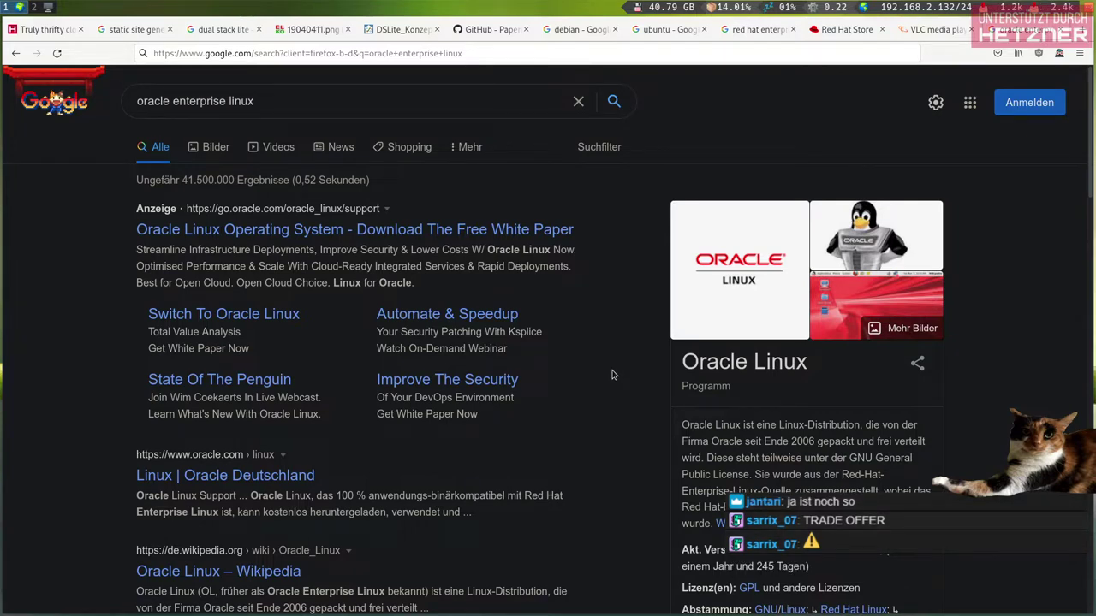
key(ctrl+w)
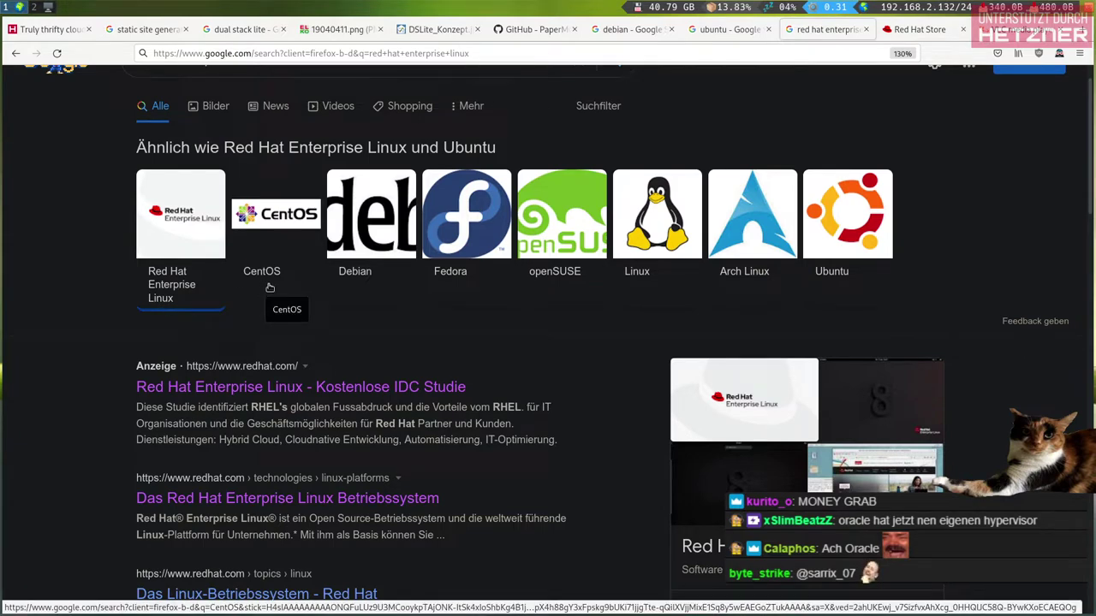
scroll(53, 317, down, 2)
scroll(50, 319, up, 4)
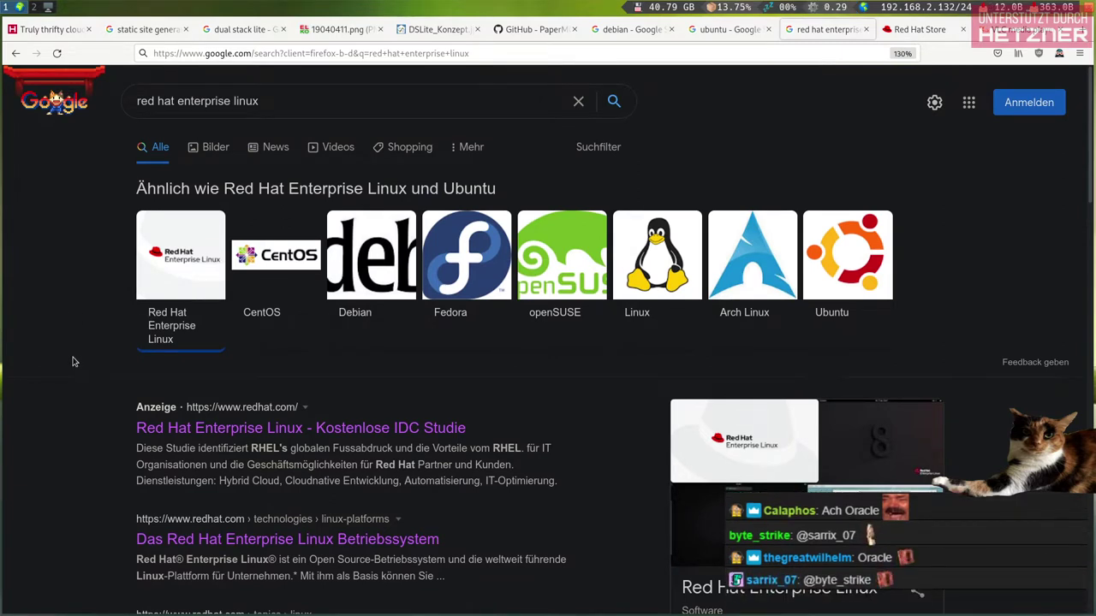
scroll(72, 361, down, 2)
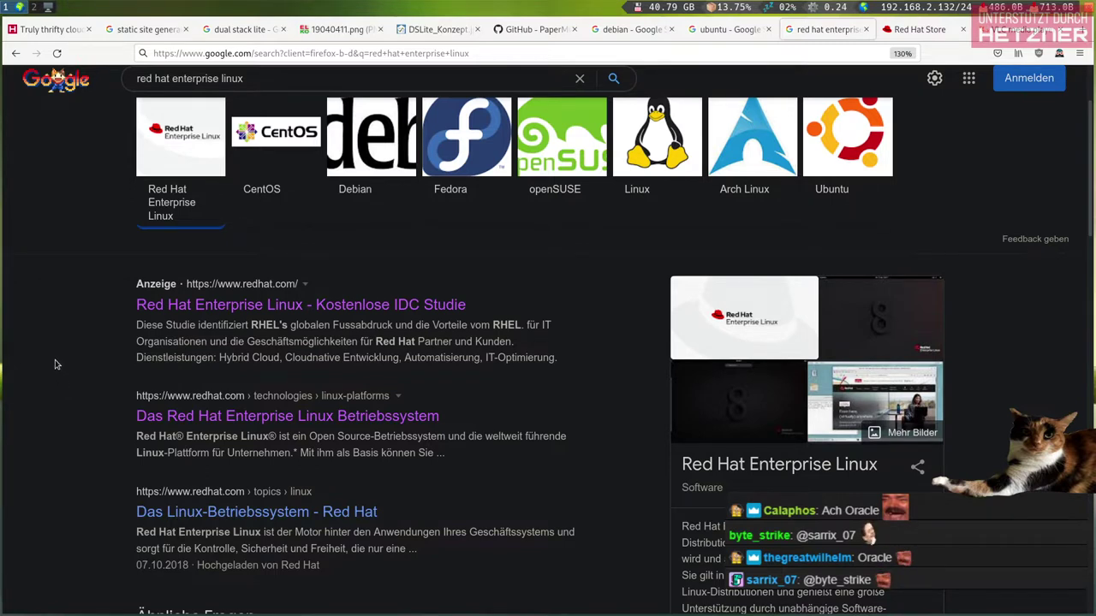
scroll(54, 364, up, 2)
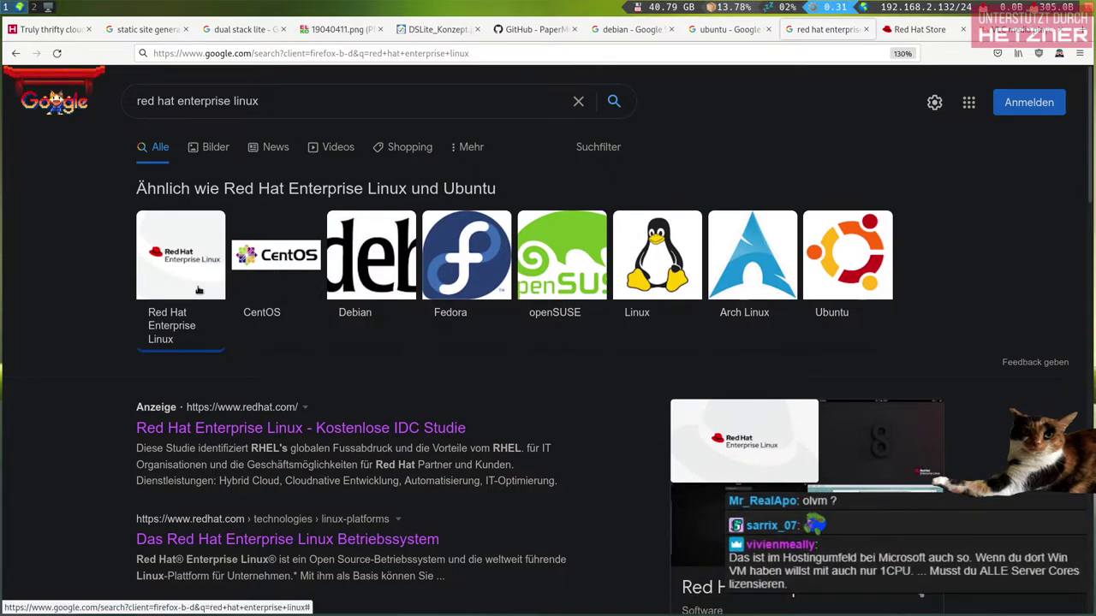
scroll(120, 337, down, 1)
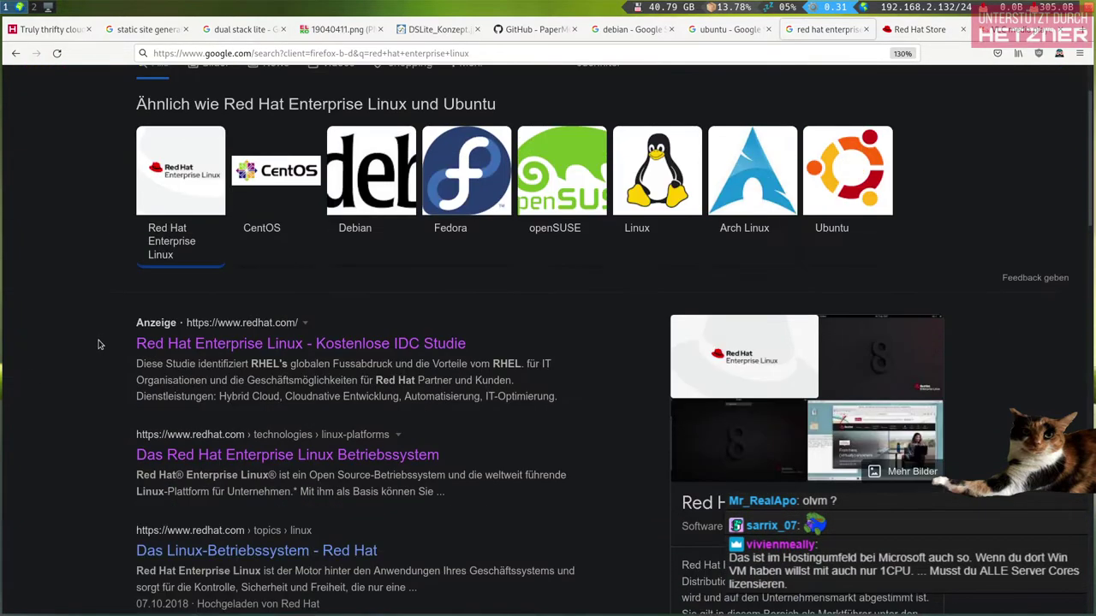
scroll(86, 347, up, 1)
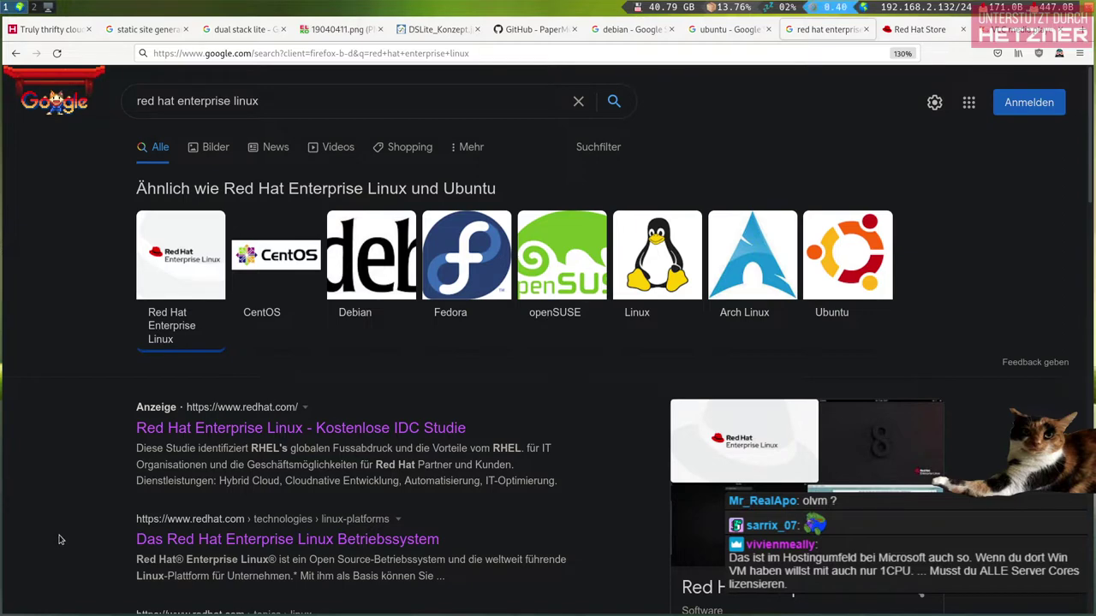
Search Google for "rocky linux" in a new tab, open the German rockylinux.org page and read through it
key(ctrl+t)
text(rocky linux)
key(Return)
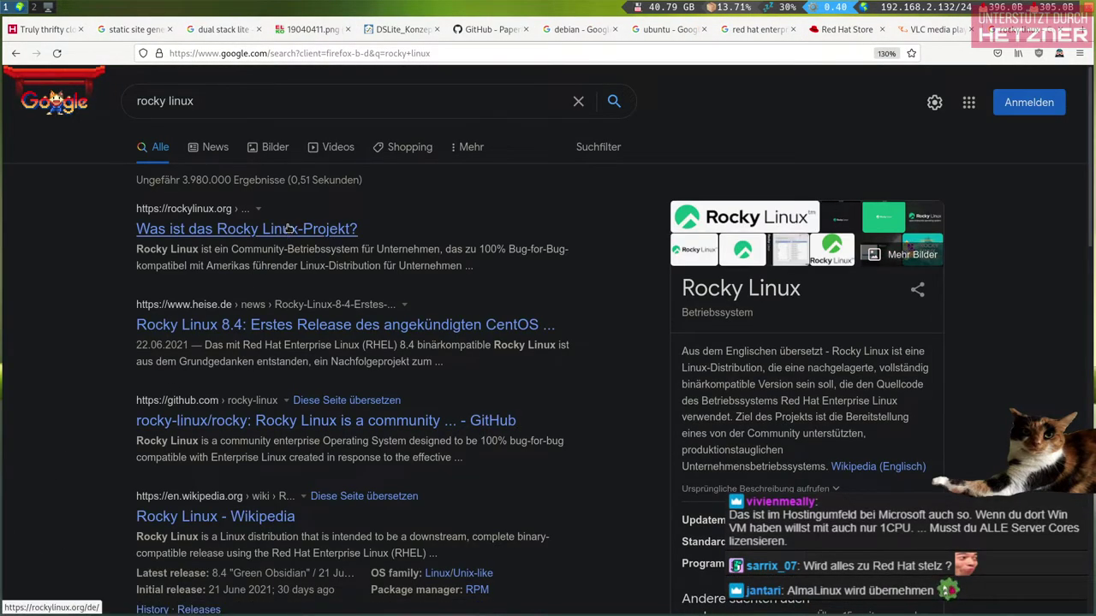
click(289, 231)
click(341, 52)
key(Return)
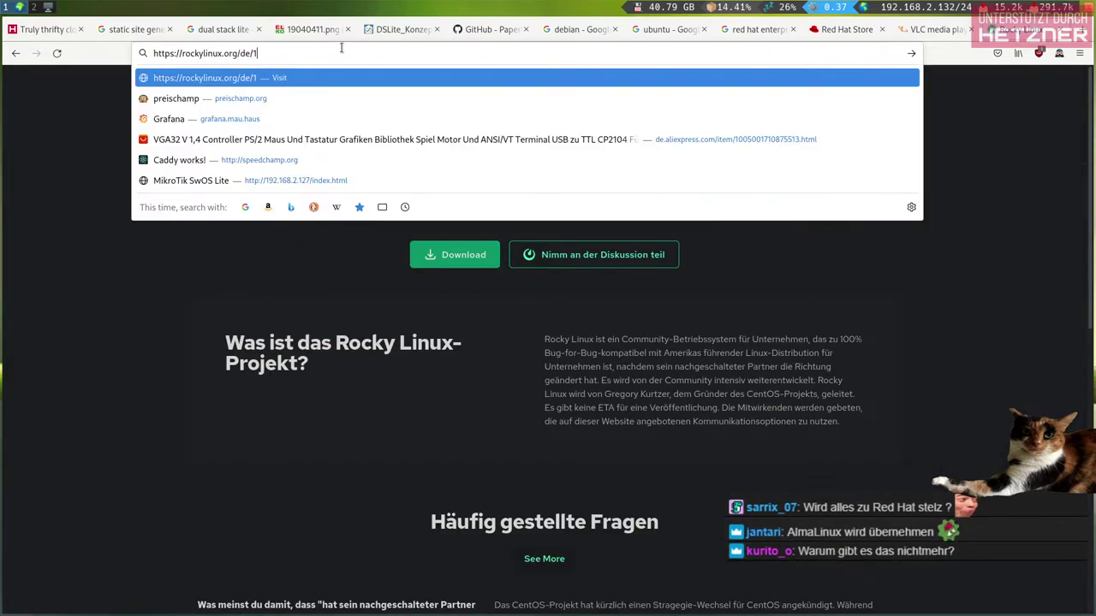
scroll(158, 254, down, 4)
scroll(158, 253, down, 3)
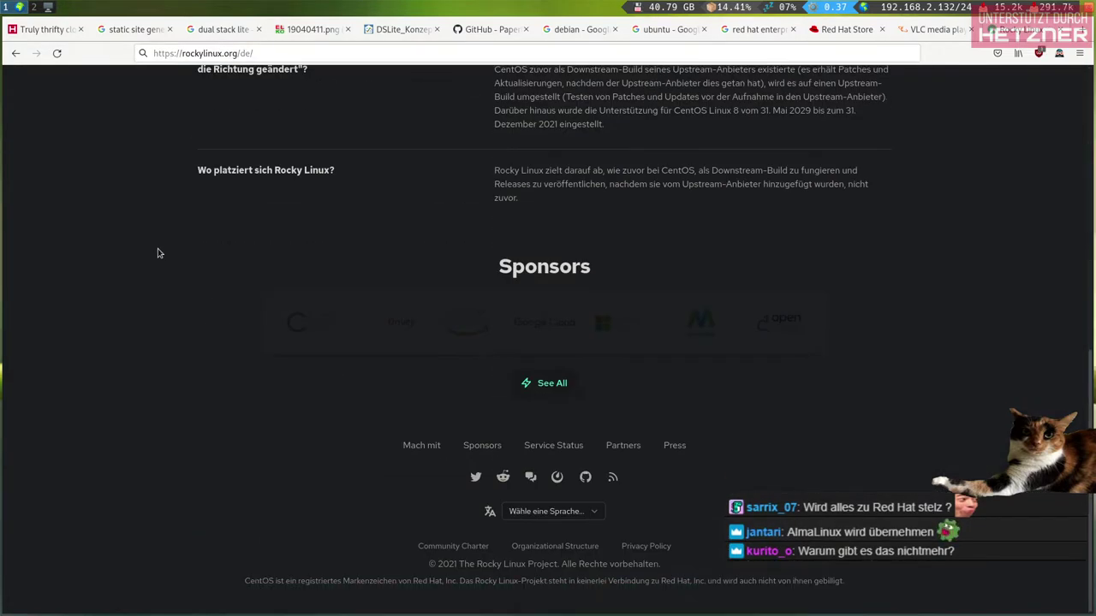
Look over the Rocky Linux project page again from its beginning, then close its tab
scroll(157, 252, up, 6)
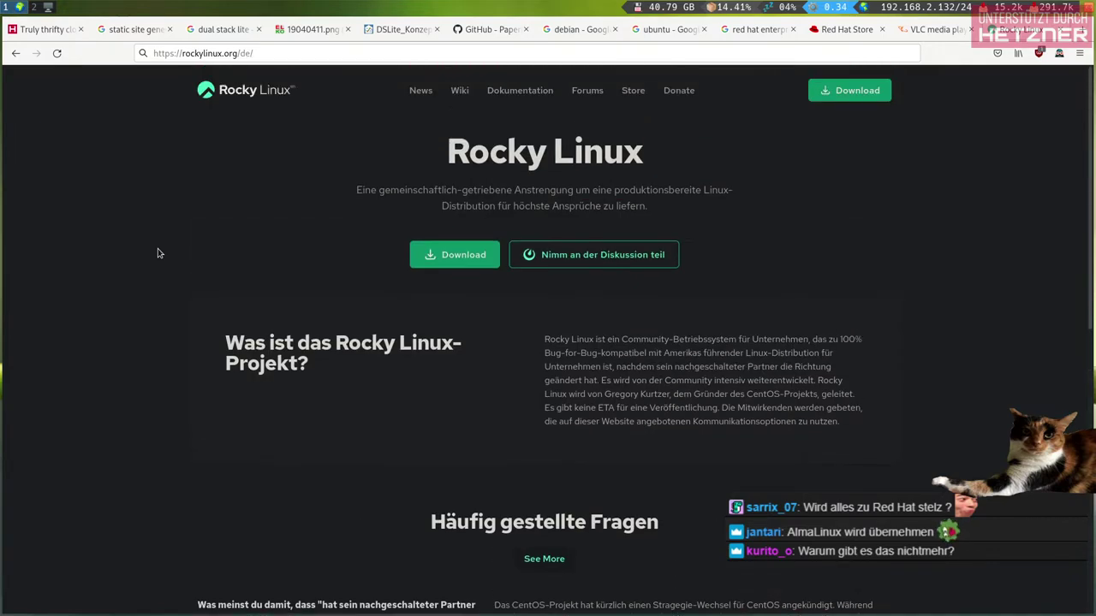
scroll(157, 253, down, 3)
scroll(158, 254, up, 4)
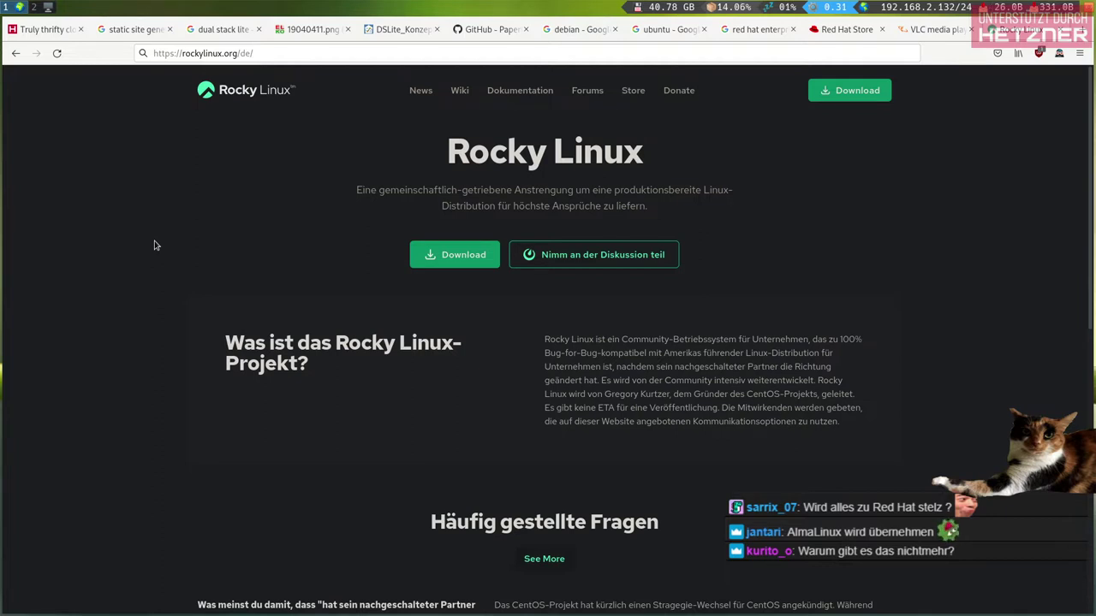
key(ctrl+w)
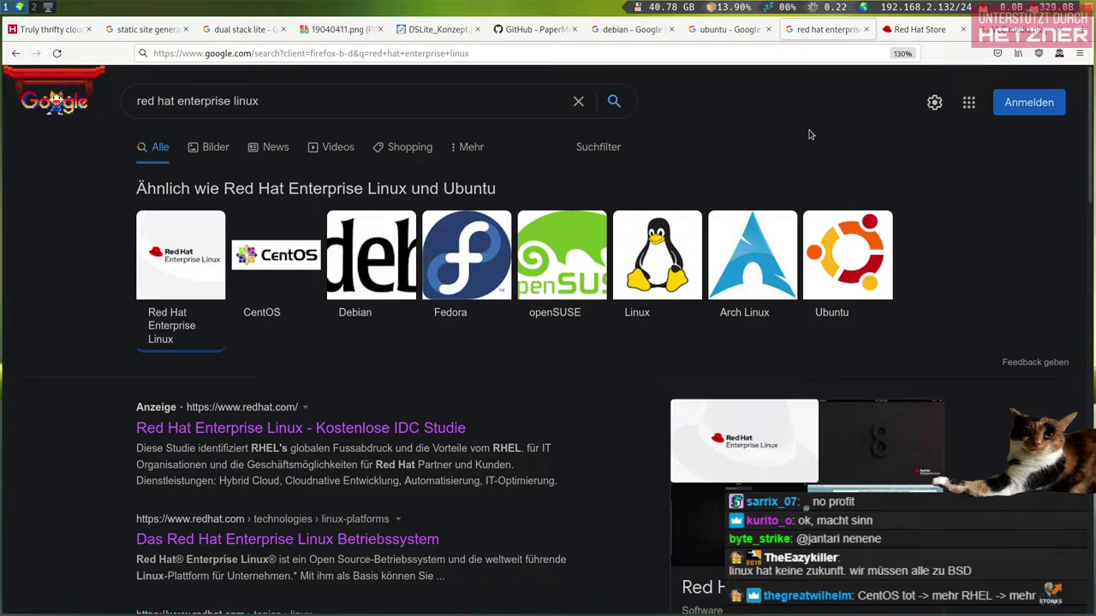
click(789, 58)
text(1)
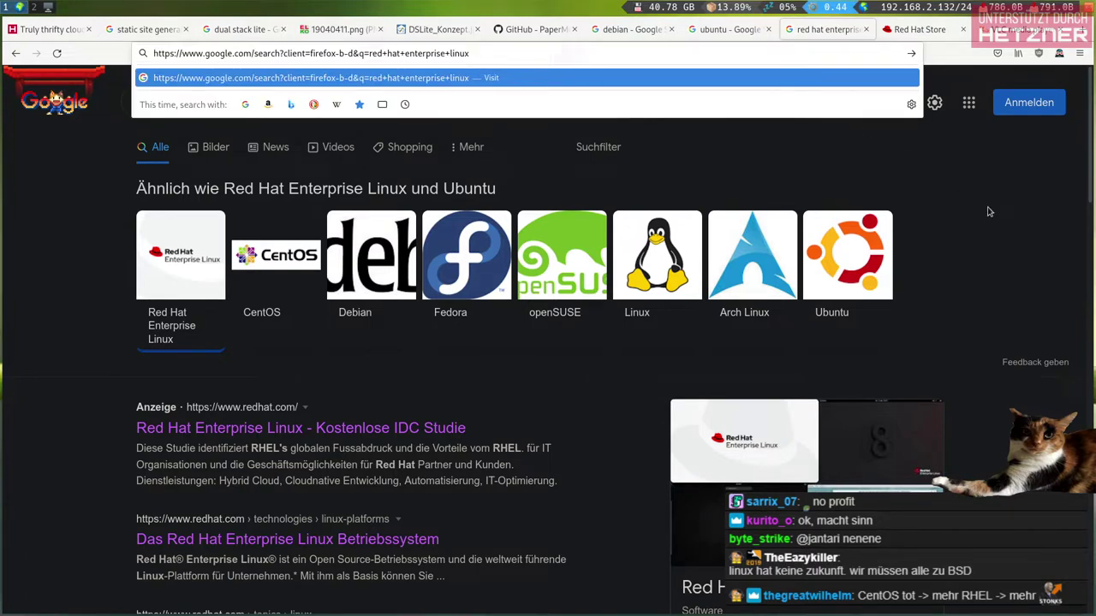
key(Escape)
key(Escape)
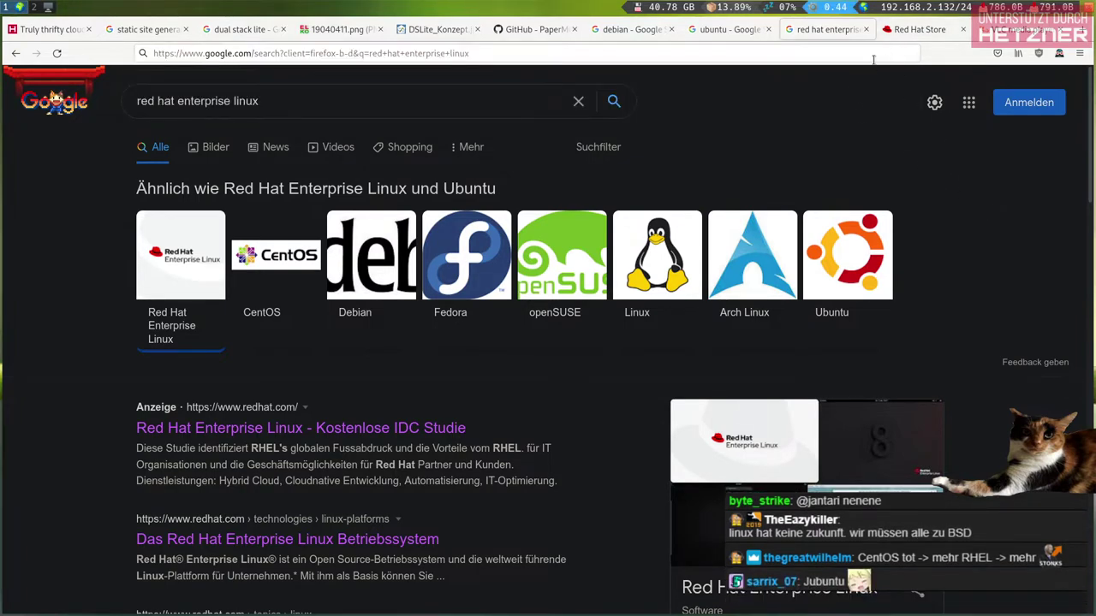
Close the Red Hat Enterprise Linux search and Red Hat Store tabs and show the Ubuntu search results
key(ctrl+w)
key(ctrl+w)
click(865, 30)
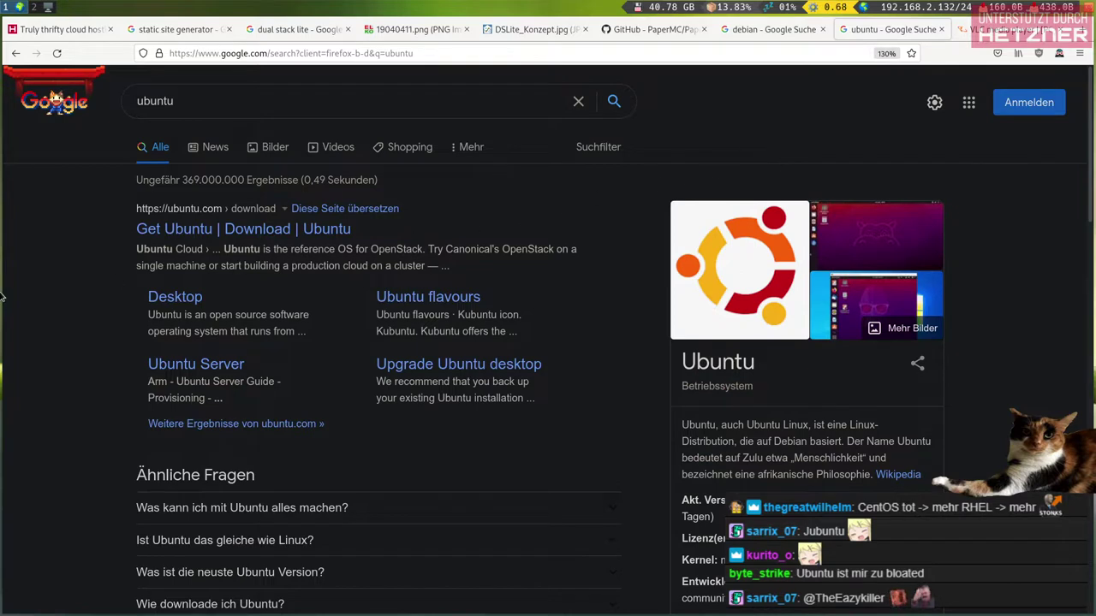
click(730, 53)
click(730, 53)
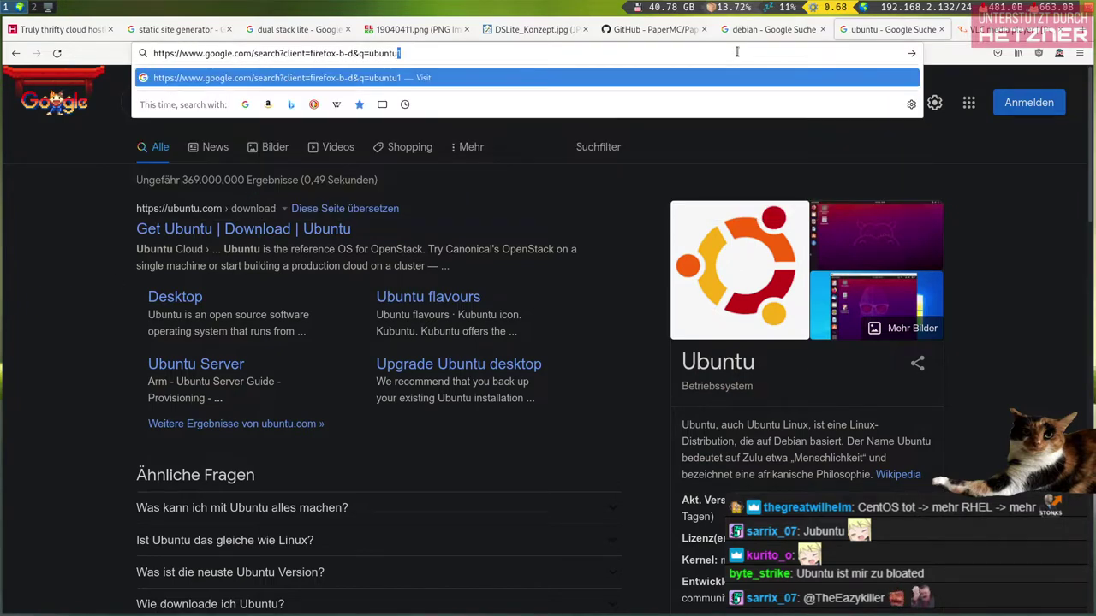
click(62, 394)
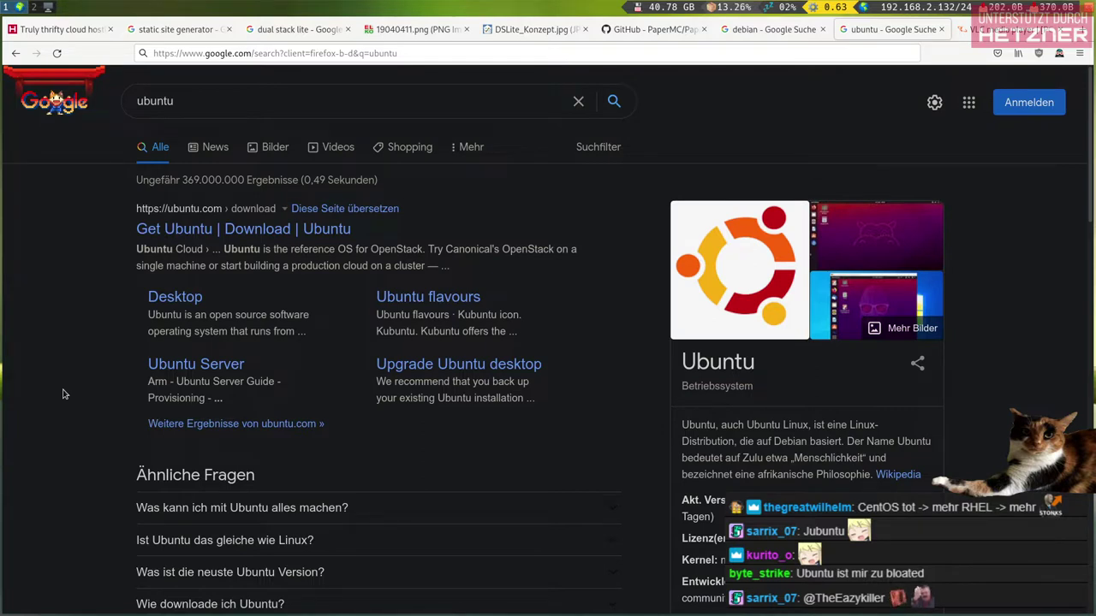
Switch to the Debian search results and open the German Wikipedia article on Debian
click(744, 29)
click(688, 54)
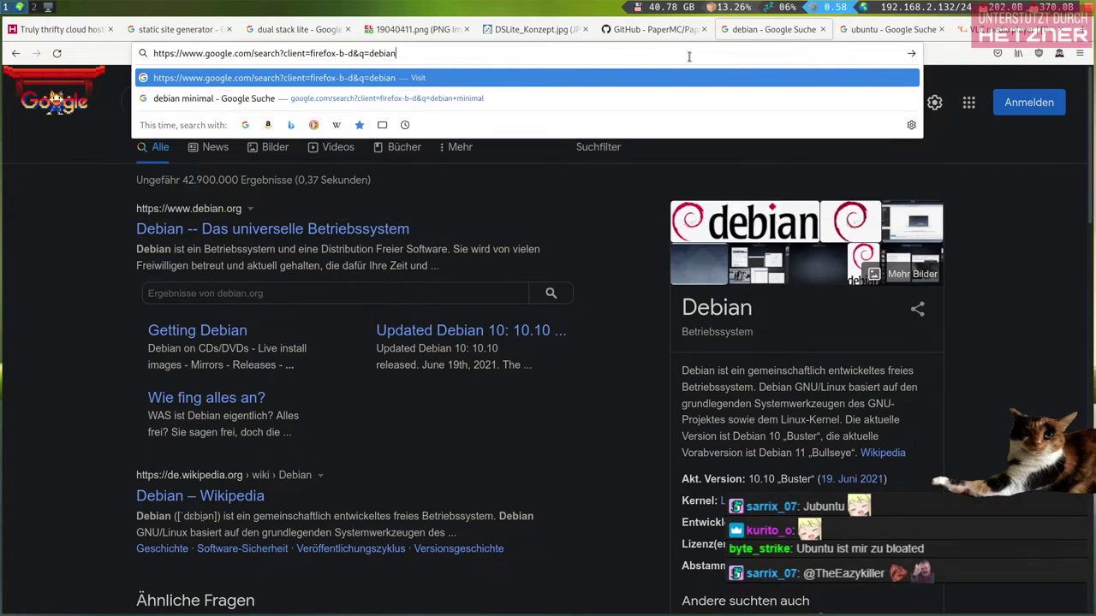
click(98, 435)
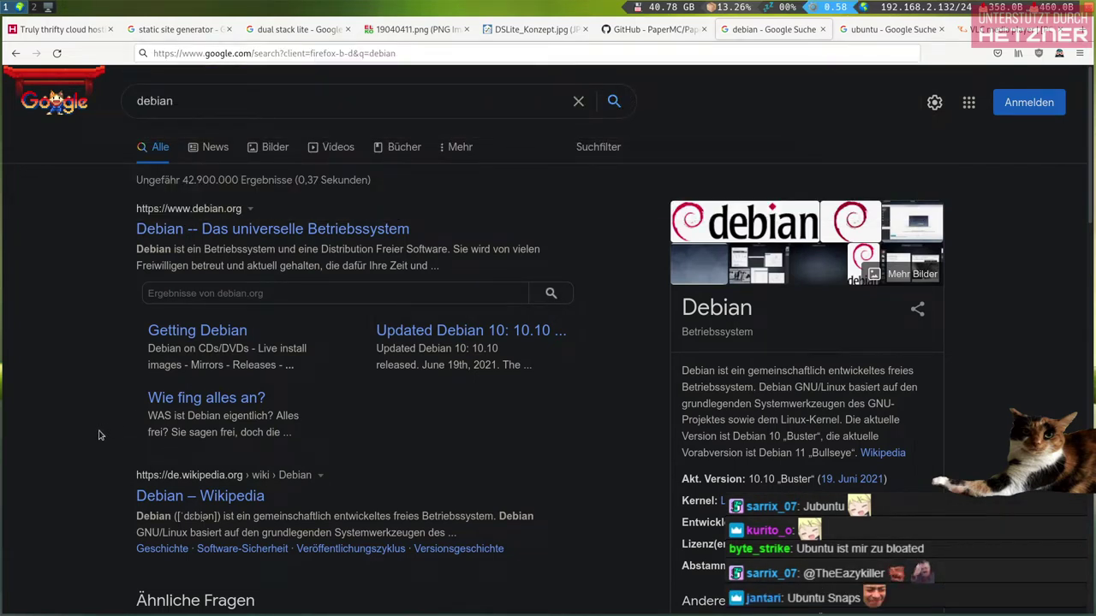
click(164, 496)
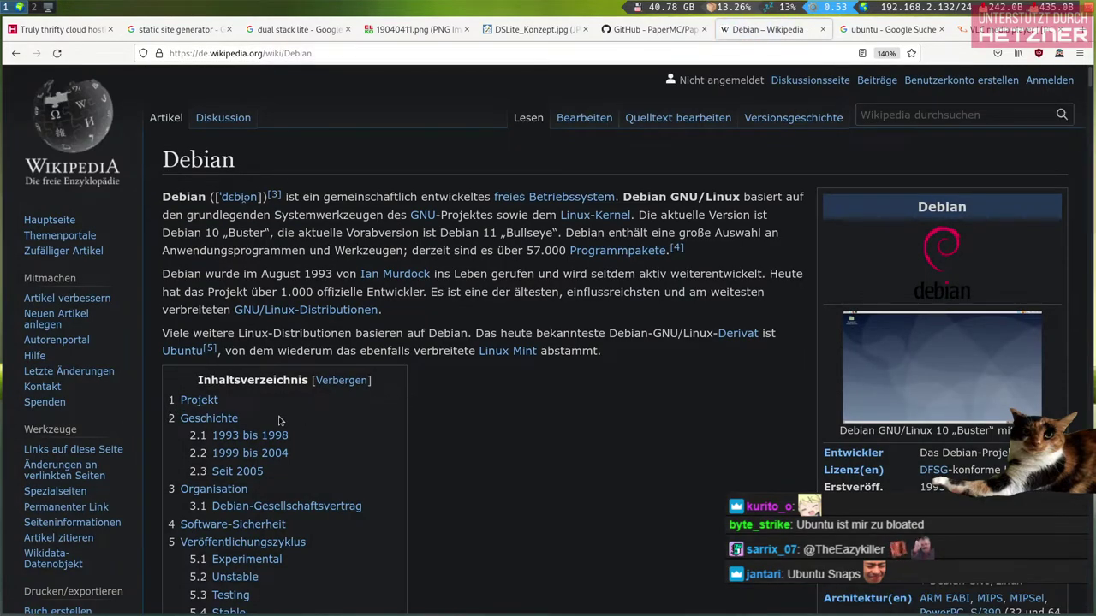
Highlight the founding year 1993 in the Debian article's introduction, clear the selection and glance over the page
double_click(317, 274)
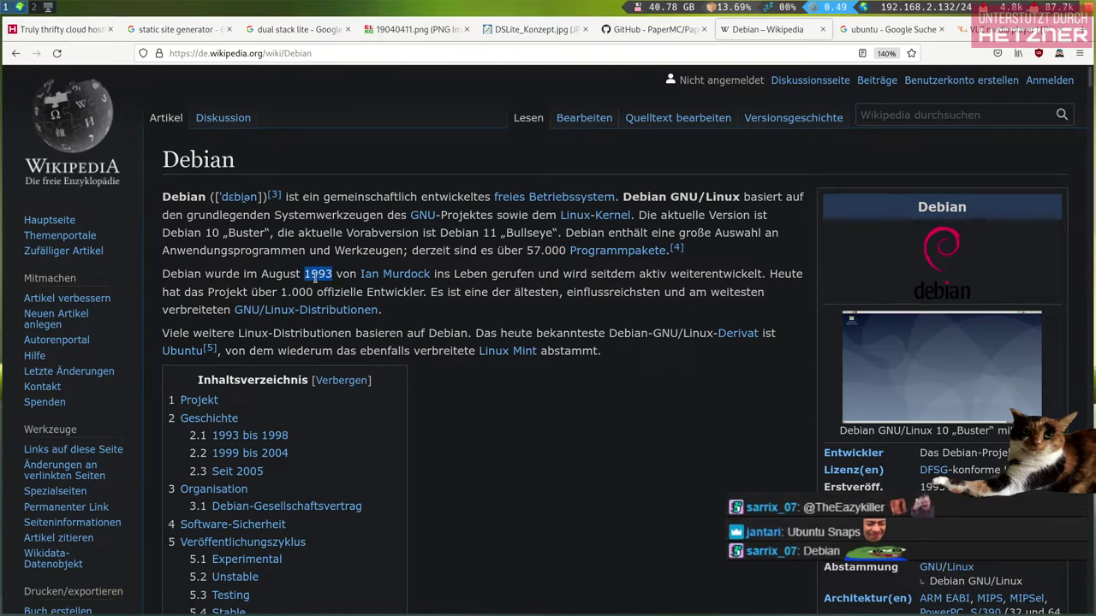
click(315, 276)
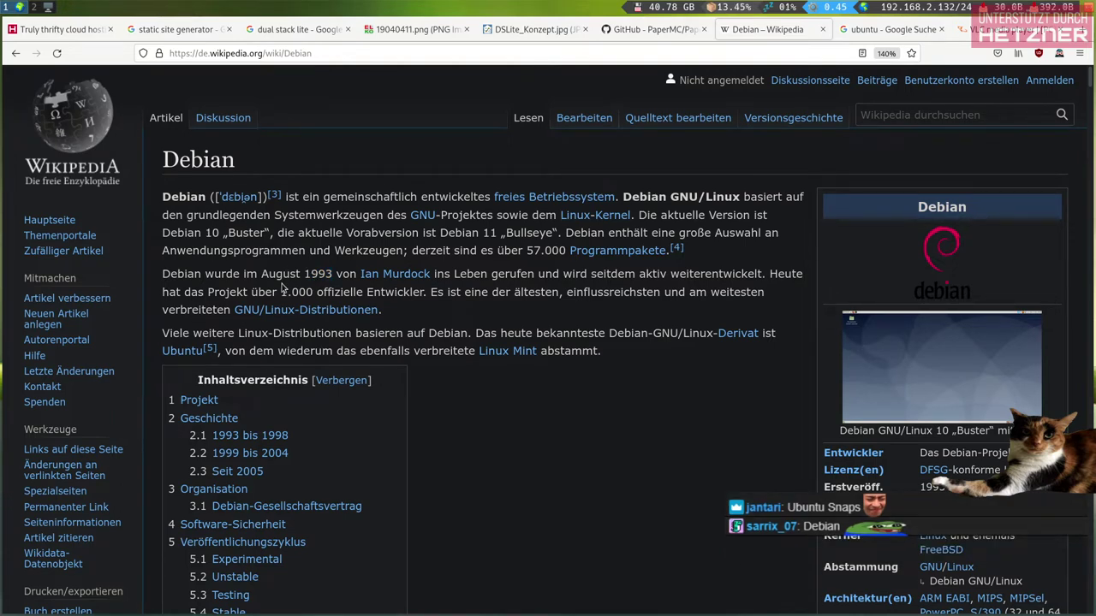
scroll(277, 288, down, 3)
scroll(265, 289, up, 3)
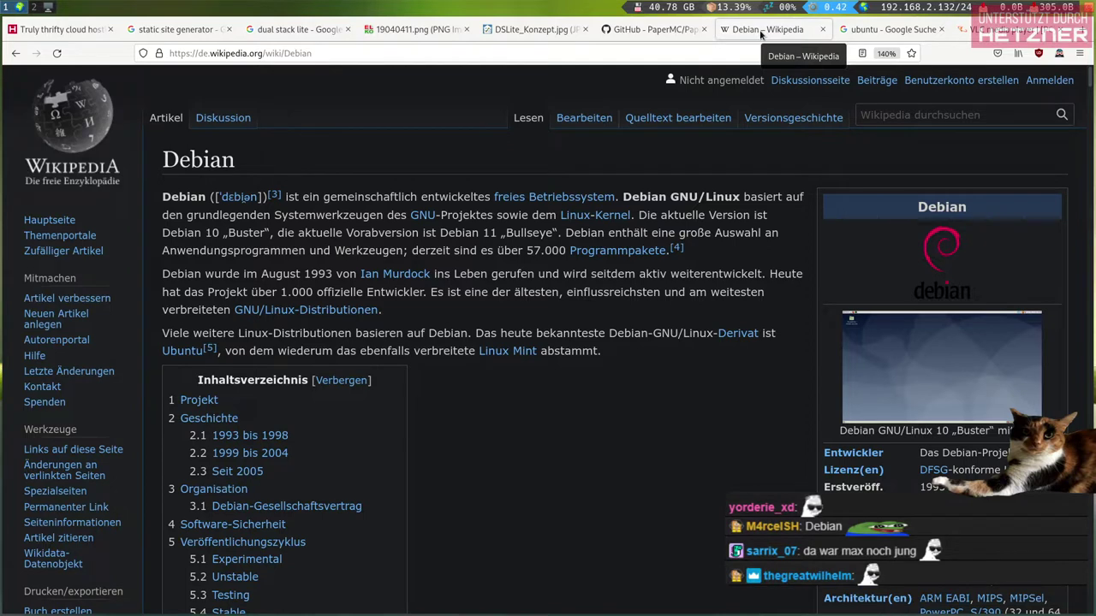
Highlight the year 1993 in the sentence about Debian's founding several more times, then clear the selection
double_click(318, 276)
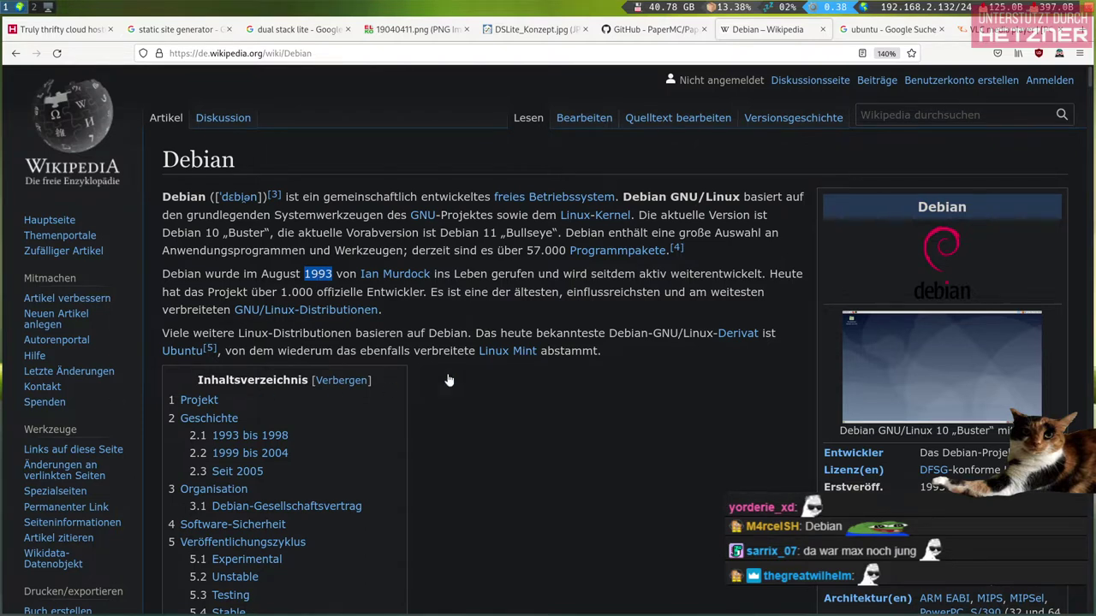
double_click(319, 274)
click(322, 272)
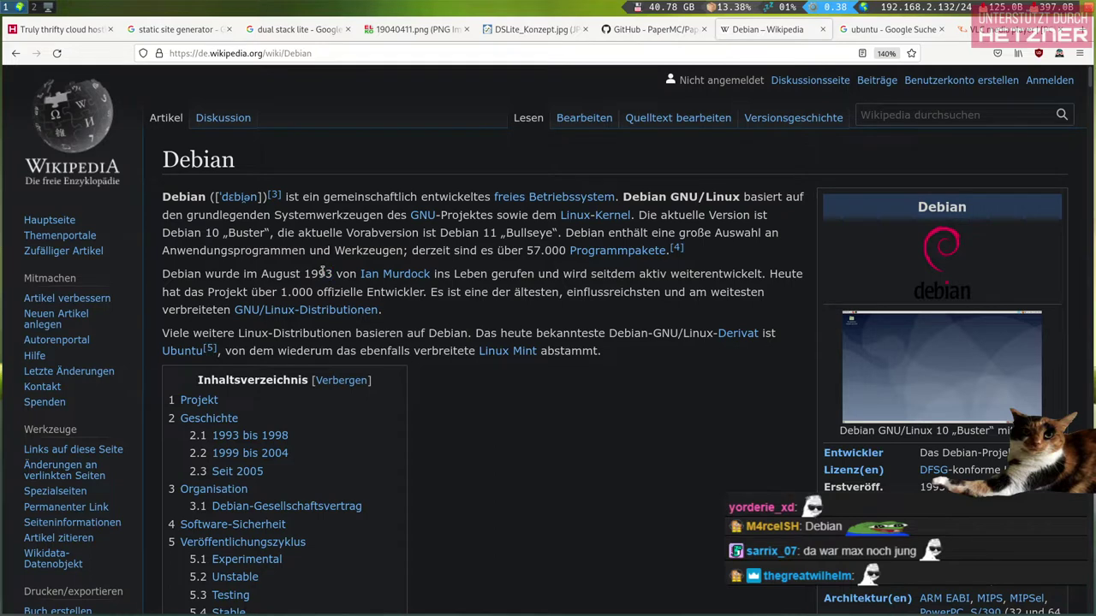
right_click(327, 273)
key(Escape)
double_click(327, 273)
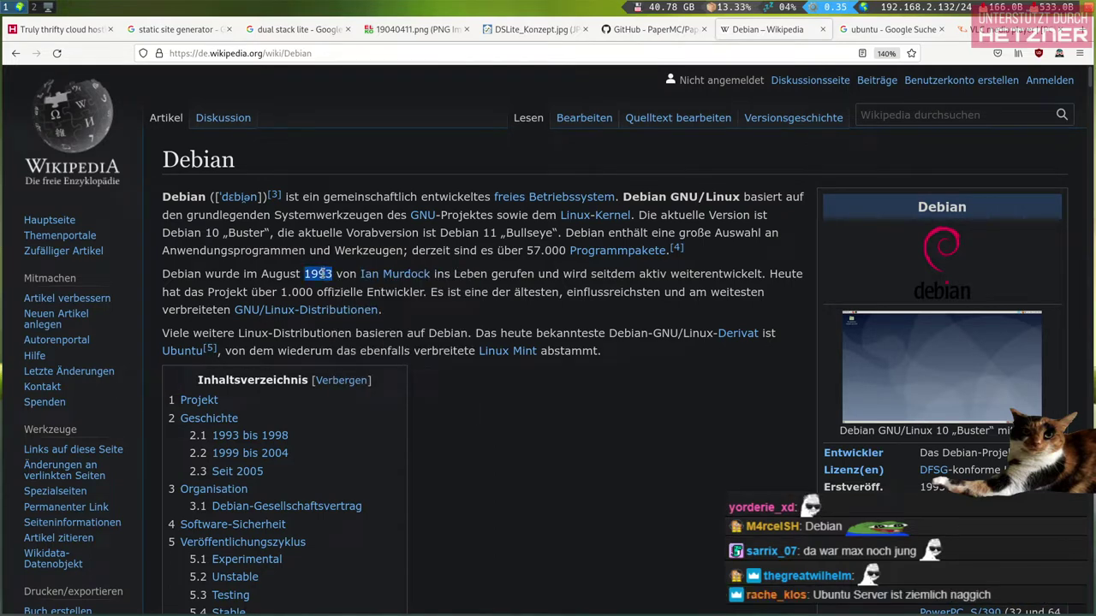
triple_click(324, 273)
double_click(327, 274)
click(332, 274)
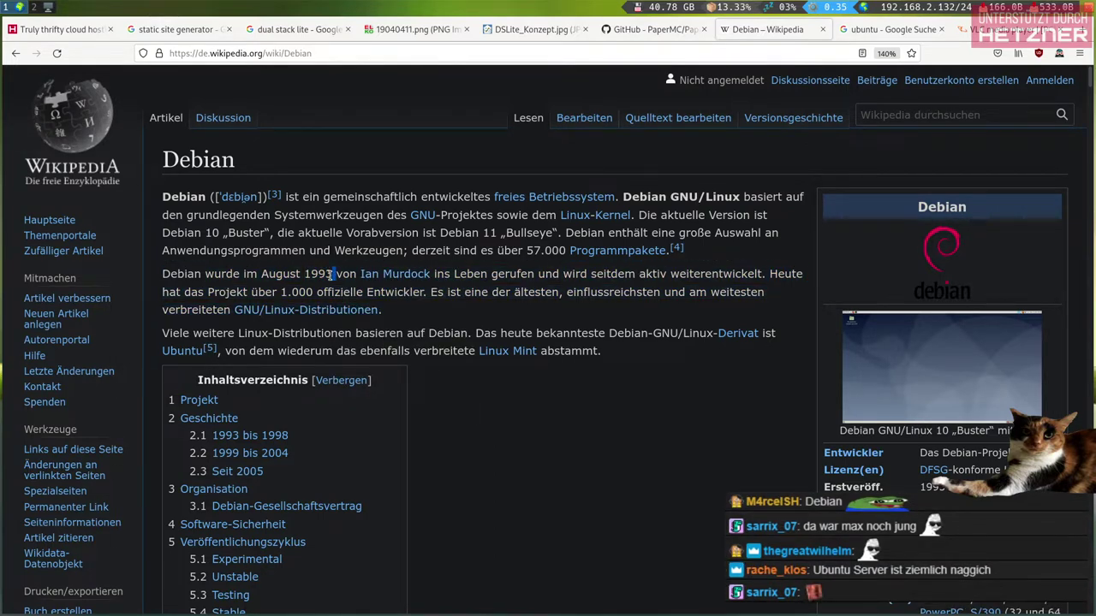
Highlight only the final digit of the founding year 1993 in the Debian introduction
drag(326, 274, 334, 275)
right_click(333, 275)
key(Escape)
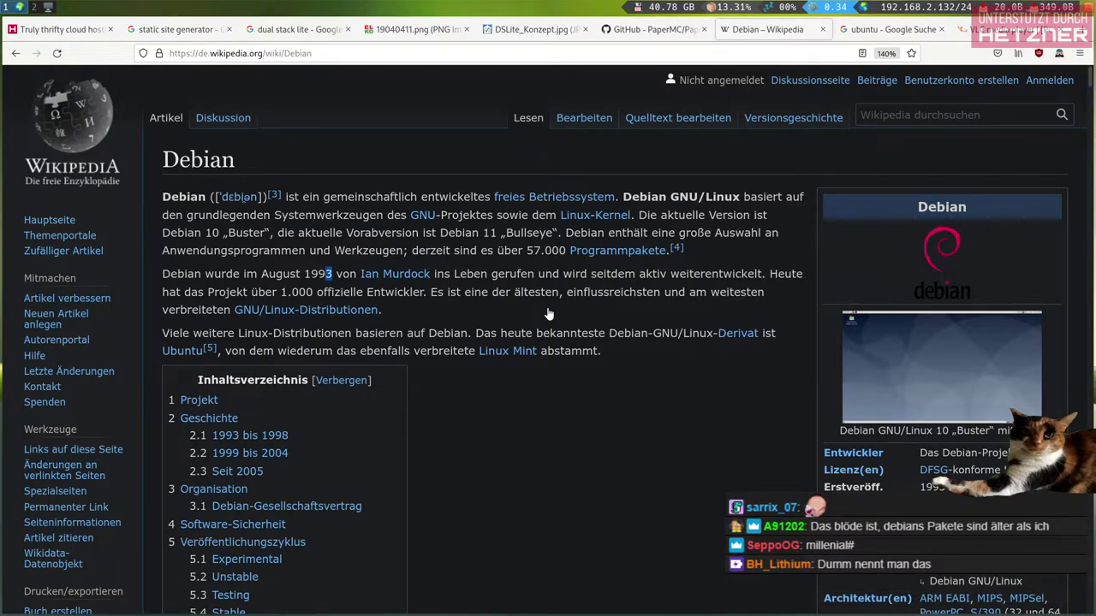
right_click(327, 272)
click(335, 288)
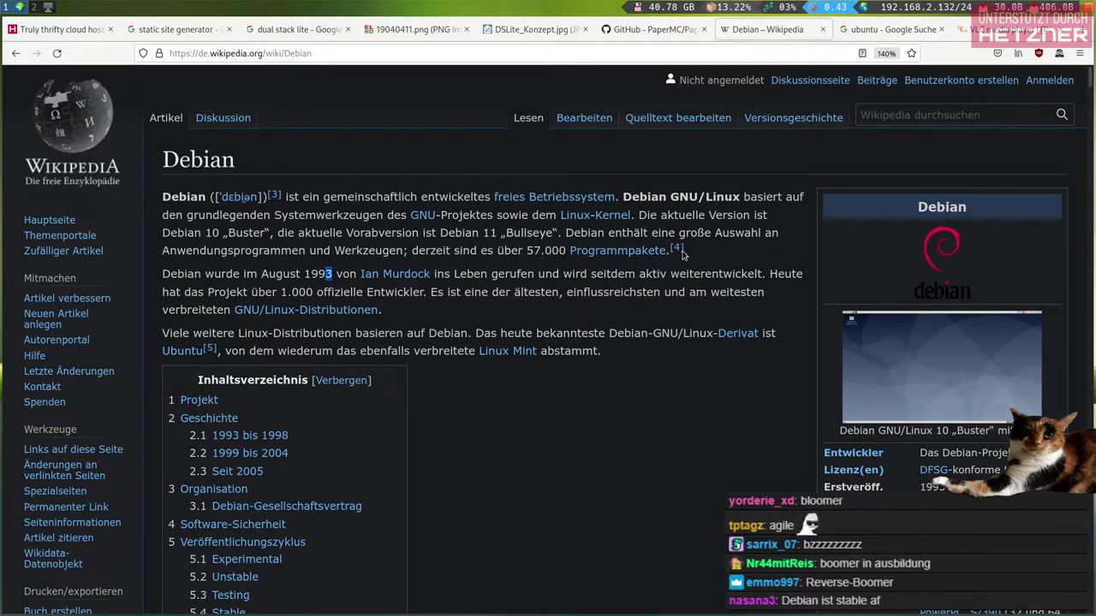
Highlight part of the codename "Bullseye" and of the sentence about Debian derivatives, then clear the selection
drag(514, 233, 523, 233)
right_click(518, 233)
key(Escape)
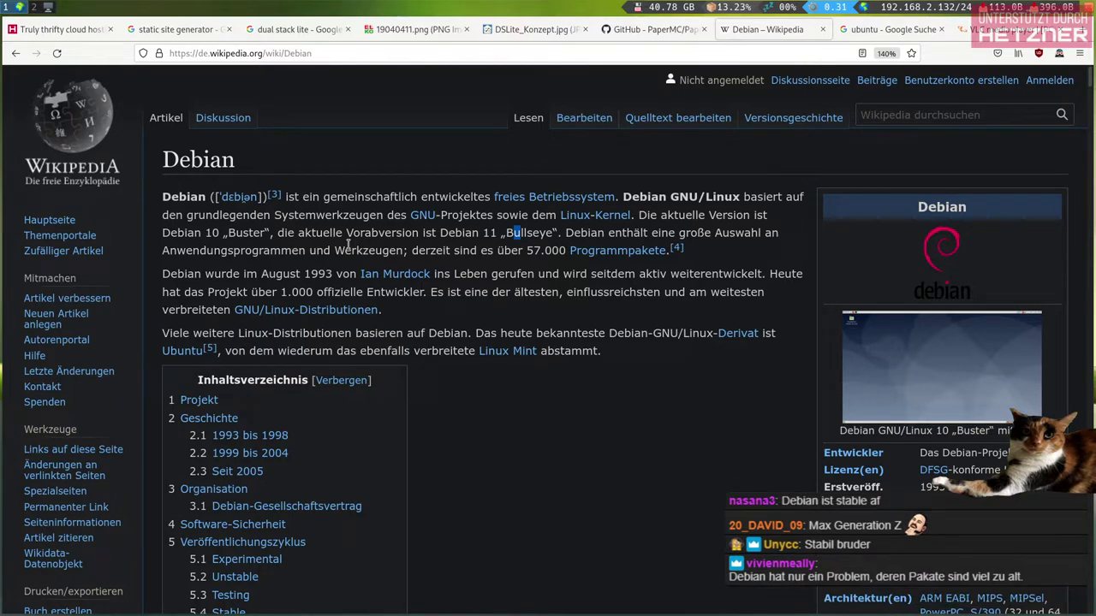
drag(506, 334, 514, 335)
right_click(518, 339)
click(480, 327)
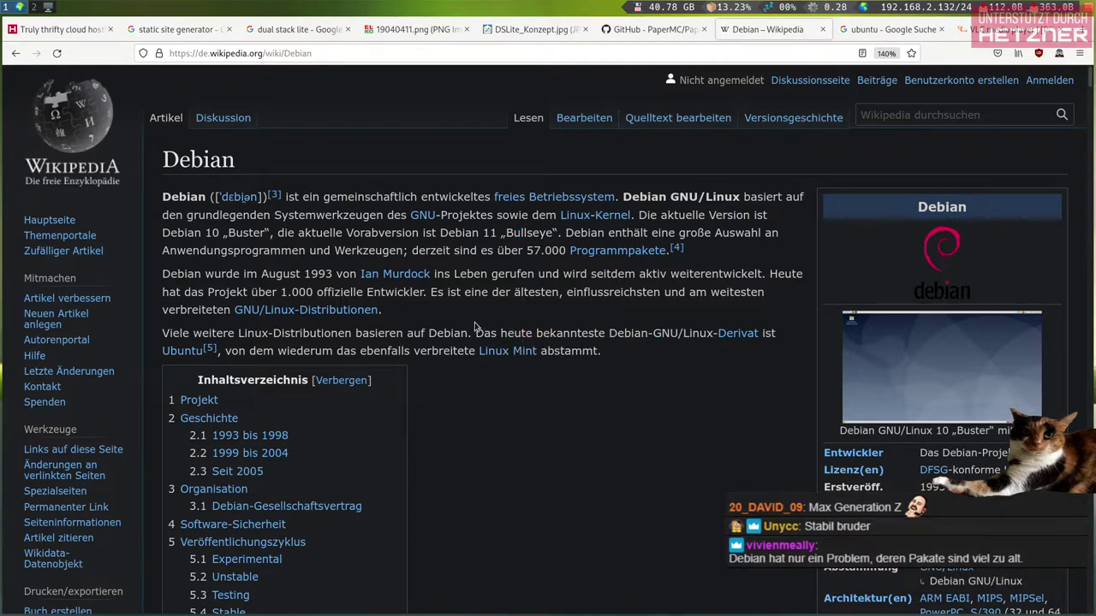
Jump to the "Seit 2005" section of the Debian article and skim its history, security and release cycle sections
scroll(493, 338, down, 1)
scroll(509, 355, up, 1)
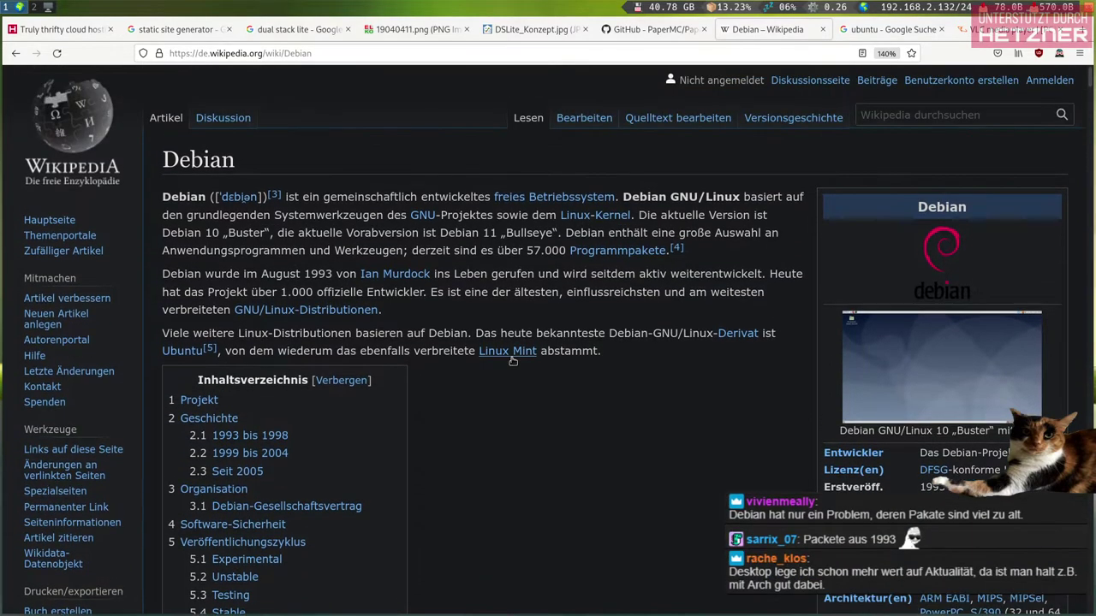
click(240, 470)
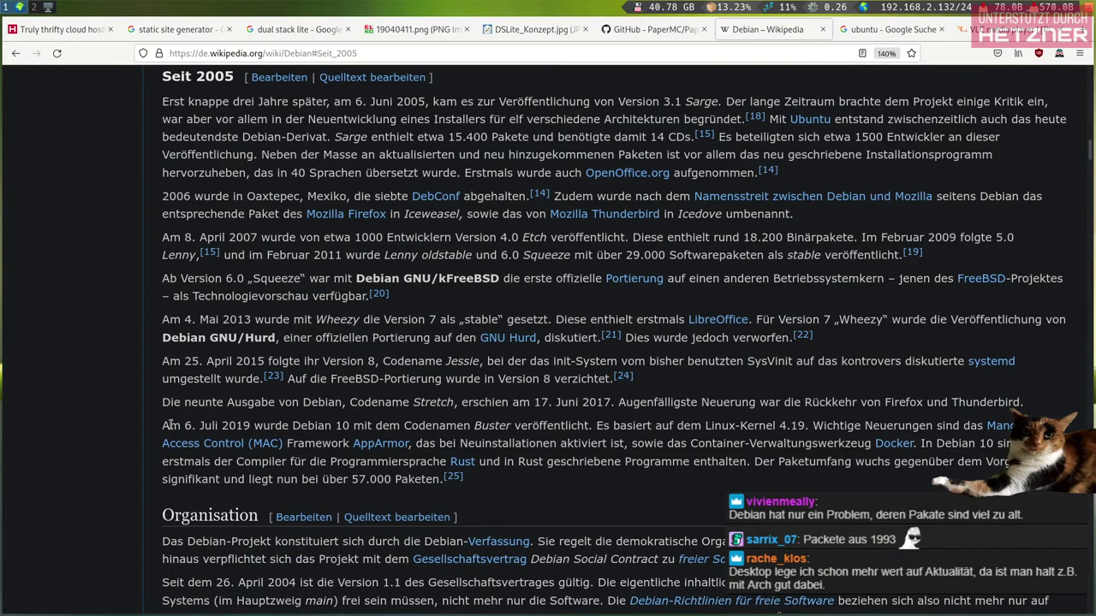
scroll(85, 403, down, 2)
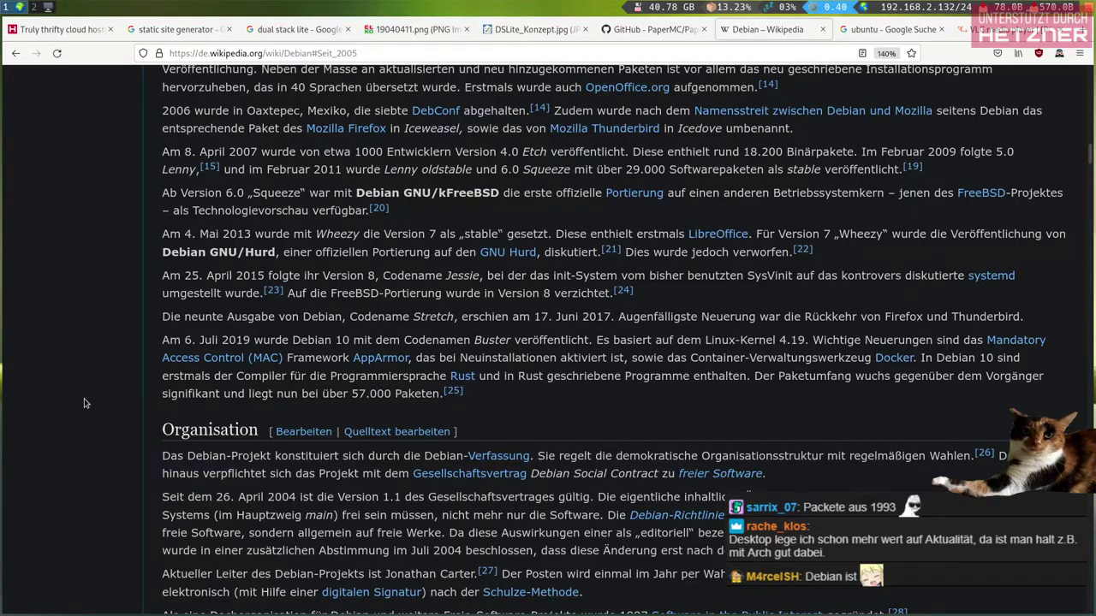
scroll(85, 403, down, 3)
scroll(85, 403, up, 15)
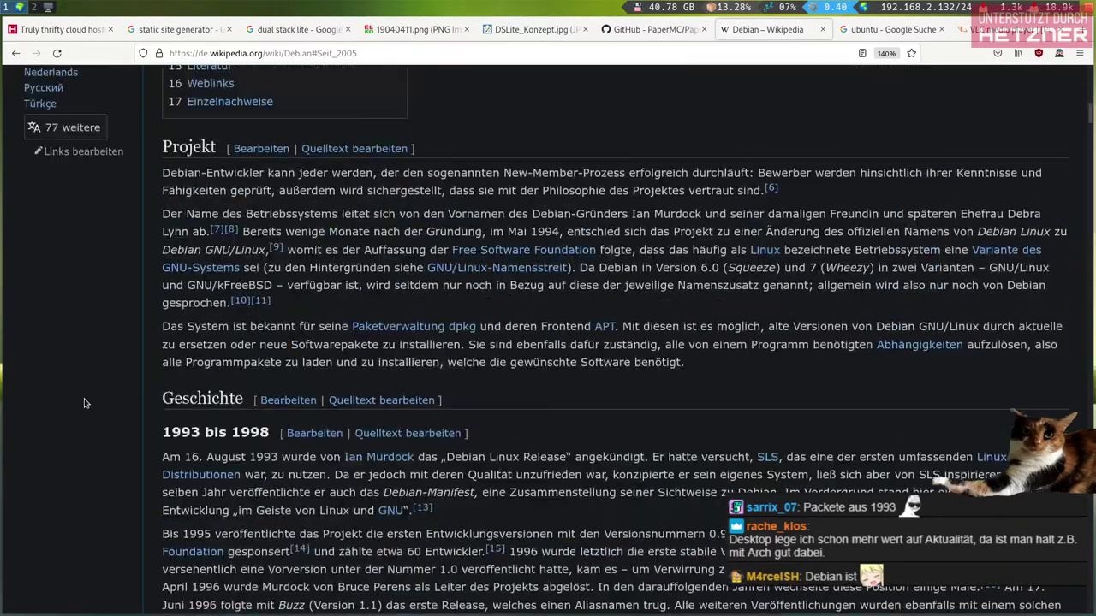
scroll(85, 403, down, 15)
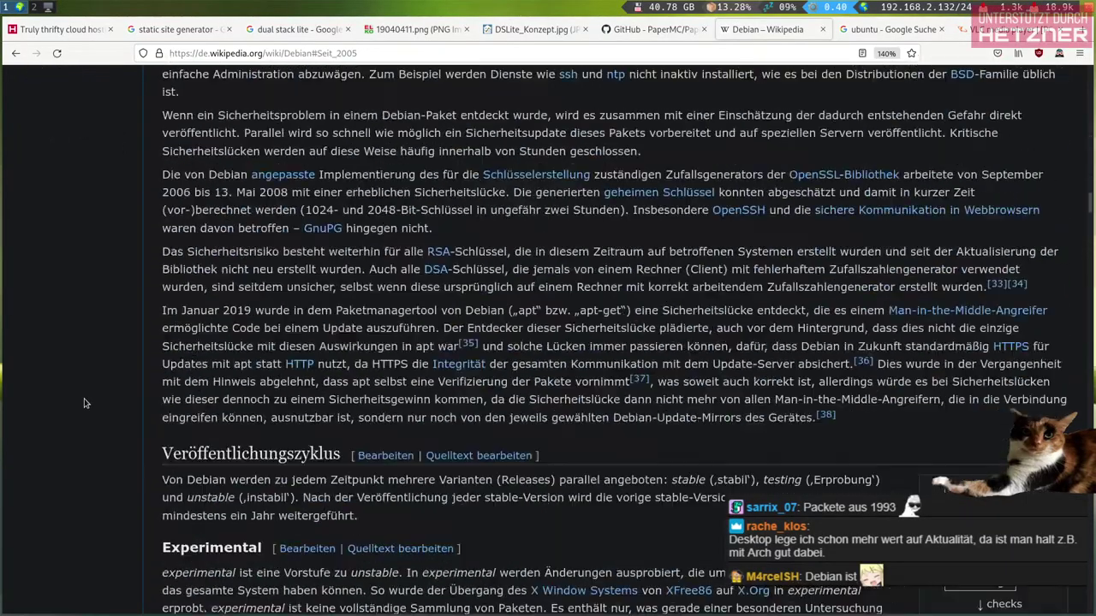
scroll(85, 404, up, 10)
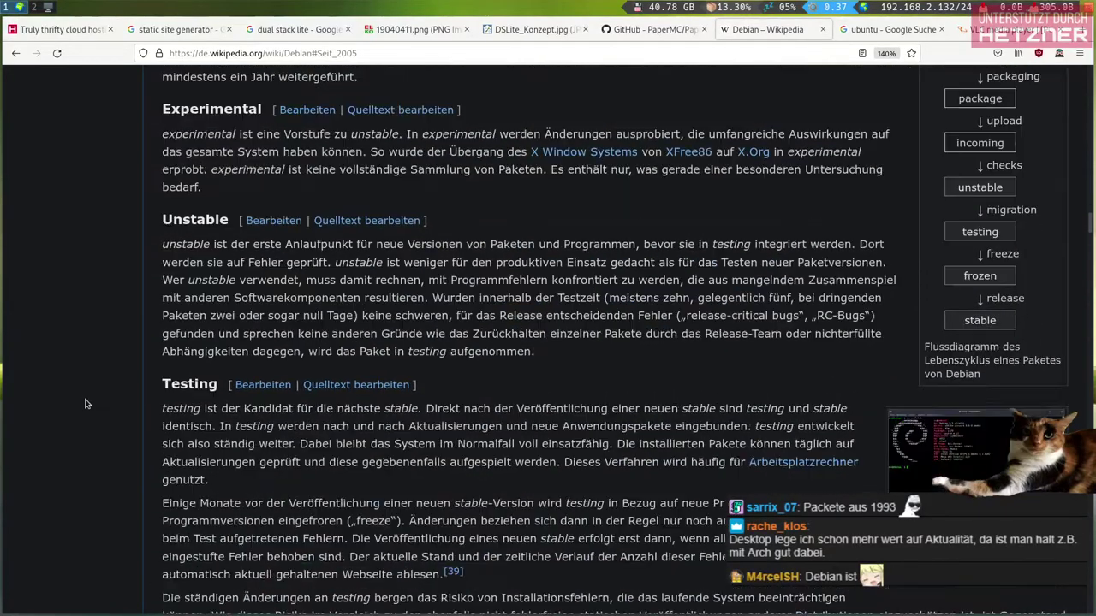
Examine the Debian version table, especially the rows for Stretch, Buster, Bullseye and the future releases
scroll(98, 326, down, 15)
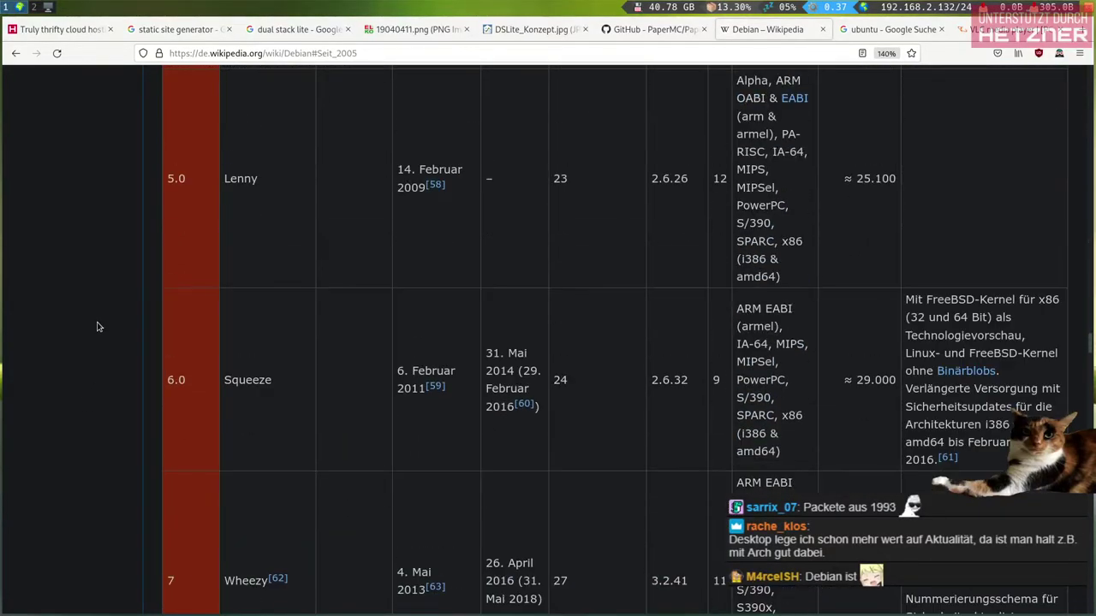
scroll(98, 327, down, 6)
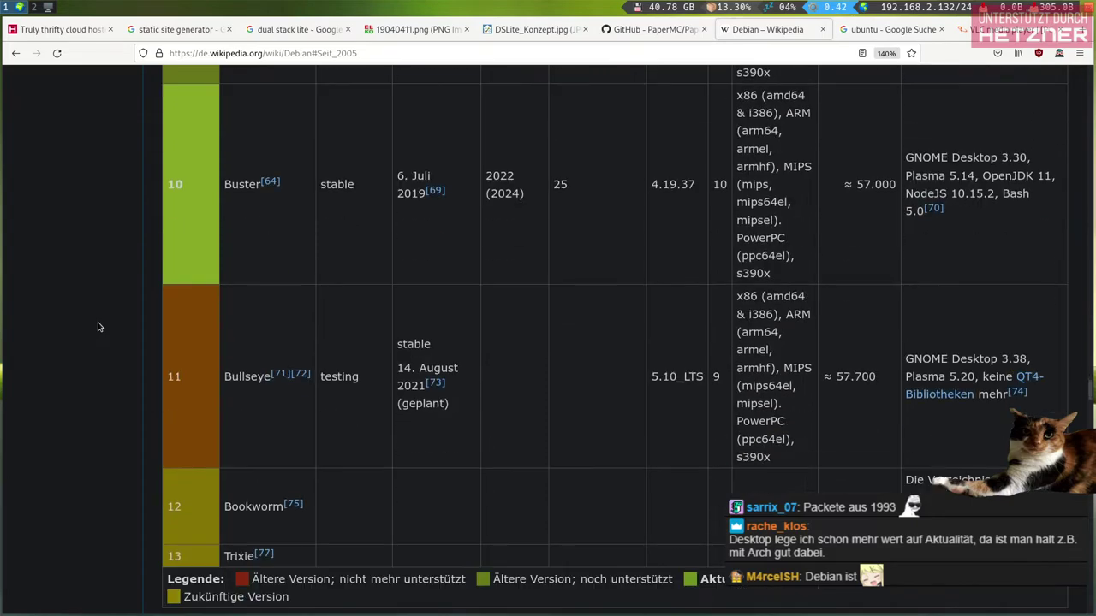
scroll(97, 326, up, 1)
scroll(98, 326, down, 3)
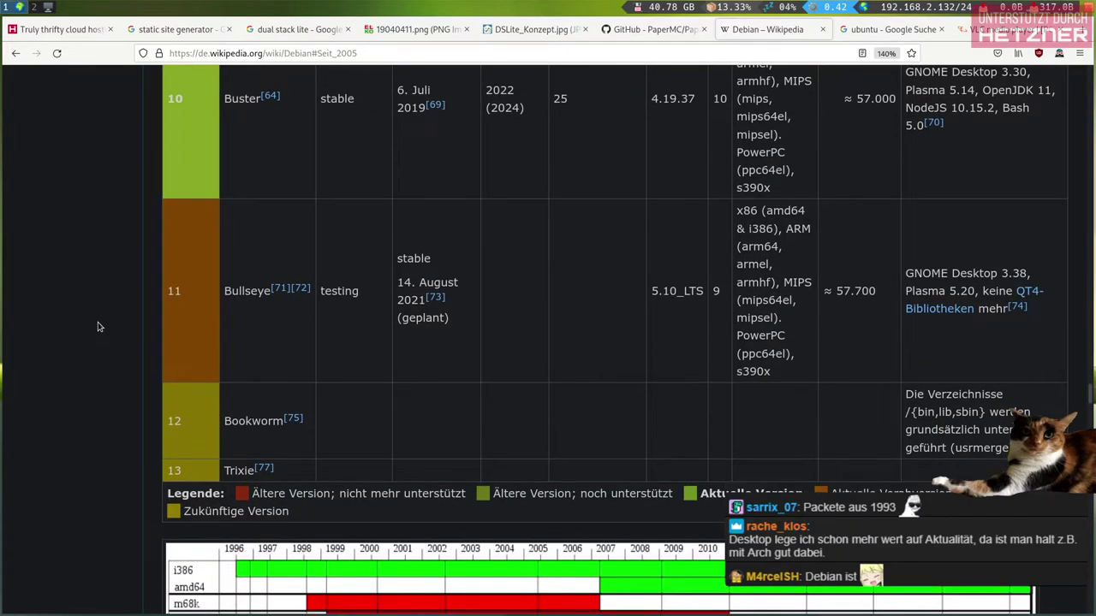
scroll(98, 327, up, 3)
scroll(199, 321, up, 2)
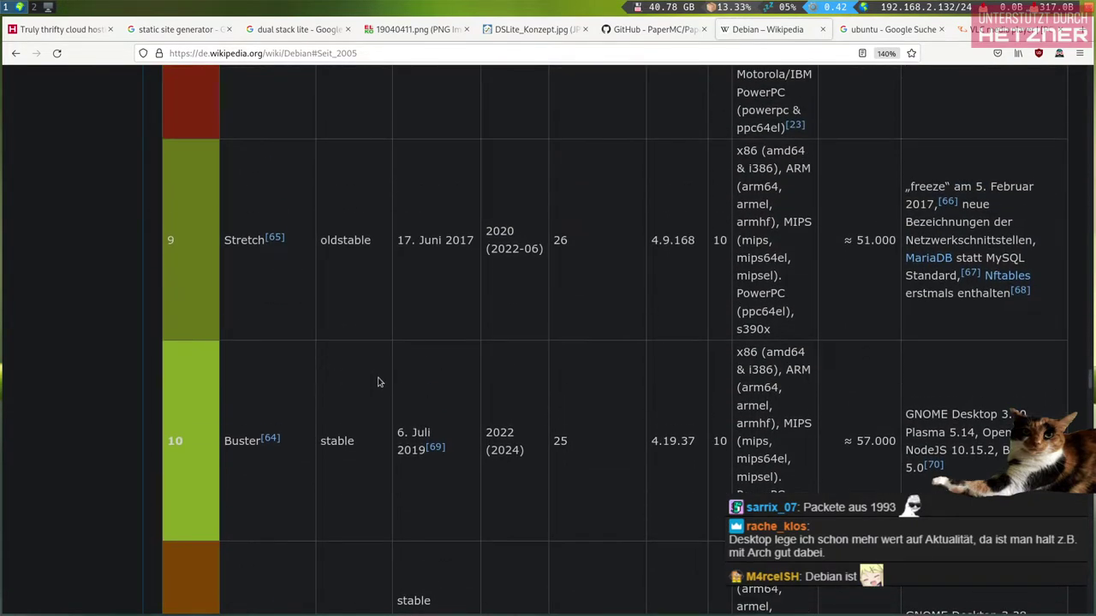
scroll(343, 368, up, 1)
Highlight the release year 2019 in the Buster row and compare that row with the Bullseye entry
double_click(414, 493)
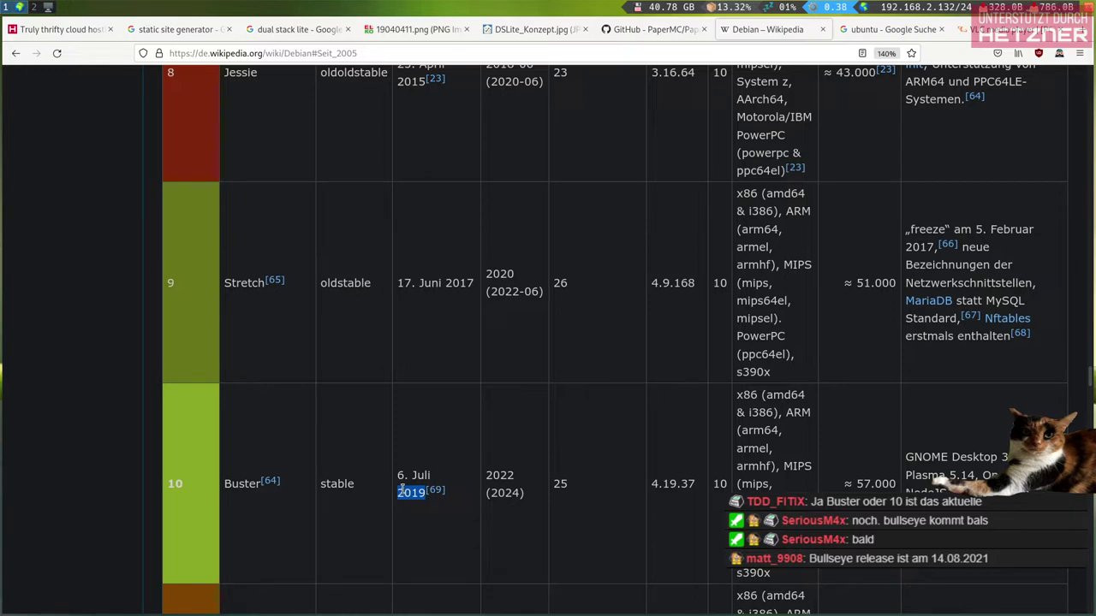
scroll(294, 445, down, 4)
scroll(173, 466, up, 3)
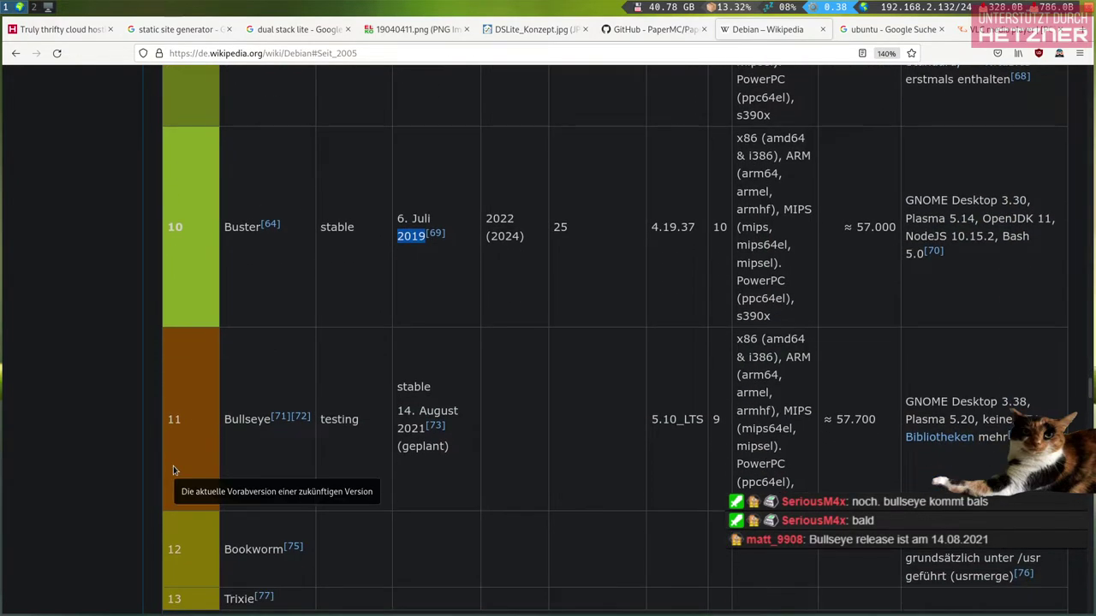
scroll(172, 466, up, 1)
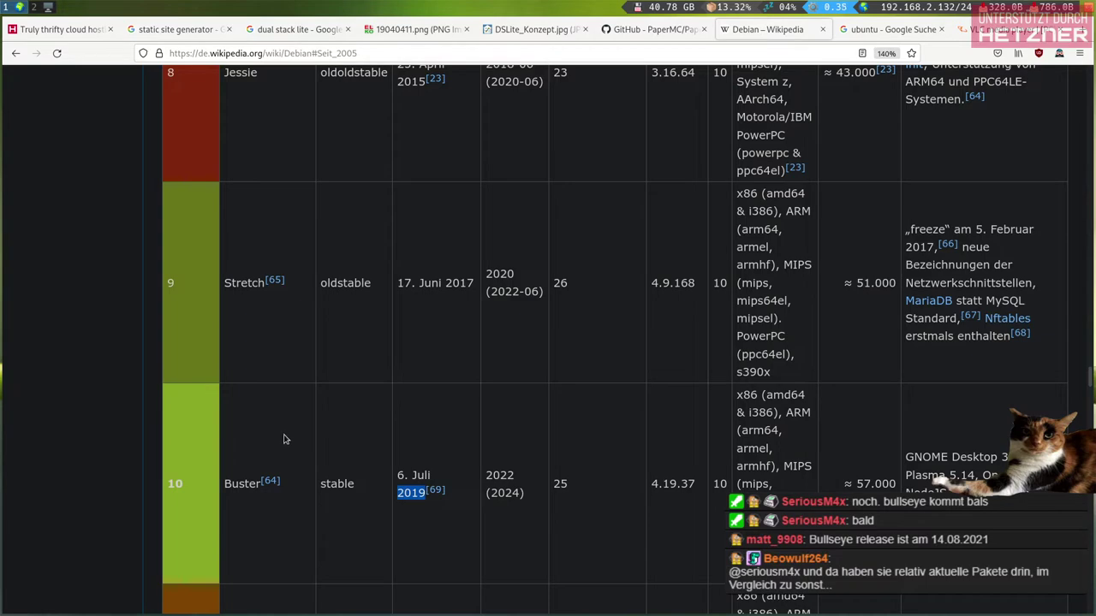
Highlight the Stretch release year 2017 and the Buster year 2019 in turn, comparing both dates with the Bullseye row
double_click(460, 283)
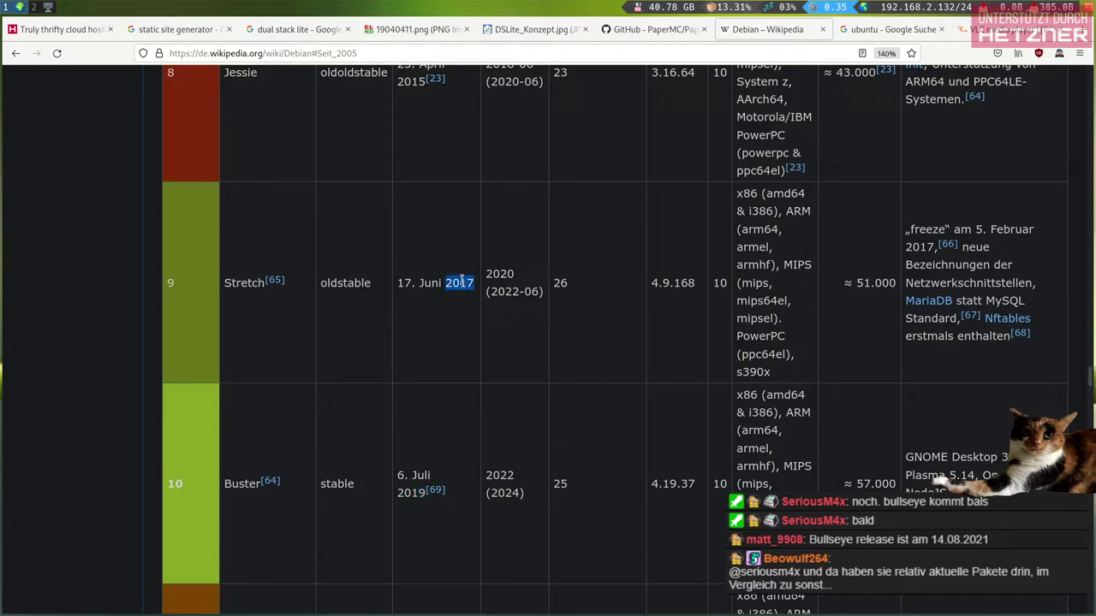
double_click(409, 493)
scroll(400, 488, down, 3)
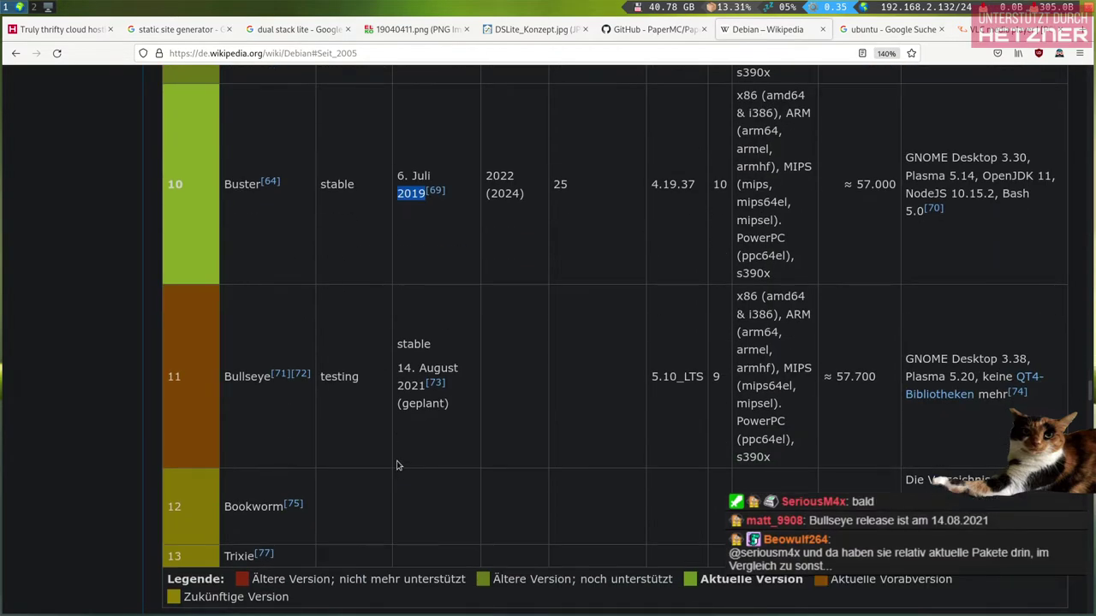
scroll(399, 463, up, 2)
scroll(404, 294, up, 2)
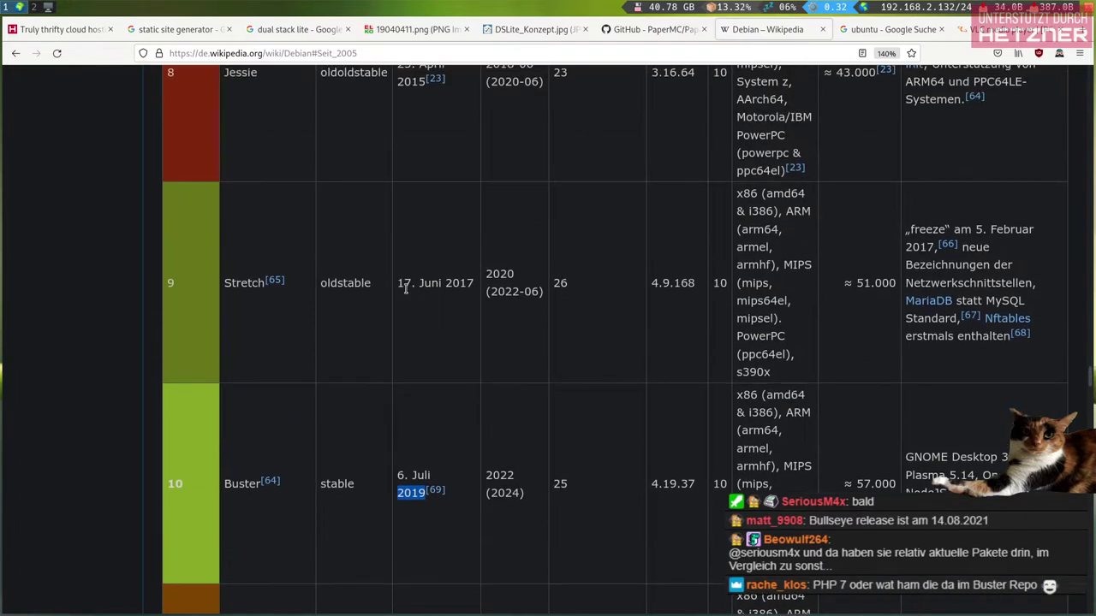
drag(402, 279, 398, 279)
right_click(399, 278)
click(408, 286)
double_click(415, 491)
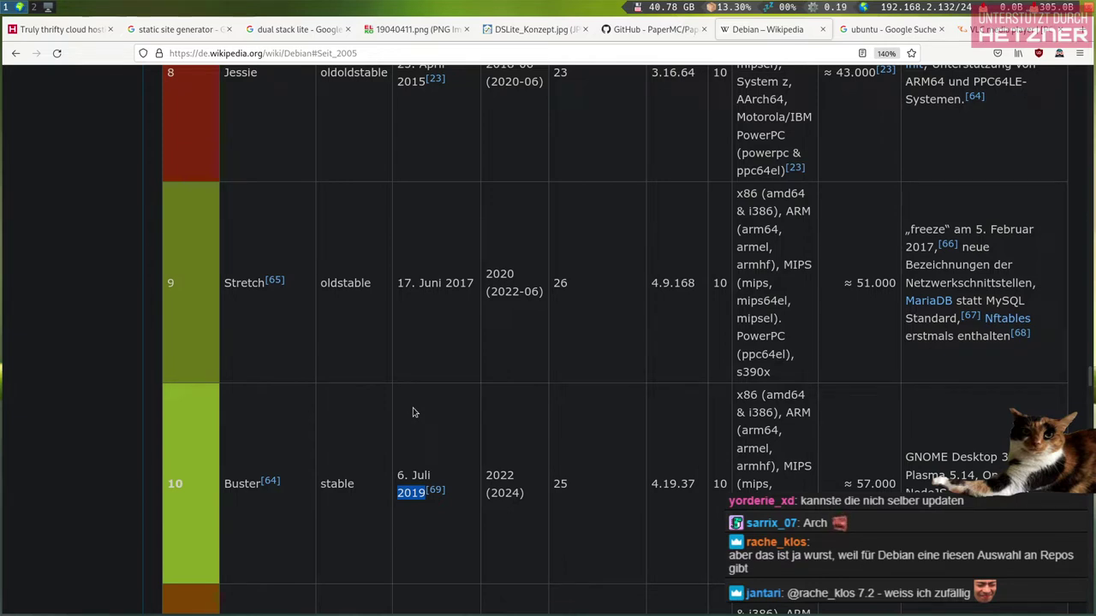
Highlight Buster's "stable" status and package count, and check the version table's headings and neighbouring rows
double_click(325, 485)
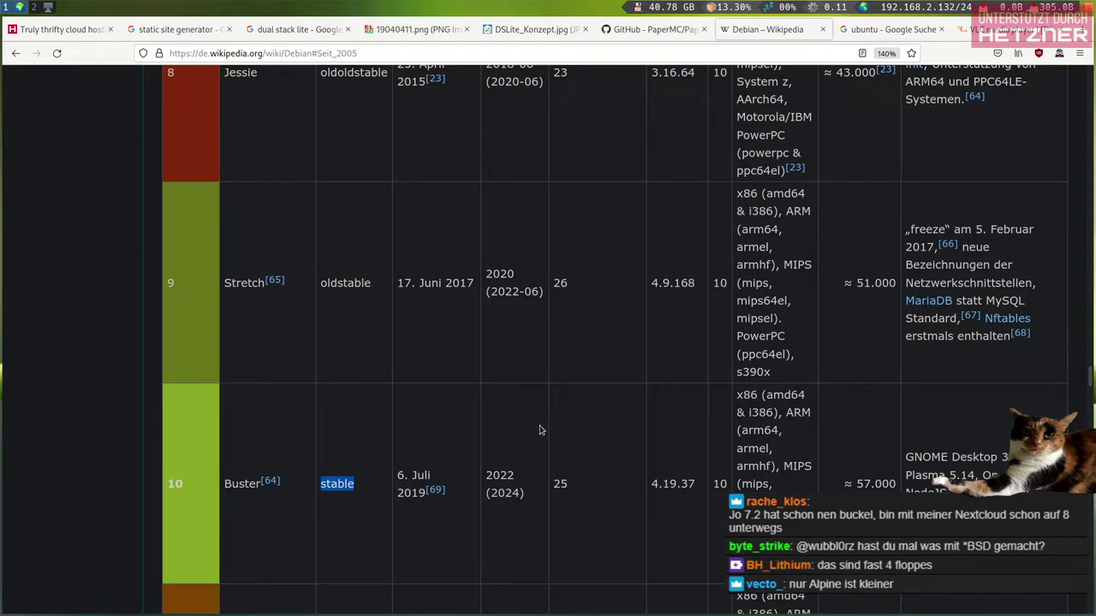
drag(855, 485, 892, 487)
scroll(615, 343, up, 20)
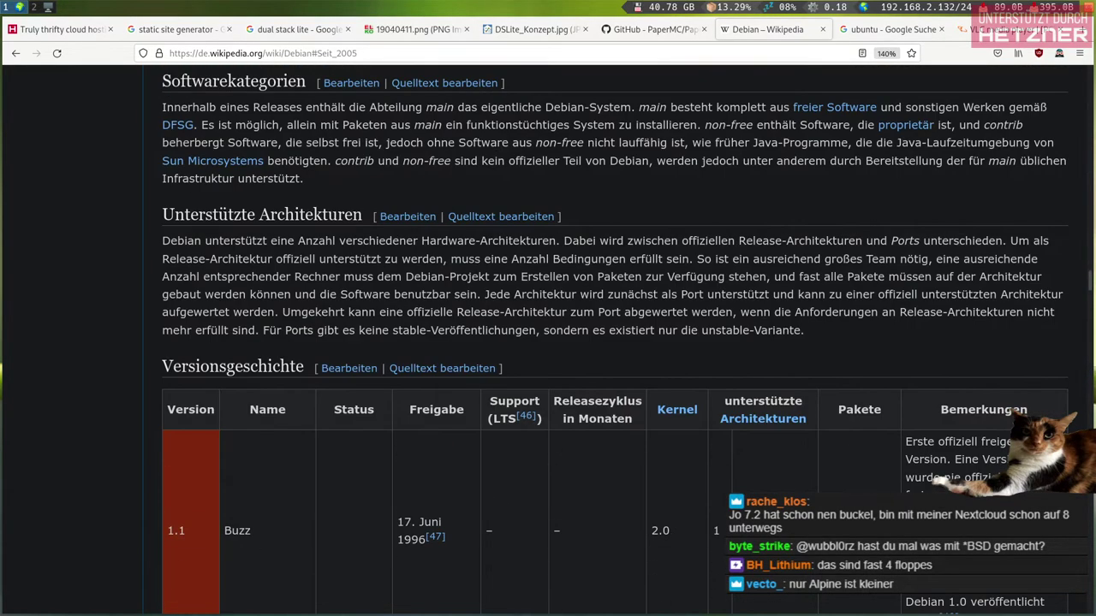
scroll(840, 489, down, 20)
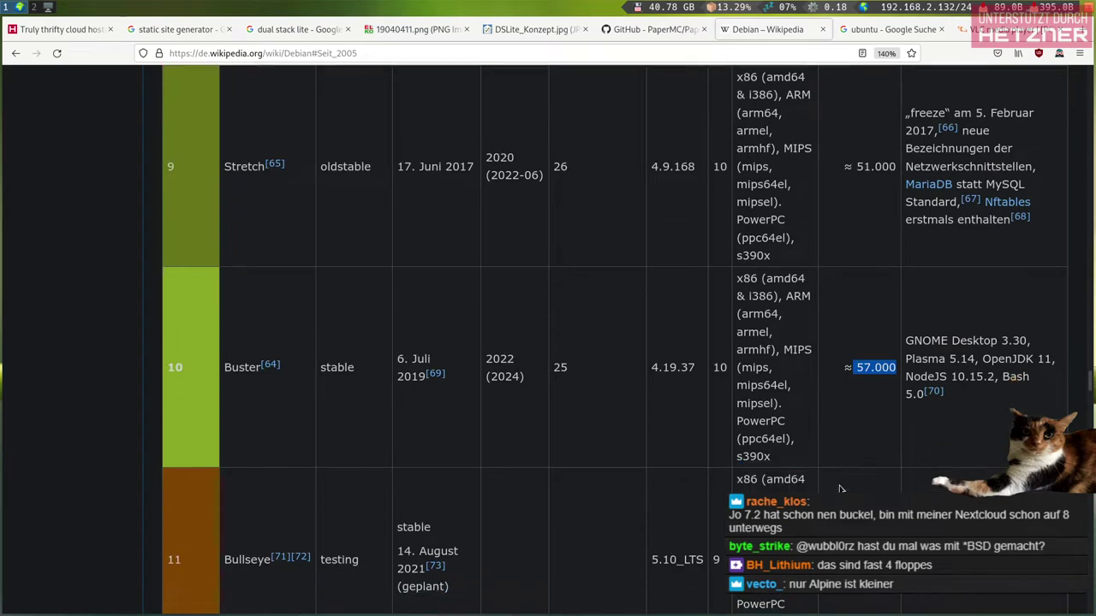
scroll(840, 489, down, 2)
scroll(854, 311, down, 3)
scroll(855, 312, up, 5)
triple_click(861, 483)
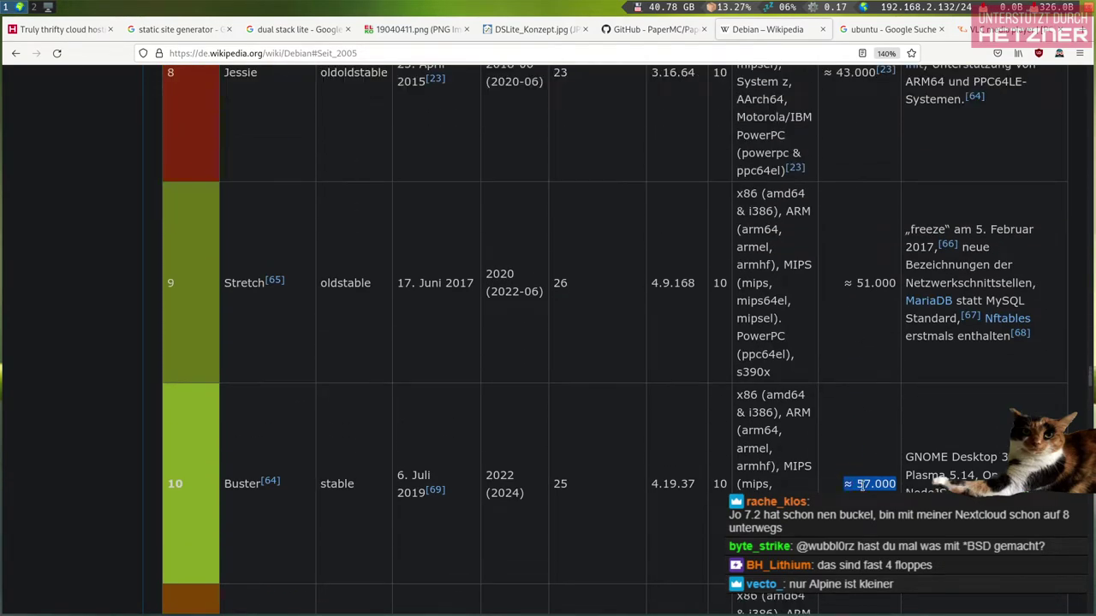
scroll(861, 484, up, 2)
scroll(861, 475, down, 2)
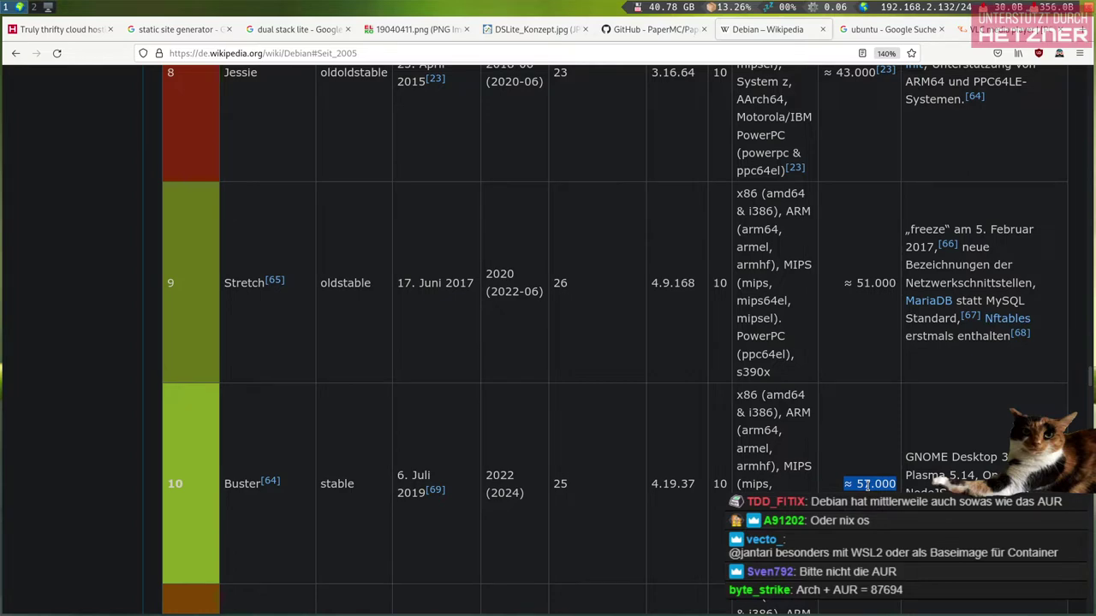
Return to the start of the Debian article, highlight the founding year 1993, and skim the early history
scroll(269, 448, down, 4)
scroll(268, 449, up, 5)
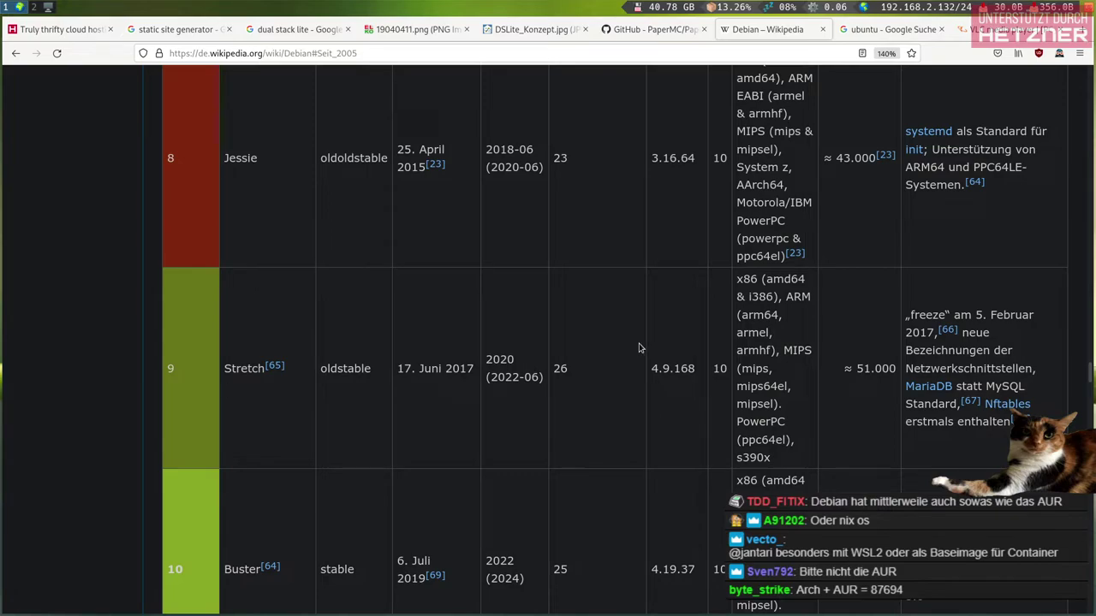
key(Home)
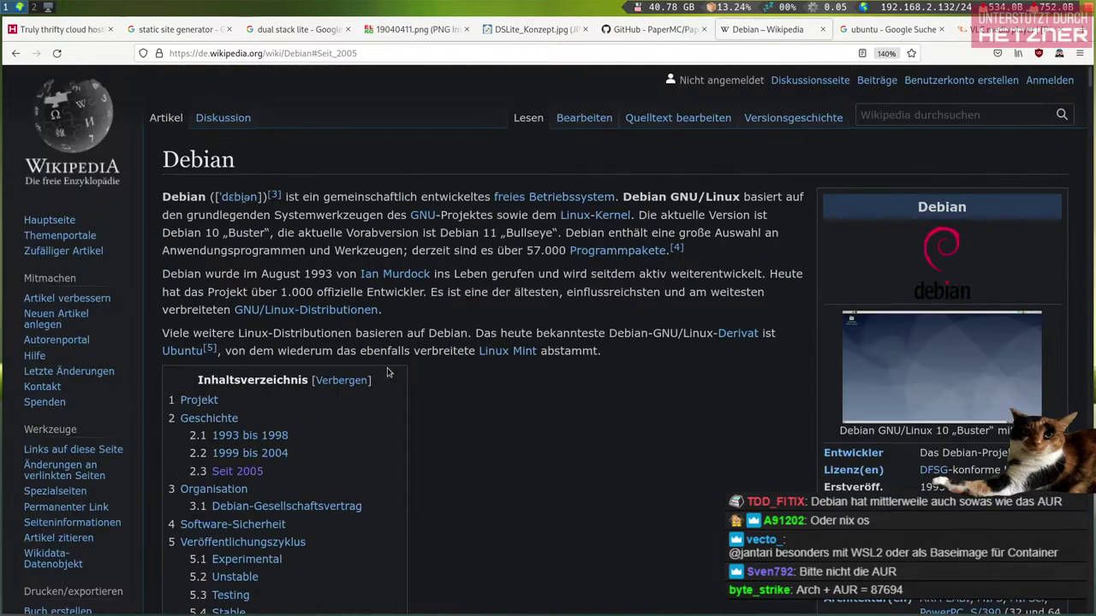
double_click(318, 274)
scroll(421, 421, down, 8)
scroll(416, 413, up, 8)
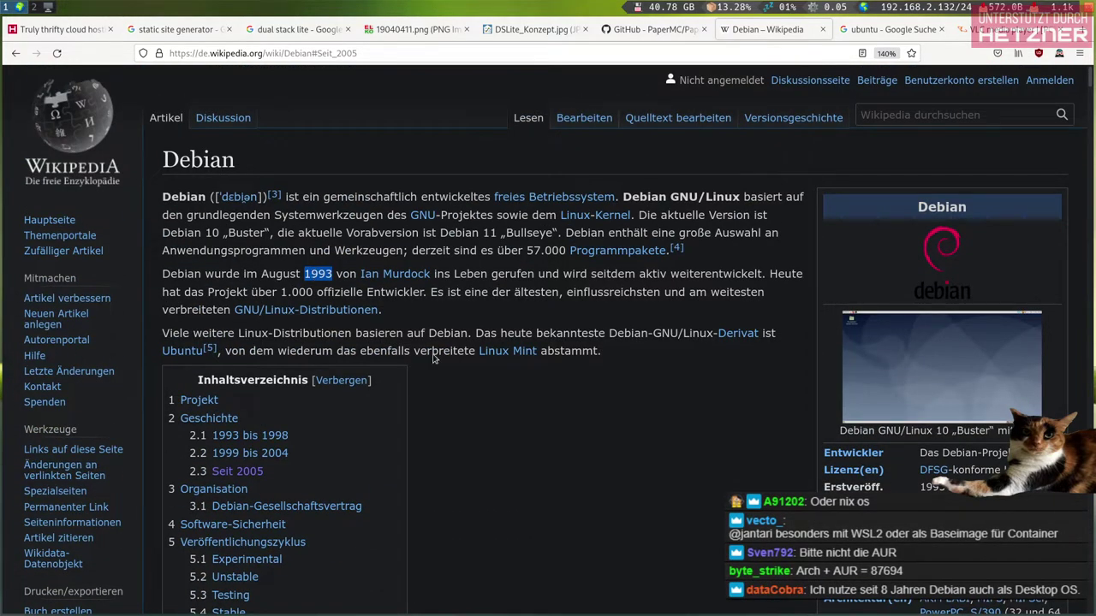
scroll(431, 354, down, 10)
scroll(427, 355, down, 3)
Switch to the Google results for "ubuntu" and open the German Wikipedia article on the Linux distribution
key(ctrl+Tab)
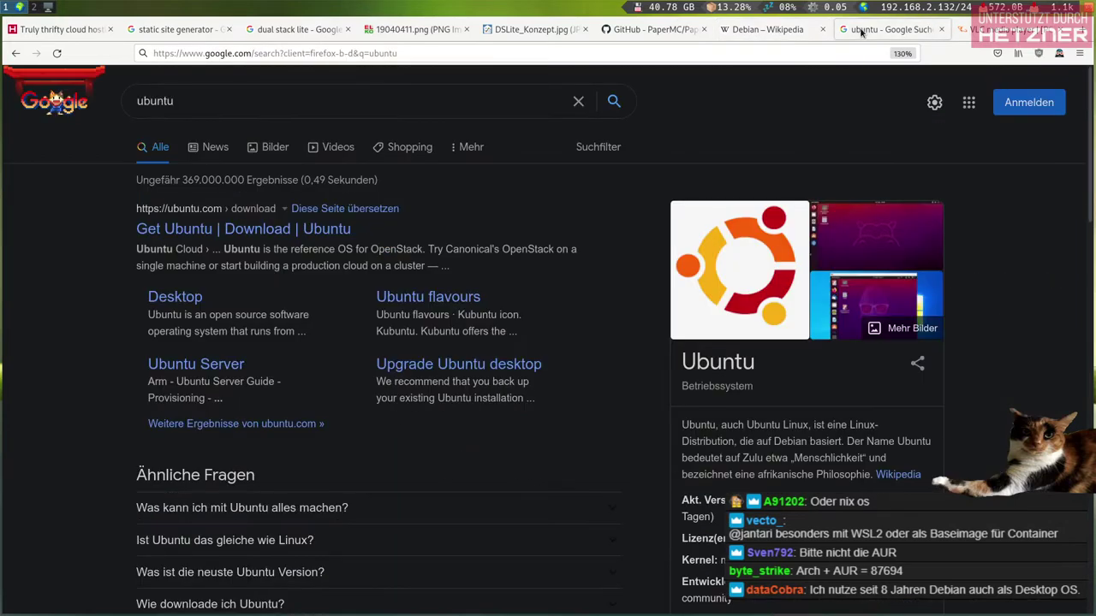
scroll(119, 411, down, 5)
scroll(119, 408, up, 2)
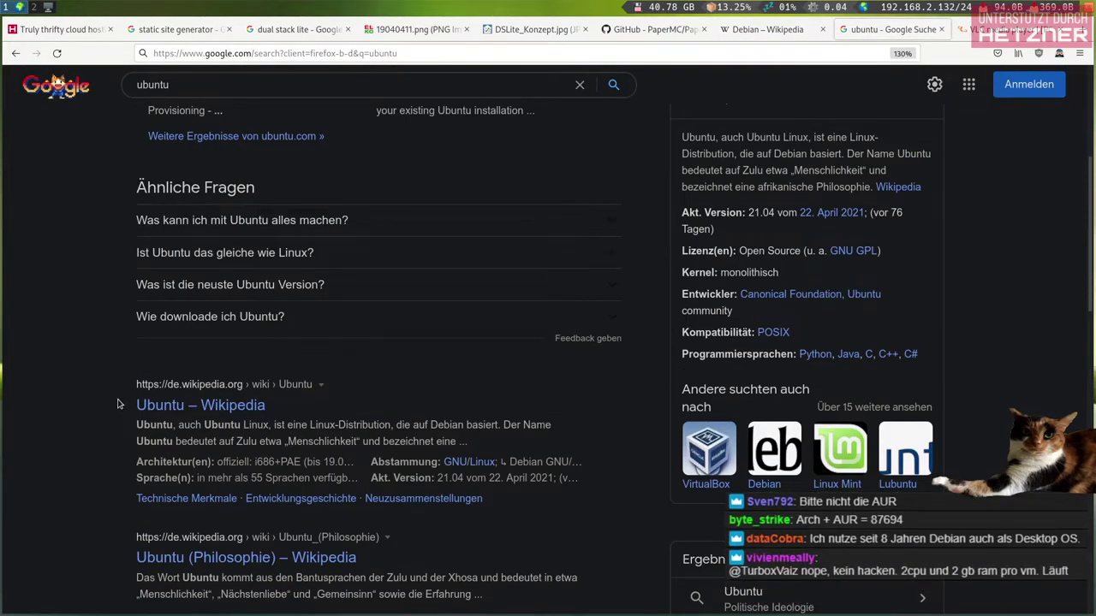
scroll(119, 400, down, 2)
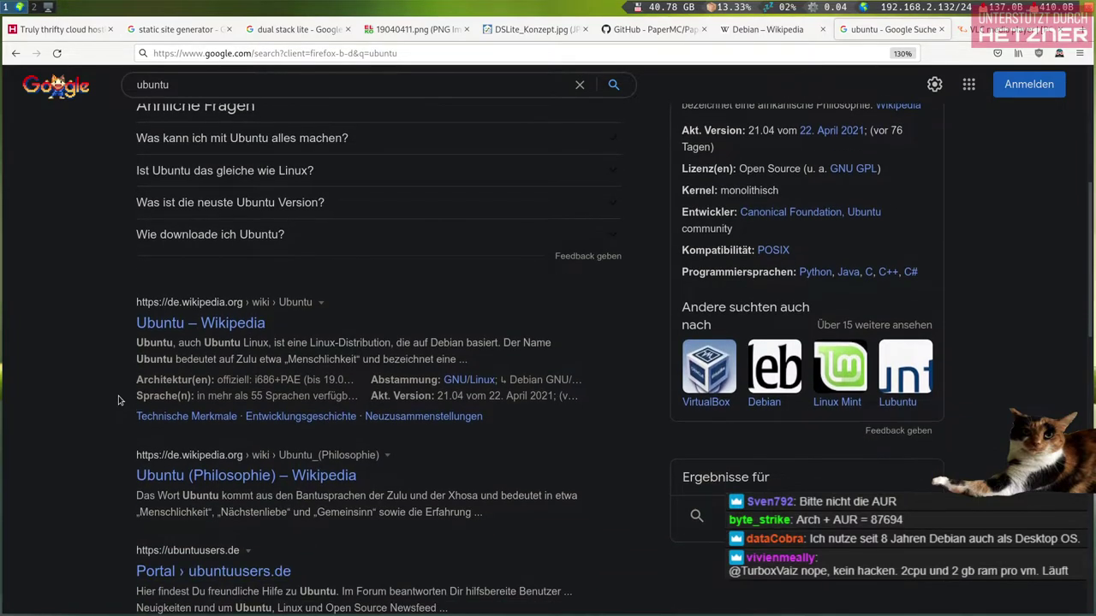
click(207, 324)
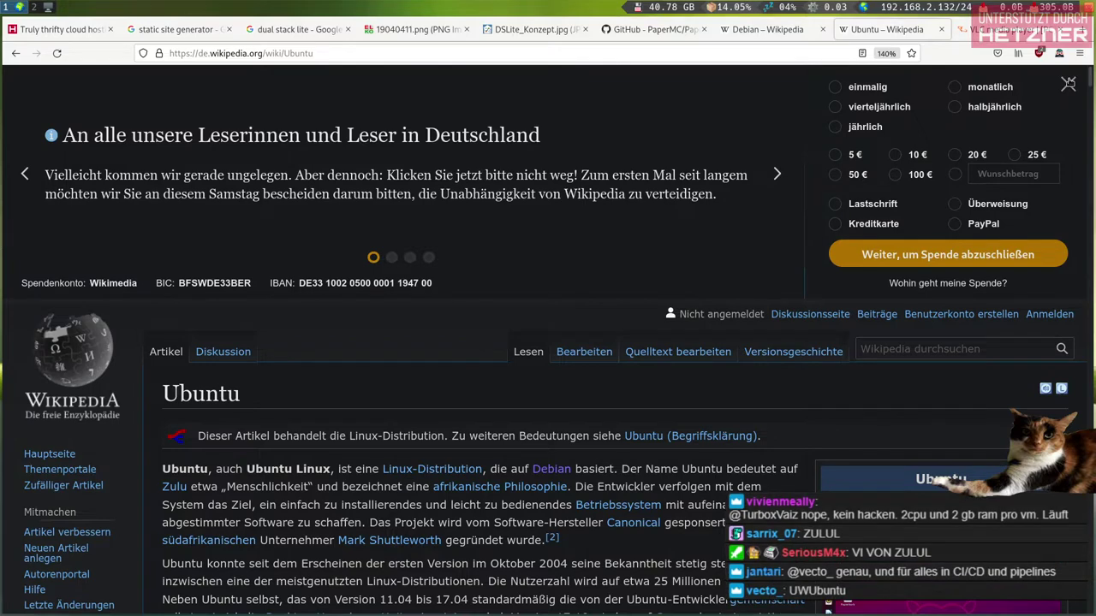
Highlight Ubuntu's first release year 2004 in the introduction and briefly compare it with the Debian article's history
scroll(275, 341, down, 3)
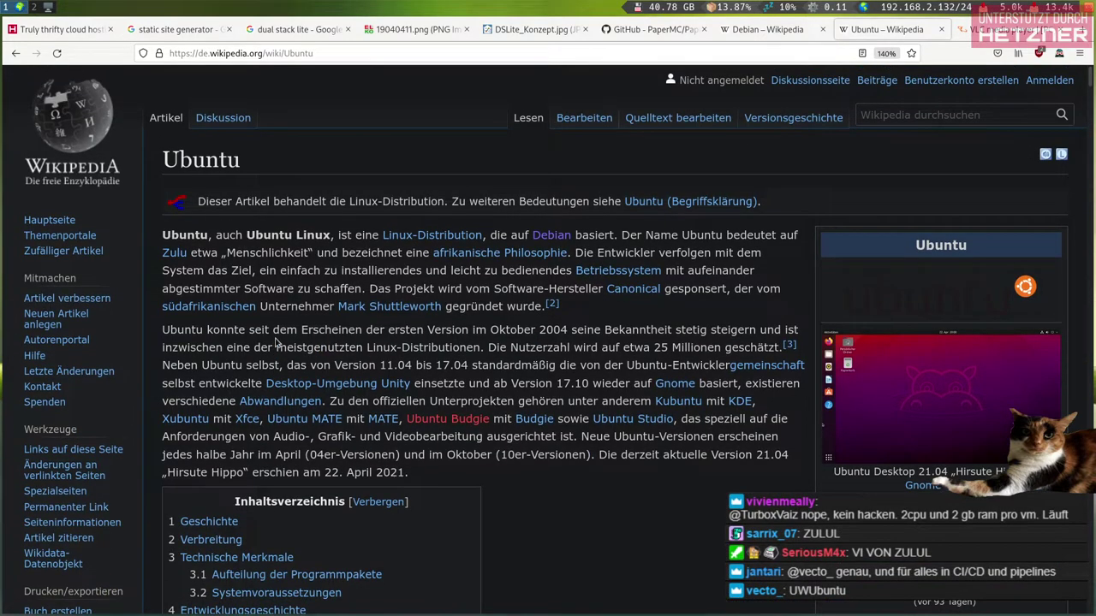
double_click(548, 330)
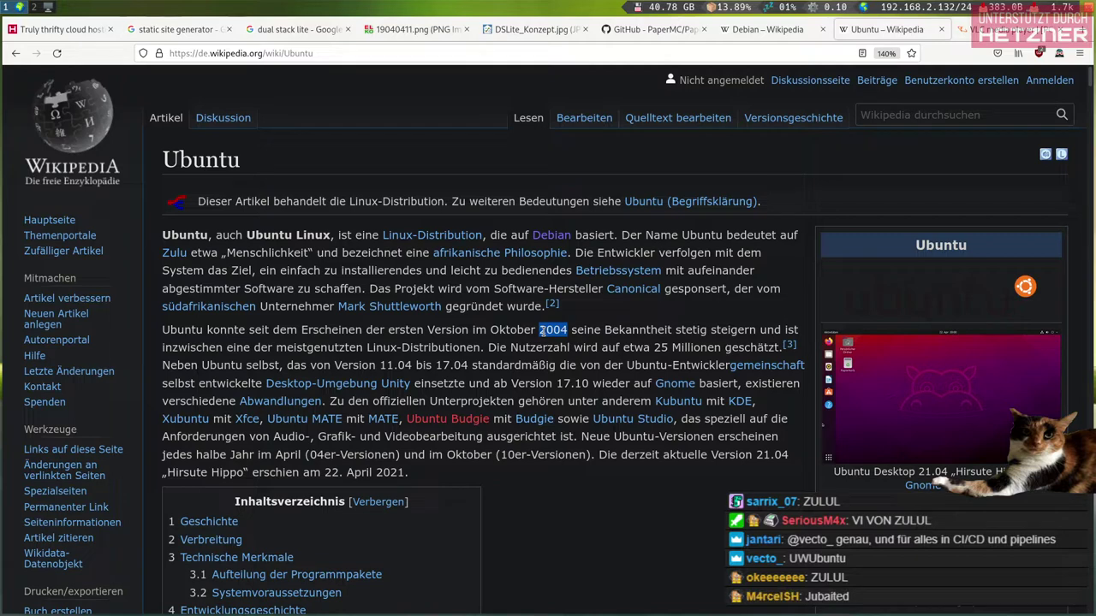
drag(553, 330, 562, 330)
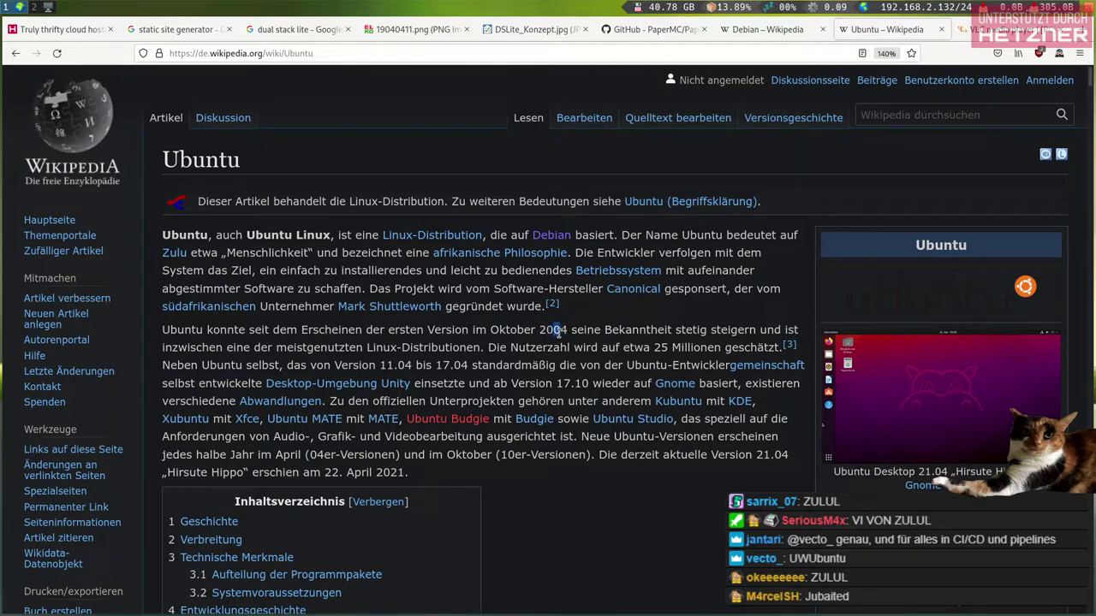
right_click(562, 336)
click(586, 343)
click(767, 29)
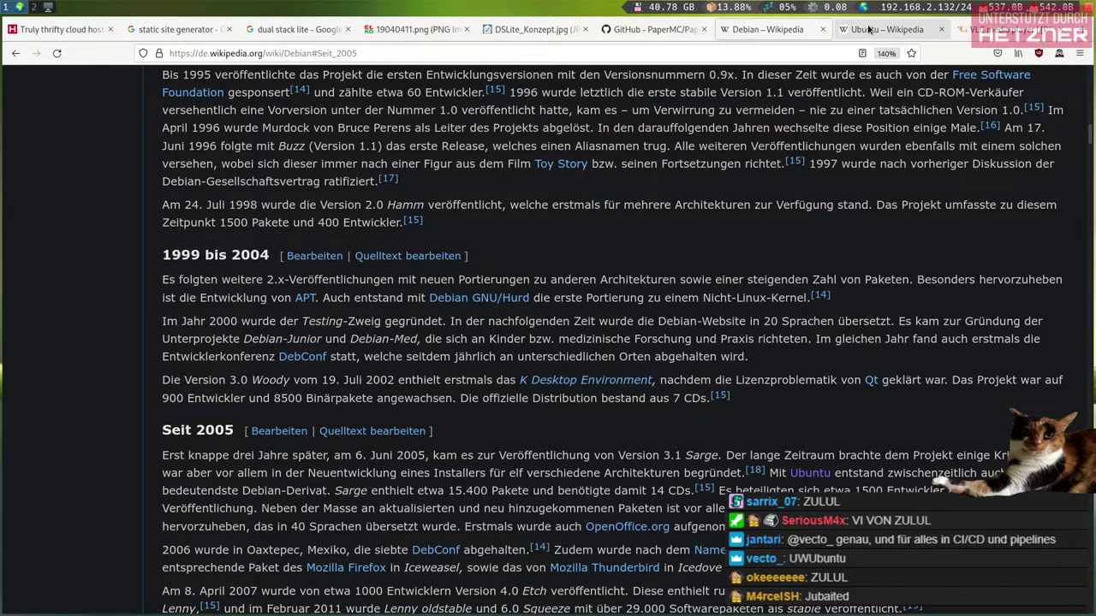
click(871, 30)
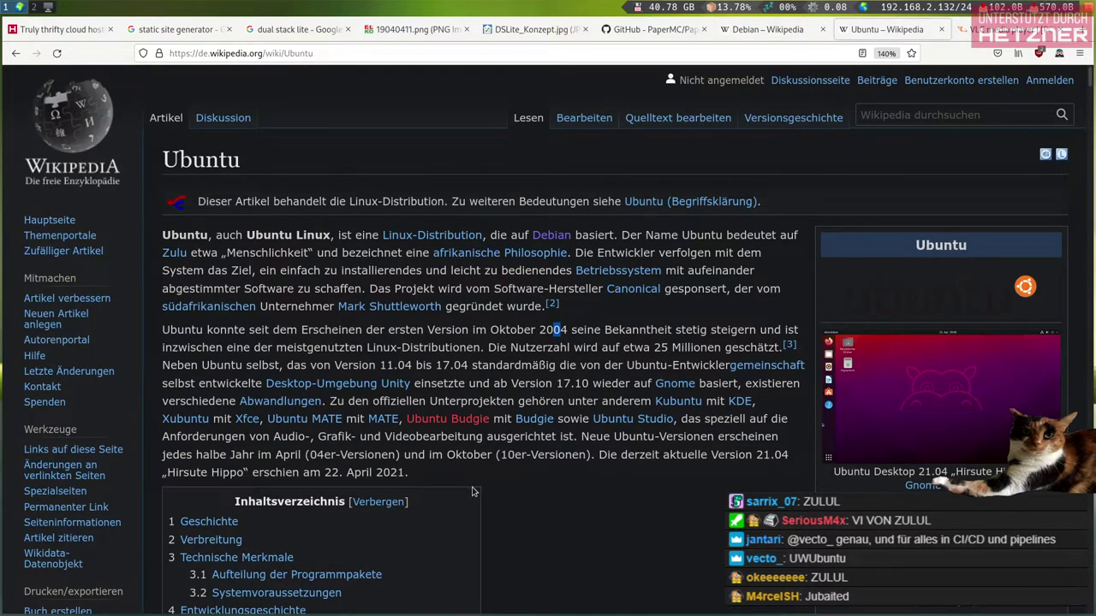
Skim the Ubuntu article's technical features and version overview, and locate the release timeline chart
scroll(471, 492, down, 5)
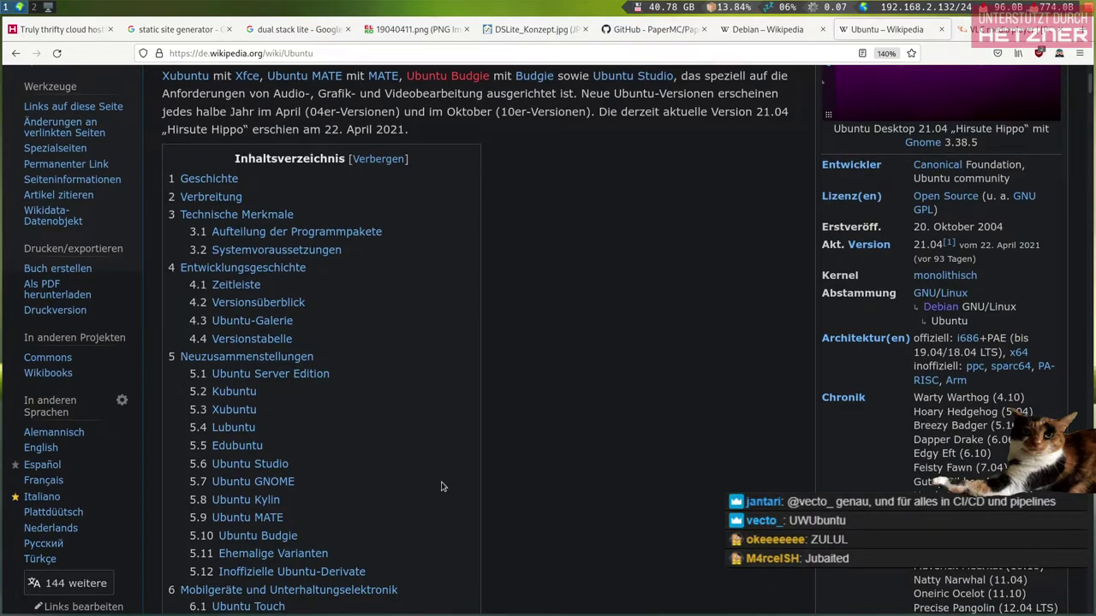
scroll(441, 486, down, 15)
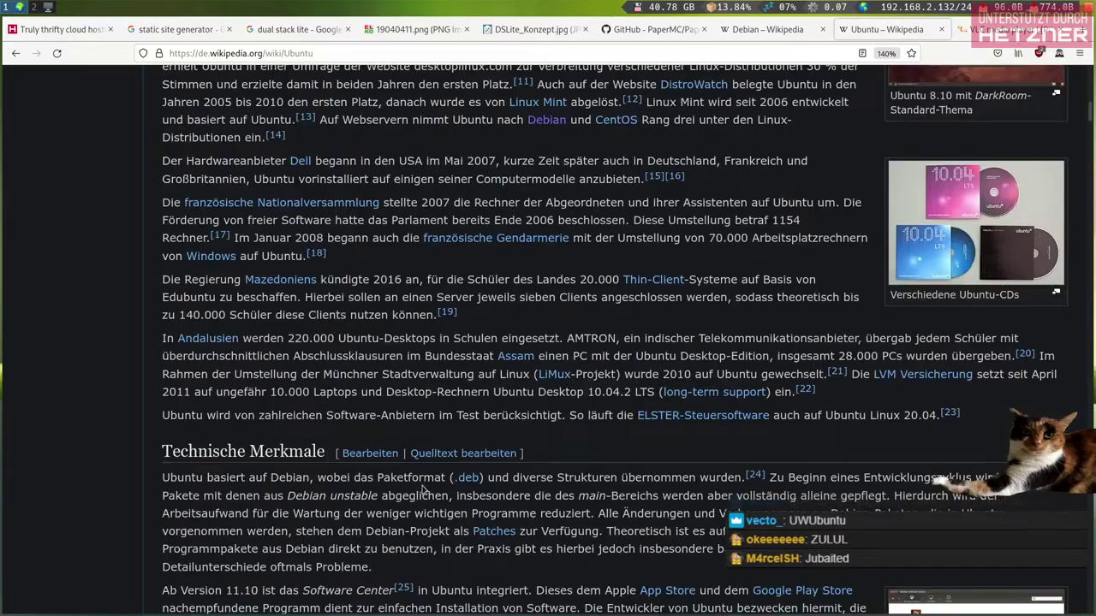
scroll(120, 474, down, 10)
scroll(120, 475, down, 20)
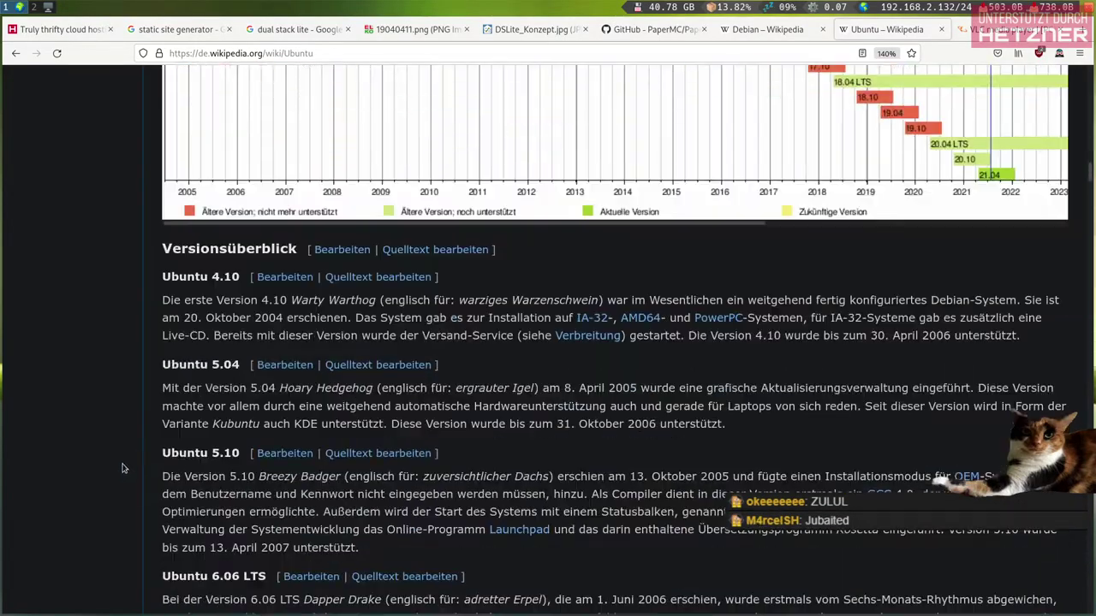
scroll(122, 468, down, 20)
scroll(121, 460, down, 8)
scroll(124, 459, up, 20)
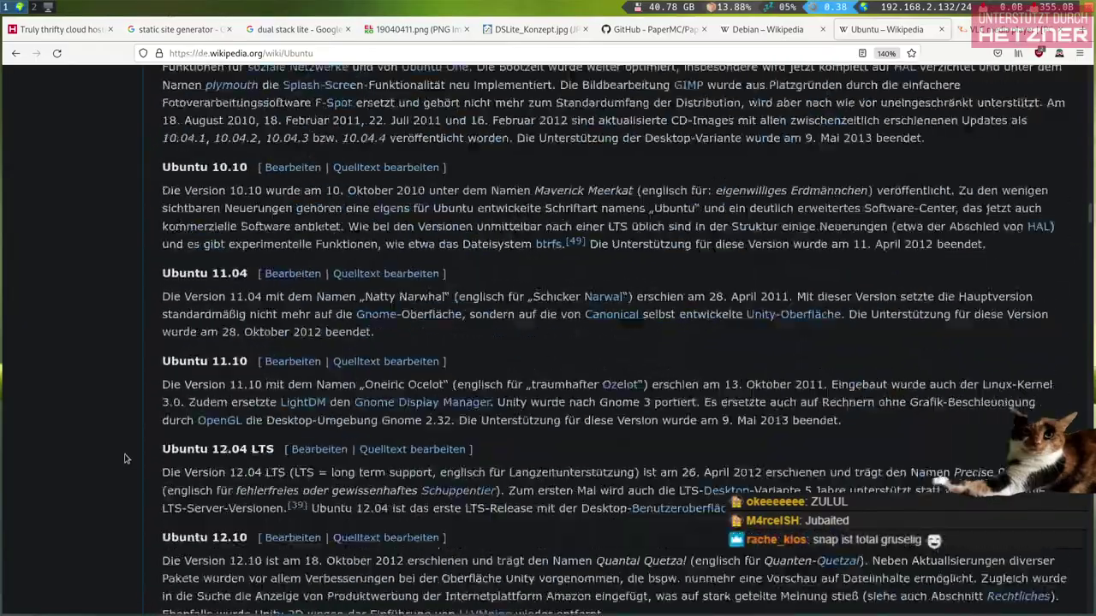
scroll(124, 459, up, 20)
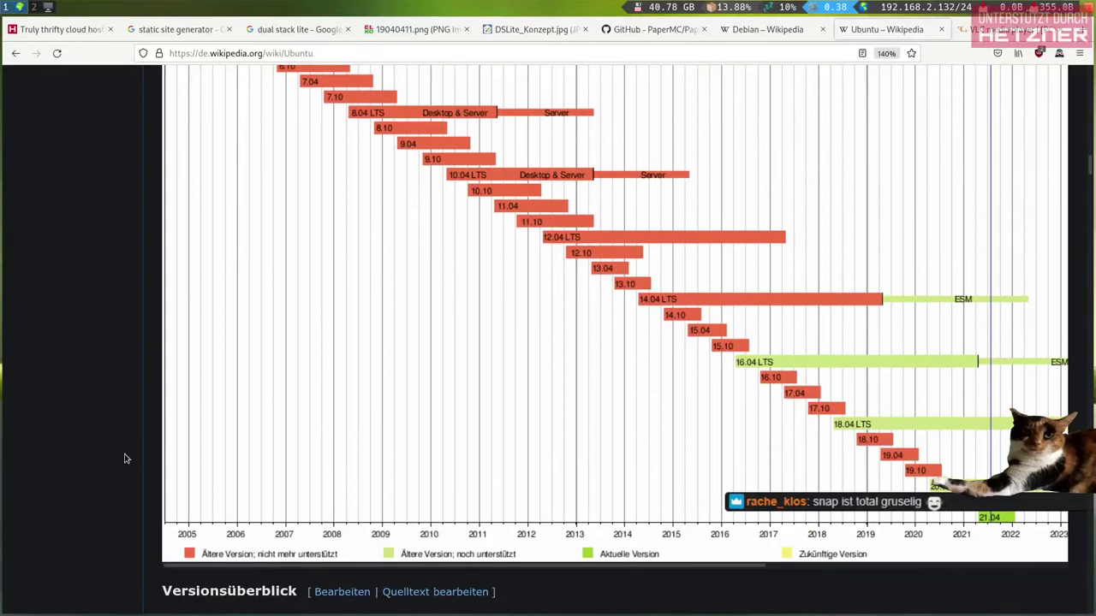
Open the Ubuntu release timeline image in its own tab and view the whole chart
scroll(124, 459, up, 1)
right_click(385, 437)
key(Escape)
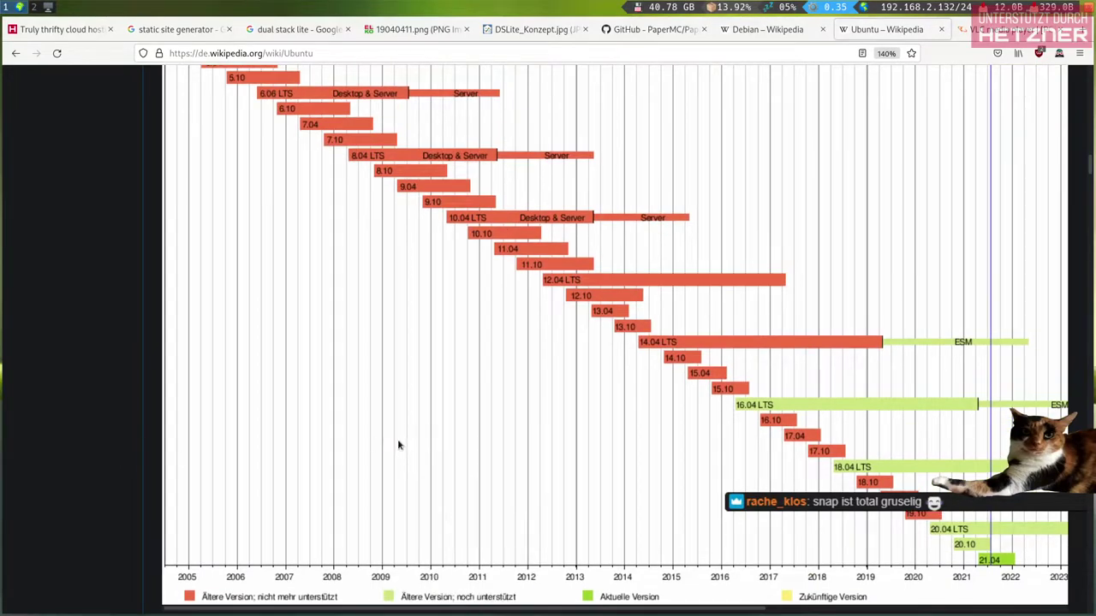
click(868, 29)
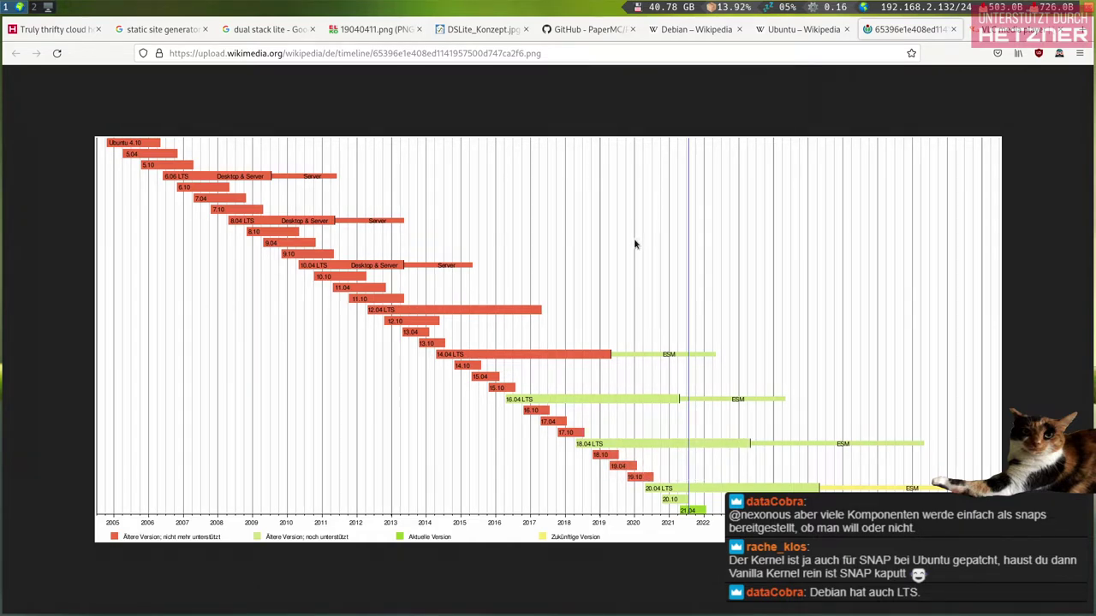
Return to the Debian article, find the recent releases in the version table, and highlight the codename "Buster"
click(685, 35)
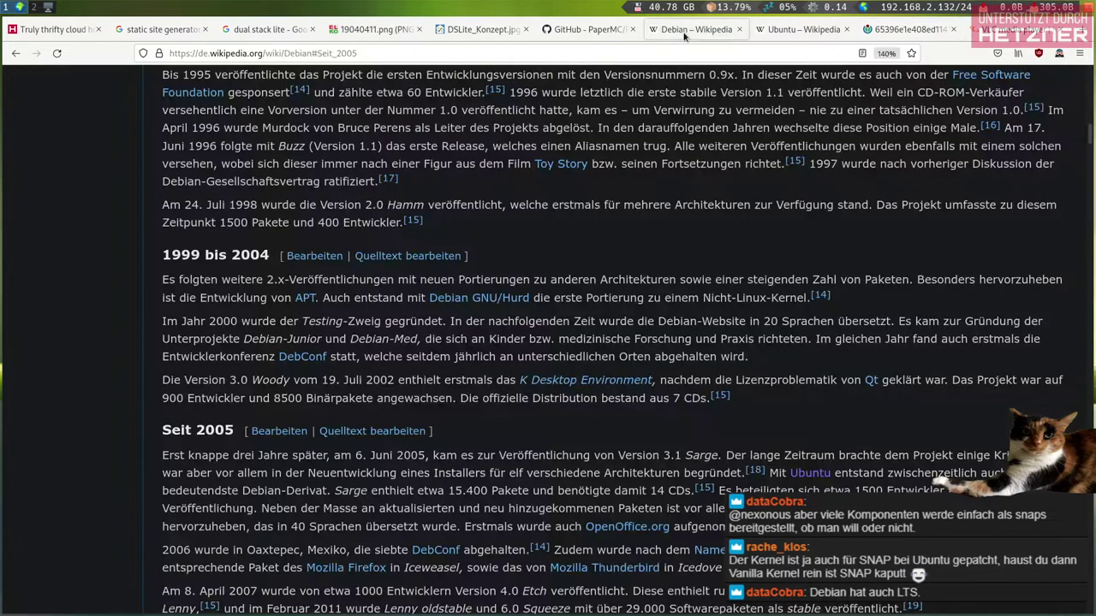
scroll(316, 473, up, 10)
scroll(317, 473, down, 5)
scroll(317, 474, down, 20)
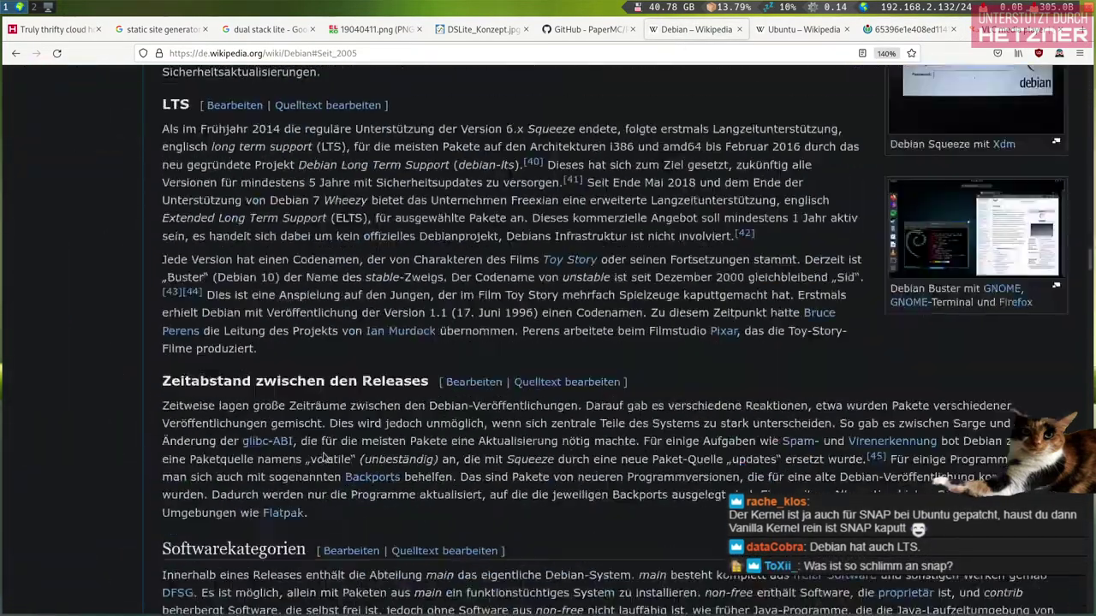
scroll(325, 460, down, 20)
scroll(333, 456, down, 4)
scroll(333, 456, up, 5)
double_click(246, 390)
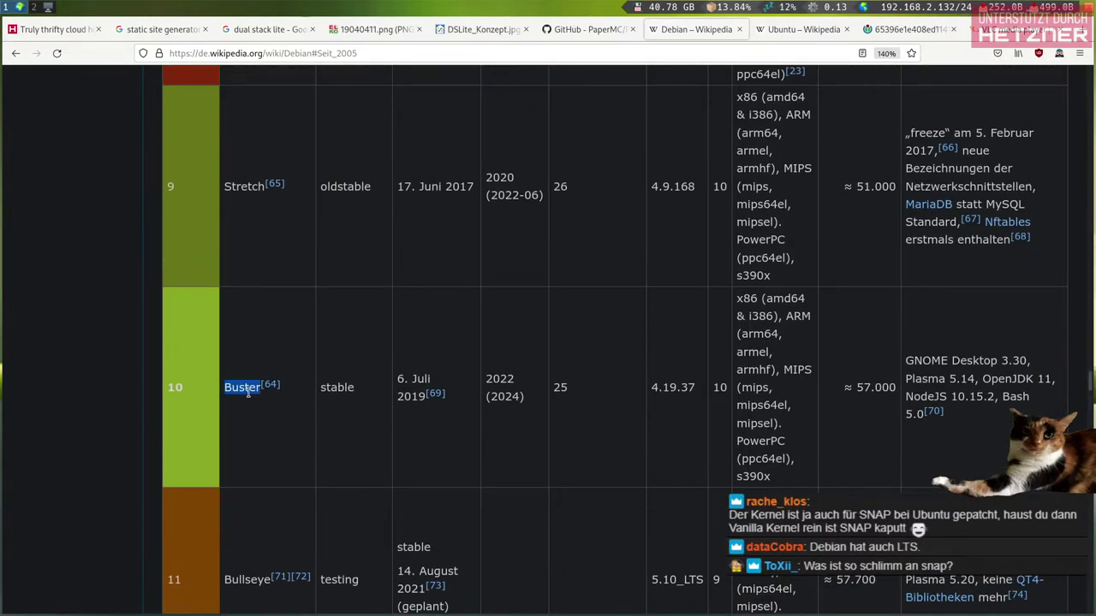
Highlight the codename "Bullseye" and Buster's "stable" status to compare the two Debian releases
scroll(249, 391, down, 3)
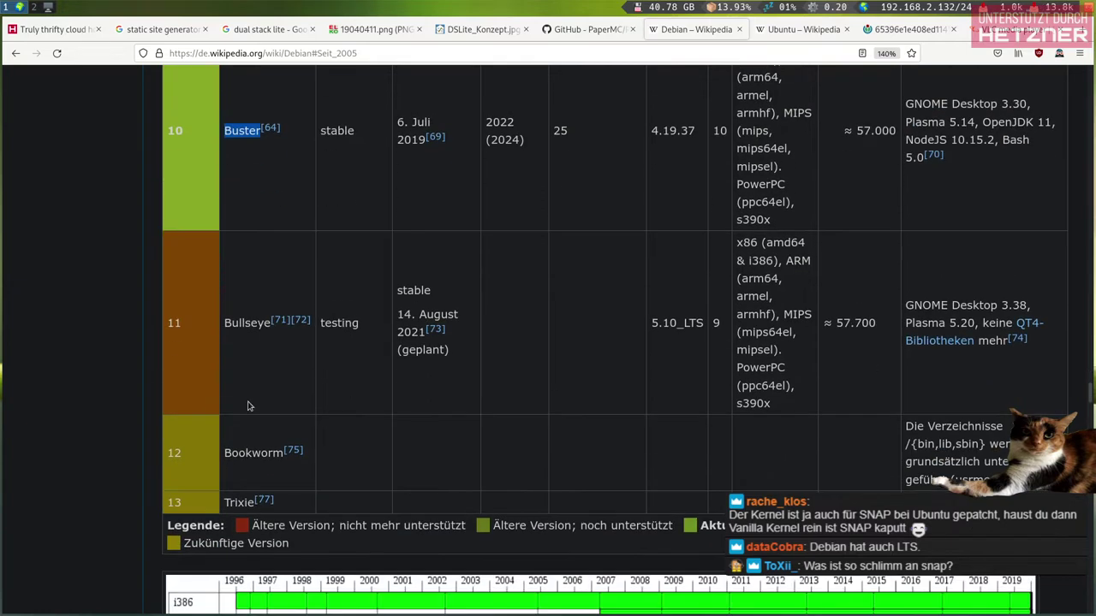
double_click(246, 325)
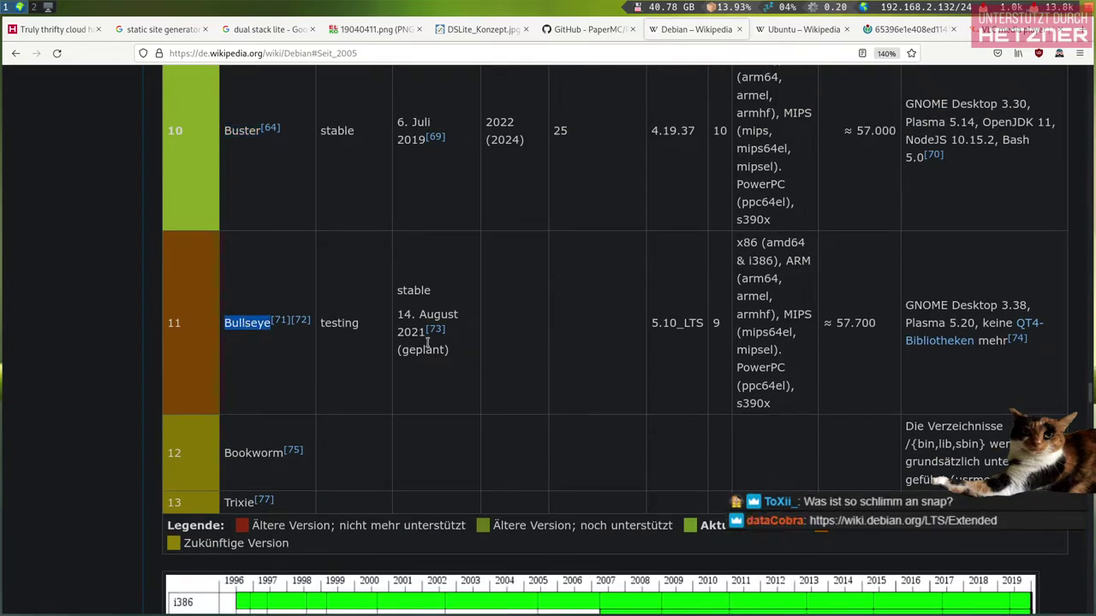
scroll(408, 334, up, 1)
scroll(412, 396, up, 2)
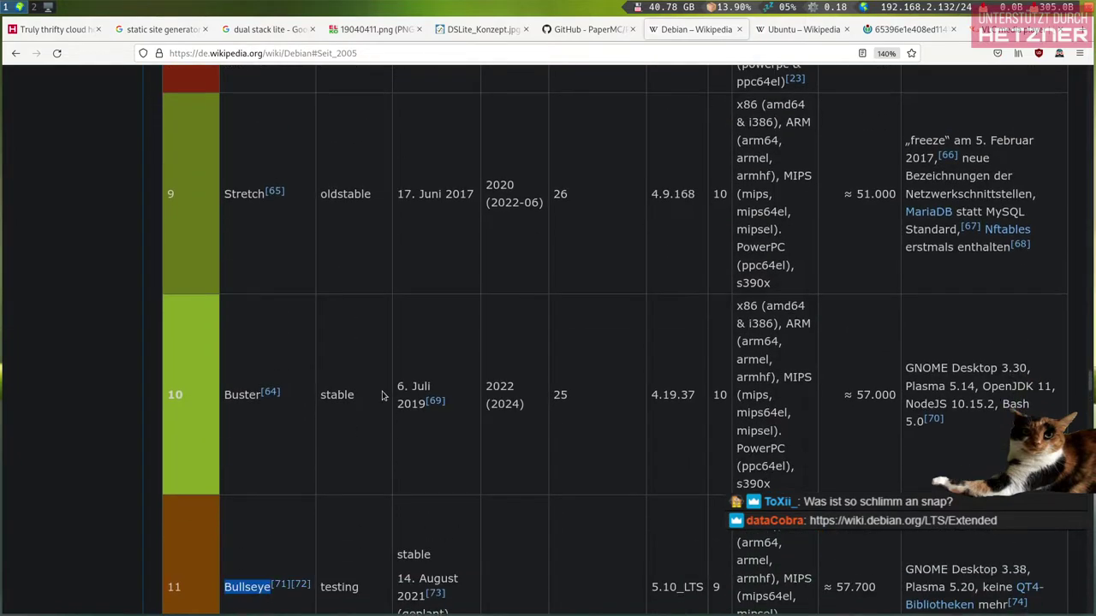
double_click(336, 388)
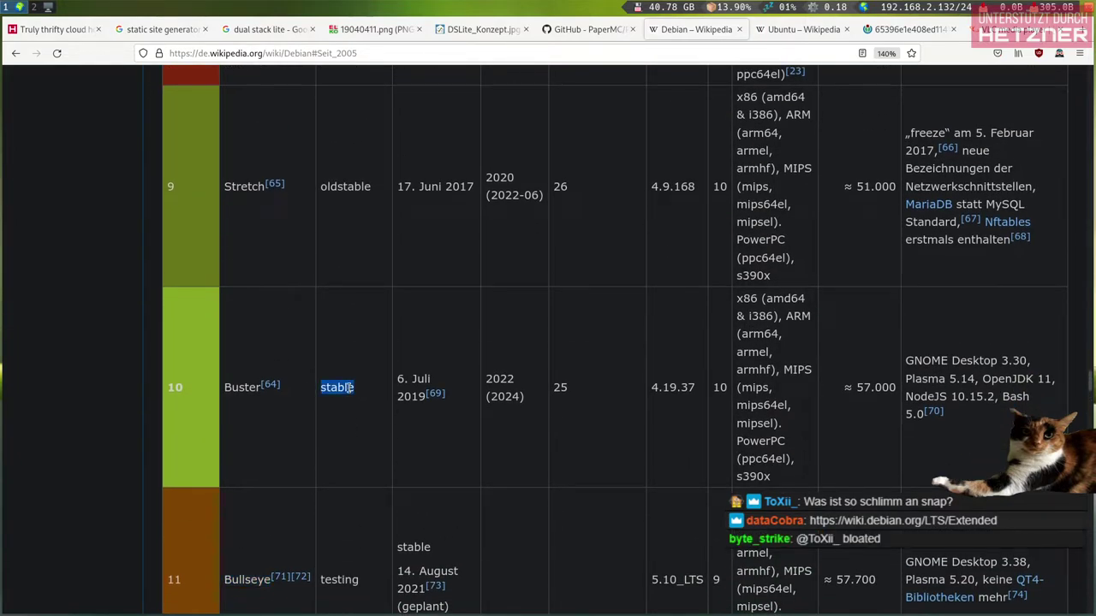
Highlight Stretch's "oldstable" status and Buster's bracketed support year 2024 in the Debian version table
double_click(339, 185)
scroll(346, 248, up, 1)
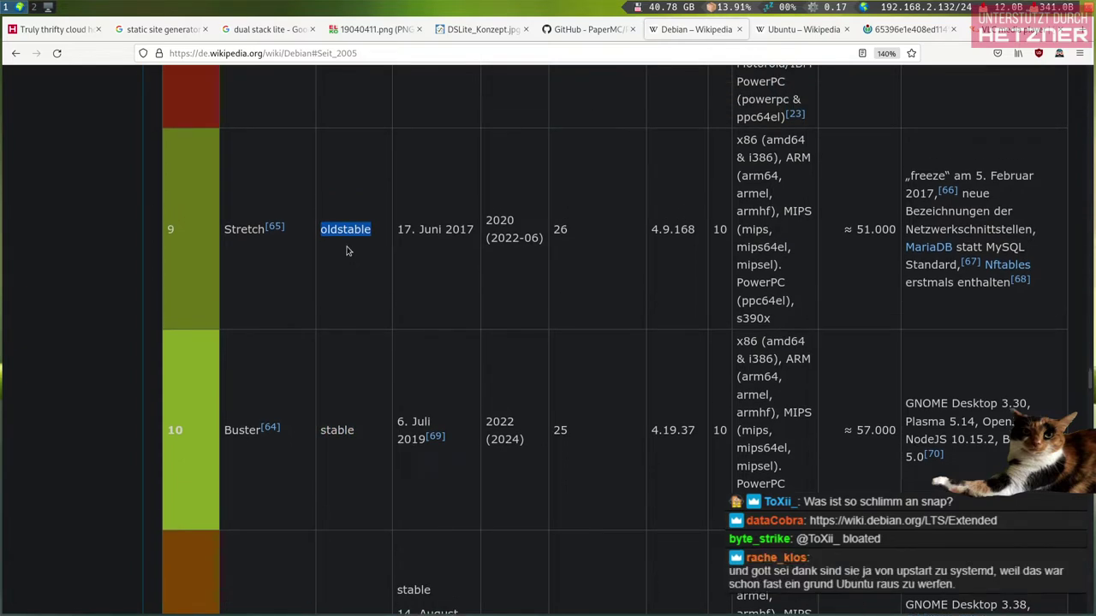
double_click(506, 437)
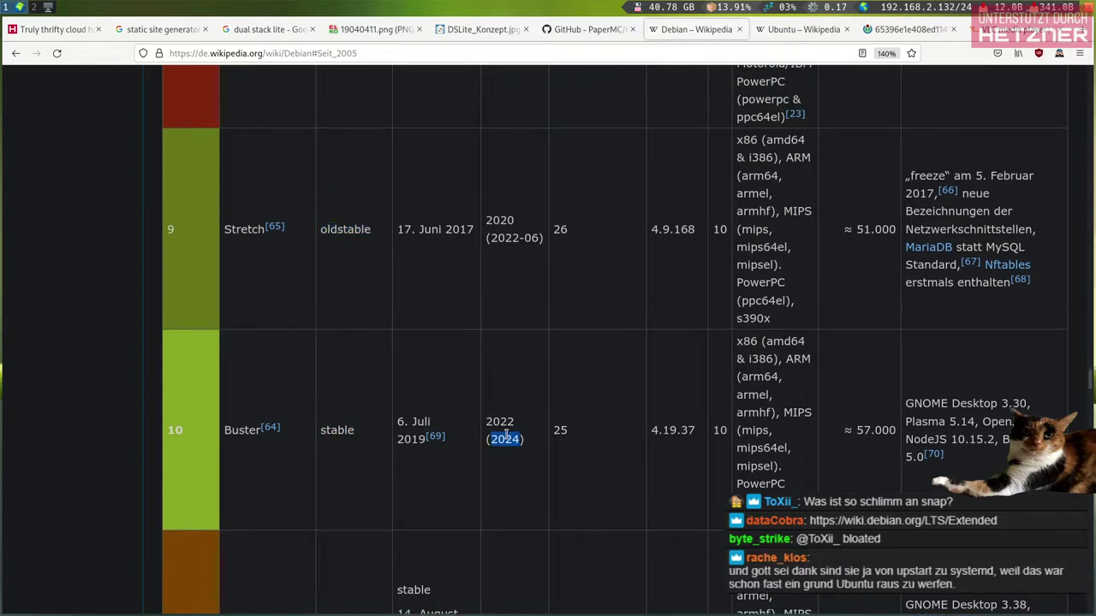
scroll(506, 437, down, 2)
click(422, 380)
drag(361, 309, 416, 420)
drag(505, 402, 463, 285)
click(568, 223)
Return to the Ubuntu article and examine the release timeline from the early versions through the recent LTS and ESM periods
click(782, 34)
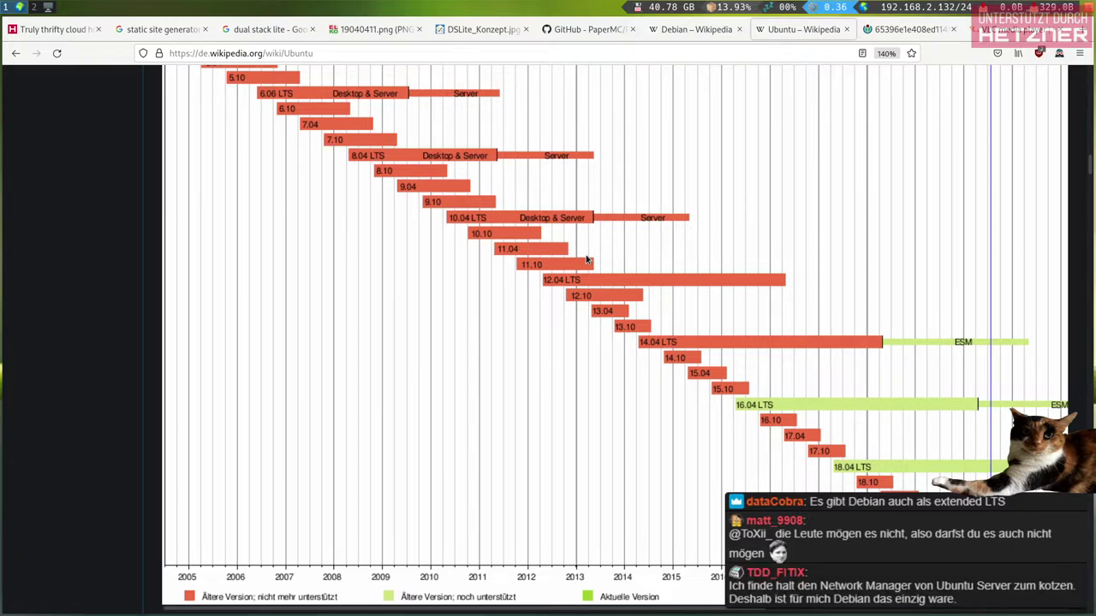
scroll(700, 613, right, 5)
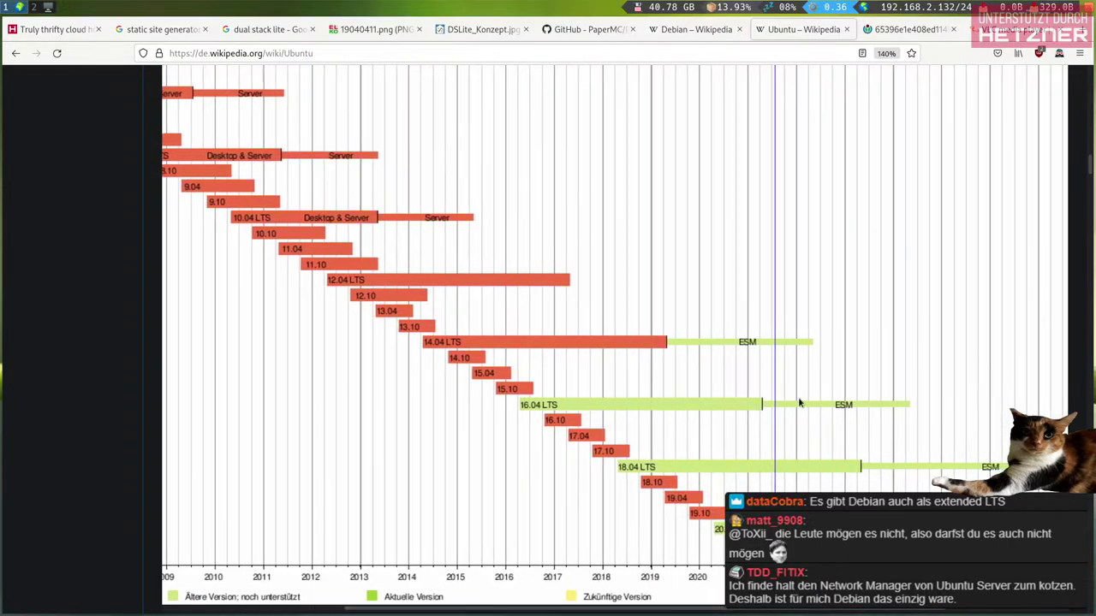
scroll(587, 611, left, 5)
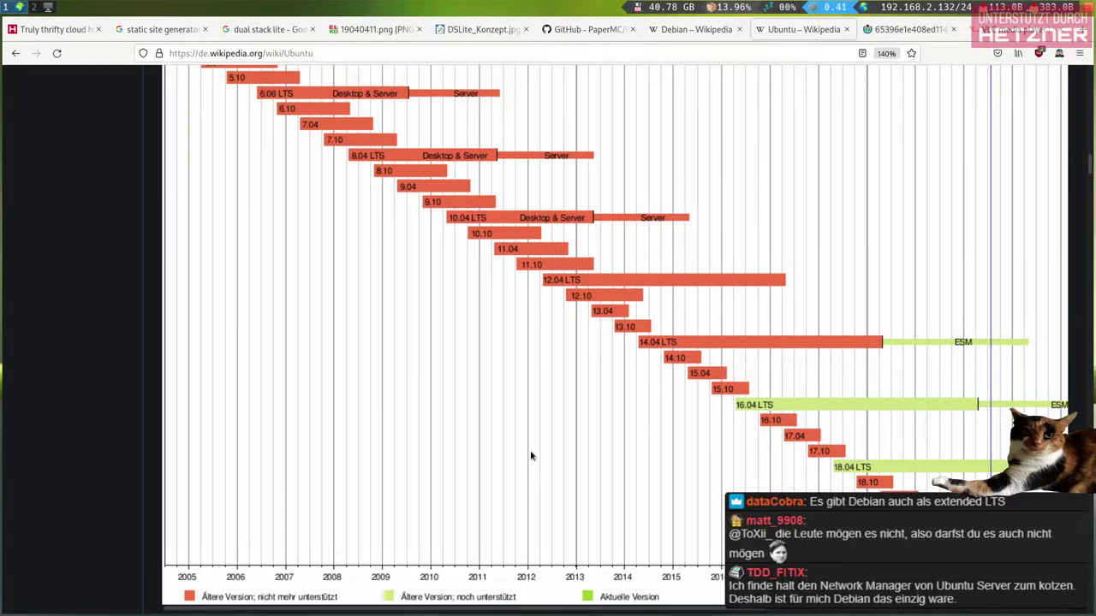
scroll(530, 457, down, 5)
scroll(719, 516, up, 5)
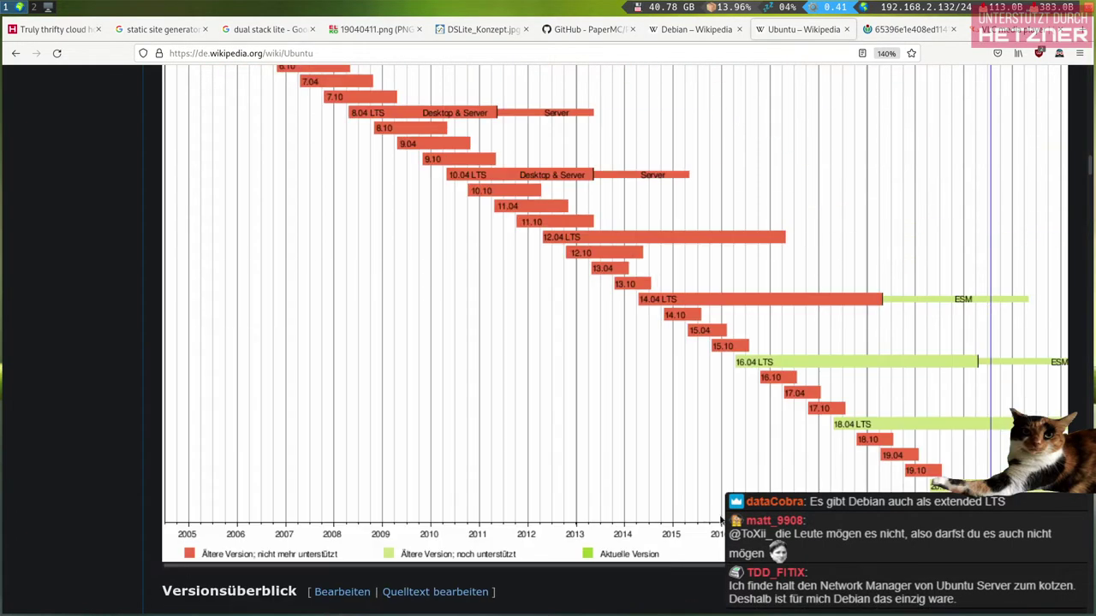
scroll(658, 583, up, 2)
scroll(659, 586, down, 1)
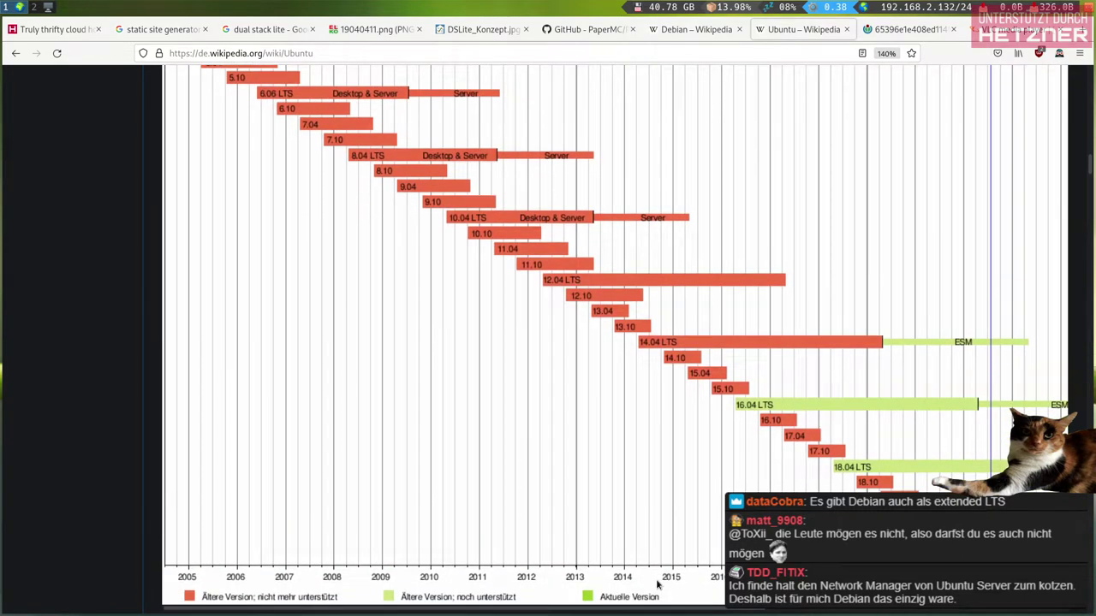
scroll(618, 611, right, 1)
drag(618, 611, 921, 613)
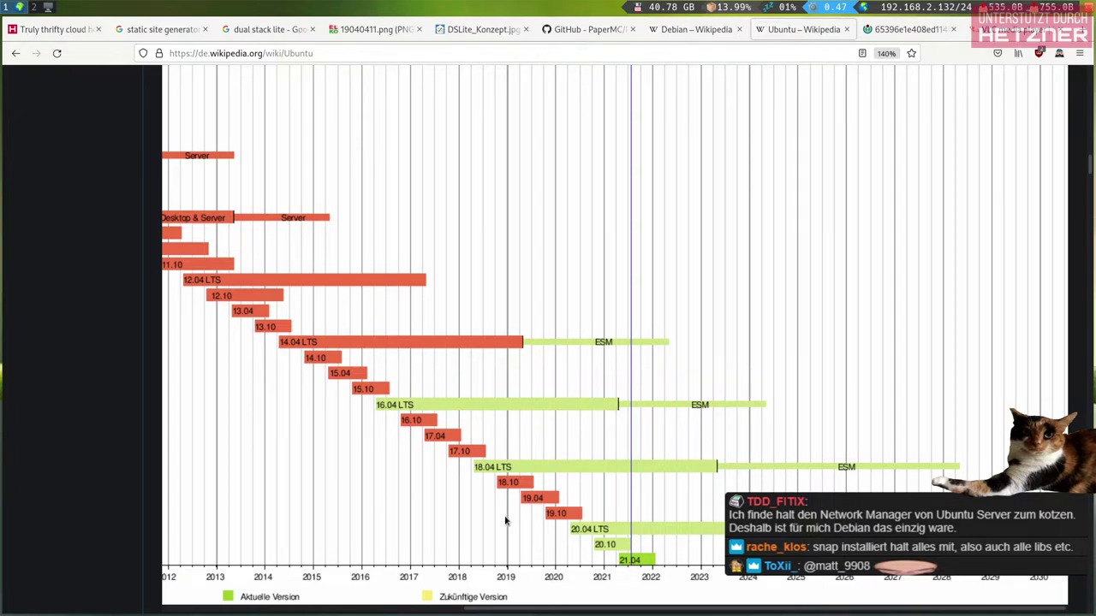
scroll(478, 501, down, 1)
scroll(478, 502, up, 1)
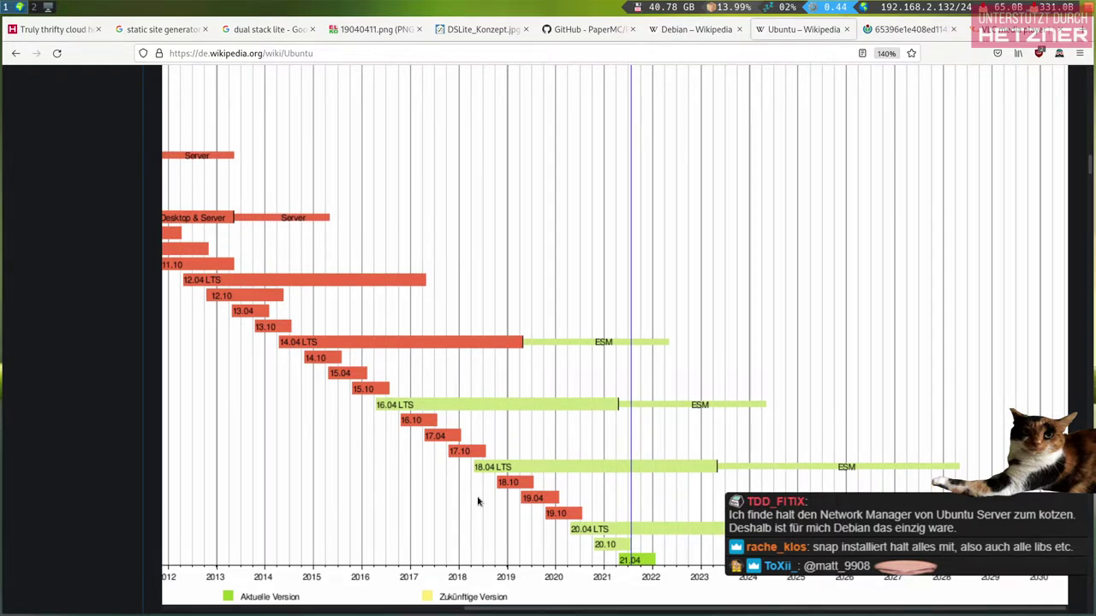
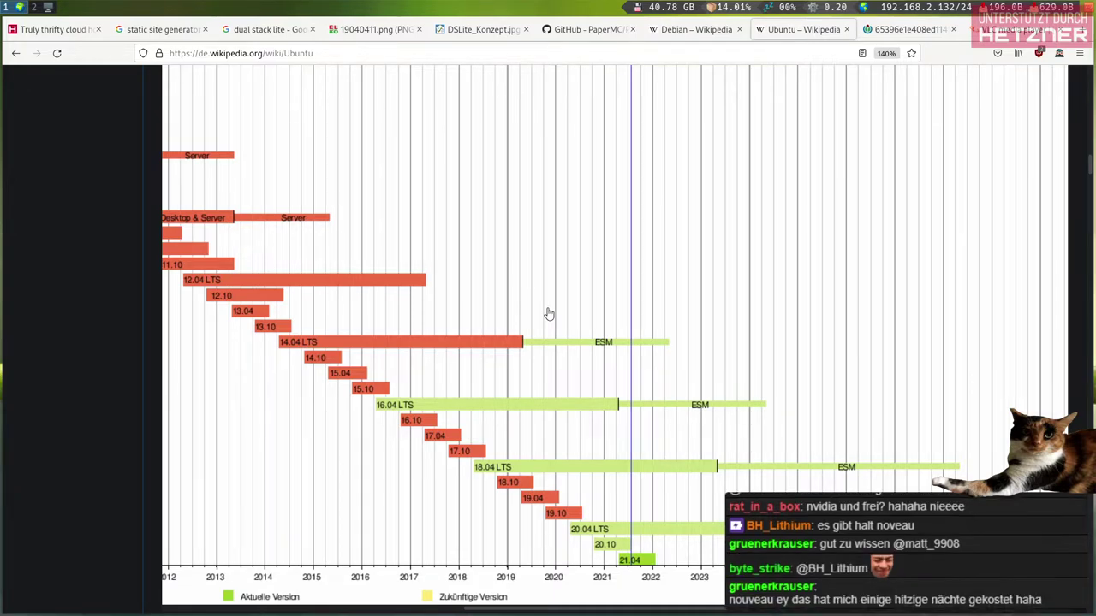
click(364, 52)
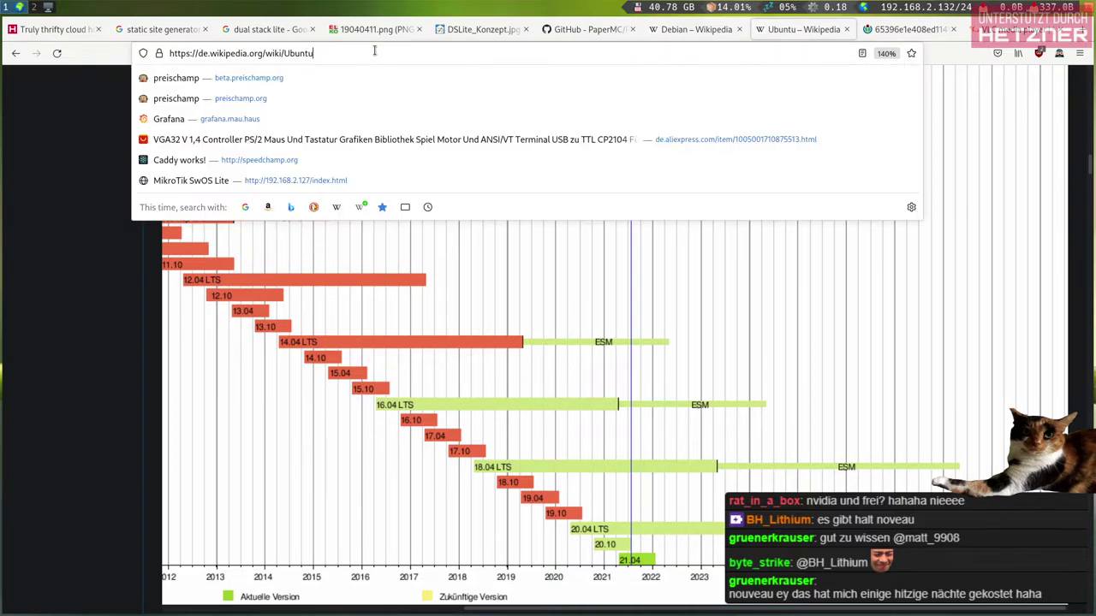
click(65, 352)
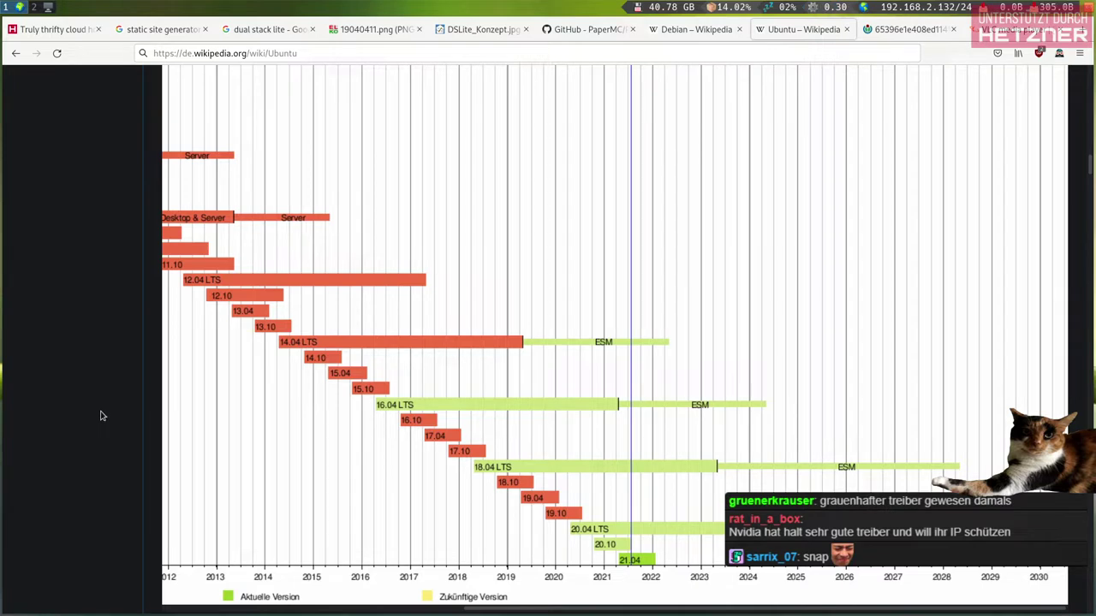
Search the web for "snap store" in a new tab, then open the Snapcraft store page and accept all its cookies
key(ctrl+t)
text(nspa)
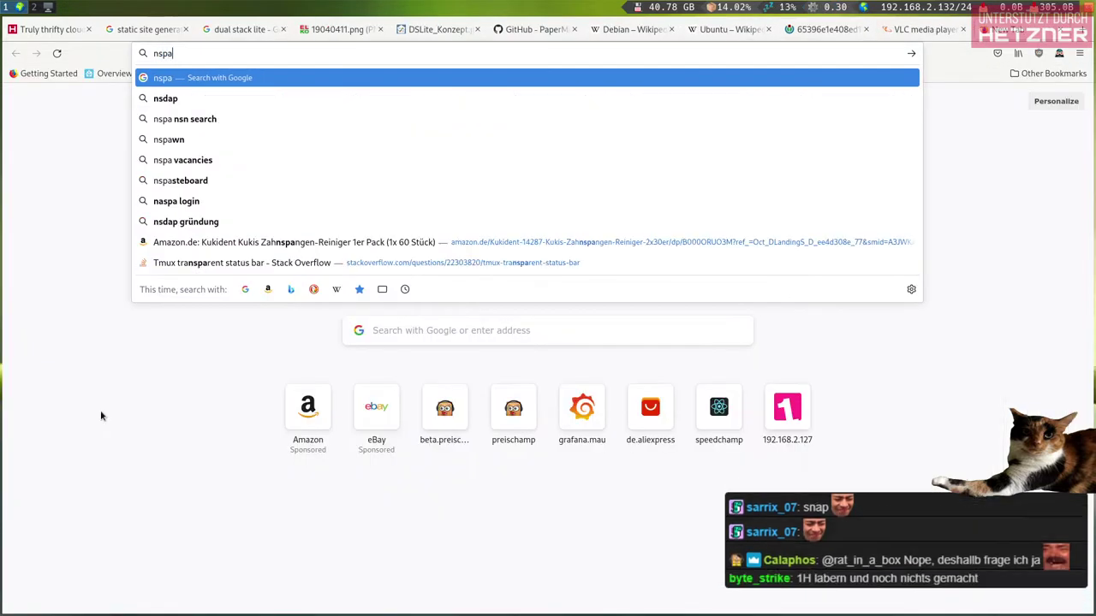
key(BackSpace)
key(BackSpace)
key(BackSpace)
key(BackSpace)
text(snap store)
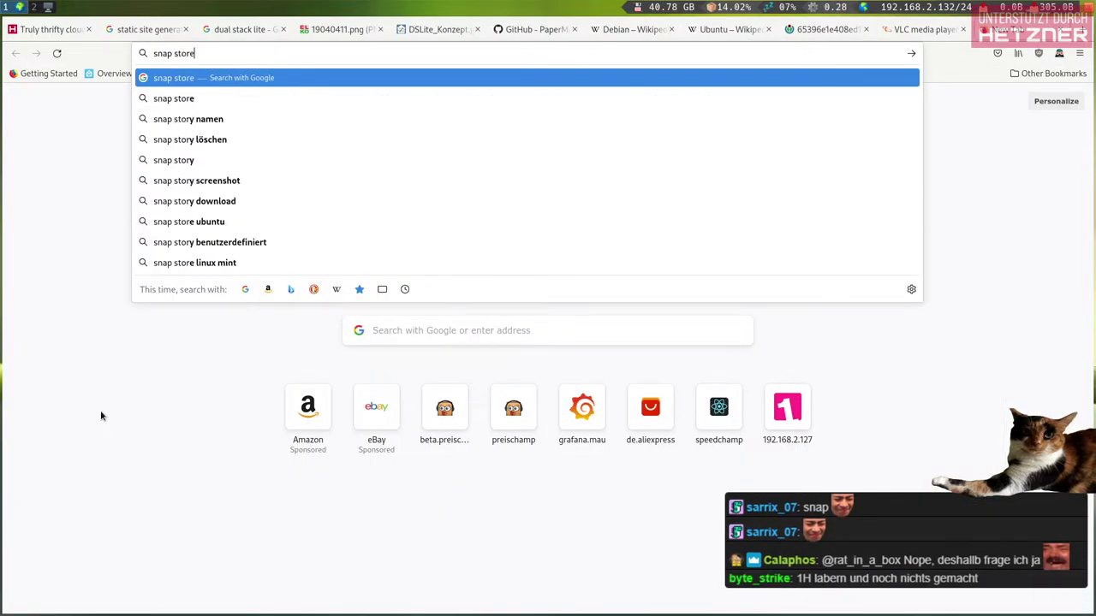
key(Return)
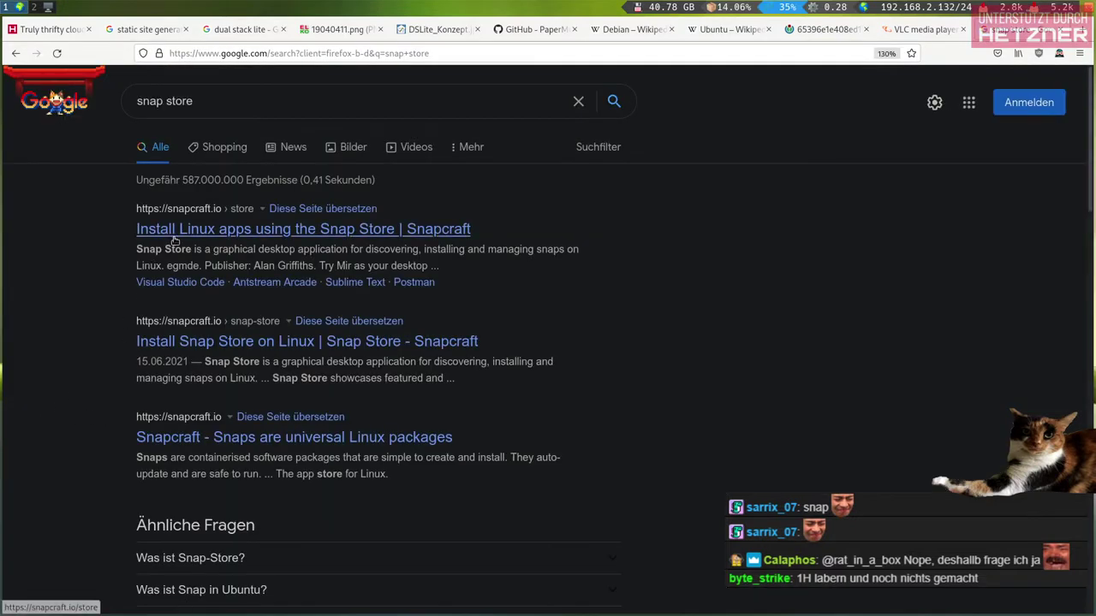
click(182, 229)
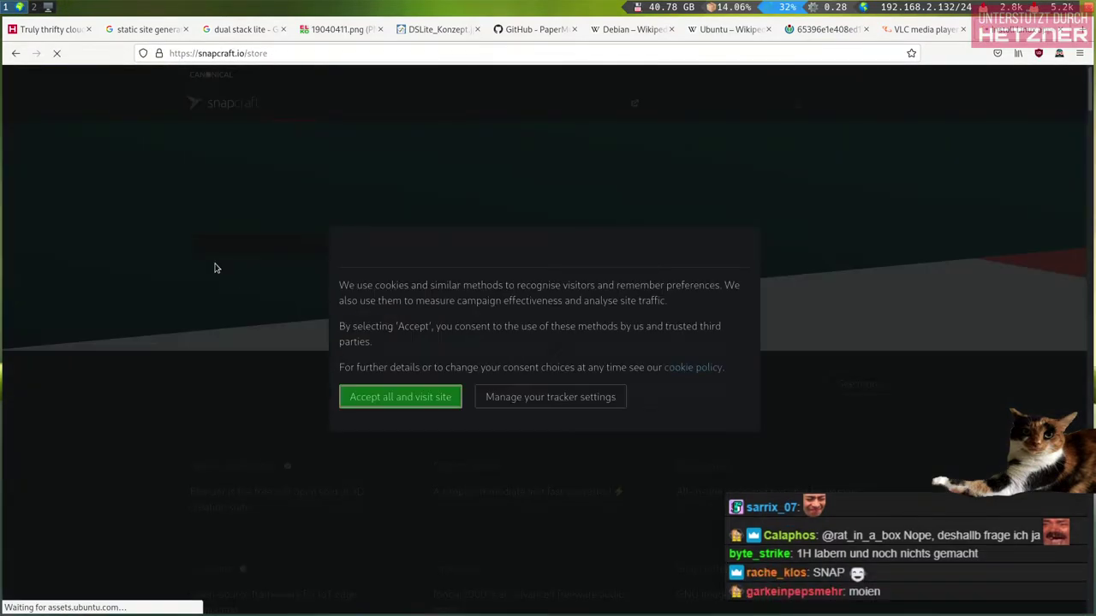
click(411, 396)
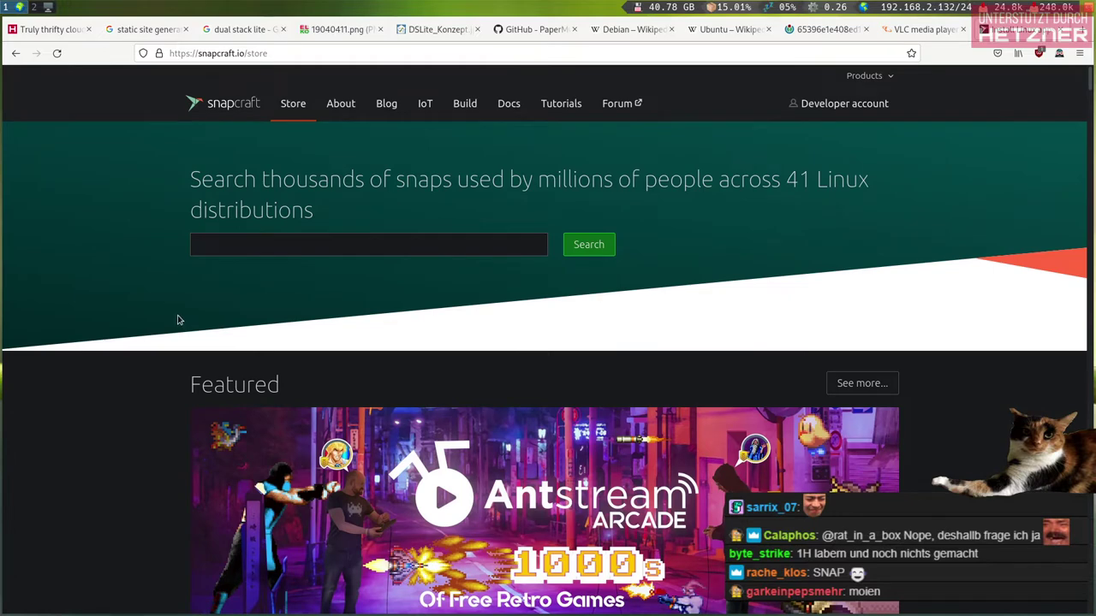
click(304, 53)
text(1)
click(167, 278)
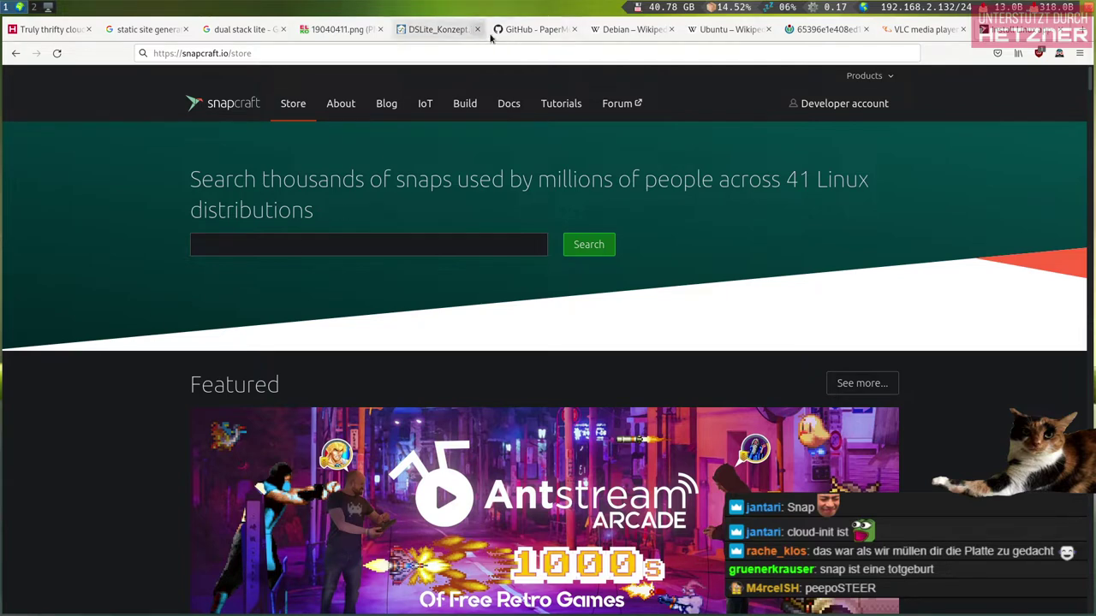
Alternate between the Debian version table, the Ubuntu release timeline and the Snapcraft store page to compare the distributions
click(628, 33)
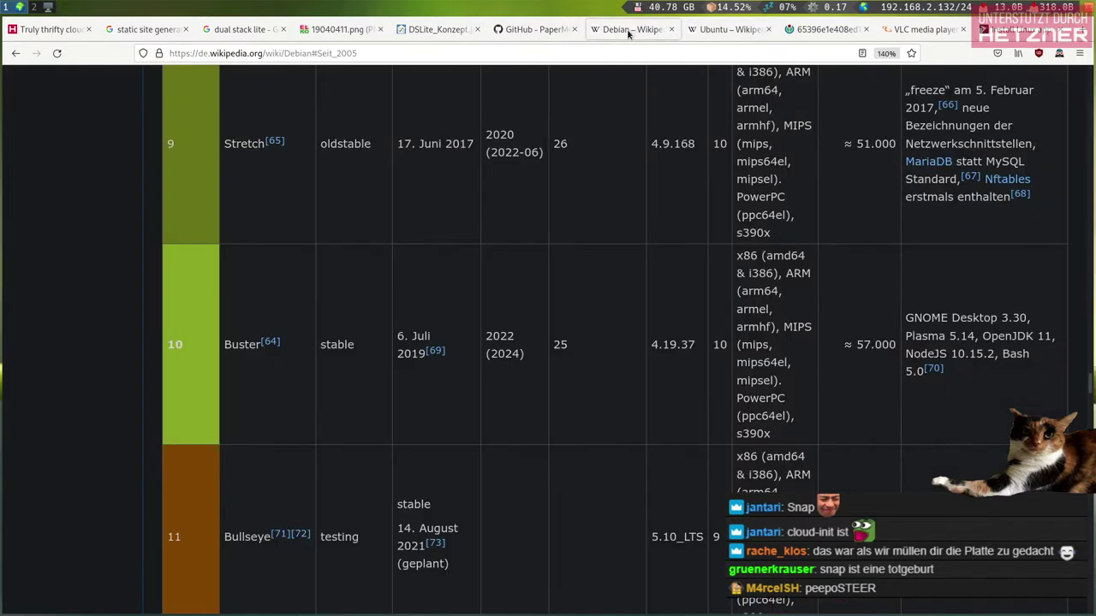
click(726, 32)
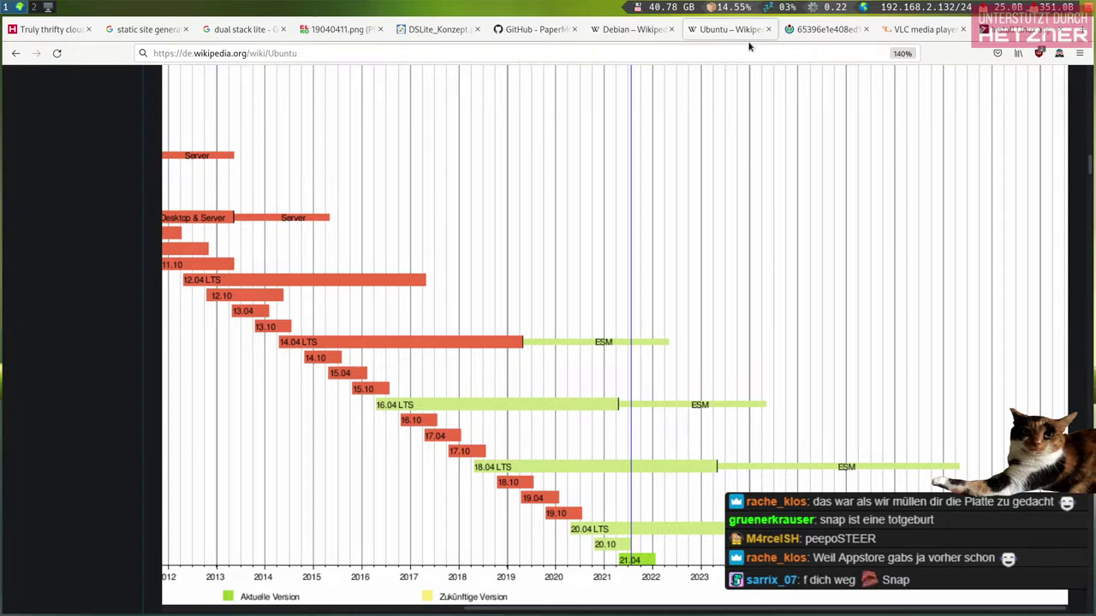
click(851, 31)
key(ctrl+Tab)
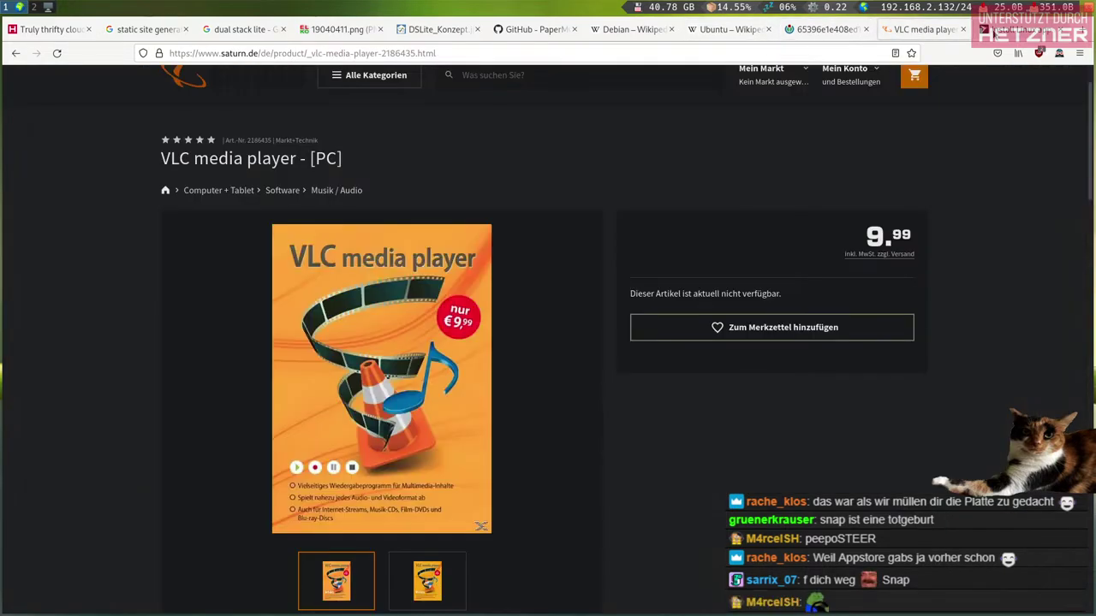
key(ctrl+Tab)
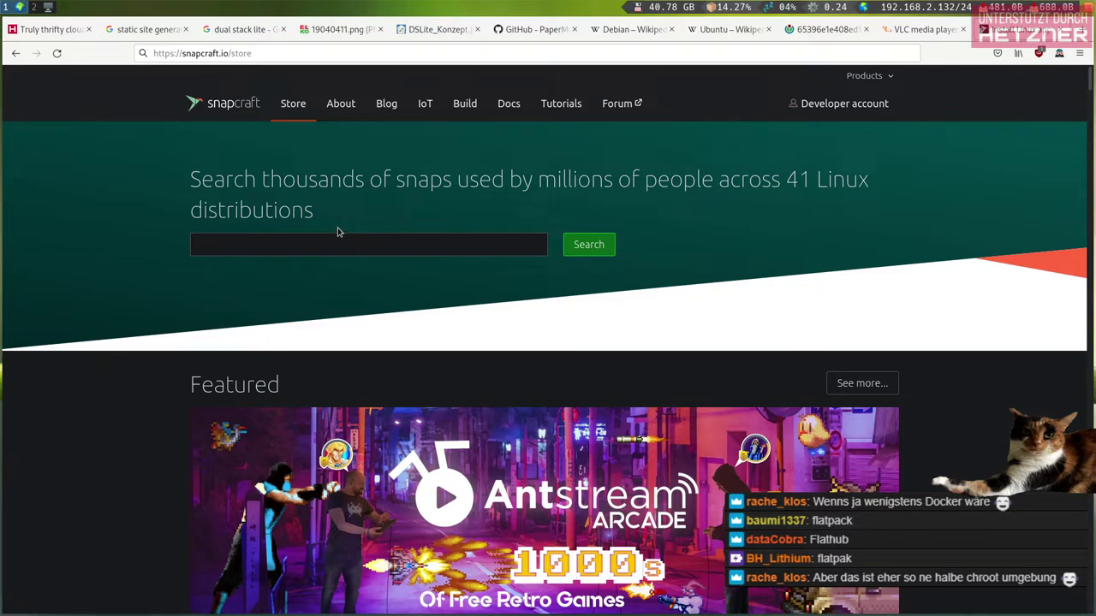
click(727, 29)
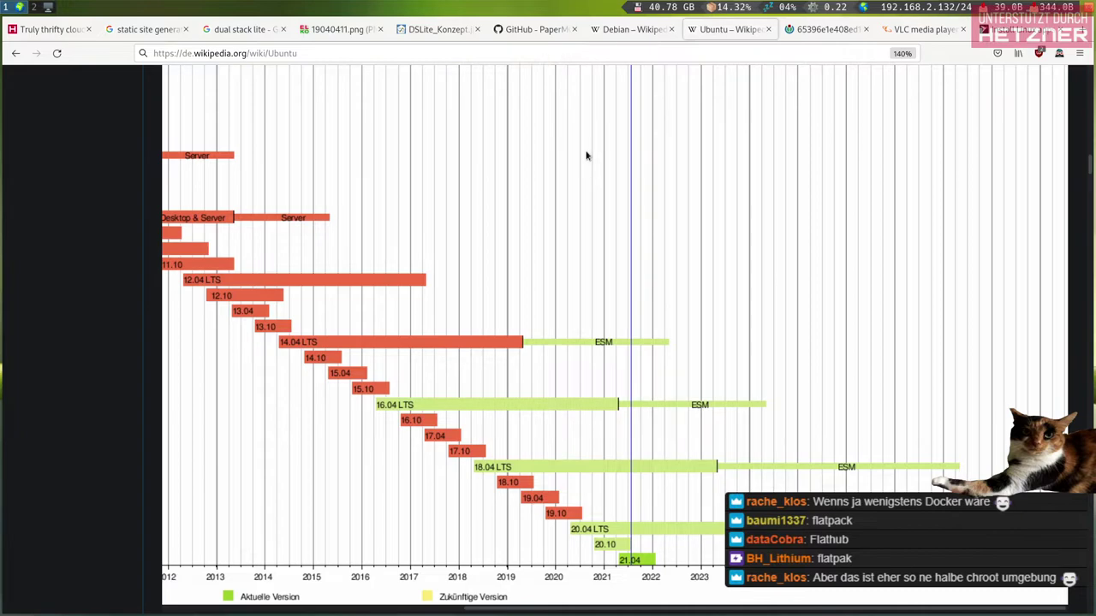
click(647, 29)
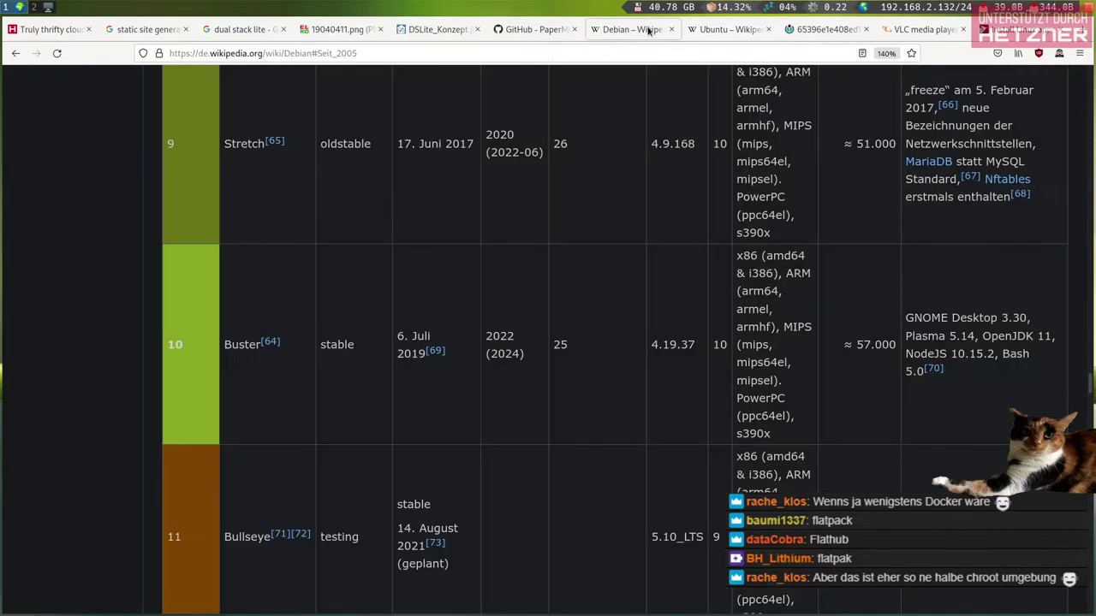
click(719, 31)
click(818, 30)
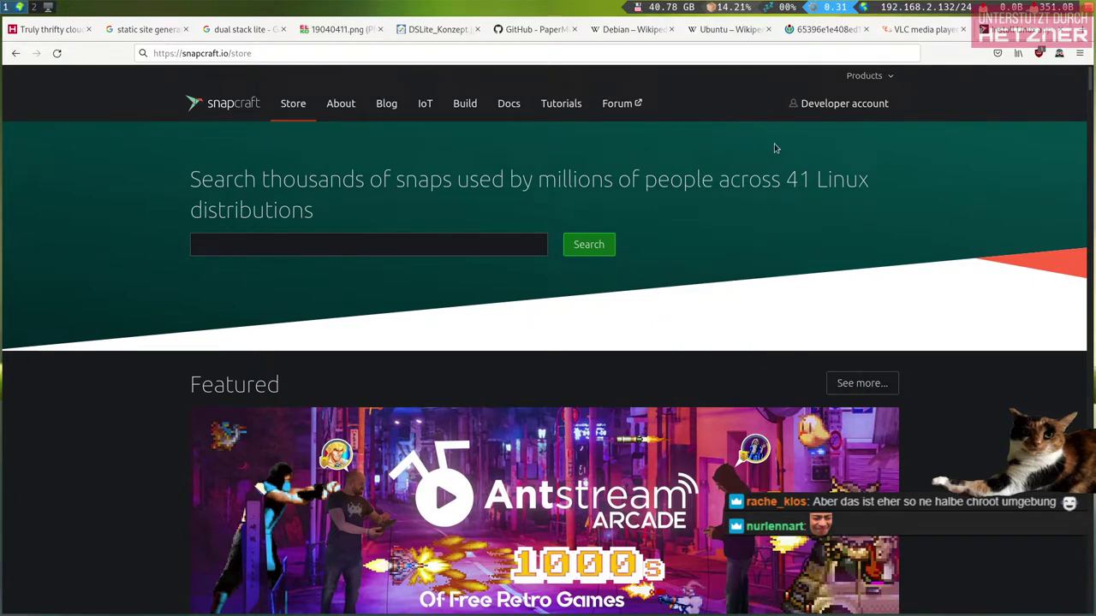
click(721, 38)
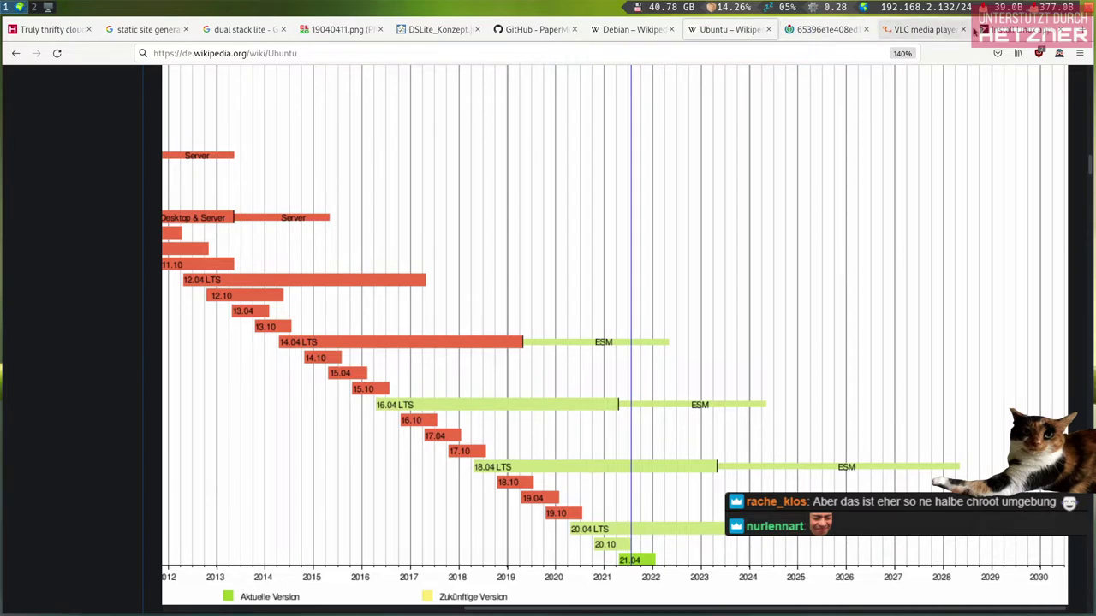
click(1006, 31)
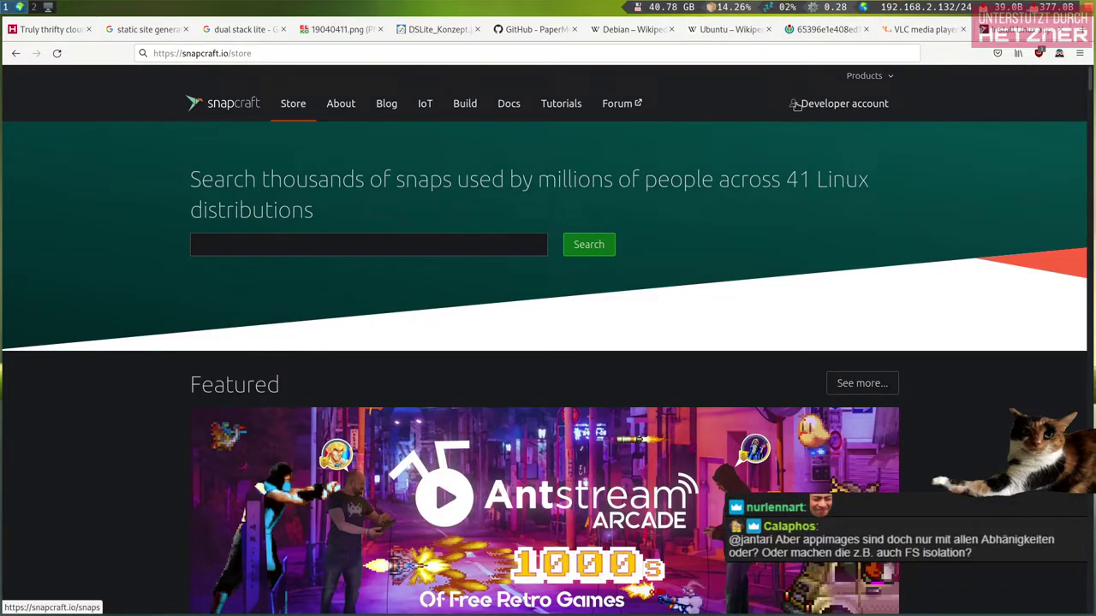
click(737, 29)
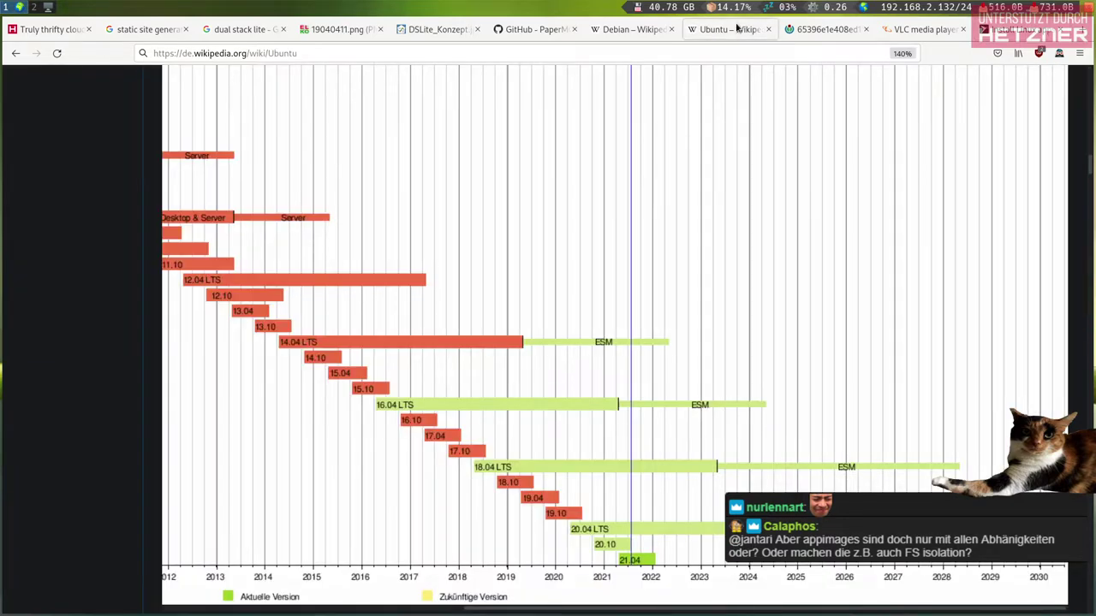
scroll(719, 26, down, 1)
scroll(715, 34, up, 1)
double_click(730, 52)
text(Ubuntu)
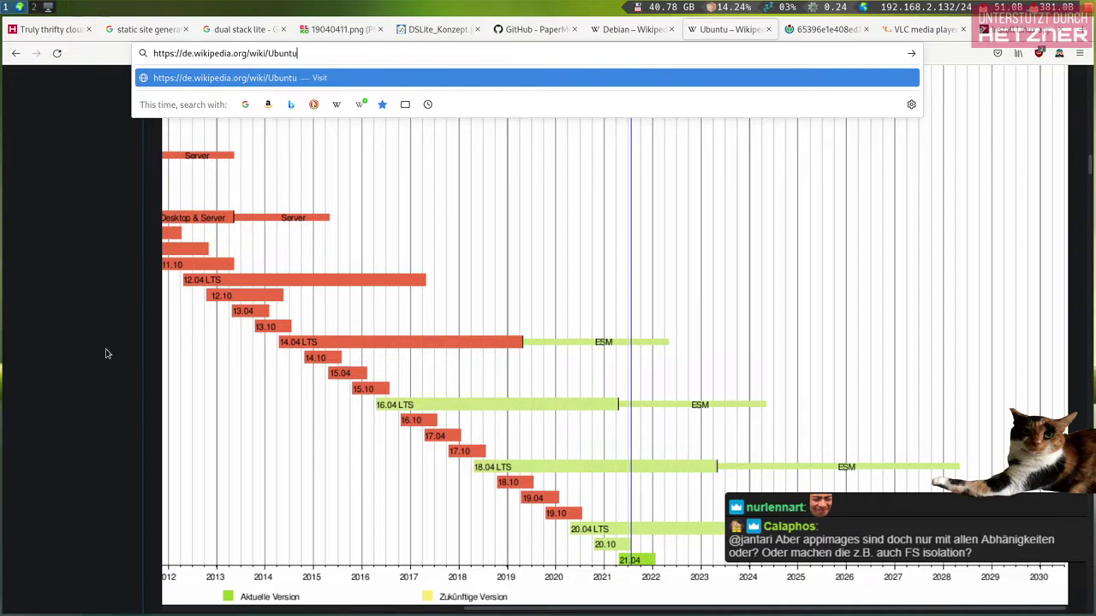
click(70, 359)
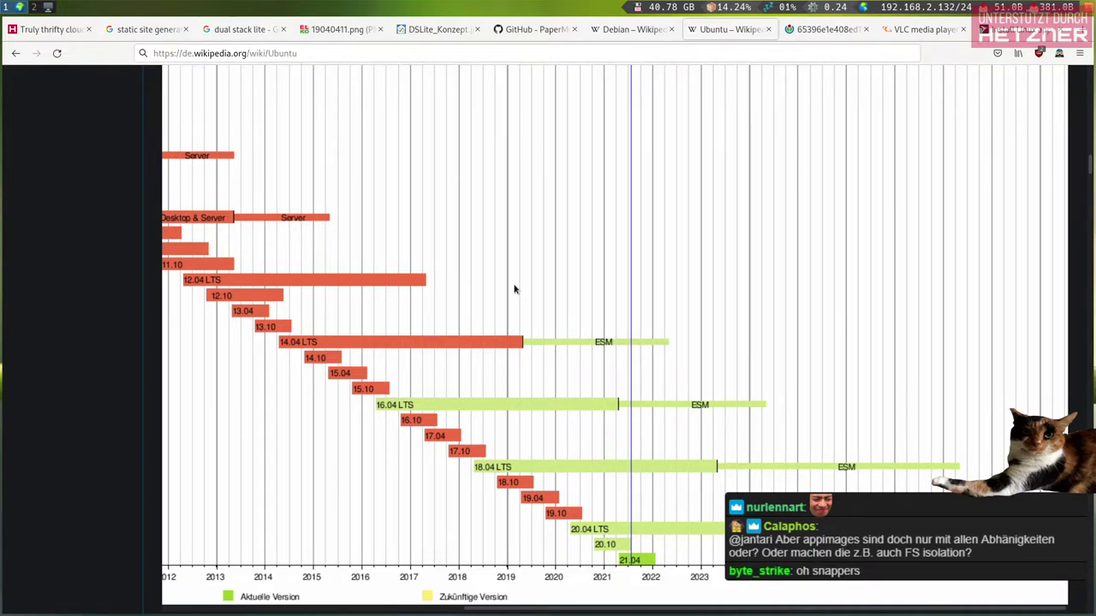
click(1019, 30)
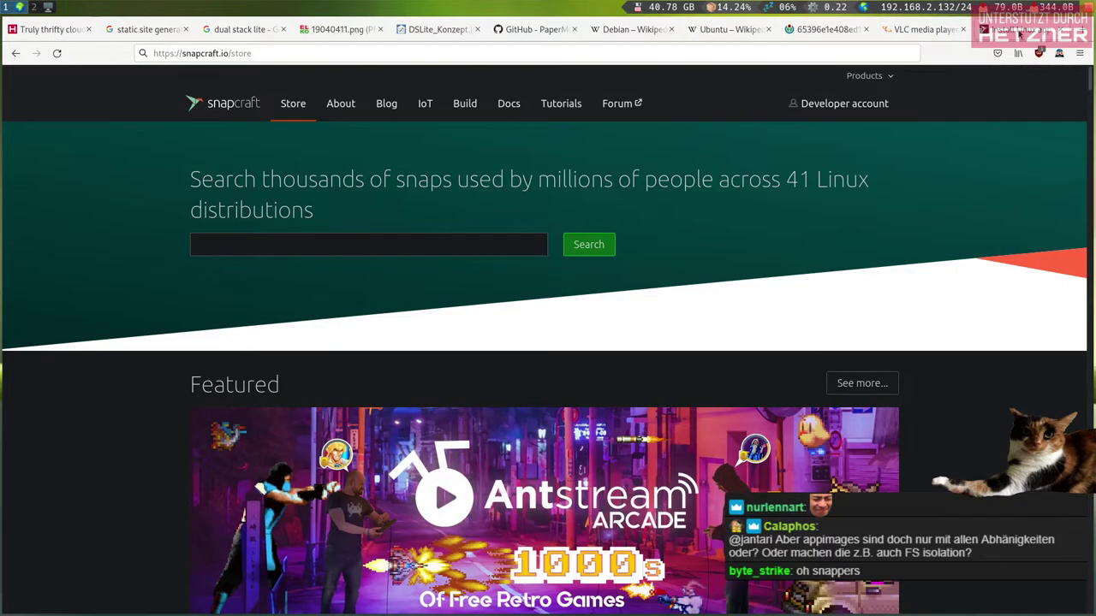
click(428, 49)
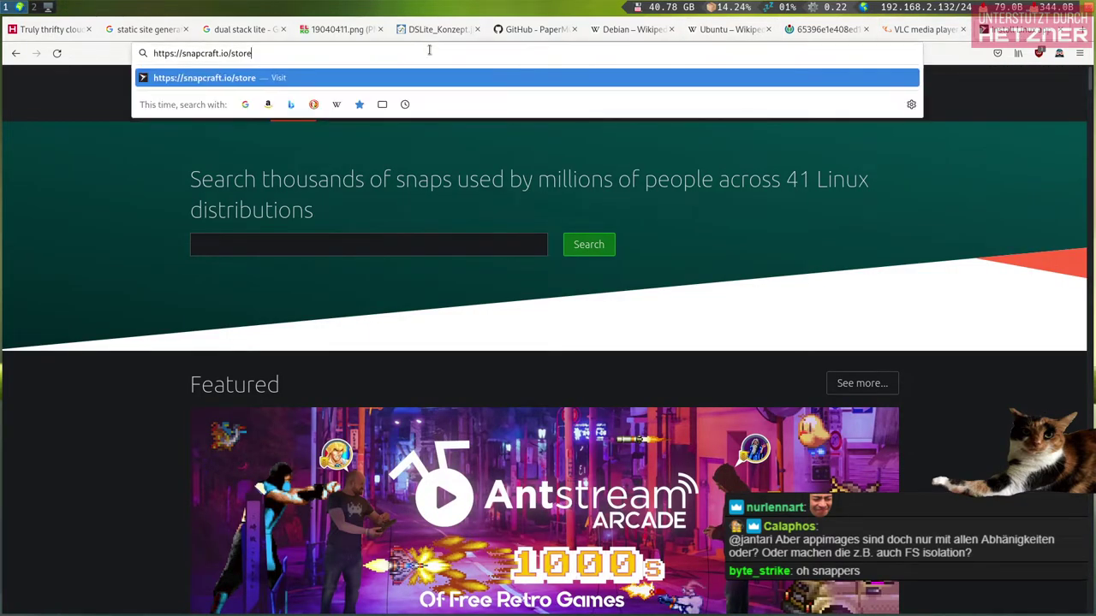
text(1)
key(BackSpace)
click(195, 214)
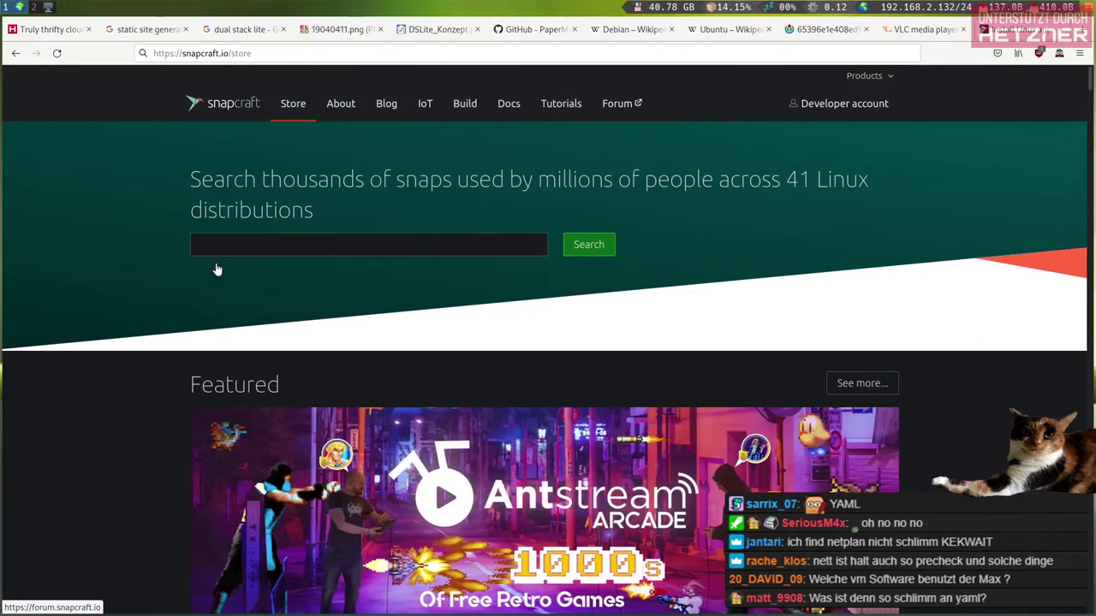
click(336, 53)
click(336, 53)
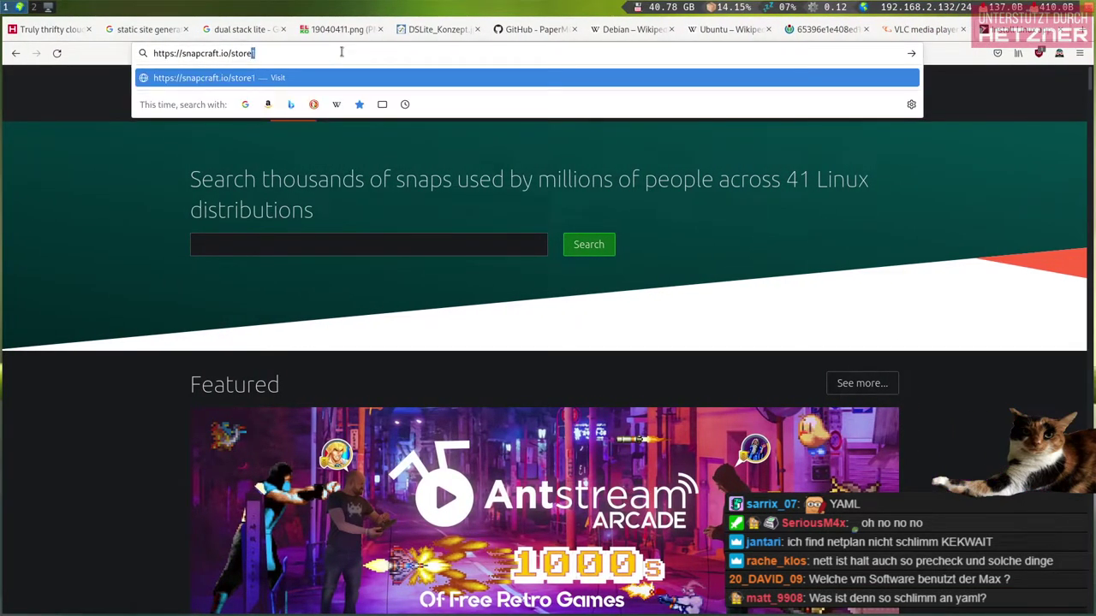
drag(343, 195, 218, 168)
click(219, 167)
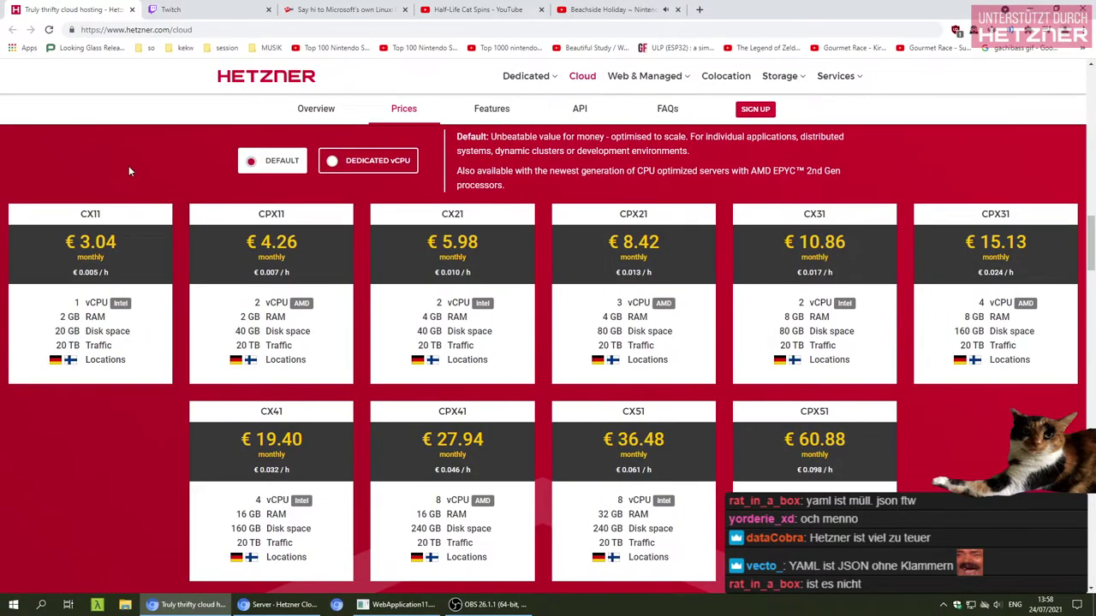
Open preischamp.org in a new tab and reload it to view the hardware and console availability overview
click(208, 29)
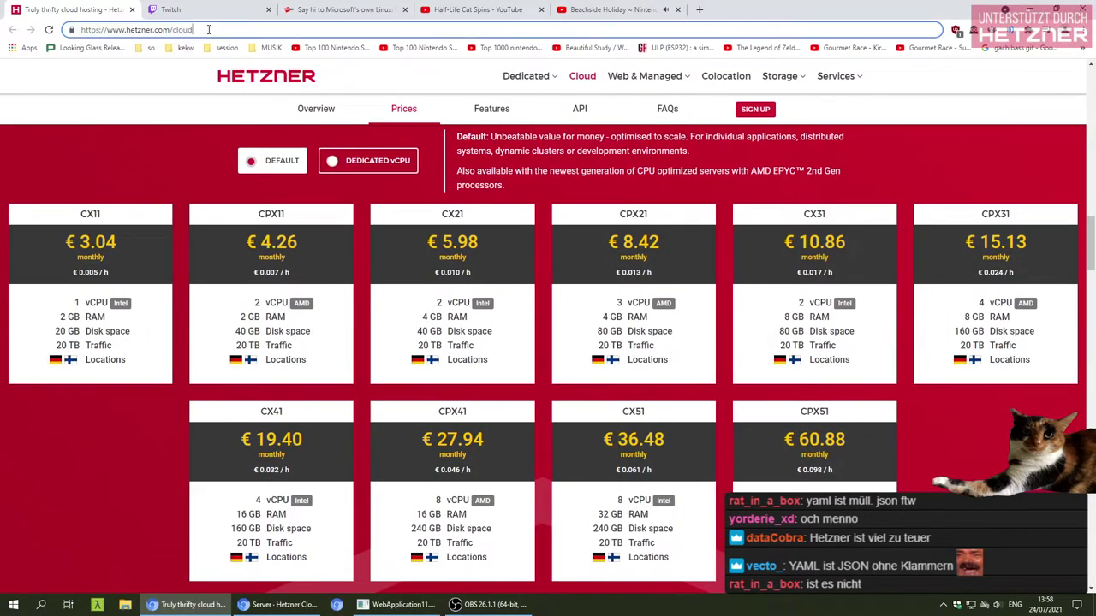
click(143, 175)
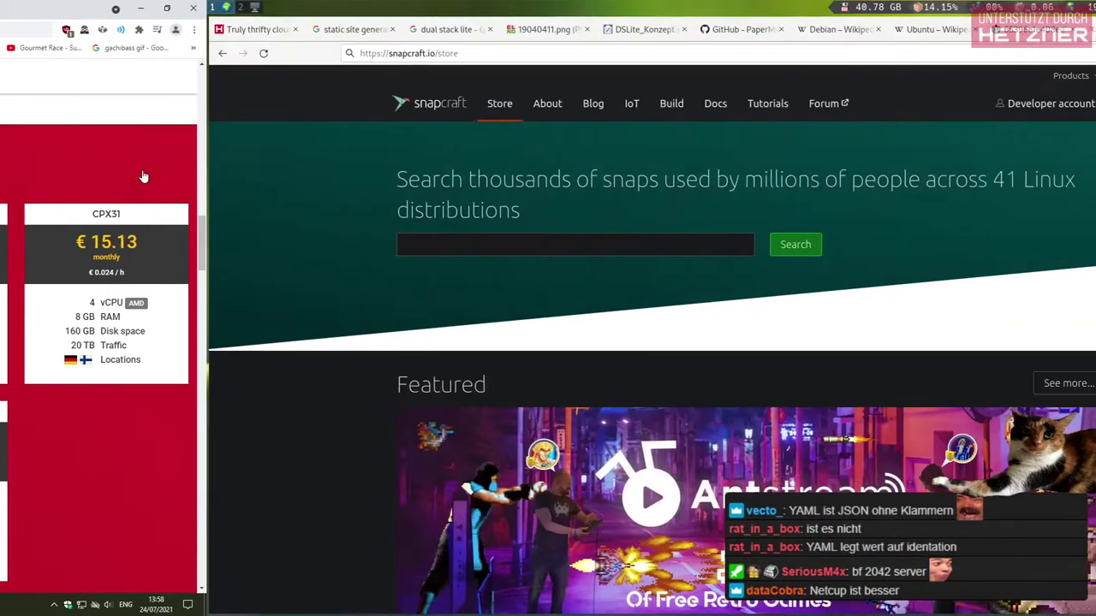
key(ctrl+t)
text(preischamp.org)
key(Return)
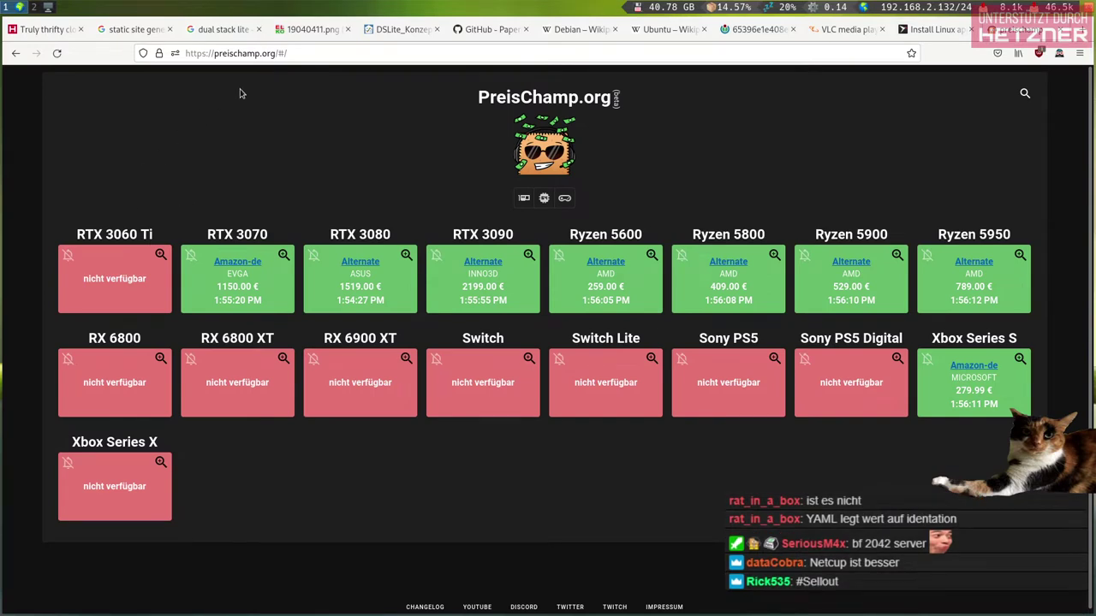
click(322, 53)
key(BackSpace)
text(/)
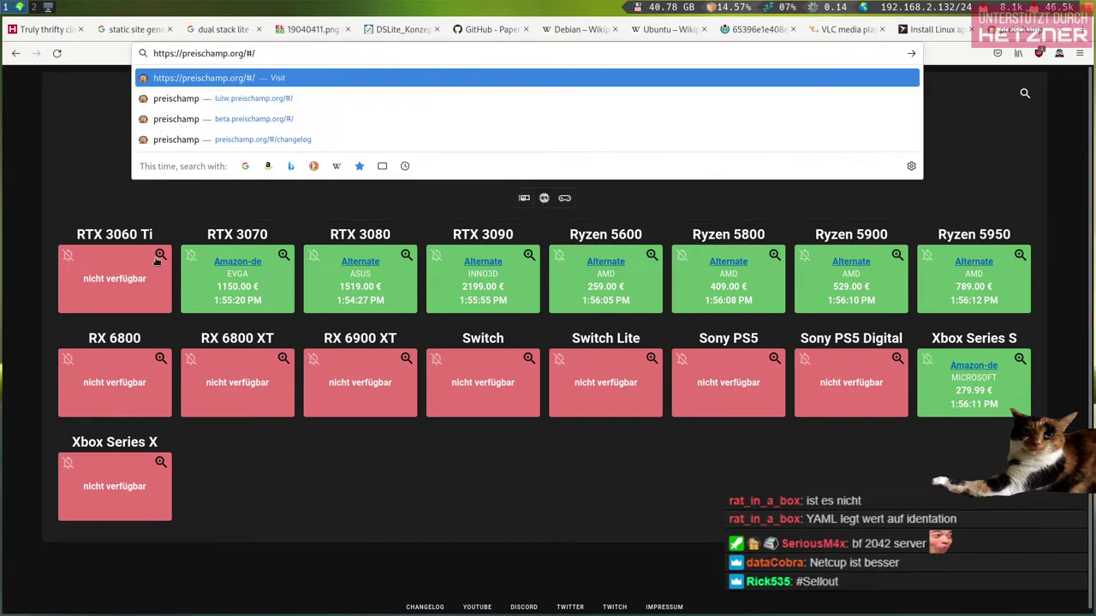
key(Return)
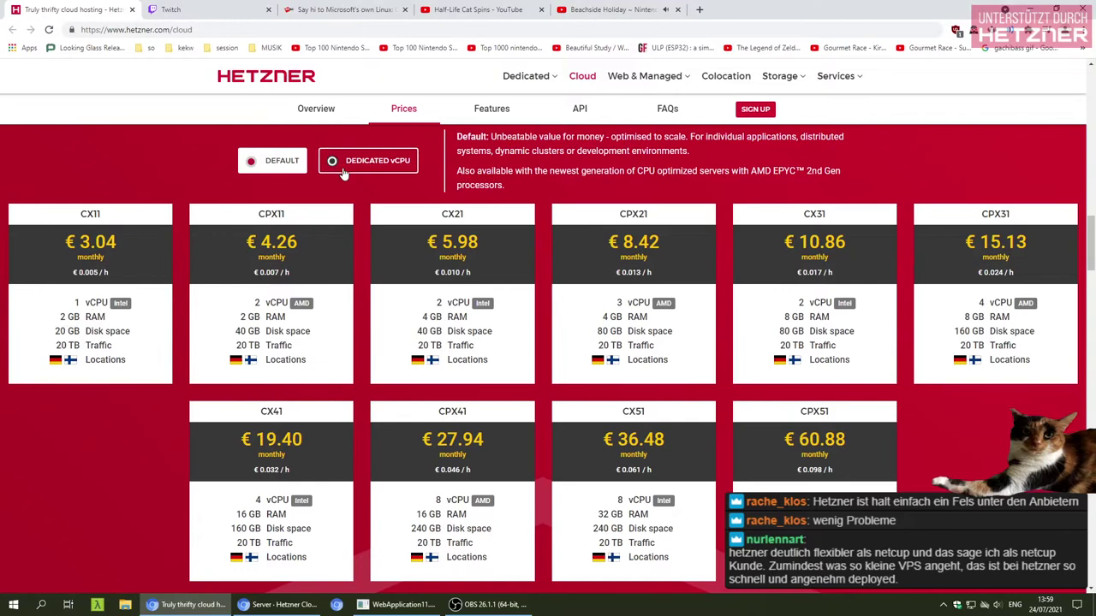
Switch the Hetzner cloud price list to dedicated vCPU instances to review their prices, then return to the default plans
click(343, 171)
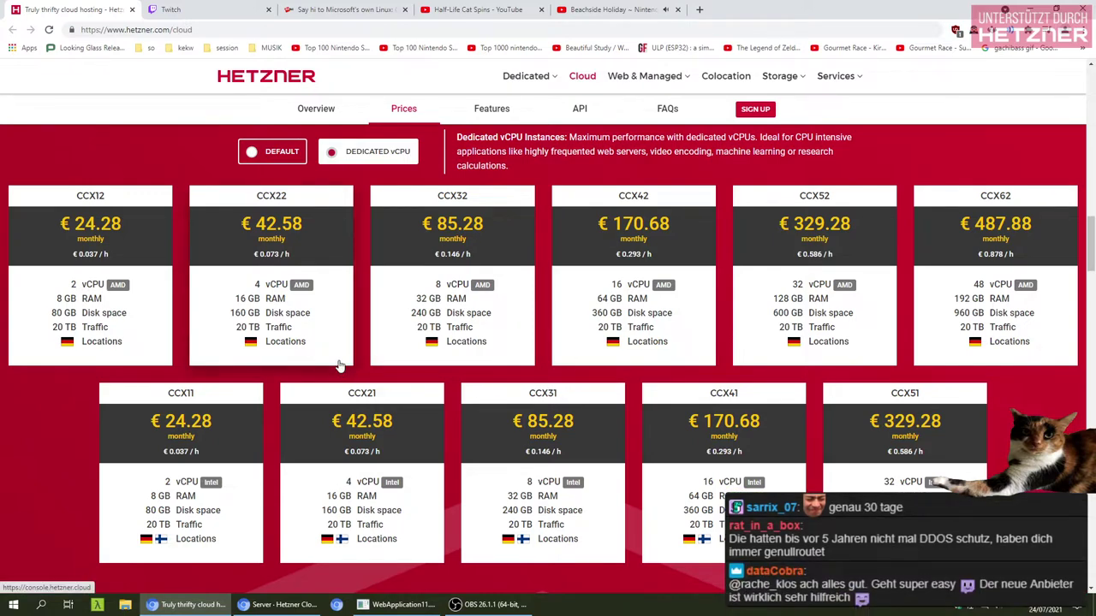
click(257, 153)
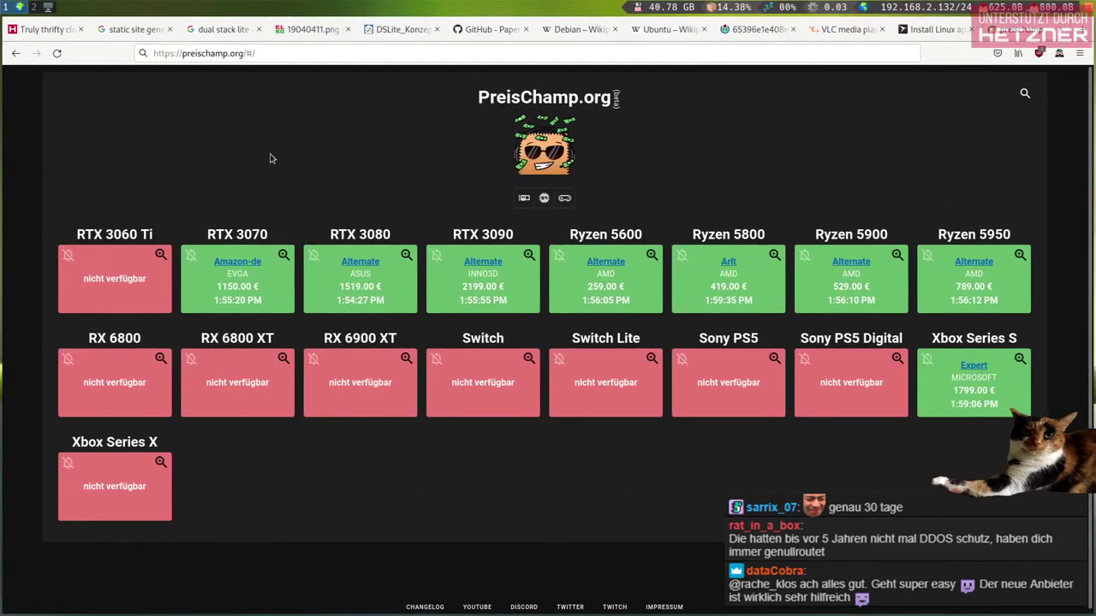
click(338, 52)
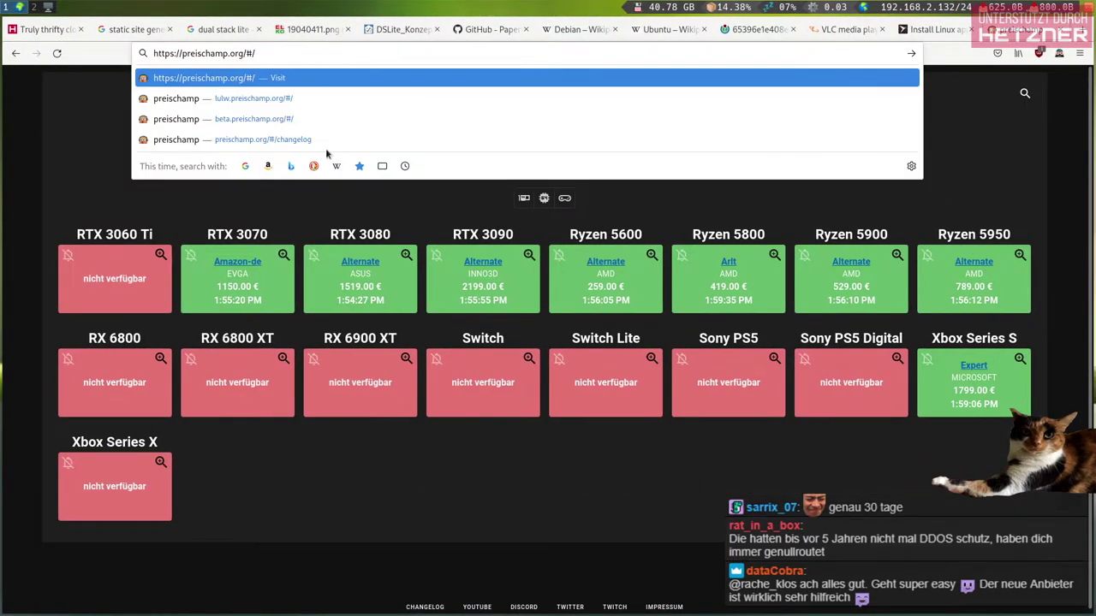
key(Return)
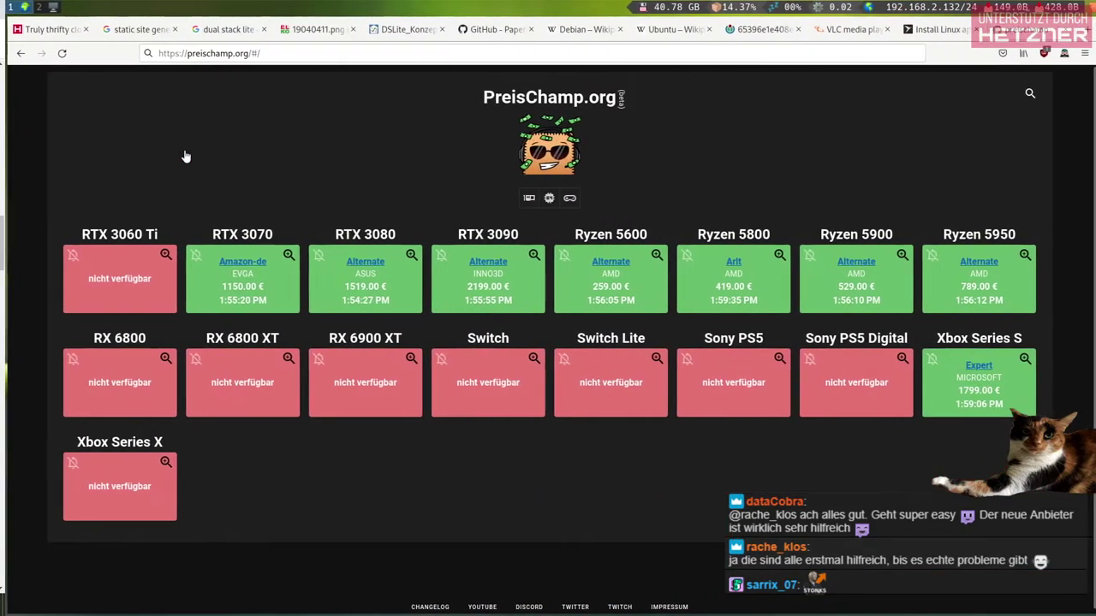
click(282, 54)
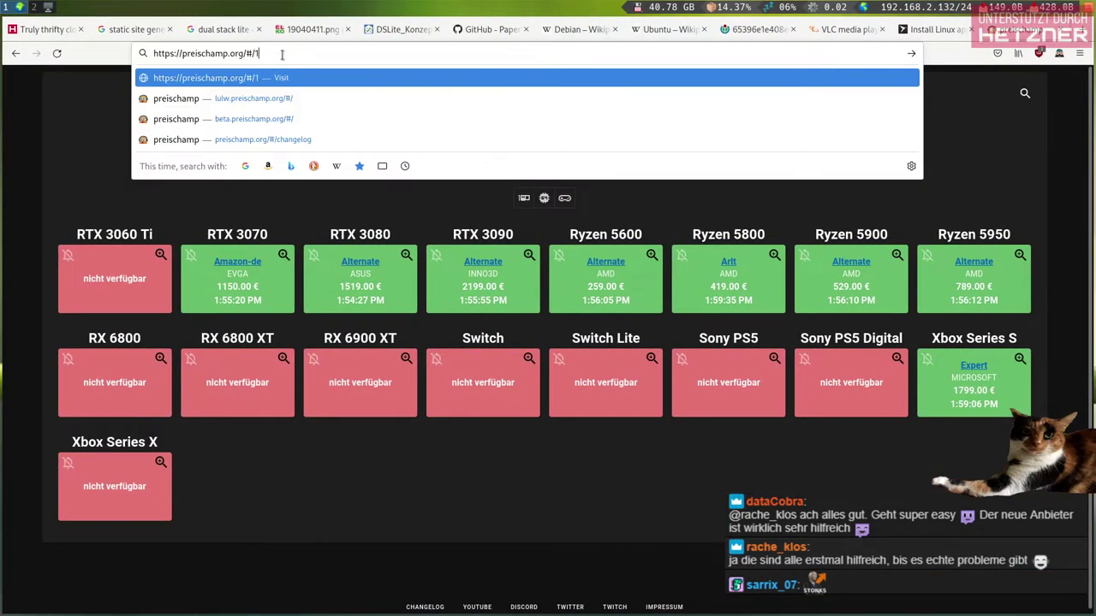
click(47, 190)
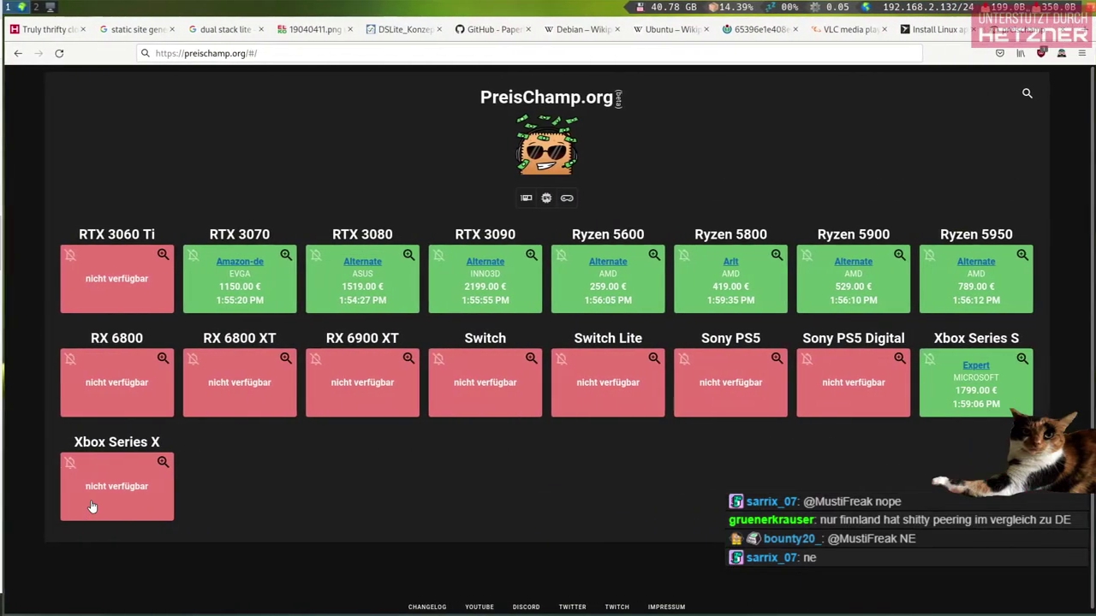
Return from PreisChamp to the Snapcraft store page at snapcraft.io/store
click(362, 52)
text(https://snapcraft.io/store)
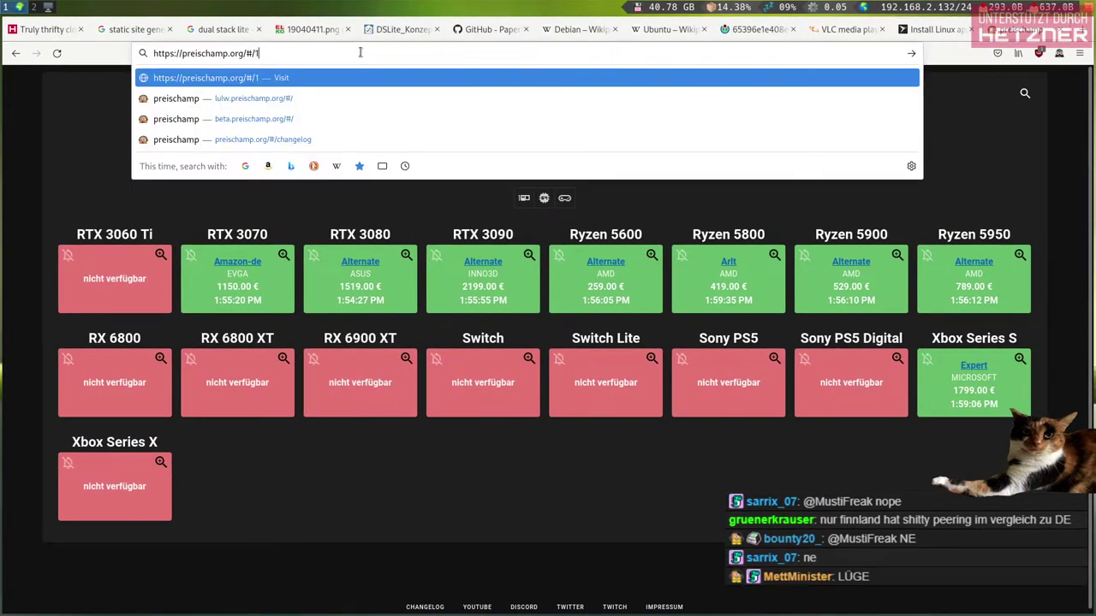
key(Return)
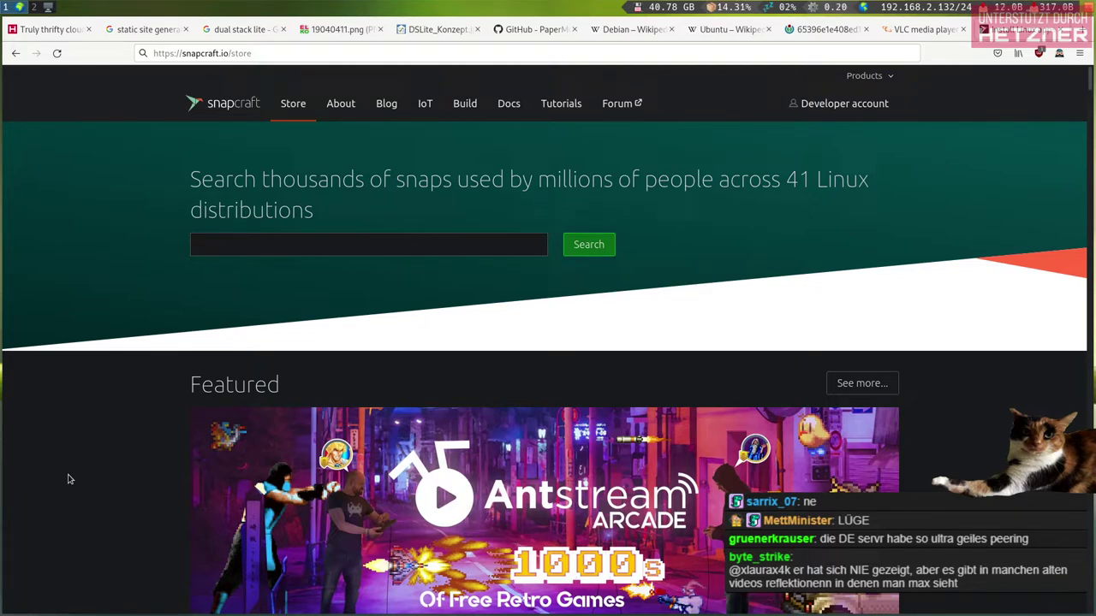
key(alt+Tab)
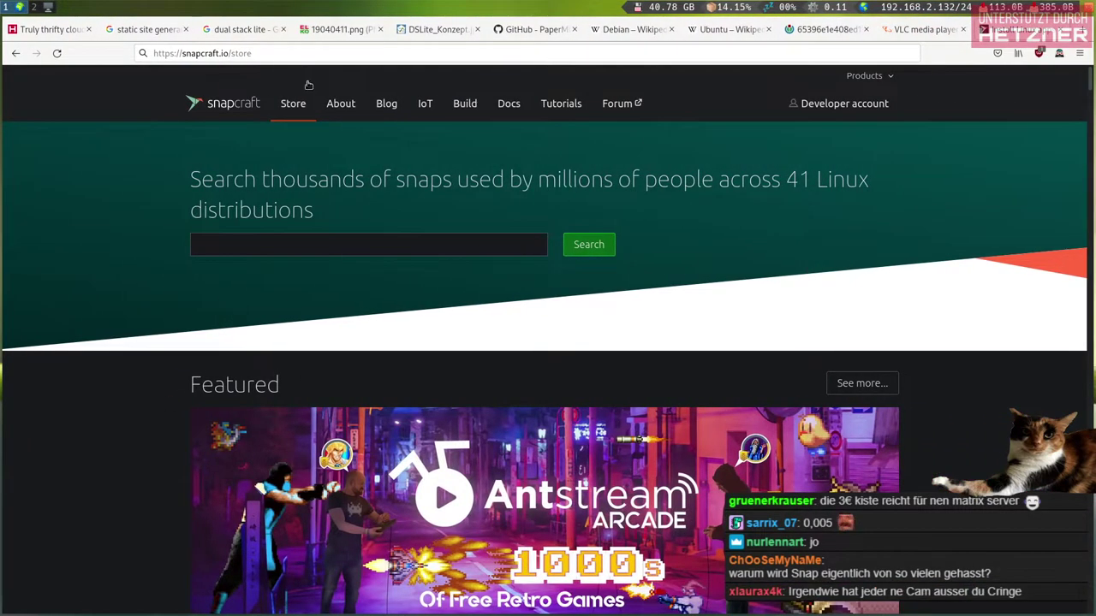
Highlight words of the headline about snaps across Linux distributions on the Snapcraft store page
click(333, 53)
click(333, 55)
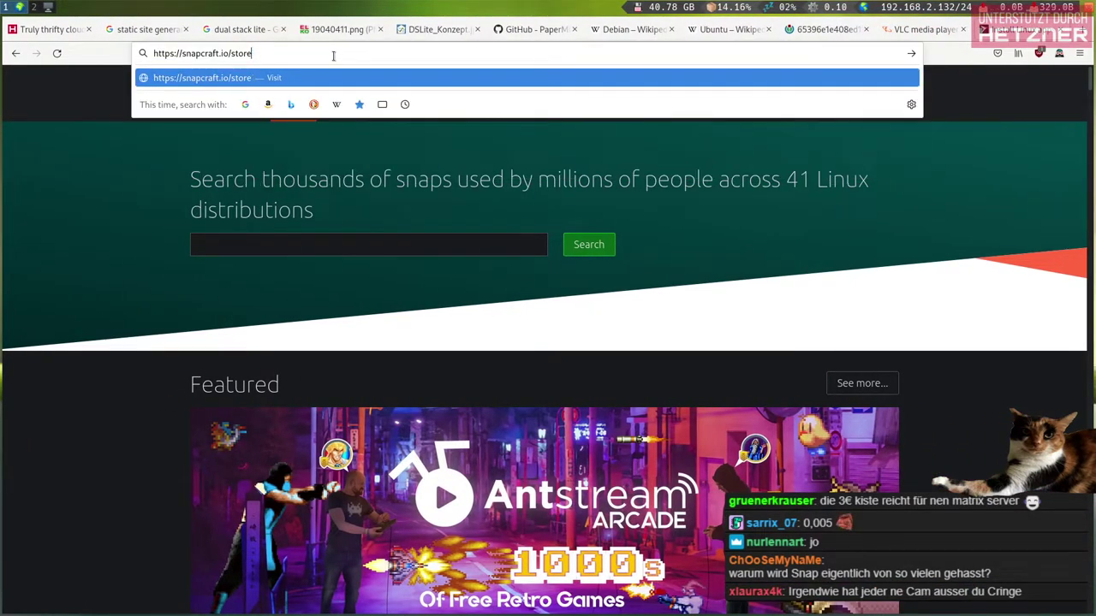
drag(332, 202, 192, 159)
triple_click(193, 172)
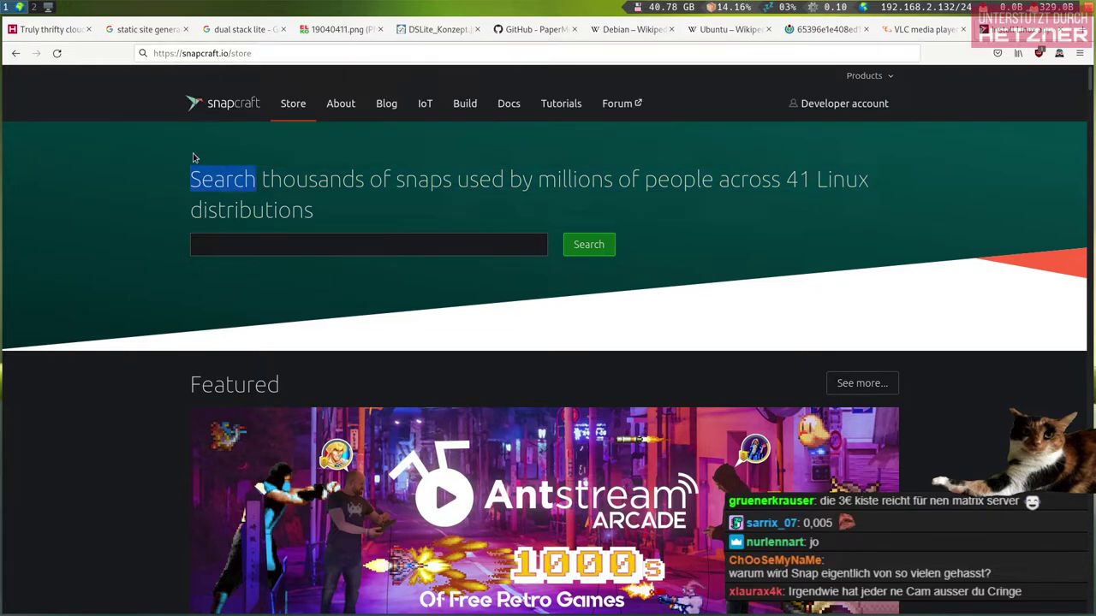
drag(334, 215, 196, 179)
click(195, 179)
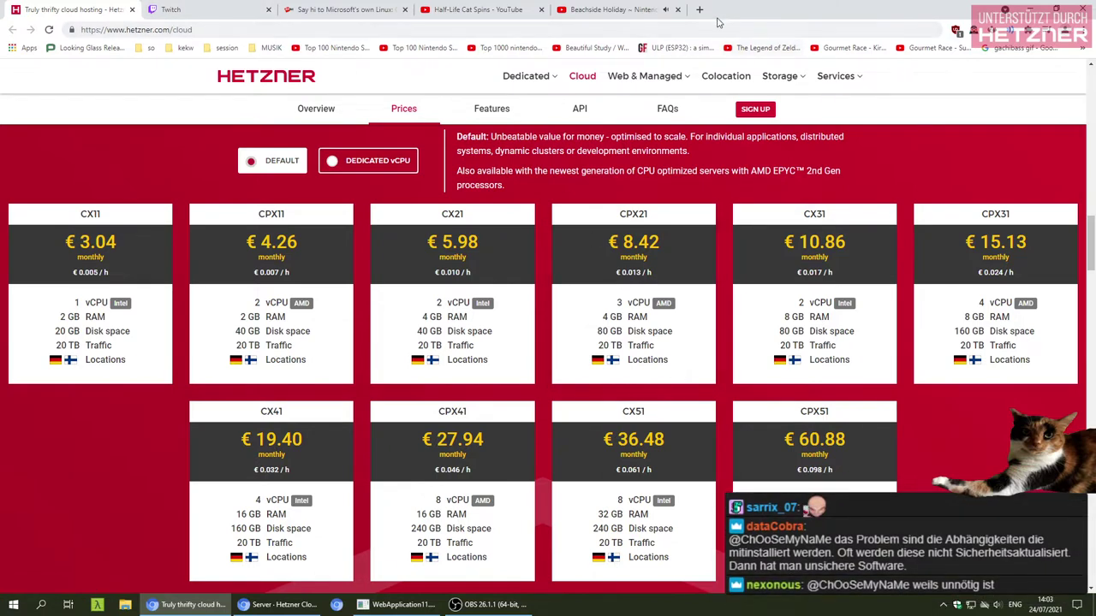
Return to the Hetzner cloud page, set the VAT country to Germany and view the default plan prices
key(ctrl+t)
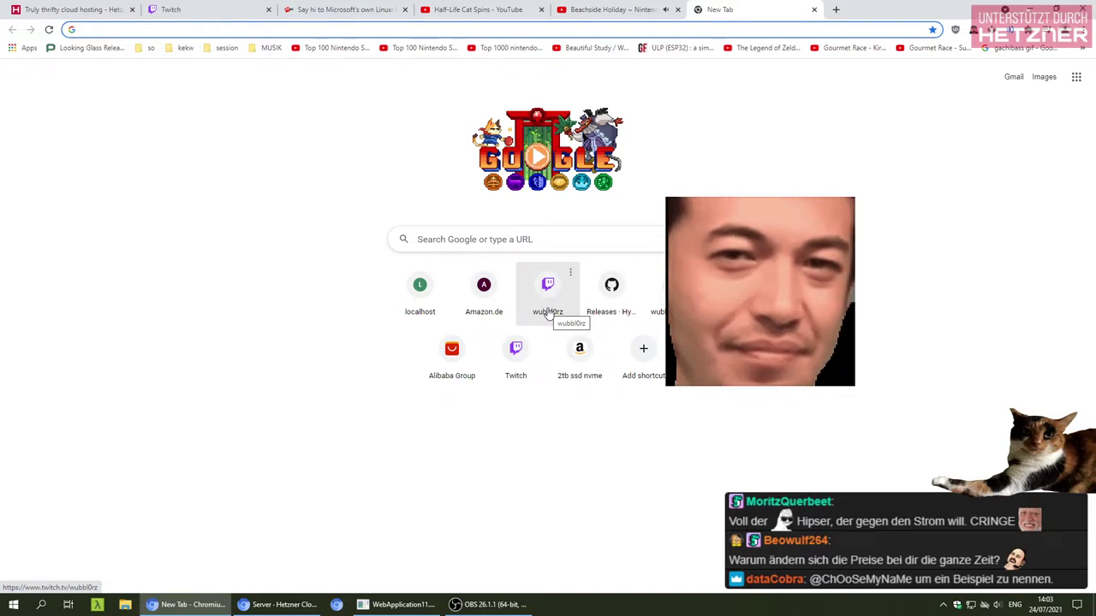
key(ctrl+Tab)
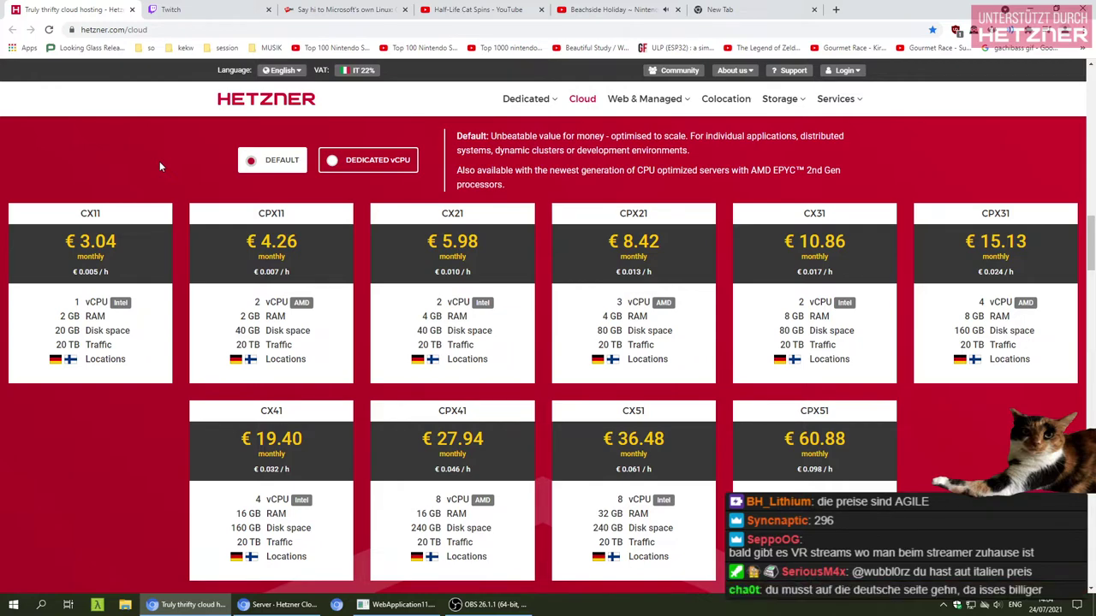
click(355, 71)
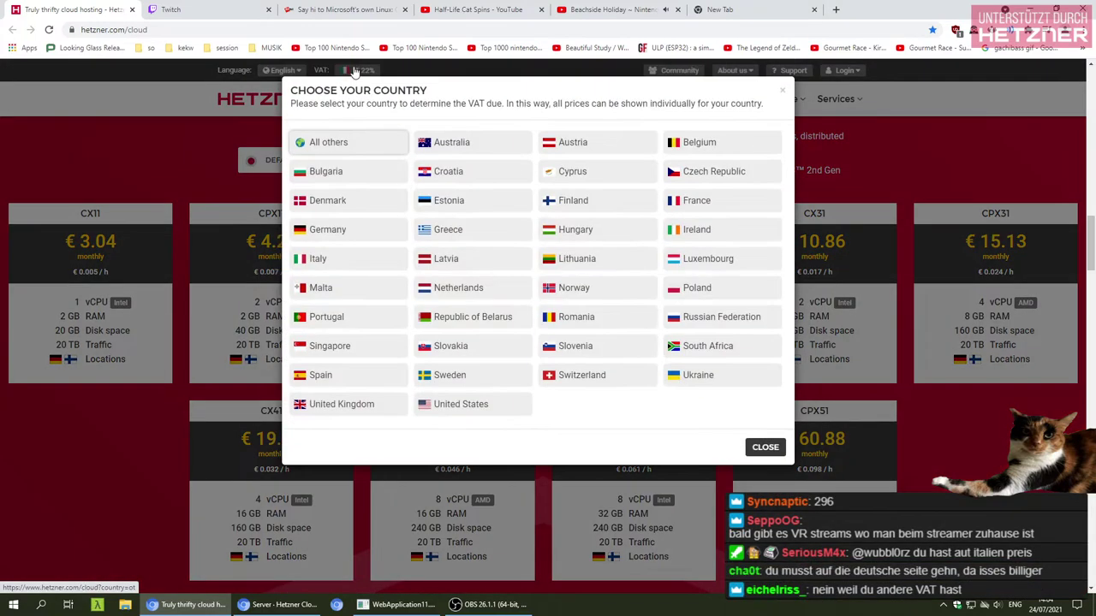
click(334, 240)
click(403, 344)
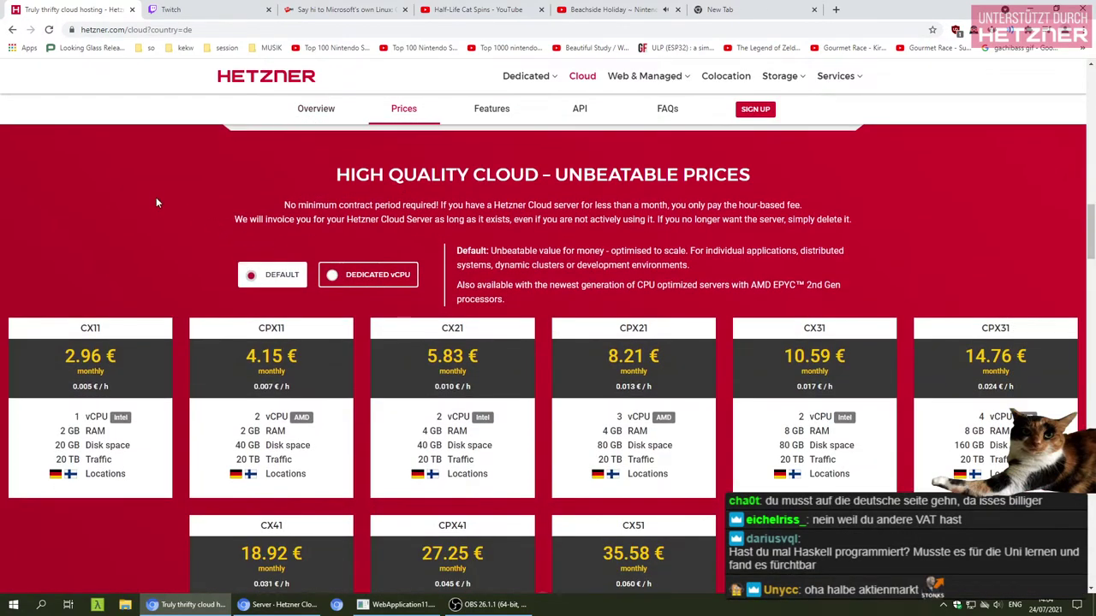
scroll(156, 197, down, 2)
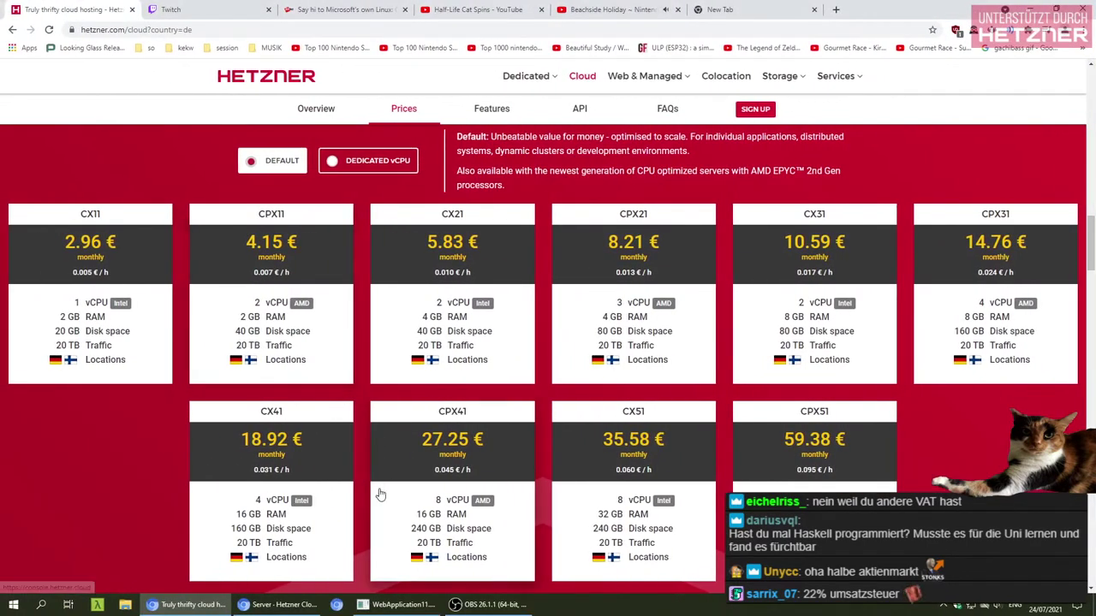
Switch to the Windows 11 virtual machine and get past its lock screen to the desktop
key(alt+Tab)
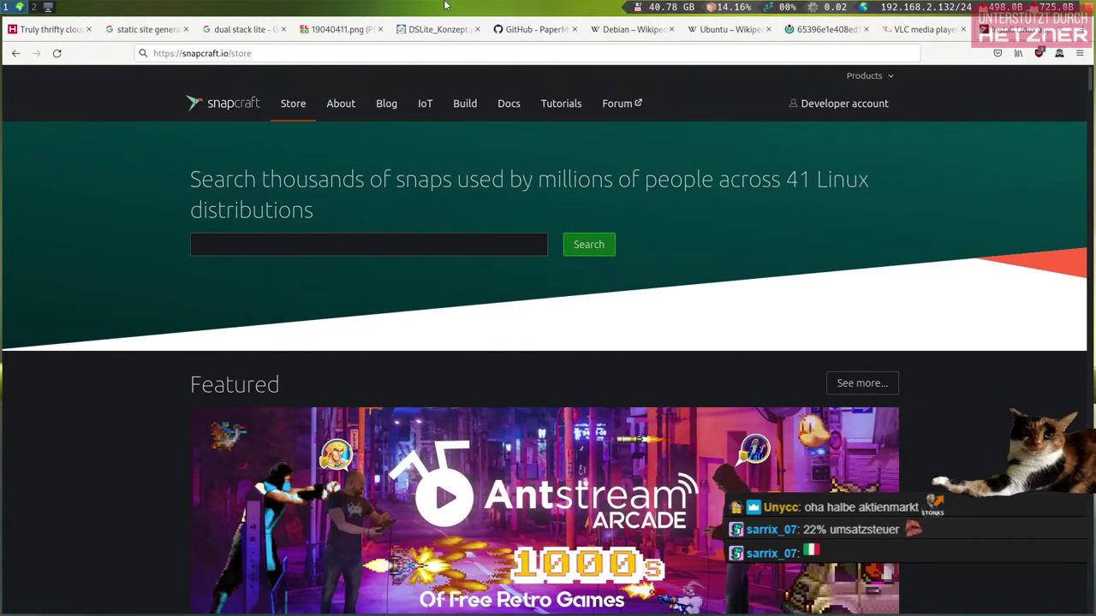
mouse_move(775, 15)
click(674, 8)
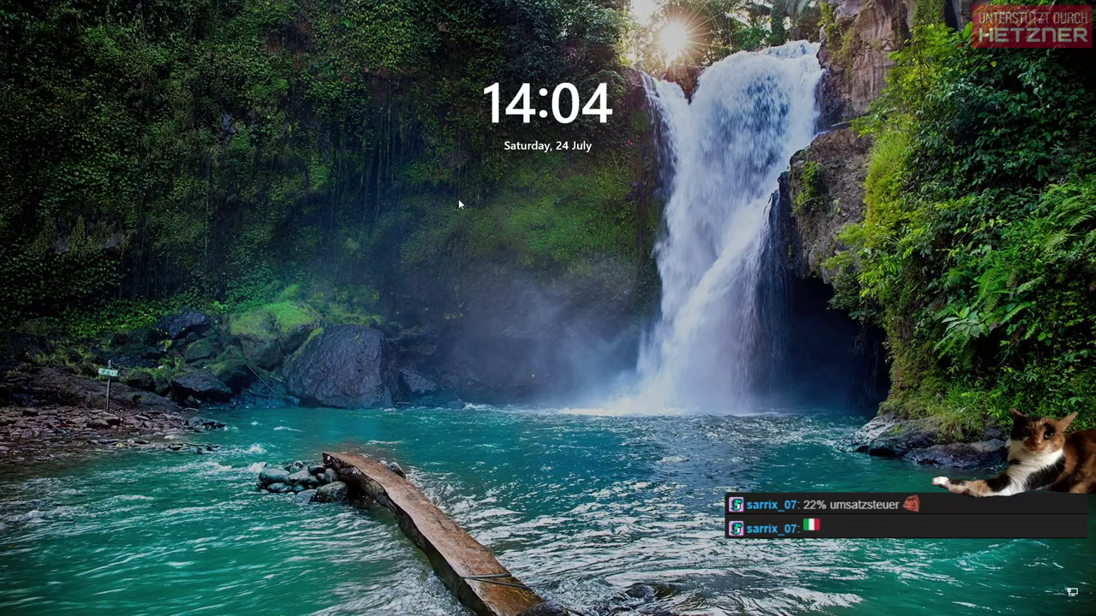
click(458, 198)
click(545, 332)
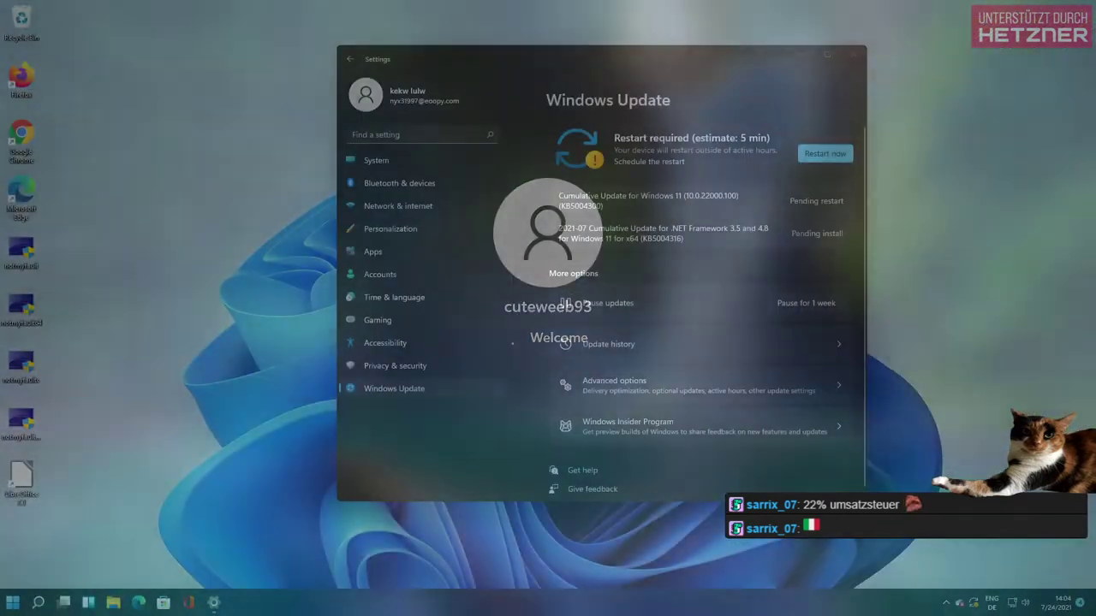
Restart the Windows 11 virtual machine for its pending updates, forcing the restart despite the open background task
click(825, 156)
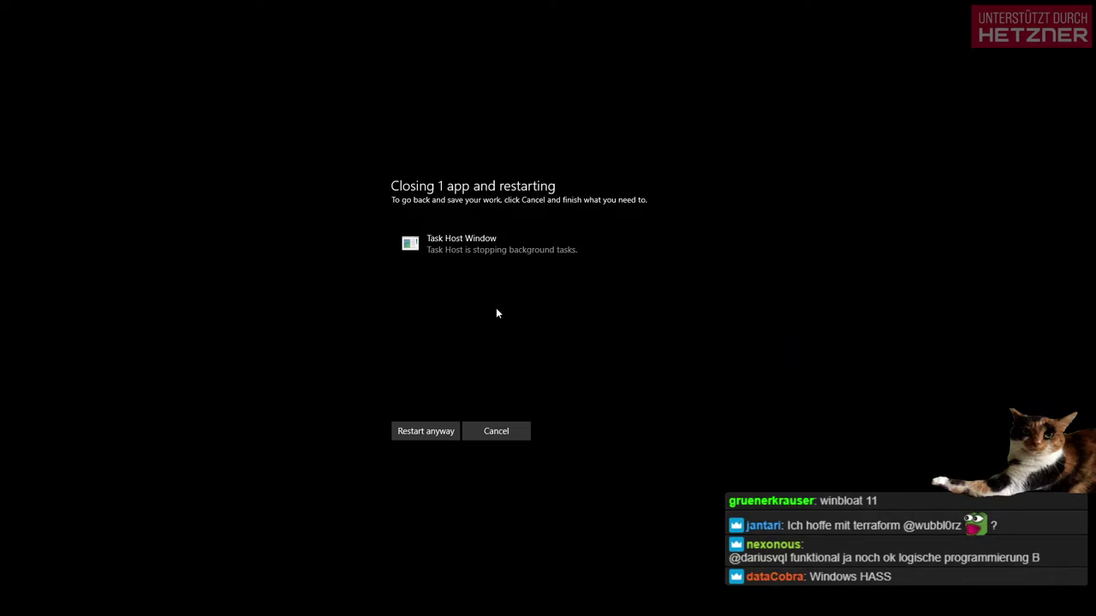
click(408, 431)
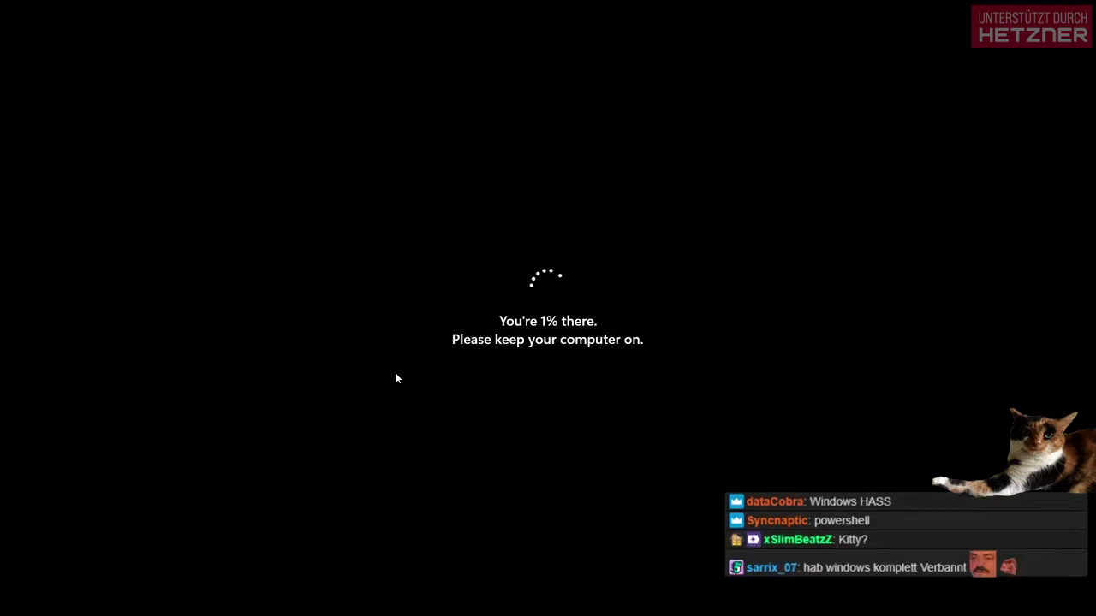
key(ctrl+alt+Return)
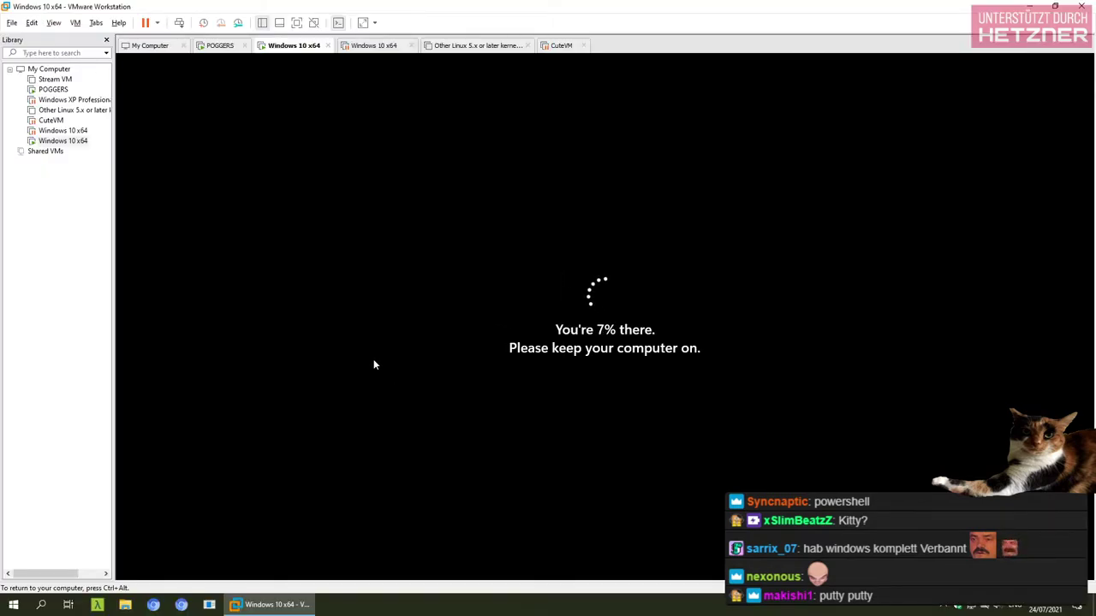
key(ctrl+alt+Return)
Switch to the Hetzner Cloud Console, start creating a server in the stream project and look over the form
key(alt+Tab)
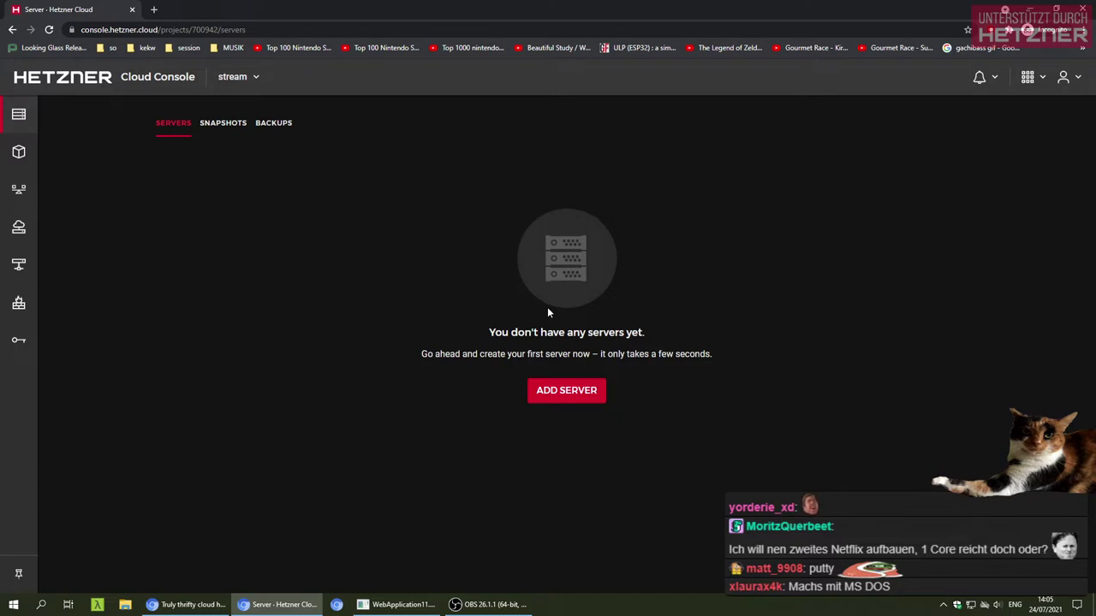
click(541, 391)
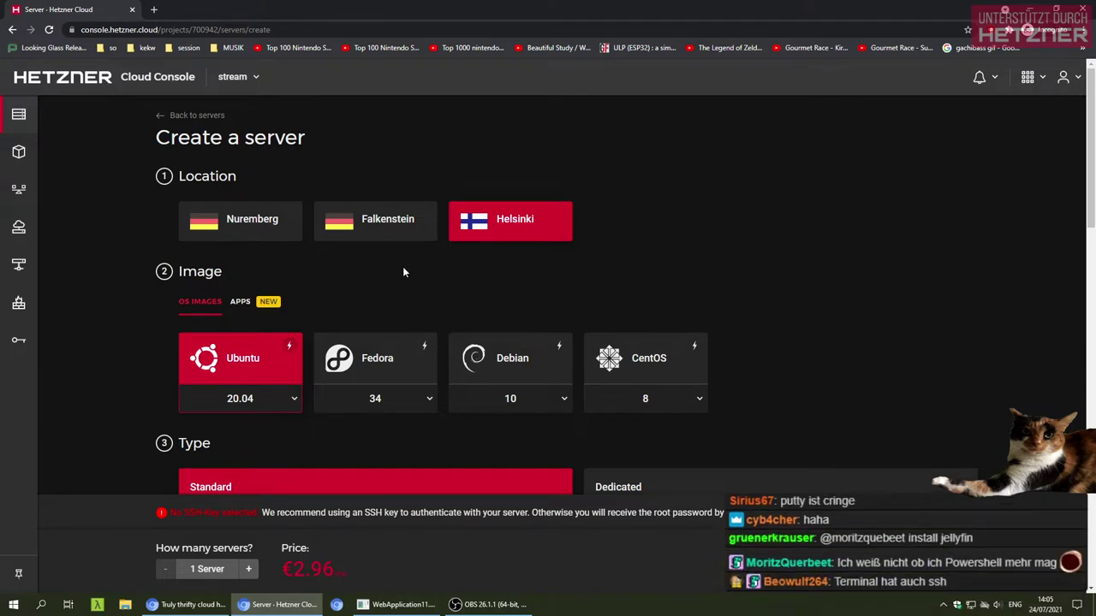
scroll(101, 309, down, 4)
scroll(101, 309, up, 4)
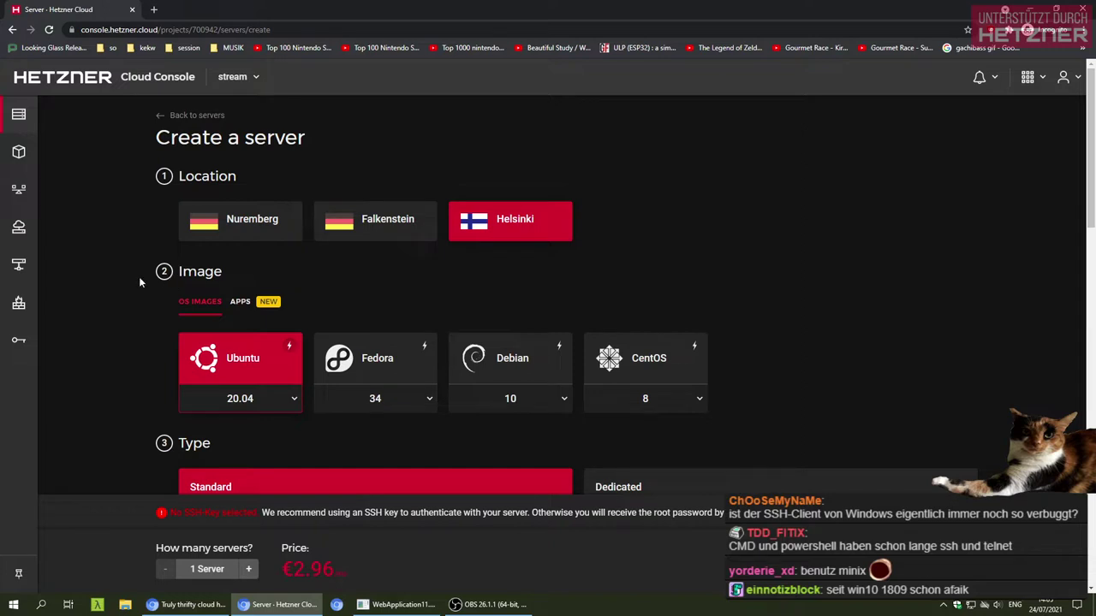
Set the new server's location to Nuremberg after trying Falkenstein
click(232, 221)
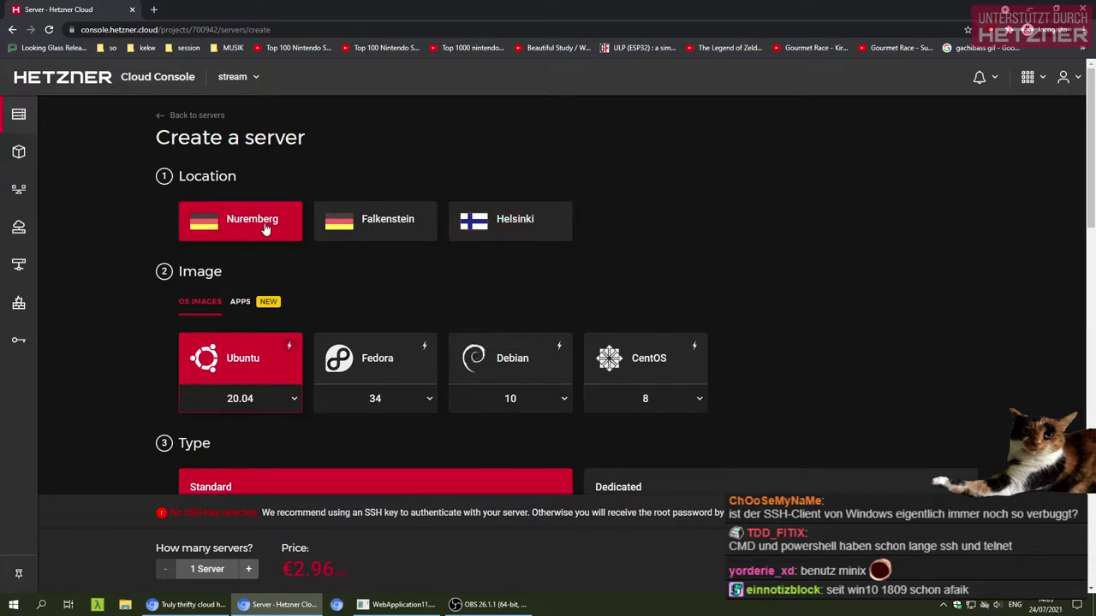
click(396, 229)
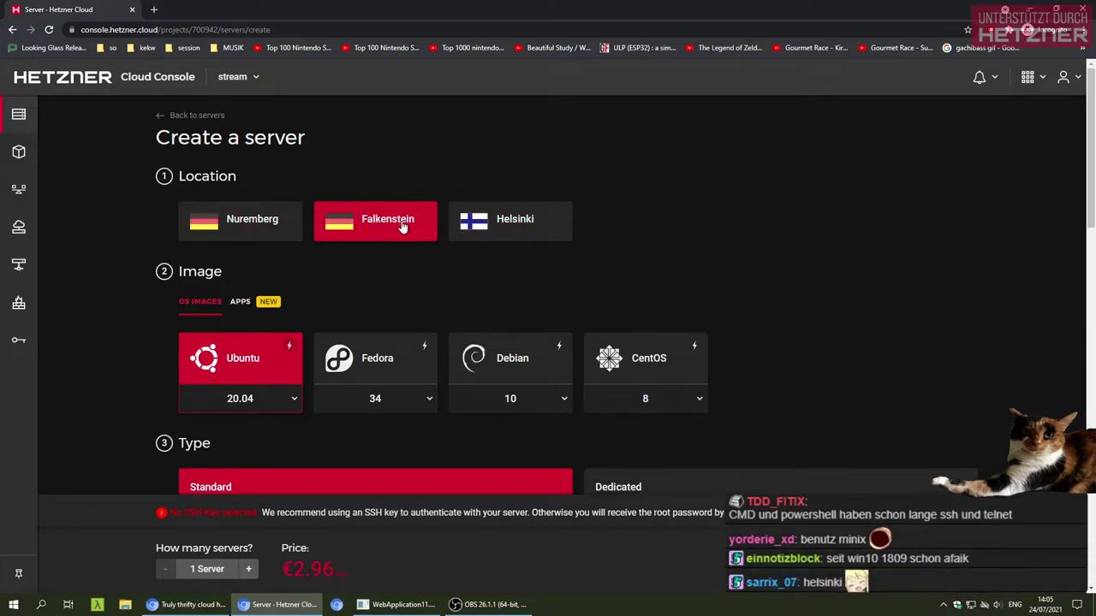
click(282, 216)
click(285, 223)
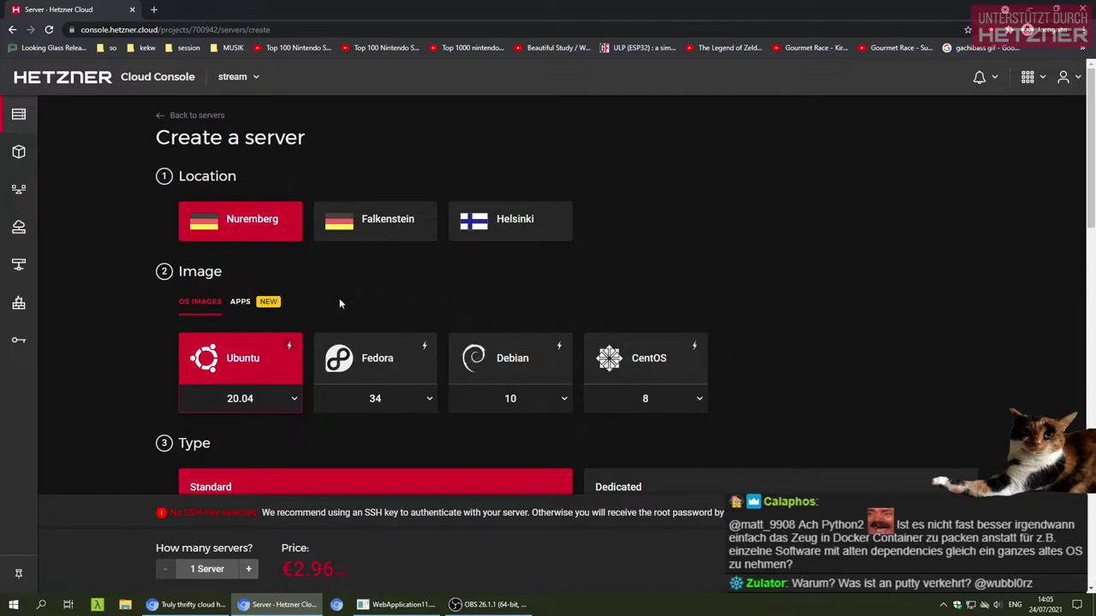
Check the CentOS versions offered as images for the new server
click(700, 401)
click(699, 402)
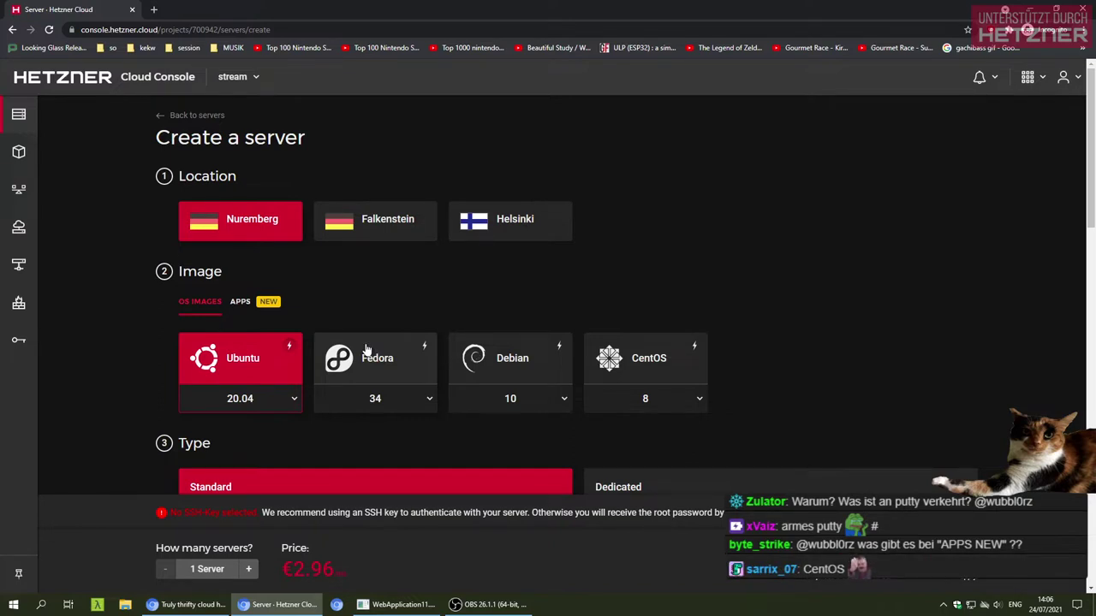
Leave the server creation form, start a new one and look over the app images offered
click(192, 117)
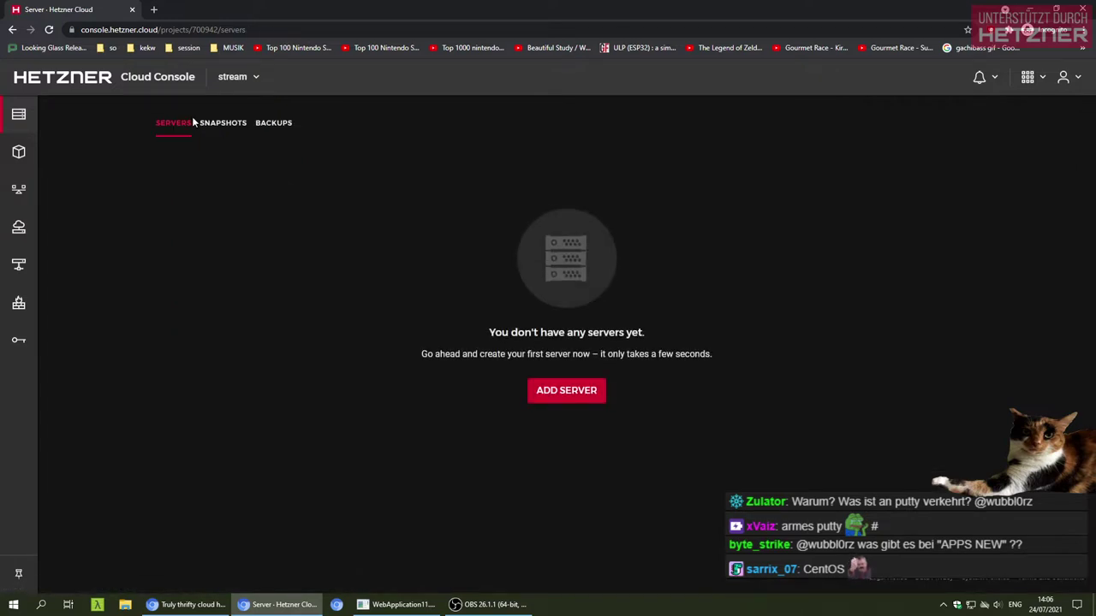
click(551, 394)
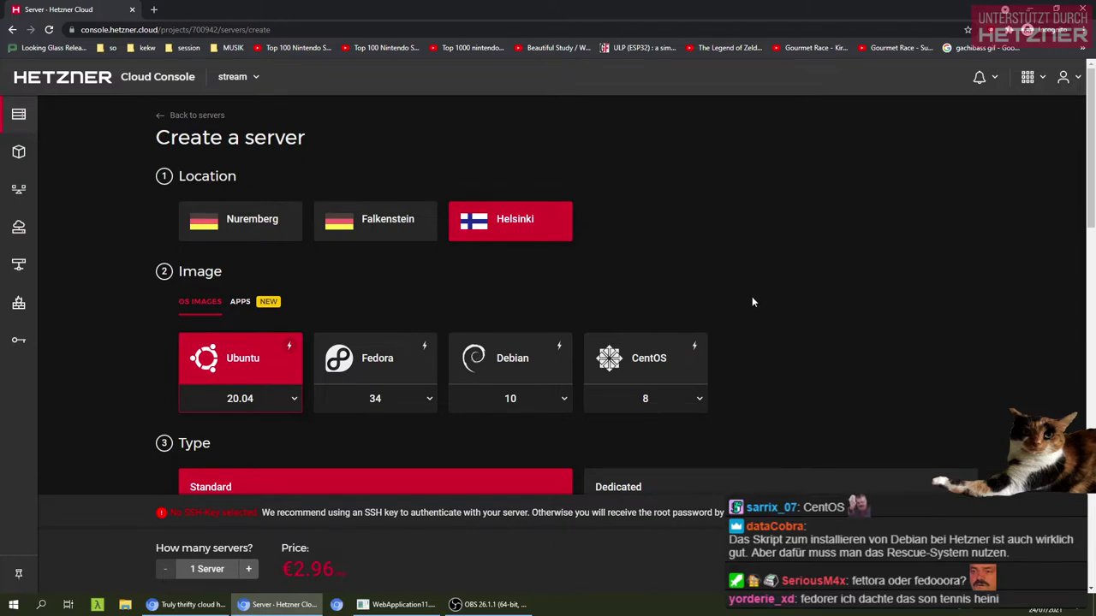
scroll(751, 301, down, 2)
scroll(751, 302, up, 2)
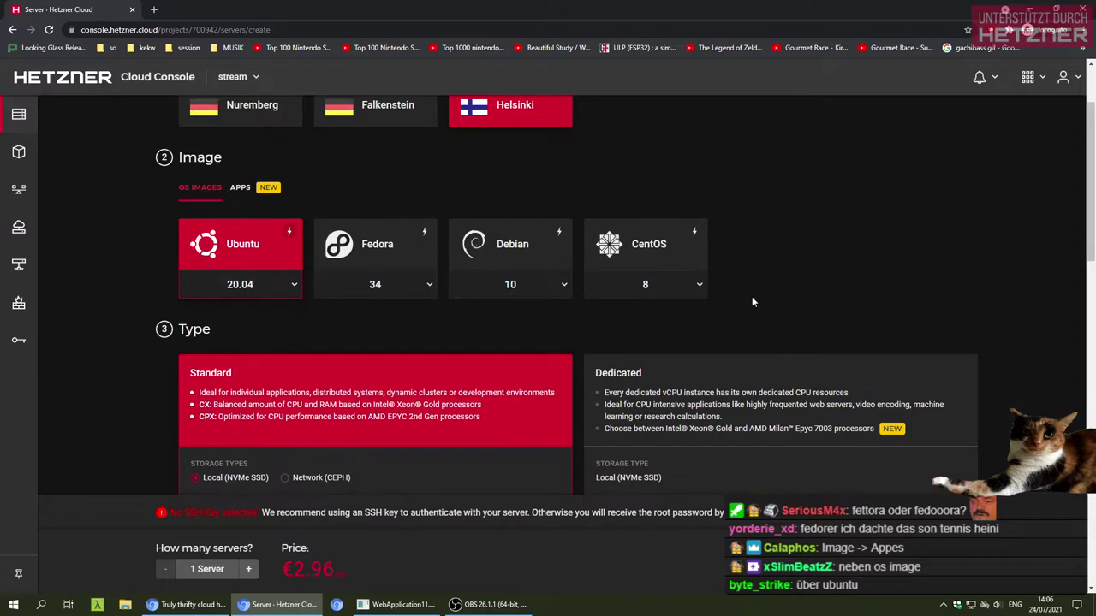
click(241, 304)
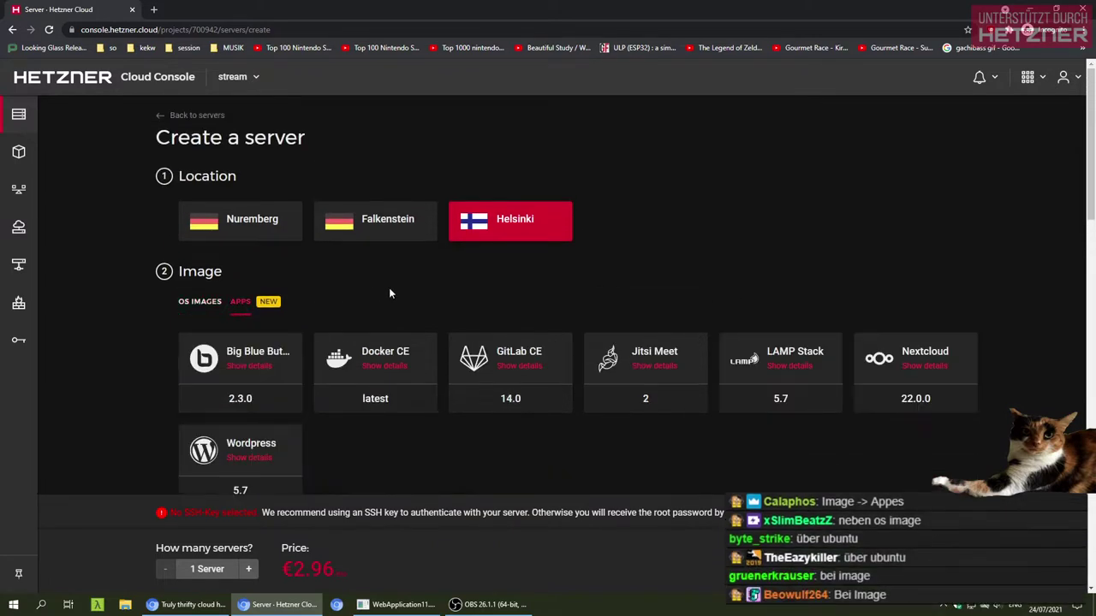
scroll(390, 294, down, 2)
scroll(390, 294, up, 2)
scroll(285, 389, down, 1)
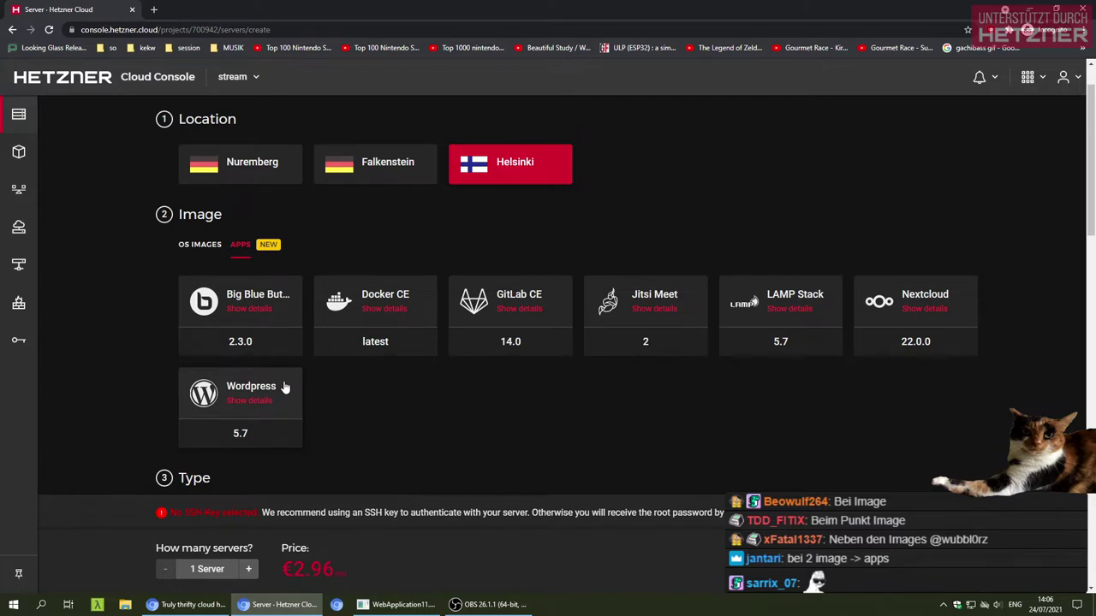
Compare the OS images with the app images for the new server, ending on the OS images
click(206, 248)
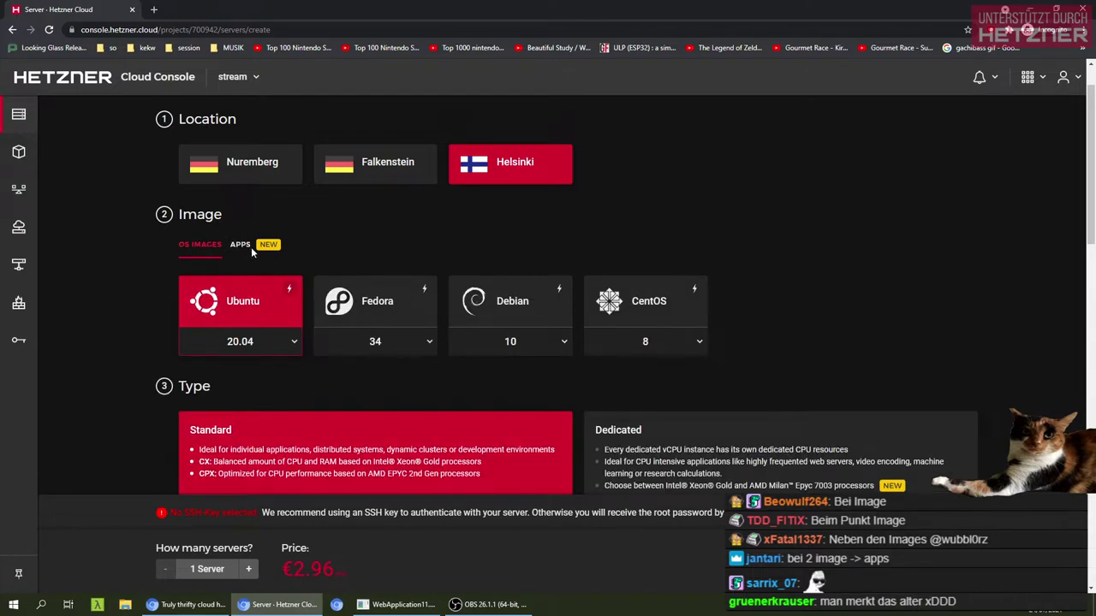
click(243, 246)
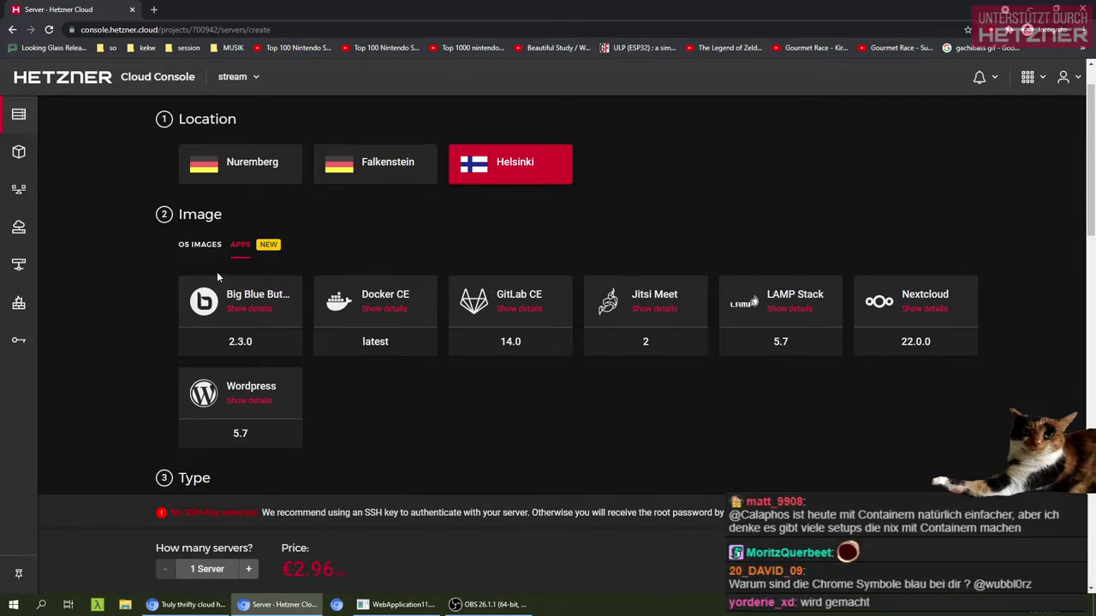
click(202, 245)
click(239, 245)
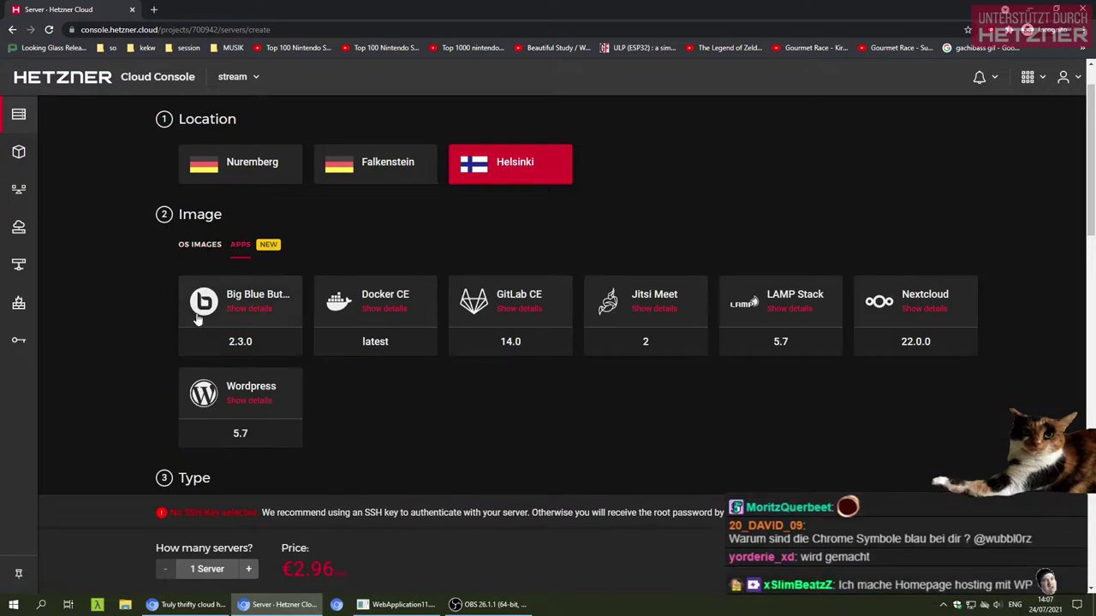
click(200, 253)
click(240, 247)
click(192, 248)
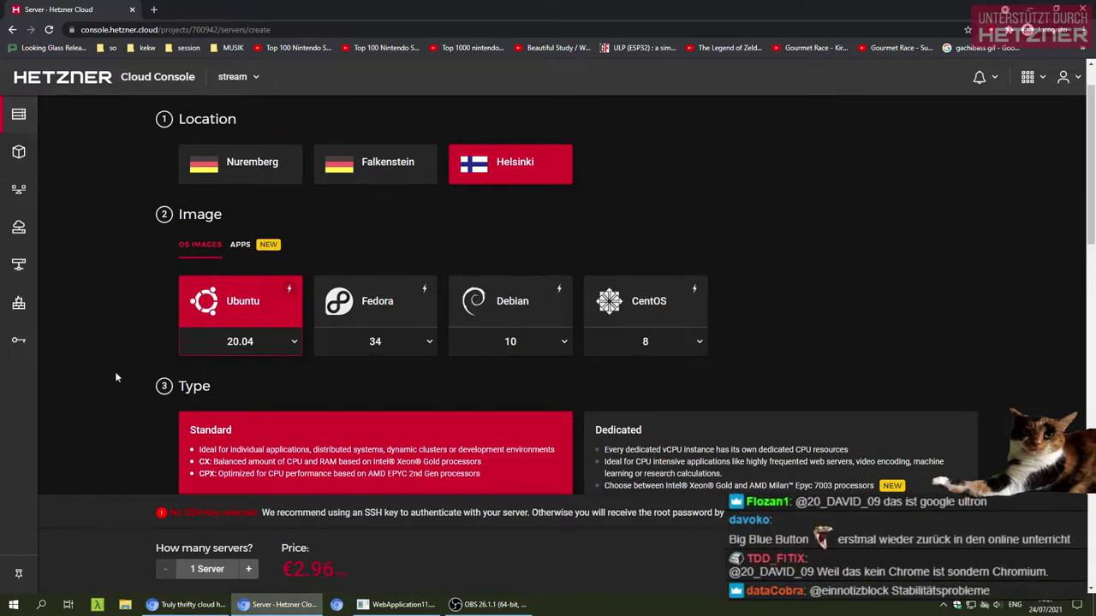
Switch to Google Chrome for a look at its new window and close it again
click(13, 605)
text(chrom)
click(12, 605)
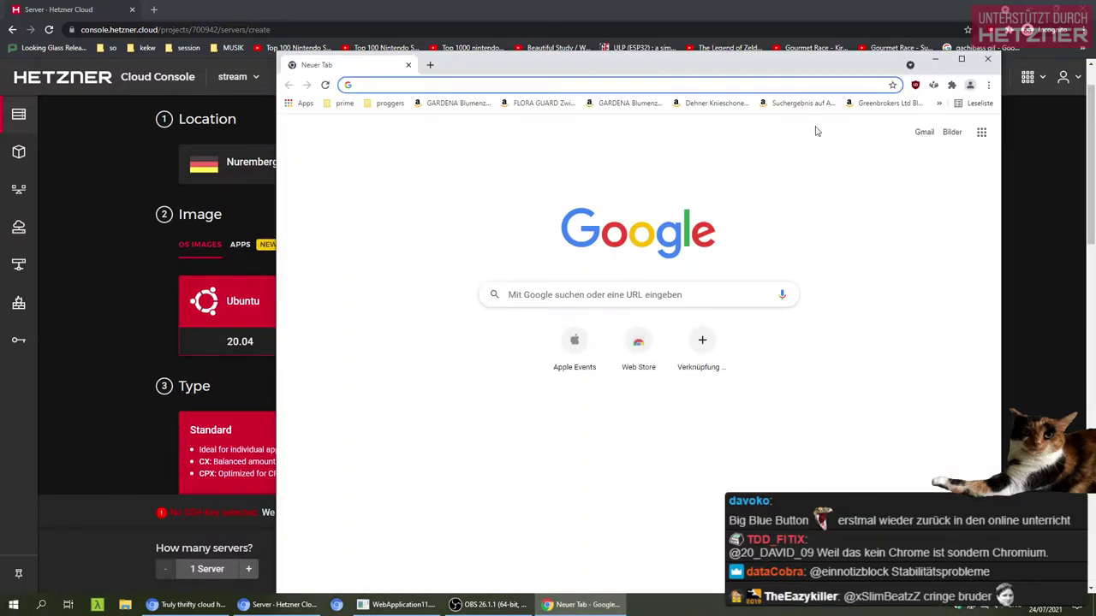
click(987, 59)
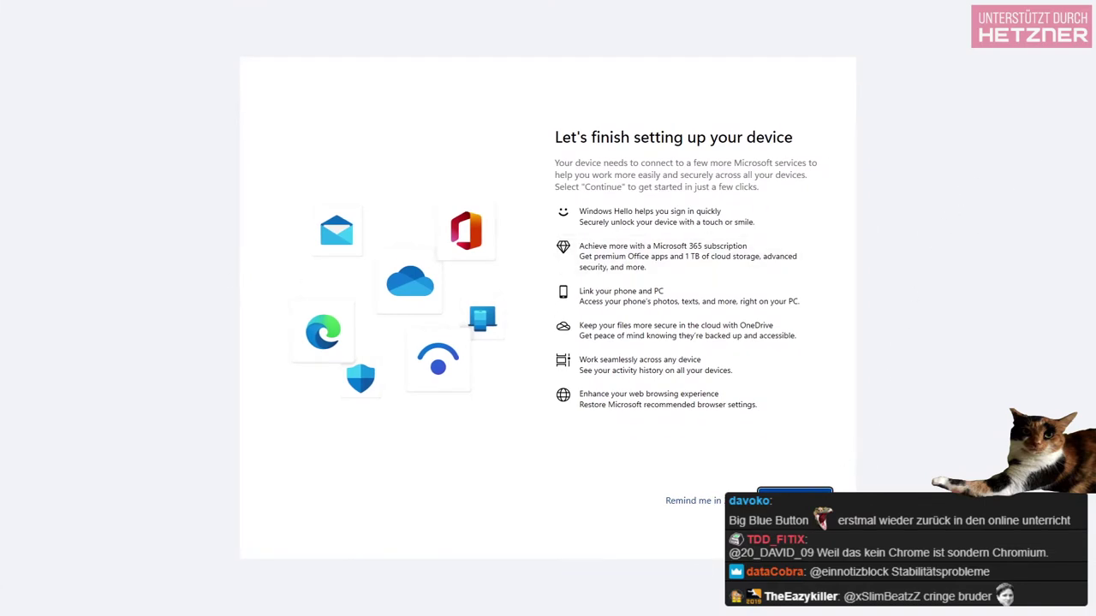
In the Windows 11 virtual machine, postpone the device setup and close the Xbox app and the OneDrive sign-in
click(712, 501)
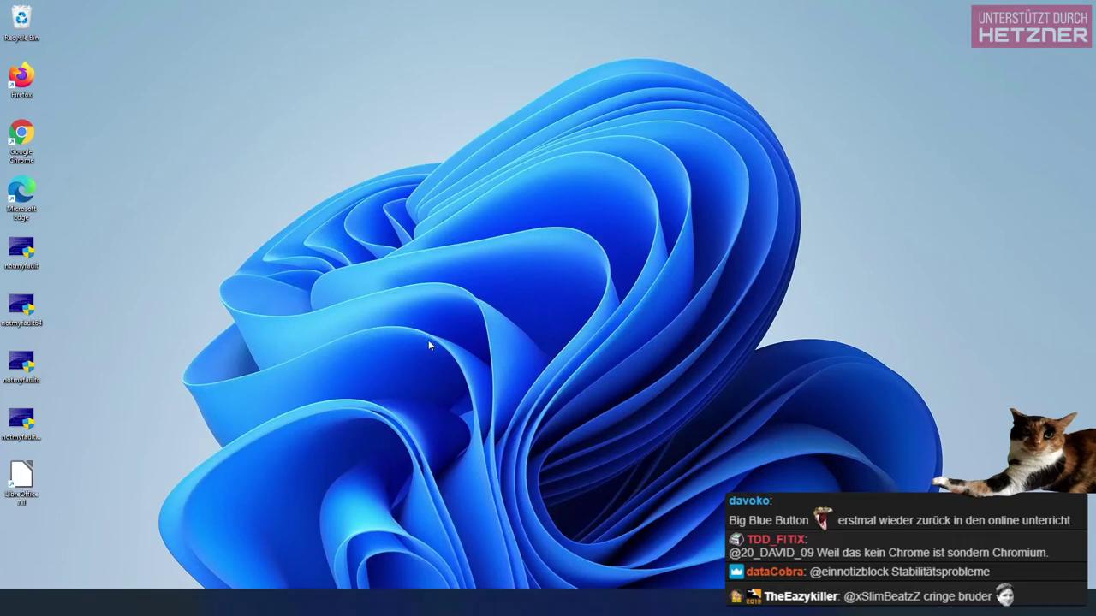
drag(653, 487, 553, 428)
drag(357, 345, 517, 448)
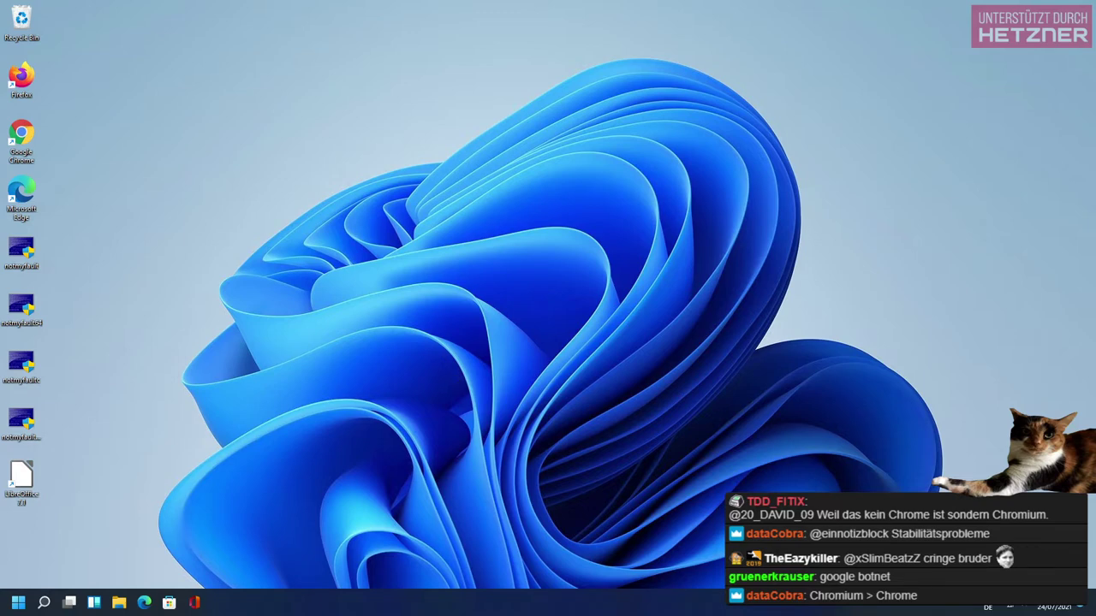
click(1085, 610)
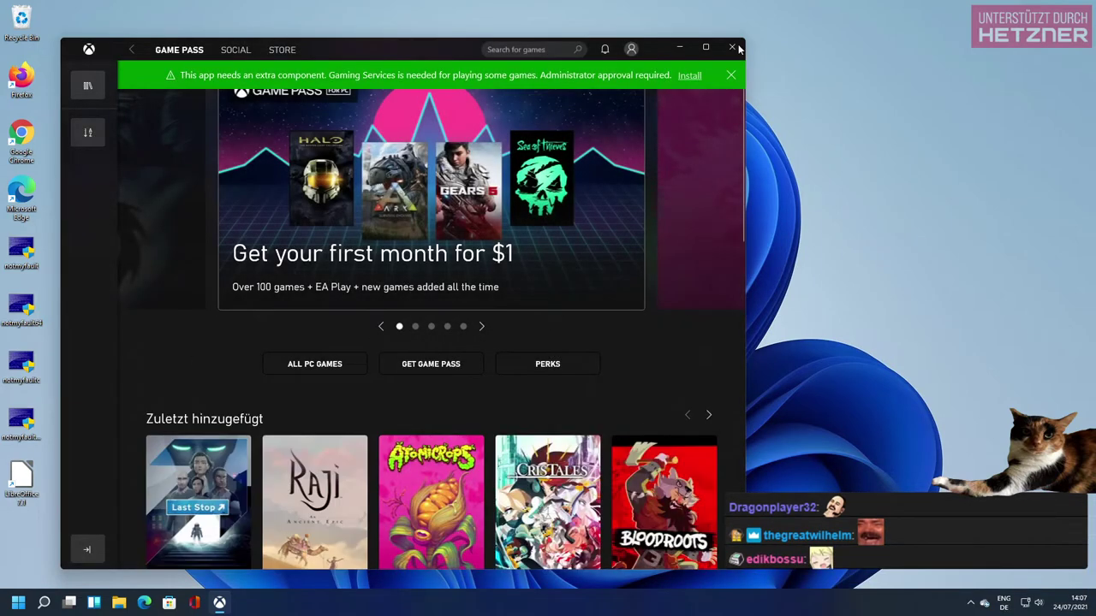
click(731, 50)
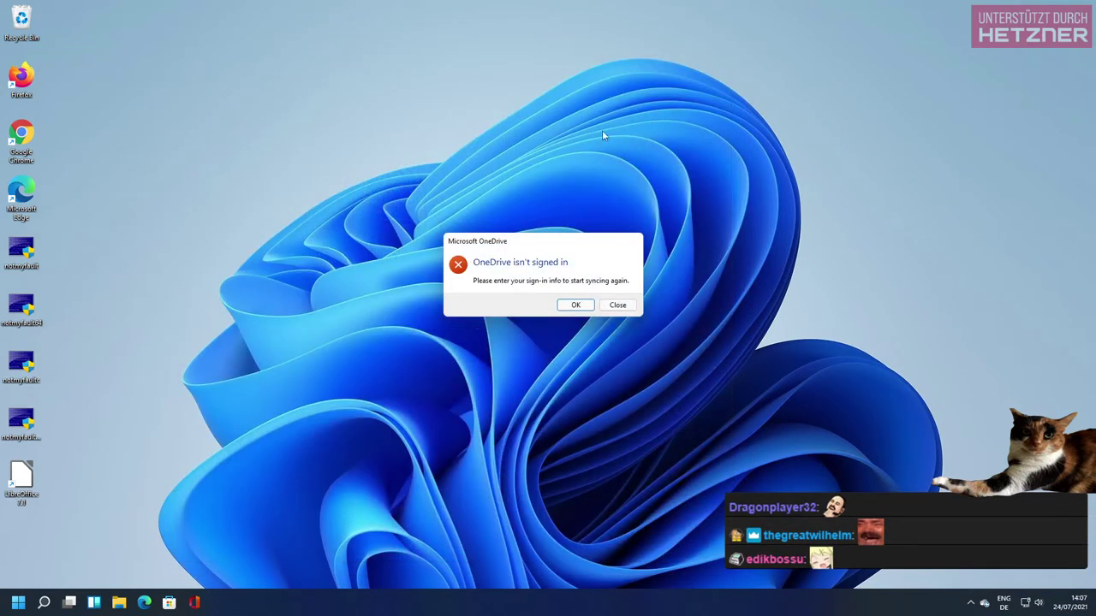
click(570, 306)
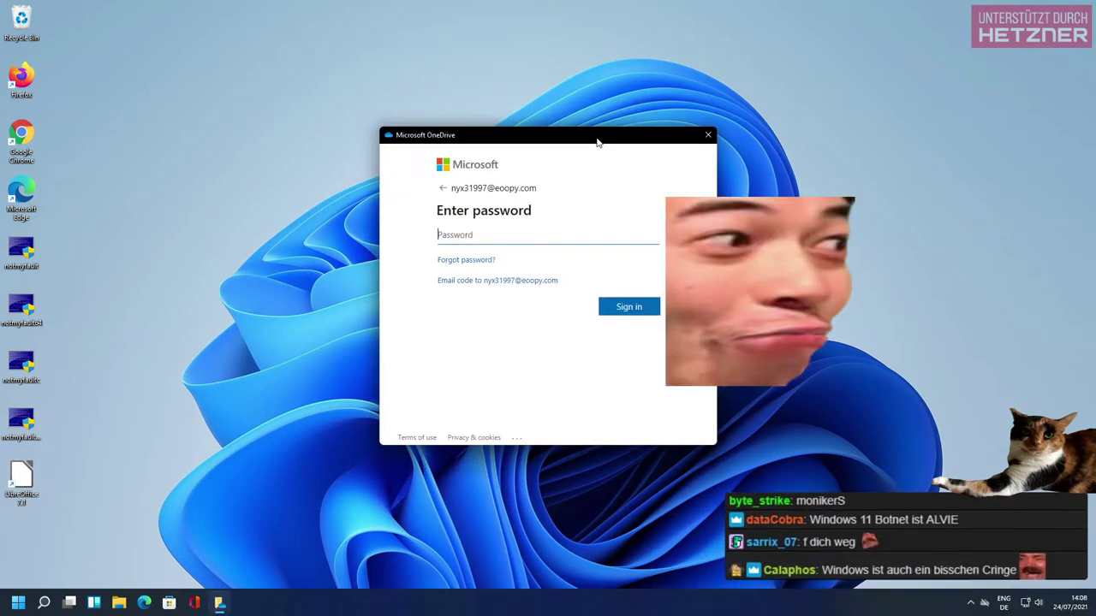
click(708, 135)
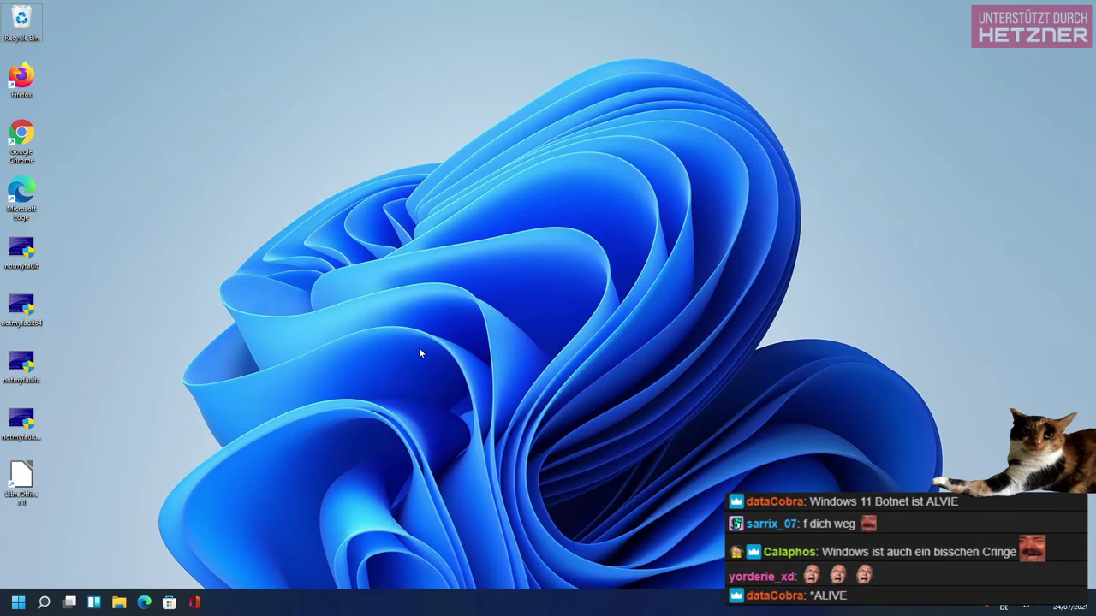
Switch back to the Hetzner Cloud Console and set the new server's location to Nuremberg
key(alt+Tab)
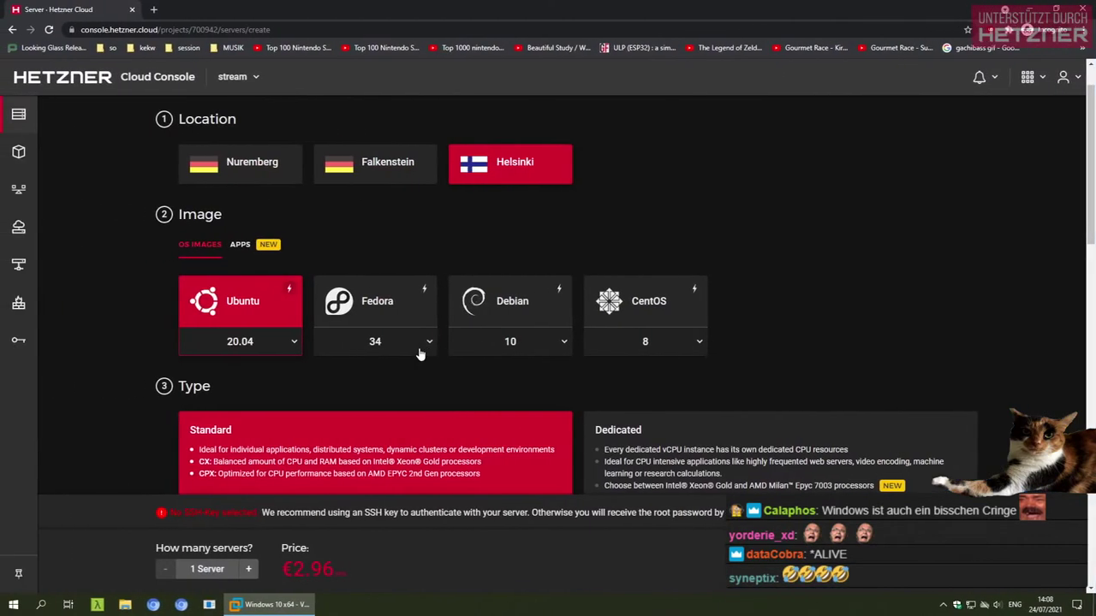
click(300, 29)
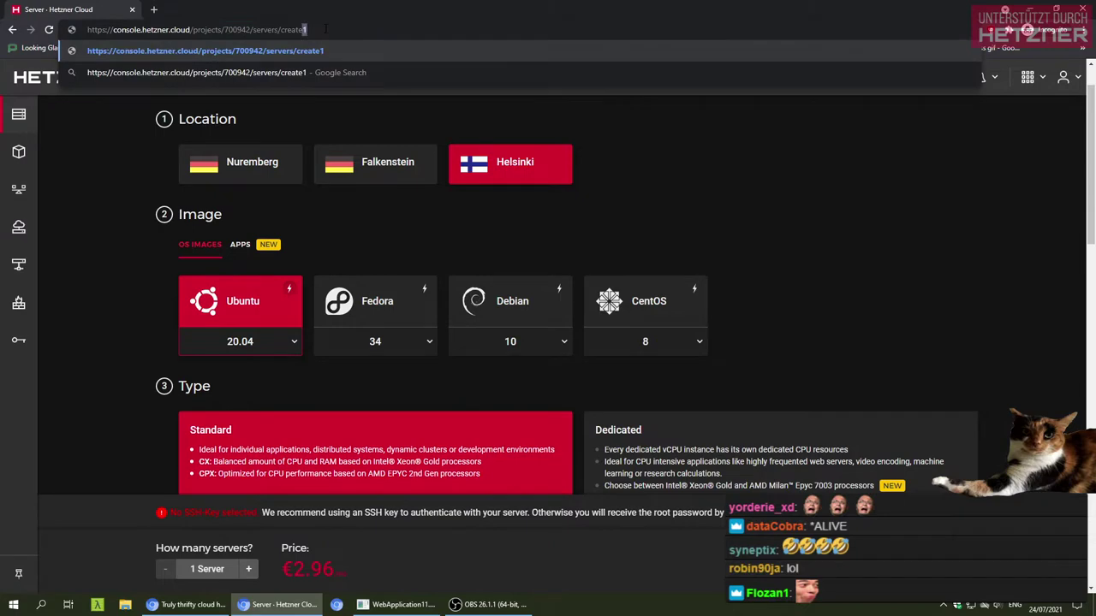
key(alt+Tab)
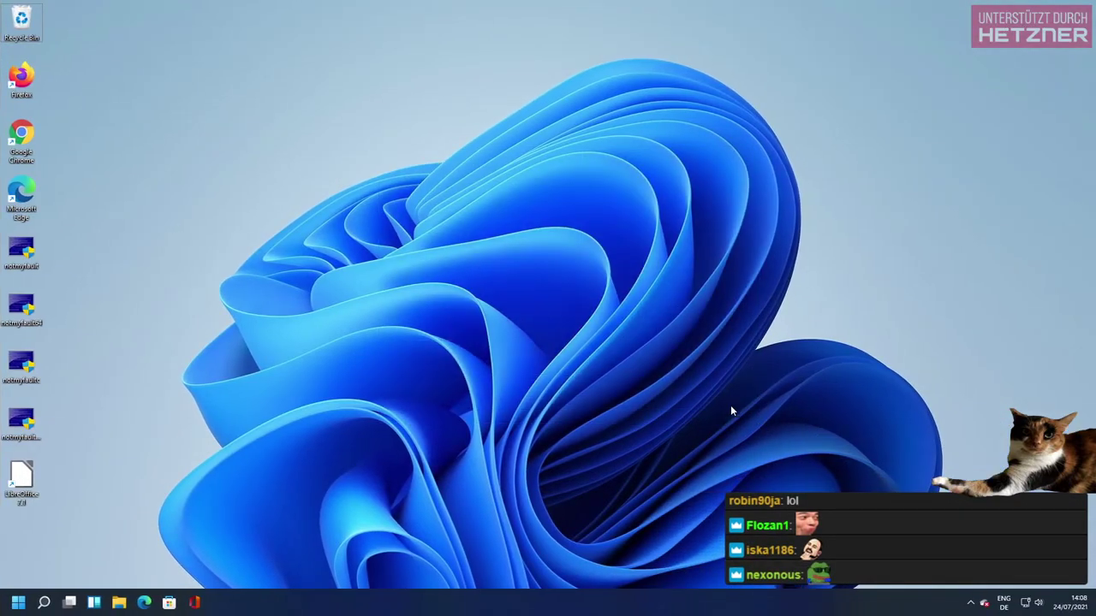
key(alt+Tab)
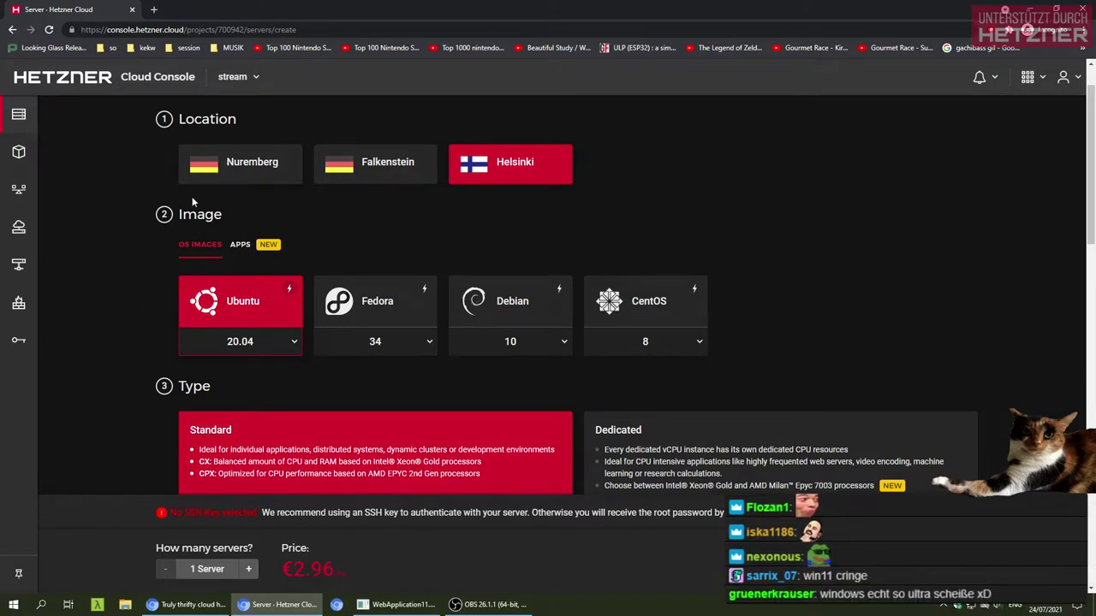
click(242, 173)
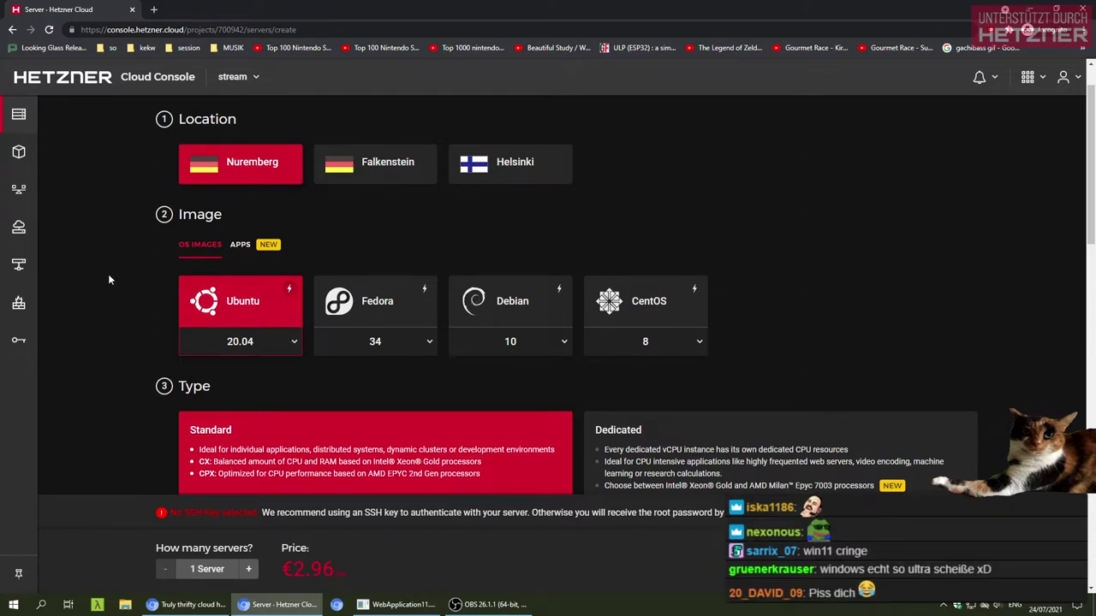
Check the Ubuntu versions offered as images and keep 20.04
click(289, 341)
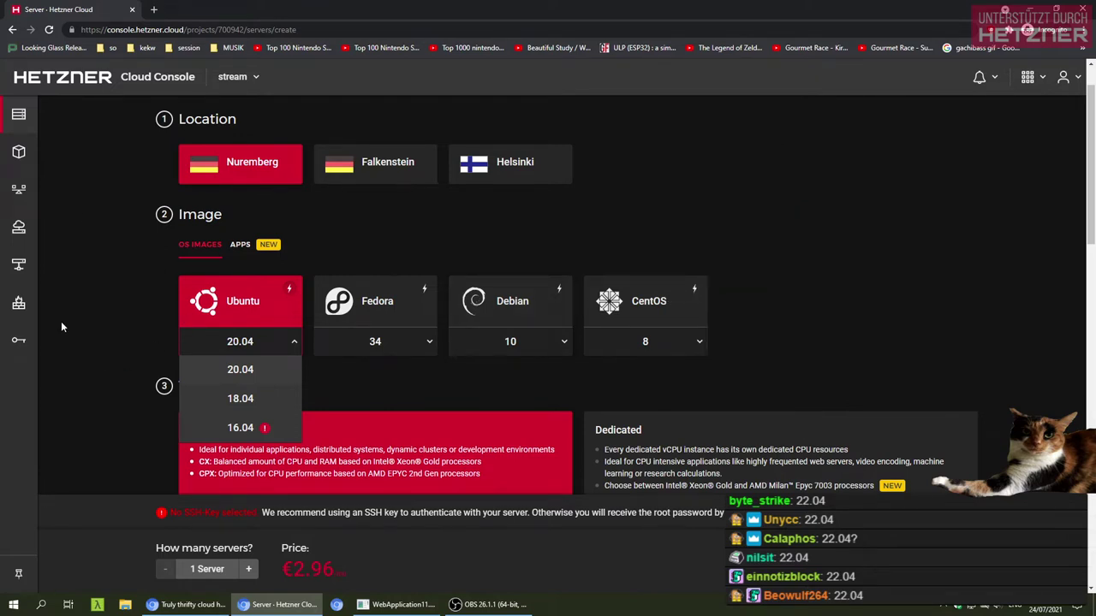
double_click(244, 341)
click(245, 339)
Compare the standard server types and choose CX11 after trying CPX21
scroll(107, 331, down, 2)
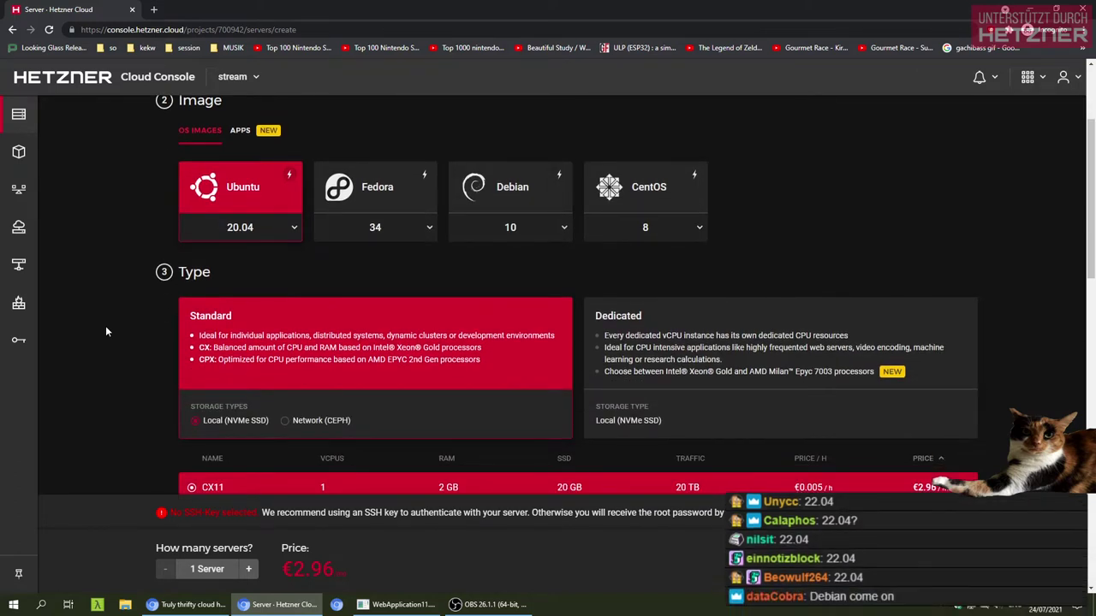
scroll(107, 331, down, 1)
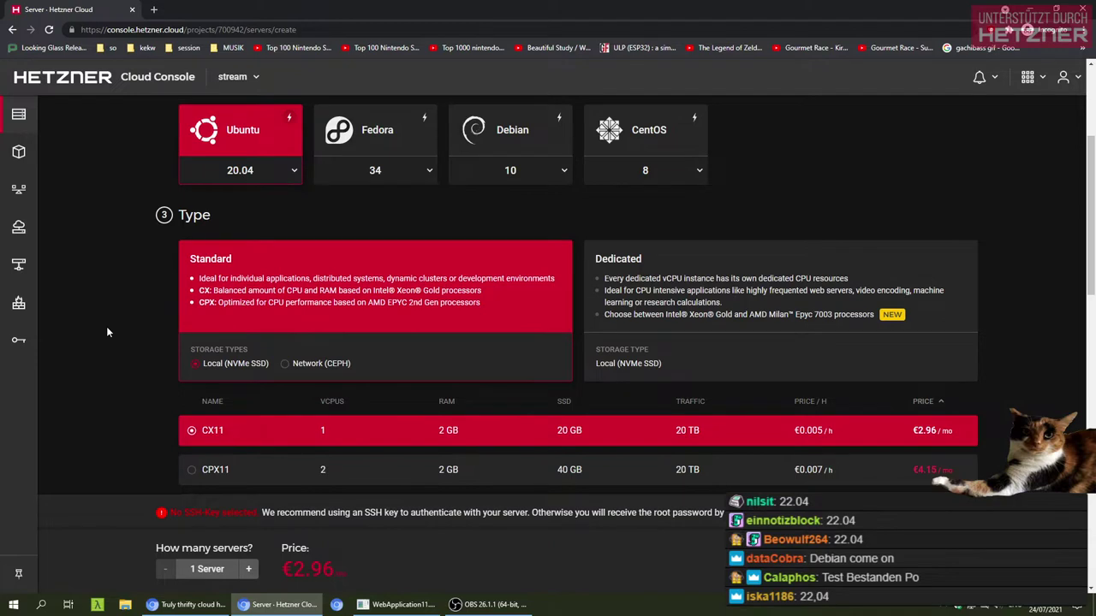
scroll(107, 332, down, 5)
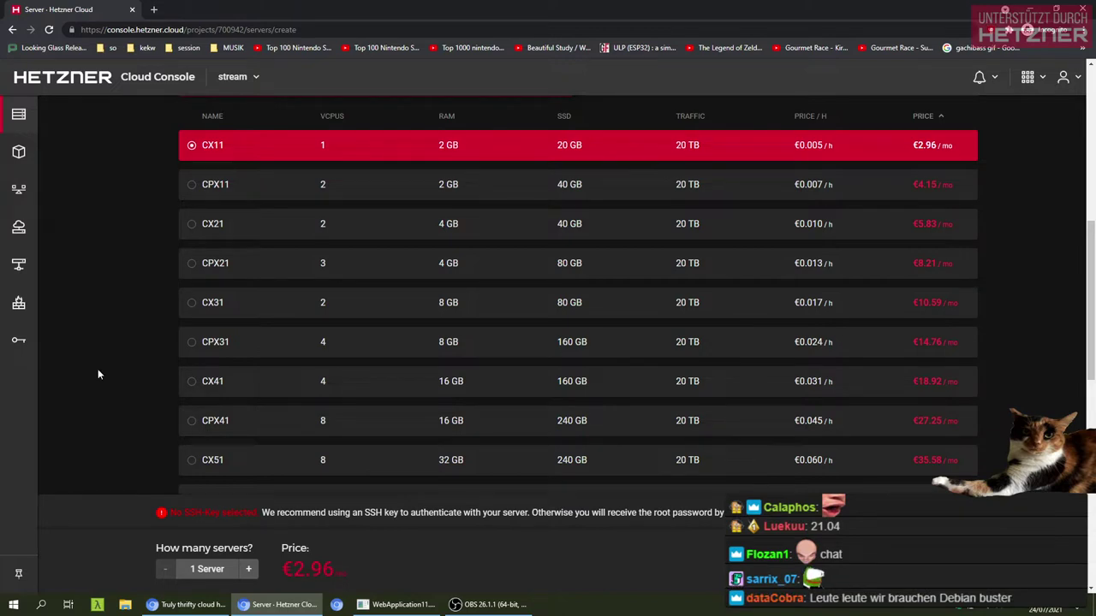
click(211, 272)
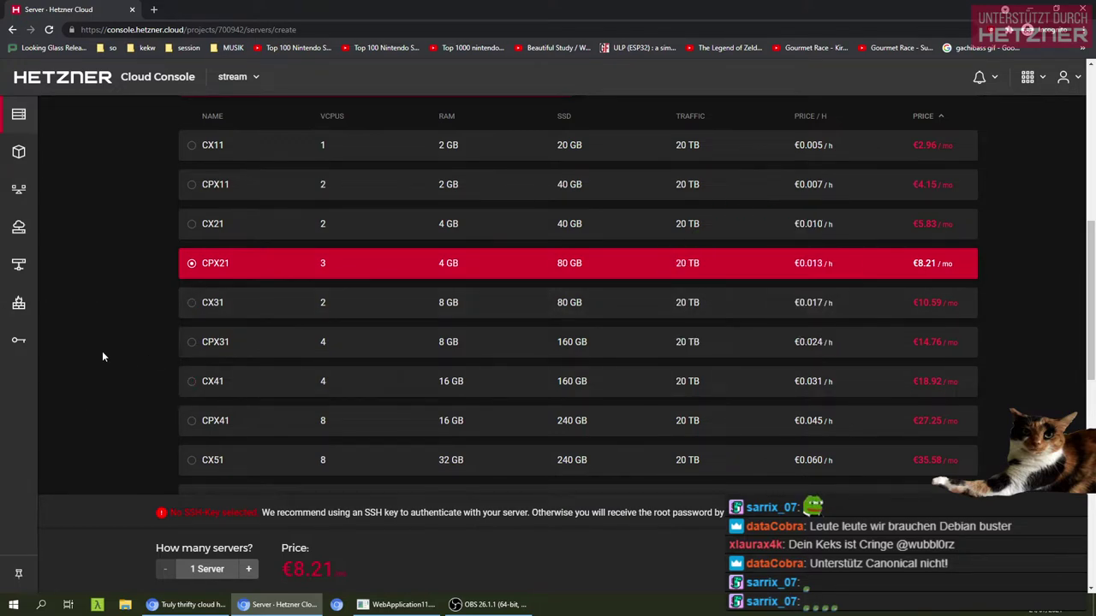
scroll(101, 351, up, 2)
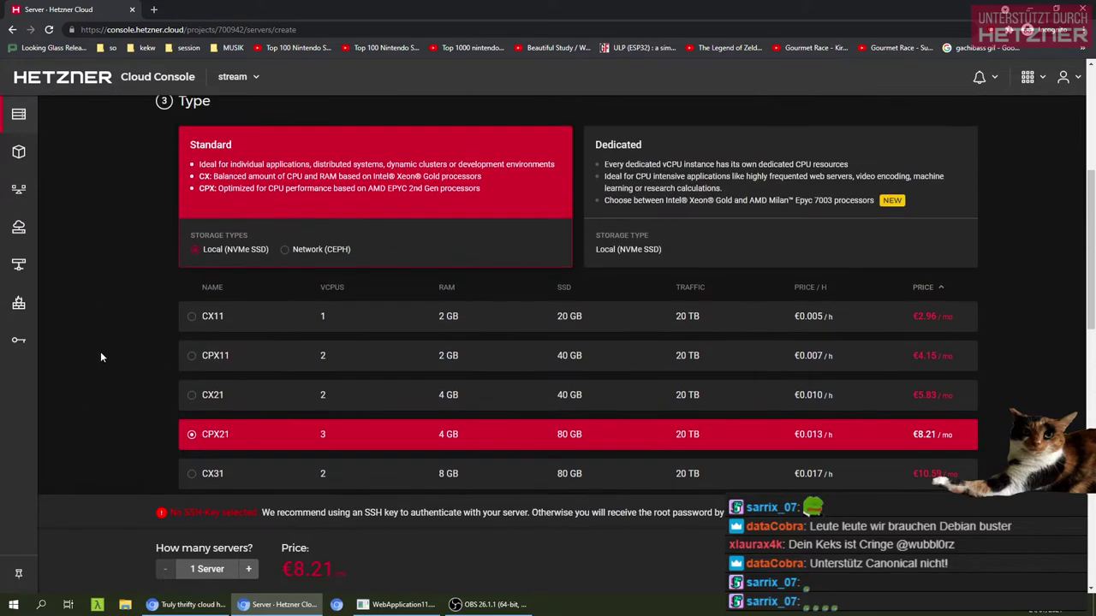
click(205, 326)
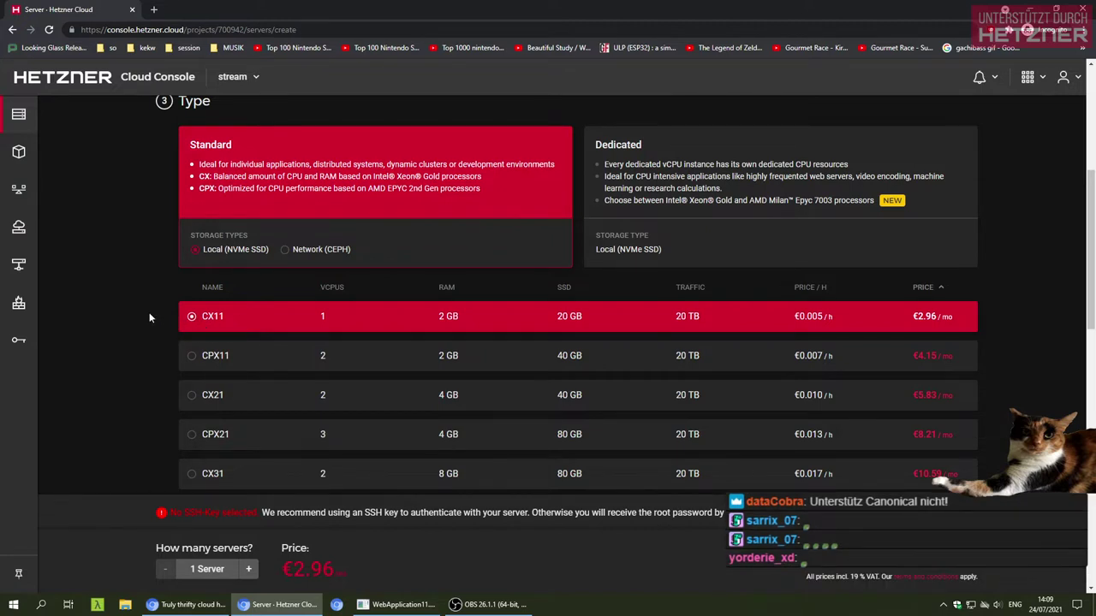
Try the first saved SSH key for the new server and deselect it again
scroll(148, 315, down, 4)
scroll(148, 311, down, 3)
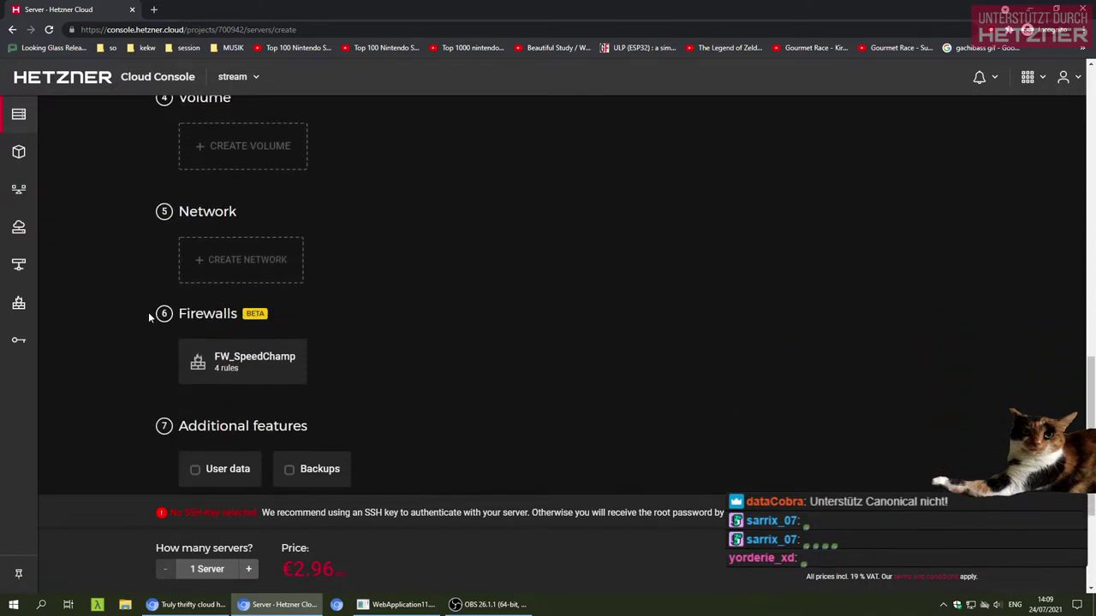
scroll(123, 310, down, 1)
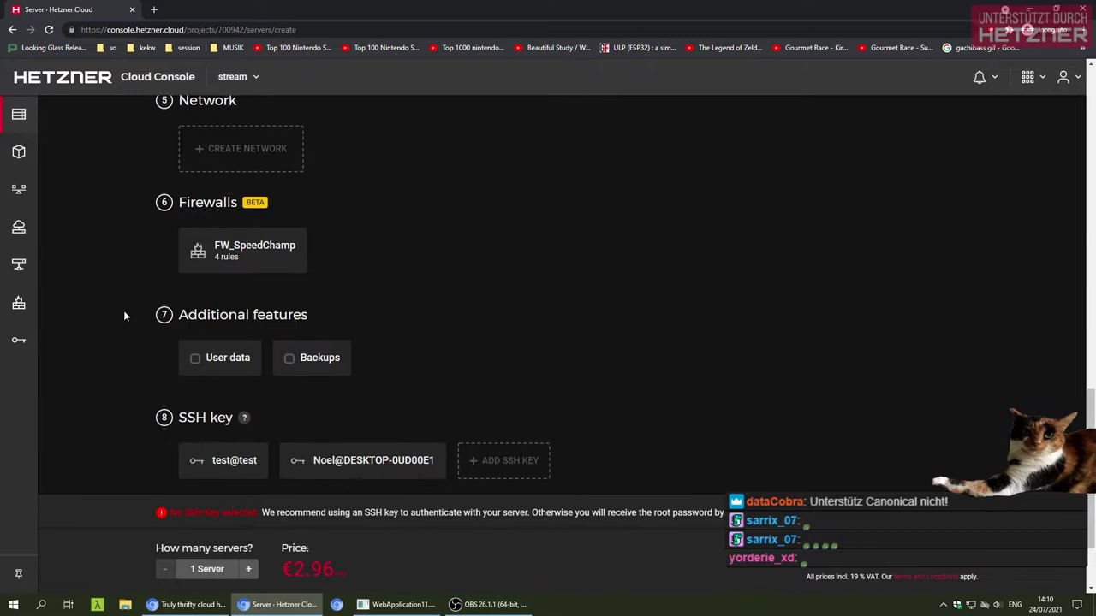
click(218, 460)
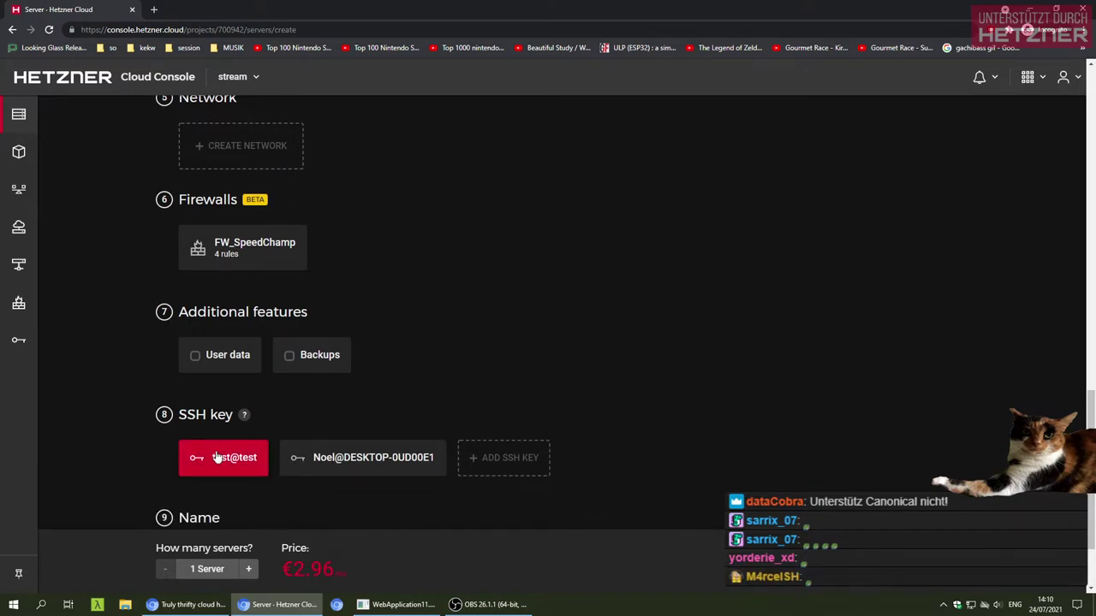
click(217, 458)
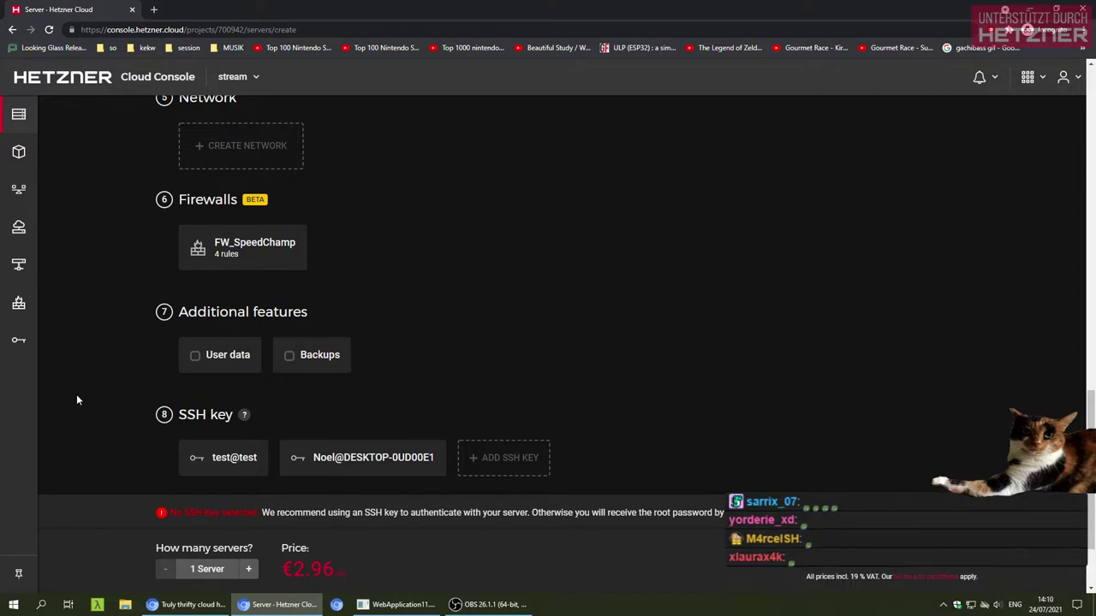
Create and buy the server under its suggested name without an SSH key, and open its overview
scroll(77, 399, down, 1)
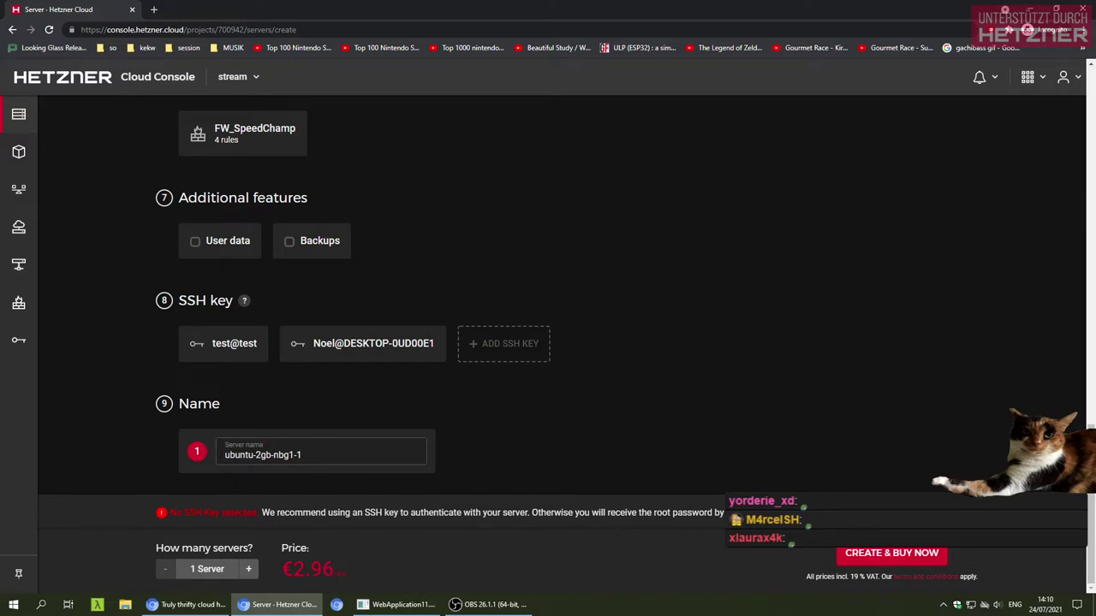
click(888, 555)
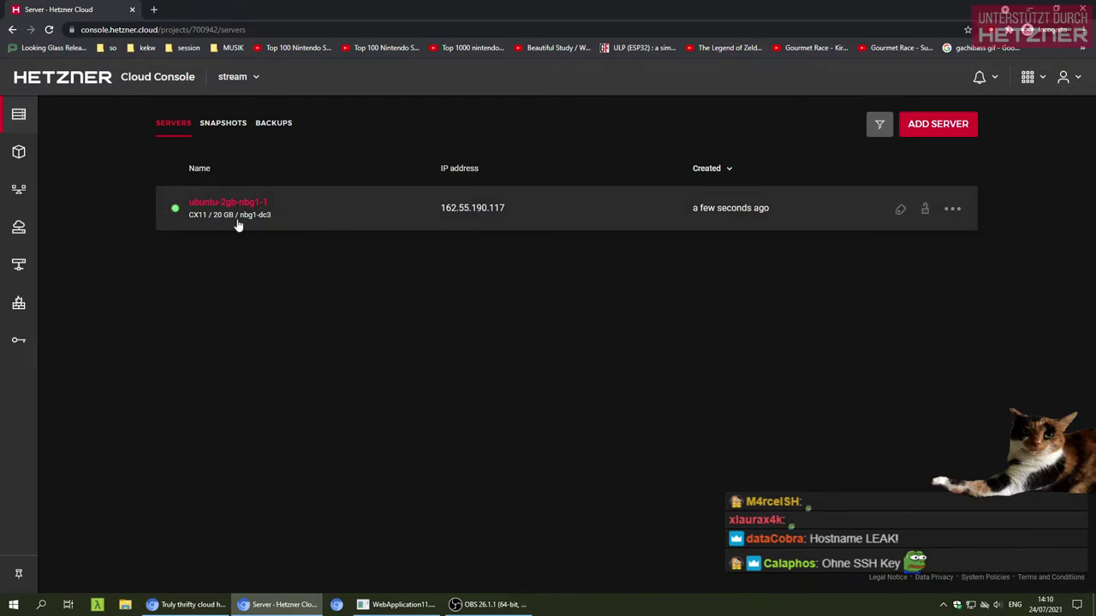
click(296, 206)
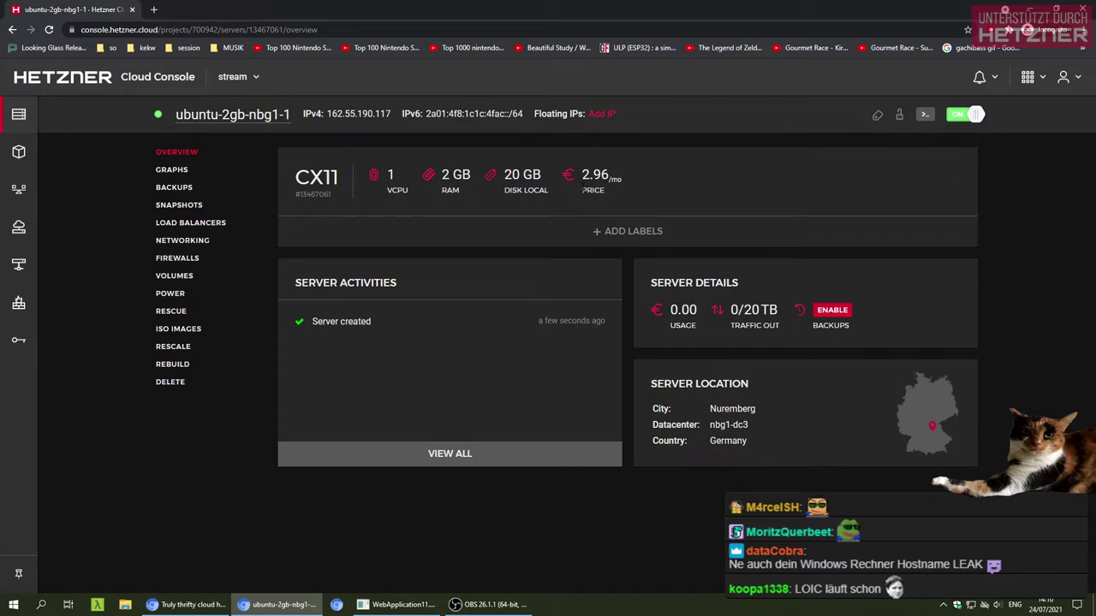
Search the web for "pricing hetzner cloud" in a new tab and look through the results
key(ctrl+t)
text(priocing hbethner clkpoud)
key(Return)
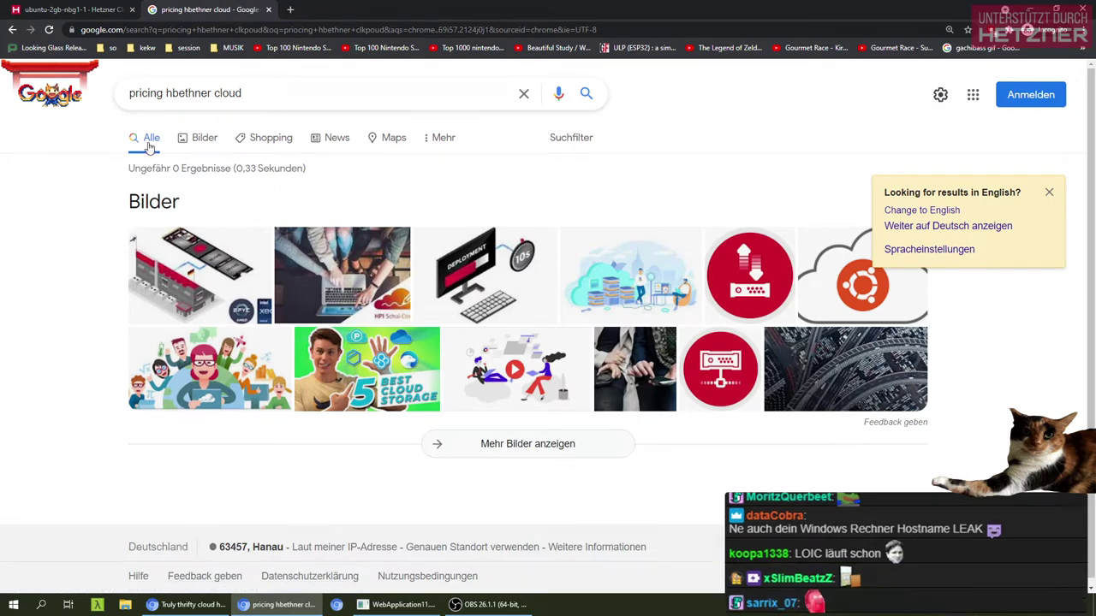
double_click(192, 93)
text(hetzner)
key(Return)
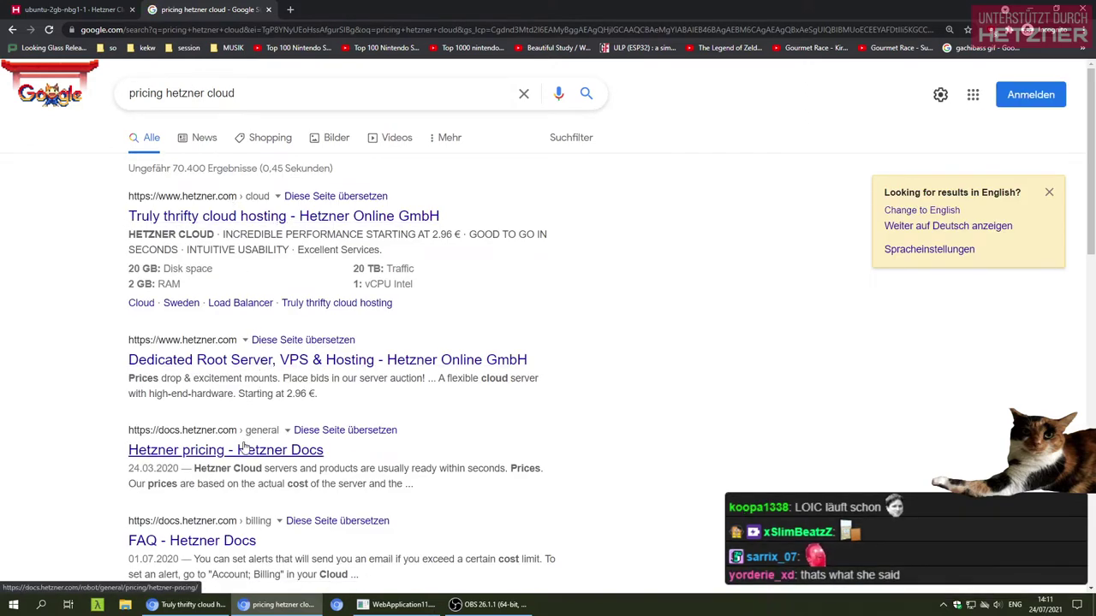
scroll(231, 441, down, 2)
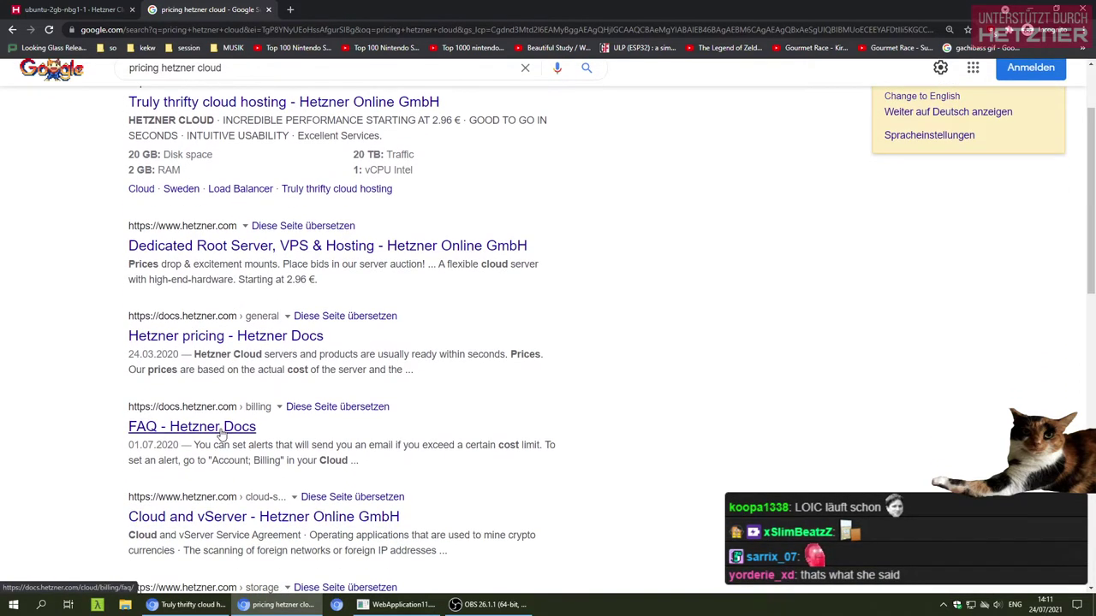
scroll(221, 435, up, 2)
Shorten the search to "hetzner cloud" and open the Prices section of Hetzner's cloud hosting page
click(151, 93)
double_click(152, 93)
key(BackSpace)
key(Return)
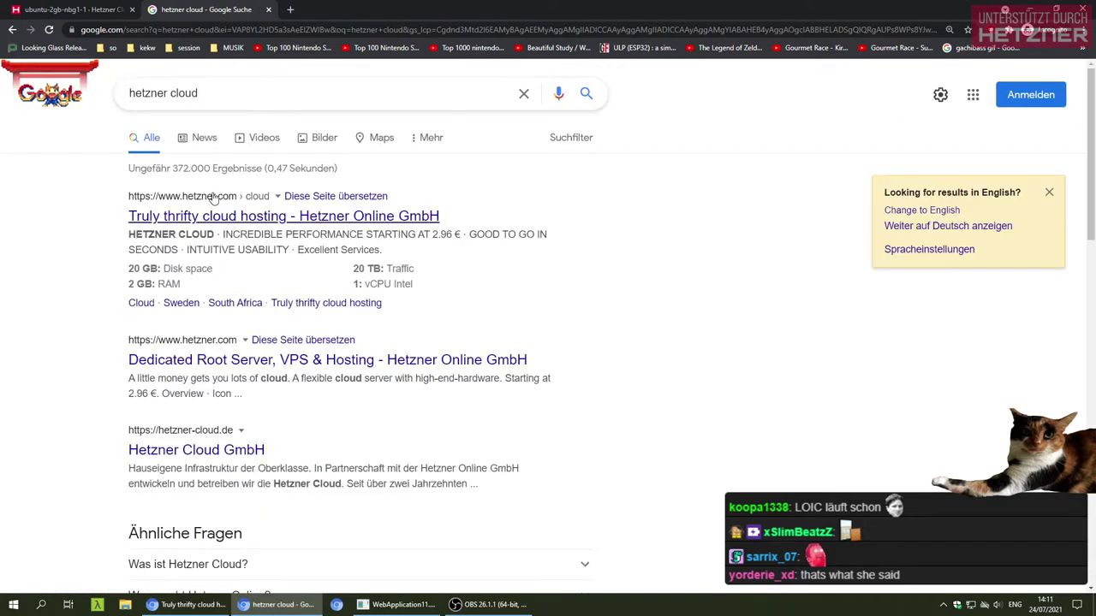
click(210, 218)
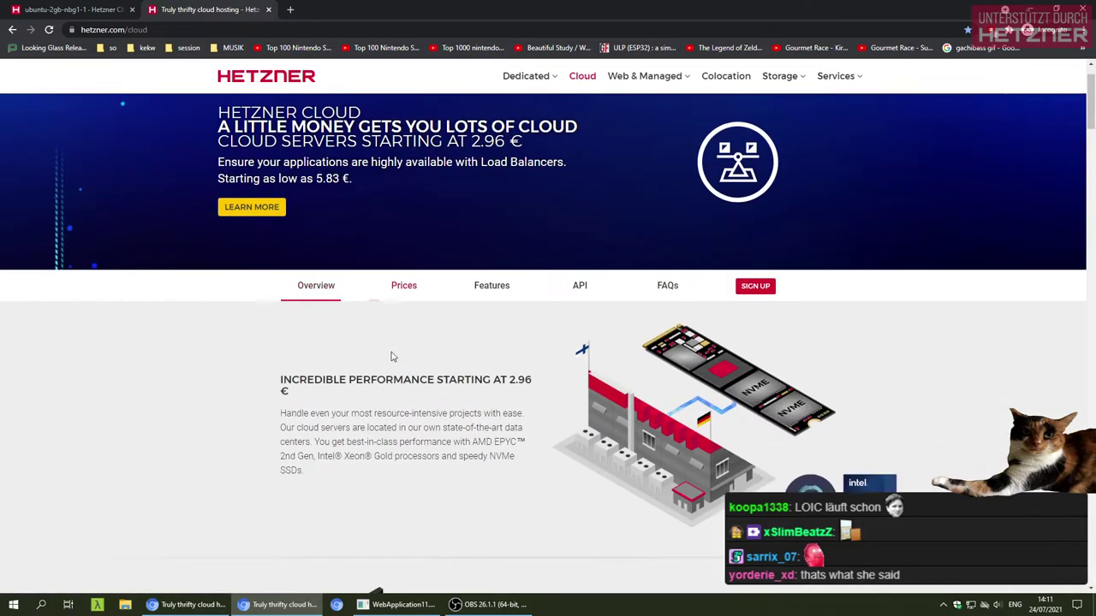
click(403, 343)
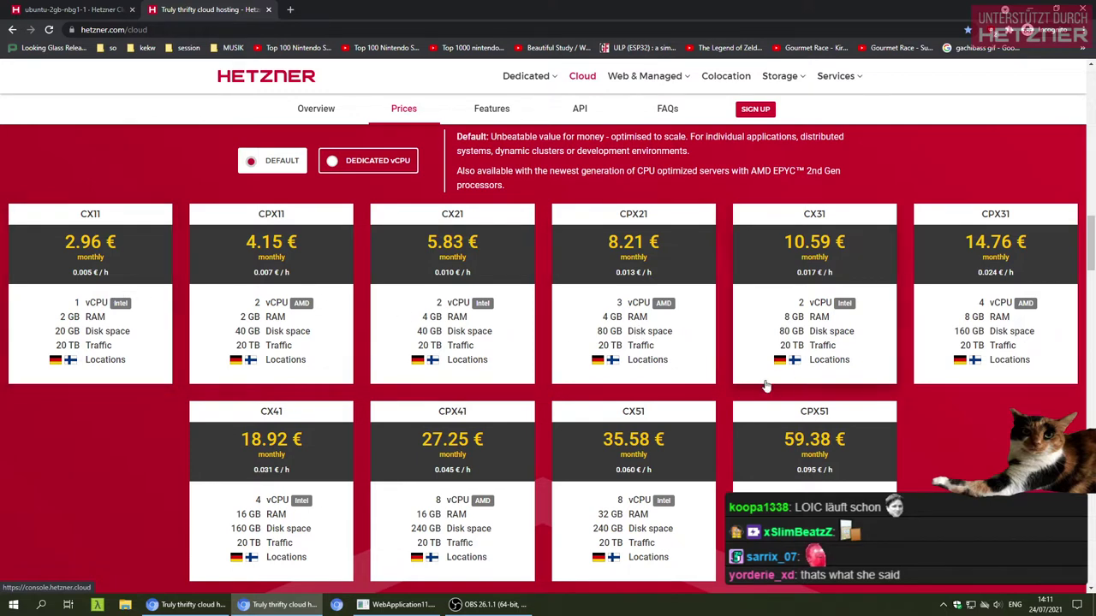
Return to the ubuntu-2gb-nbg1-1 server in the cloud console and choose CPX21 as its rescale plan
click(62, 10)
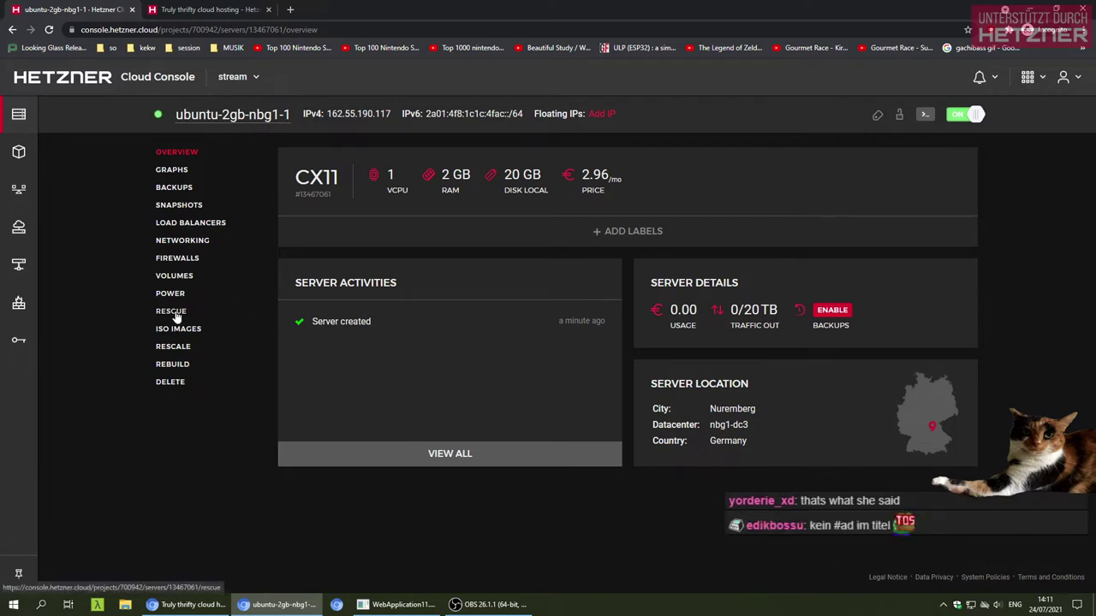
click(181, 344)
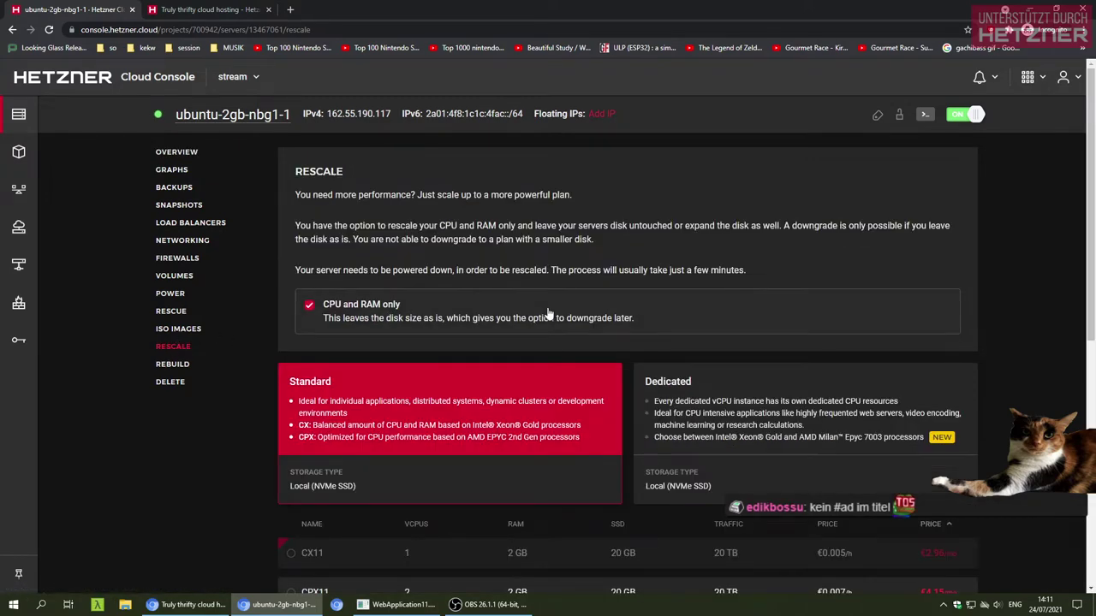
click(476, 605)
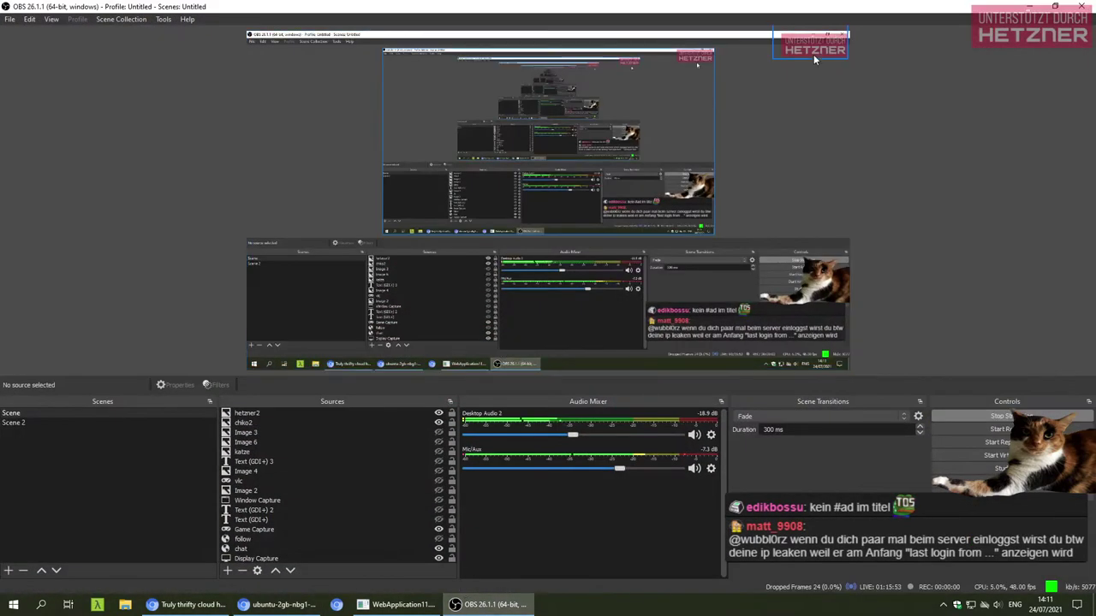
click(479, 606)
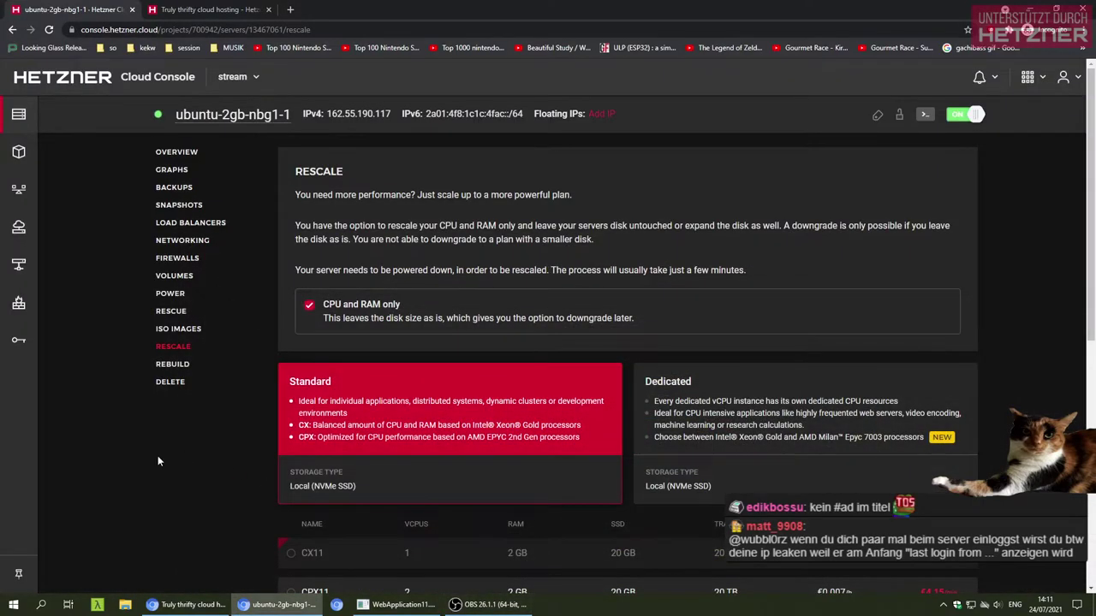
scroll(157, 455, down, 3)
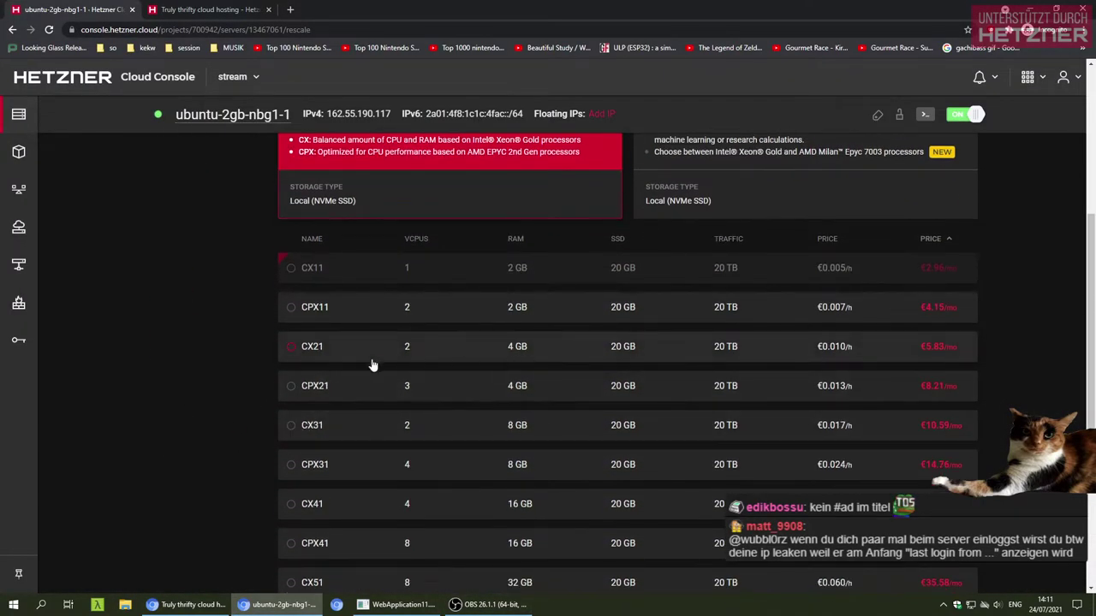
scroll(328, 361, up, 3)
scroll(253, 467, down, 4)
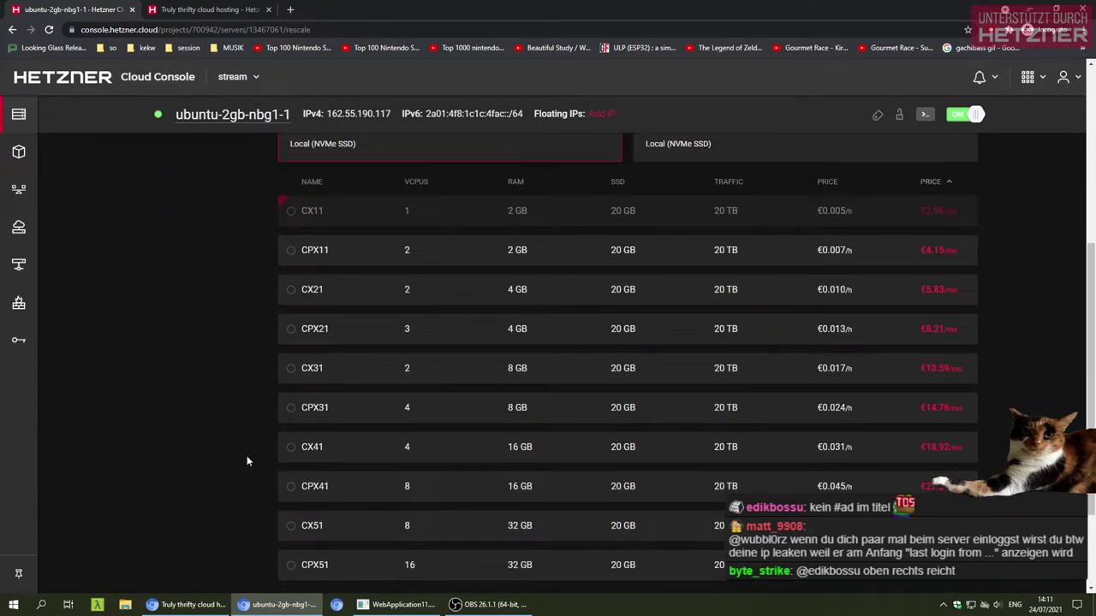
click(319, 329)
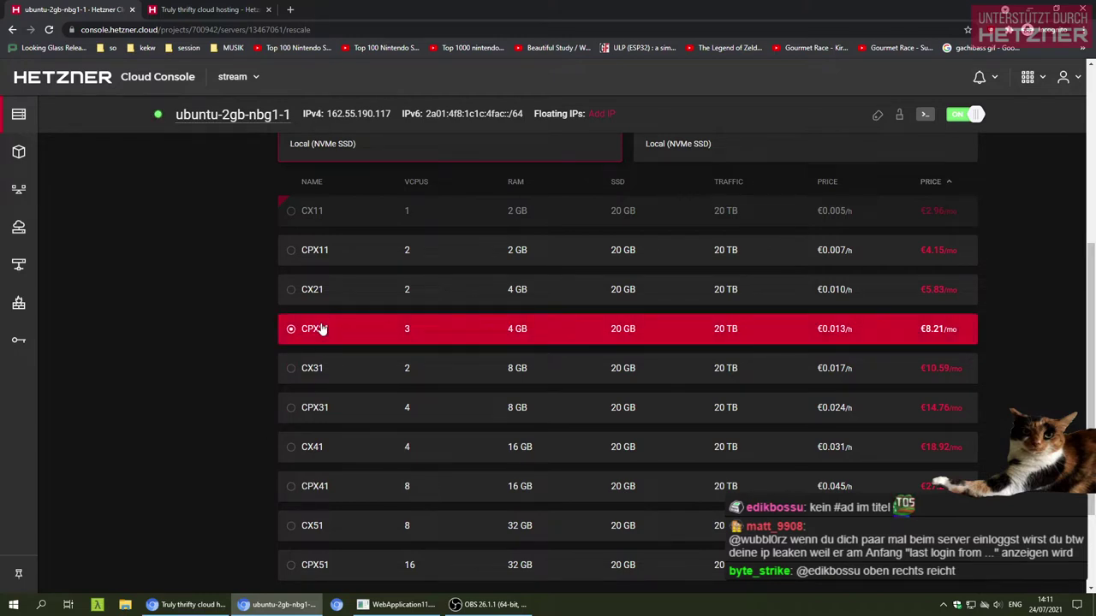
Turn off the CPU and RAM only option for the rescale and compare the disk sizes of the plans
scroll(321, 330, up, 4)
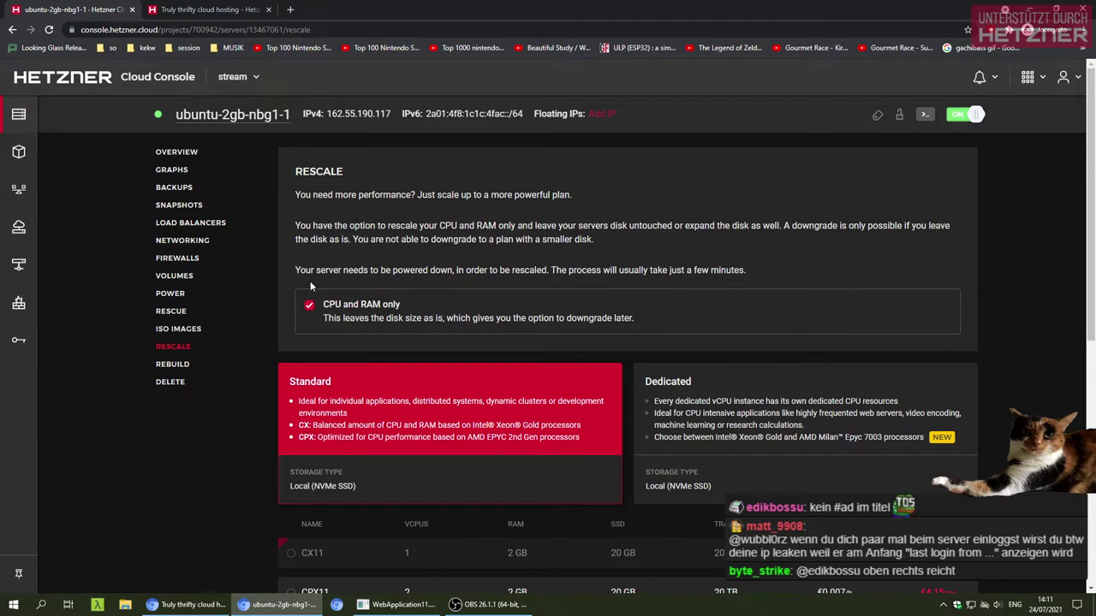
scroll(292, 392, down, 4)
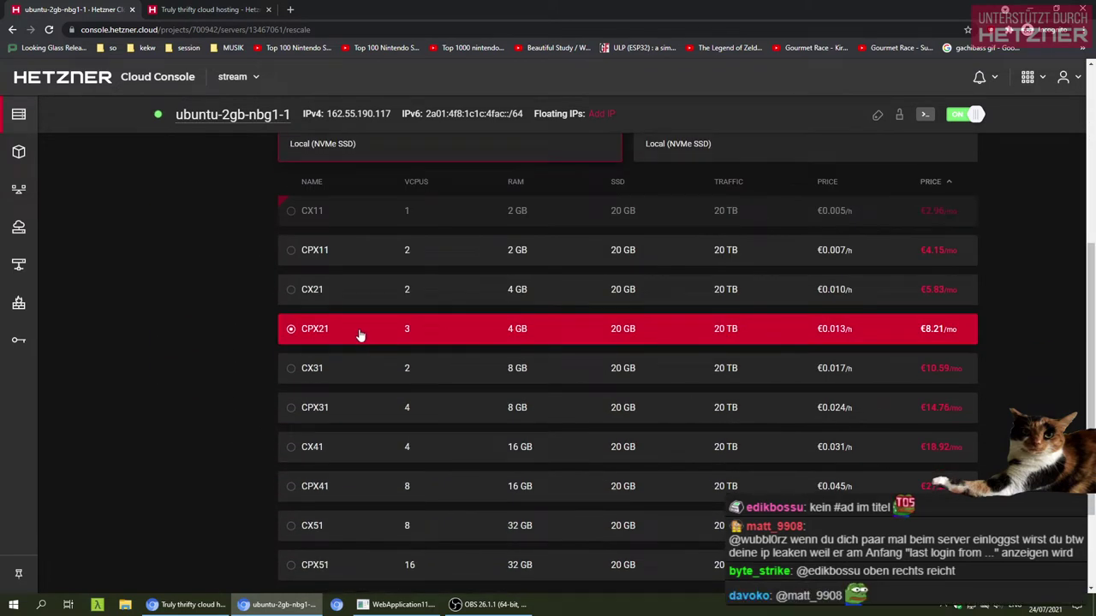
scroll(220, 355, down, 1)
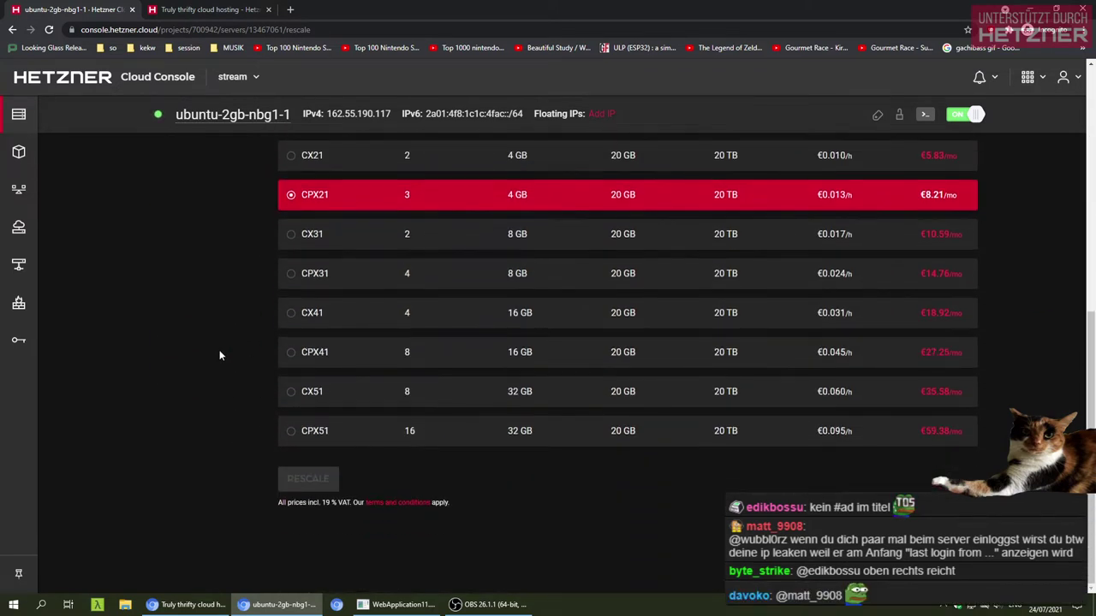
scroll(271, 476, up, 4)
scroll(271, 476, up, 2)
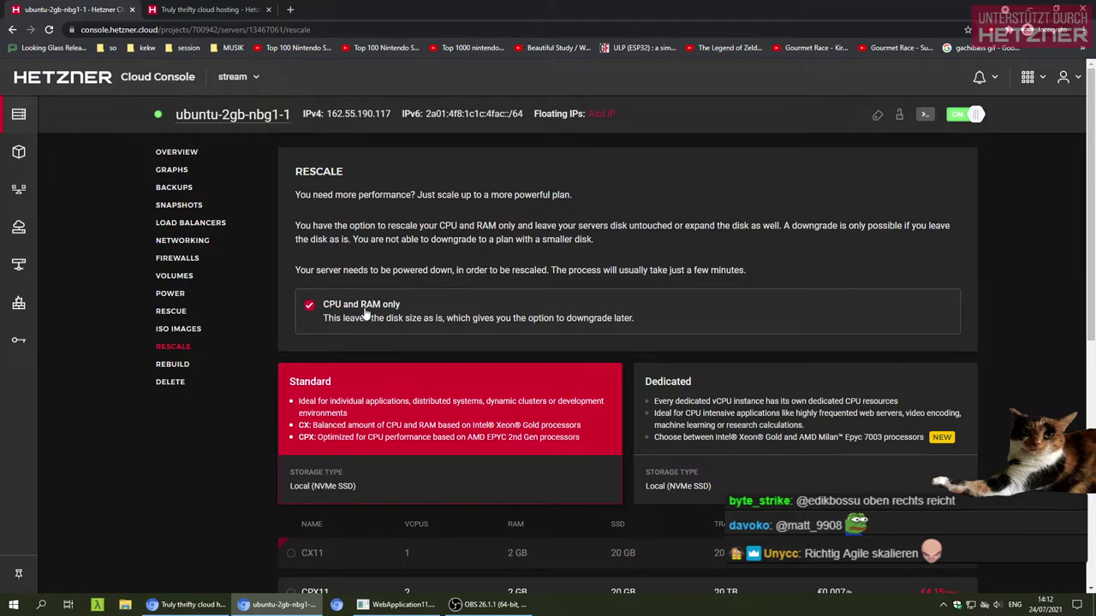
scroll(233, 395, down, 4)
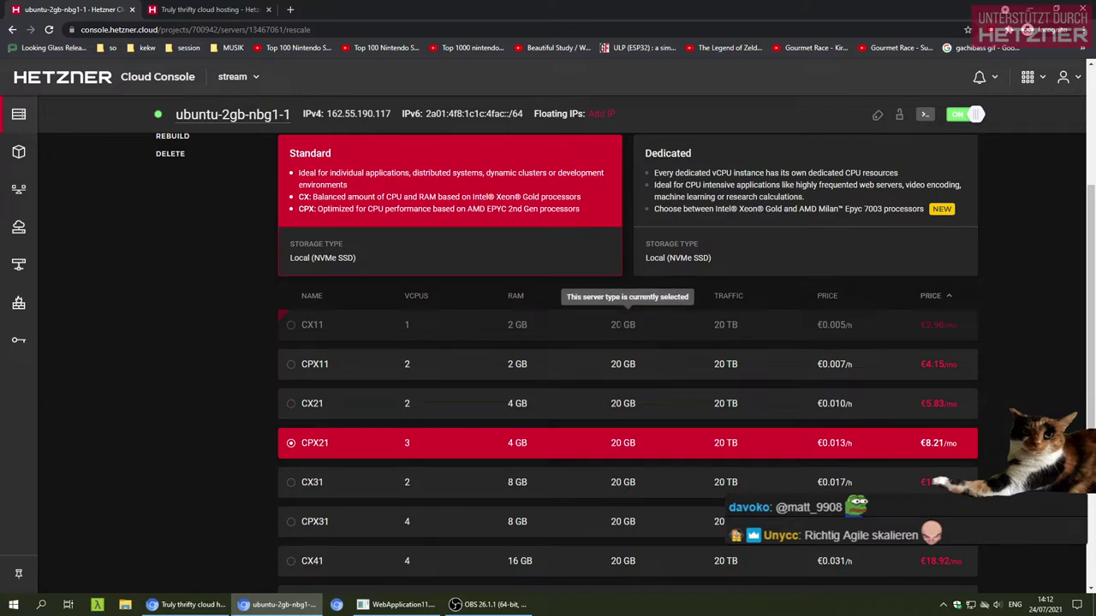
scroll(257, 432, up, 3)
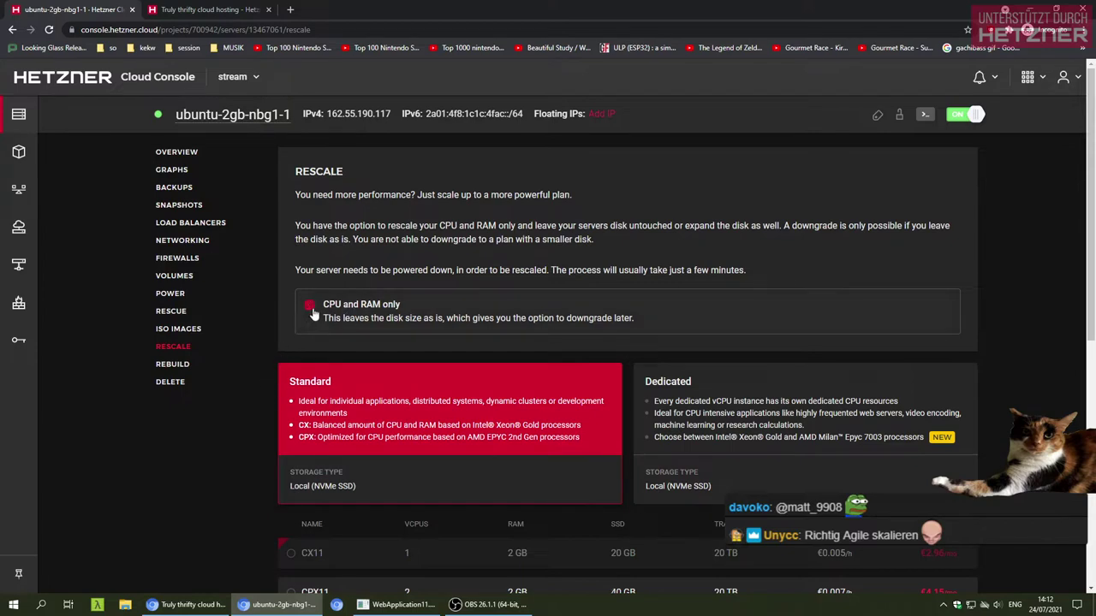
scroll(245, 407, down, 2)
scroll(257, 396, down, 2)
scroll(611, 277, up, 1)
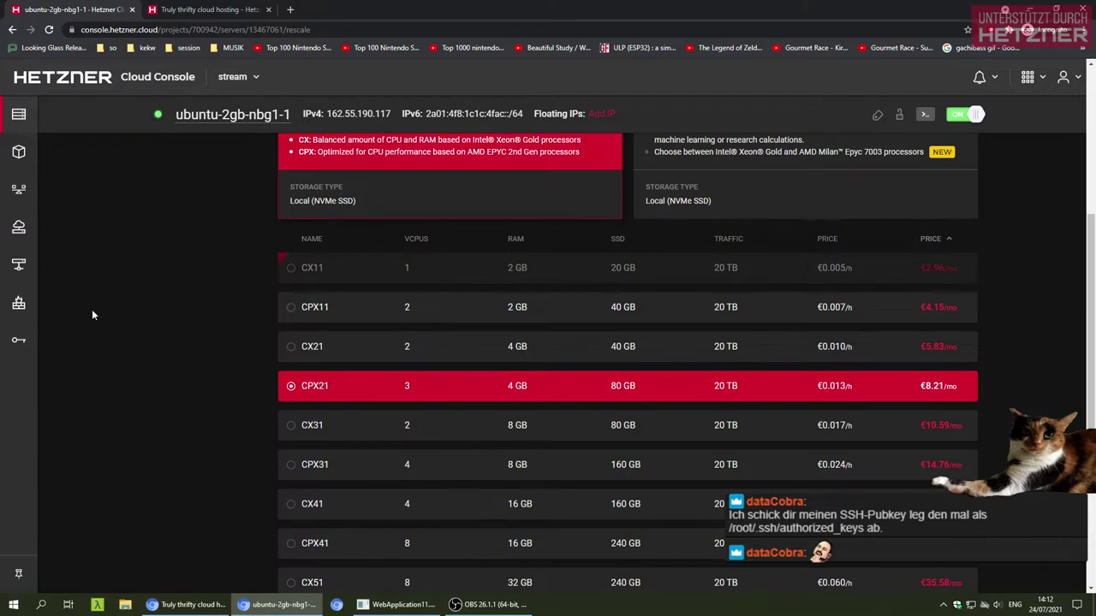
scroll(91, 315, up, 3)
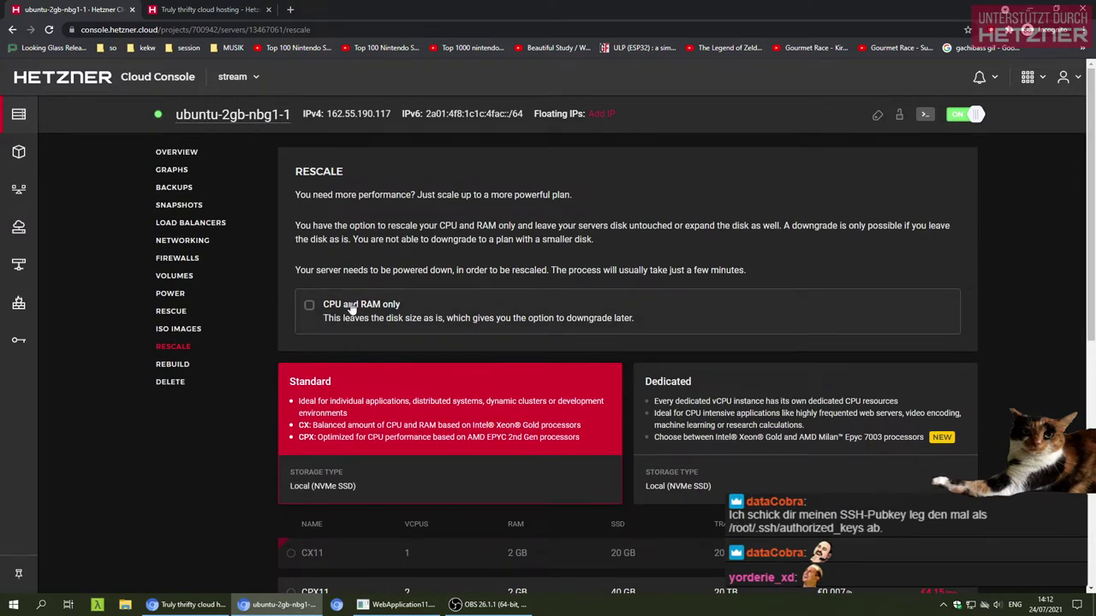
Re-enable the CPU and RAM only option and review the rescale plans with the disk size kept
click(349, 308)
scroll(166, 435, down, 3)
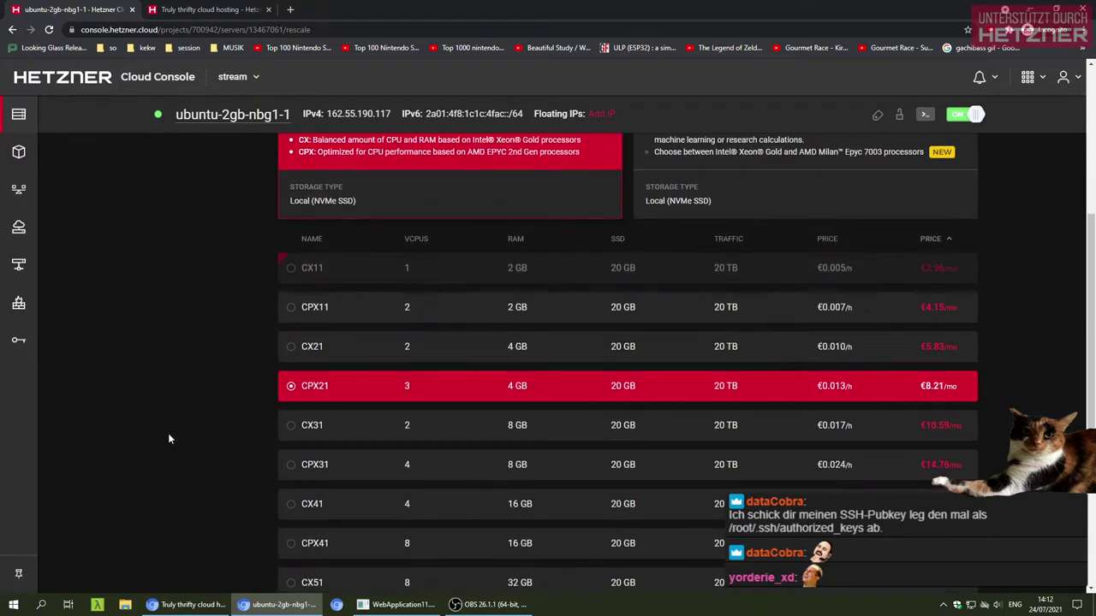
scroll(168, 439, down, 2)
scroll(260, 473, up, 4)
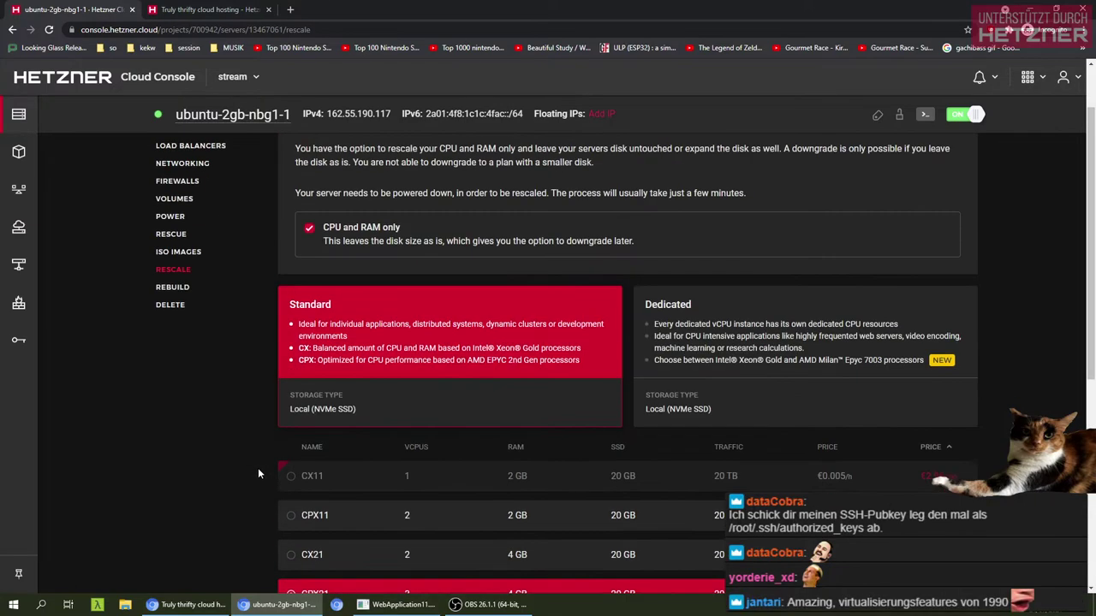
scroll(256, 466, down, 4)
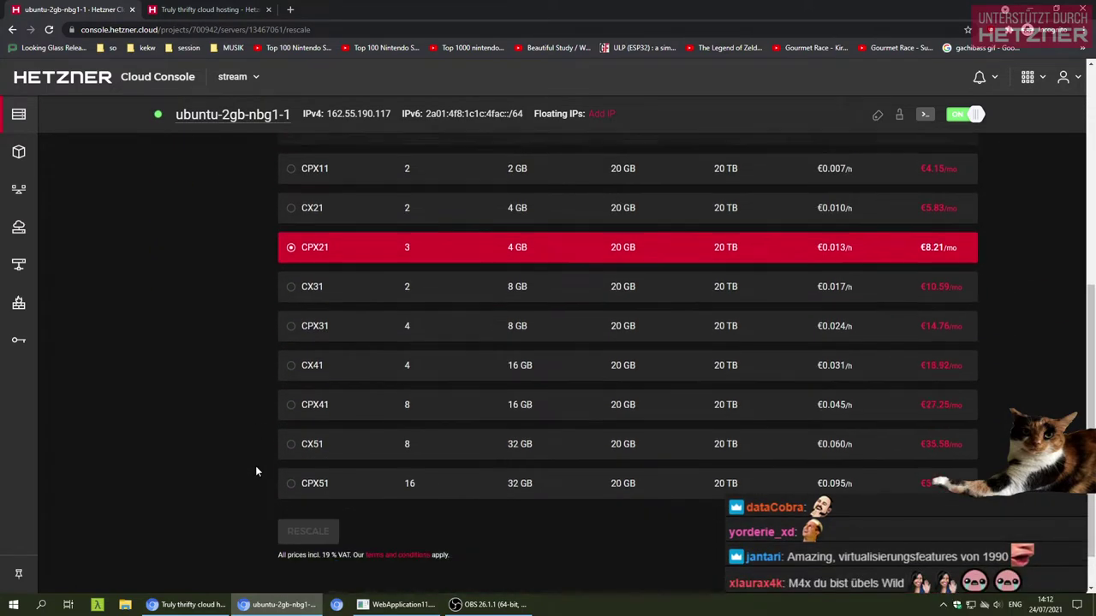
scroll(313, 476, up, 5)
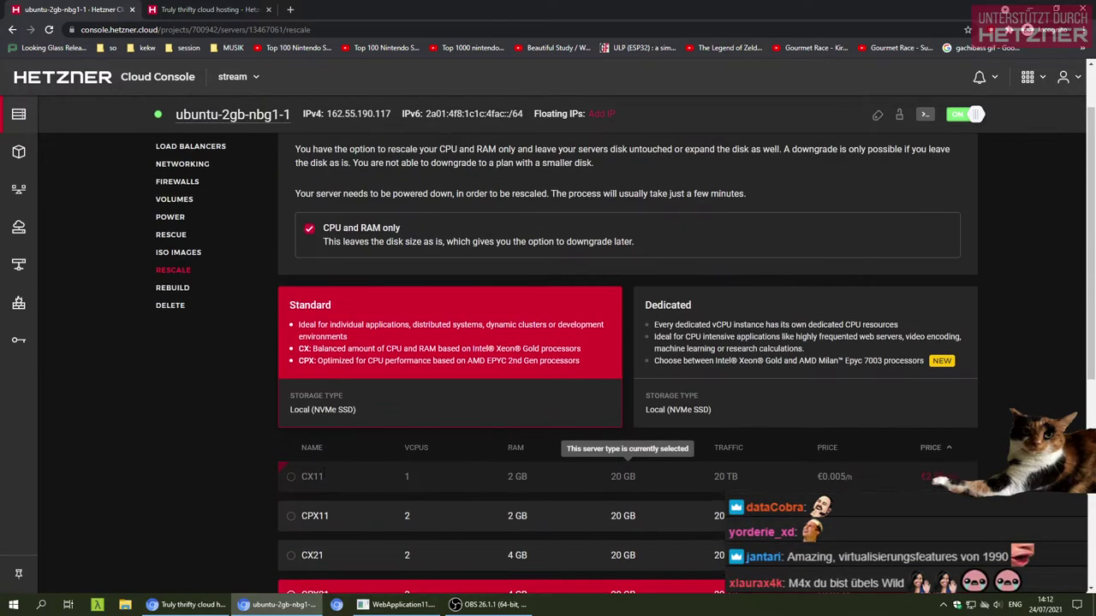
Power off the server and rescale it to the CPX21 plan with CPU and RAM only
click(959, 114)
click(664, 390)
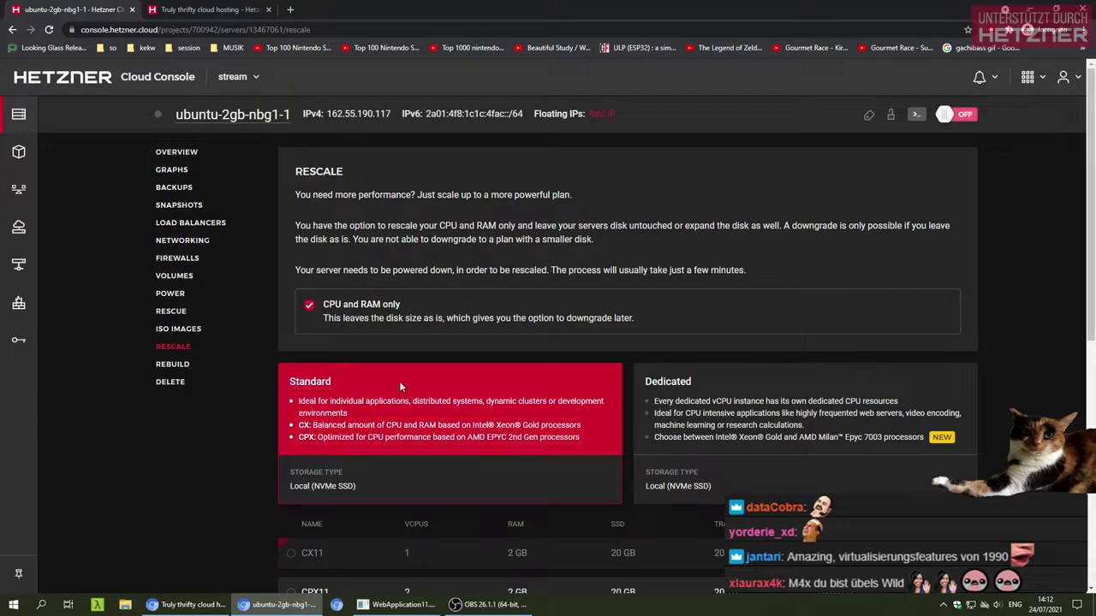
scroll(502, 379, down, 5)
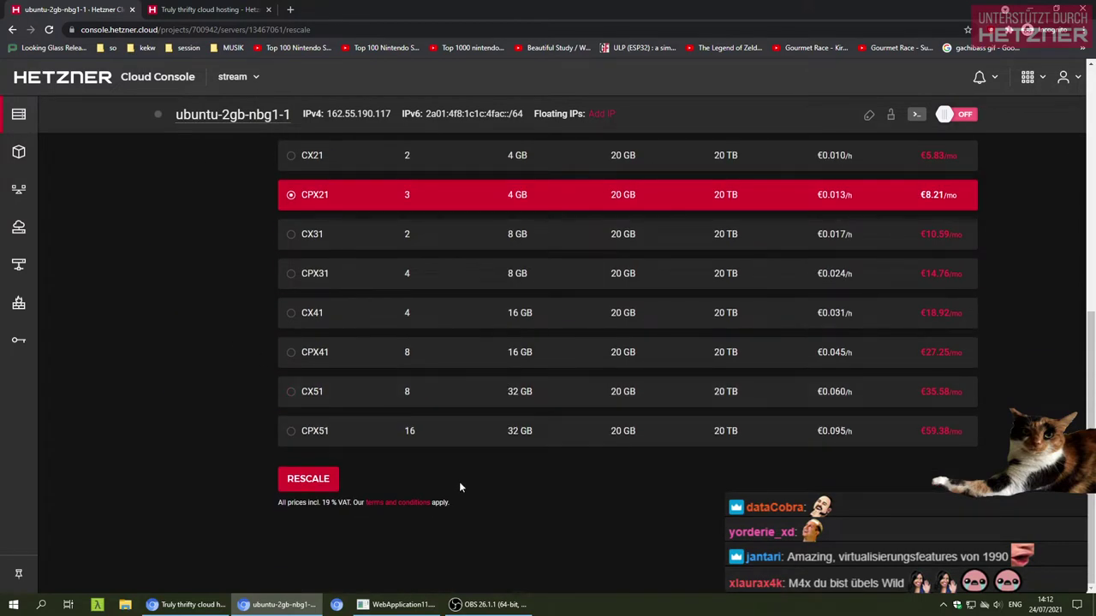
click(296, 487)
scroll(206, 456, up, 4)
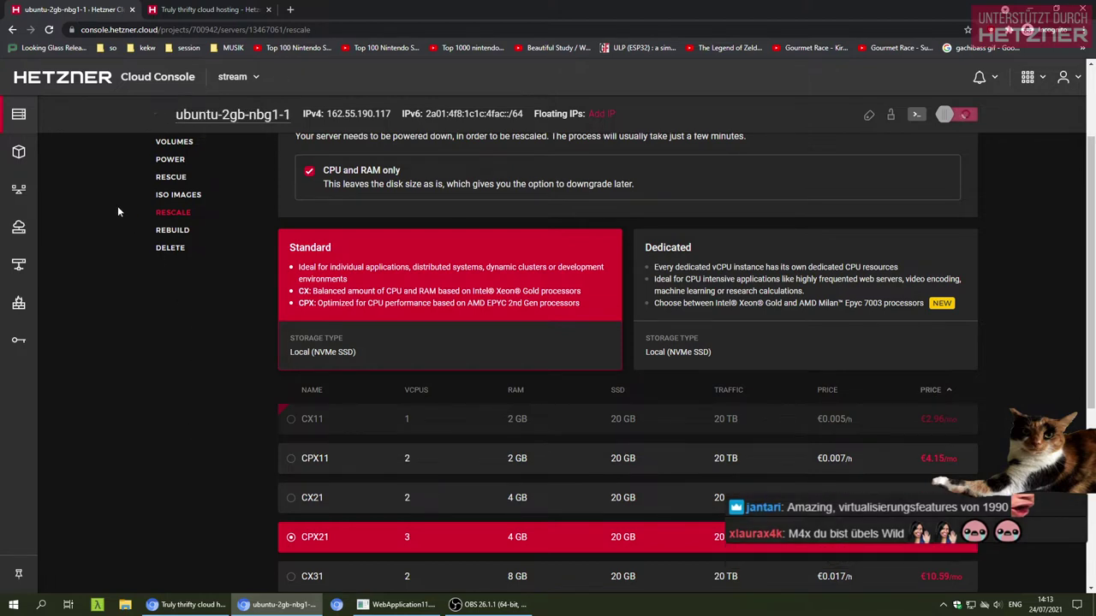
Open the server creation form in a separate tab and select the CPX21 type
mouse_move(34, 126)
click(34, 126)
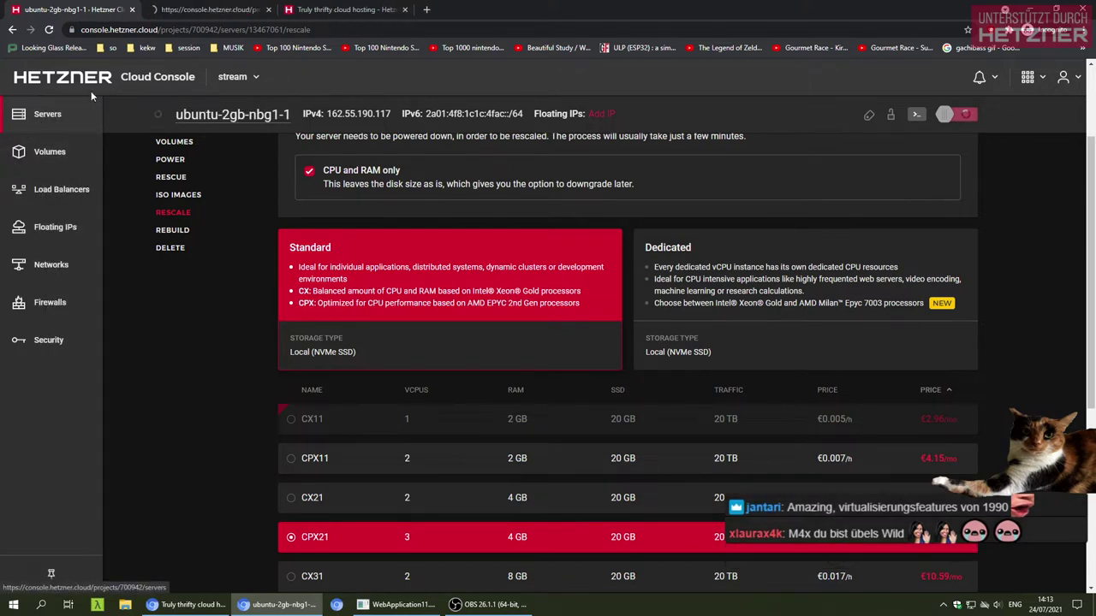
click(935, 129)
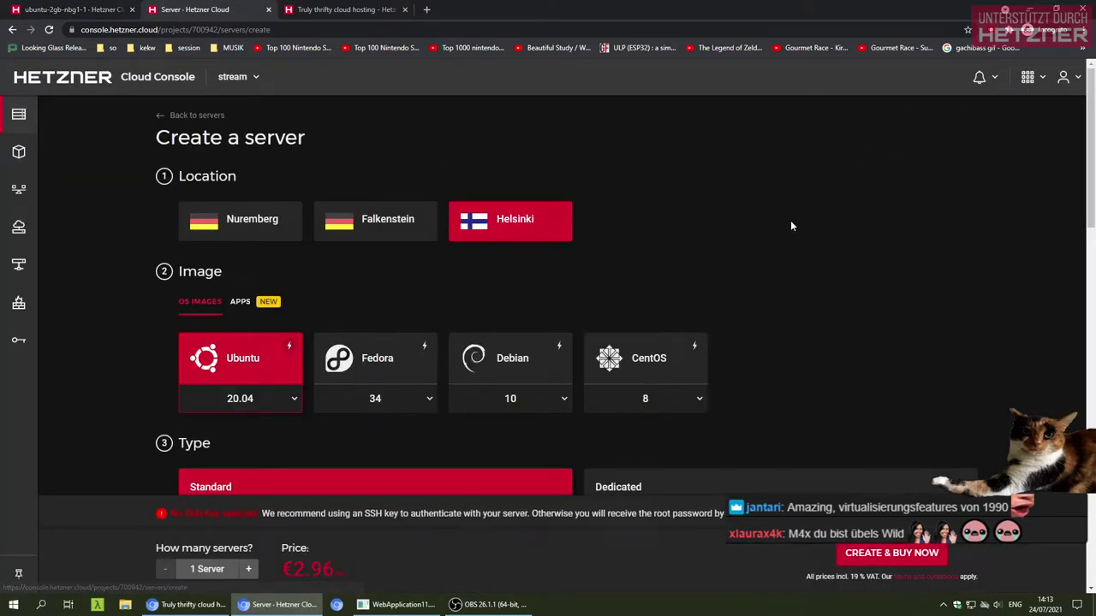
scroll(265, 377, down, 5)
scroll(244, 375, down, 1)
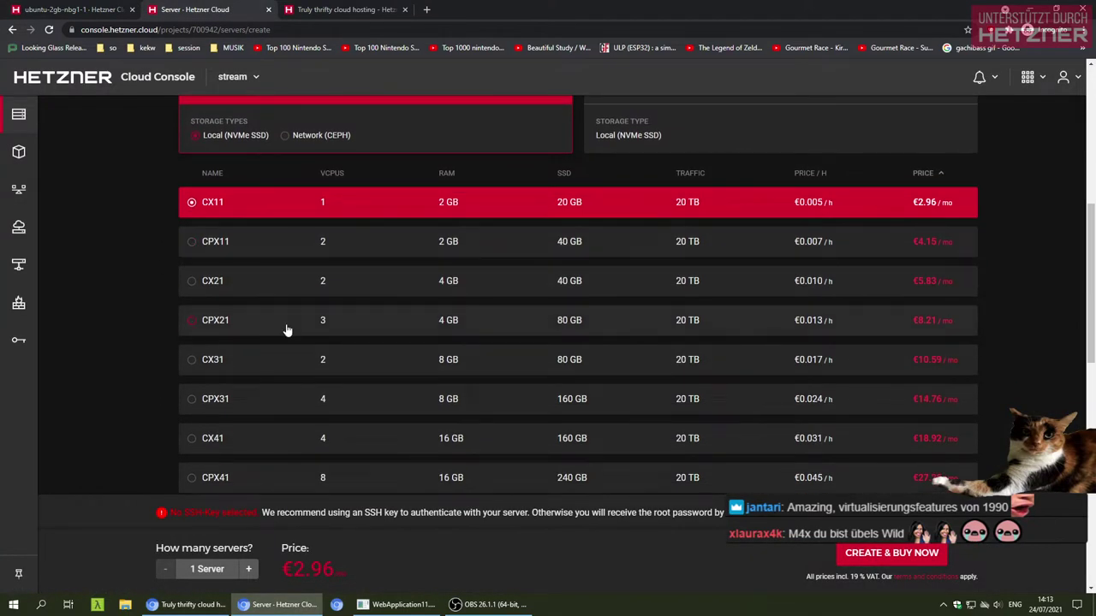
click(257, 323)
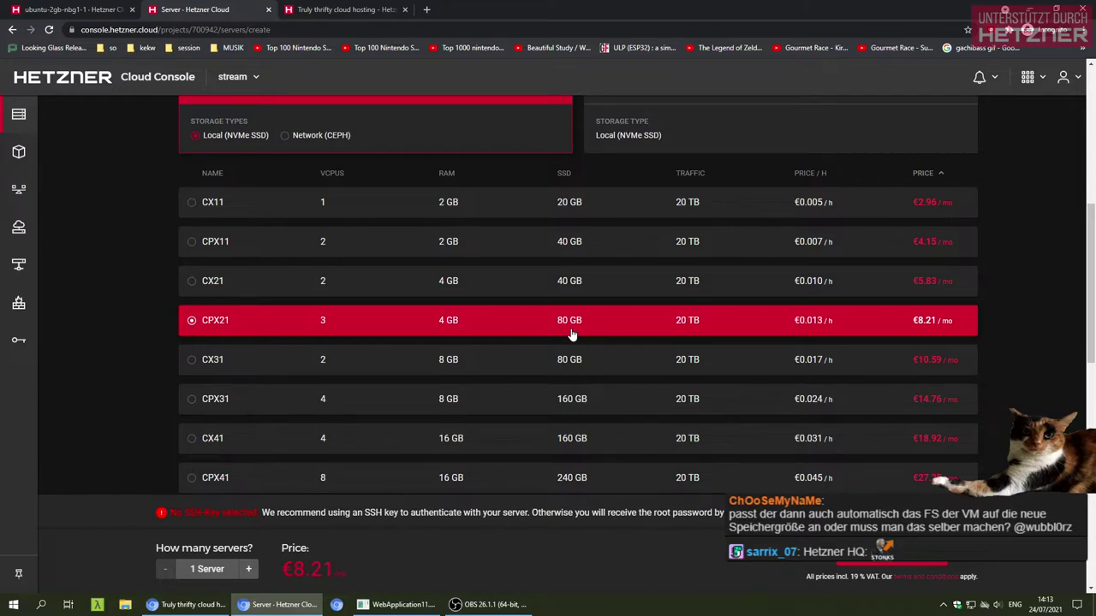
Preview the monthly price of a 1024 GB volume in the volume creation form and cancel without buying it
mouse_move(53, 192)
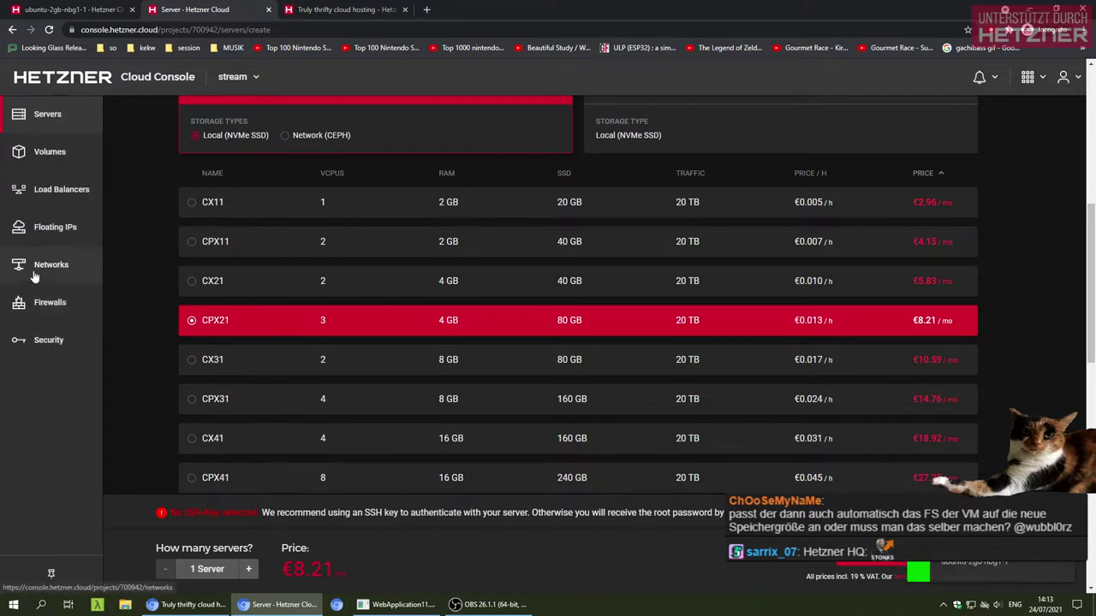
click(66, 162)
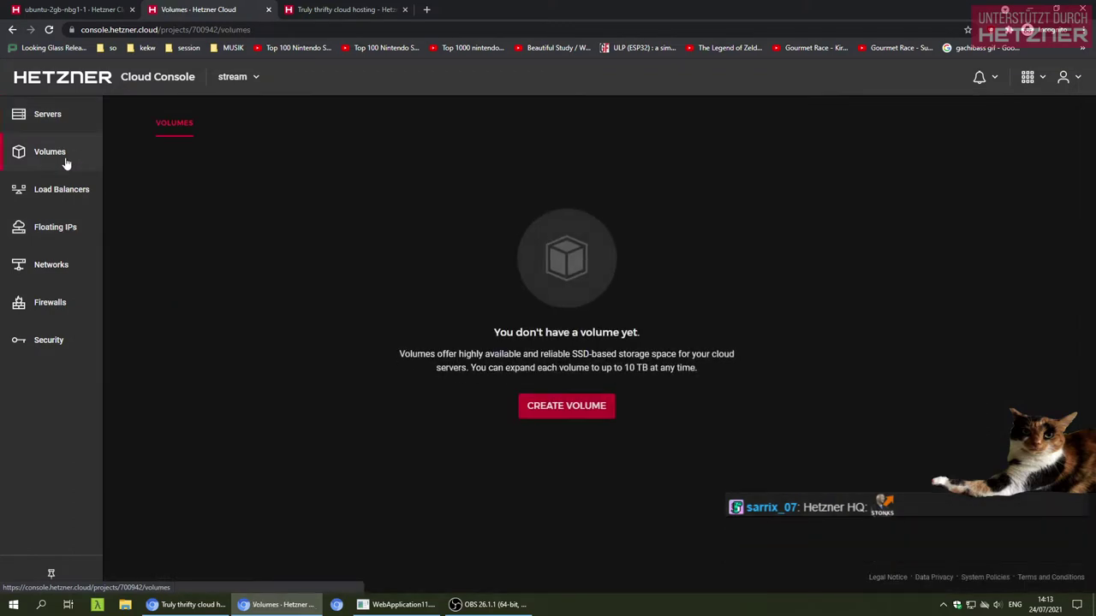
click(575, 412)
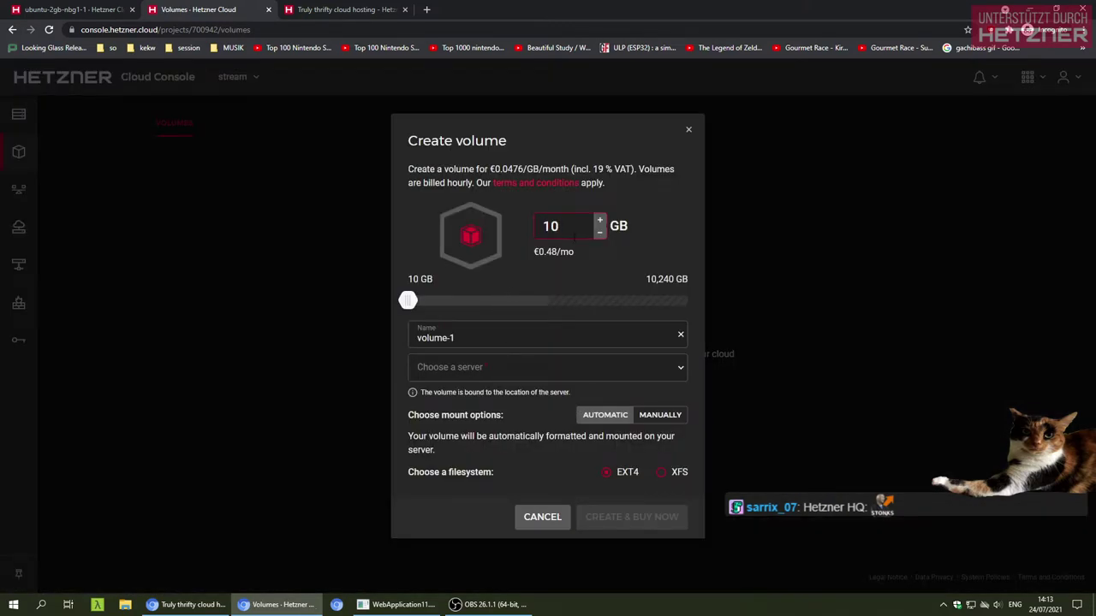
text(24)
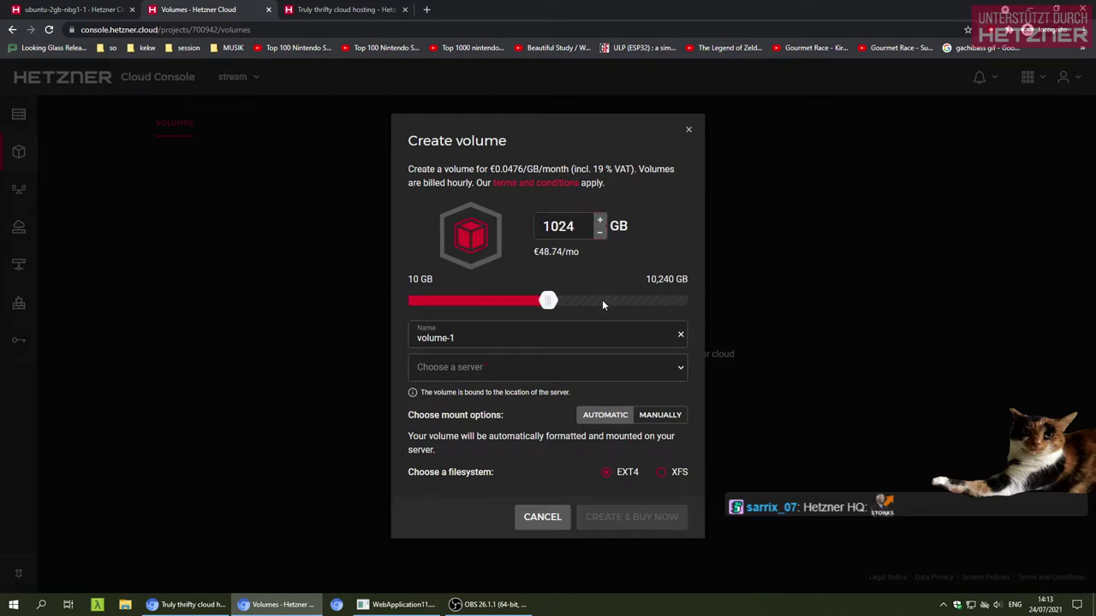
mouse_move(548, 301)
mouse_down()
mouse_move(499, 301)
mouse_move(567, 301)
mouse_move(418, 301)
mouse_move(548, 301)
mouse_up()
click(537, 519)
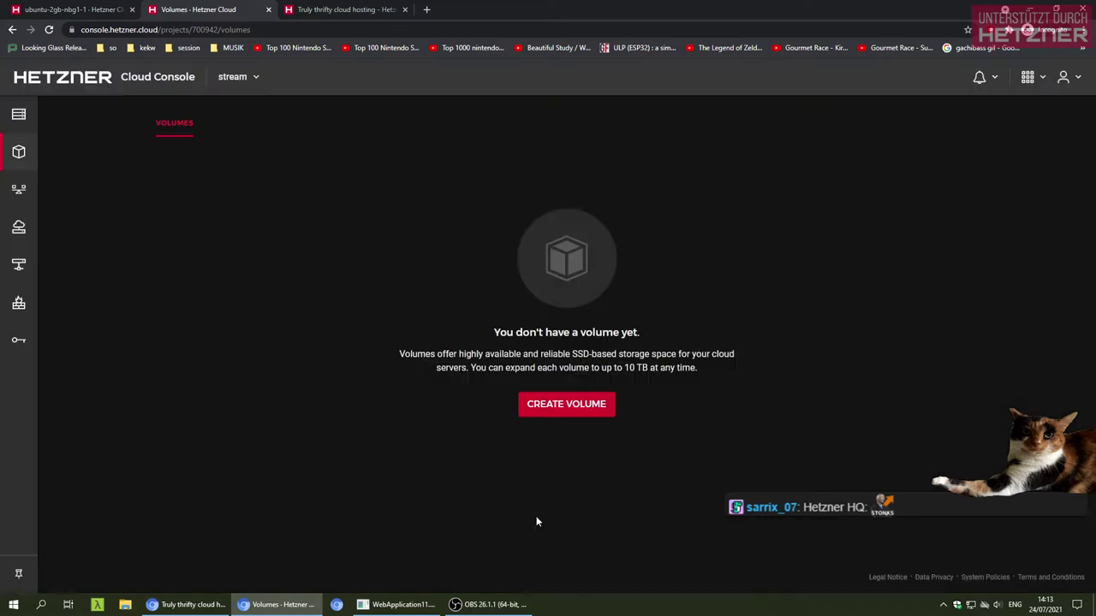
Compare block storage volume prices on the Hetzner Cloud pricing page for 10 TB and 1 TB
click(353, 9)
scroll(227, 242, up, 2)
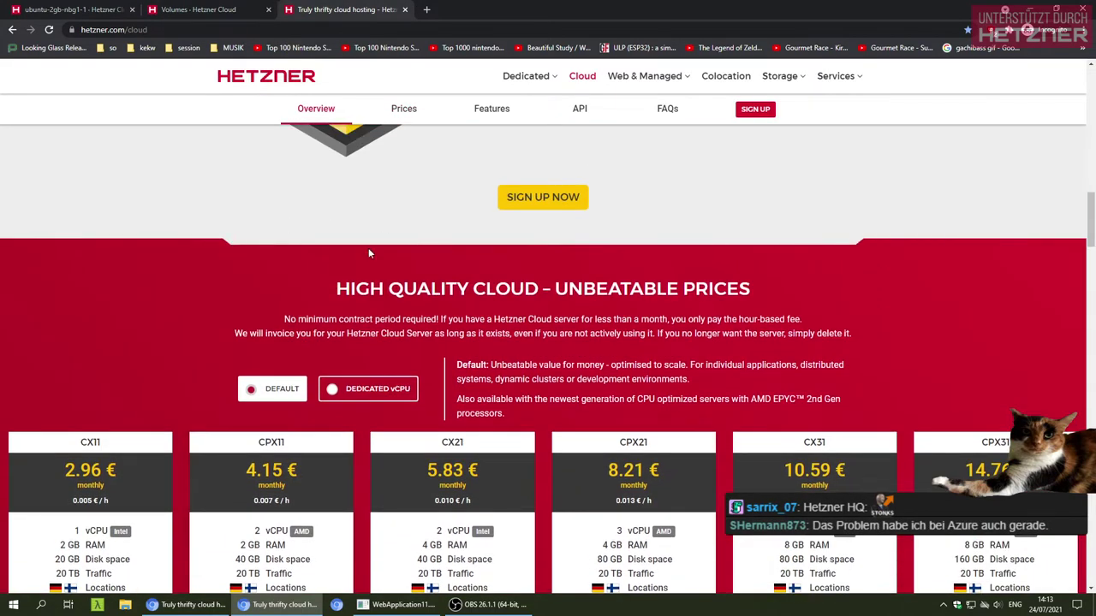
scroll(380, 239, down, 8)
drag(530, 426, 692, 421)
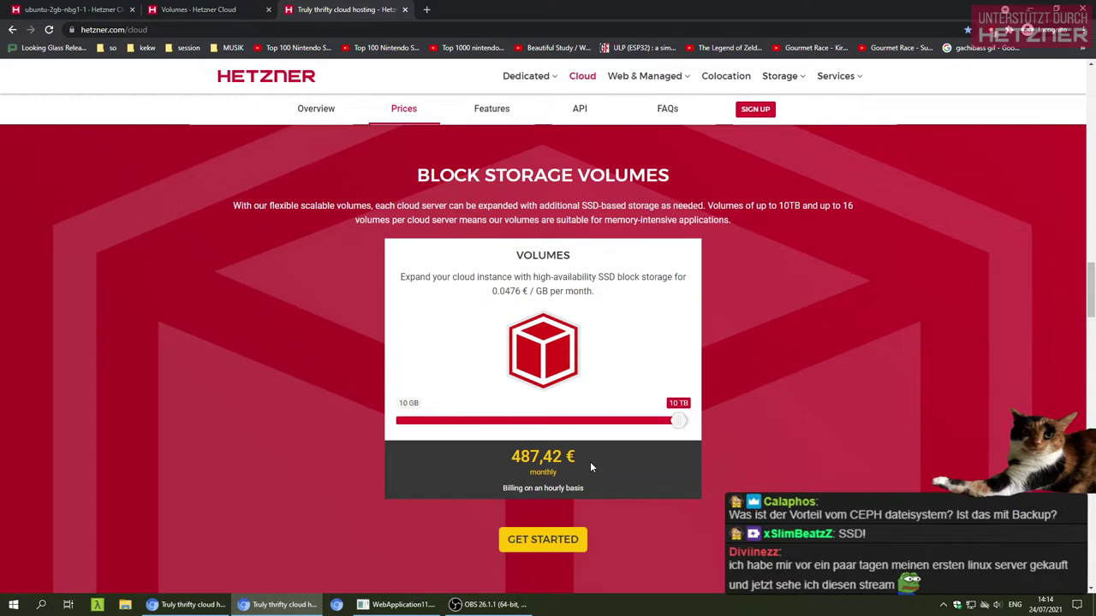
mouse_move(676, 423)
mouse_down()
mouse_move(545, 429)
mouse_move(684, 423)
mouse_up()
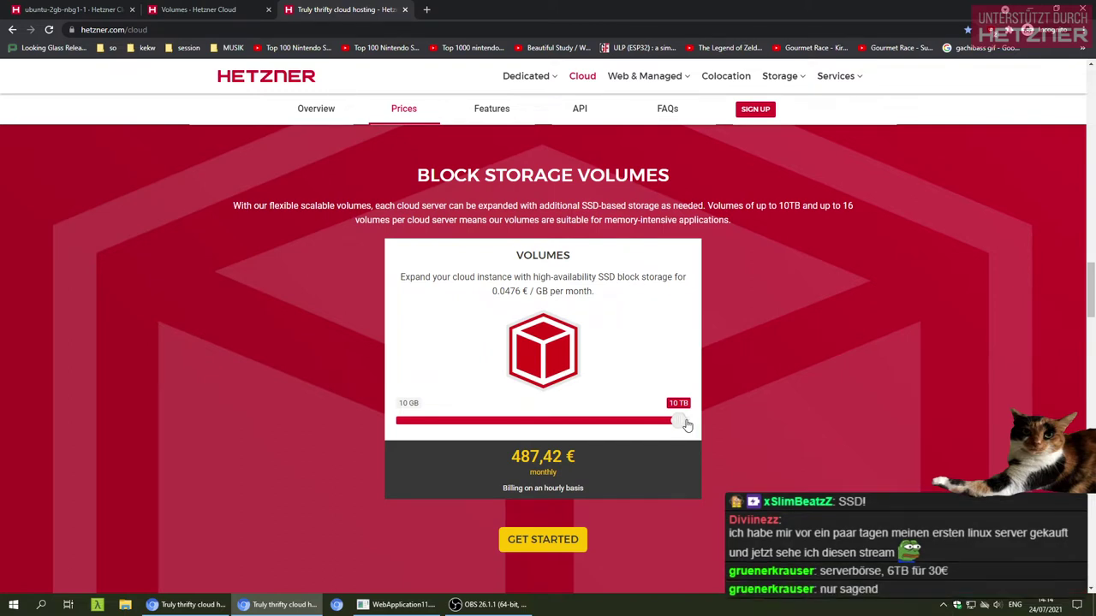
drag(686, 426, 556, 428)
drag(477, 421, 577, 423)
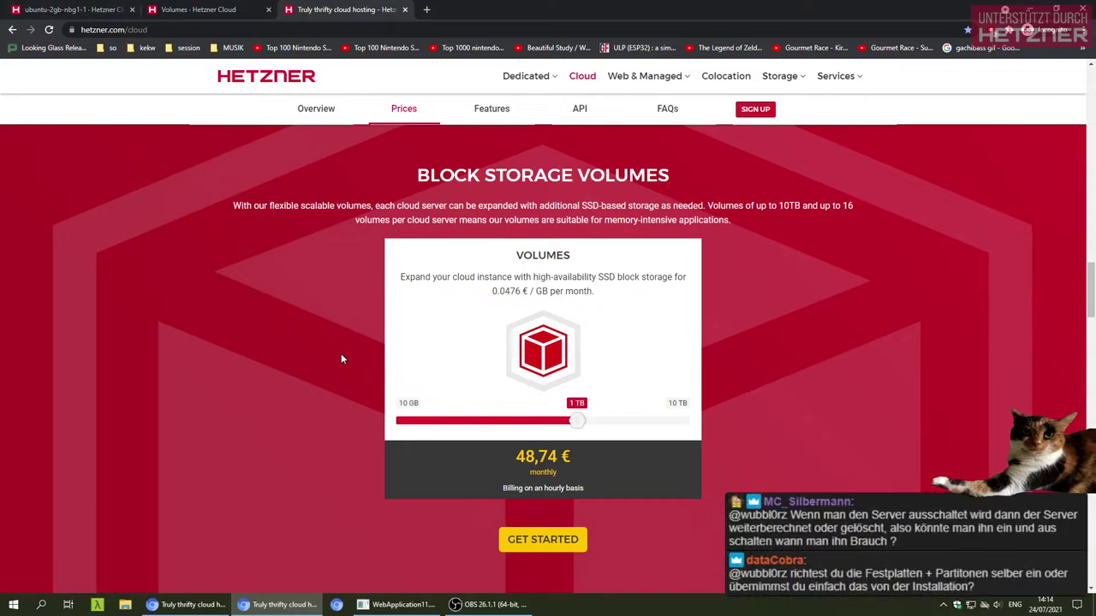
key(ctrl+t)
text(server )
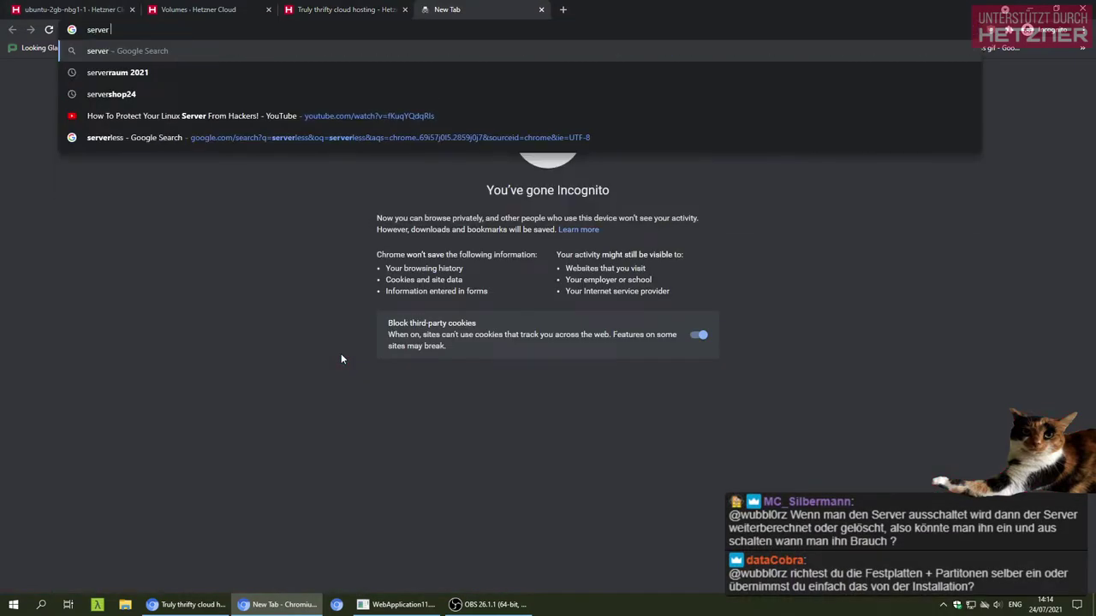
text(auktion)
key(Return)
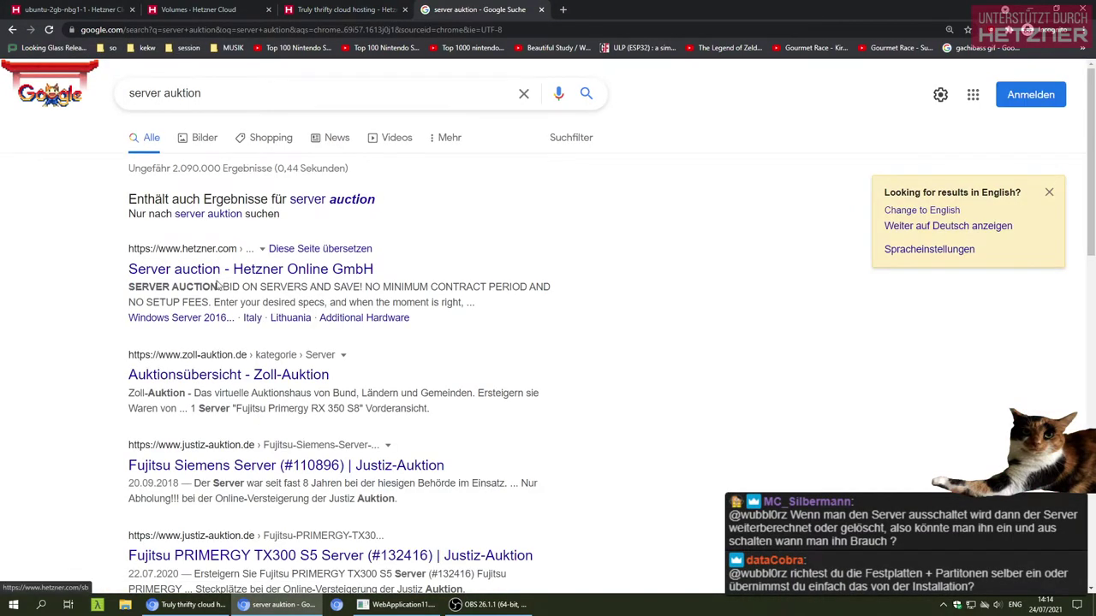
click(214, 271)
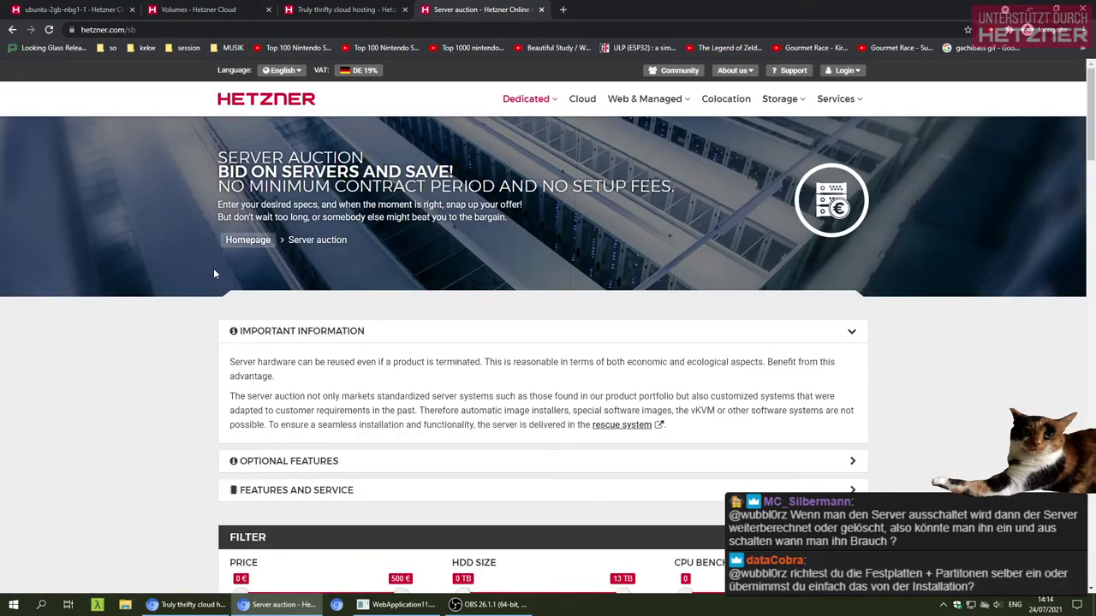
scroll(188, 340, down, 3)
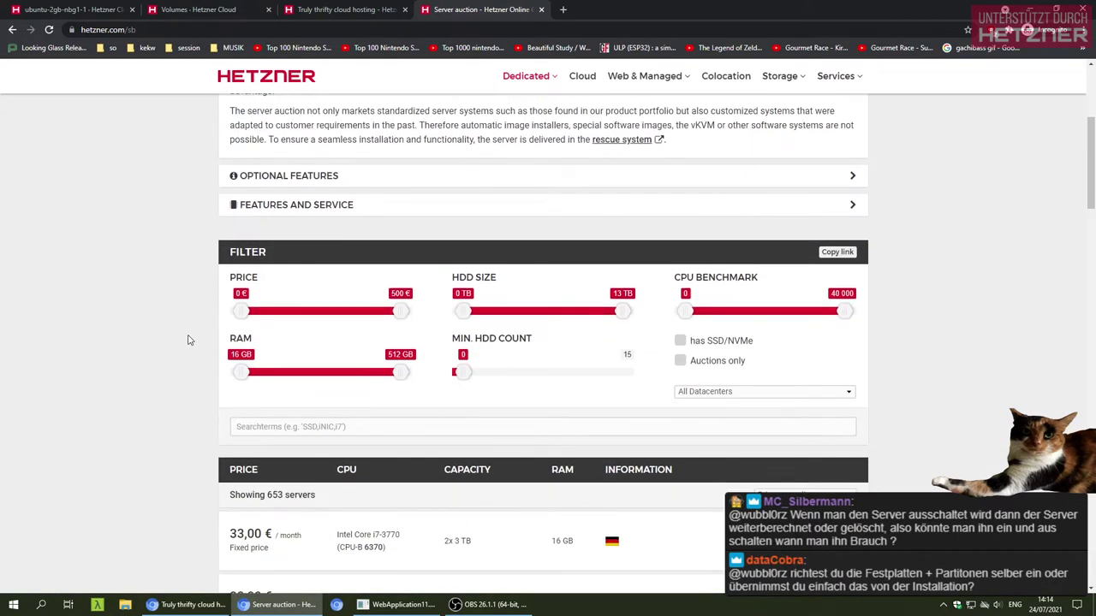
scroll(189, 340, down, 4)
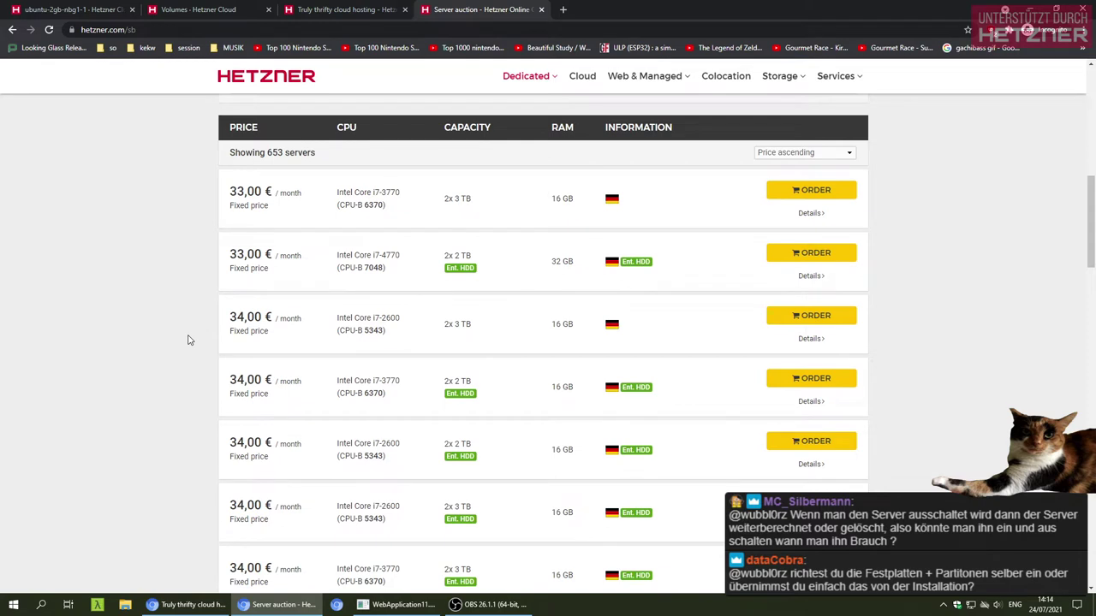
scroll(189, 340, up, 1)
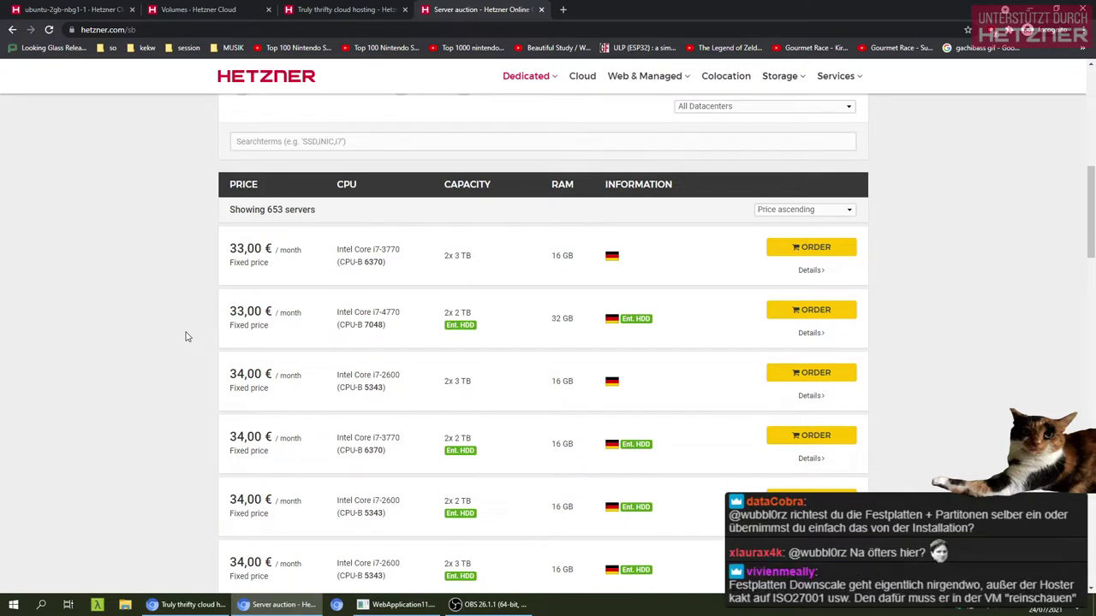
key(ctrl+w)
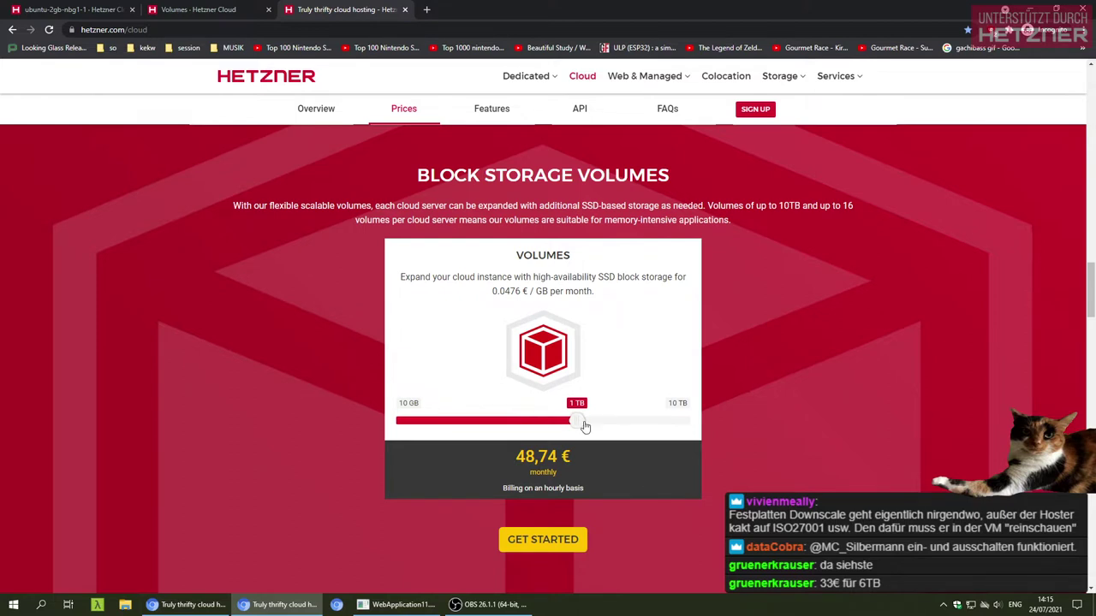
Check the block storage price for a 500 GB volume on the Hetzner Cloud pricing page
drag(578, 424, 542, 424)
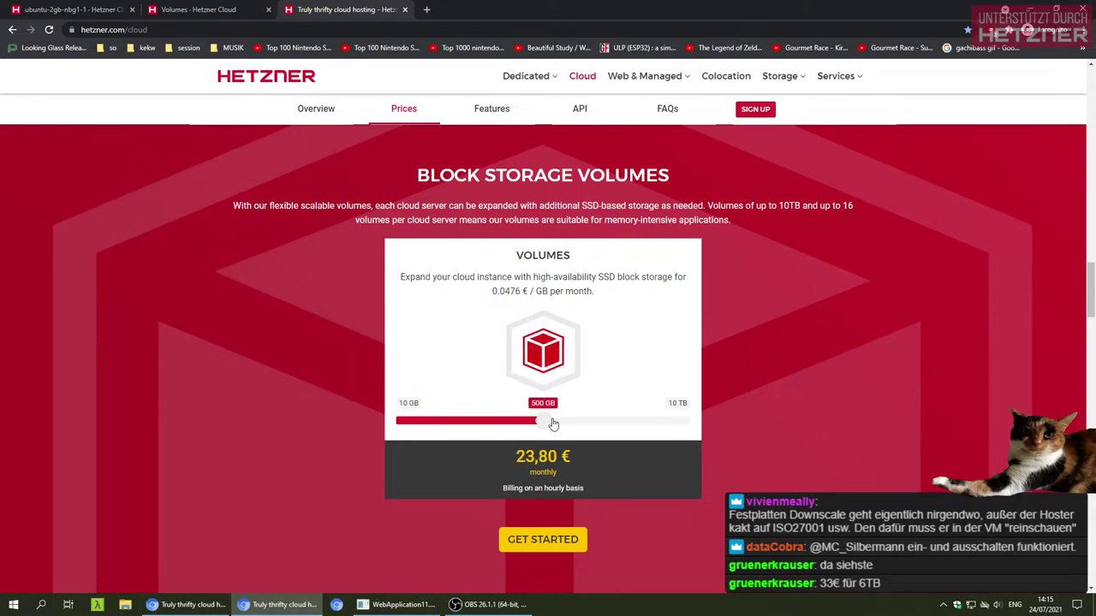
click(205, 10)
click(323, 10)
Search the web for "server auktion" again in a separate tab and examine the filters and offers on Hetzner's auction page
key(ctrl+t)
text(ser)
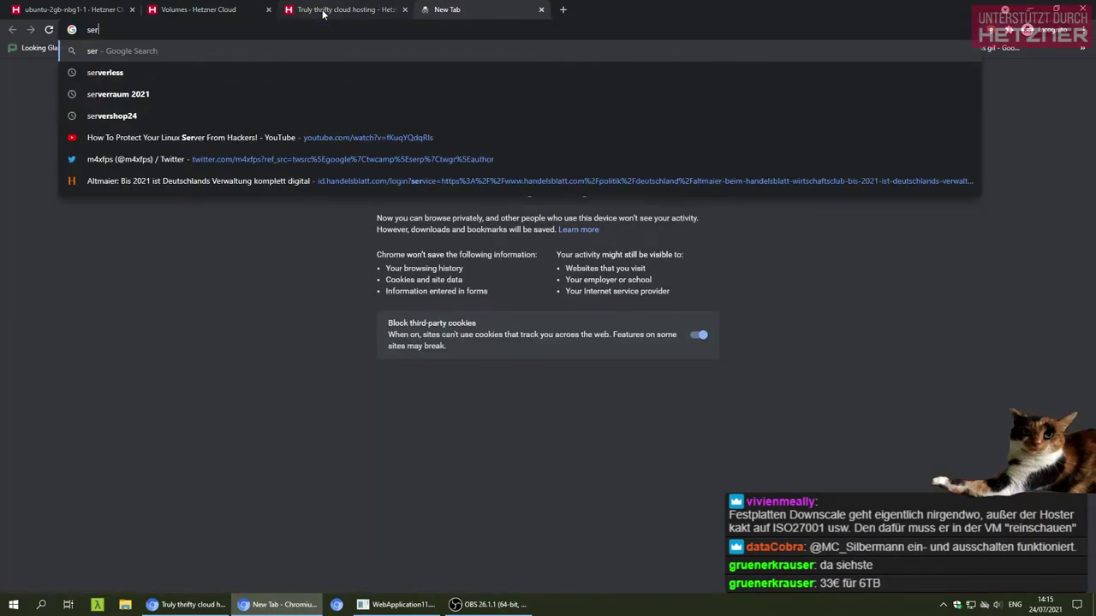
text(ver auktion)
key(Return)
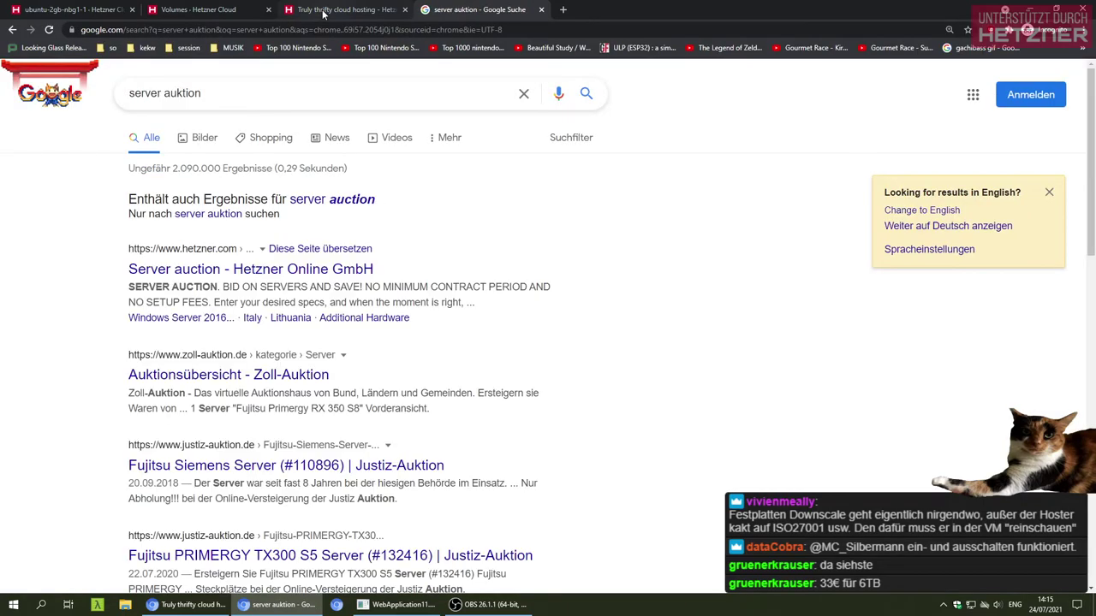
click(254, 274)
scroll(163, 332, down, 4)
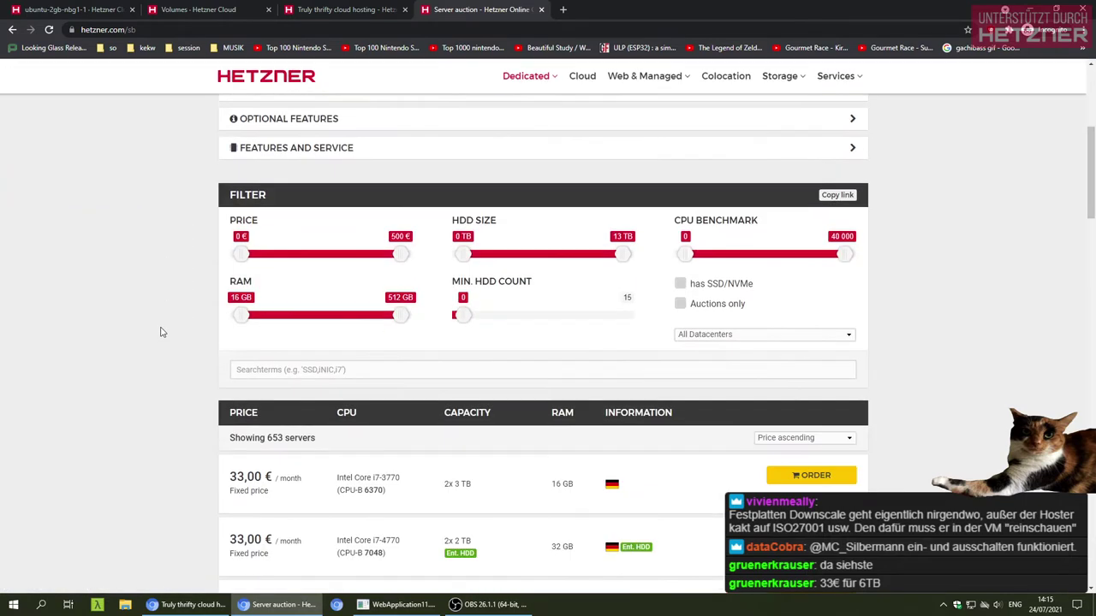
scroll(166, 286, down, 3)
scroll(168, 285, up, 2)
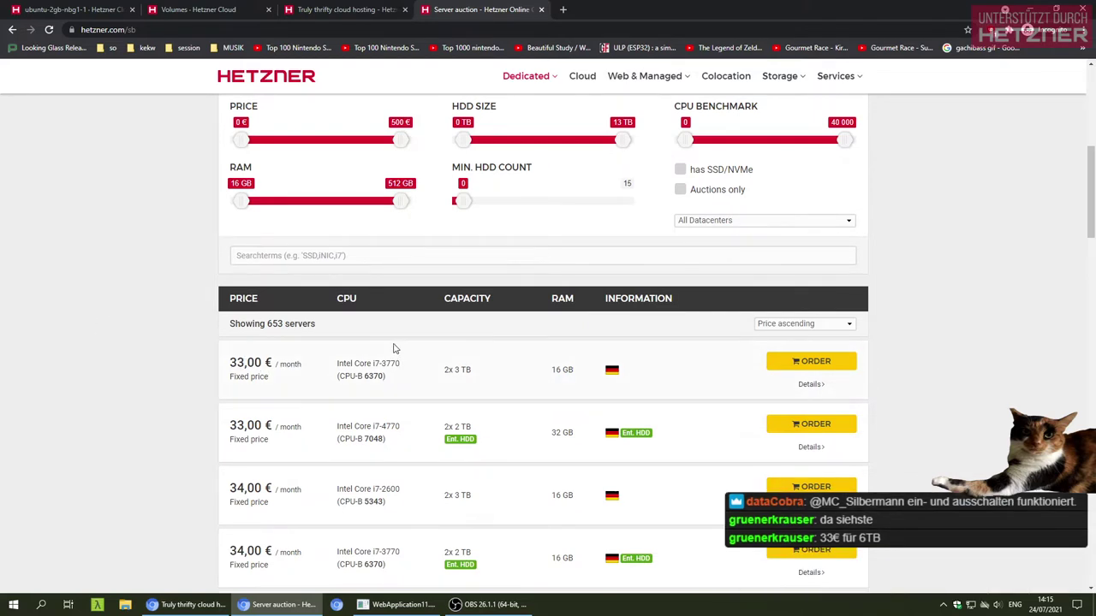
scroll(455, 369, up, 2)
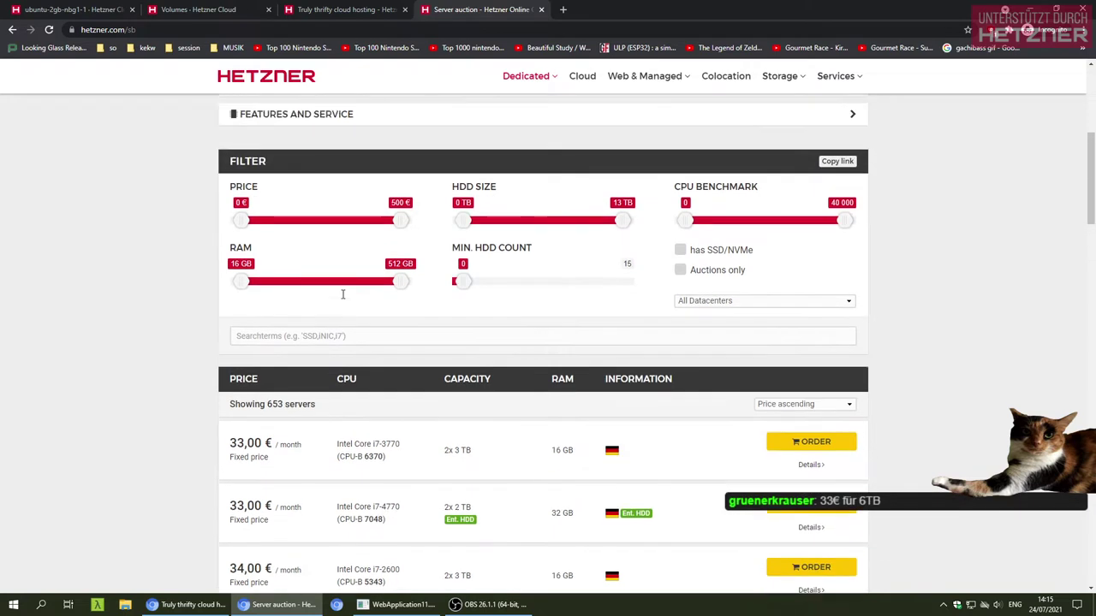
Filter the server auction to servers with SSD/NVMe, review the cheapest offers, and close the auction page
click(702, 285)
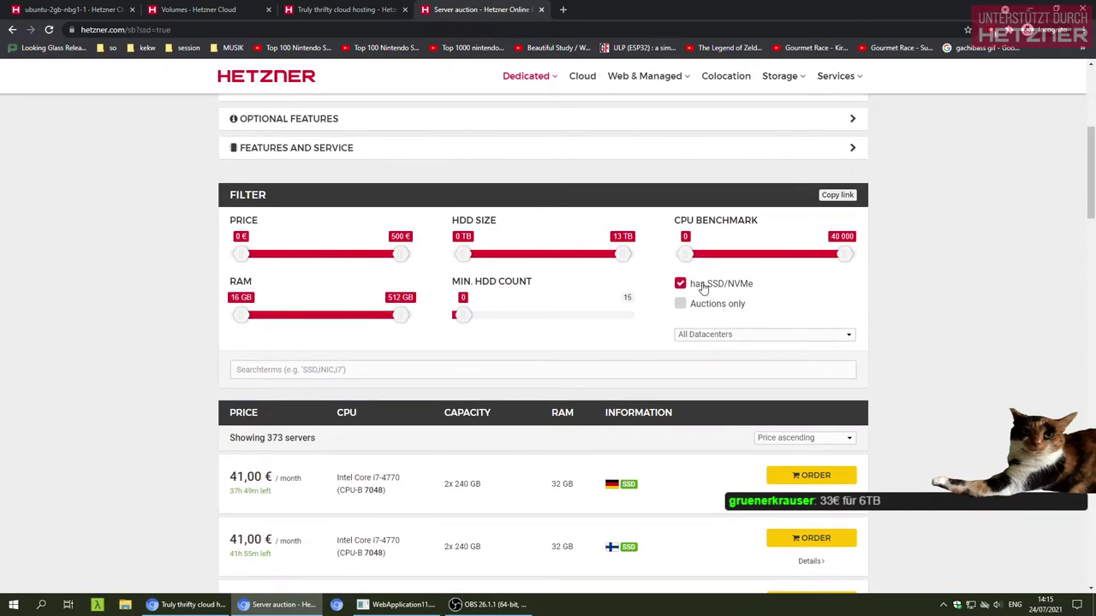
scroll(176, 291, down, 3)
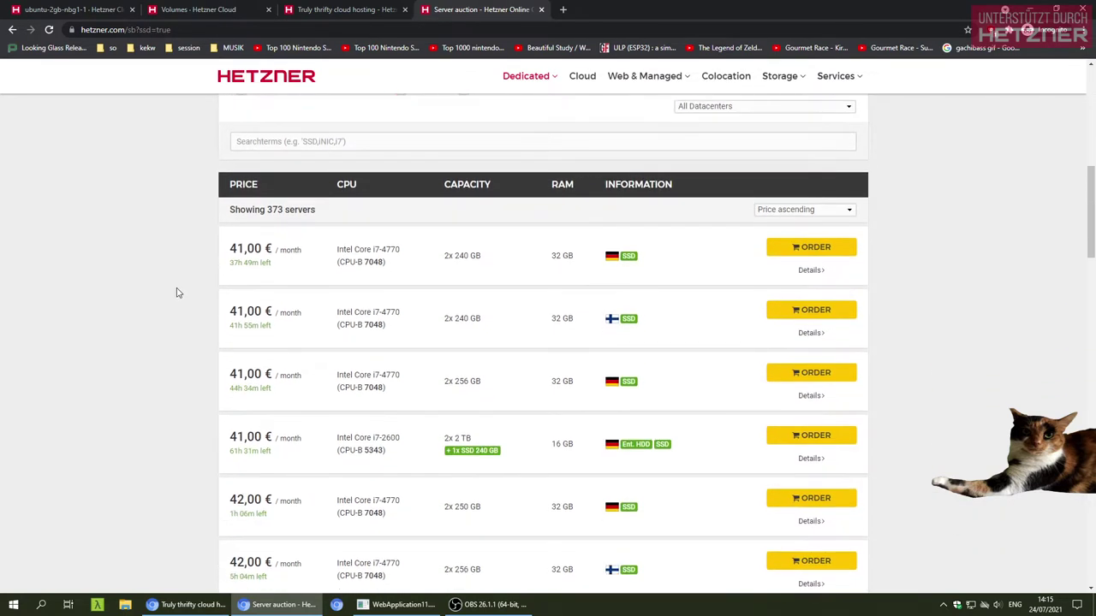
scroll(176, 292, down, 1)
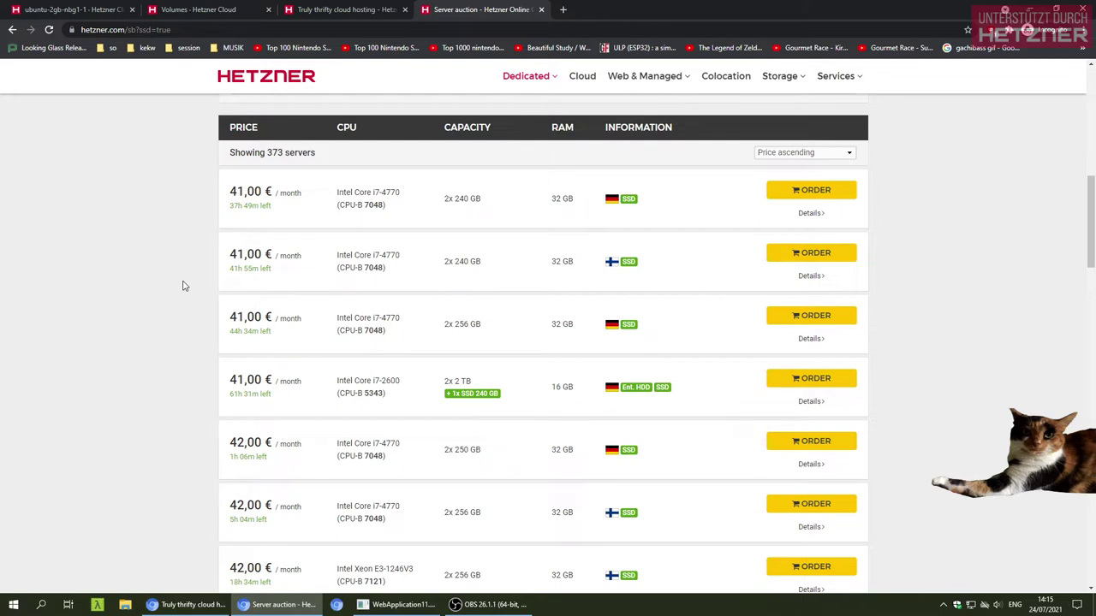
key(ctrl+w)
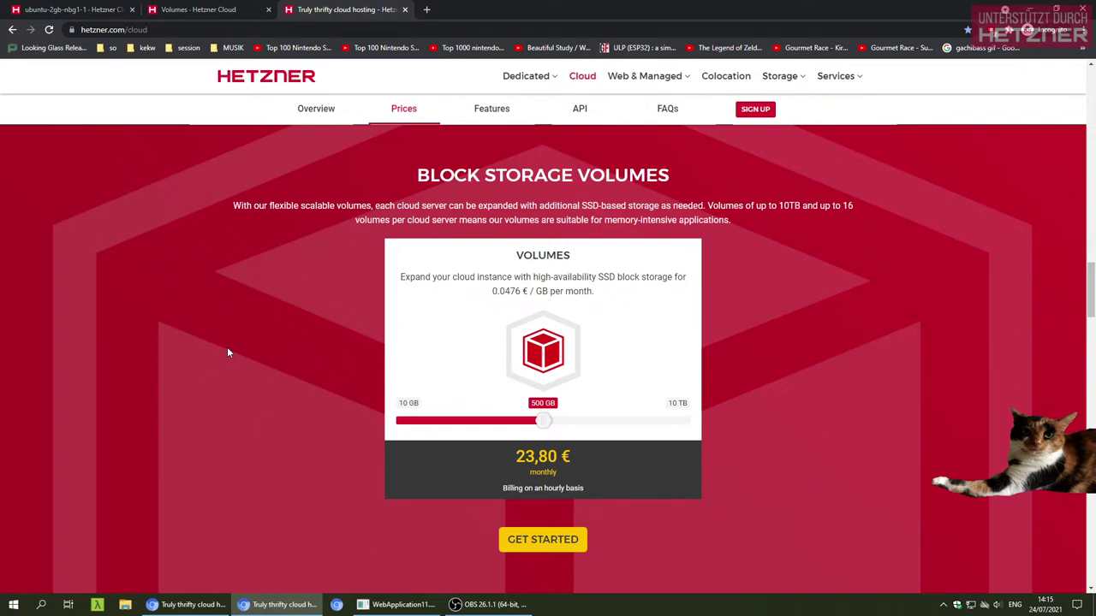
Preview the monthly price of a 99 GB volume in the Cloud Console's volume creation form and cancel it
click(175, 9)
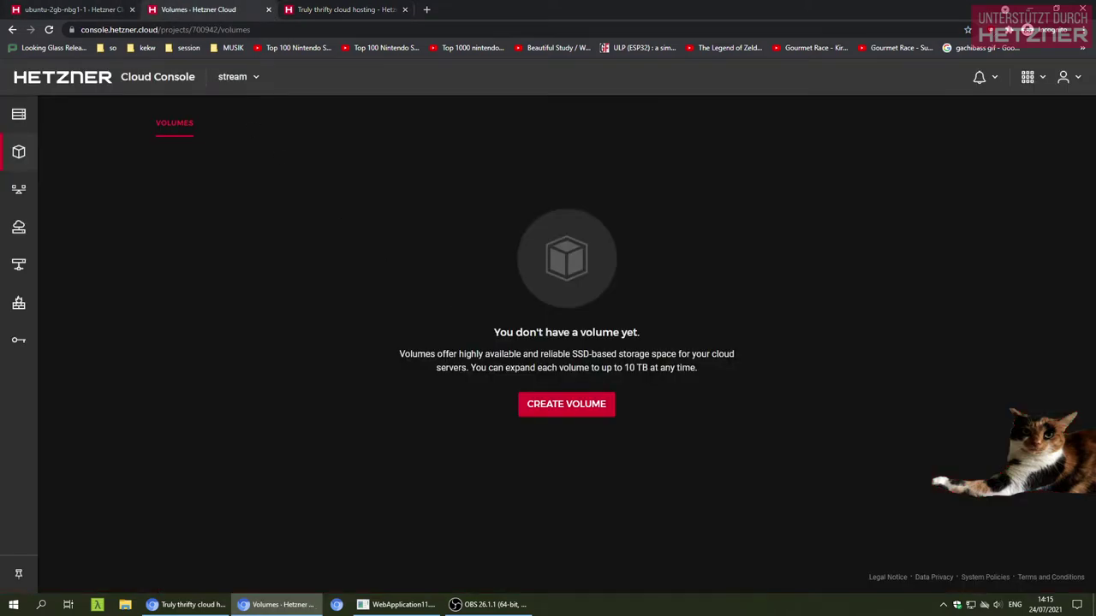
click(548, 403)
drag(403, 304, 491, 307)
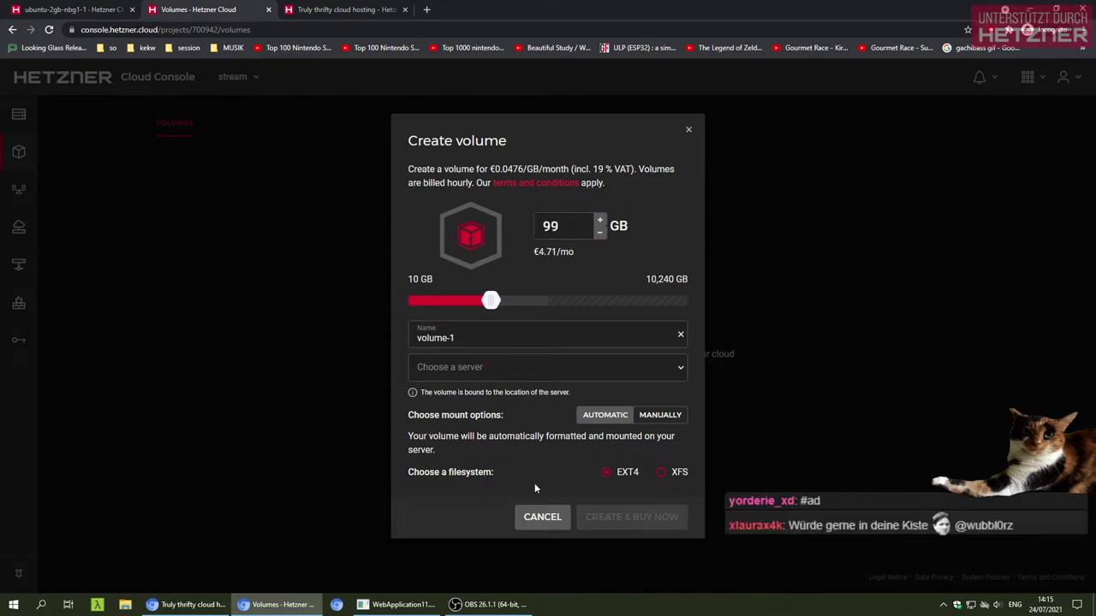
click(538, 516)
Return to the Ubuntu server, check its plan in the project's server list, and reopen its details
click(78, 9)
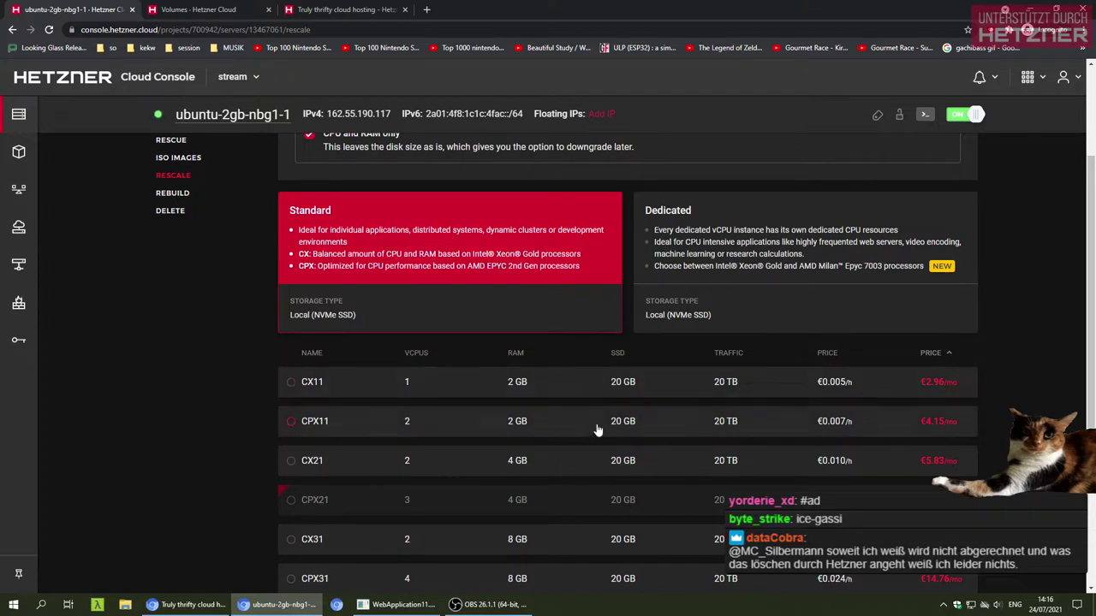
scroll(218, 384, up, 2)
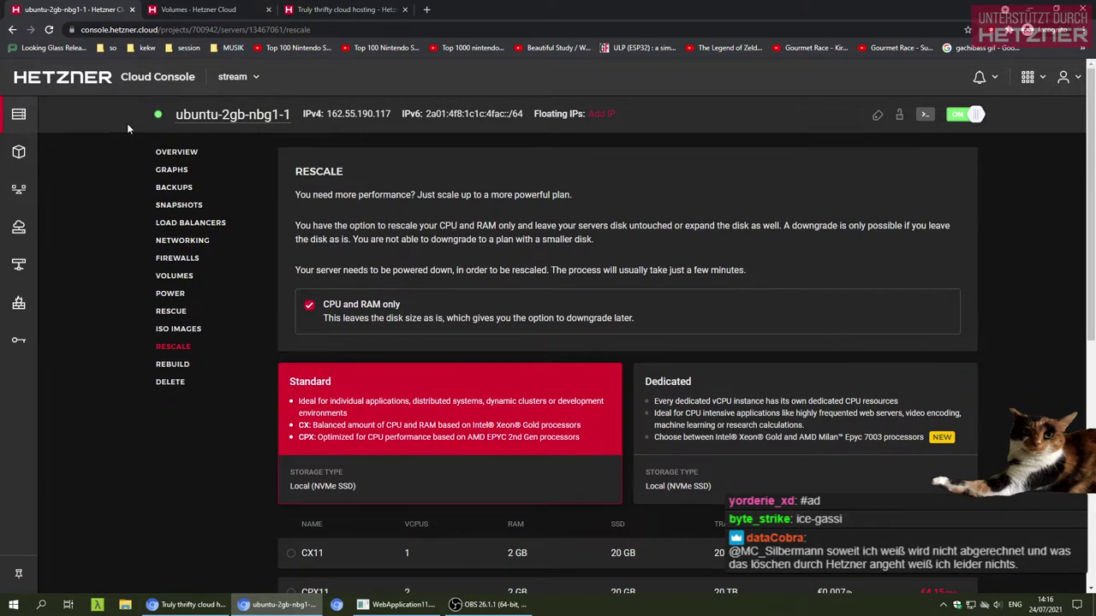
click(234, 76)
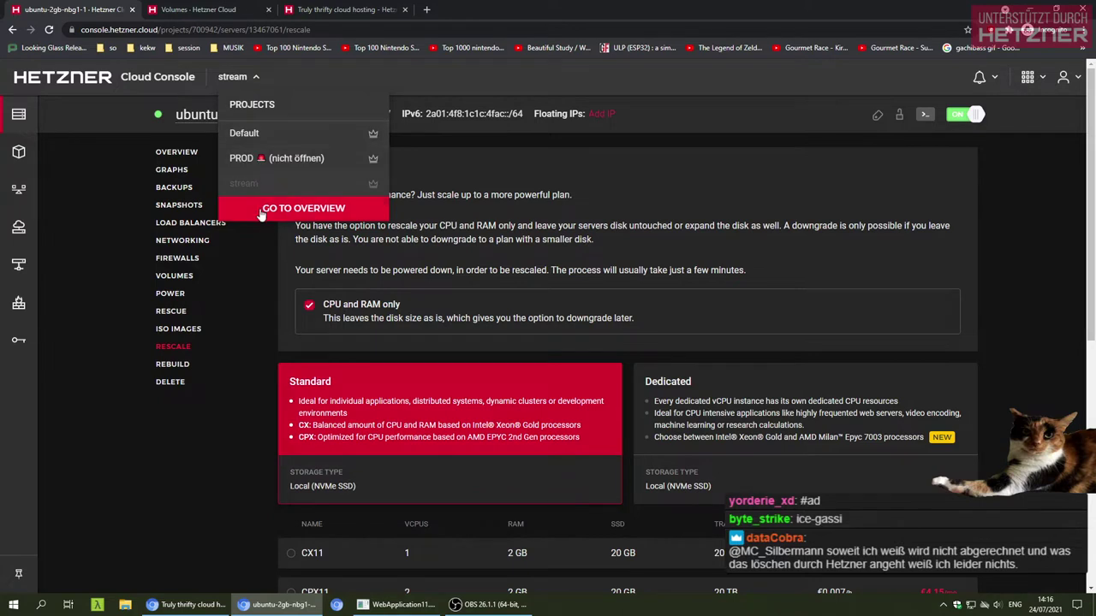
click(51, 114)
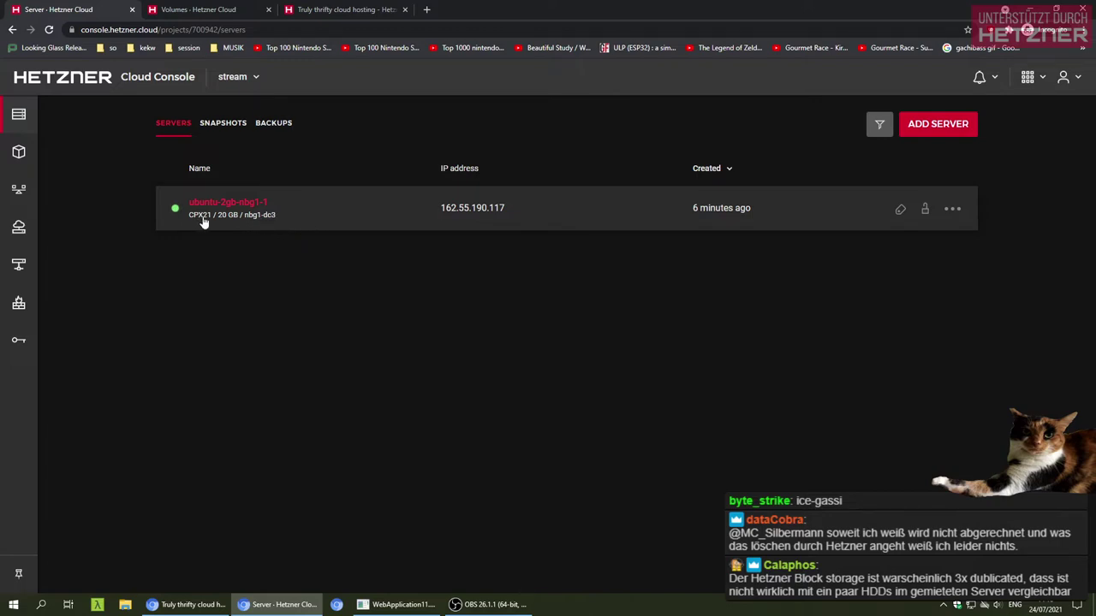
click(280, 219)
Review the default cloud server plans and their prices on the Hetzner Cloud pricing page
click(340, 10)
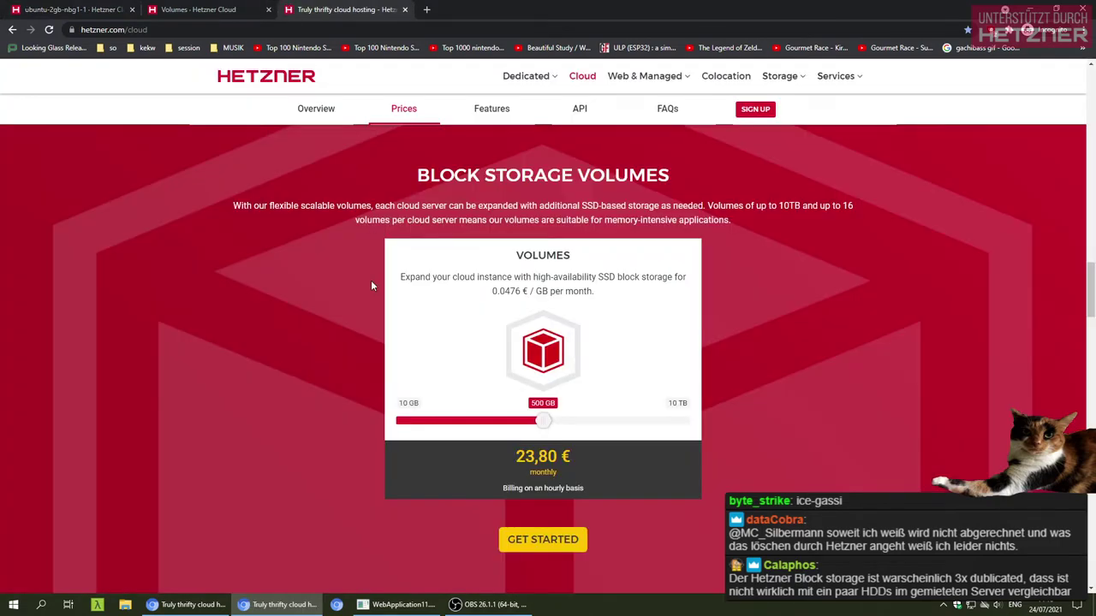
scroll(336, 443, up, 2)
scroll(335, 443, up, 5)
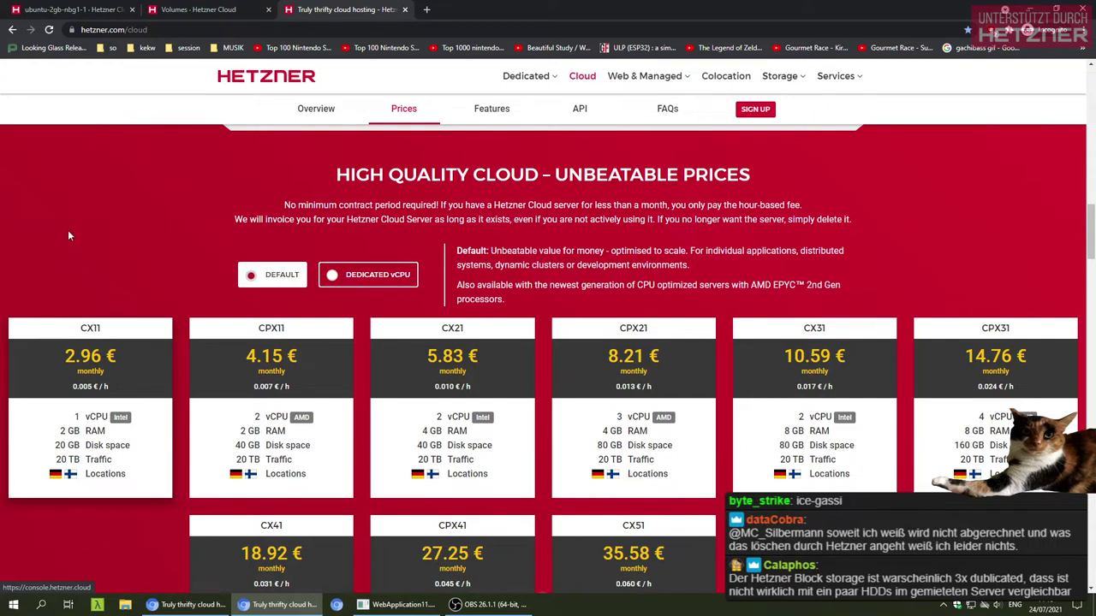
Return to the Ubuntu server in the Cloud Console and open its rebuild options
key(ctrl+1)
click(172, 364)
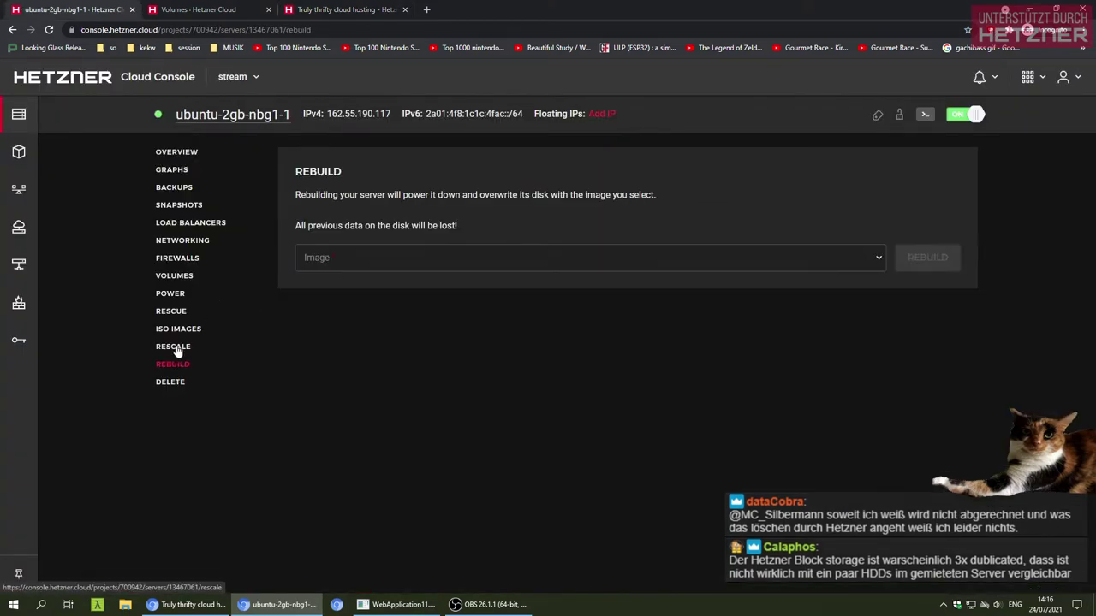
Power off the Ubuntu server and rescale it to the CX11 plan, changing CPU and RAM only
click(174, 346)
scroll(334, 367, down, 5)
click(308, 269)
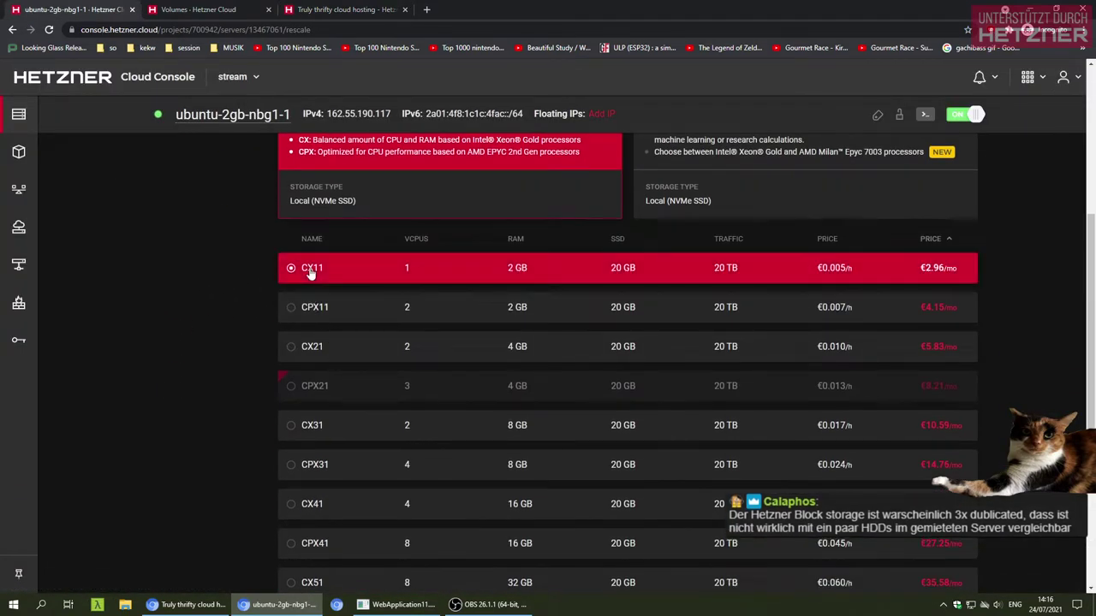
scroll(225, 365, down, 3)
click(957, 114)
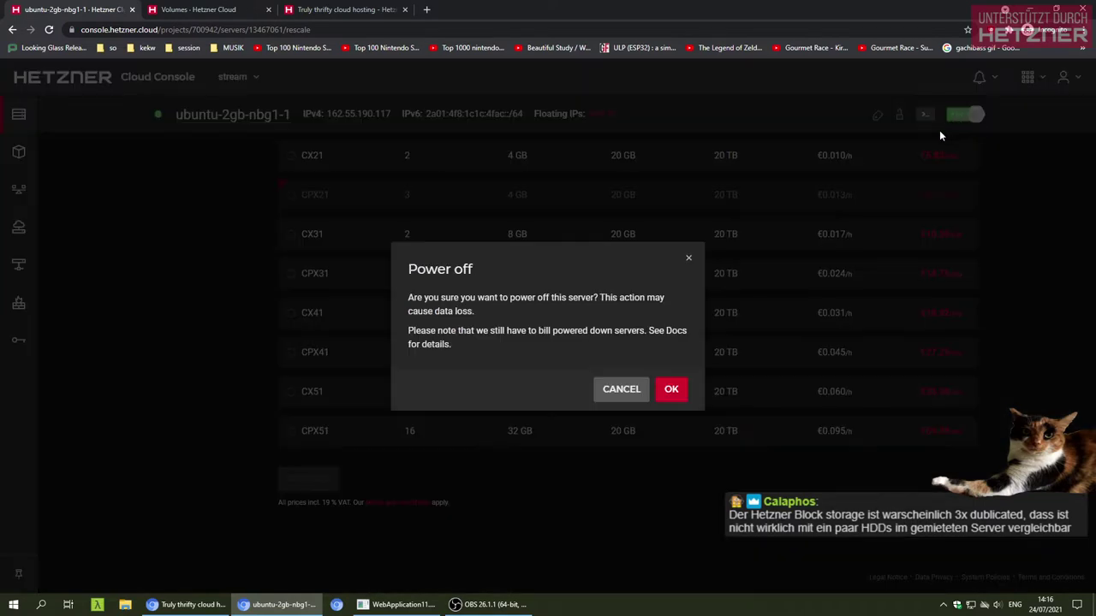
click(666, 390)
scroll(561, 359, up, 4)
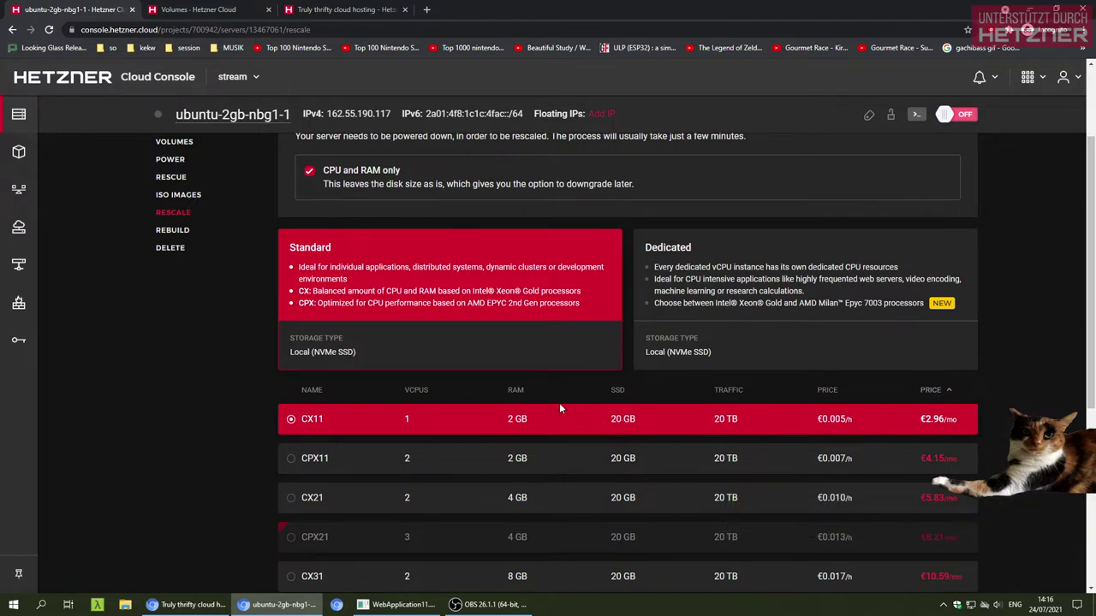
scroll(266, 367, down, 4)
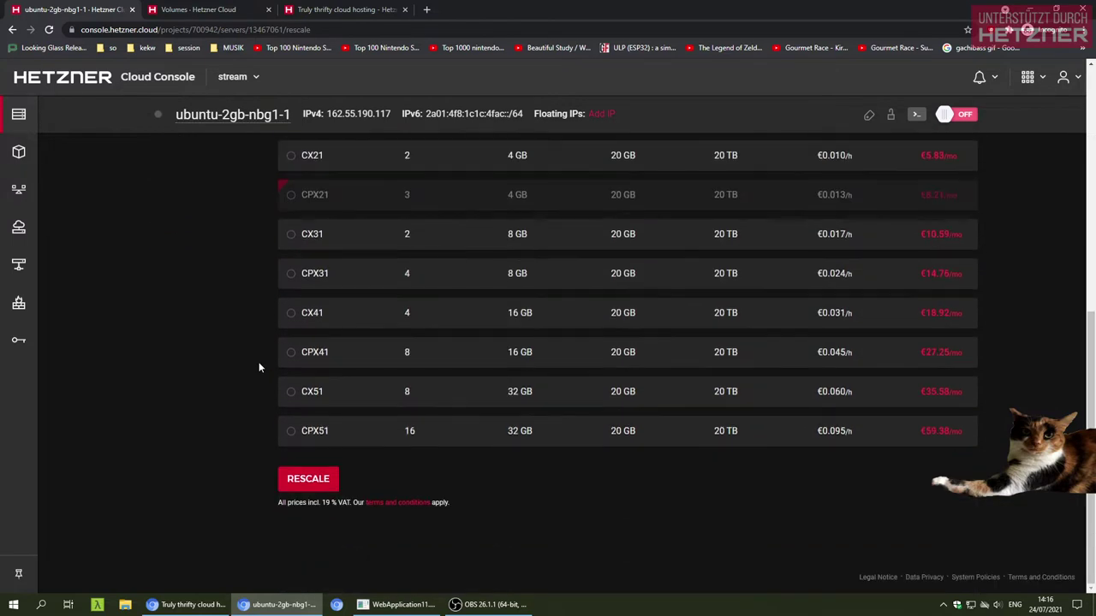
click(310, 479)
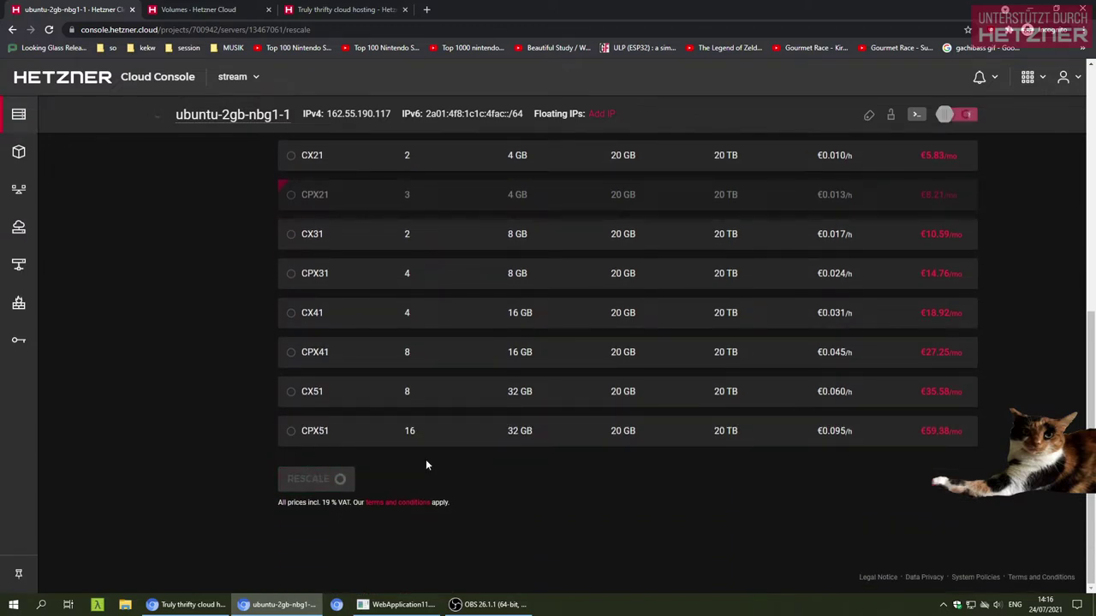
scroll(148, 416, up, 2)
scroll(149, 415, up, 1)
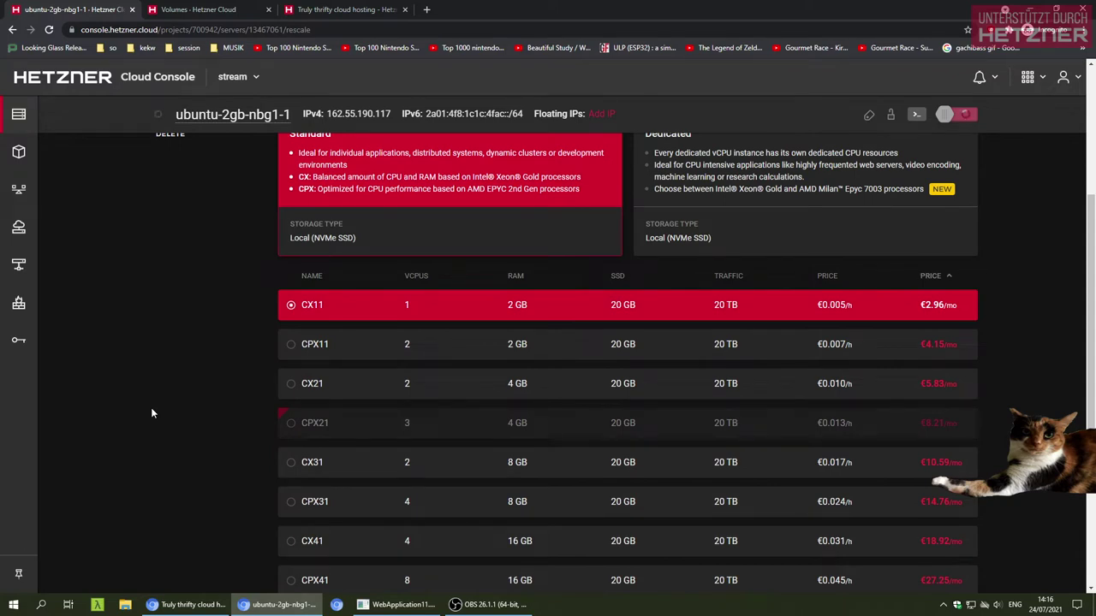
scroll(150, 408, up, 3)
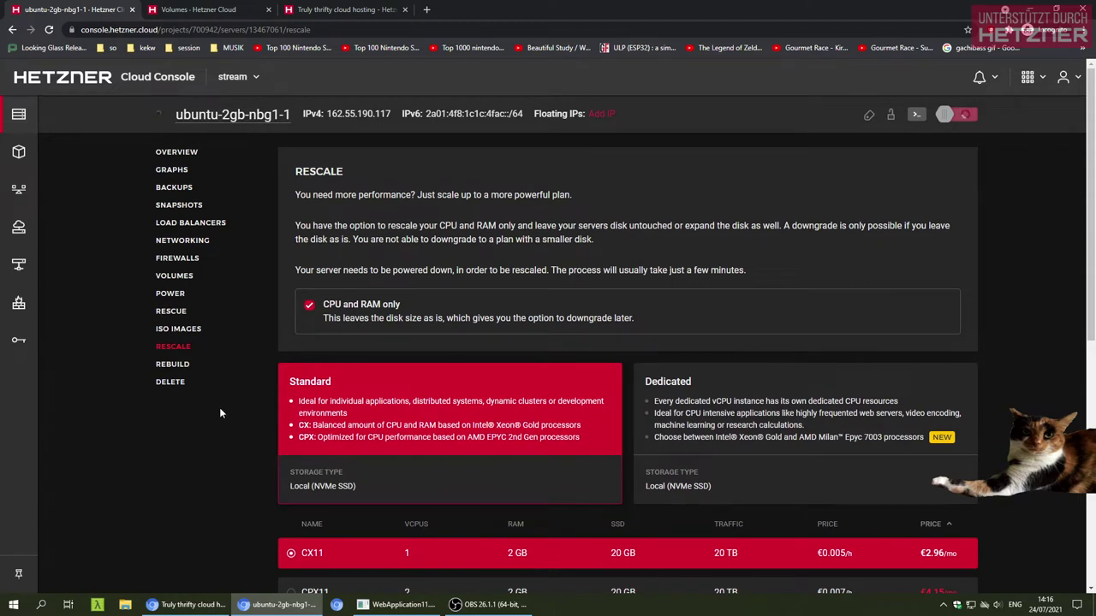
click(174, 8)
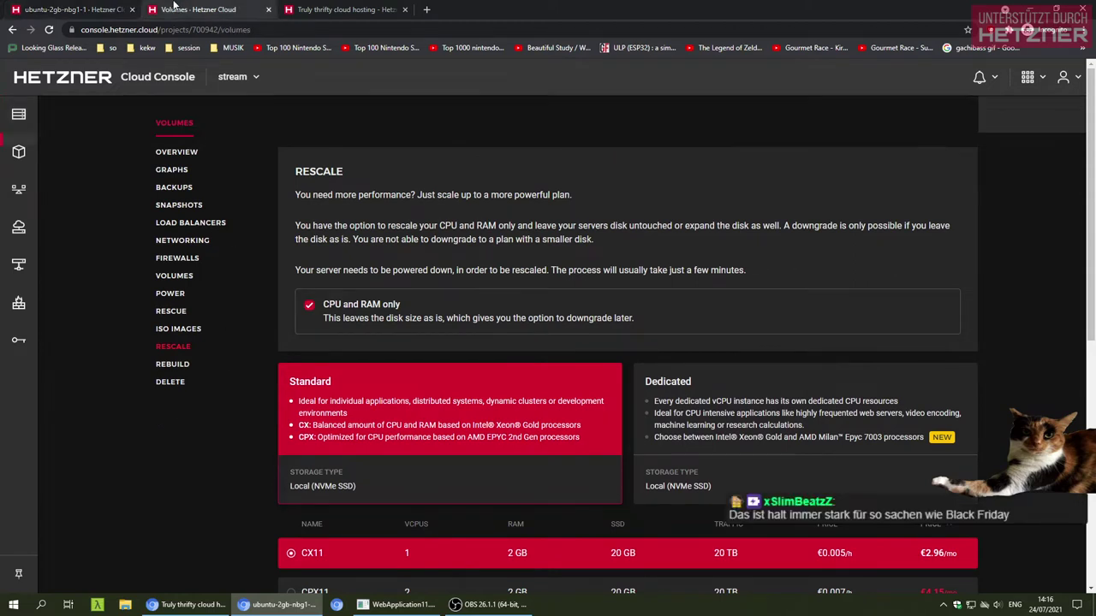
click(72, 8)
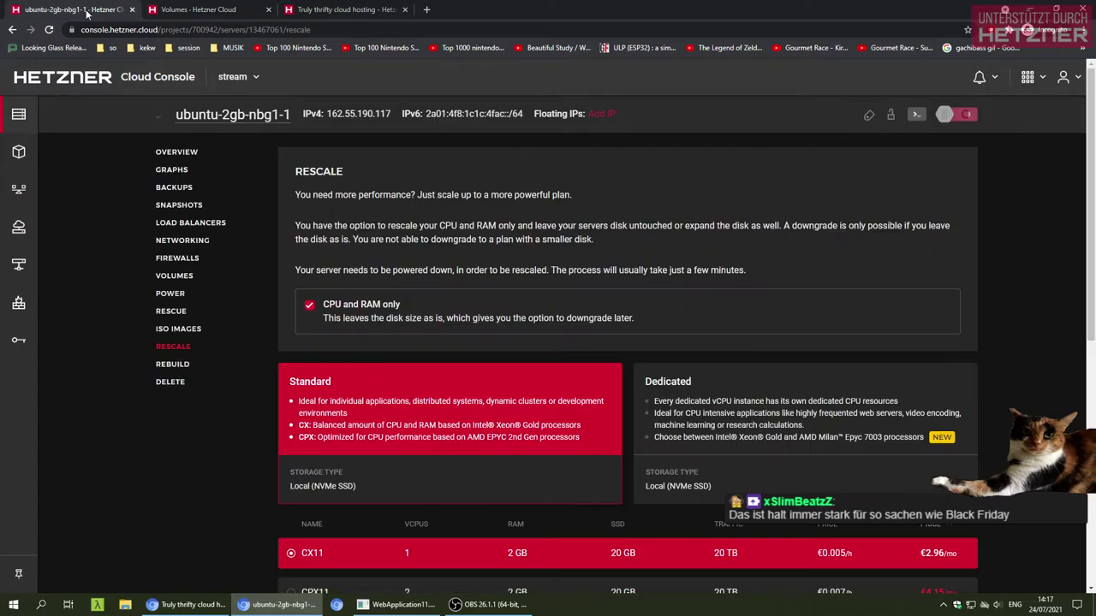
scroll(155, 443, down, 5)
scroll(154, 443, down, 2)
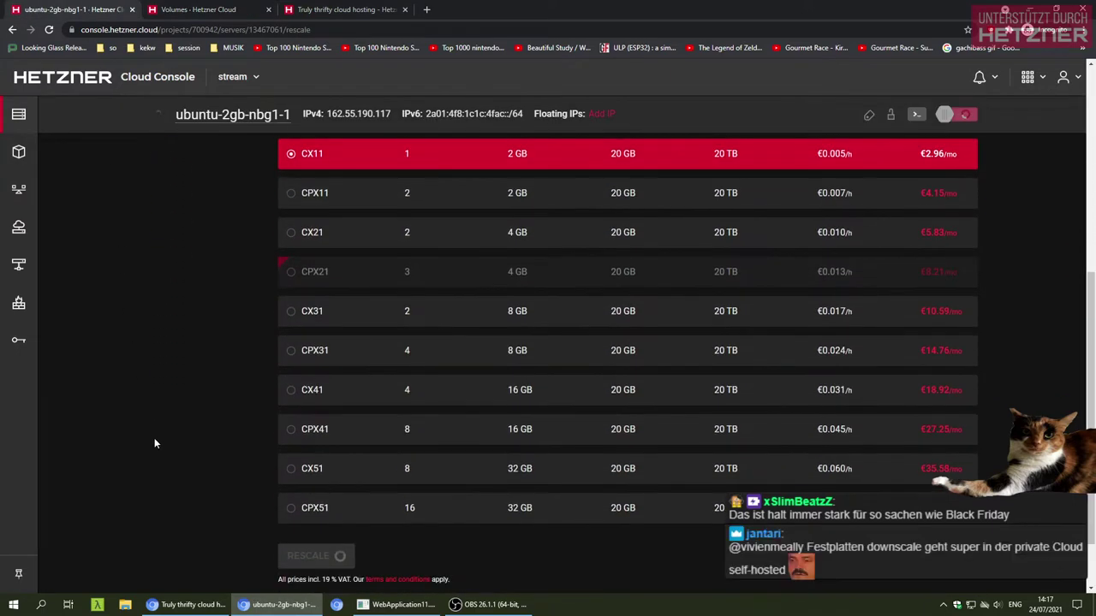
scroll(600, 498, up, 1)
scroll(579, 481, down, 2)
scroll(217, 394, up, 1)
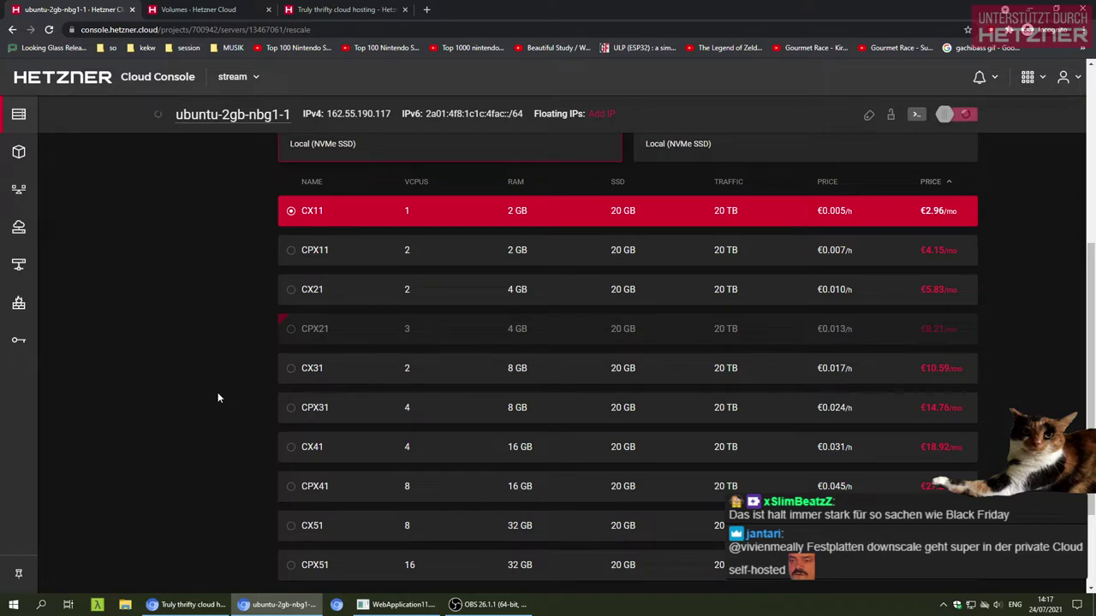
key(ctrl+super+Right)
key(ctrl+super+Left)
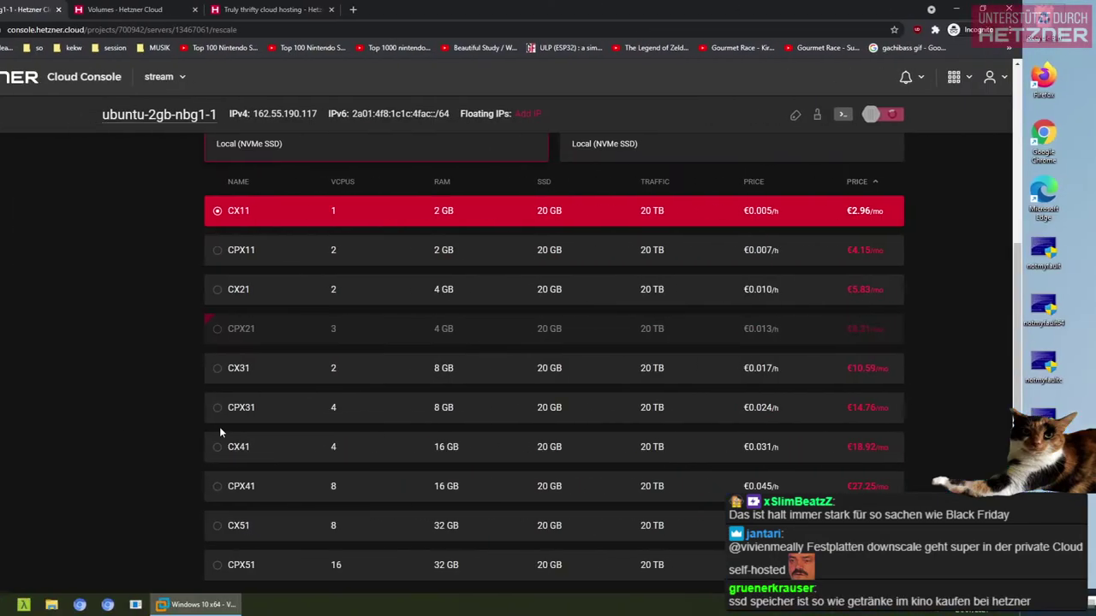
Open the preischamp site in a new tab and switch it to its dark theme
key(ctrl+t)
text(preischamp)
key(Return)
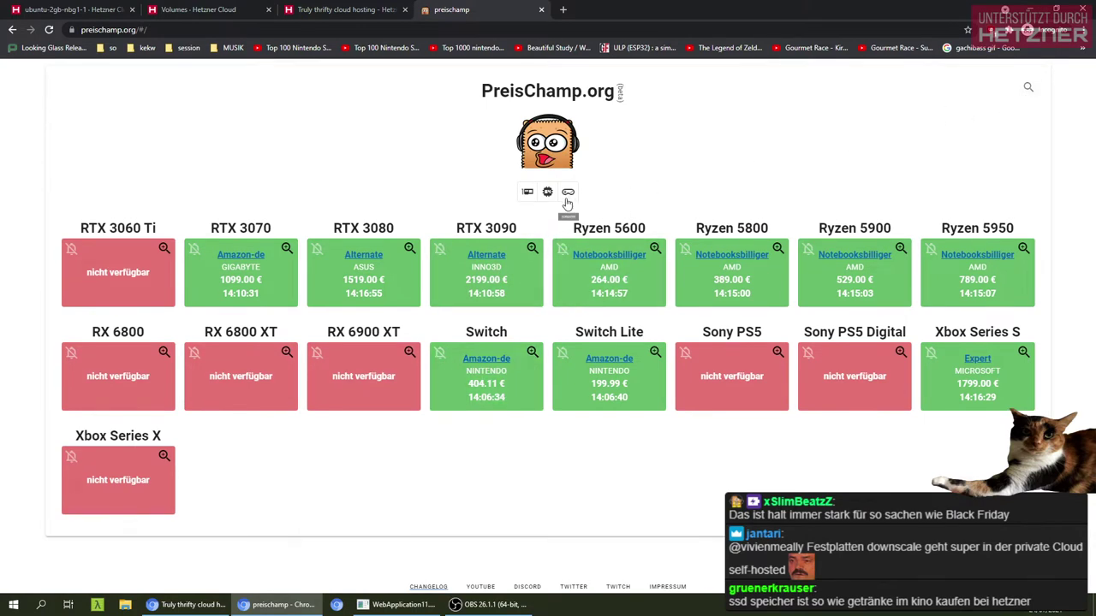
click(565, 143)
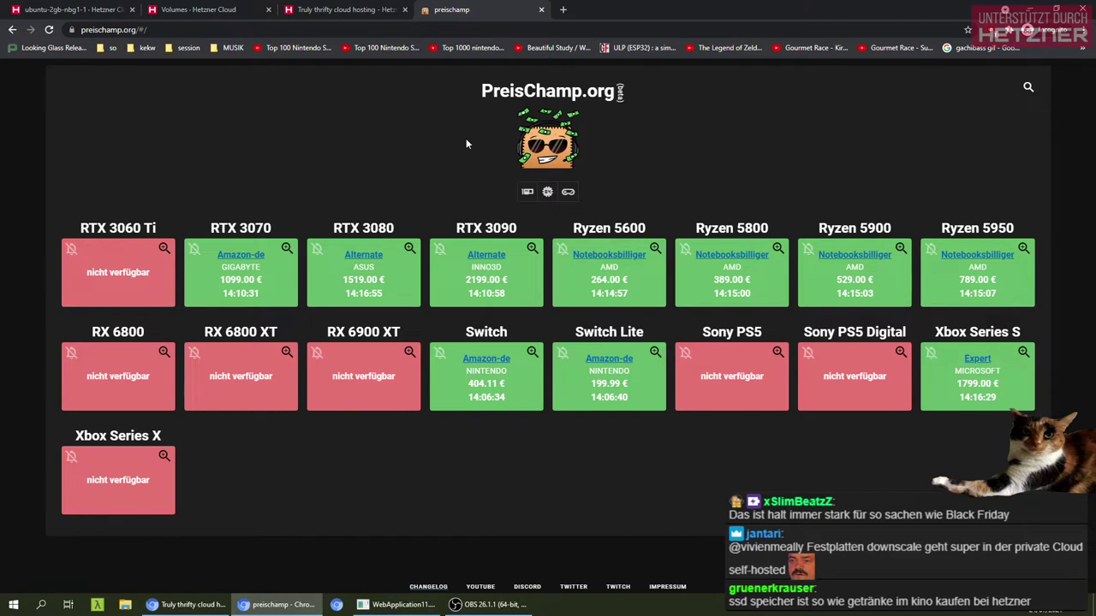
Return to the Ubuntu server's rescale page and check the progress of the plan change
click(69, 9)
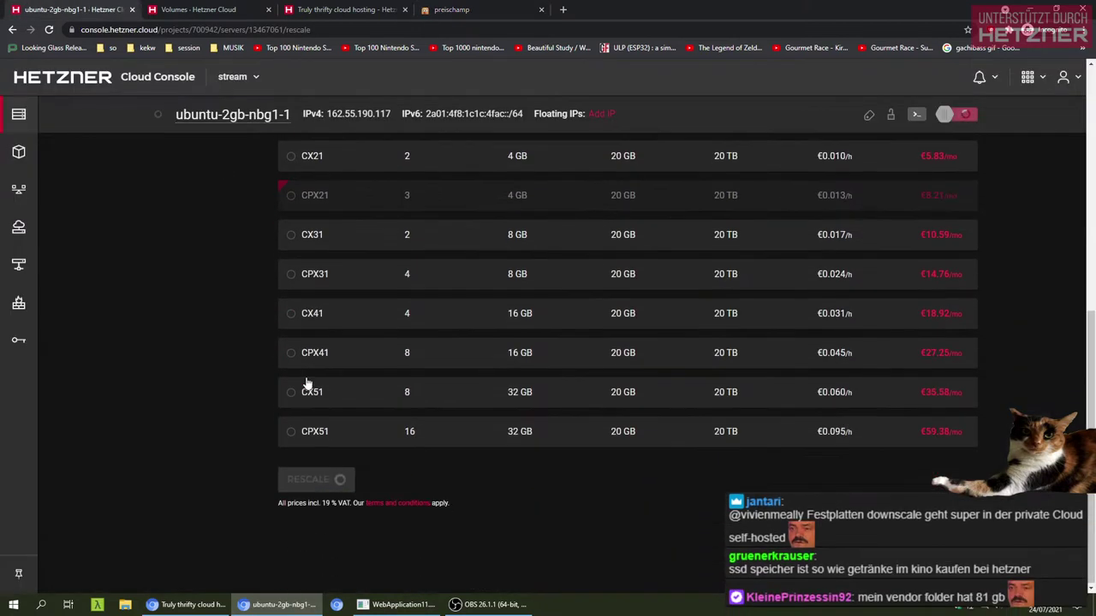
scroll(238, 418, up, 1)
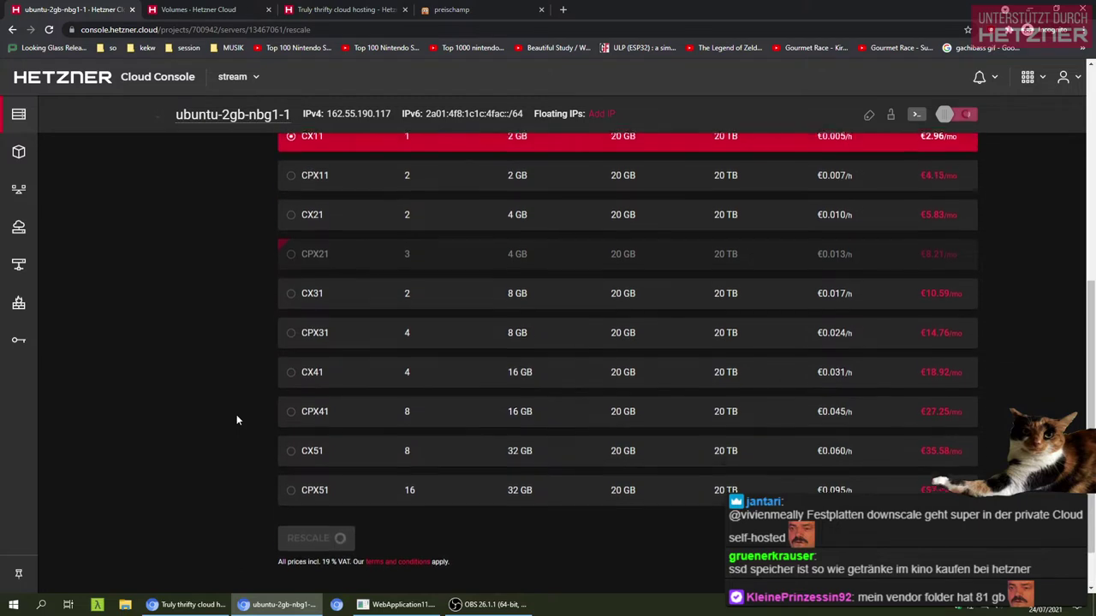
scroll(237, 419, up, 1)
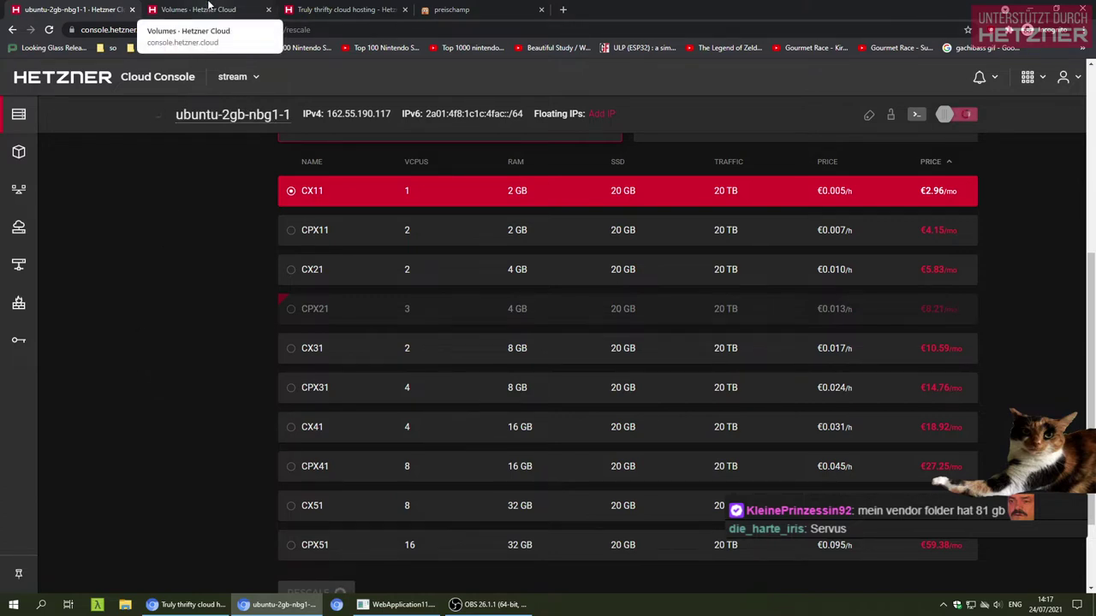
Preview the monthly price of a 1024 GB volume in the volume creation form, then cancel and return to the server
click(208, 7)
drag(408, 301, 548, 301)
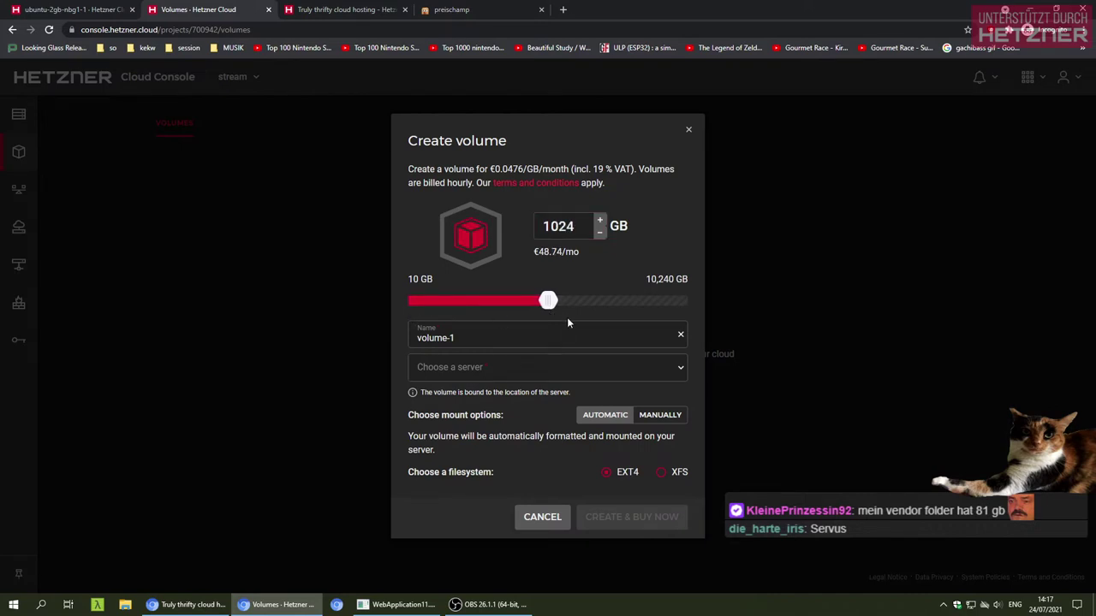
click(541, 517)
click(86, 10)
Preview a 100 GB volume assigned to the server ubuntu-2gb-nbg1-1 in the volume creation form and cancel it
click(168, 8)
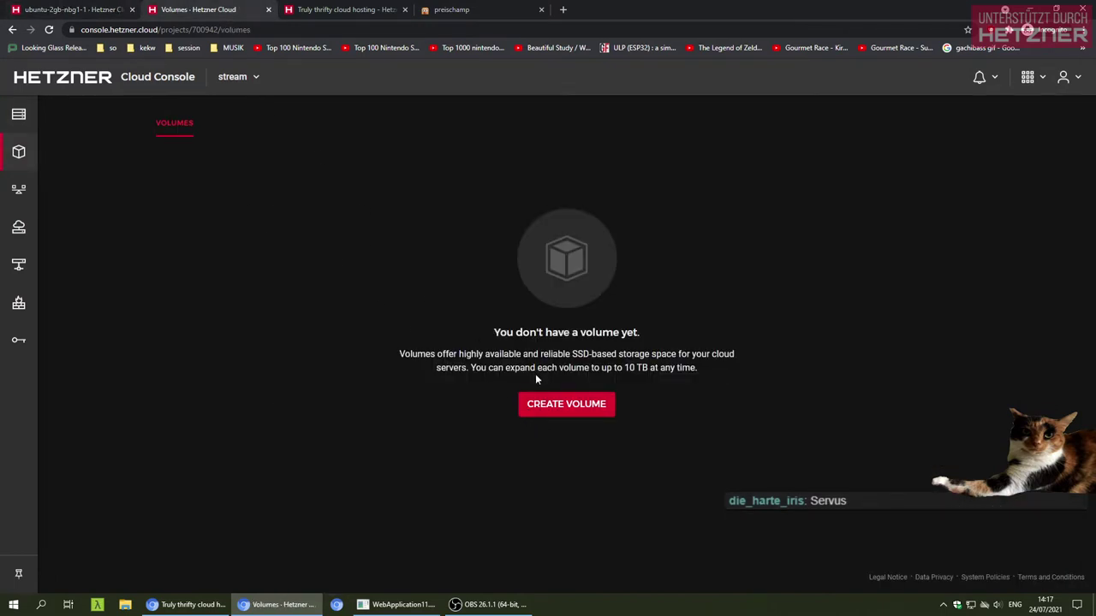
click(557, 399)
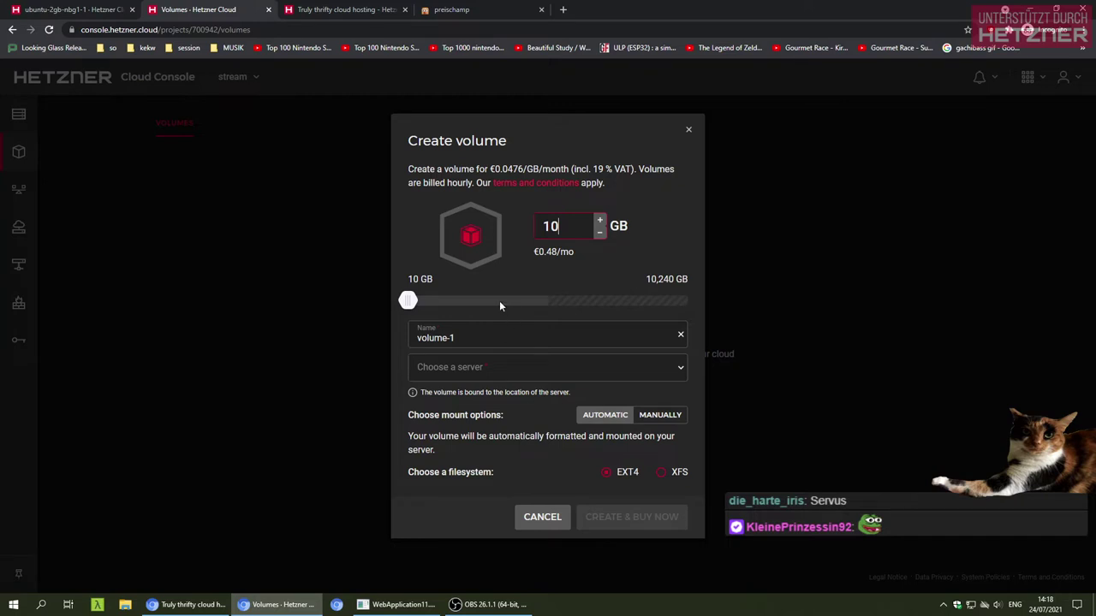
drag(409, 302, 492, 301)
click(600, 221)
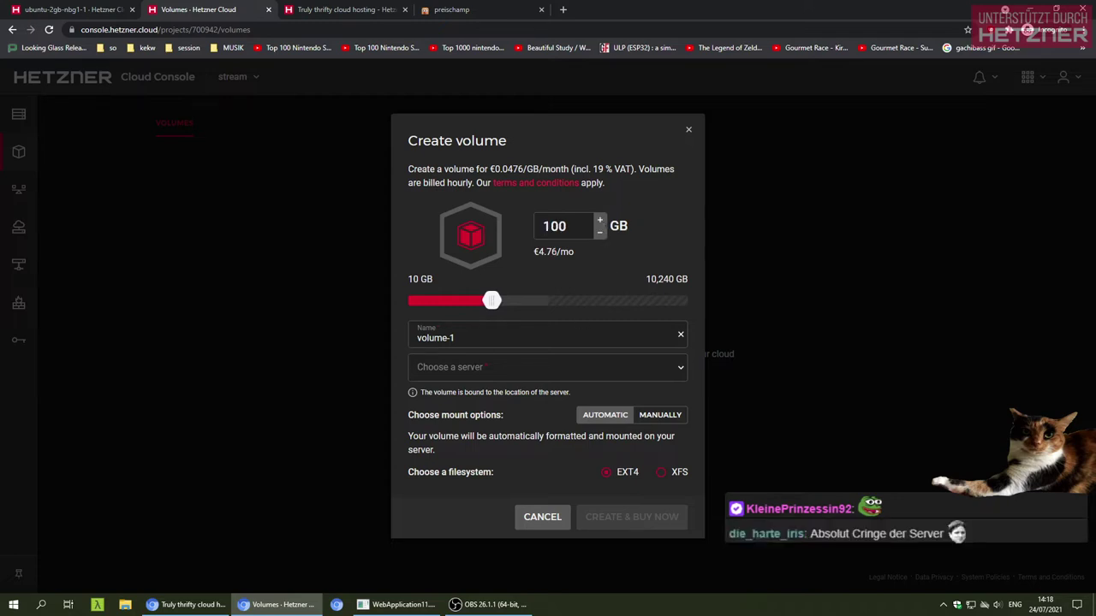
click(473, 371)
click(480, 414)
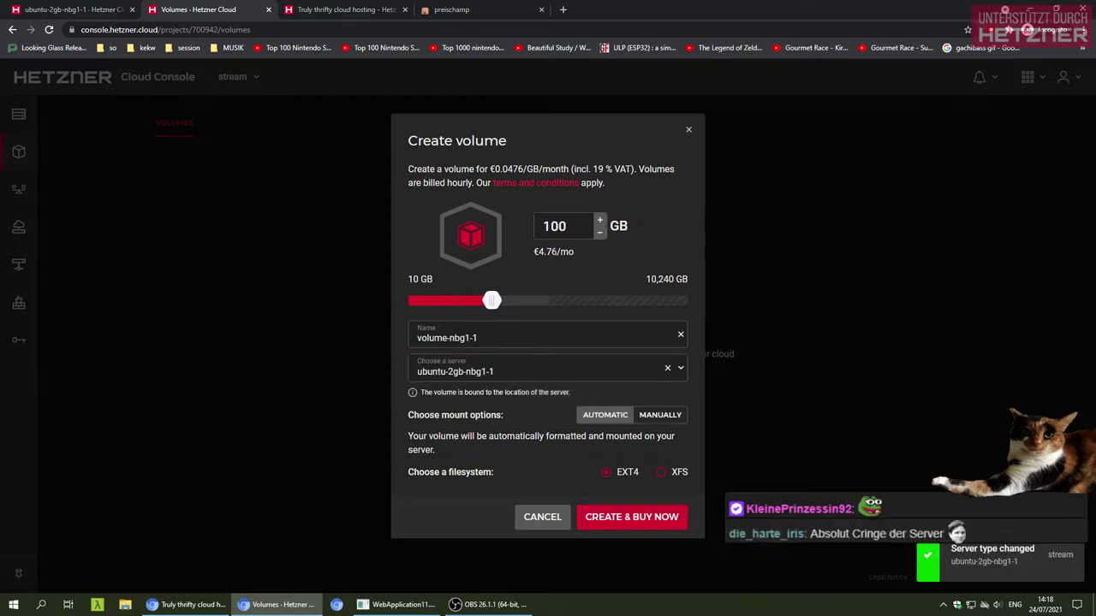
click(542, 517)
Return to the project's server list and copy the Ubuntu server's IP address
click(57, 6)
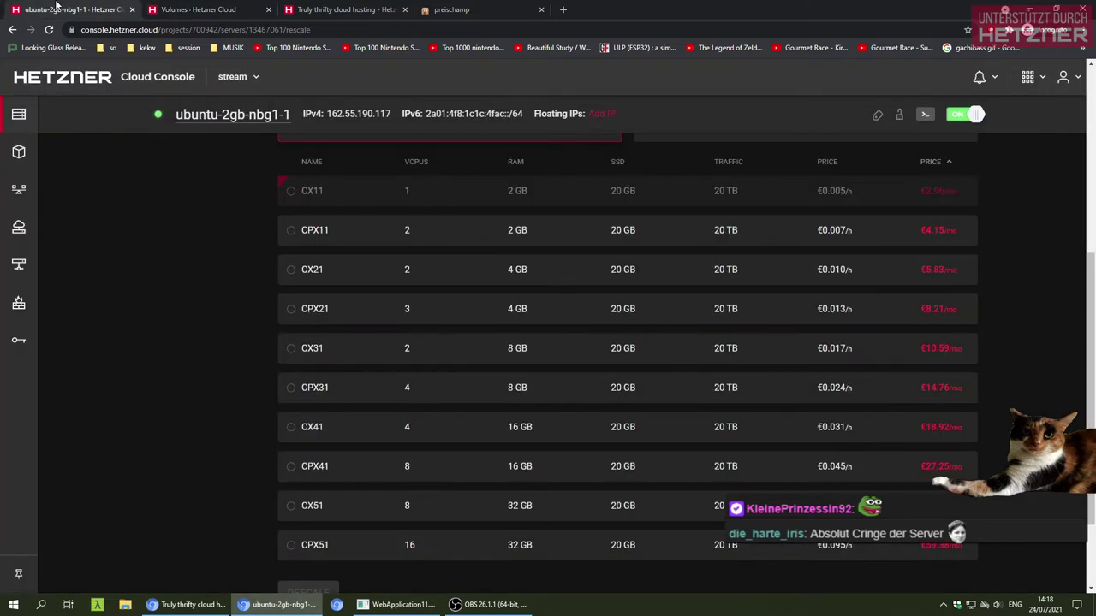
click(19, 114)
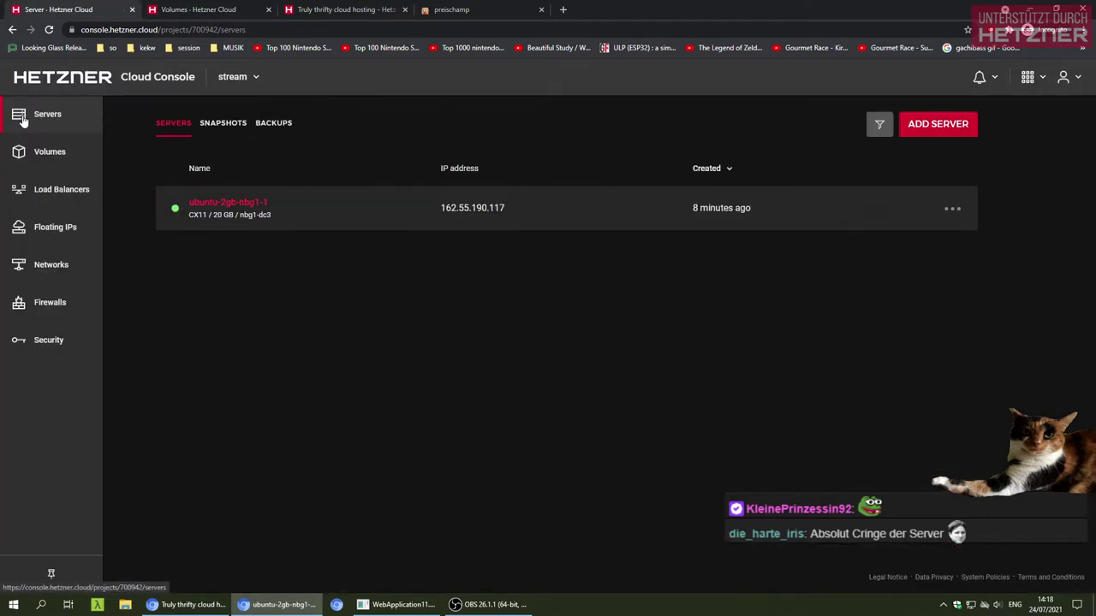
mouse_move(477, 210)
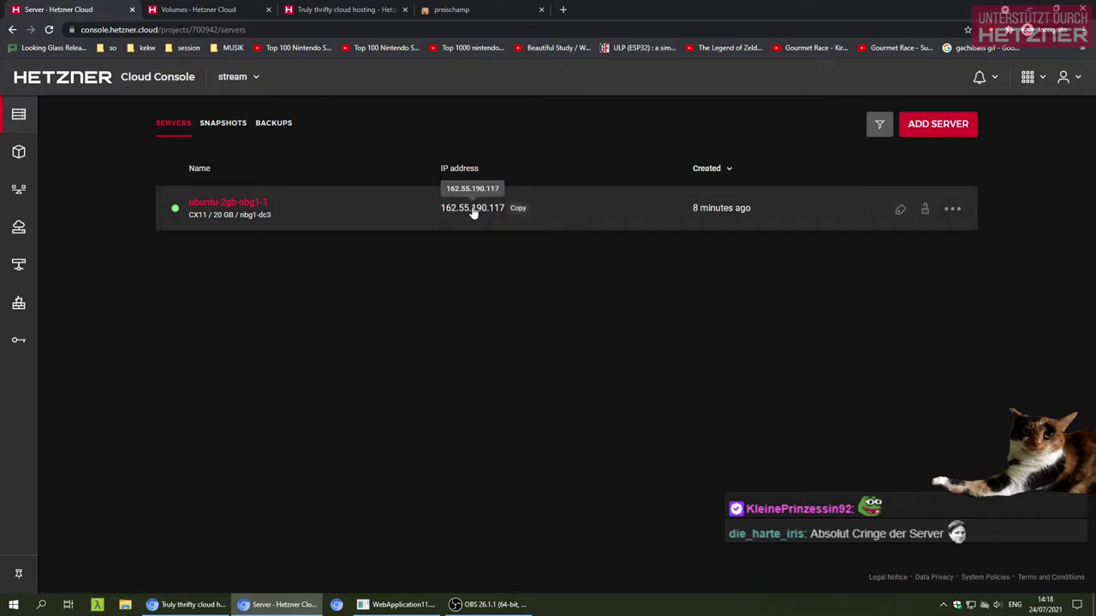
click(500, 214)
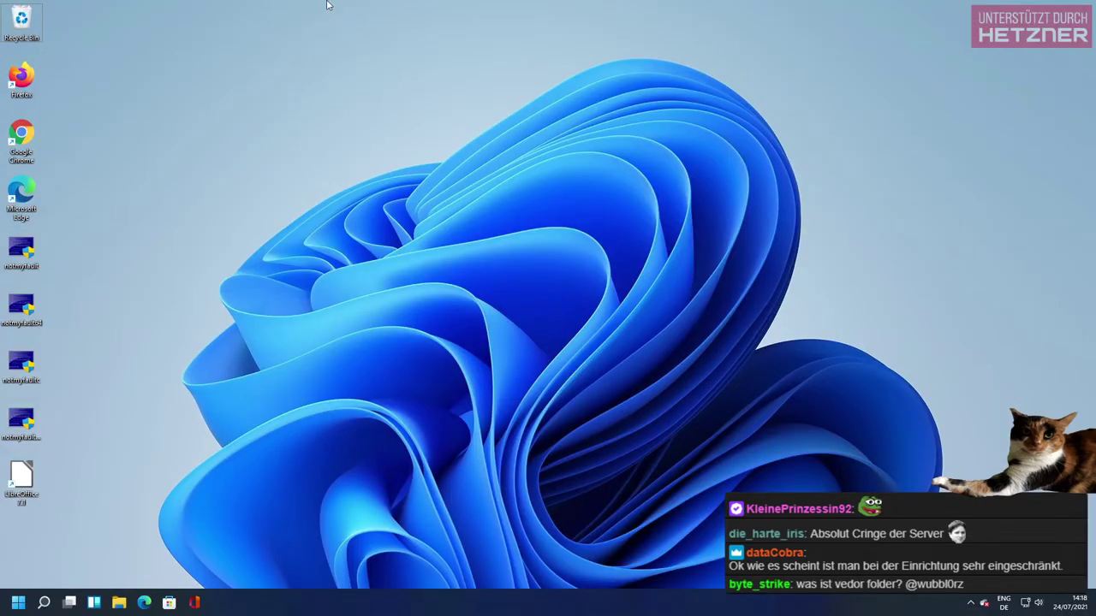
mouse_move(330, 4)
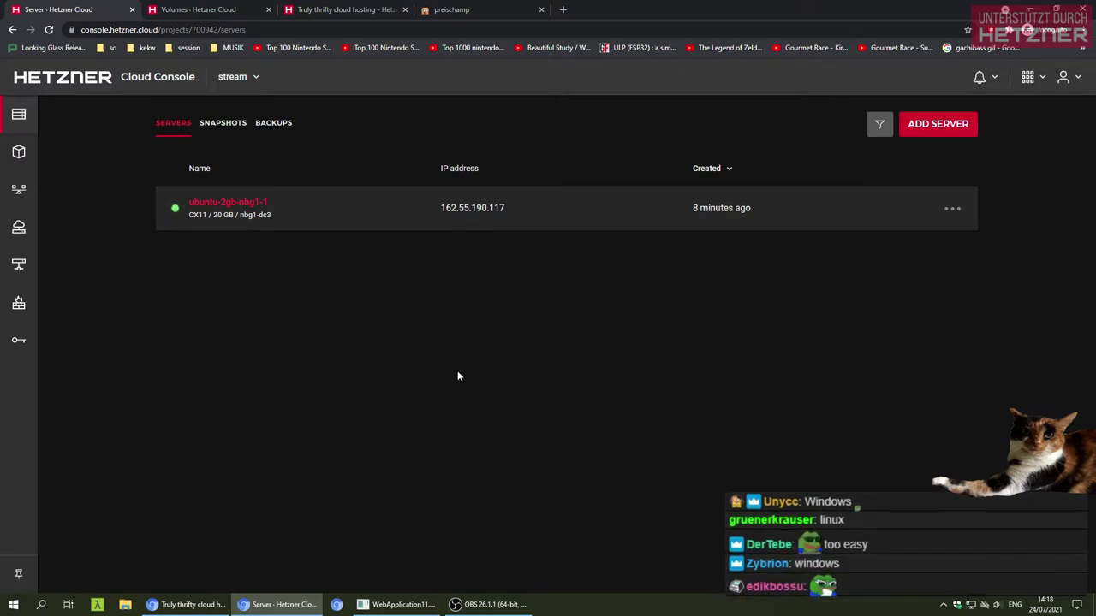
View the project's existing firewalls and return to the server list
mouse_move(30, 304)
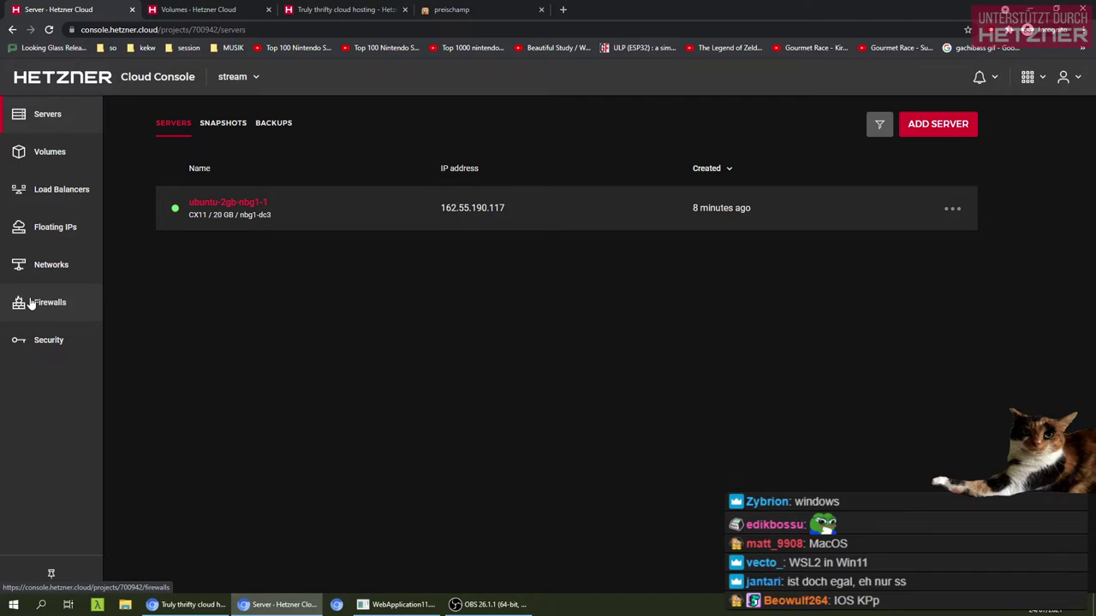
click(30, 303)
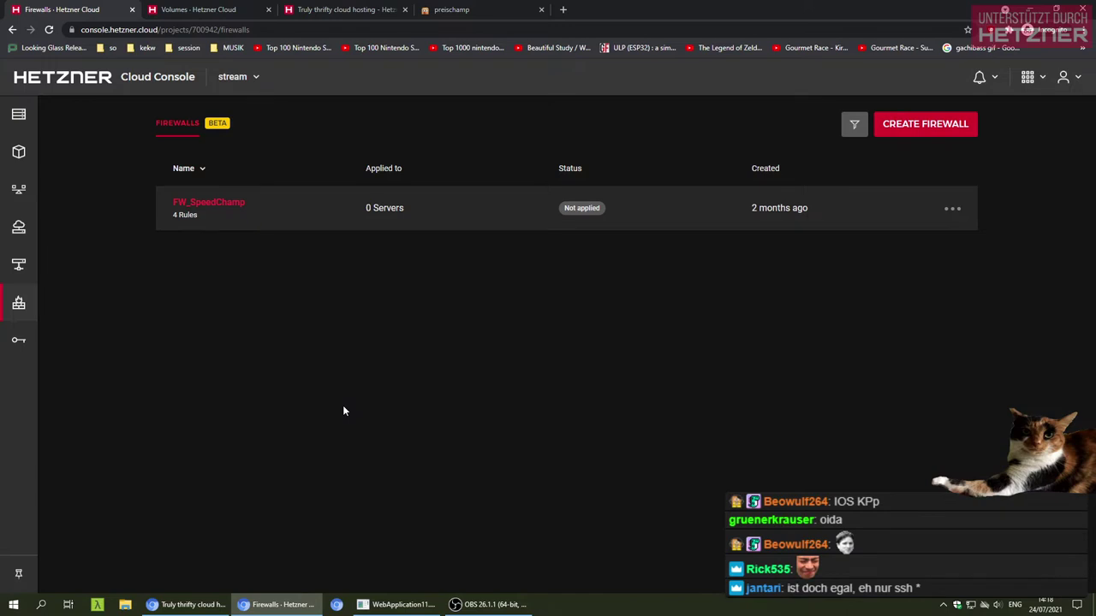
mouse_move(52, 137)
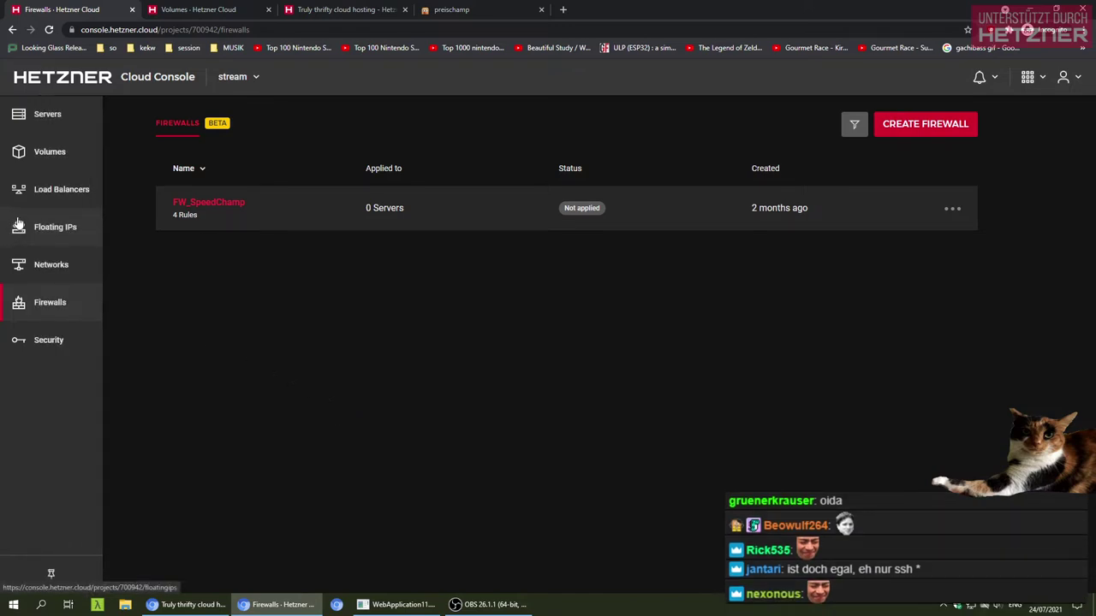
click(51, 117)
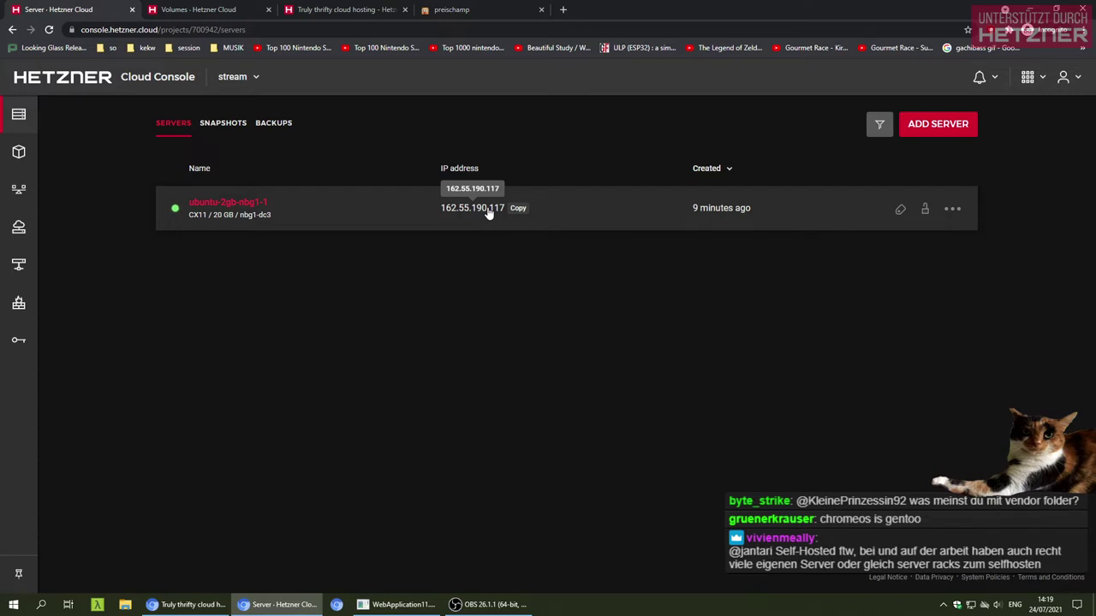
Open the creation form for a new firewall and examine the default inbound TCP and ICMP rules
mouse_move(36, 315)
click(36, 315)
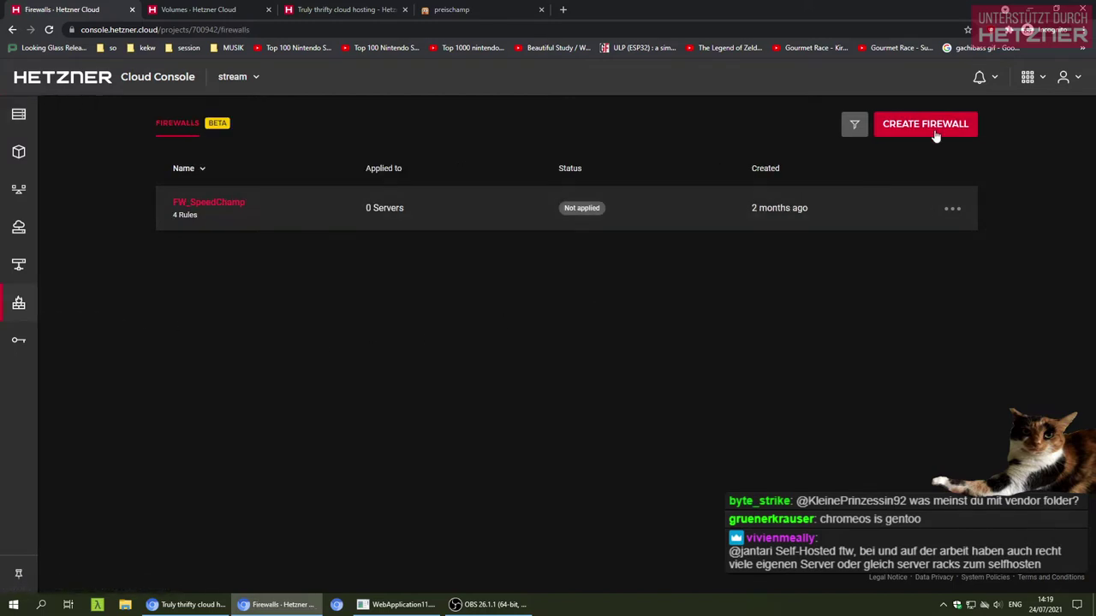
click(931, 130)
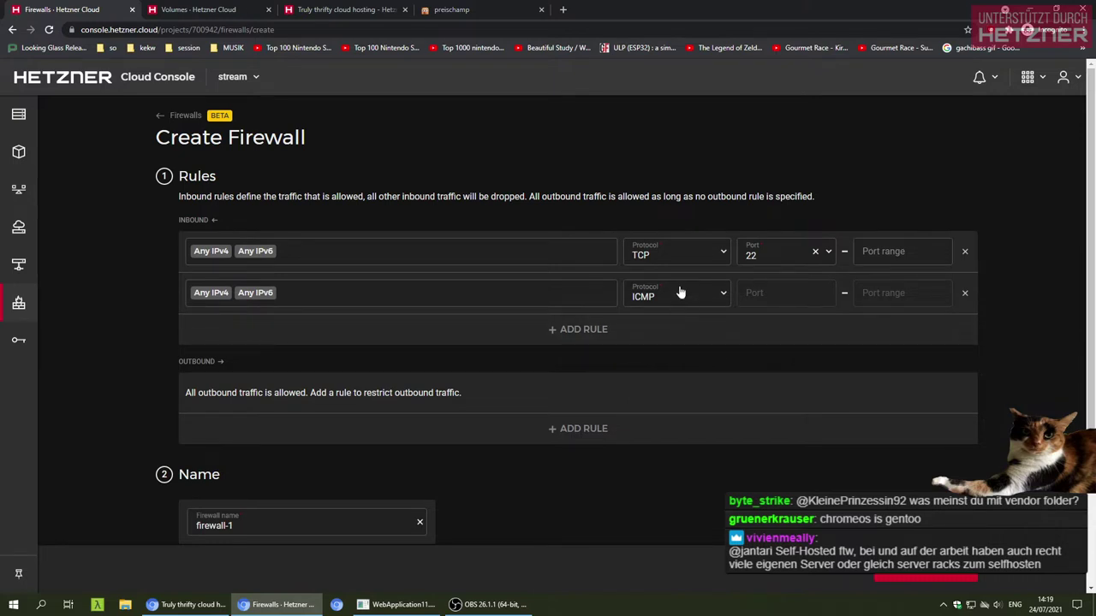
key(shift+Tab)
key(shift+Tab)
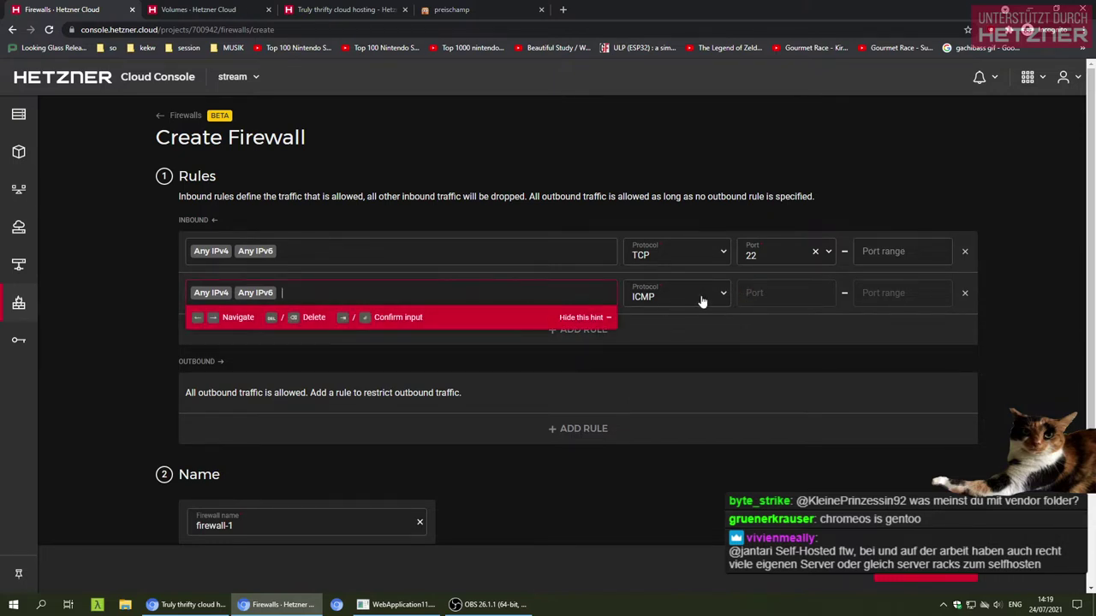
click(996, 319)
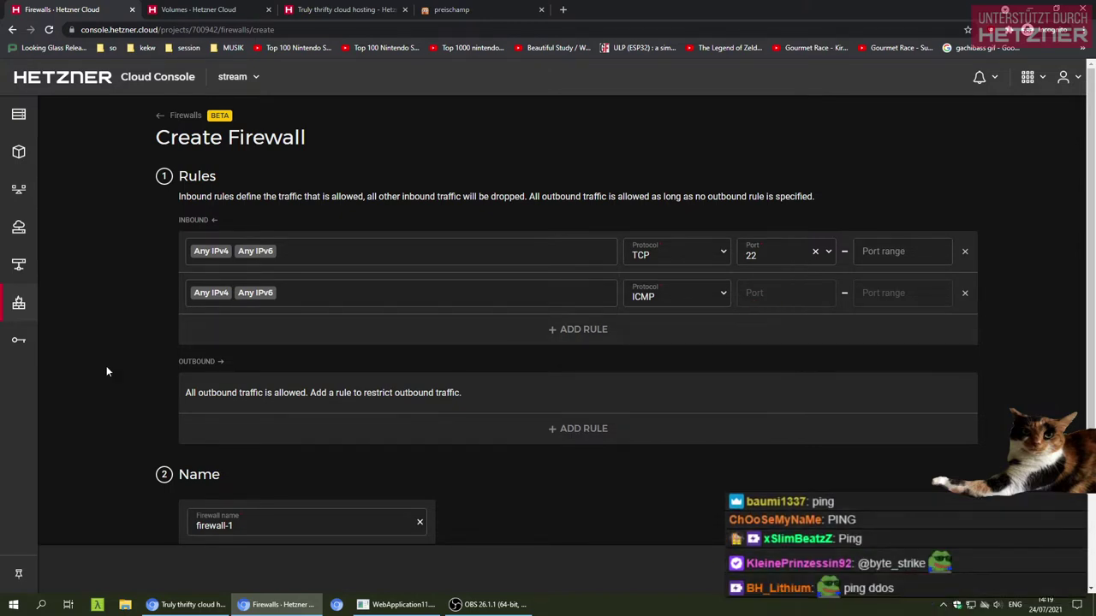
Name the new firewall CuteFW
scroll(105, 366, down, 2)
key(Tab)
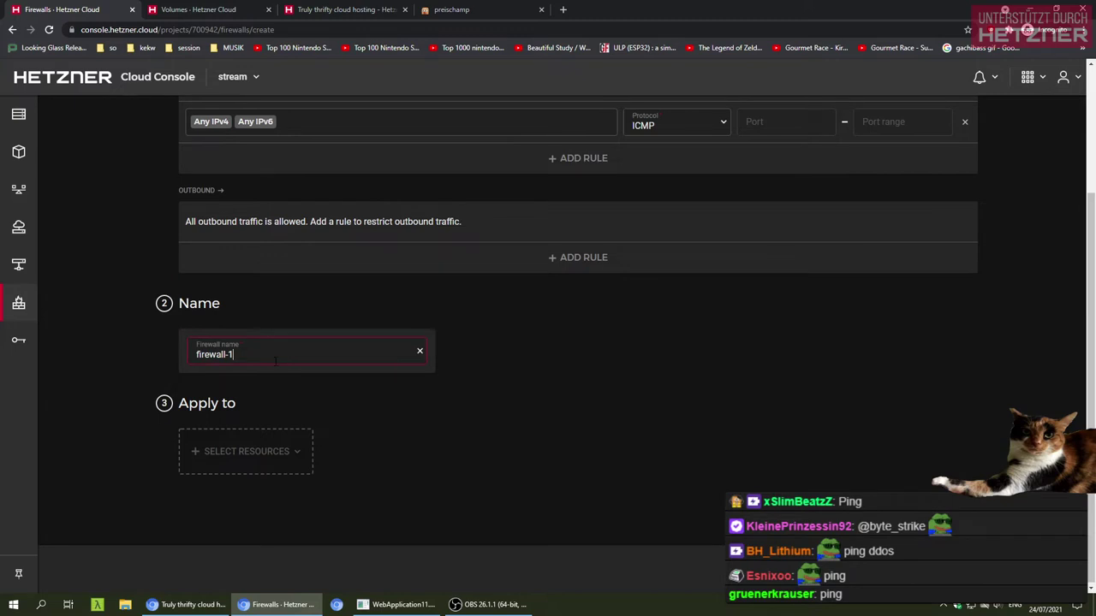
text(CuteFW)
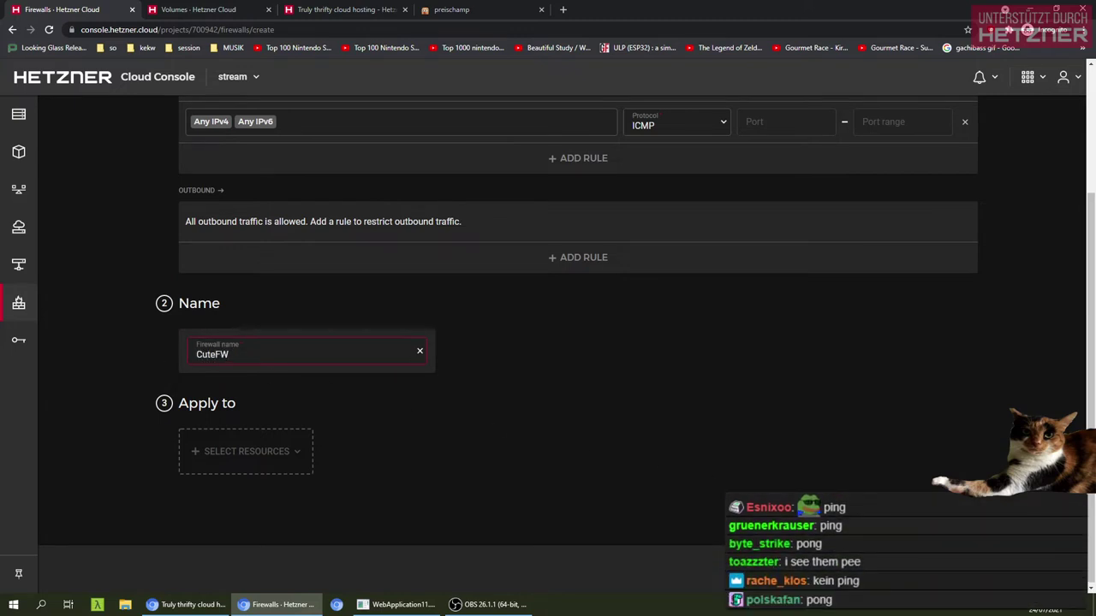
Apply the firewall to the server ubuntu-2gb-nbg1-1 and create it with the default inbound rules
scroll(387, 385, up, 2)
scroll(387, 477, down, 2)
click(265, 449)
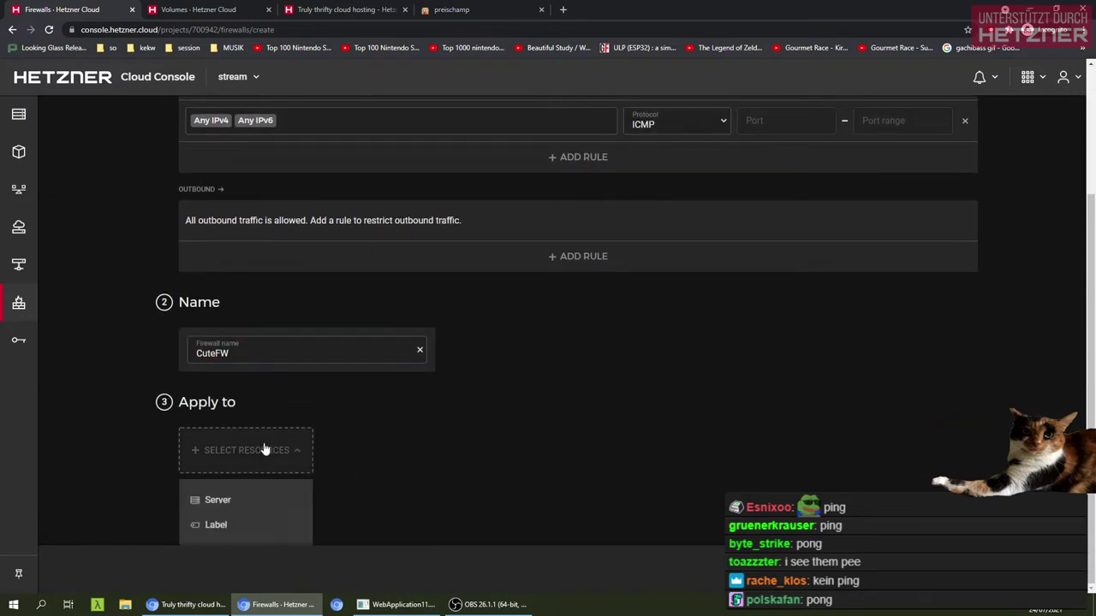
click(249, 499)
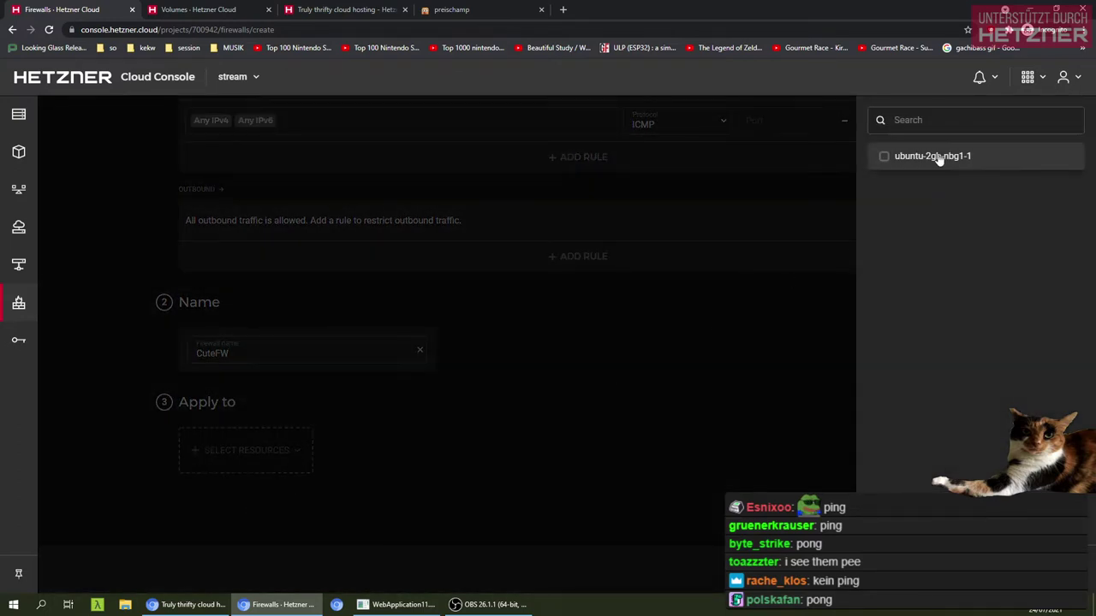
click(940, 158)
click(708, 489)
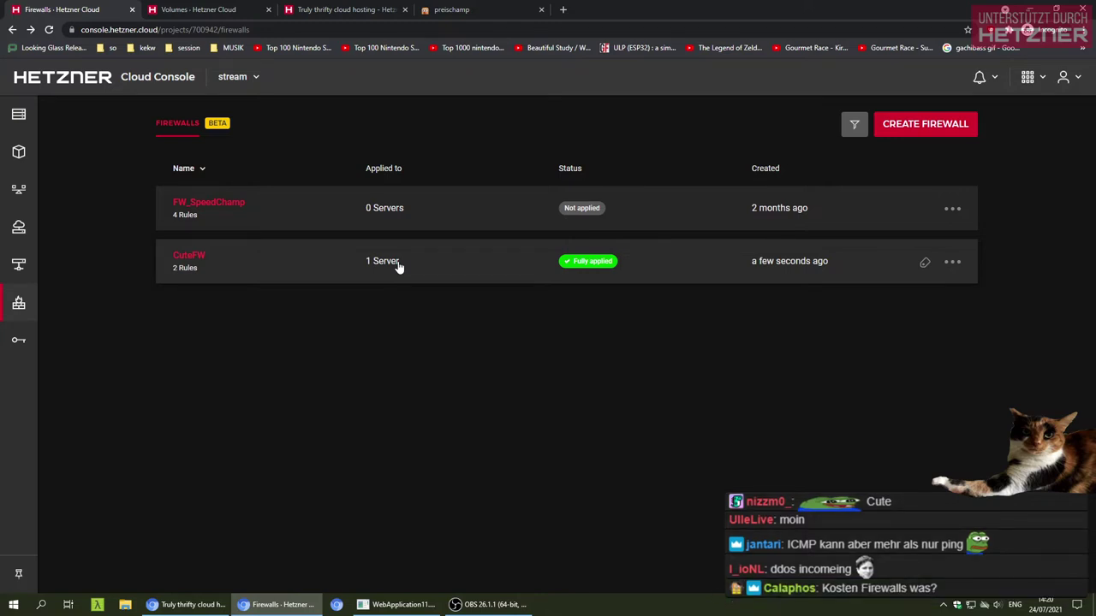
Review the rules and assigned resources of the CuteFW firewall and return to the firewall list
click(443, 268)
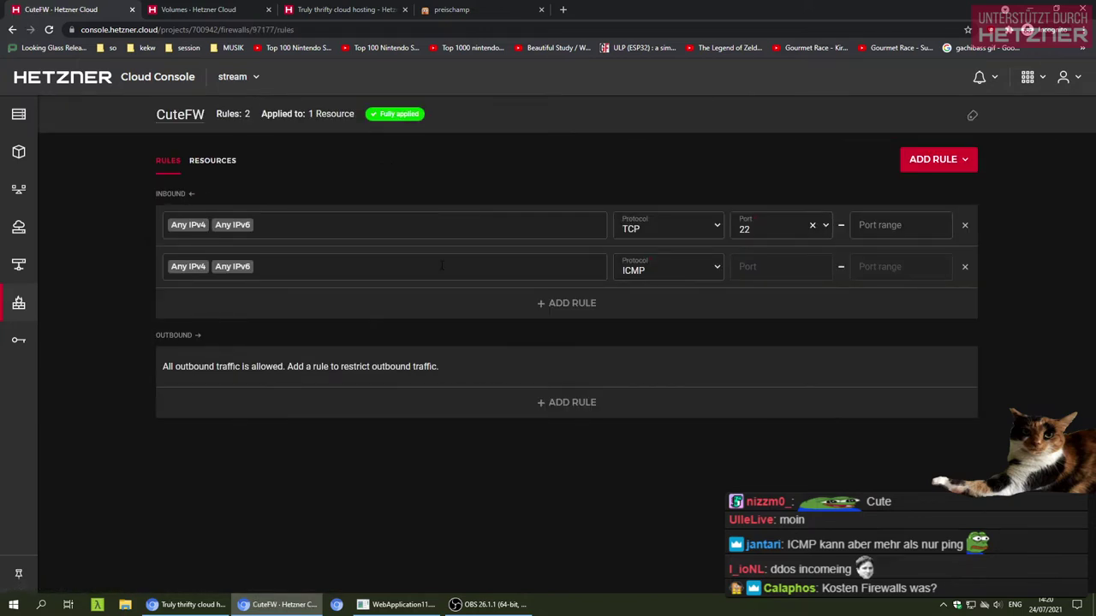
click(214, 161)
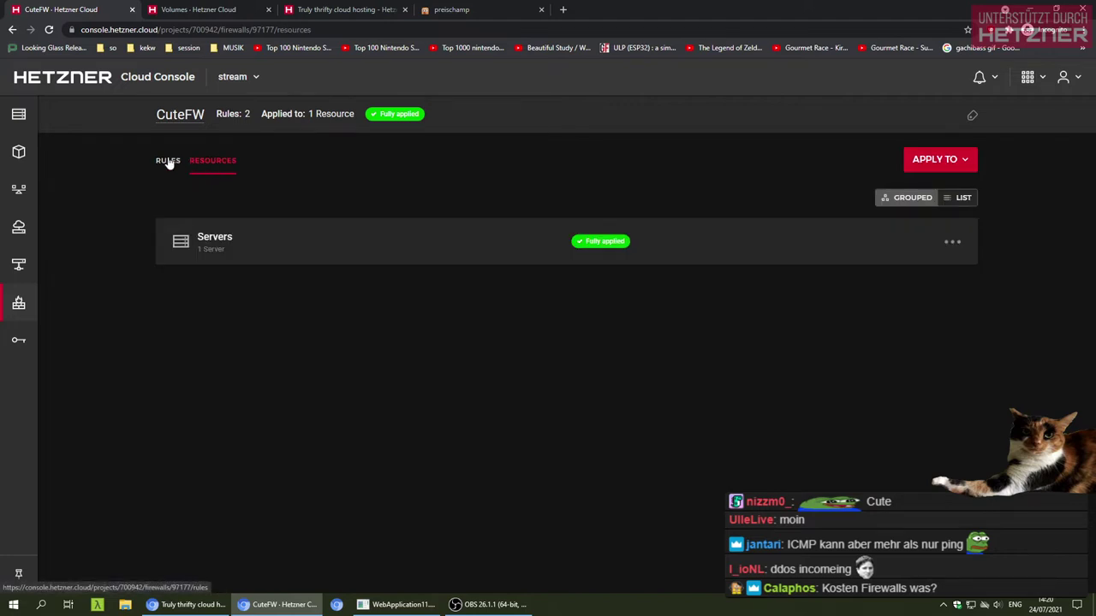
click(168, 161)
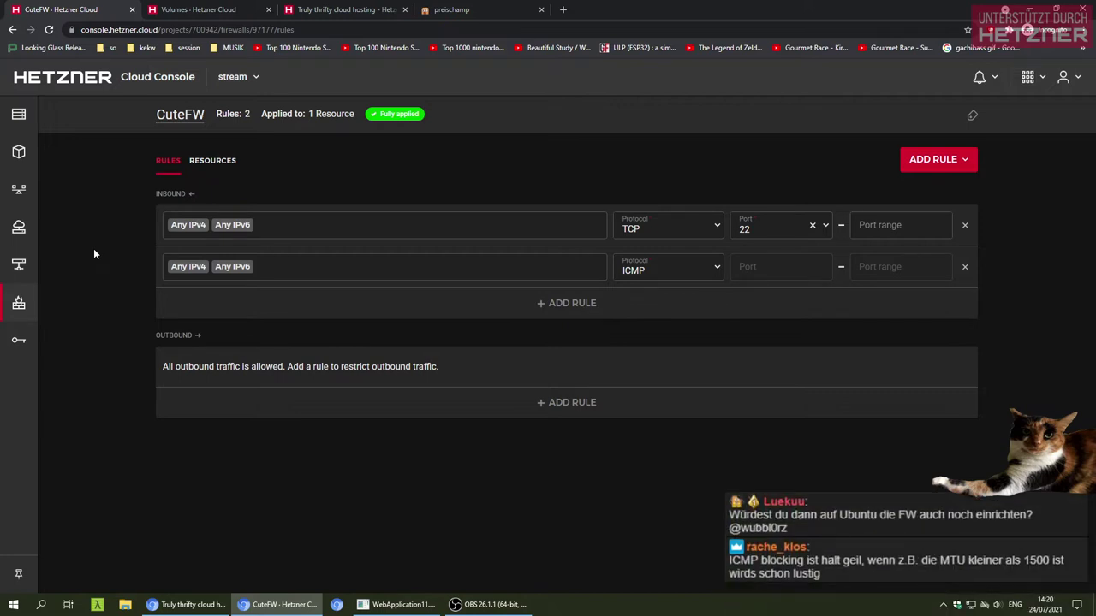
right_click(396, 368)
click(398, 370)
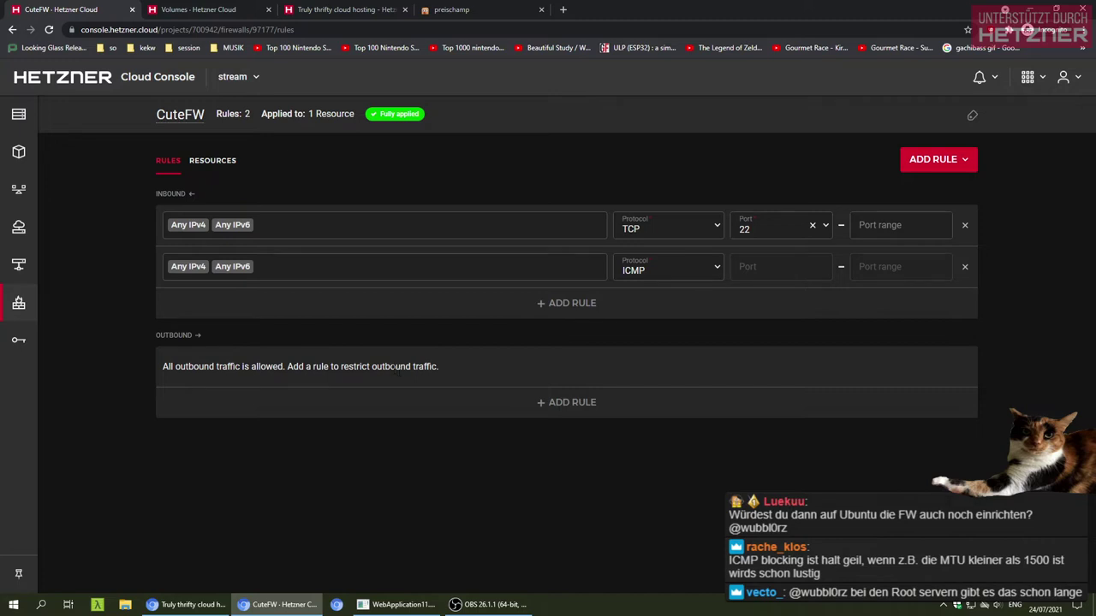
click(25, 113)
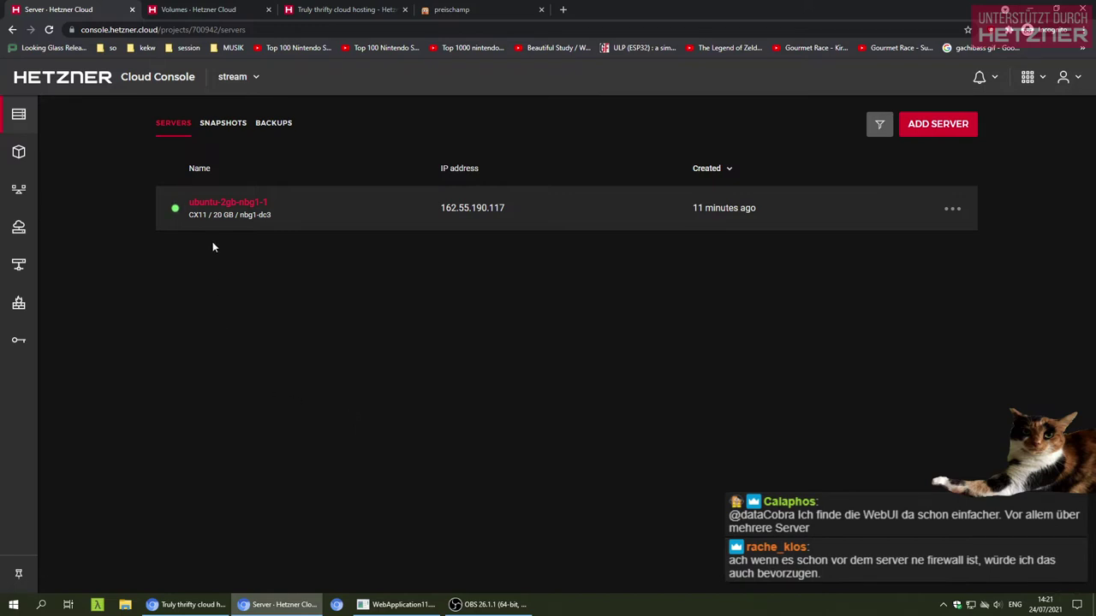
click(14, 310)
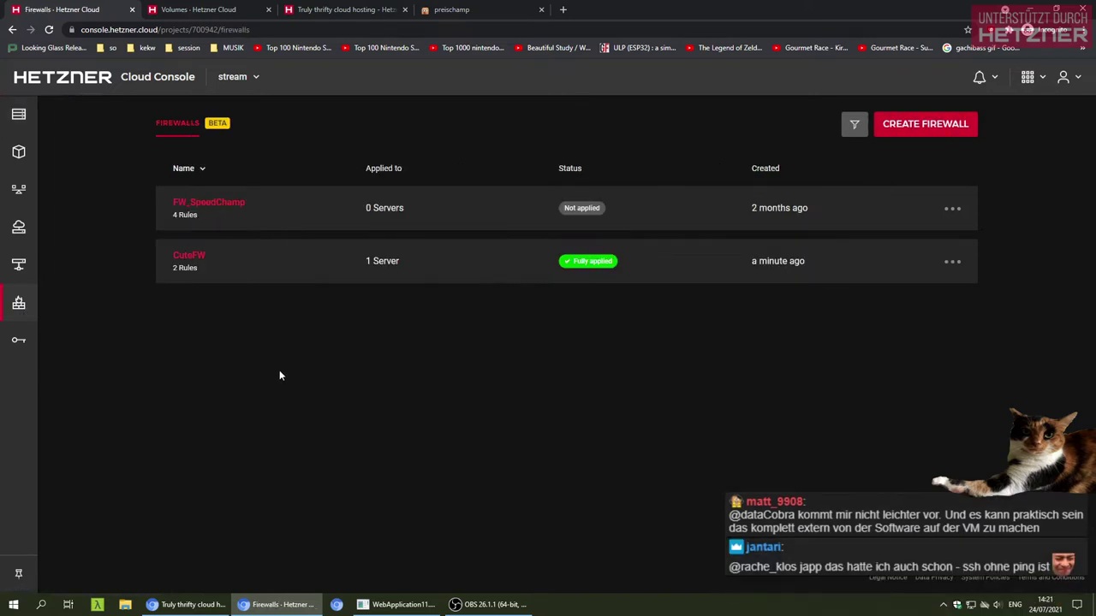
Open the preischamp site in a new browser tab and close it again
key(ctrl+super+Right)
key(ctrl+super+Left)
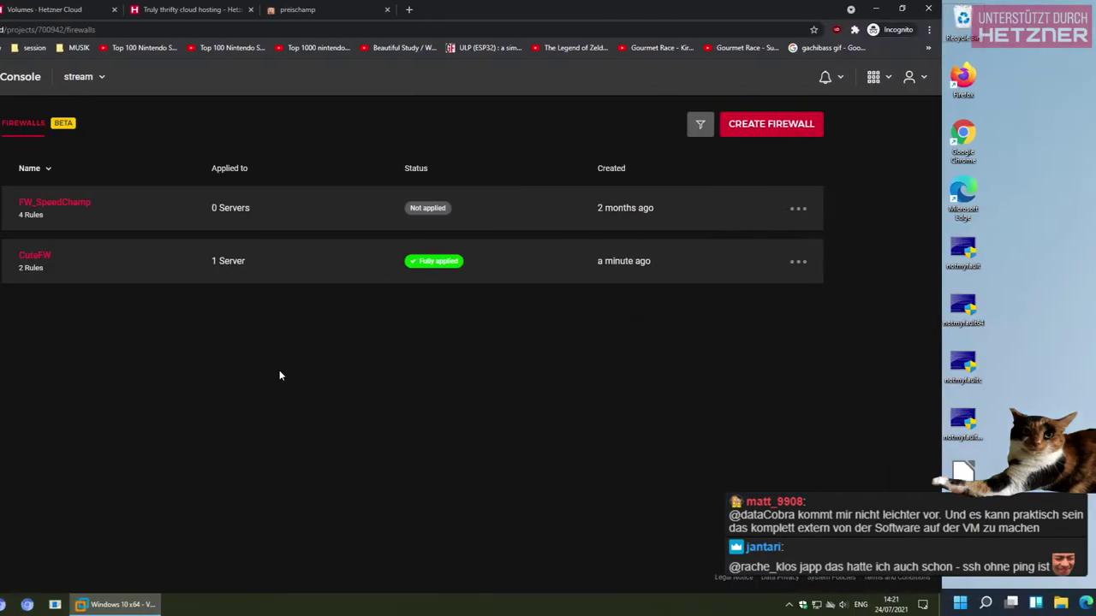
key(ctrl+t)
text(preischamp)
key(Return)
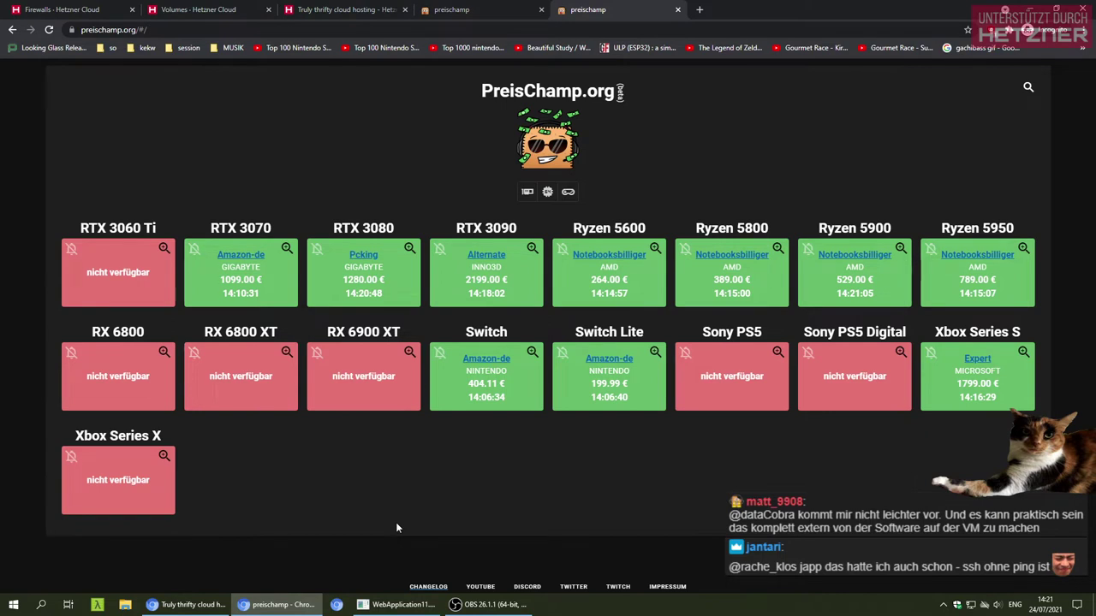
key(ctrl+w)
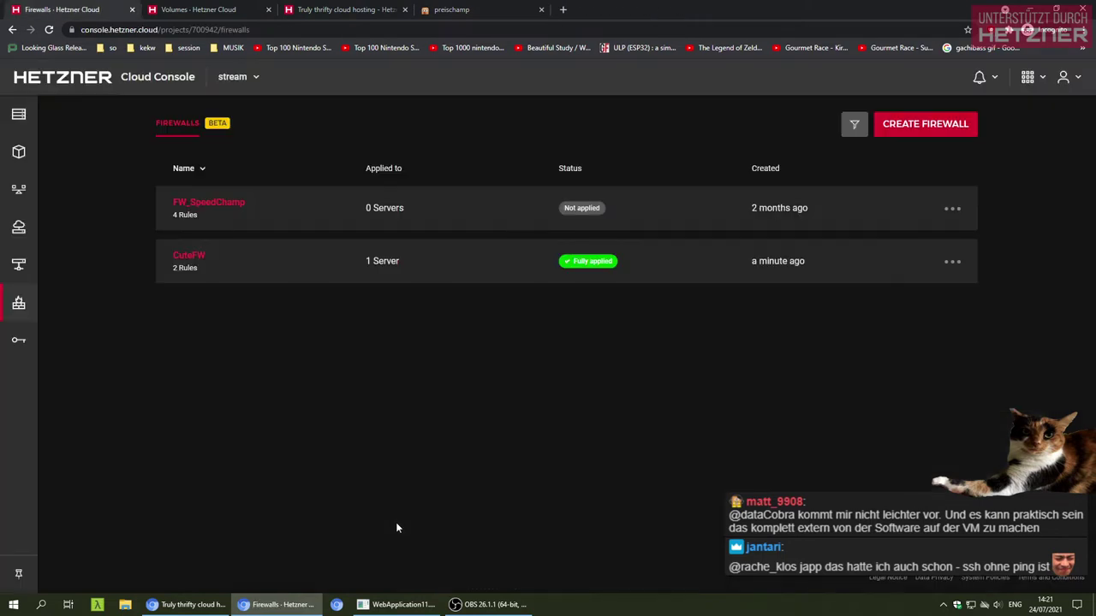
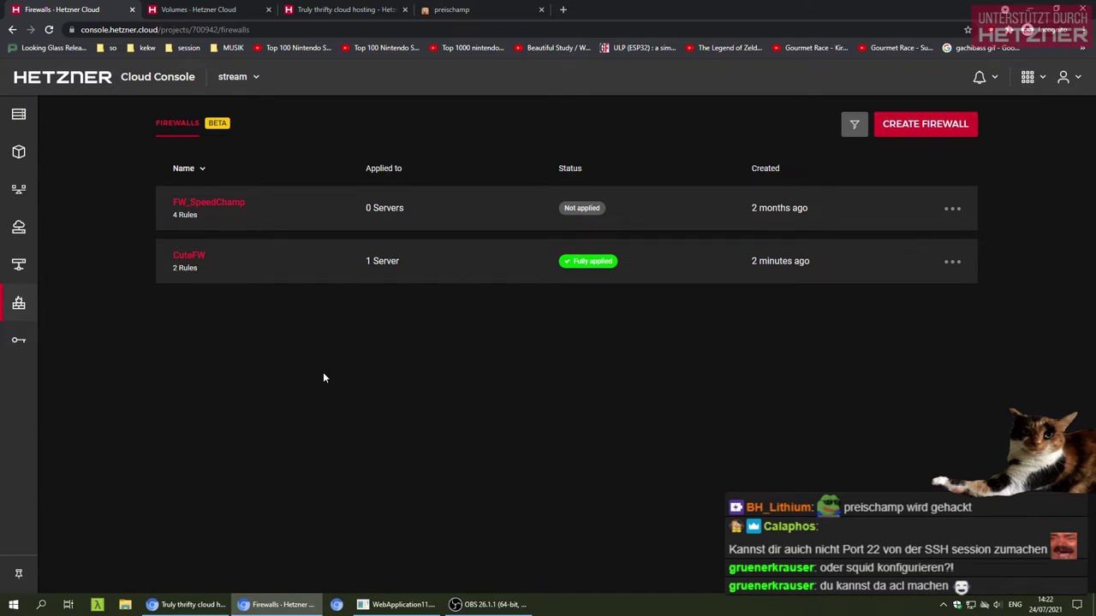
Look over the project's server and firewall lists, ending on the server list
click(33, 115)
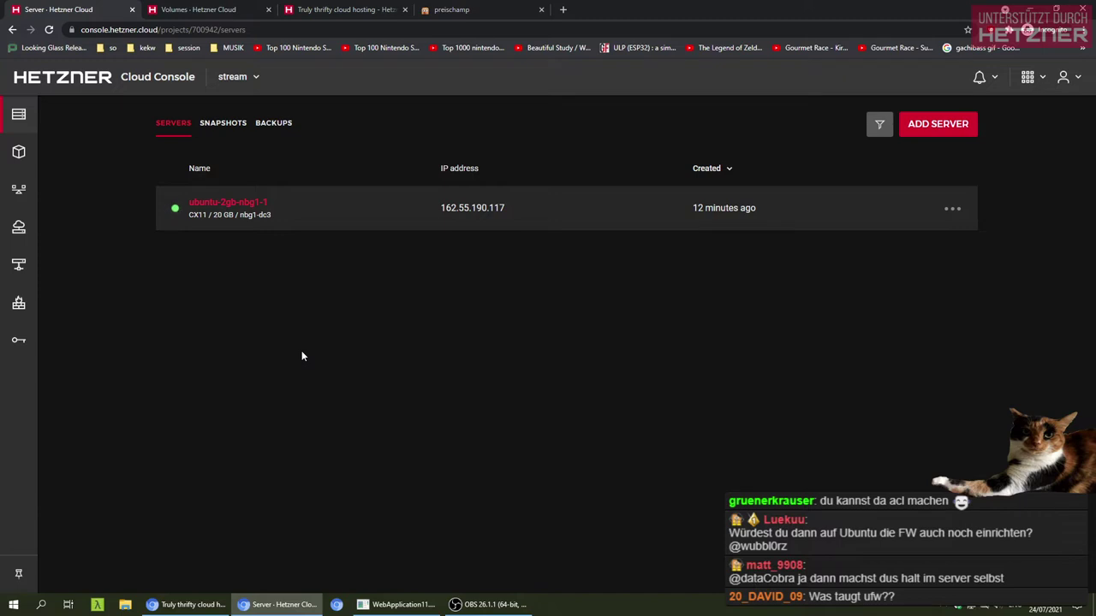
click(19, 302)
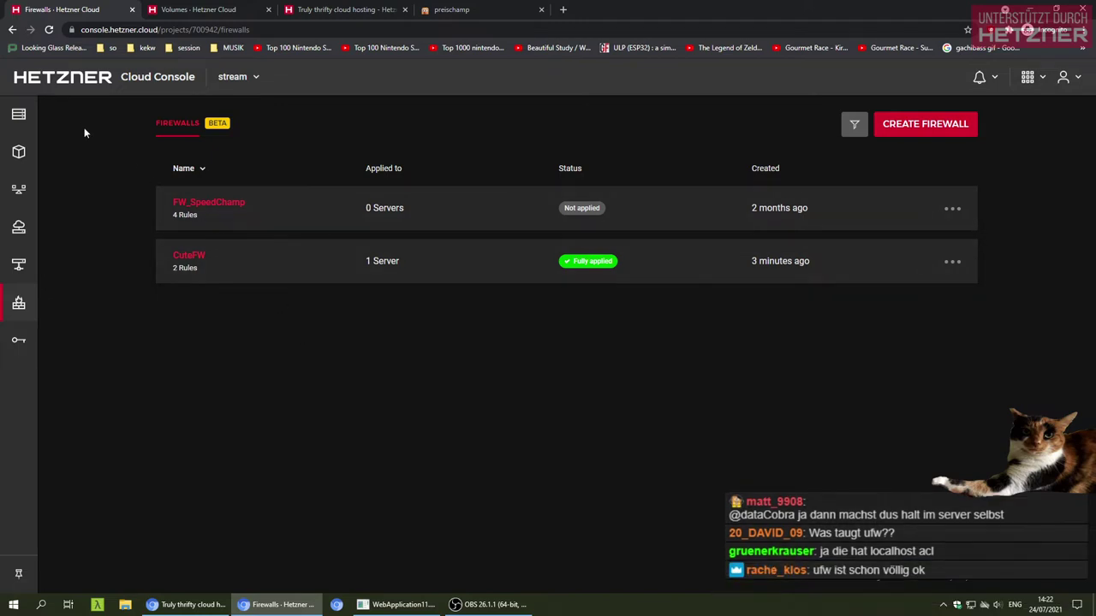
click(20, 115)
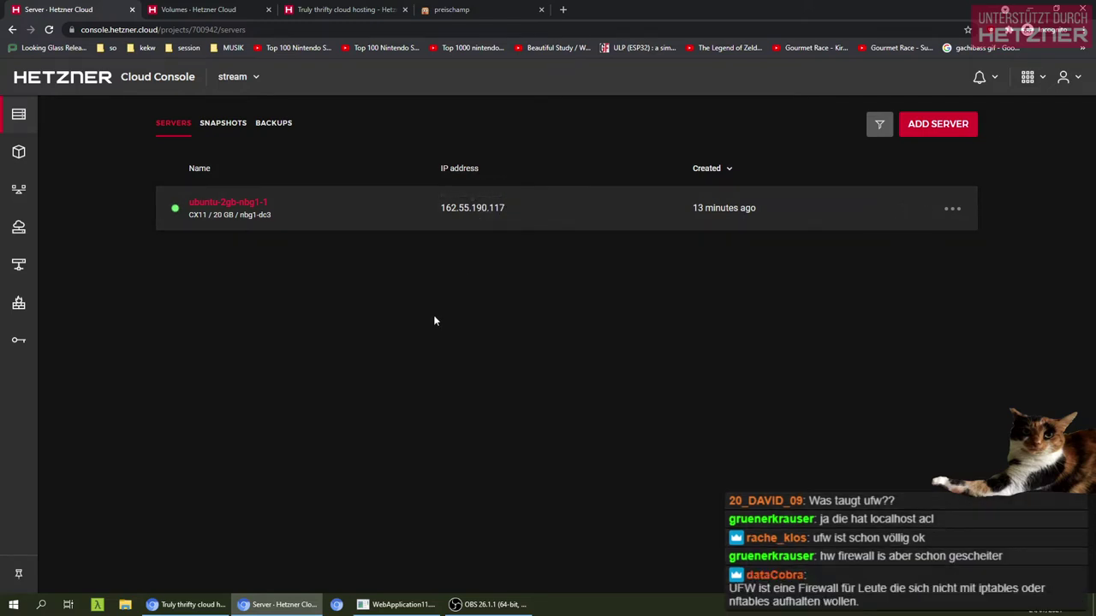
key(alt+Tab)
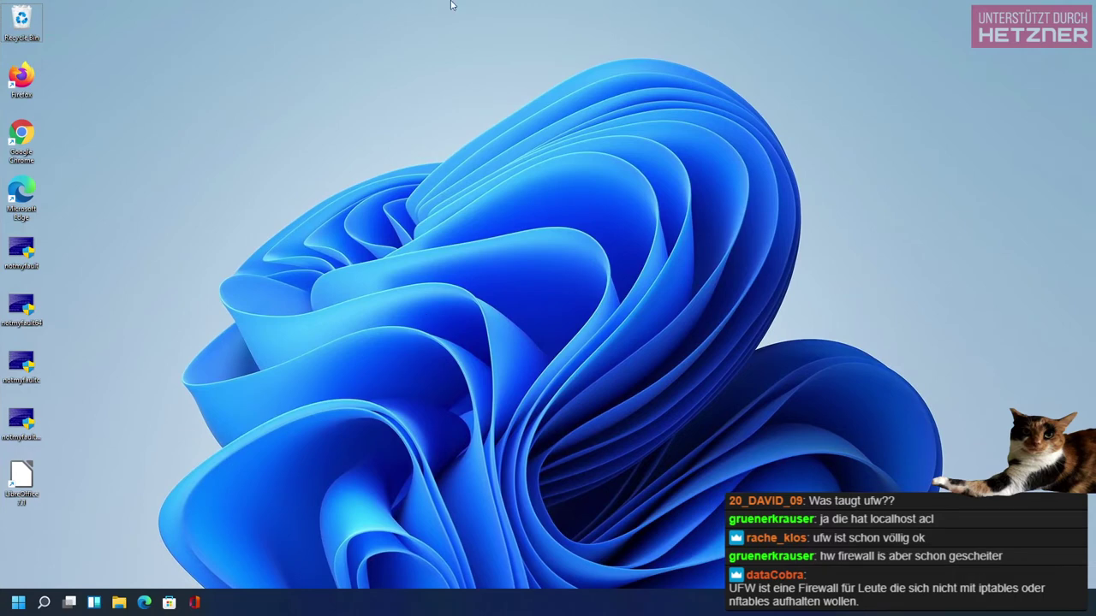
mouse_move(453, 5)
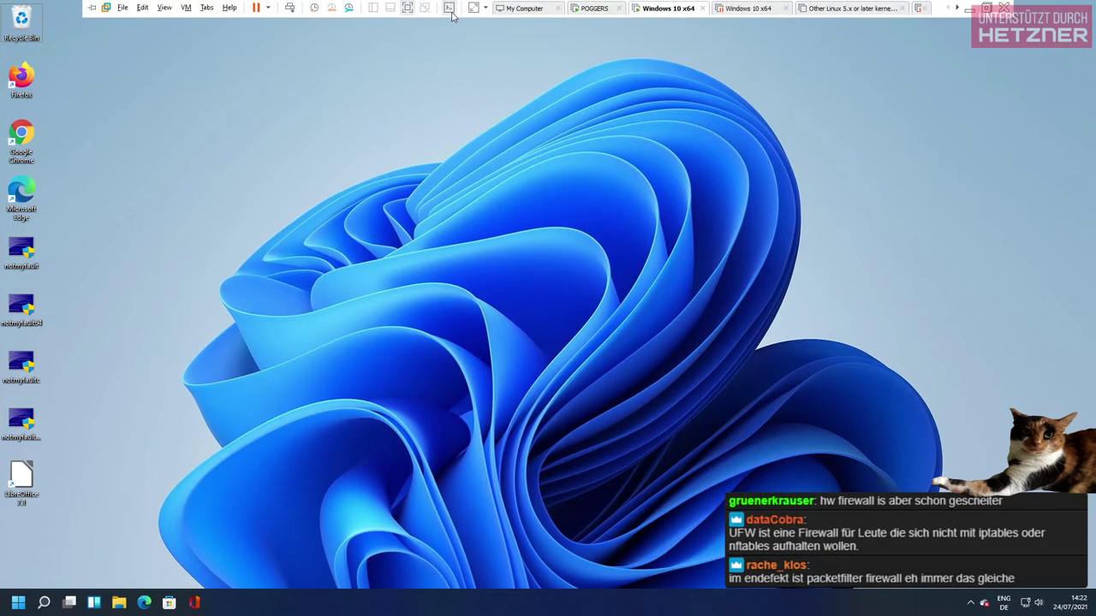
click(590, 11)
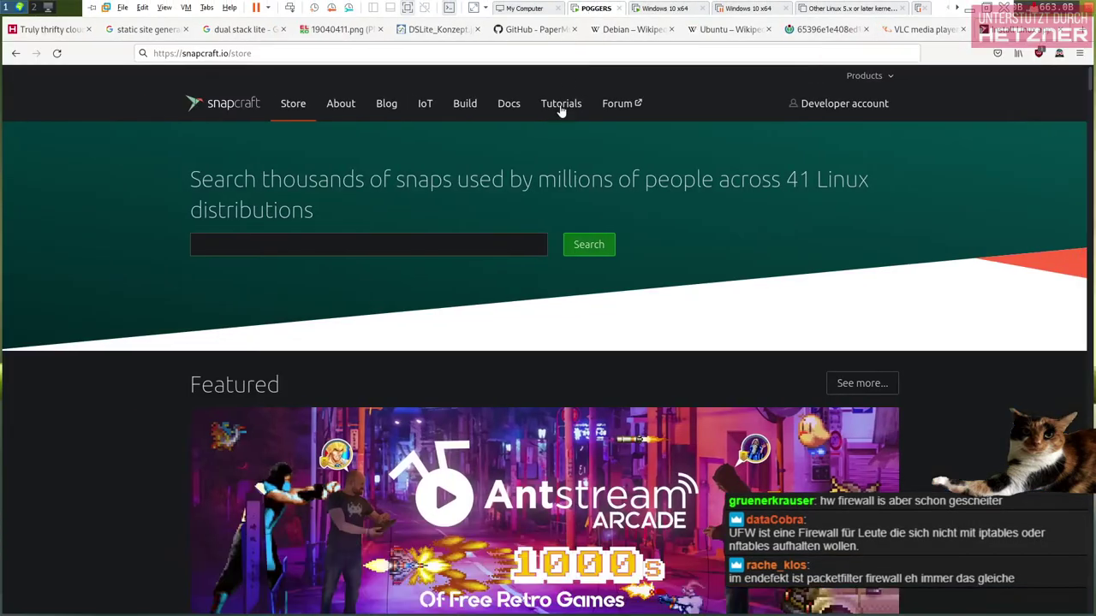
key(super+2)
text(162.55.190.117)
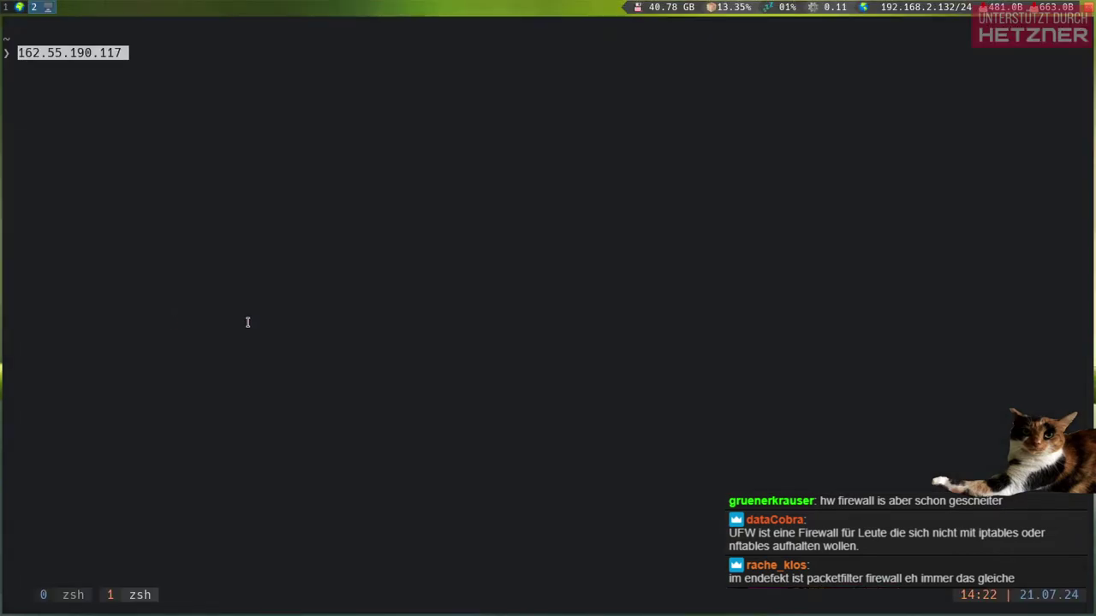
key(ctrl+a)
text(ssh root@)
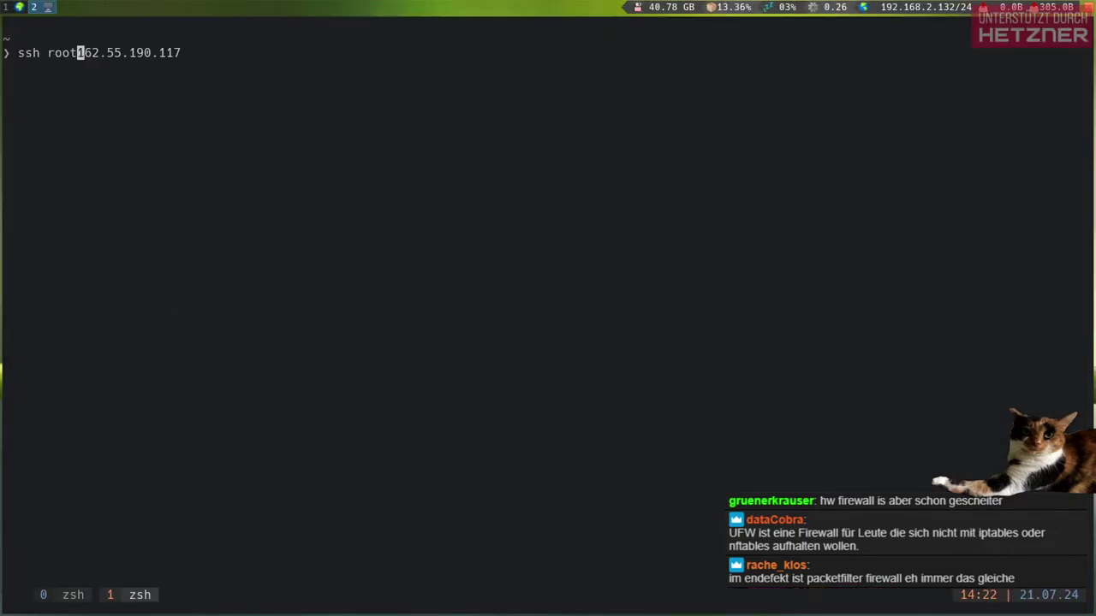
key(Return)
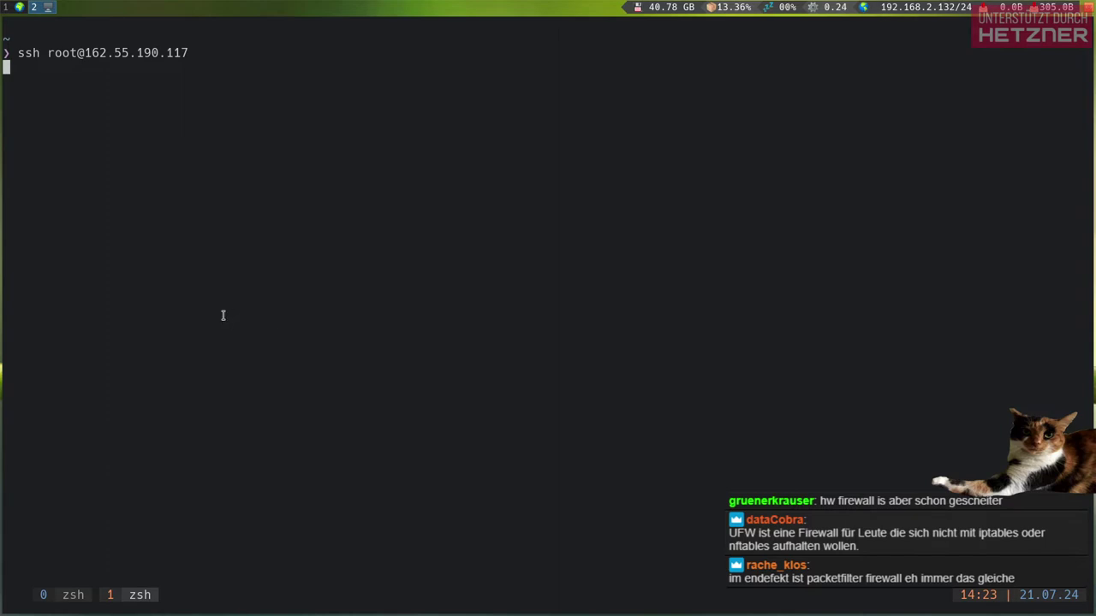
key(alt+Tab)
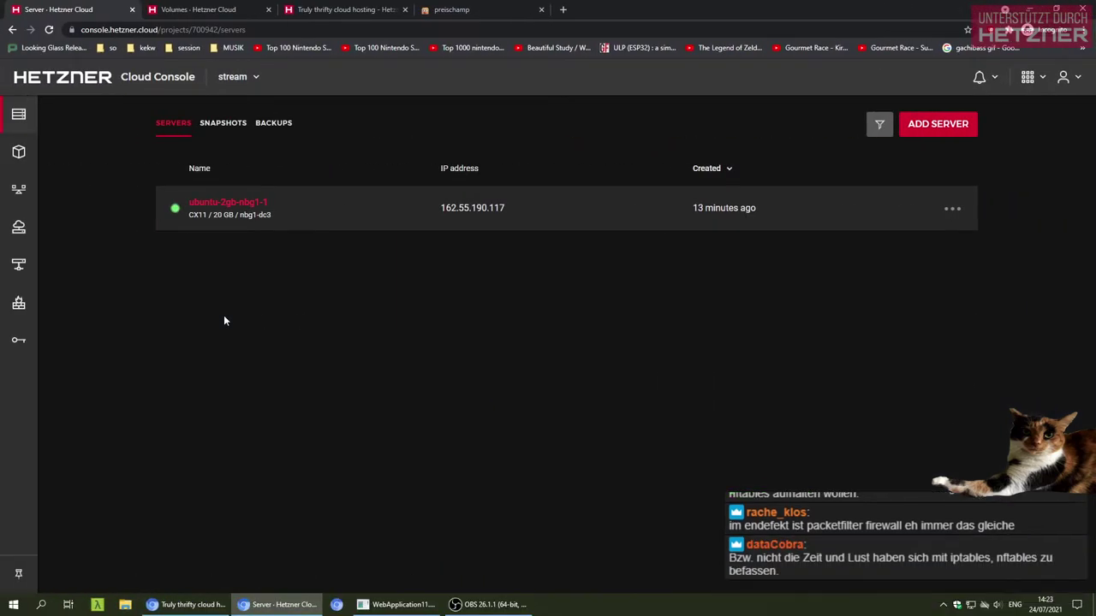
key(alt+Tab)
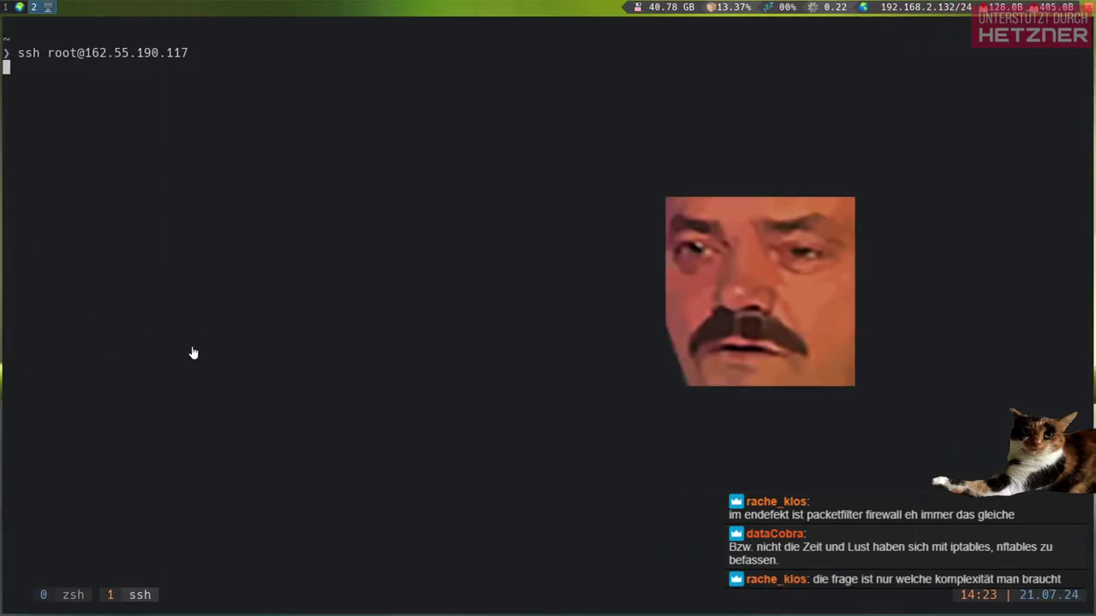
key(alt+Tab)
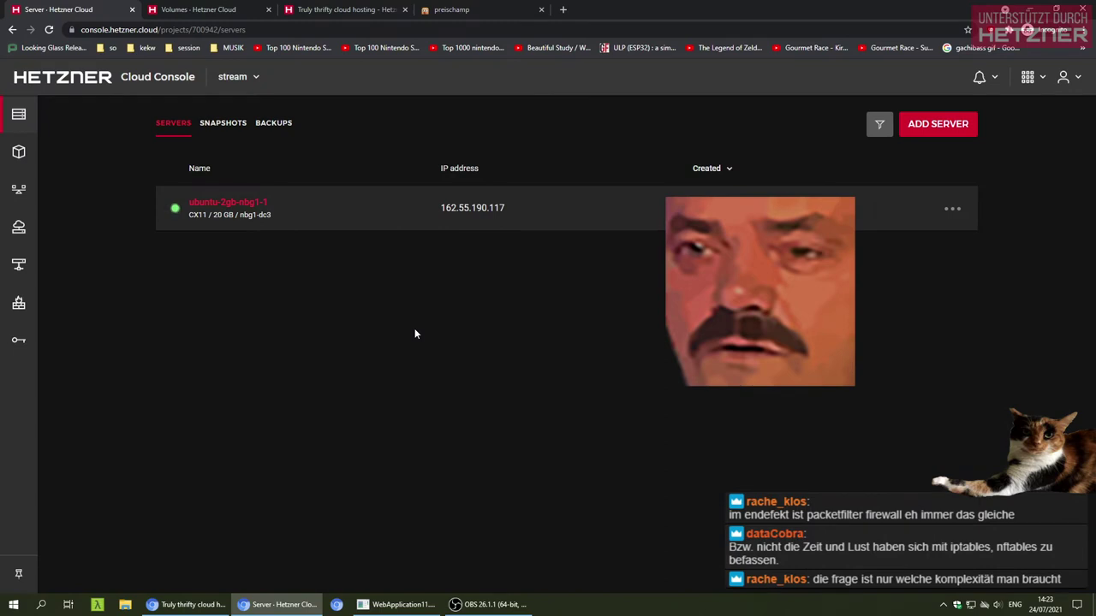
In the virtual machine's terminal, abort the SSH attempt and briefly ping 162.55.190.117
key(alt+Tab)
key(ctrl+c)
key(Up)
key(Home)
key(Delete)
key(Delete)
key(Delete)
key(Delete)
key(Delete)
key(Delete)
key(Delete)
key(Delete)
key(Delete)
text(ping)
key(Return)
key(ctrl+c)
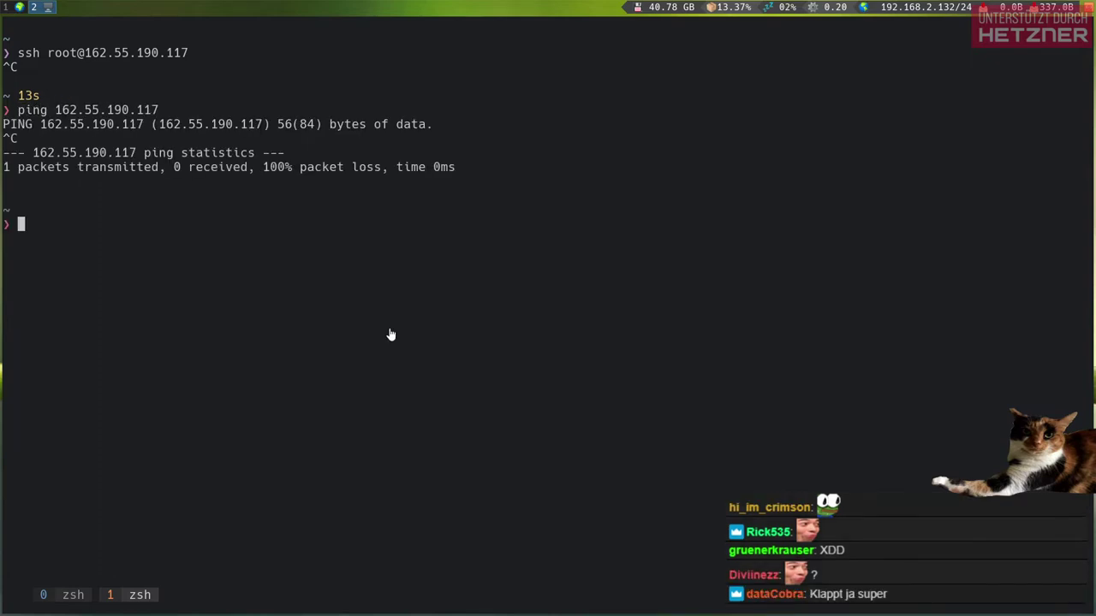
Switch back to the Hetzner Cloud Console in the browser and check the rules of the CuteFW firewall
key(alt+Tab)
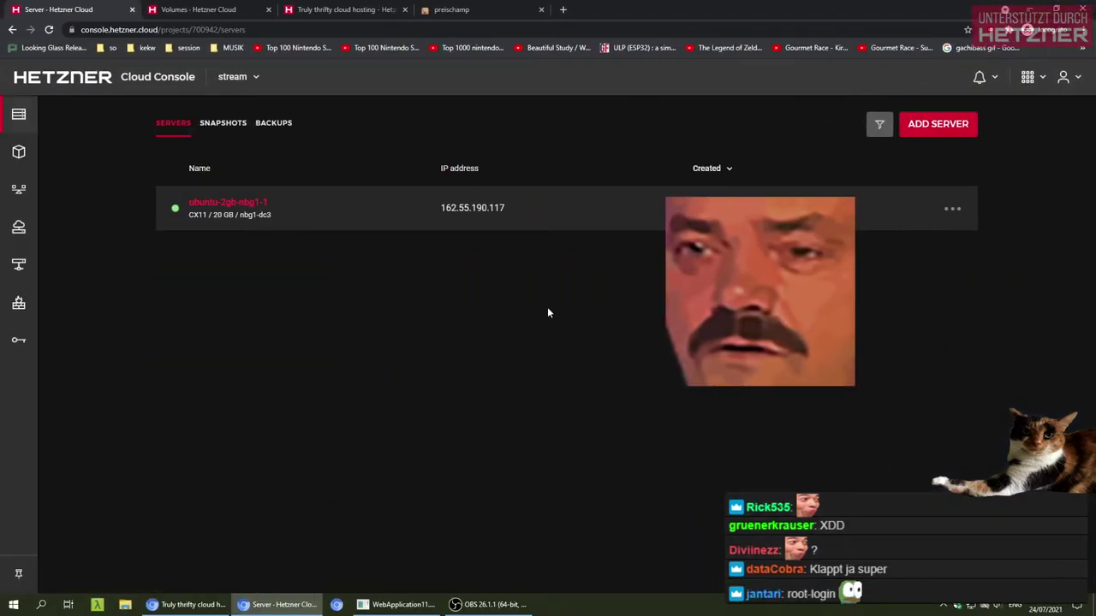
click(34, 312)
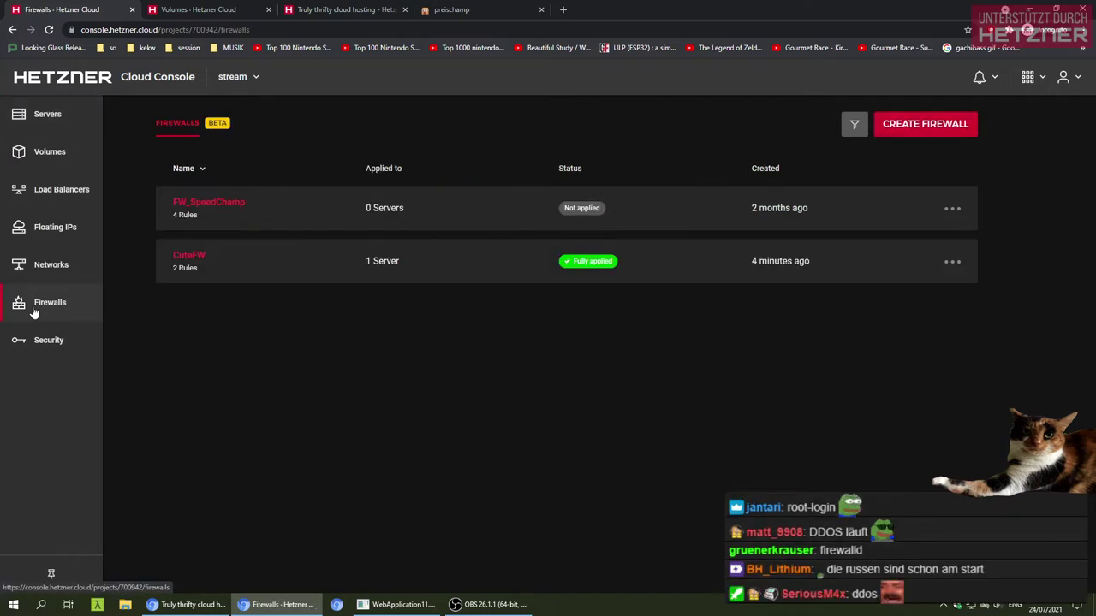
click(297, 266)
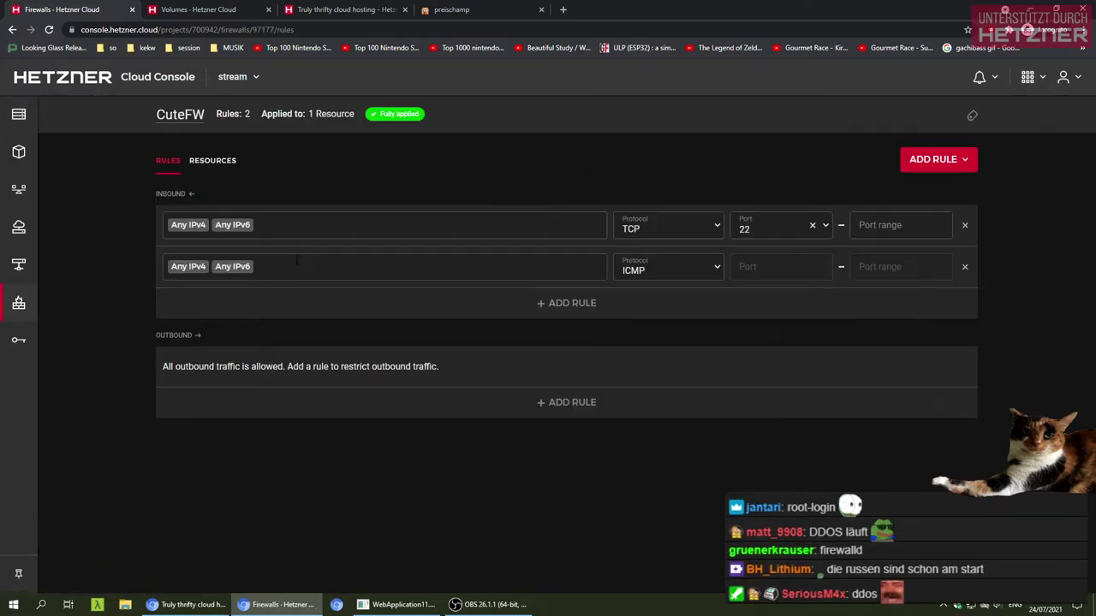
View the overview and web console of the server ubuntu-2gb-nbg1-1, and return to the firewall list
click(35, 117)
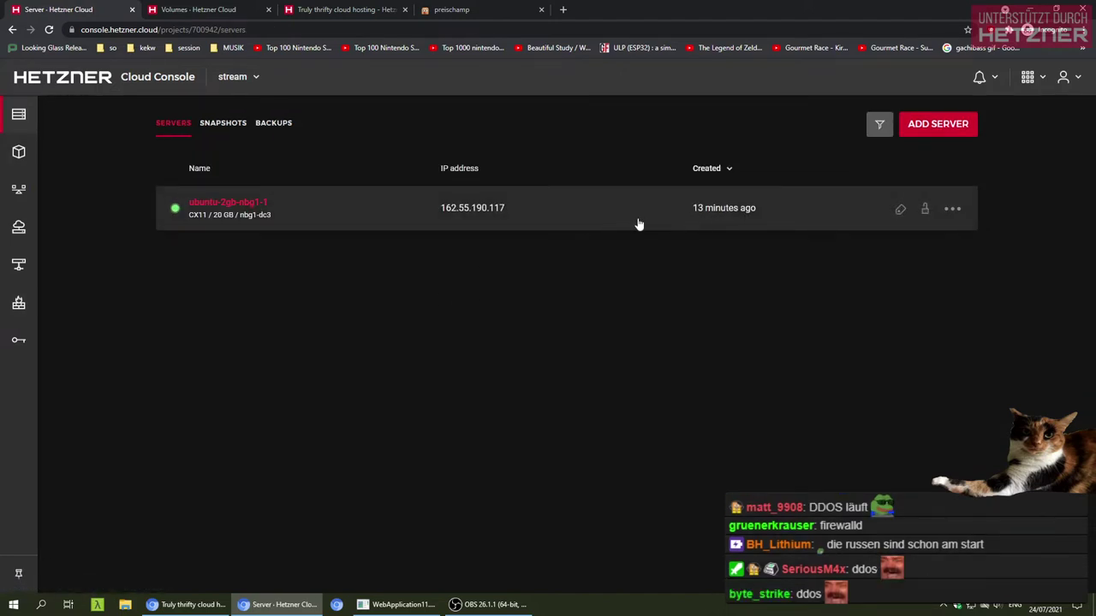
click(347, 206)
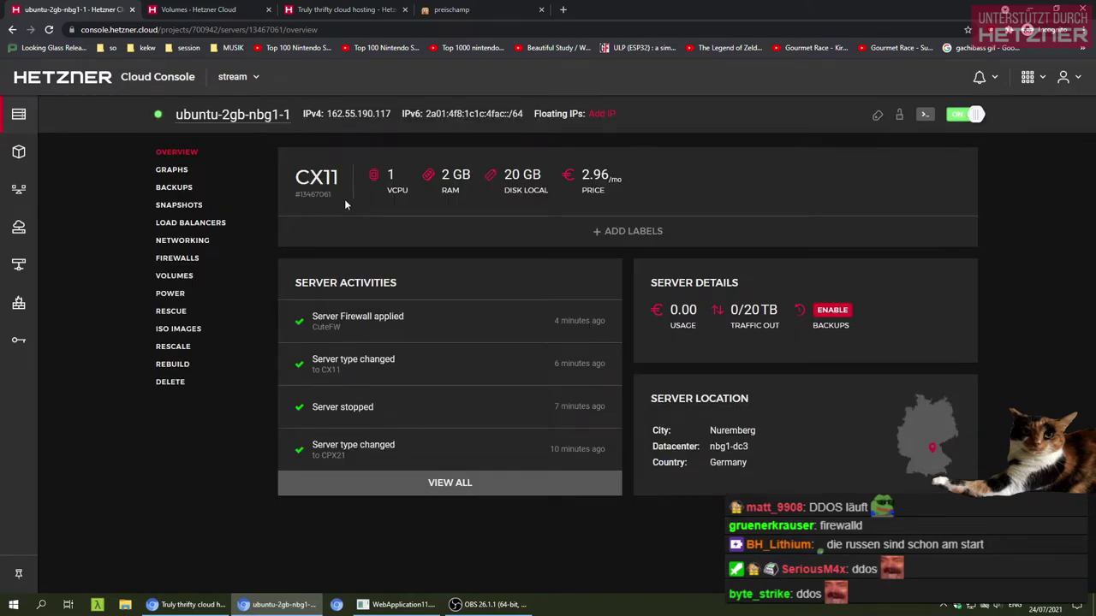
click(924, 114)
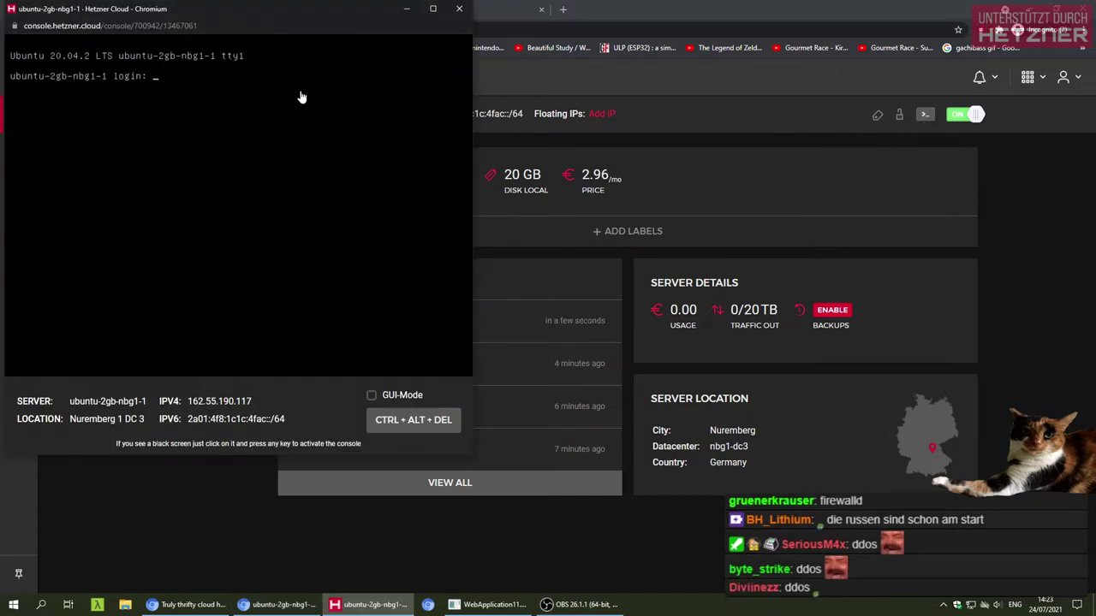
click(459, 10)
click(23, 311)
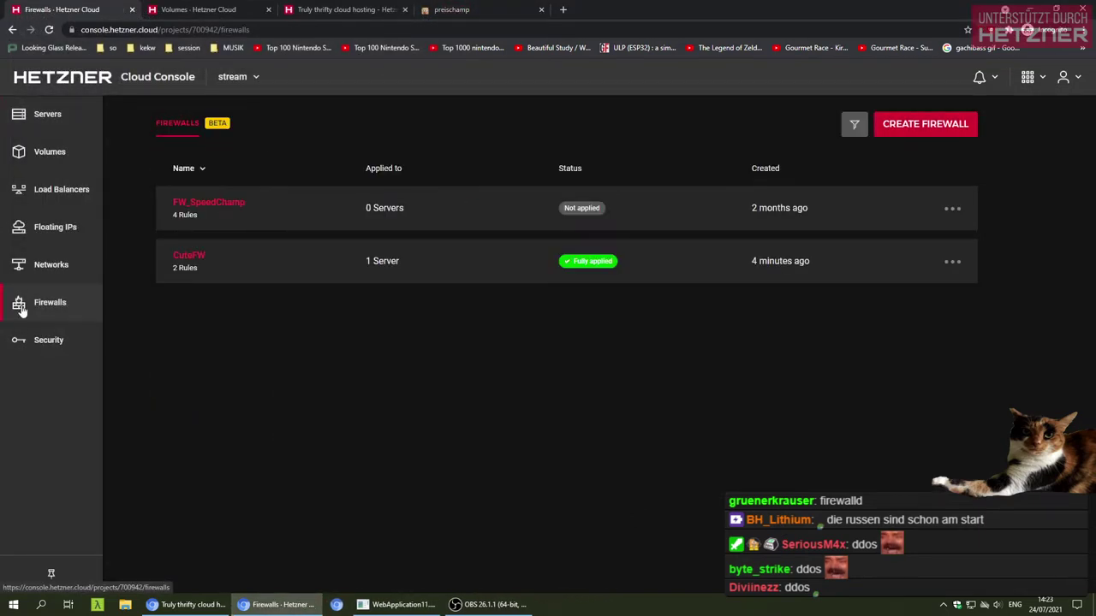
Check the actions and rules of the CuteFW firewall and the ubuntu-2gb-nbg1-1 server's overview, ending back in the firewall list
click(953, 262)
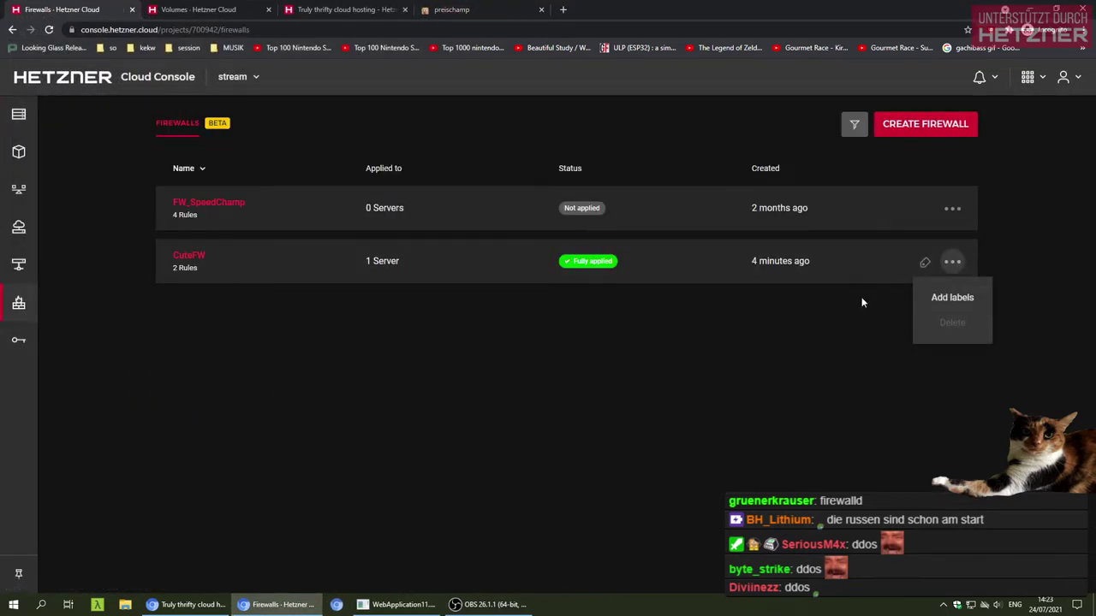
click(262, 274)
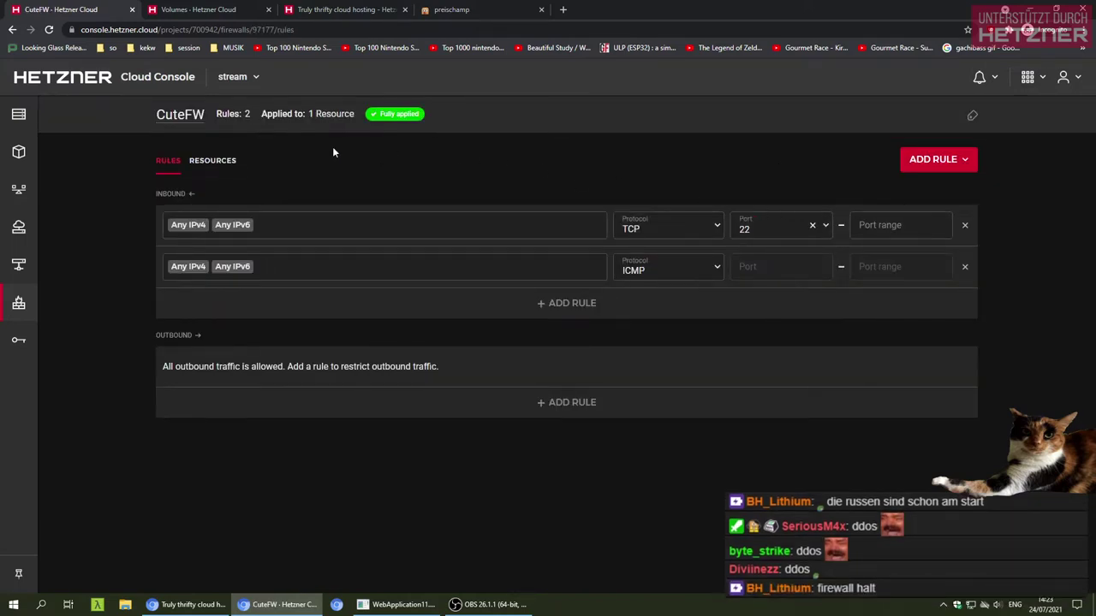
click(25, 125)
click(338, 216)
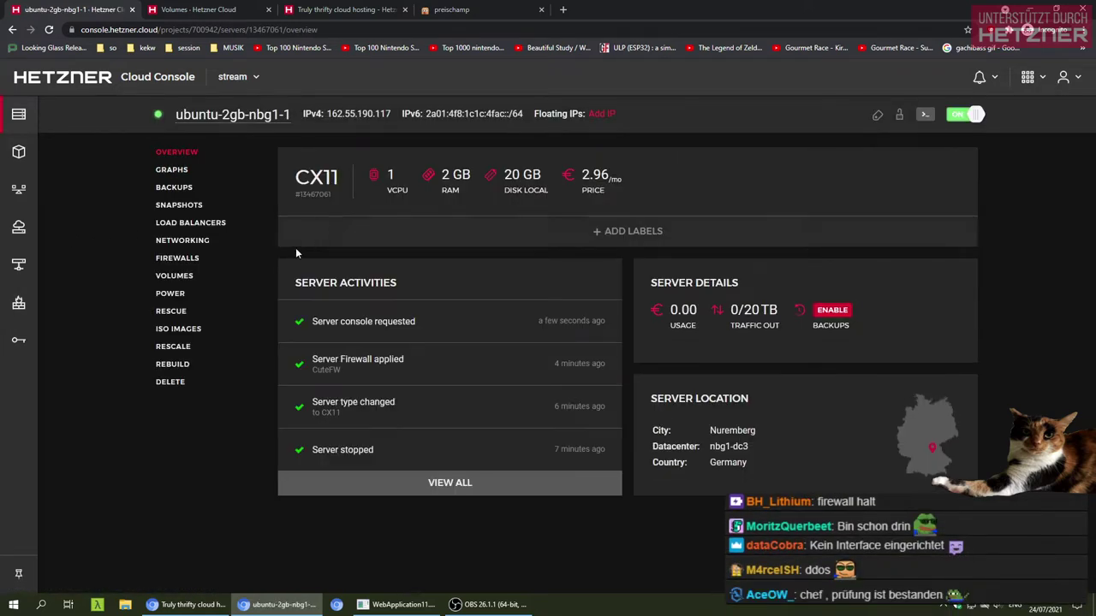
click(23, 313)
click(952, 261)
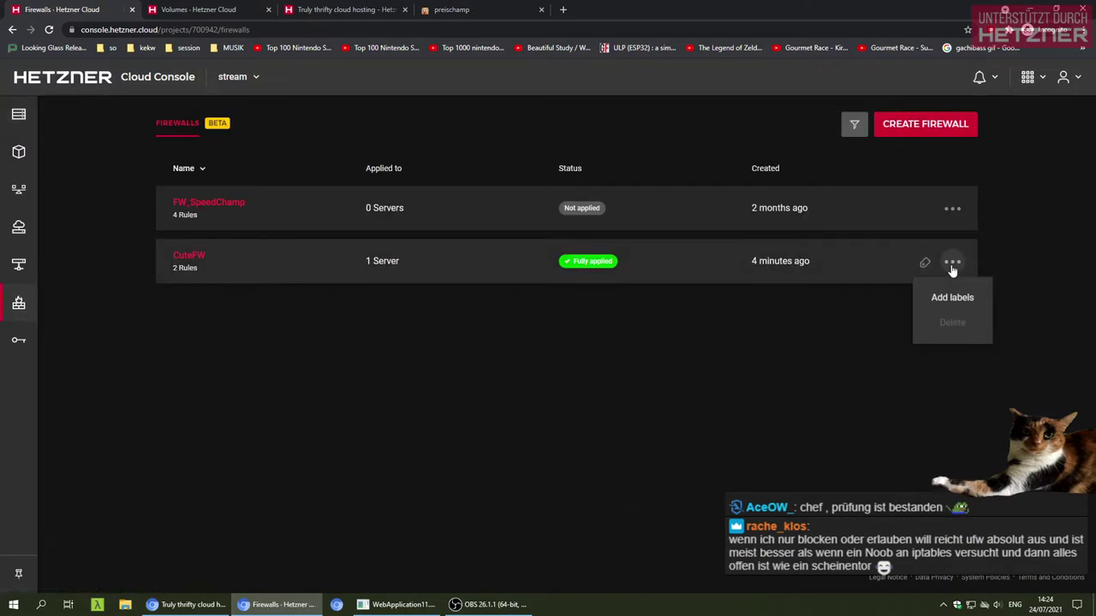
click(918, 266)
click(542, 458)
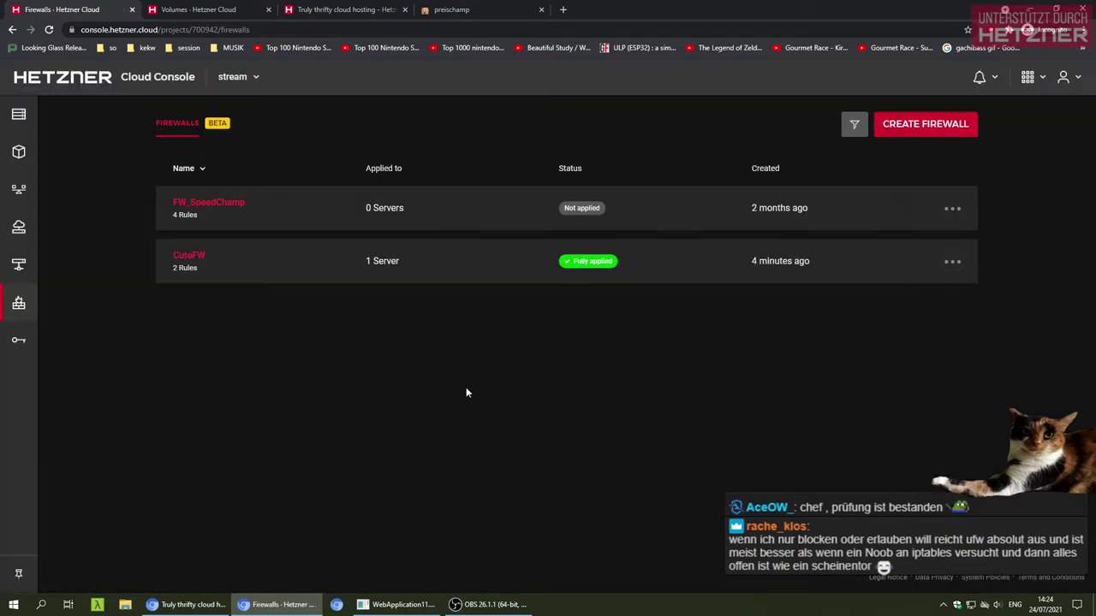
Remove the CuteFW firewall from all resources it is applied to and confirm the removal
click(274, 261)
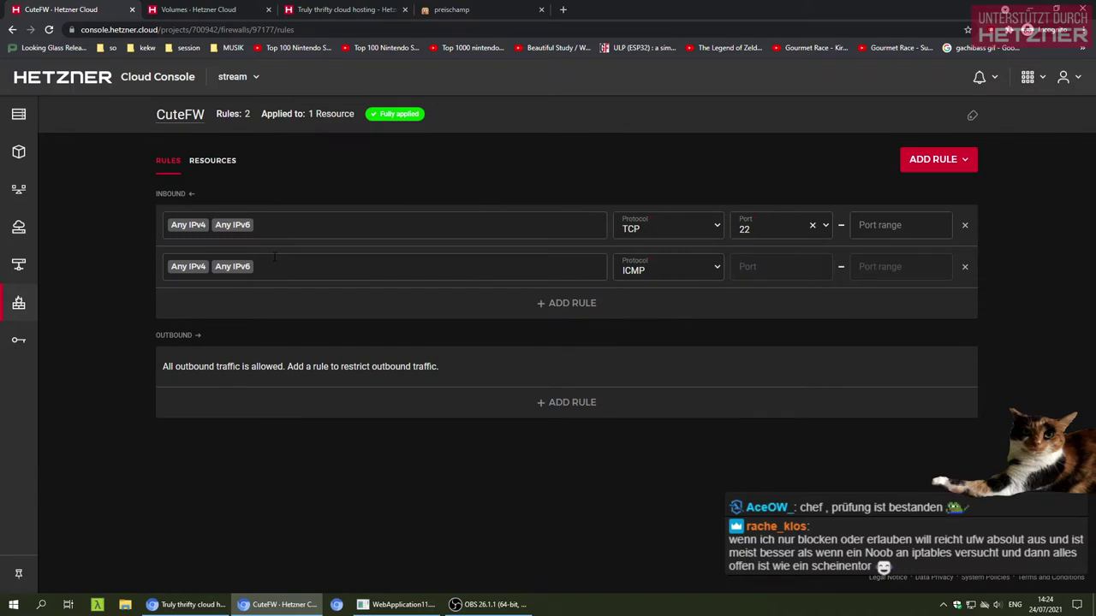
click(212, 160)
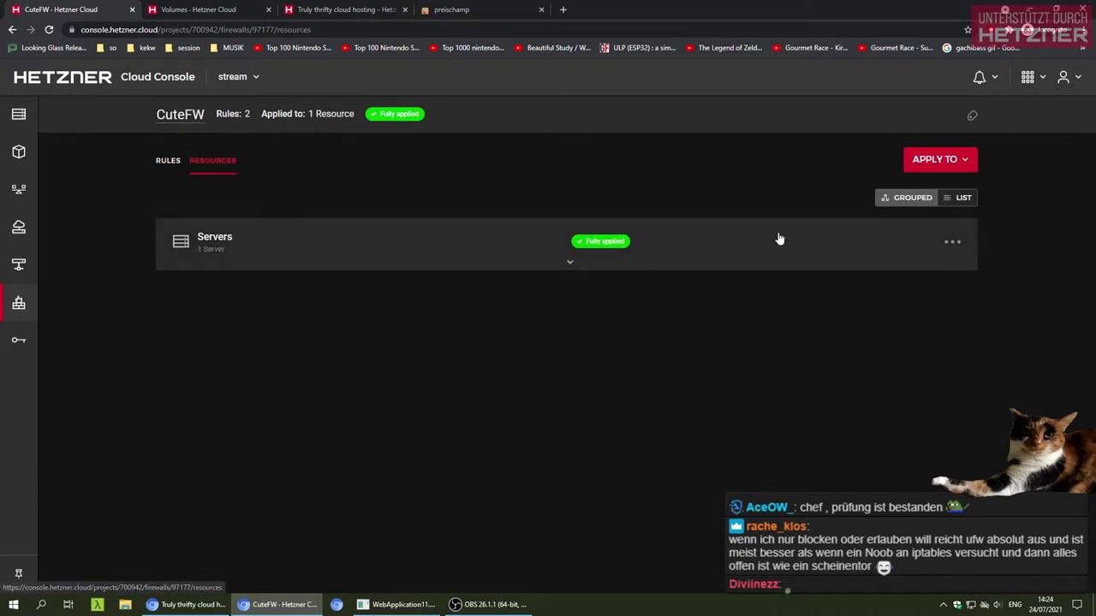
click(952, 244)
click(941, 303)
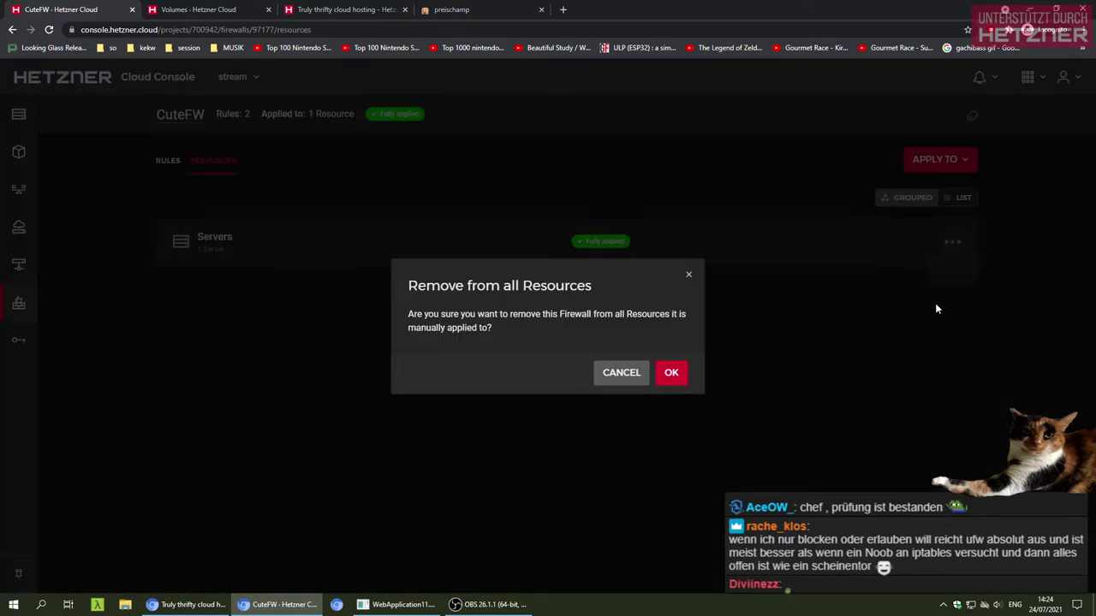
click(672, 375)
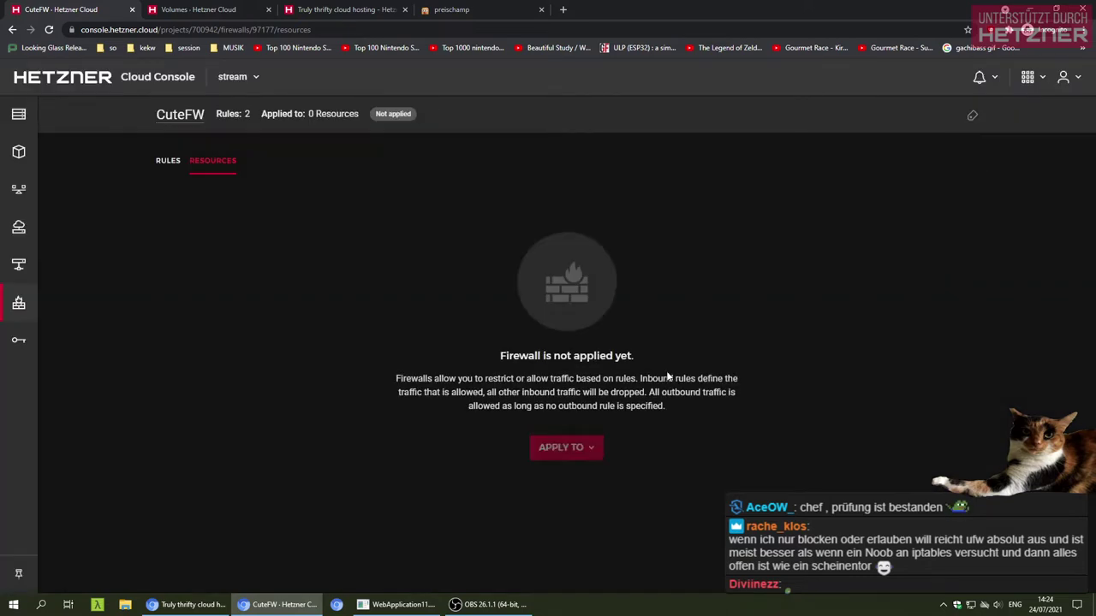
Switch to the virtual machine's terminal and briefly ping 162.55.190.117 with the firewall removed
key(alt+Tab)
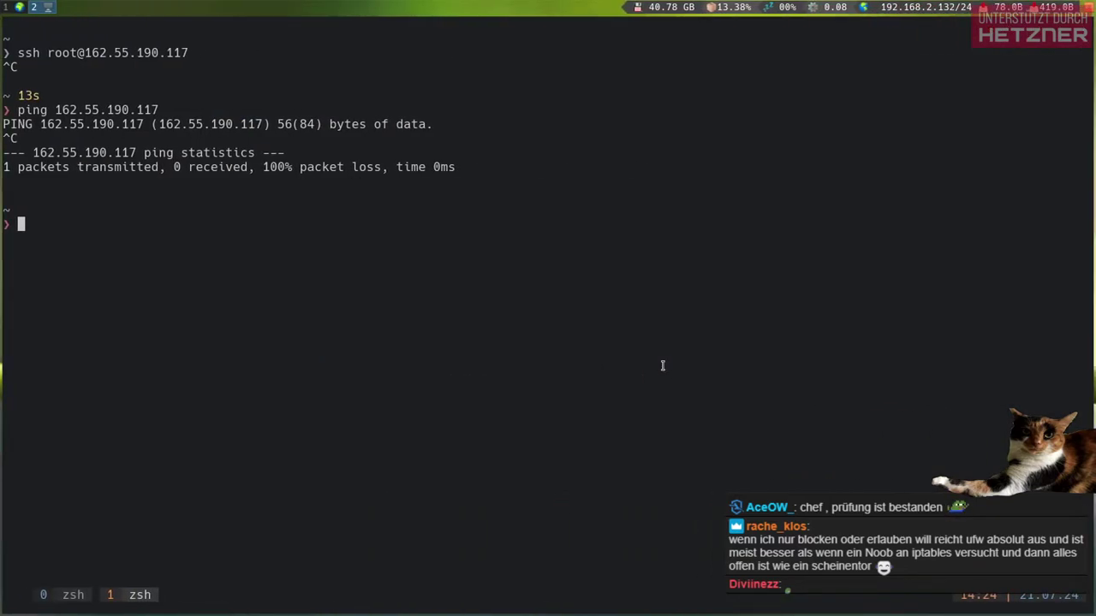
key(Up)
key(Return)
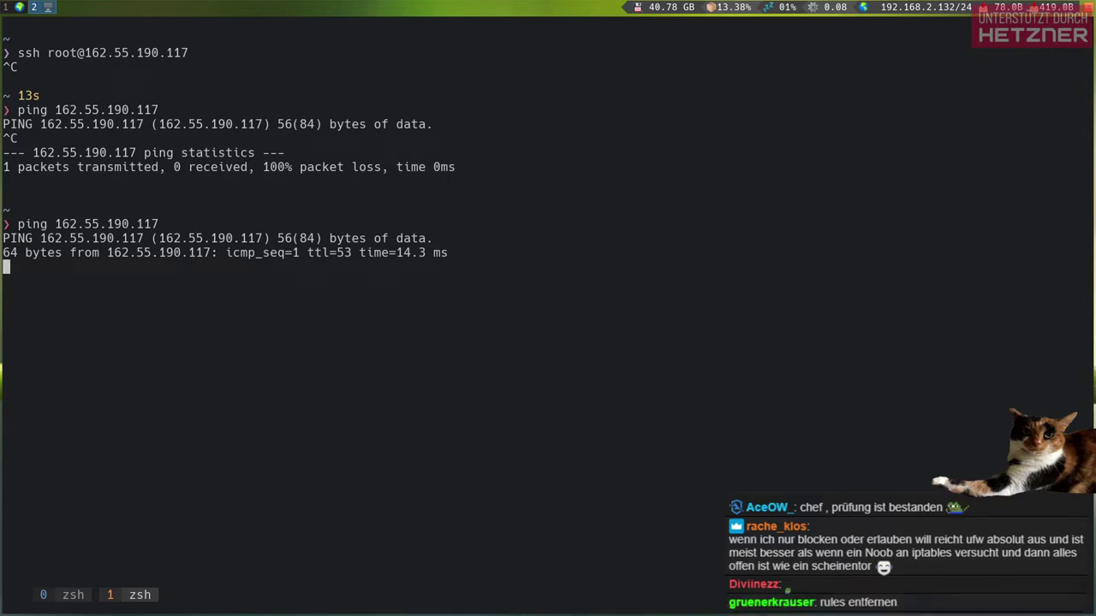
key(ctrl+c)
Switch back to the Hetzner Cloud Console, reapply CuteFW to the Ubuntu server, and show the firewall's rules
key(alt+Tab)
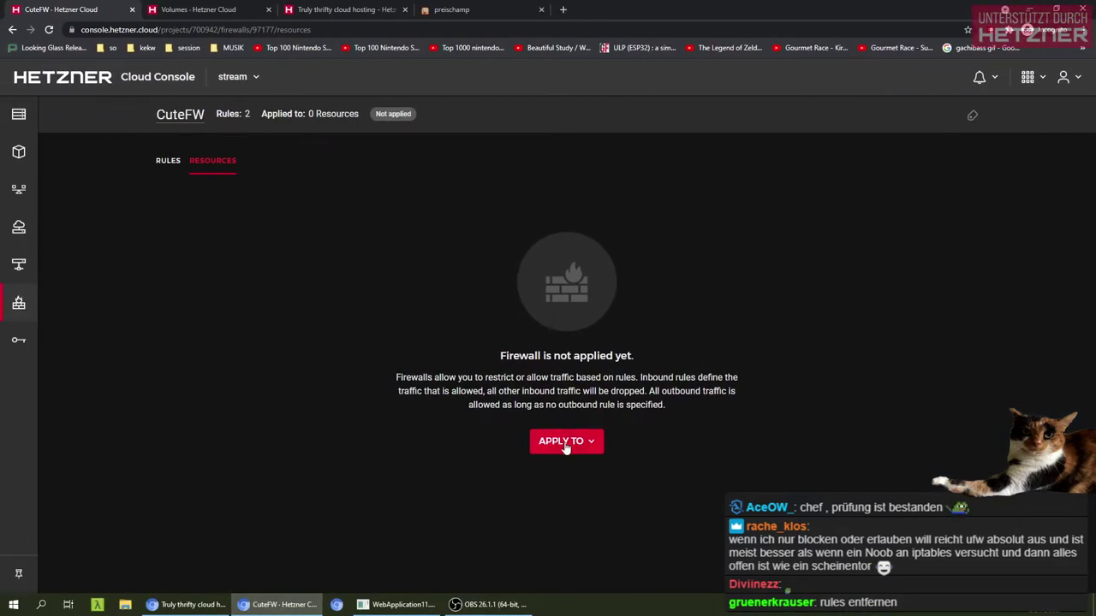
click(566, 446)
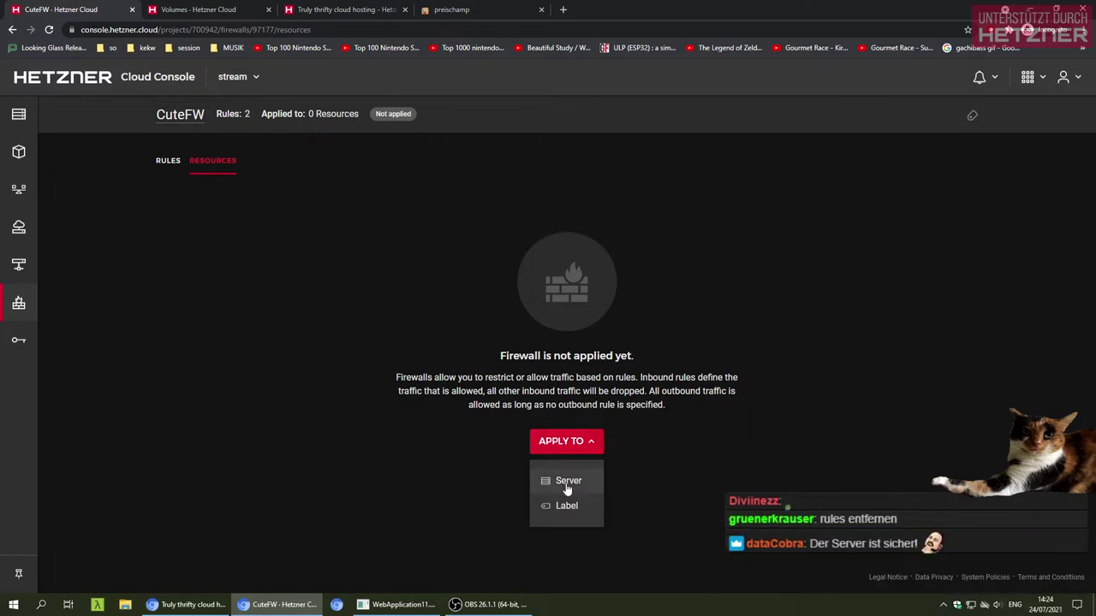
click(566, 484)
click(910, 196)
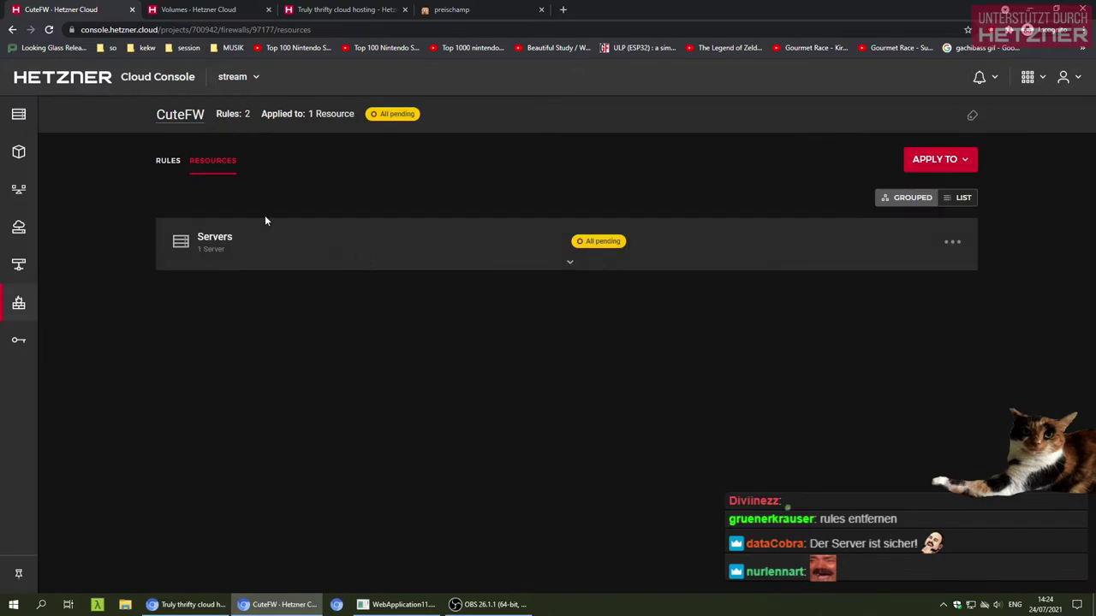
click(168, 162)
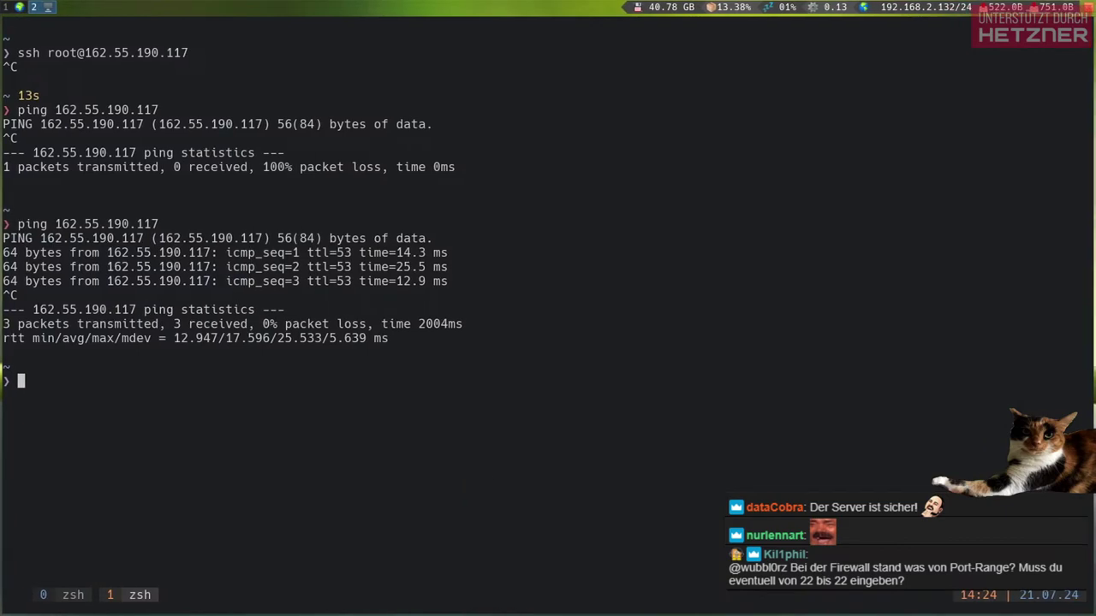
In the virtual machine's terminal, briefly ping 162.55.190.117 two times with the firewall reapplied
key(Up)
key(Return)
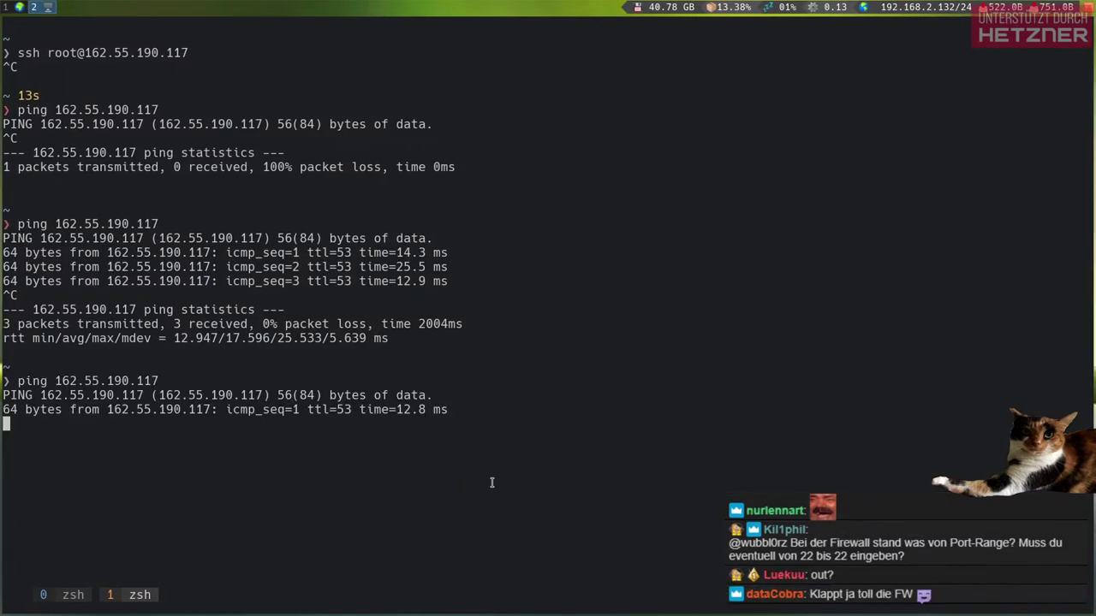
key(ctrl+c)
key(Up)
key(Return)
key(ctrl+c)
key(ctrl+r)
text(ss)
key(ctrl+g)
key(ctrl+r)
text(ss)
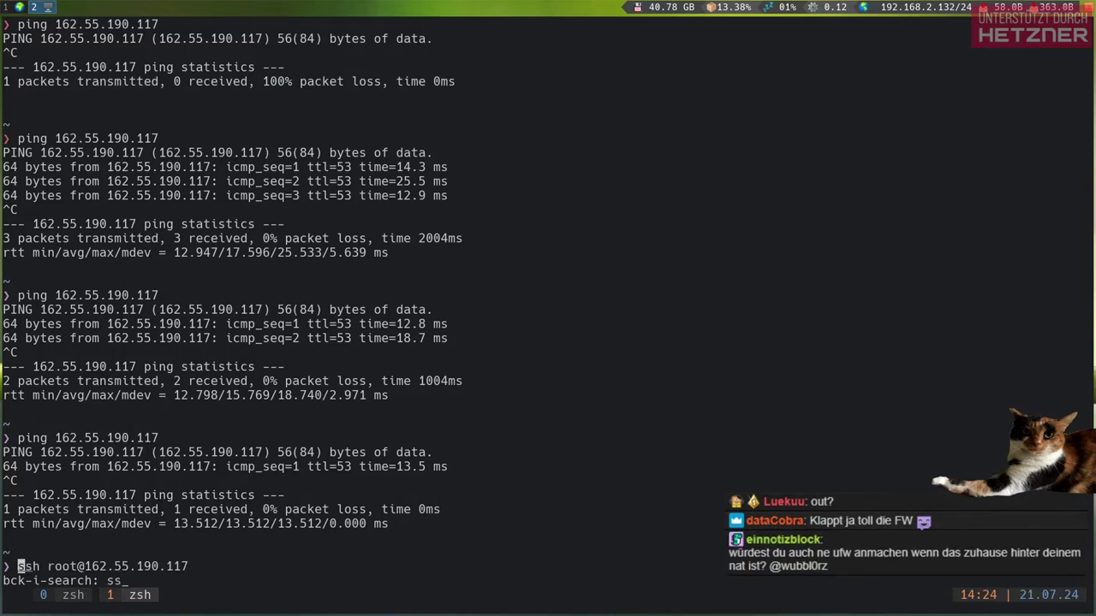
key(Return)
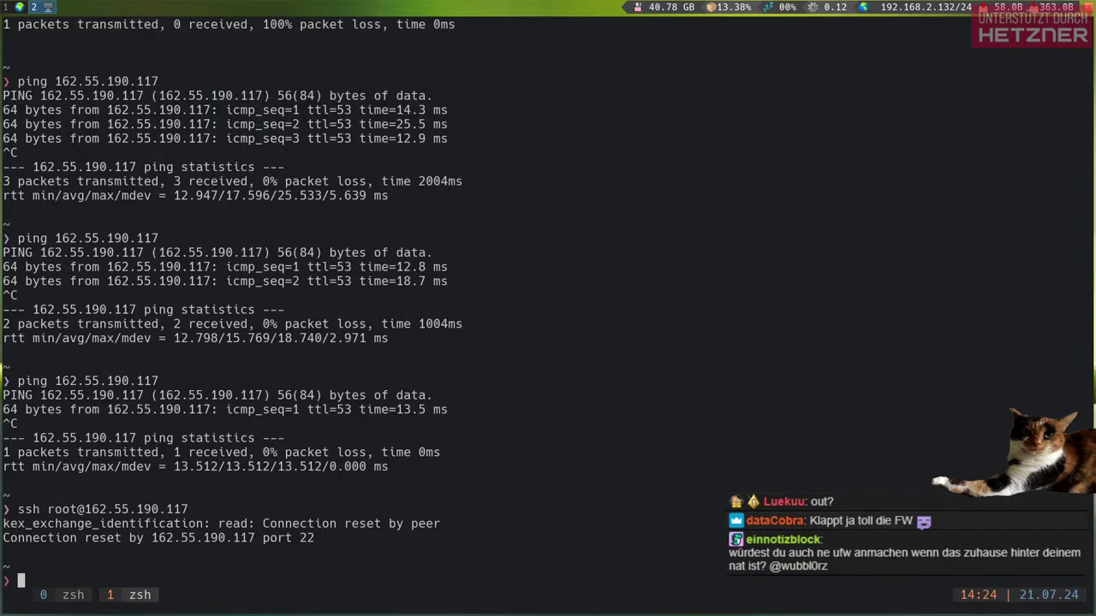
key(alt+Tab)
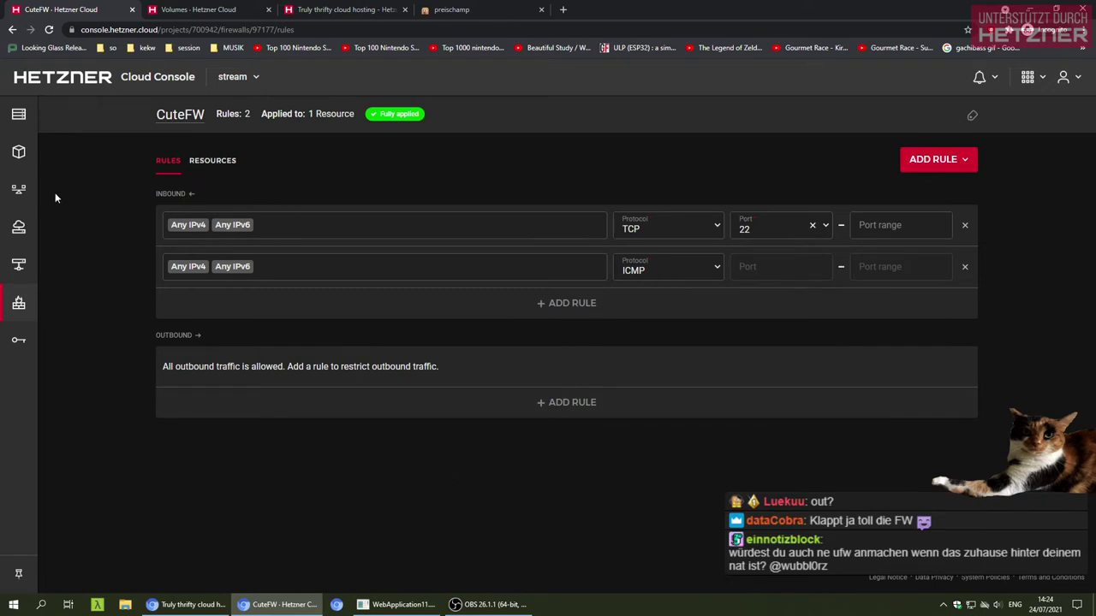
click(26, 114)
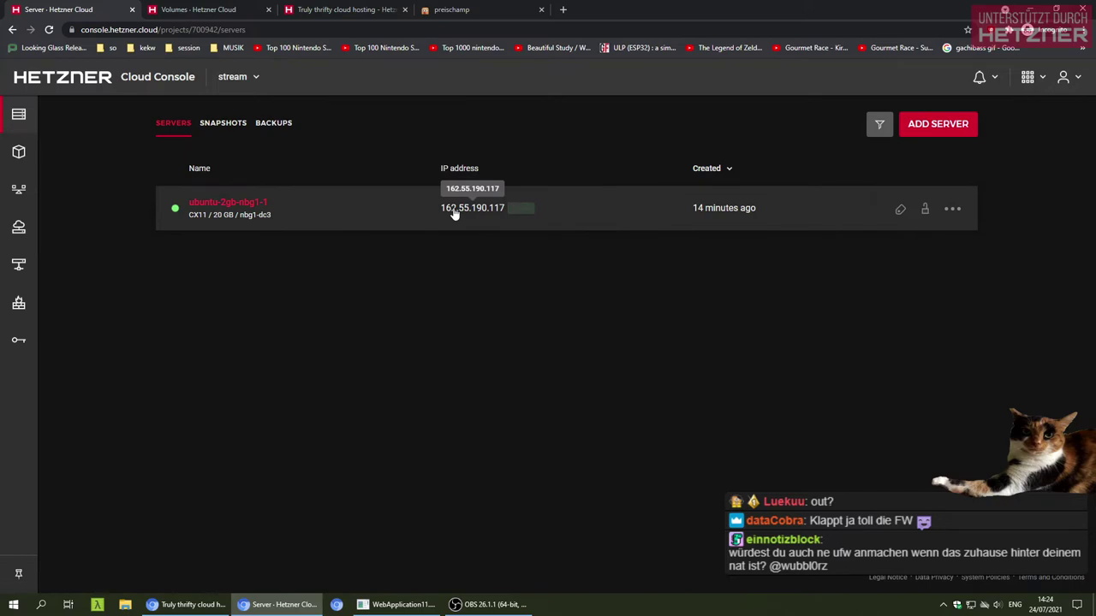
key(alt+Tab)
middle_click(458, 220)
key(Home)
text(ssh root@)
key(Return)
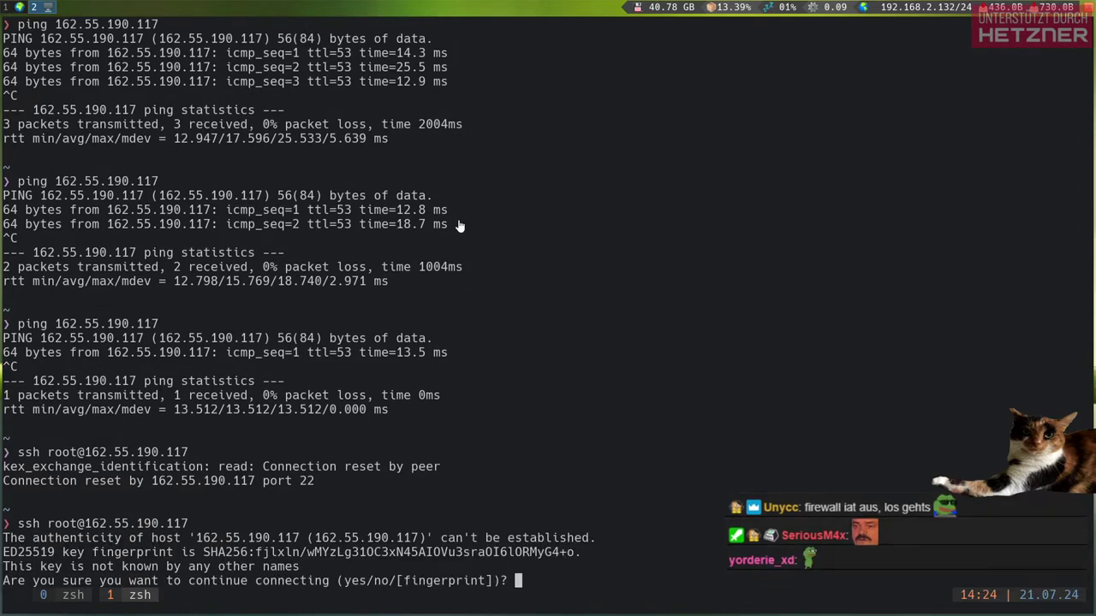
Briefly view the server list in the browser, return to the terminal, and accept the SSH host key with yes
key(alt+Tab)
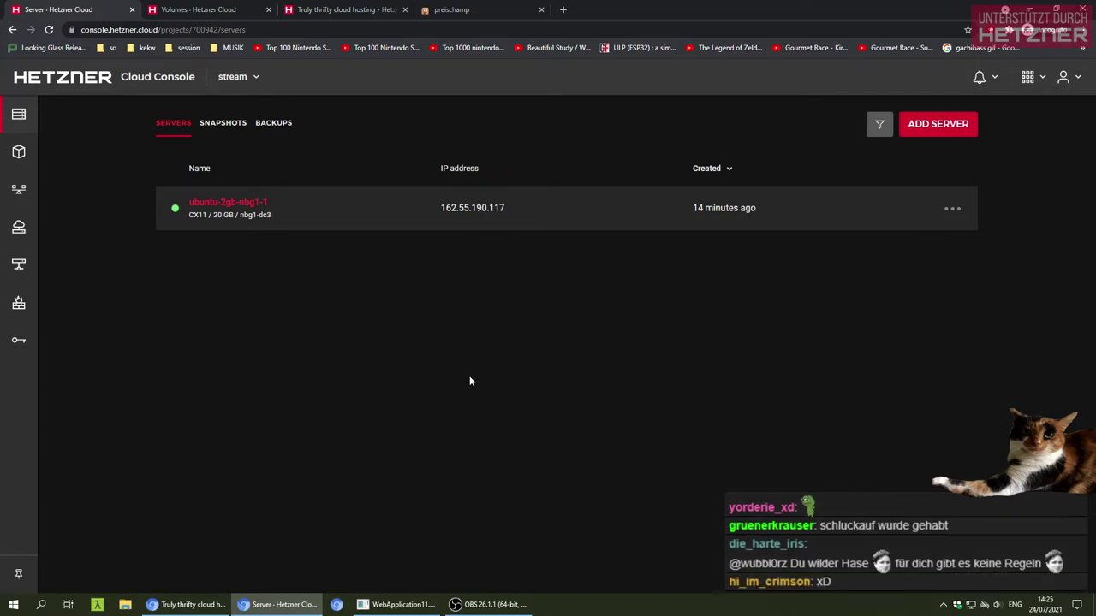
key(super+1)
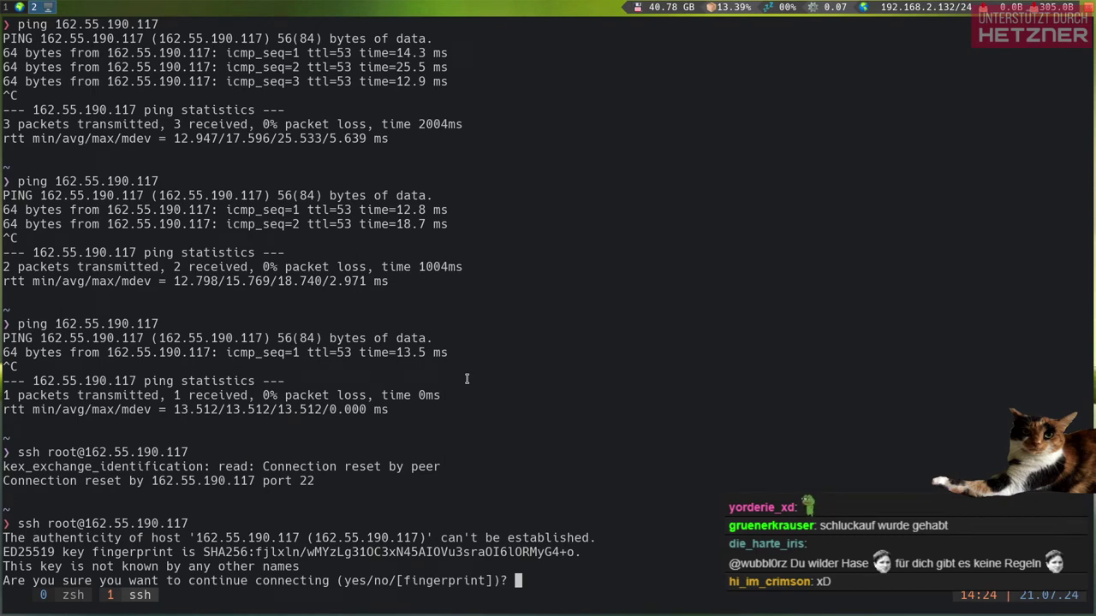
text(yes)
key(super+2)
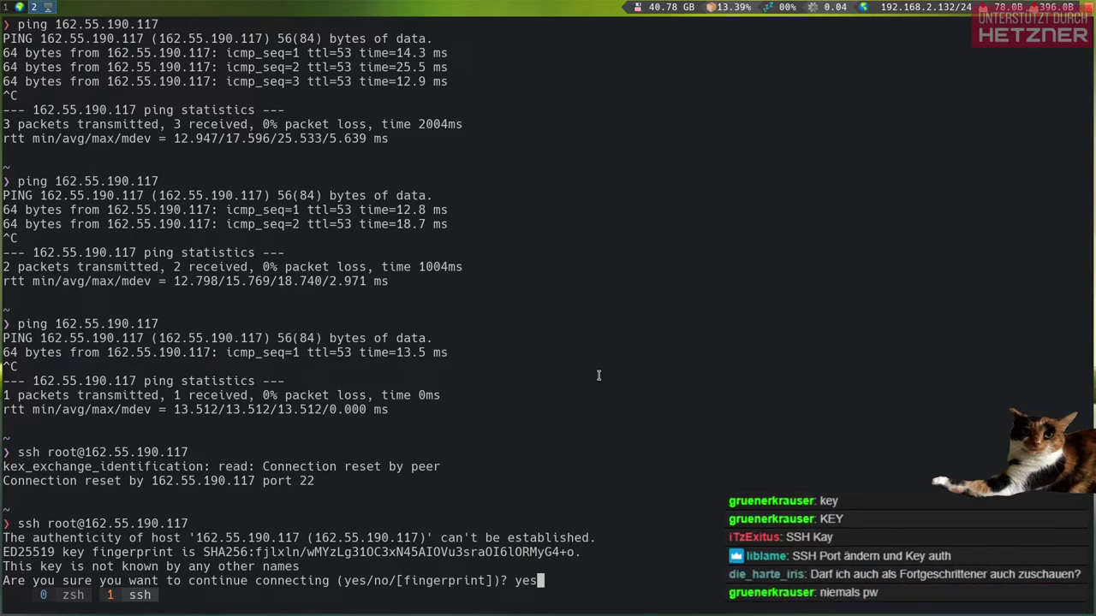
key(Return)
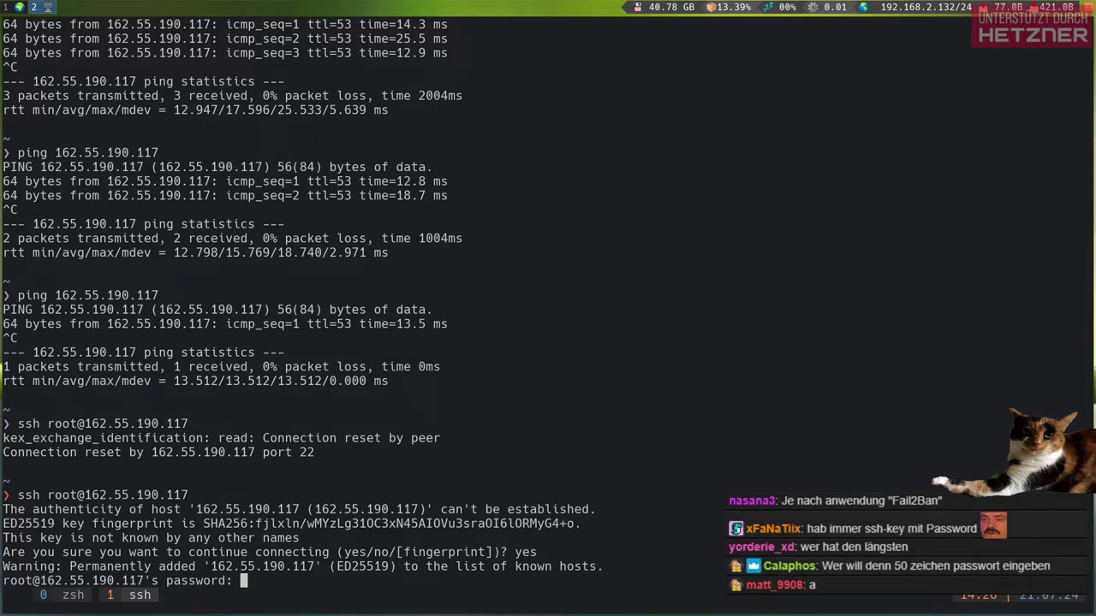
Log in as root with the account password and complete the required password change by entering the current and new passwords
key(Return)
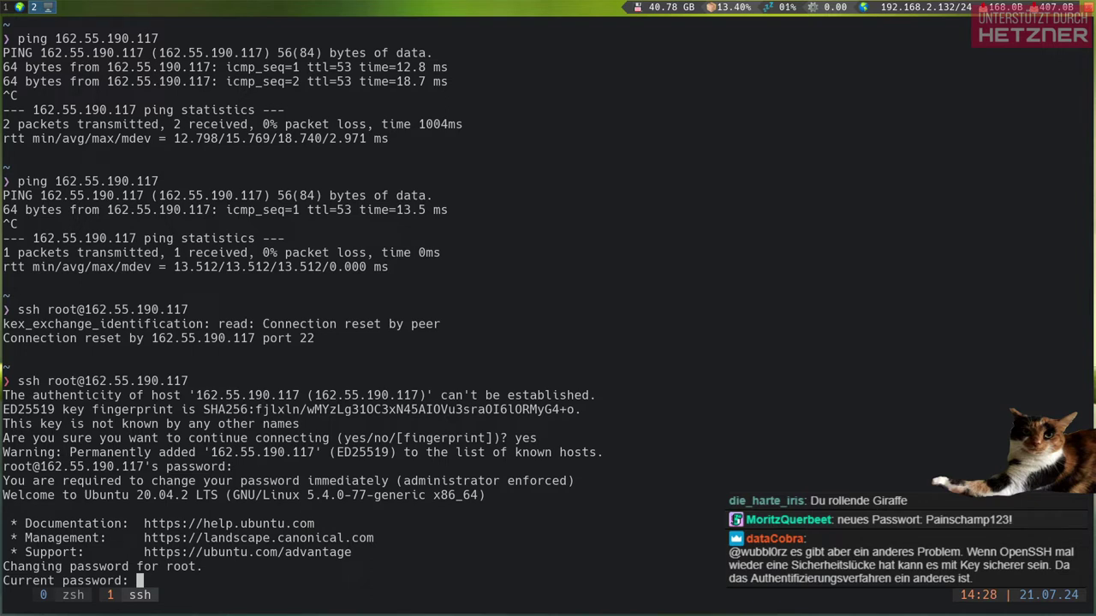
key(Return)
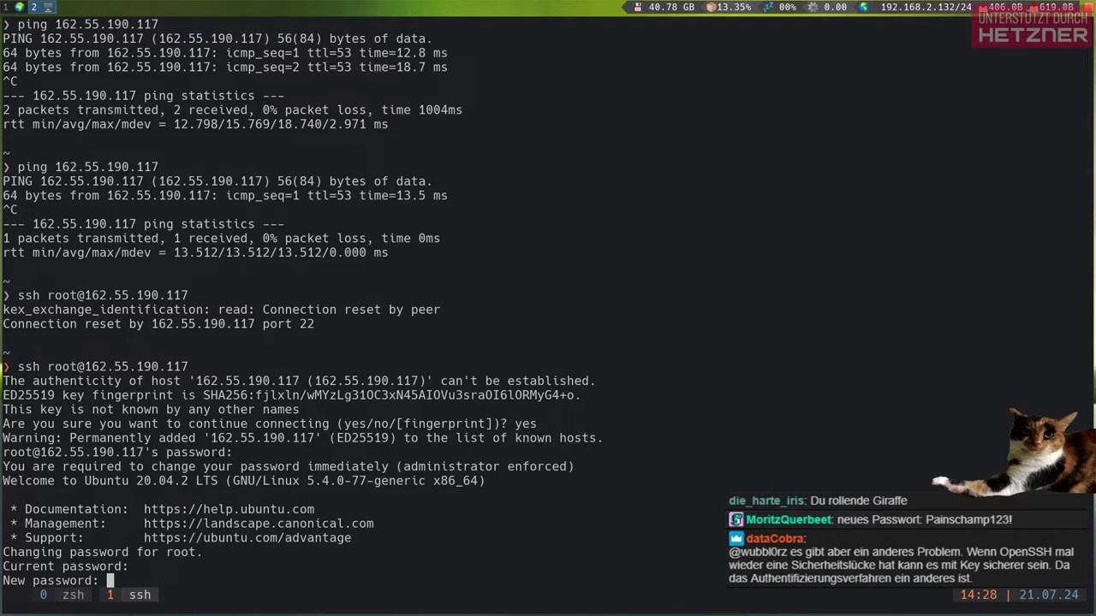
key(Return)
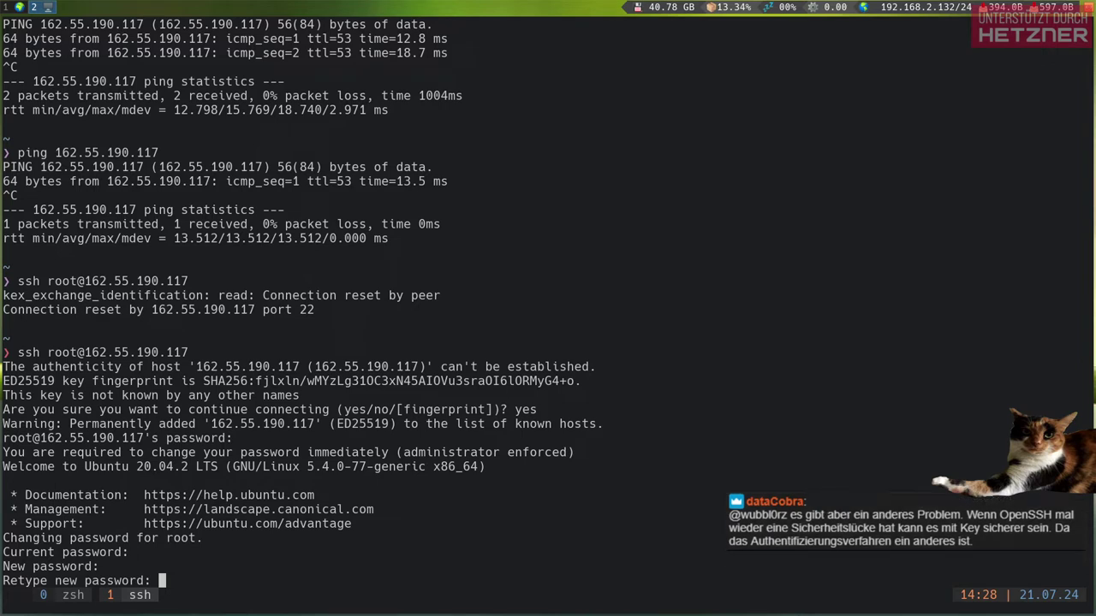
key(Return)
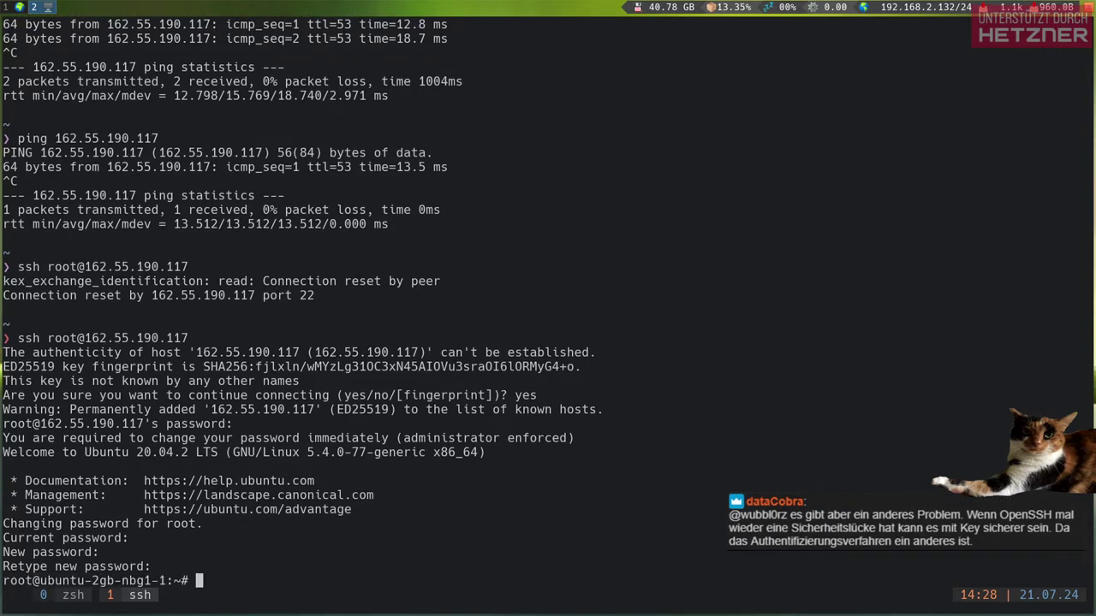
key(Return)
key(Return)
key(Return)
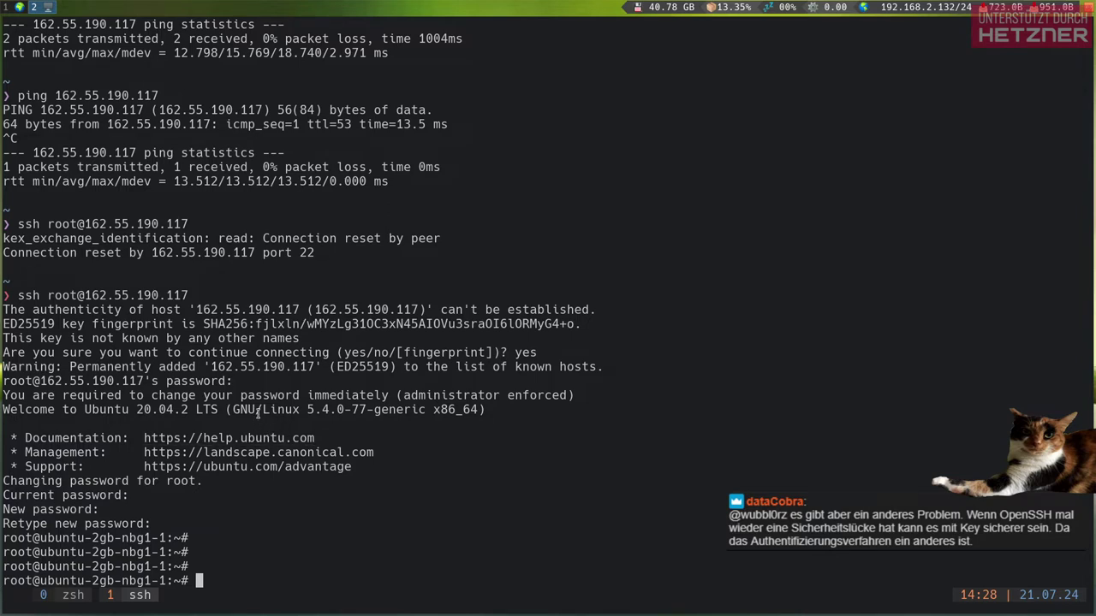
right_click(197, 312)
click(216, 337)
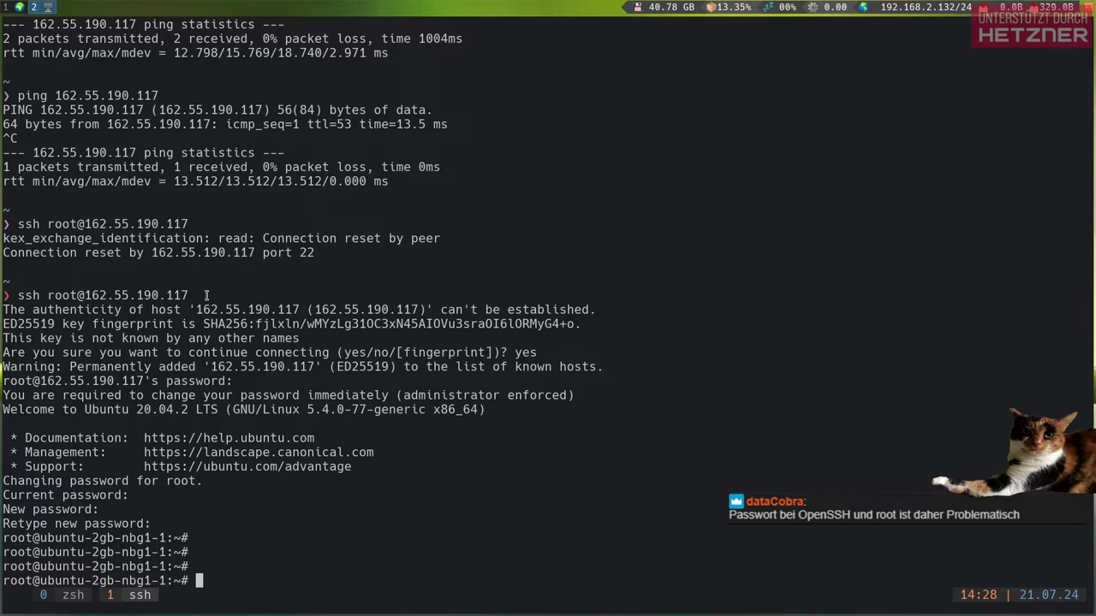
key(Return)
key(Return)
key(Return)
key(Return)
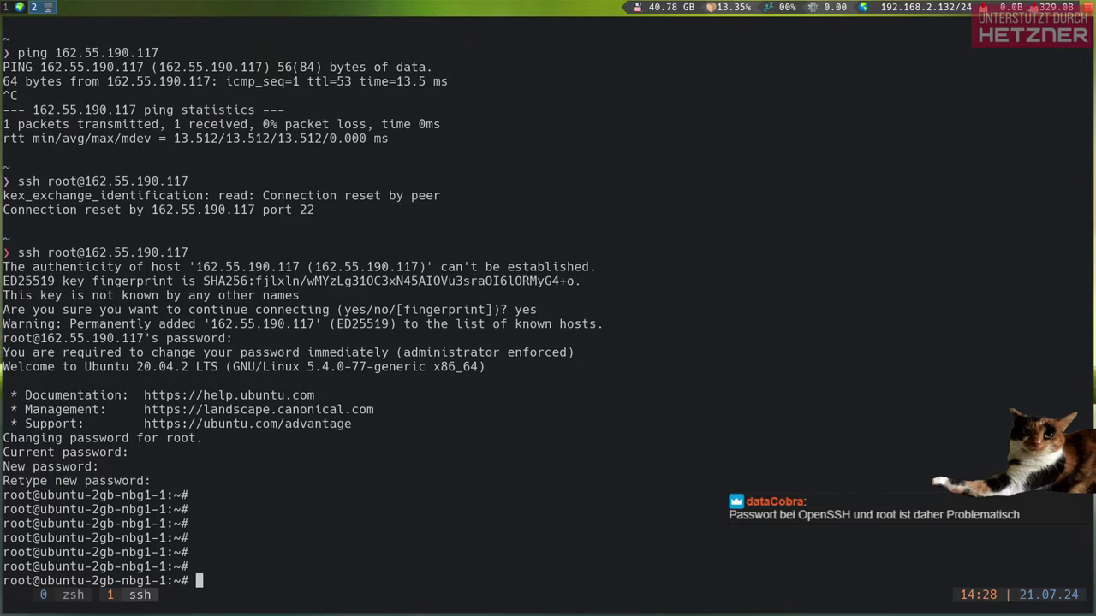
key(Up)
key(Return)
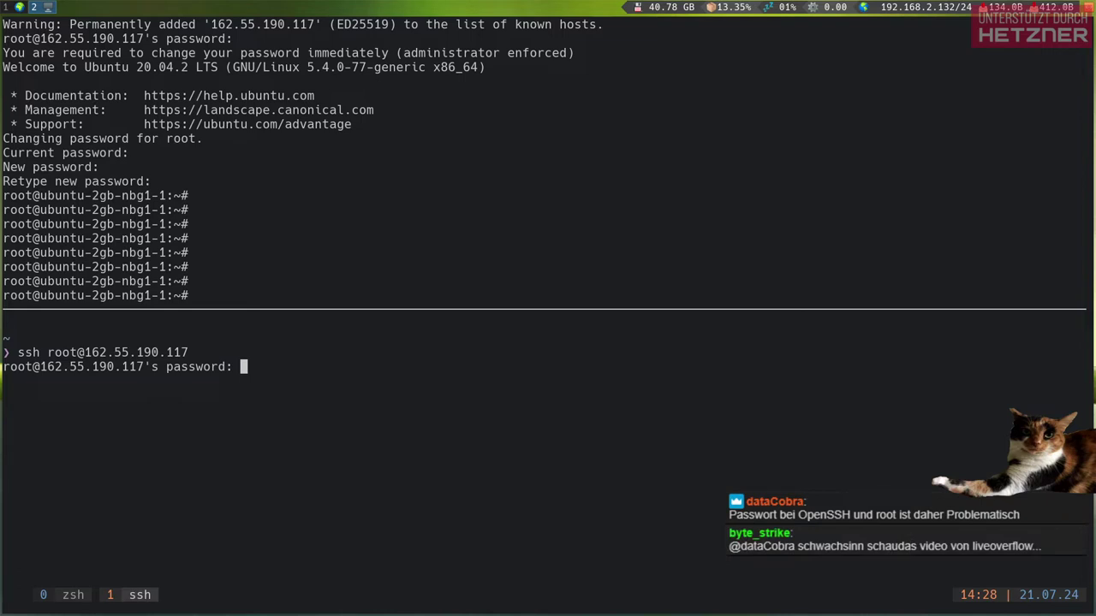
key(ctrl+c)
key(Up)
key(ctrl+a)
key(Delete)
key(Delete)
key(Delete)
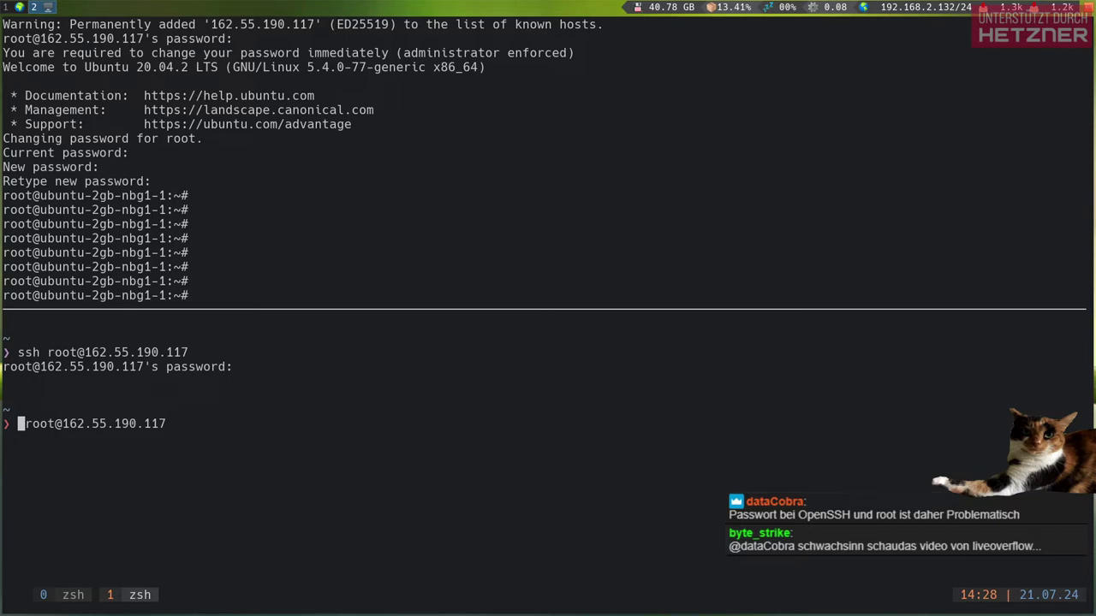
key(ctrl+c)
Start ssh-keygen with the default key file and decline to overwrite the existing id_rsa key
text(ssh-ke)
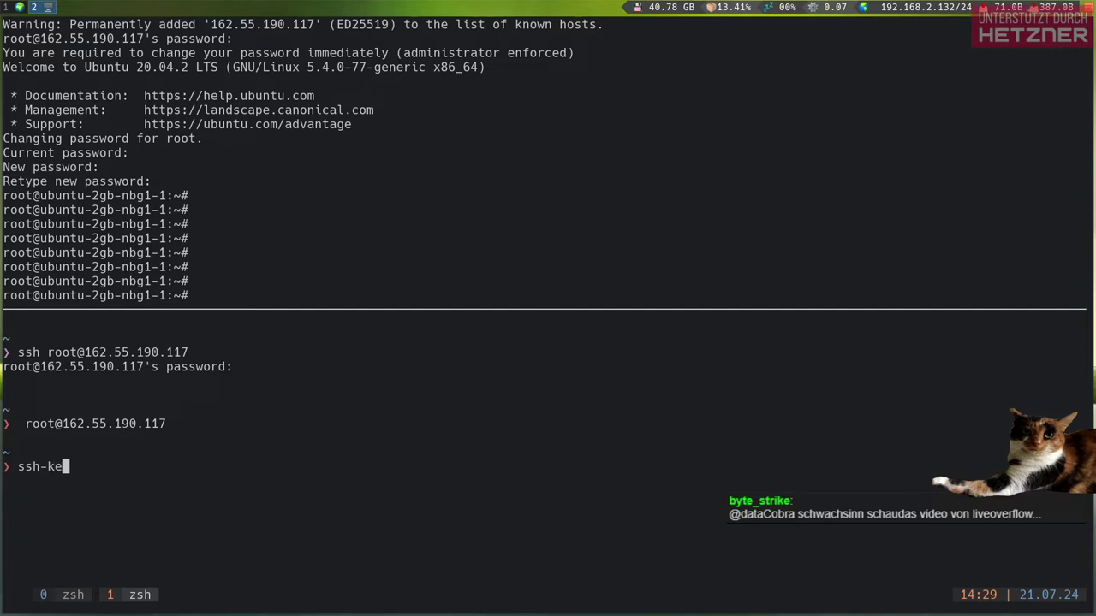
key(Tab)
key(Tab)
key(Return)
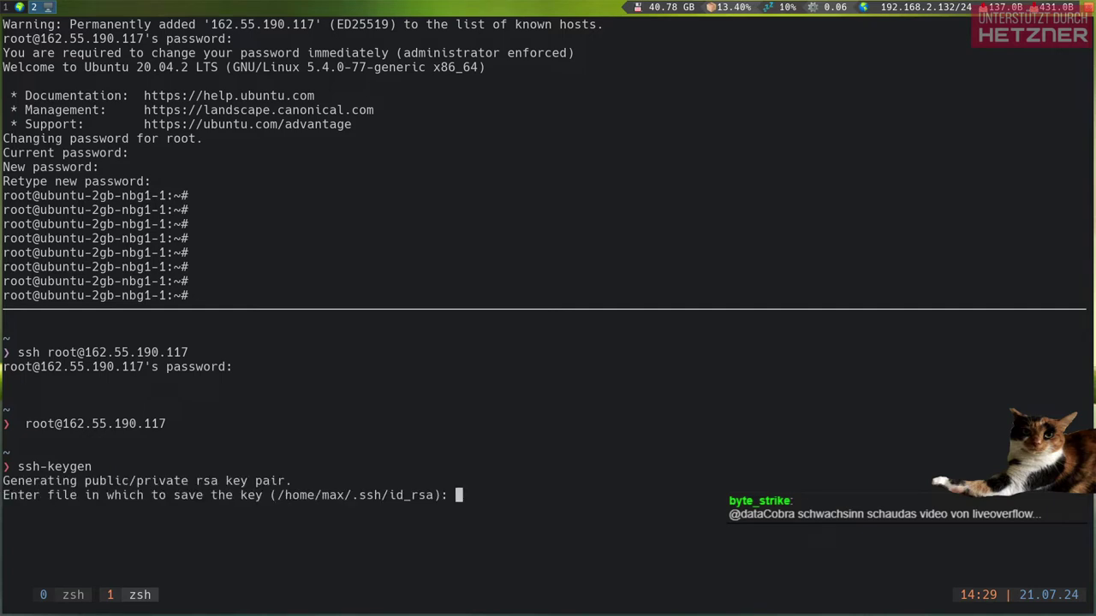
key(Return)
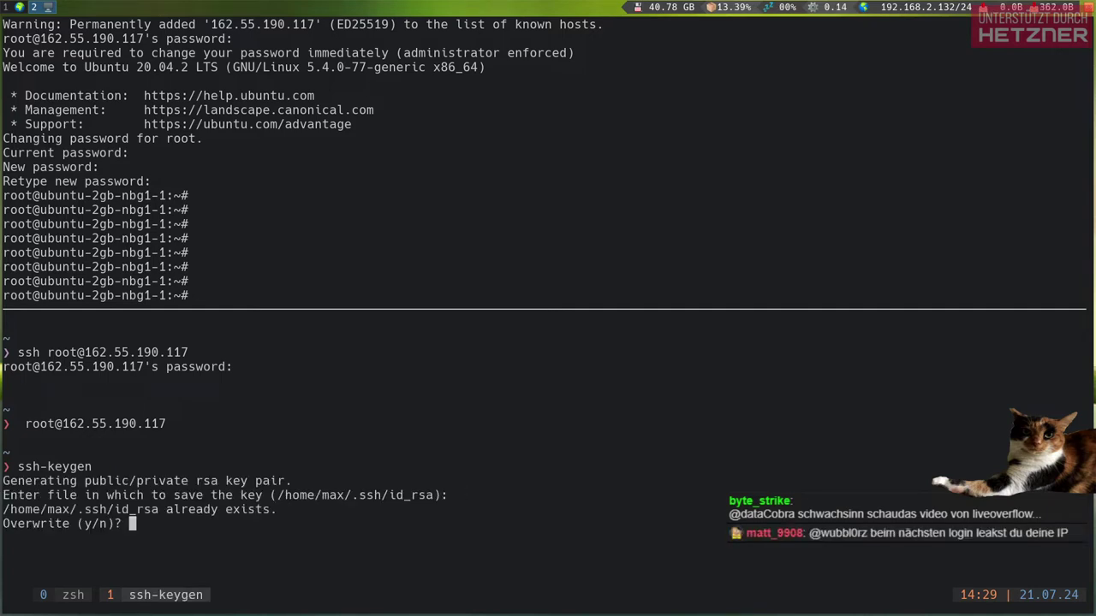
text(n)
key(Return)
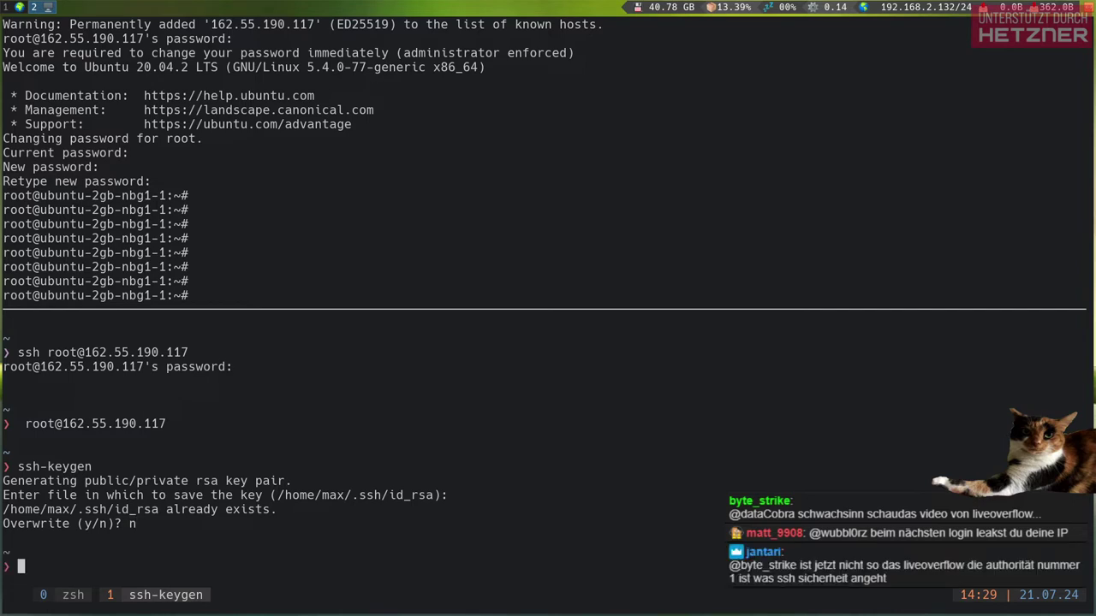
Generate an RSA key pair with ssh-keygen, saving it as id_rsa2 with an empty passphrase
key(Up)
key(Return)
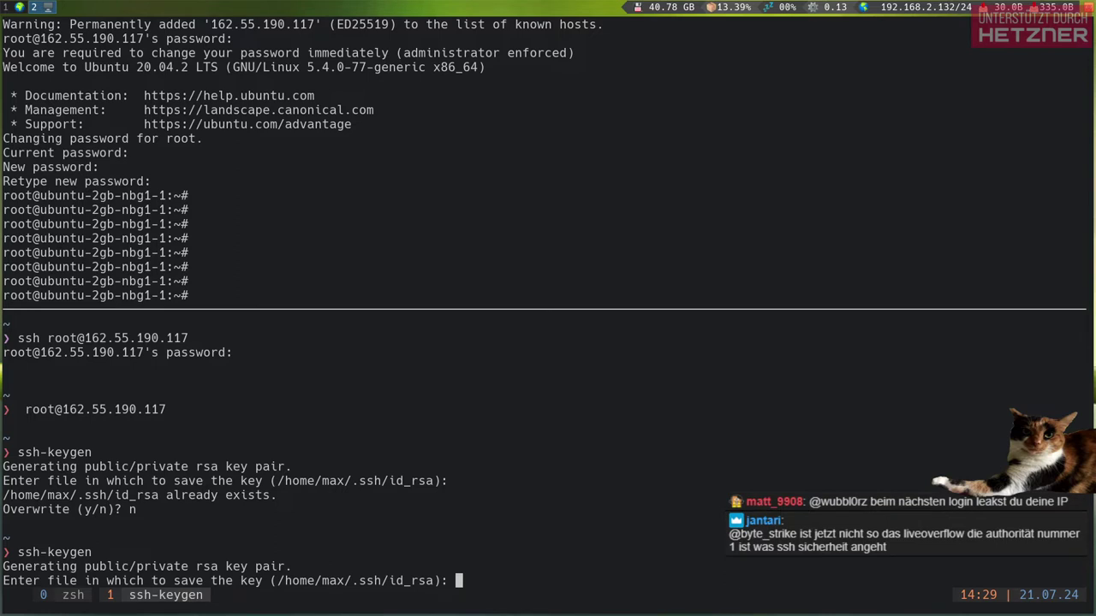
text(id_rsa2)
key(Return)
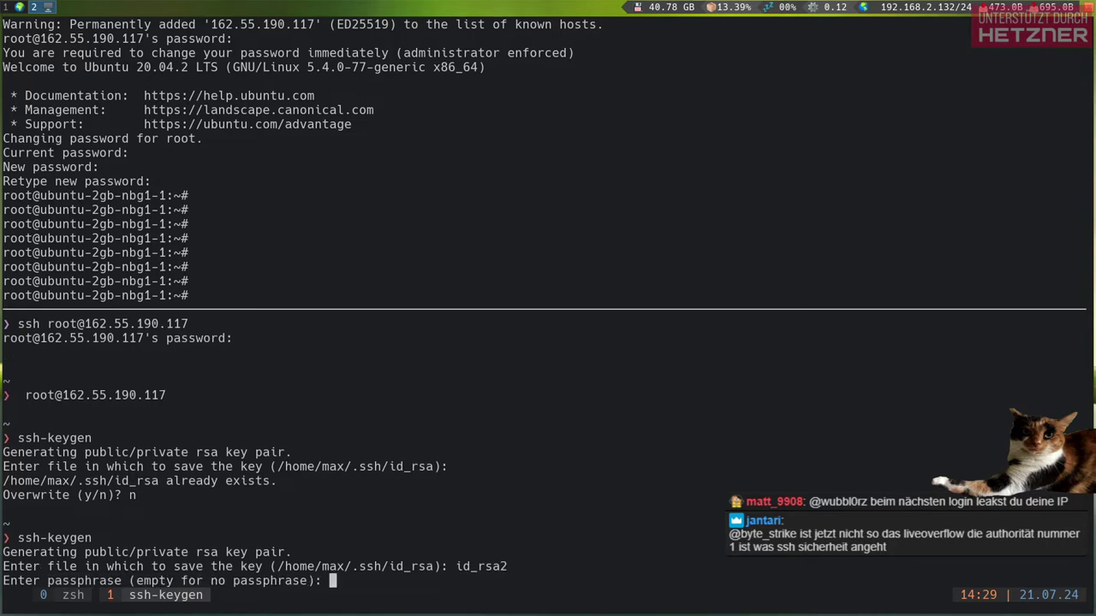
key(Return)
key(Return)
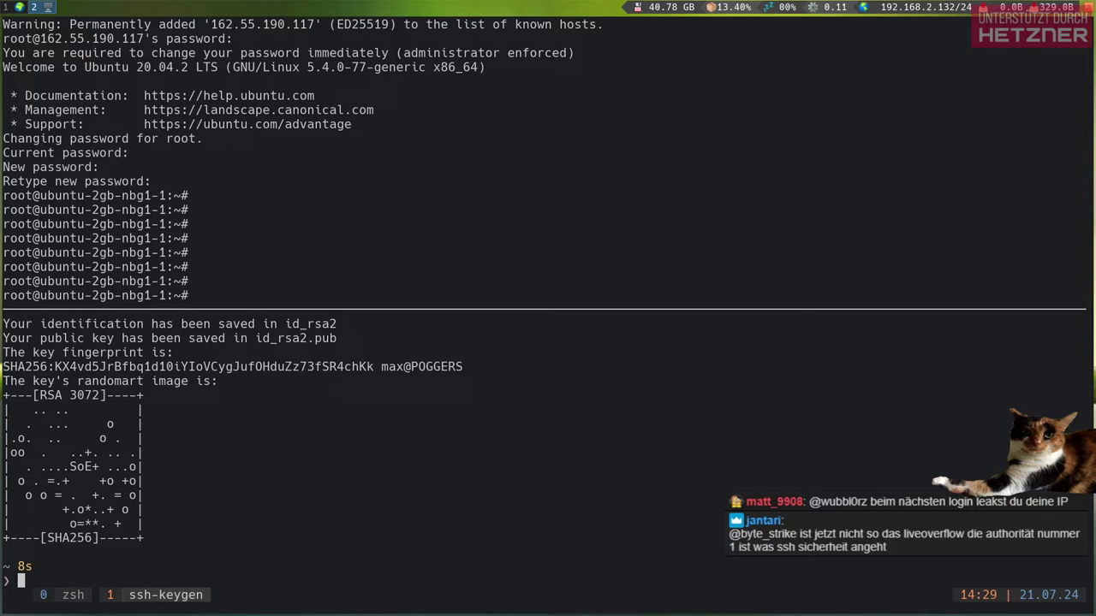
List the contents of the .ssh directory with ls -la, return to the home directory and clear the terminal
text(ls -la .ssh/)
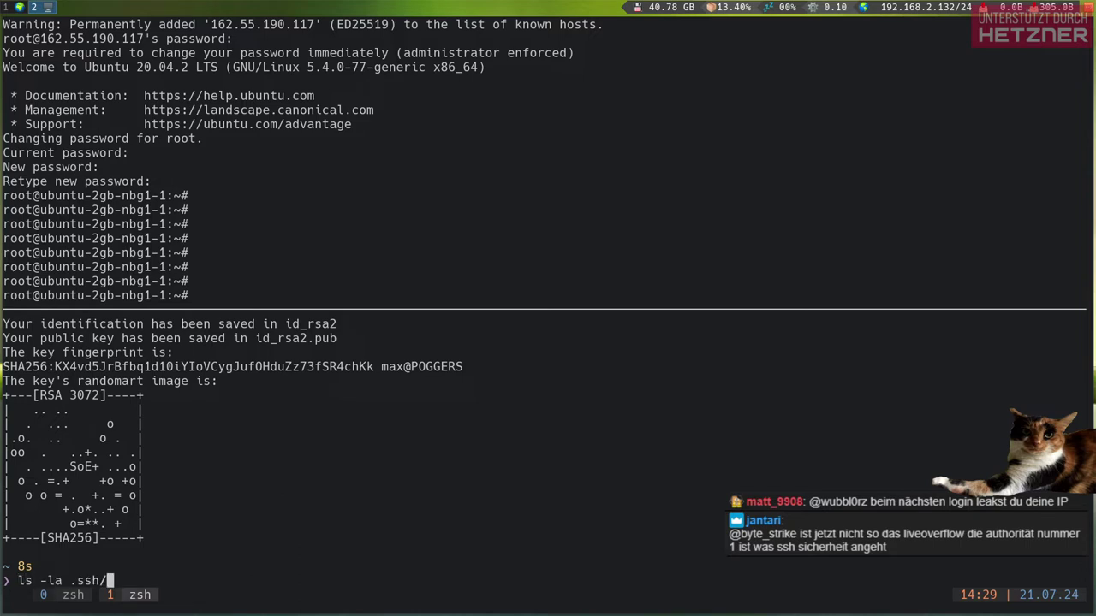
key(Return)
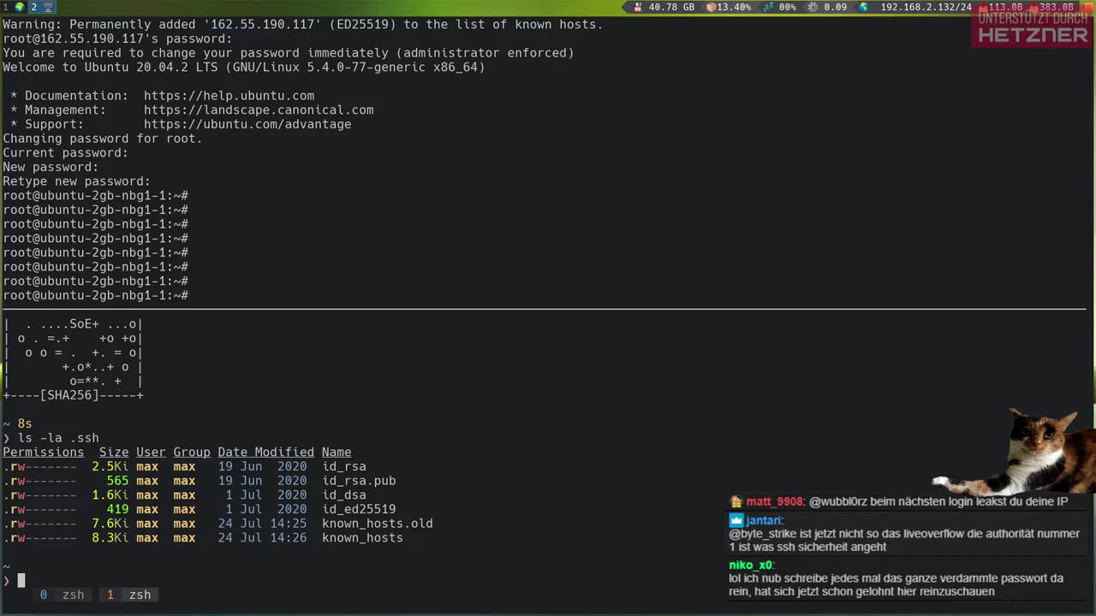
text(cd)
key(Return)
text(clea)
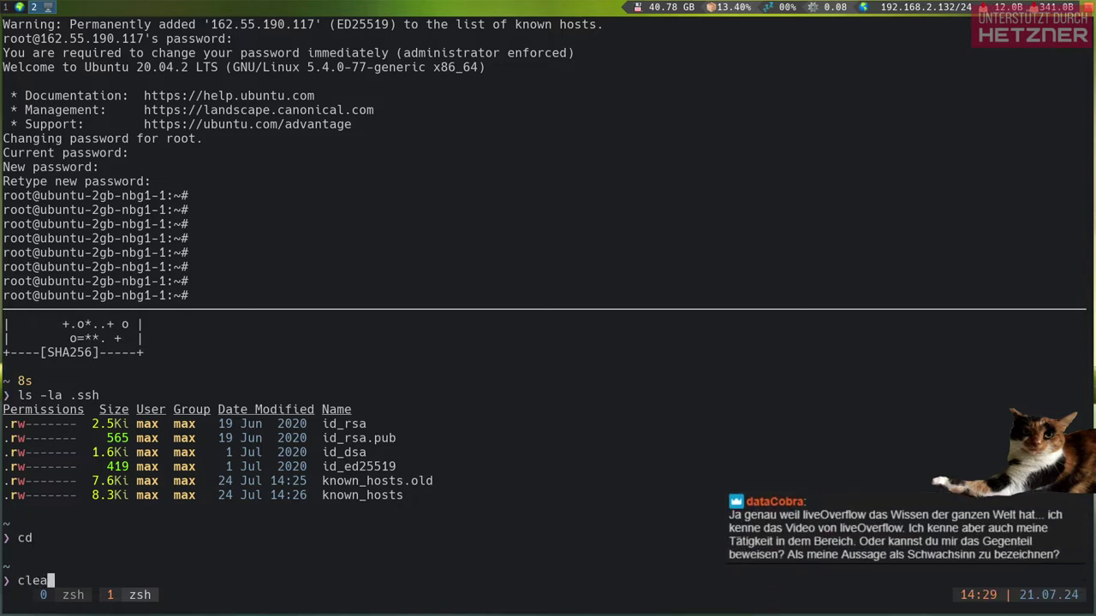
text(r)
key(Return)
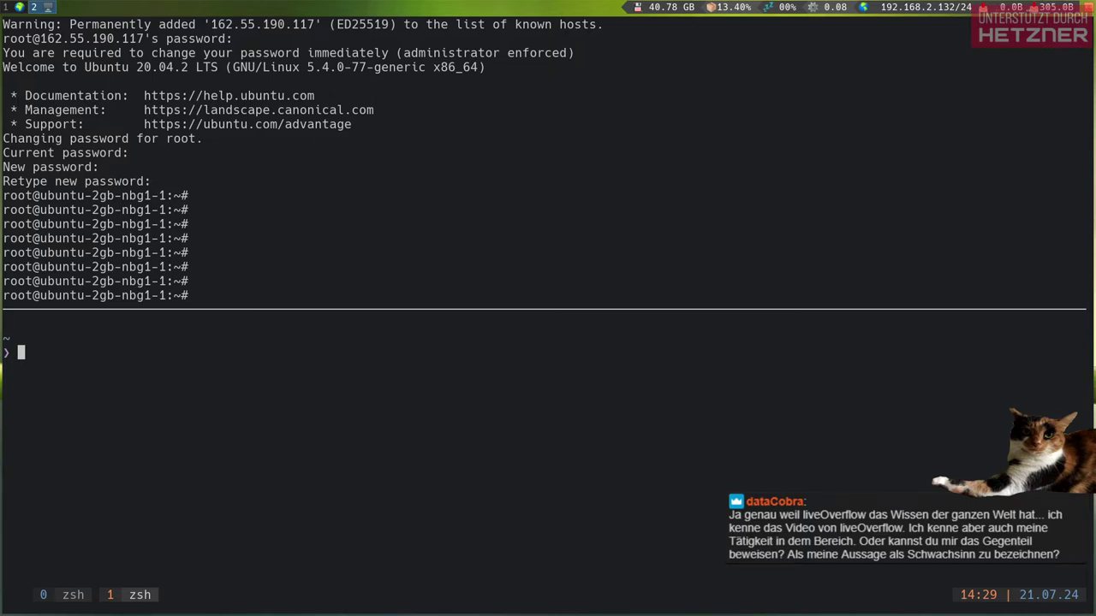
key(Up)
key(ctrl+c)
text(ls -la .ssh/)
key(Tab)
key(Tab)
key(Tab)
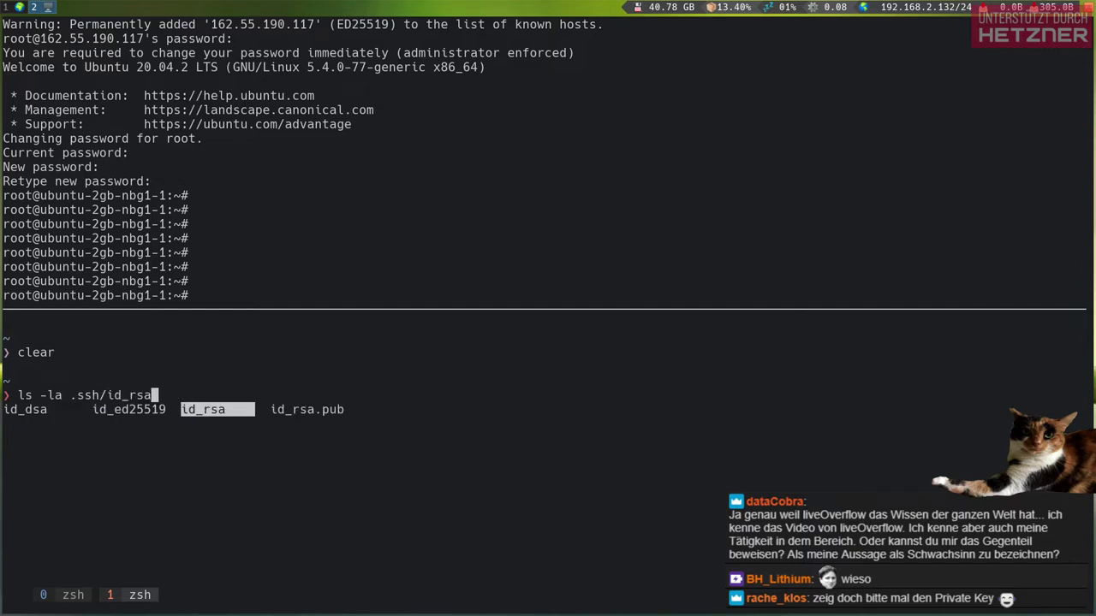
text(2)
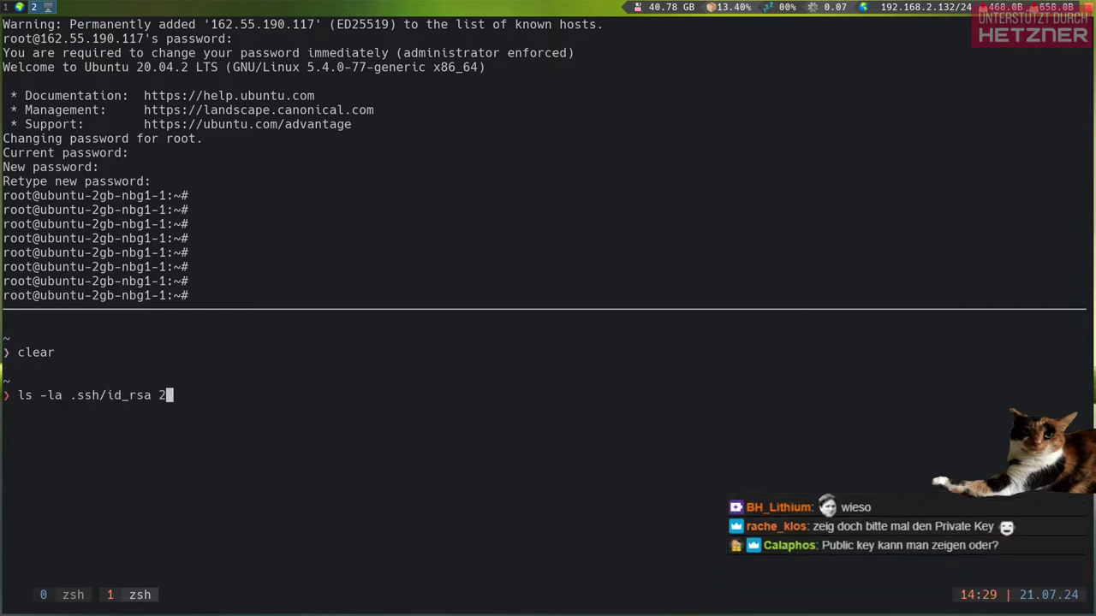
key(ctrl+c)
text(ssh-keygen)
key(Up)
key(Down)
key(ctrl+c)
List the home directory with ls -larth and highlight the id_rsa2.pub and id_rsa2 key files
text(ls -larth)
key(Return)
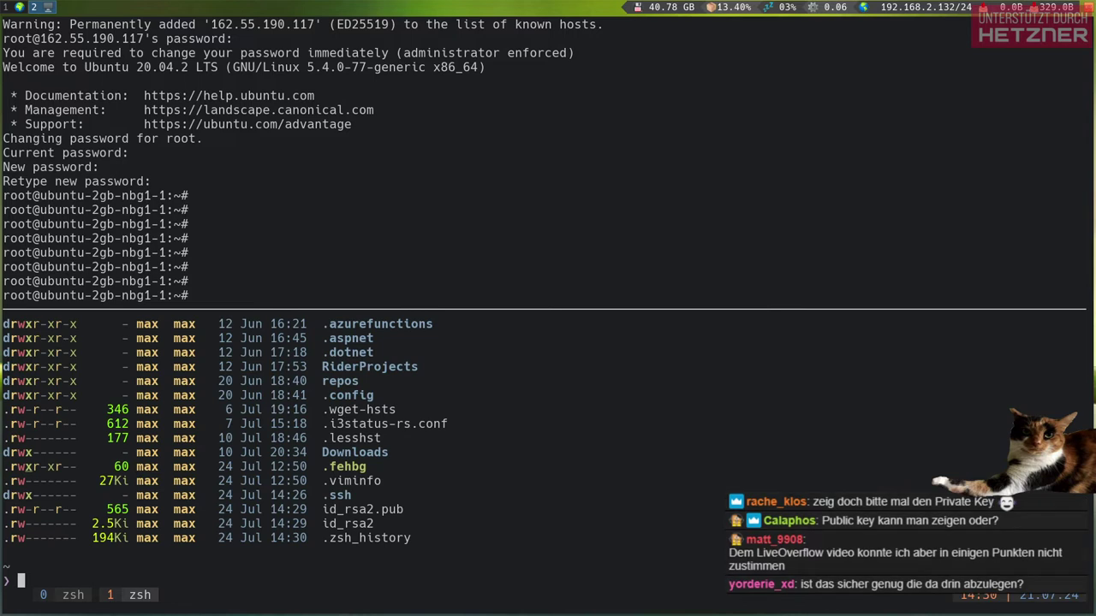
drag(386, 521, 325, 515)
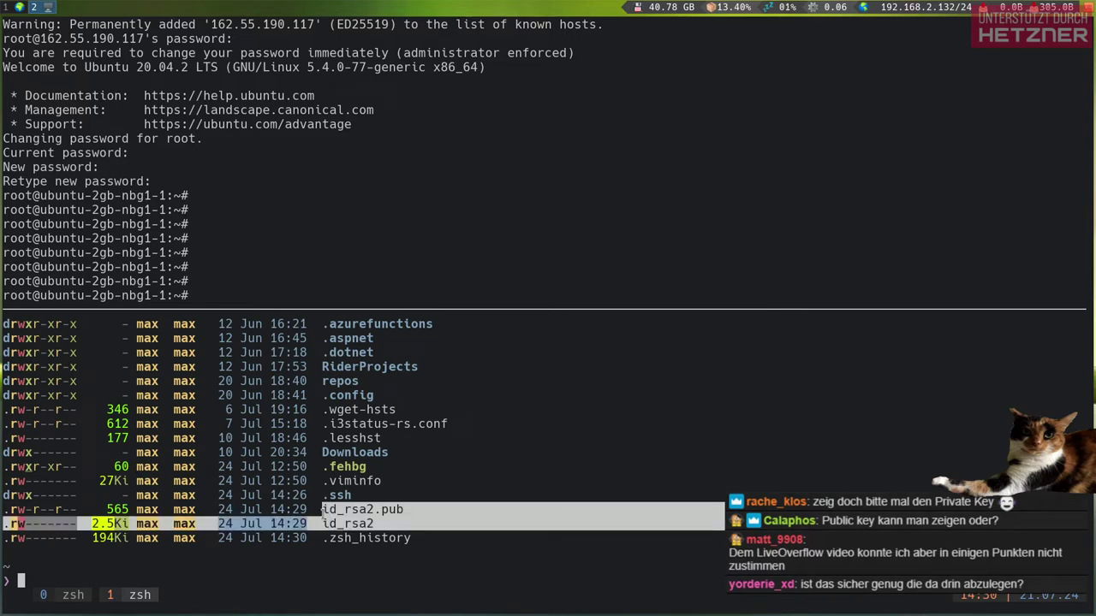
click(324, 511)
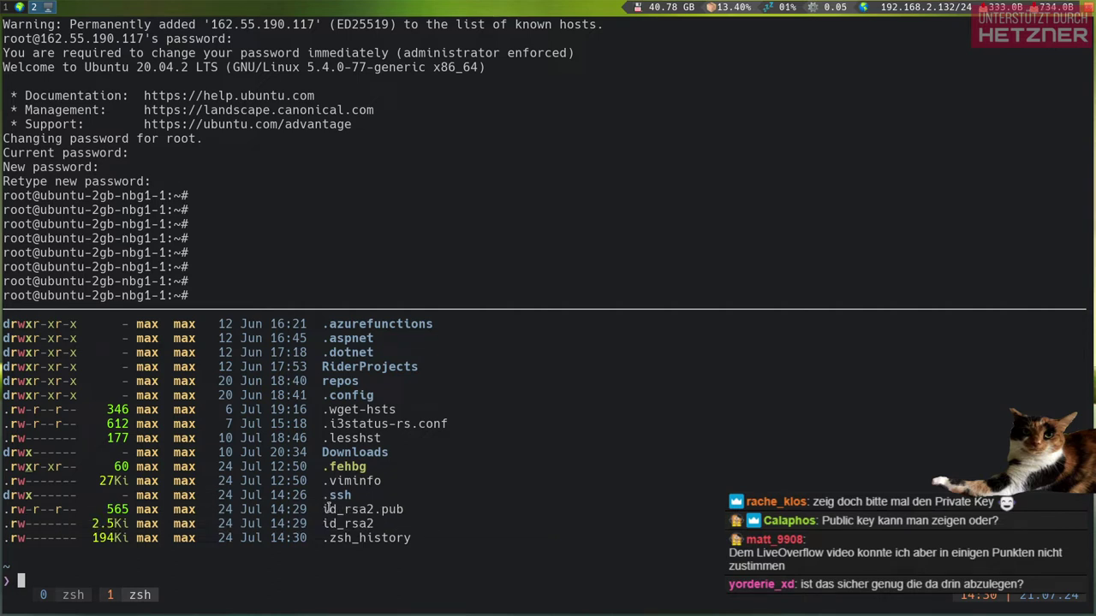
double_click(330, 507)
click(386, 514)
double_click(330, 511)
drag(330, 510, 400, 511)
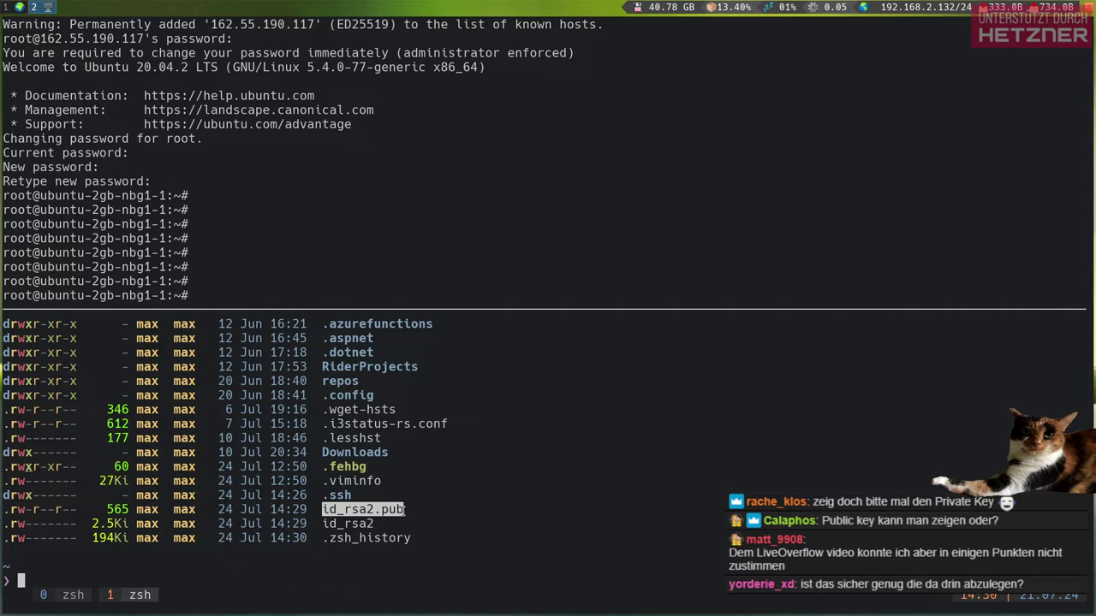
double_click(348, 524)
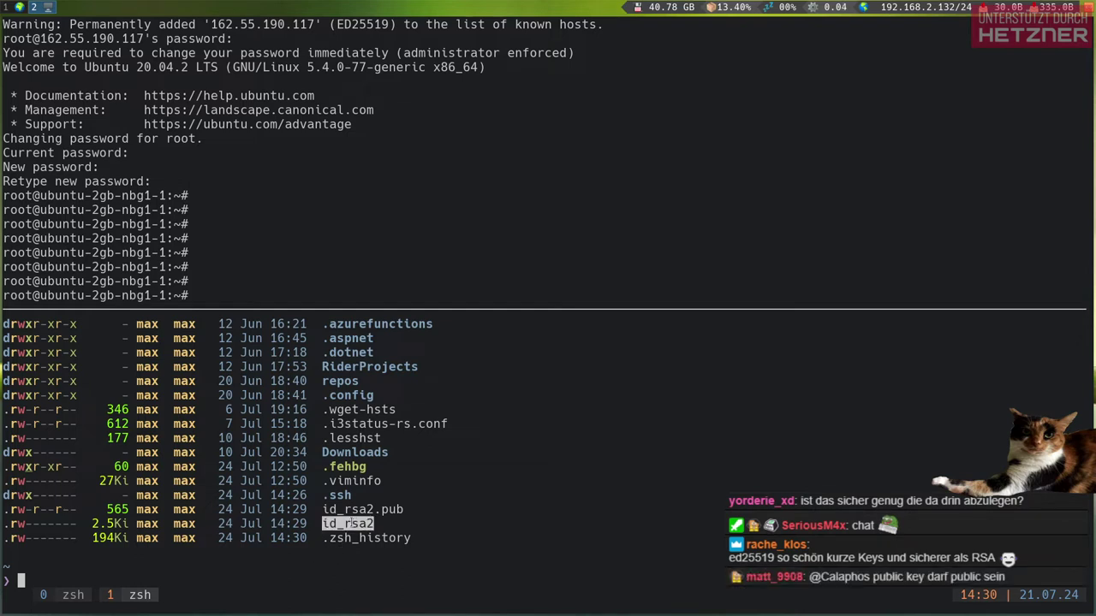
View the public key file id_rsa2.pub with less, highlight the whole key text, and quit the viewer
double_click(372, 509)
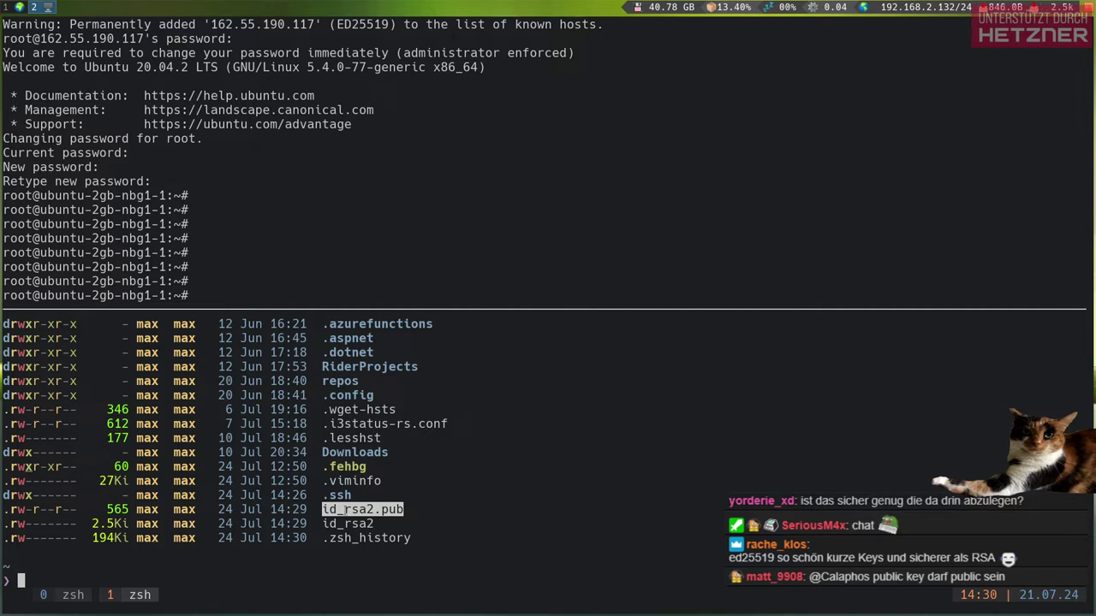
key(shift+Insert)
key(ctrl+a)
text(less)
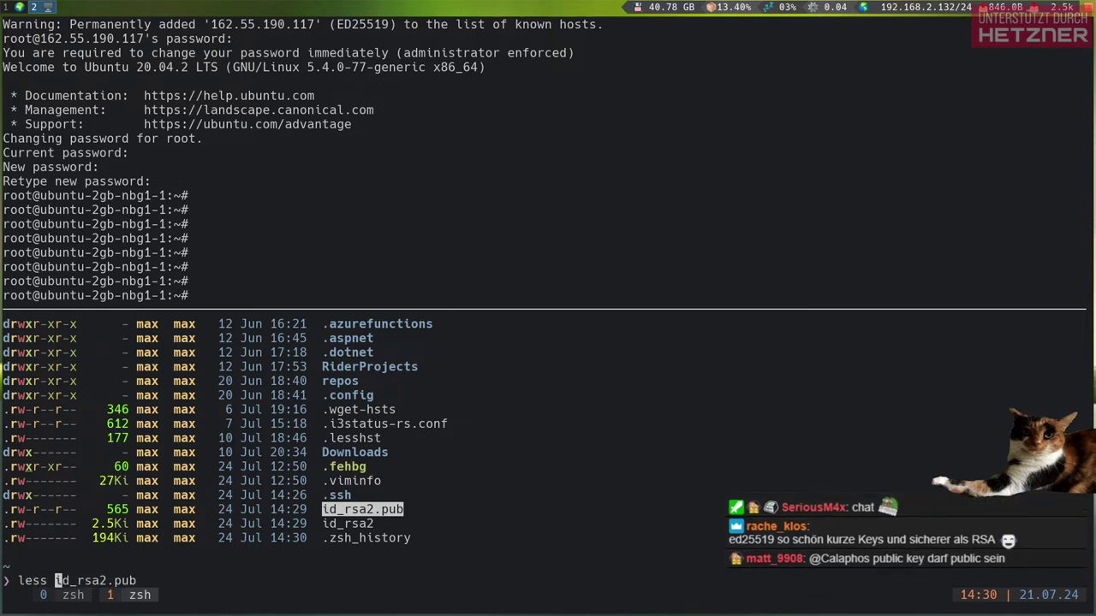
key(Return)
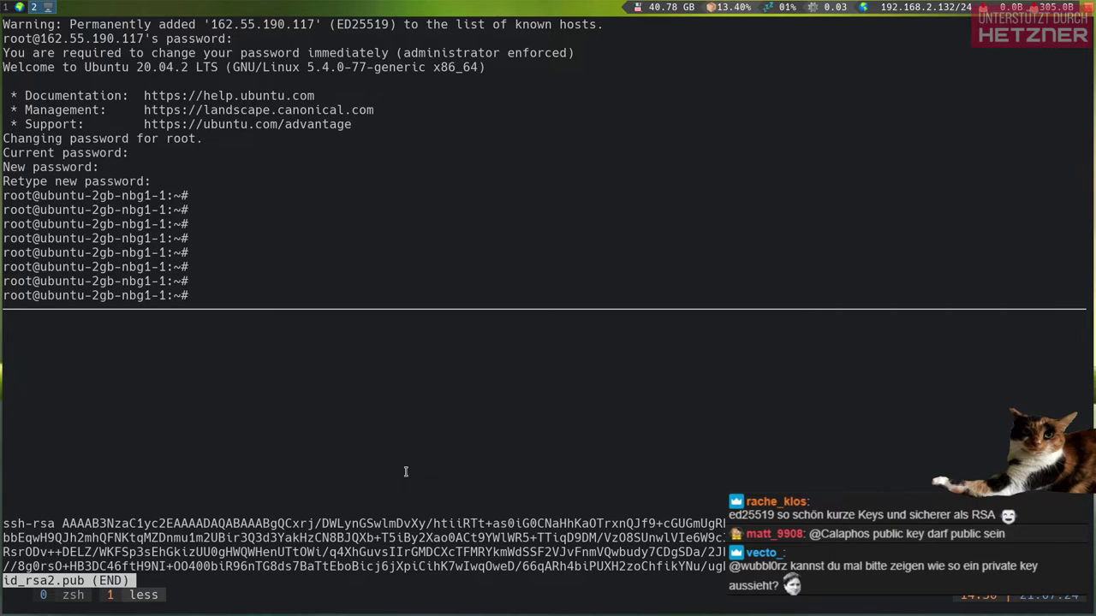
triple_click(345, 524)
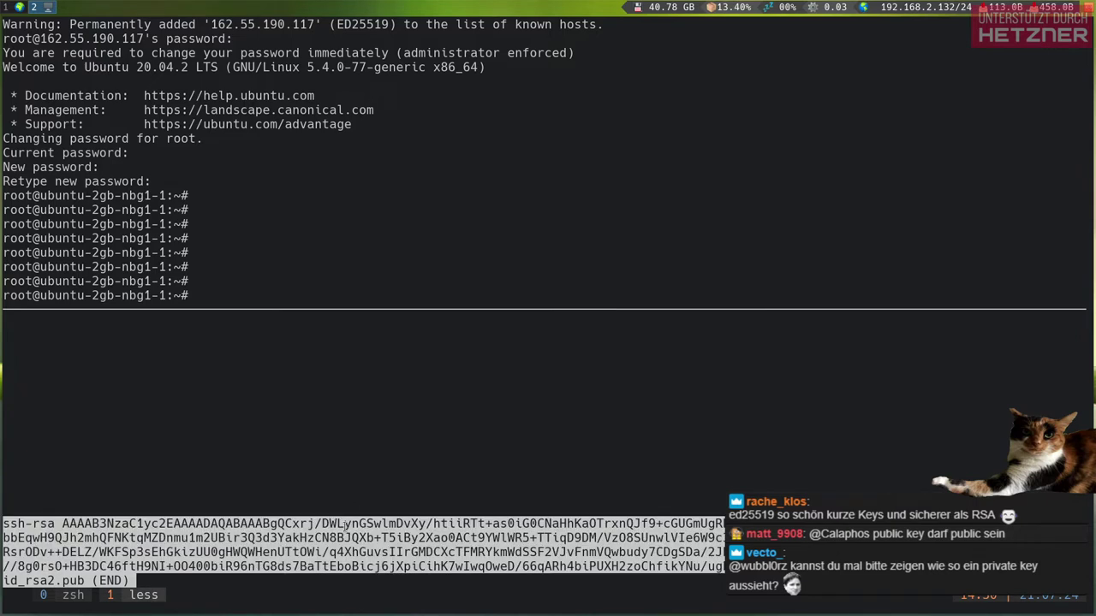
right_click(341, 524)
click(338, 404)
click(331, 405)
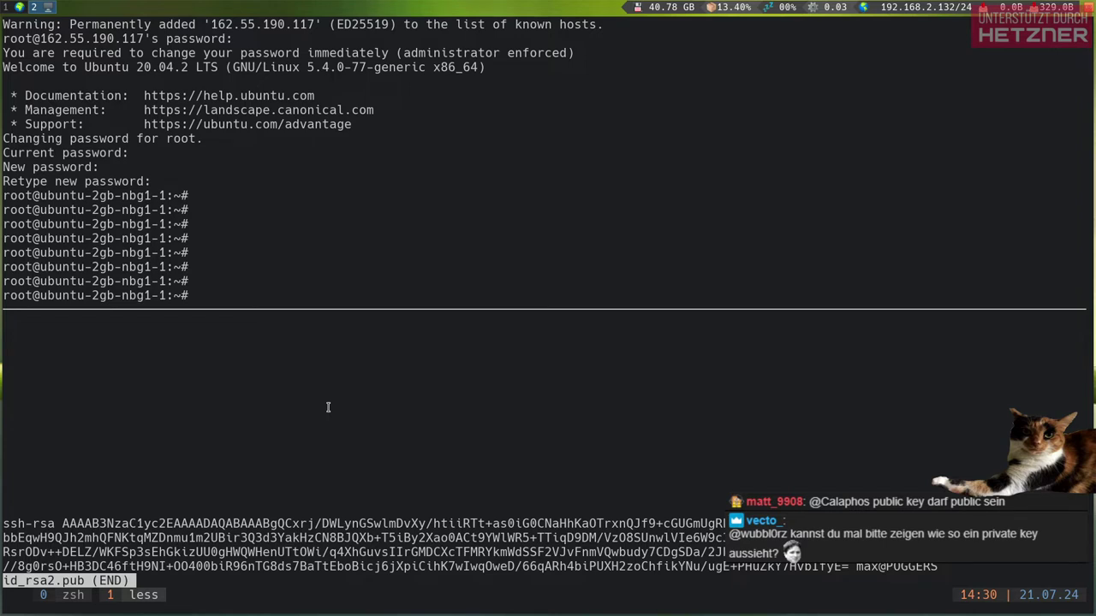
key(q)
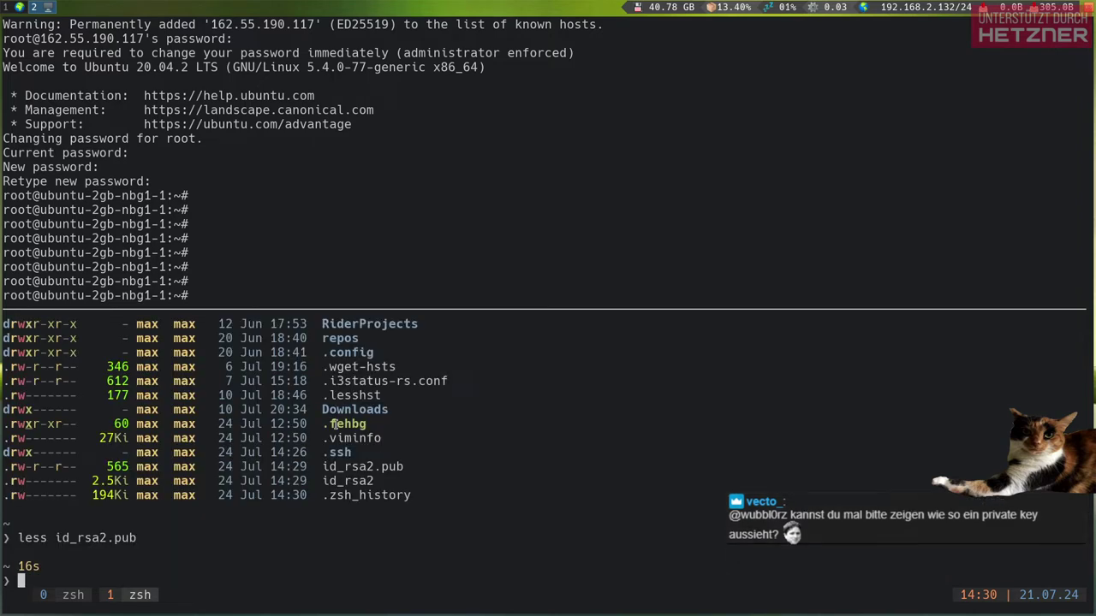
Move id_rsa2 and id_rsa2.pub from the home directory into the .ssh directory with mv
text(mv id_rs)
key(Tab)
text(id_rsa2.pub )
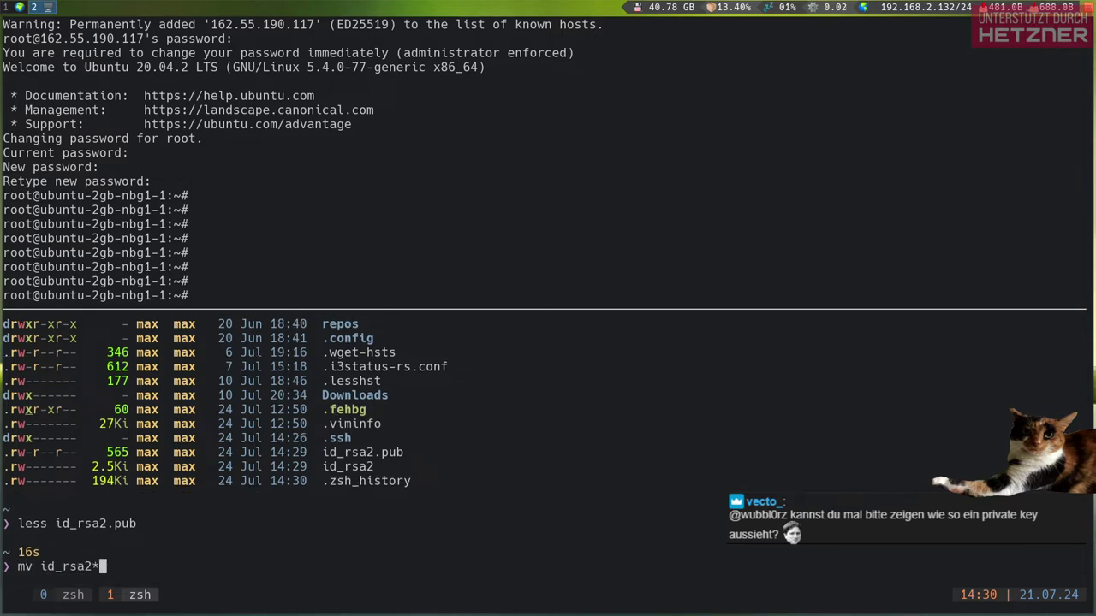
text(.ssh/)
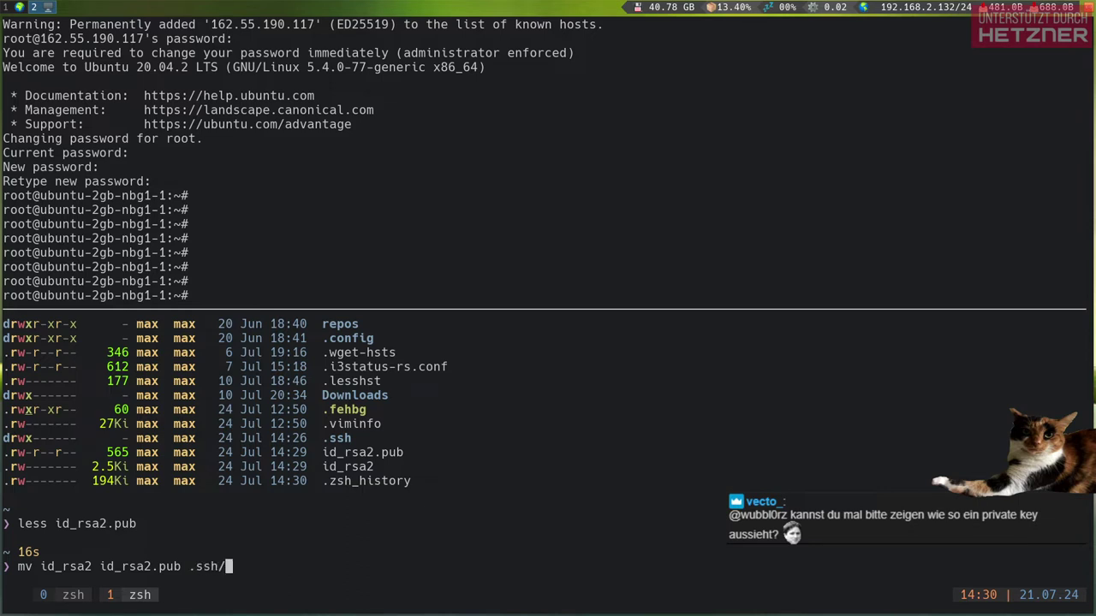
text(.)
key(Return)
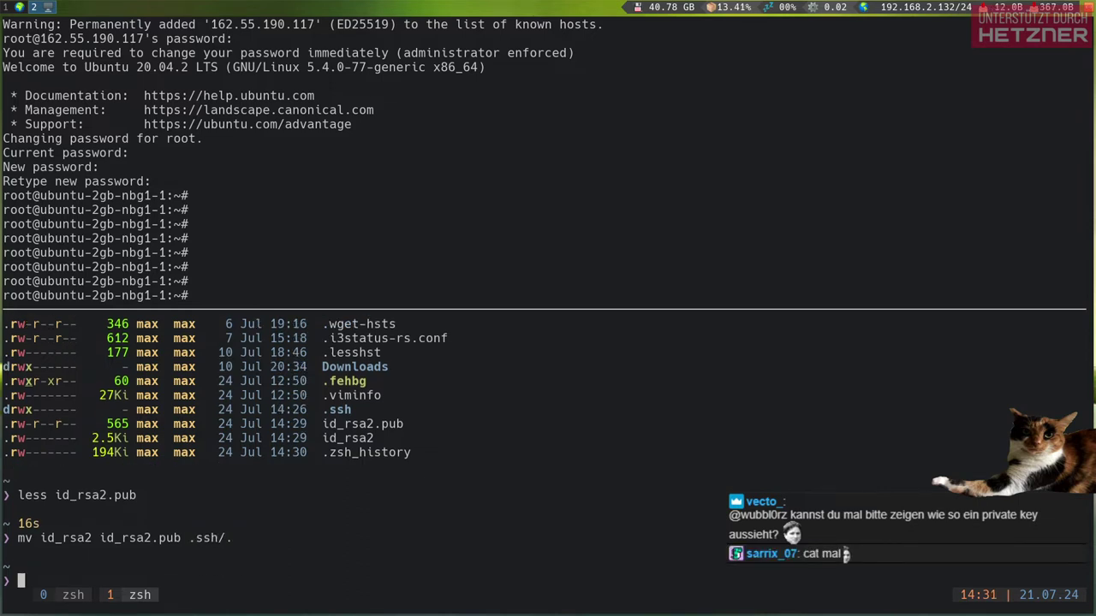
Check the .ssh directory's contents with ls -laert .ssh from the home directory and clear the terminal
text(cd)
key(Return)
text(ls -la)
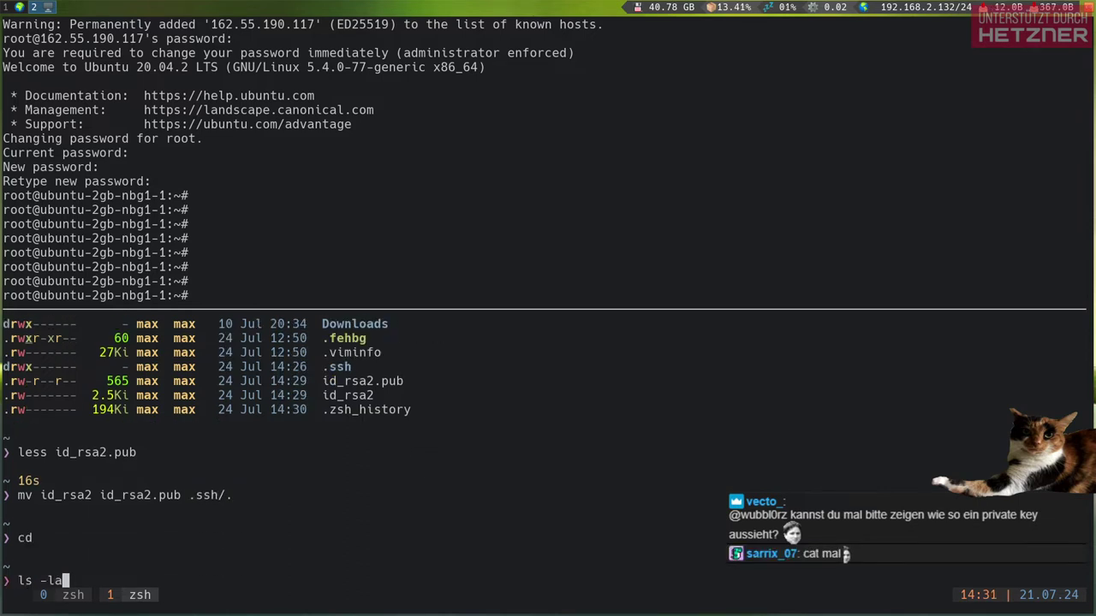
text(ert .ssh)
key(Return)
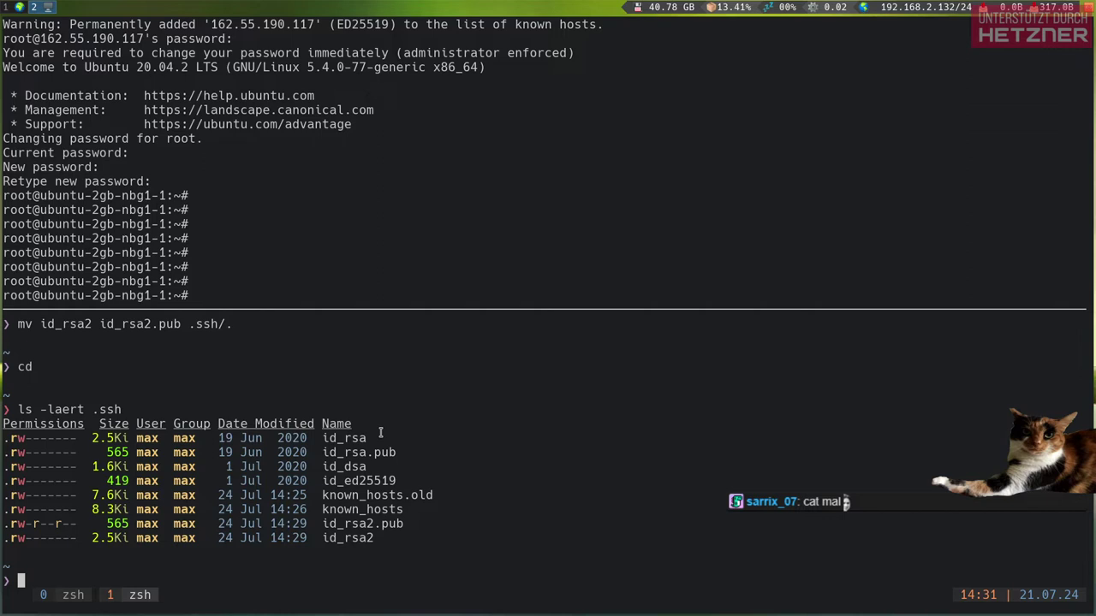
text(clear)
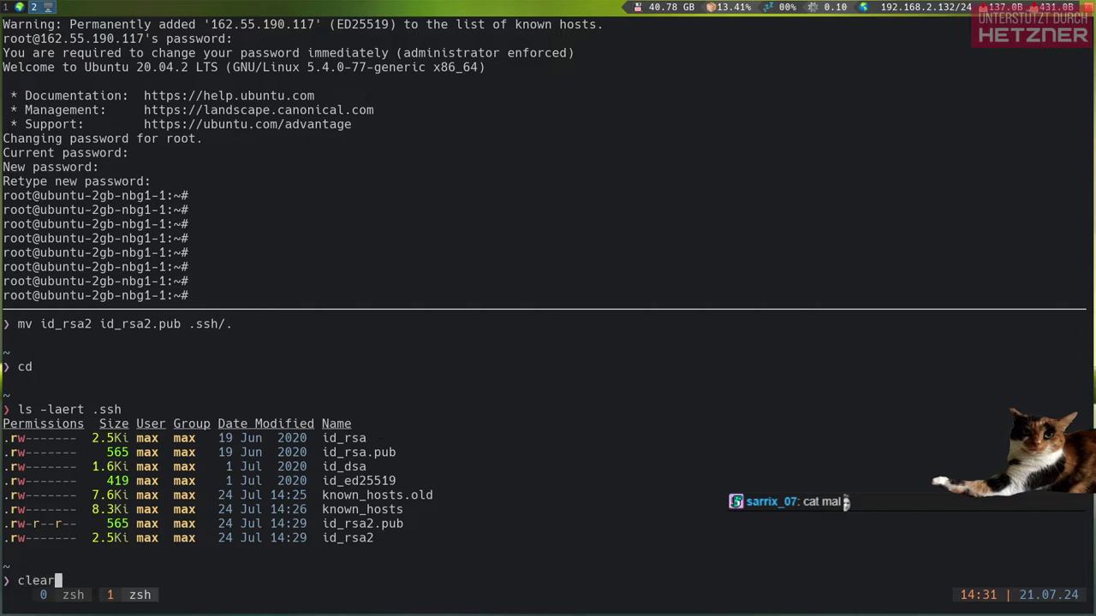
key(Return)
key(ctrl+b)
key(Up)
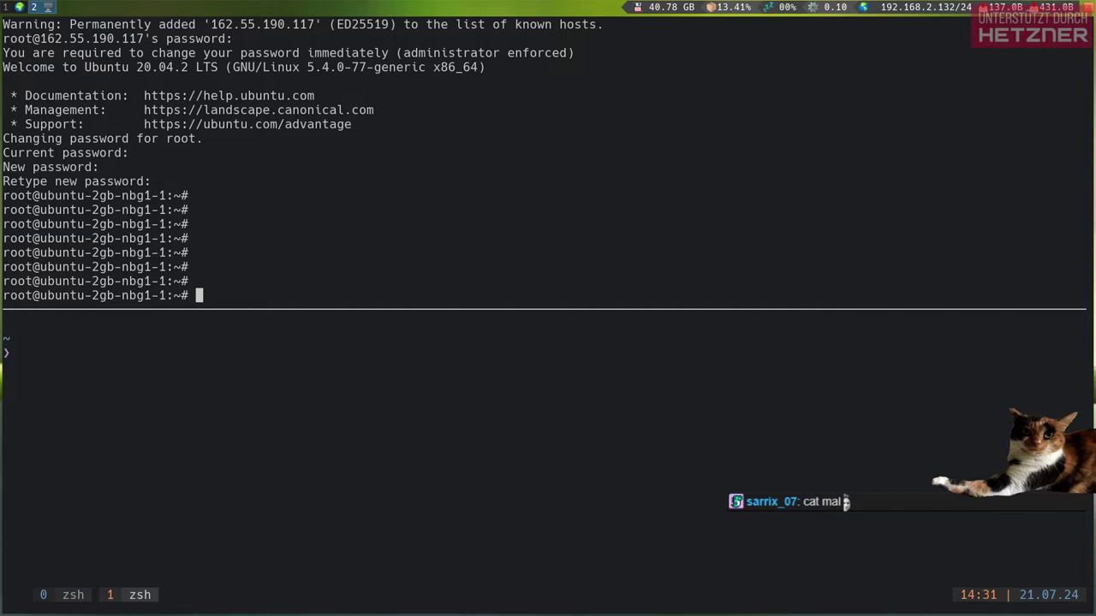
key(ctrl+b)
key(Down)
text(ls -larth)
key(ctrl+u)
text(ss)
key(Up)
key(Up)
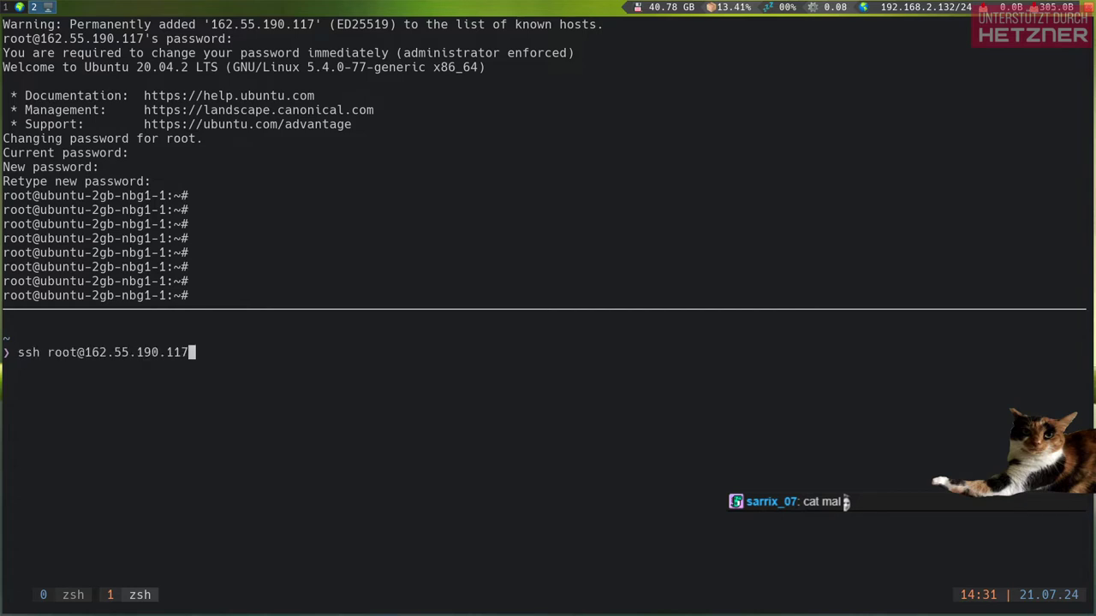
key(Return)
key(Up)
key(Return)
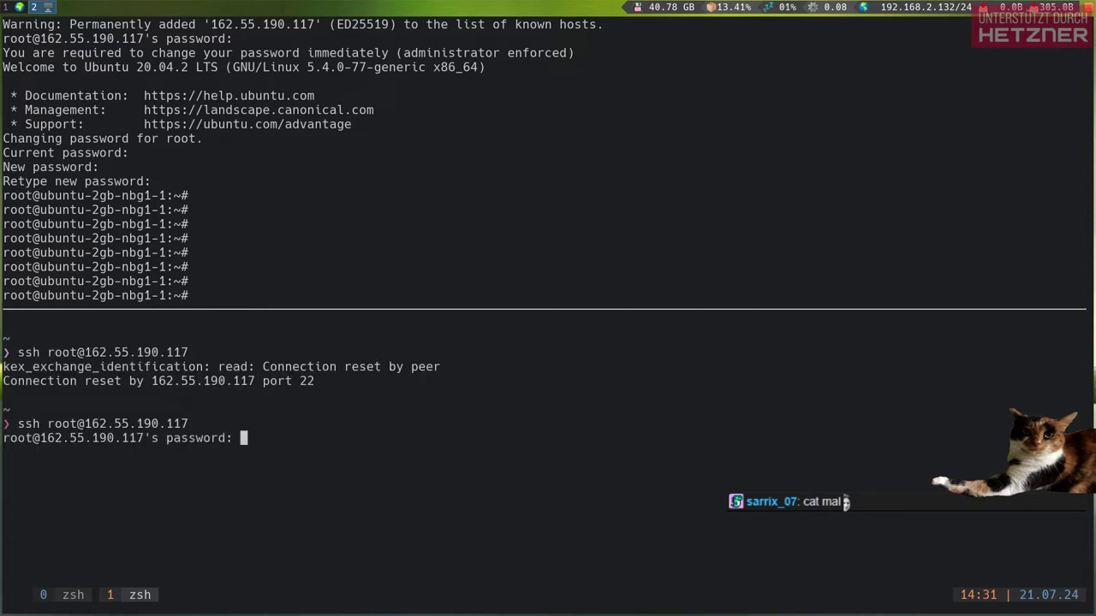
key(ctrl+c)
key(Up)
key(ctrl+a)
key(Delete)
key(Delete)
key(Delete)
key(Delete)
text(ssh-copy-id)
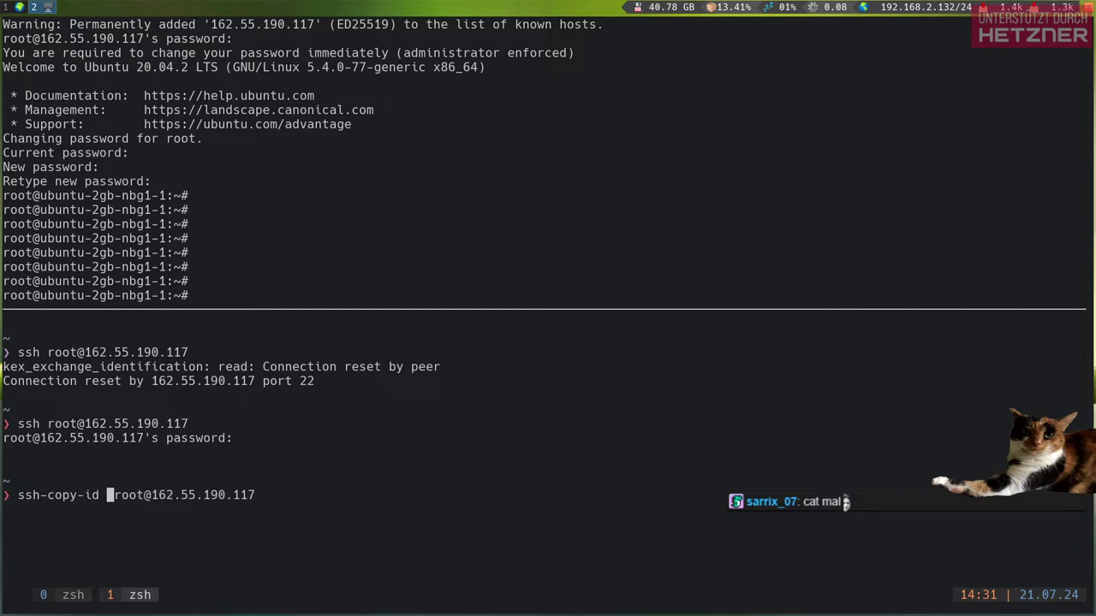
key(BackSpace)
key(Return)
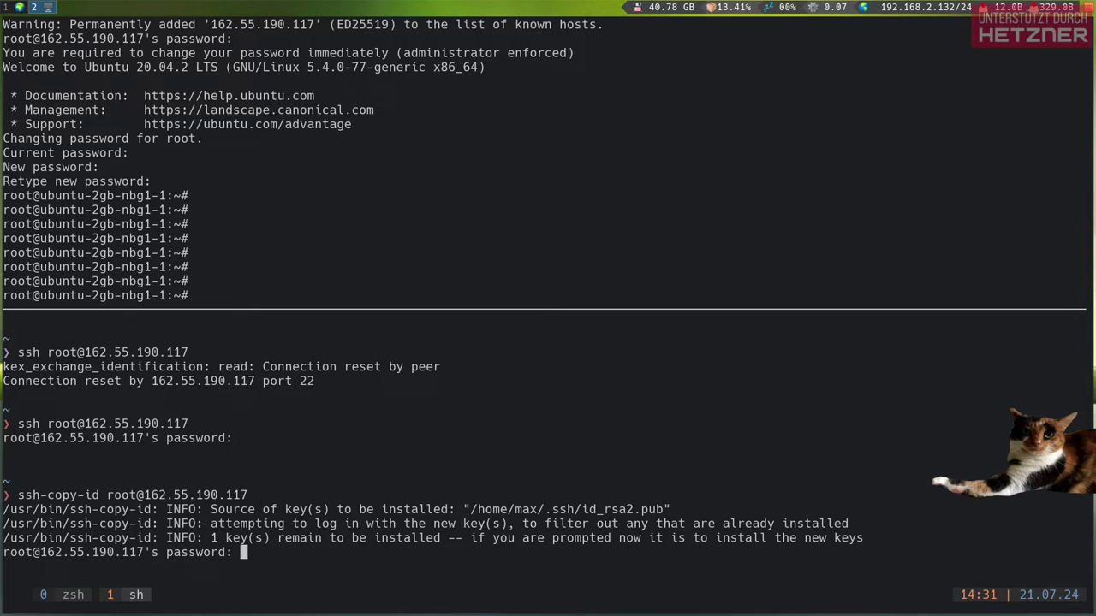
In the open server session, change into the .ssh directory, list its files and highlight authorized_keys
click(199, 295)
click(243, 553)
click(199, 295)
text(cd .s)
key(Tab)
key(Return)
text(ls)
key(Return)
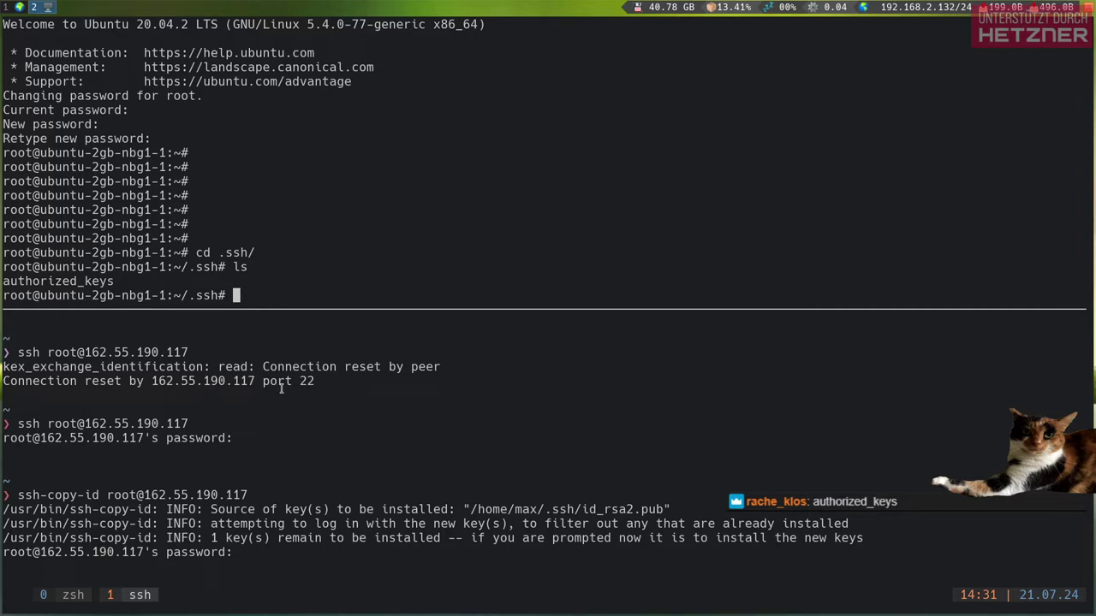
double_click(58, 282)
Return to the waiting ssh-copy-id prompt and submit the root password to install the key
click(299, 507)
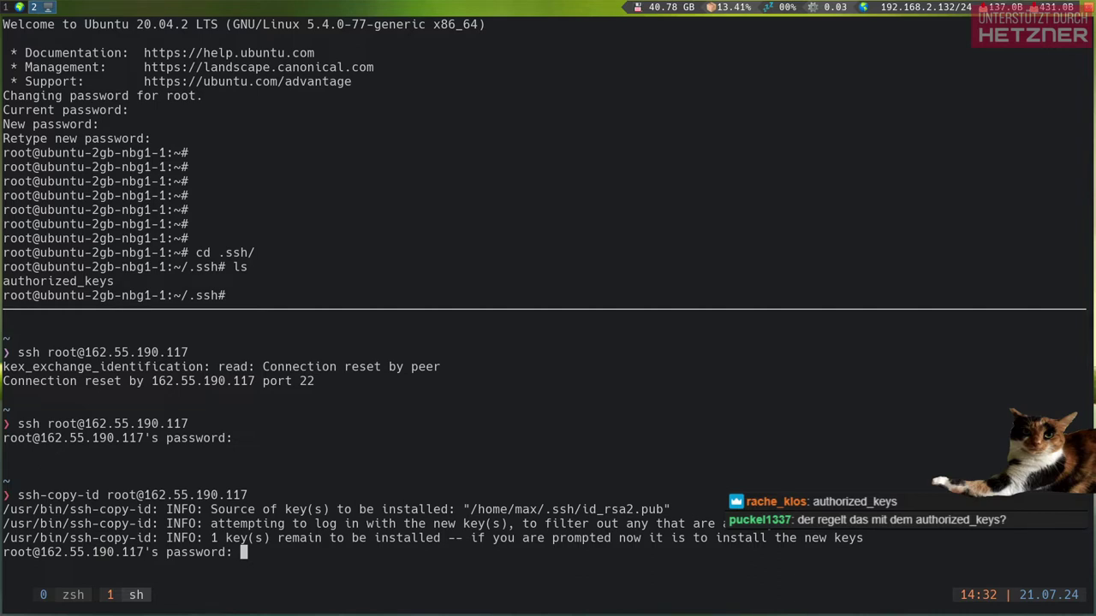
key(Return)
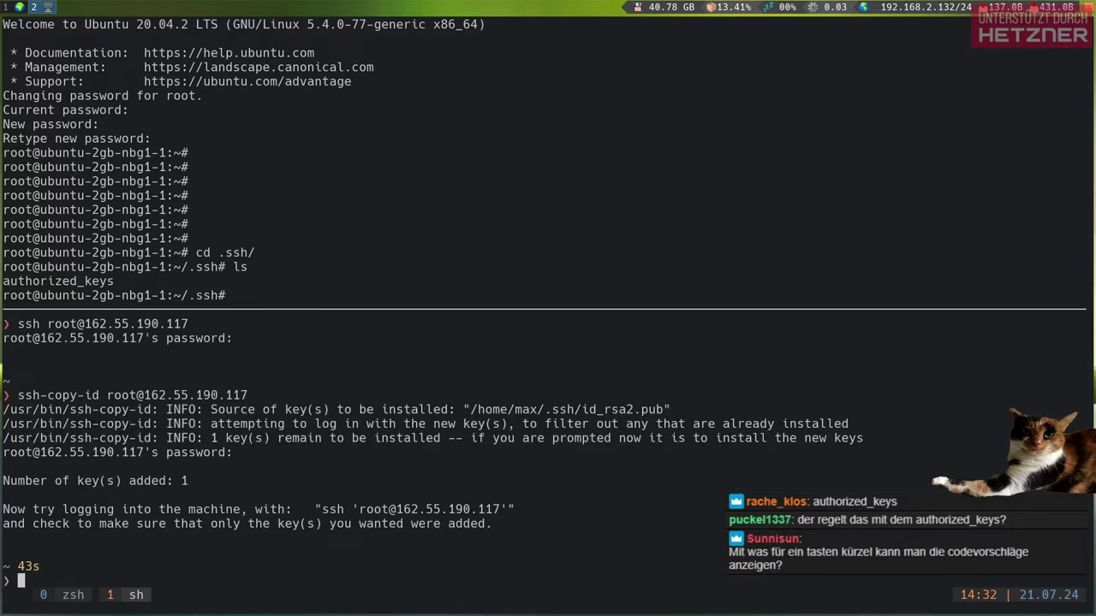
key(Up)
key(Up)
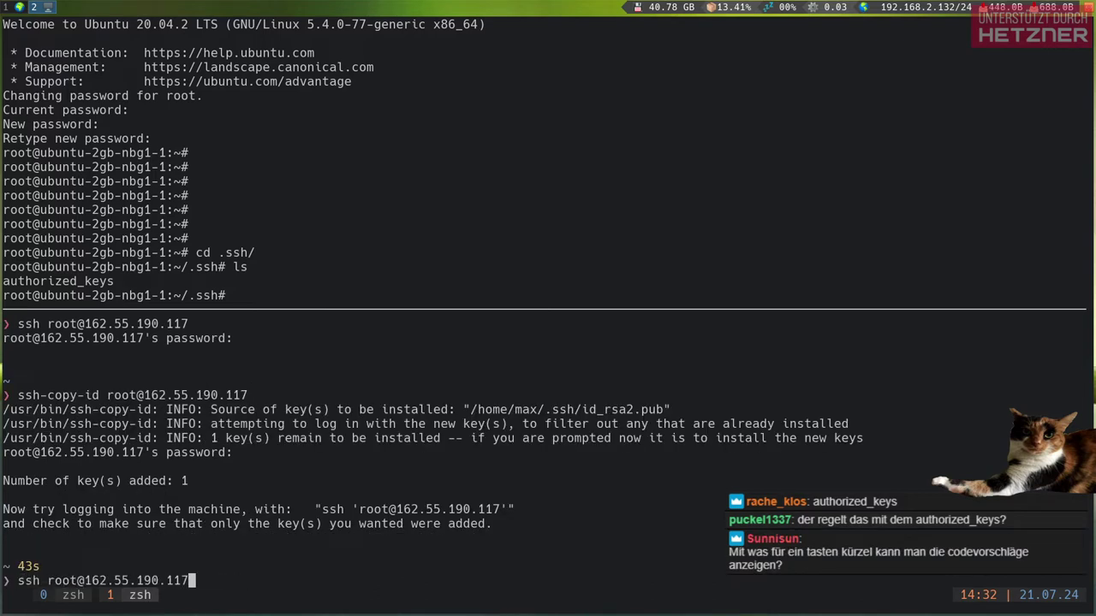
key(Return)
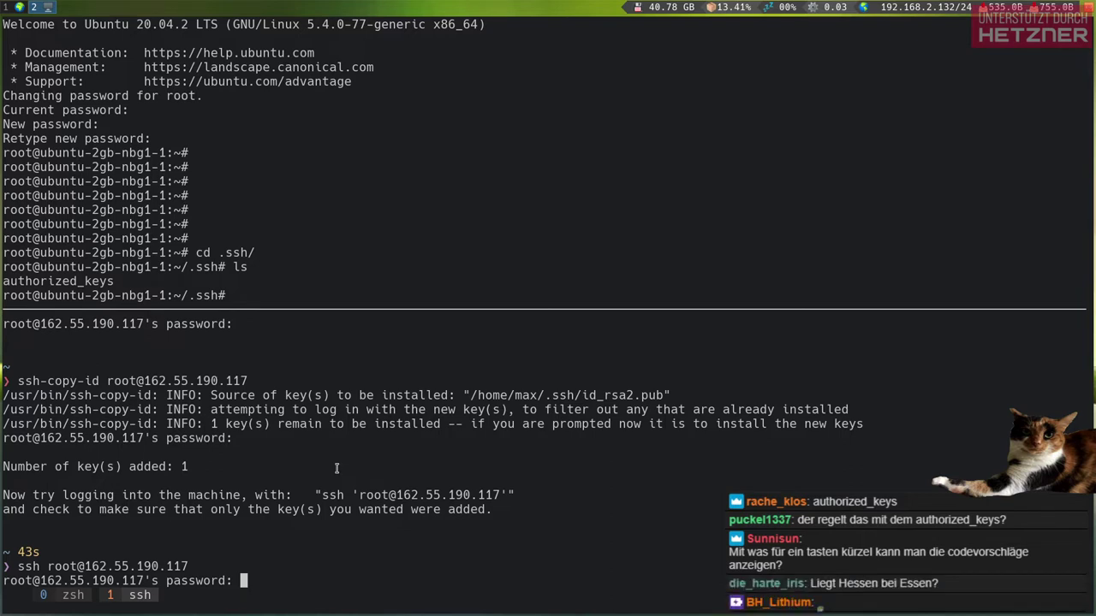
key(ctrl+c)
key(Up)
key(Left)
key(Left)
key(Left)
key(Left)
key(Left)
key(Left)
key(Left)
key(Left)
key(Left)
key(Left)
key(Left)
key(Left)
key(Left)
key(Left)
key(Left)
key(Left)
key(Left)
key(Left)
key(Left)
text(-i)
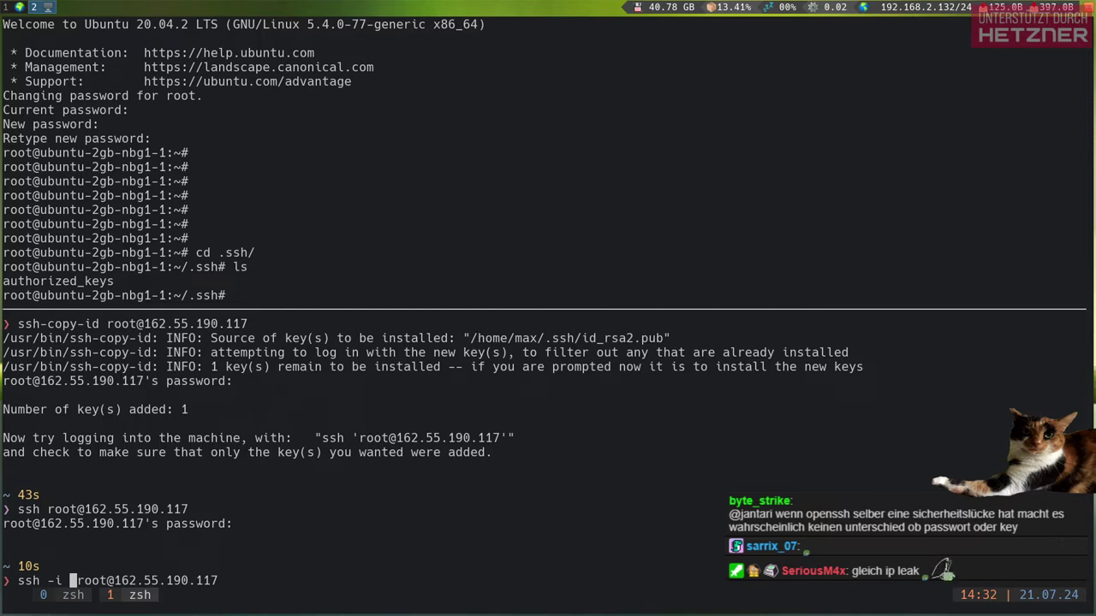
key(Return)
key(Up)
key(Up)
key(Up)
key(Down)
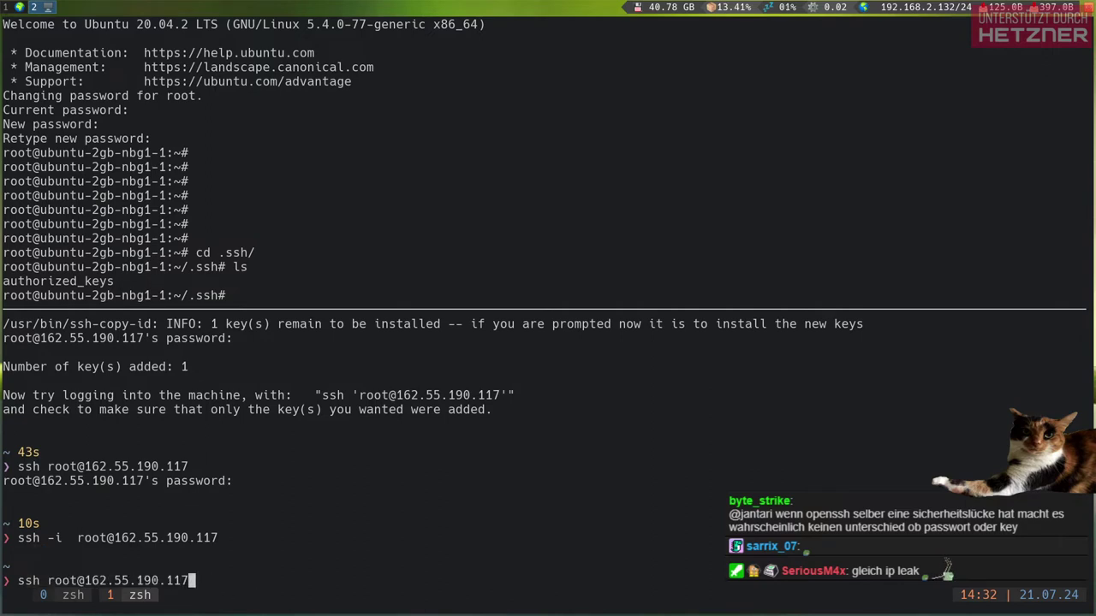
key(Return)
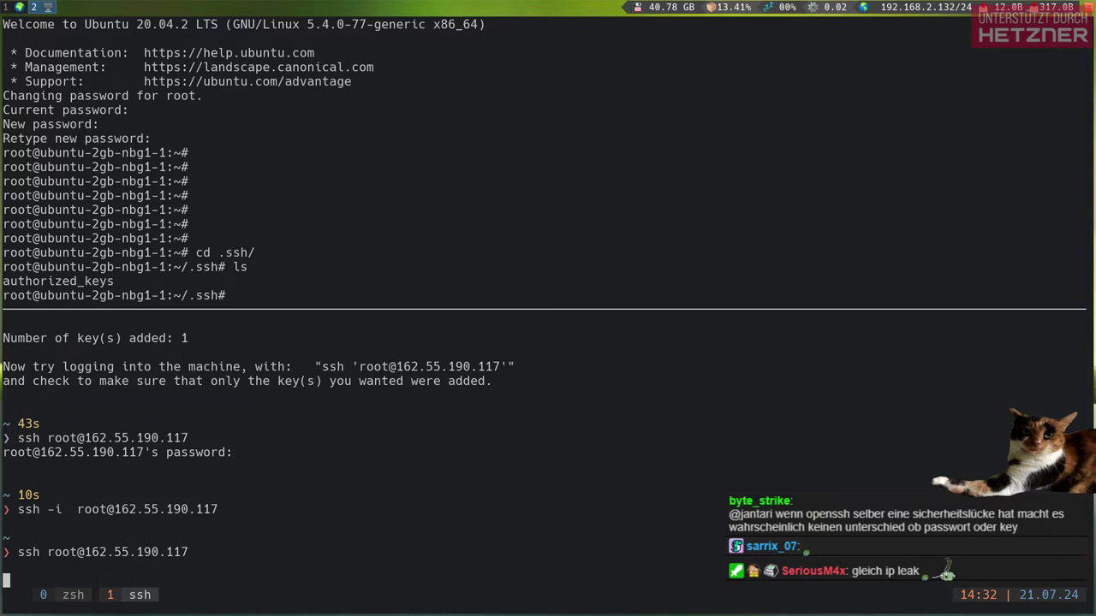
key(ctrl+c)
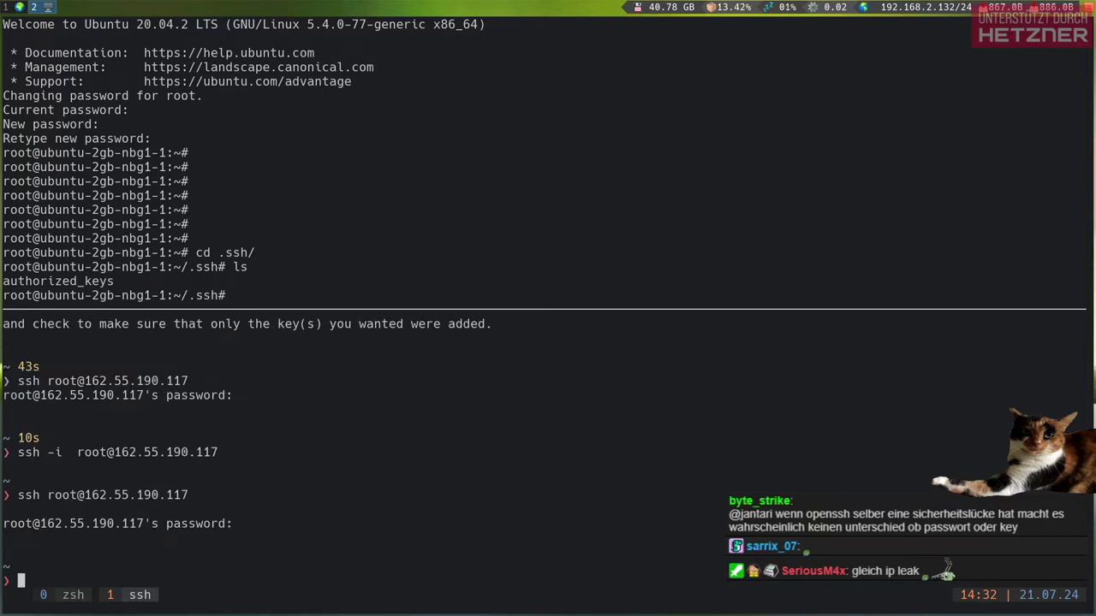
key(Up)
key(Left)
key(Left)
key(Left)
key(Left)
key(Left)
key(Left)
key(Left)
key(Left)
key(Left)
key(Left)
key(Left)
key(Left)
key(Left)
key(Left)
key(Left)
key(Left)
key(Left)
key(Left)
key(Left)
key(Left)
text(-i .ssh/)
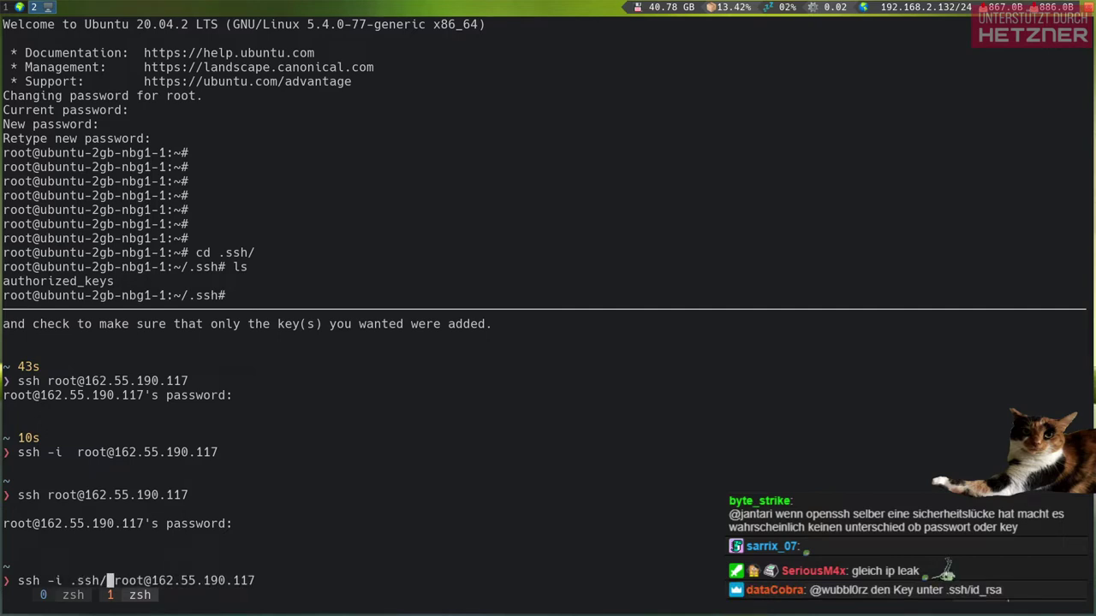
key(Tab)
key(Tab)
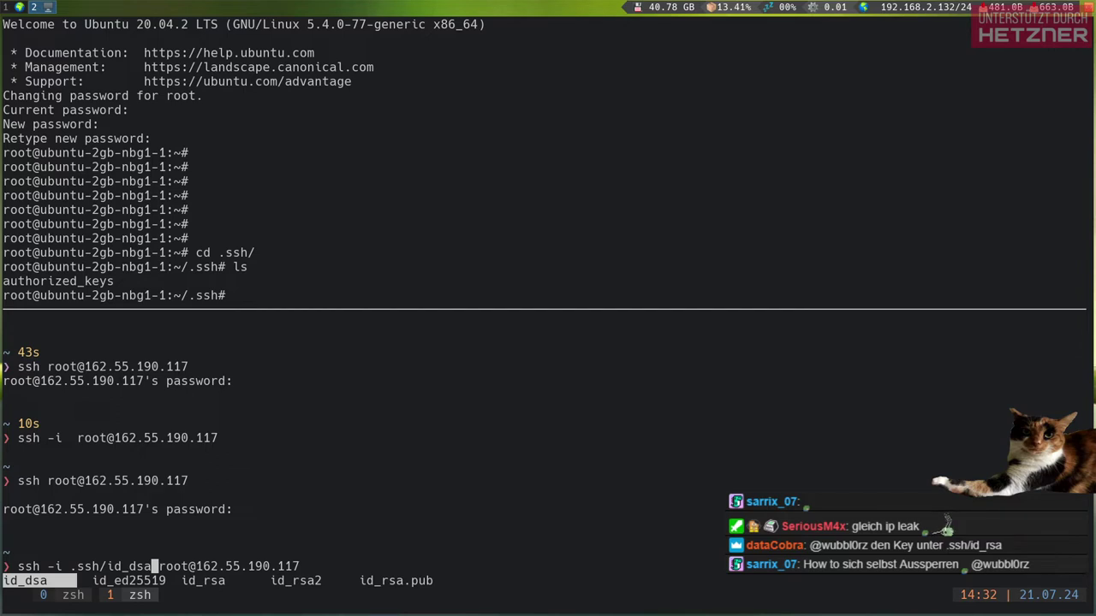
key(Return)
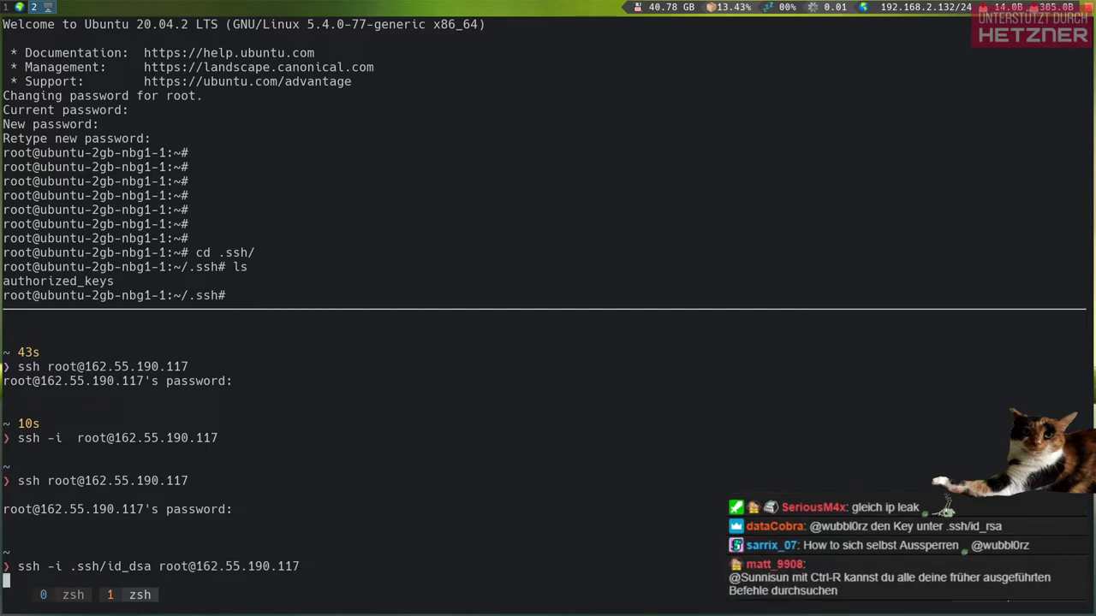
Check that the open server session still responds by entering empty lines, and abort the id_dsa login attempt
key(ctrl+b)
key(Up)
key(Return)
key(Return)
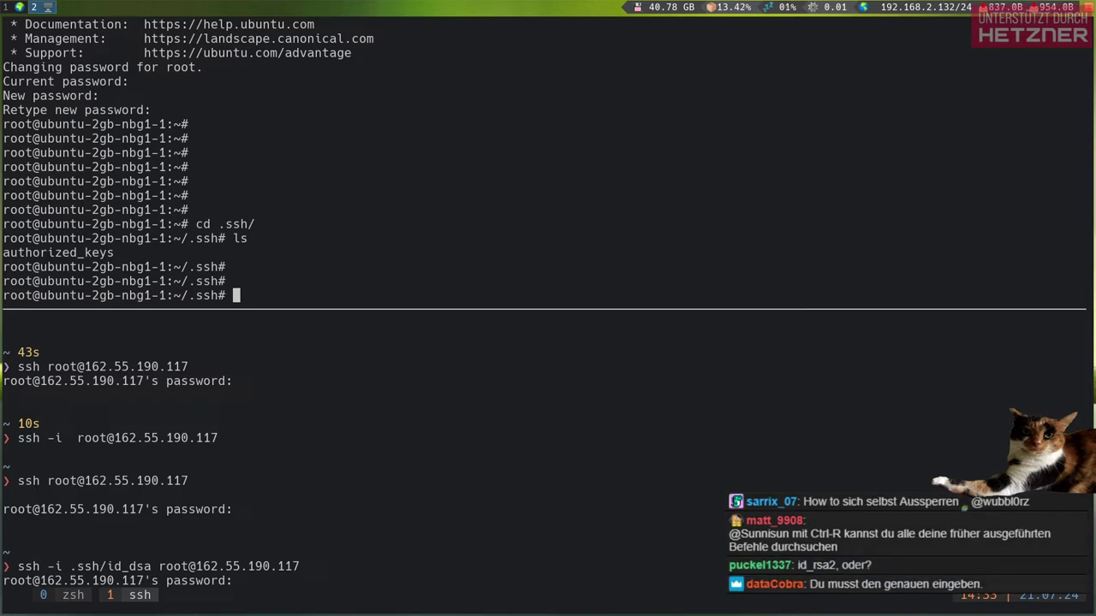
click(244, 580)
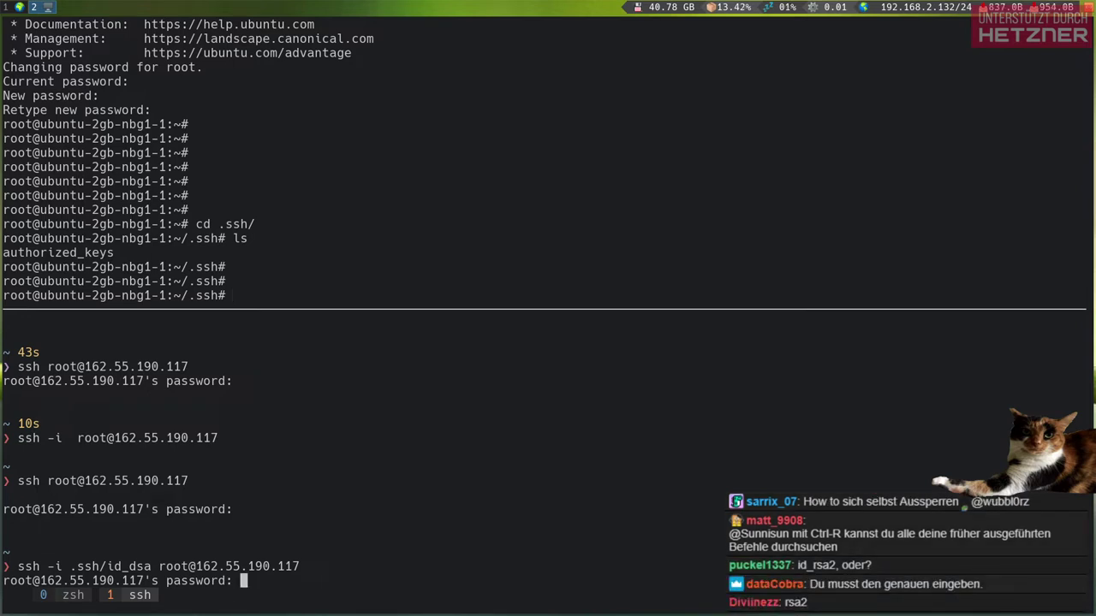
key(ctrl+c)
key(Up)
key(Left)
key(Left)
key(Left)
key(Left)
key(Left)
key(Left)
key(Left)
key(Left)
key(Left)
key(Left)
key(Left)
key(Left)
key(Left)
key(Left)
key(Left)
key(Left)
key(Left)
key(Left)
key(Left)
key(Left)
key(Delete)
key(BackSpace)
key(BackSpace)
text(r)
key(Tab)
key(Tab)
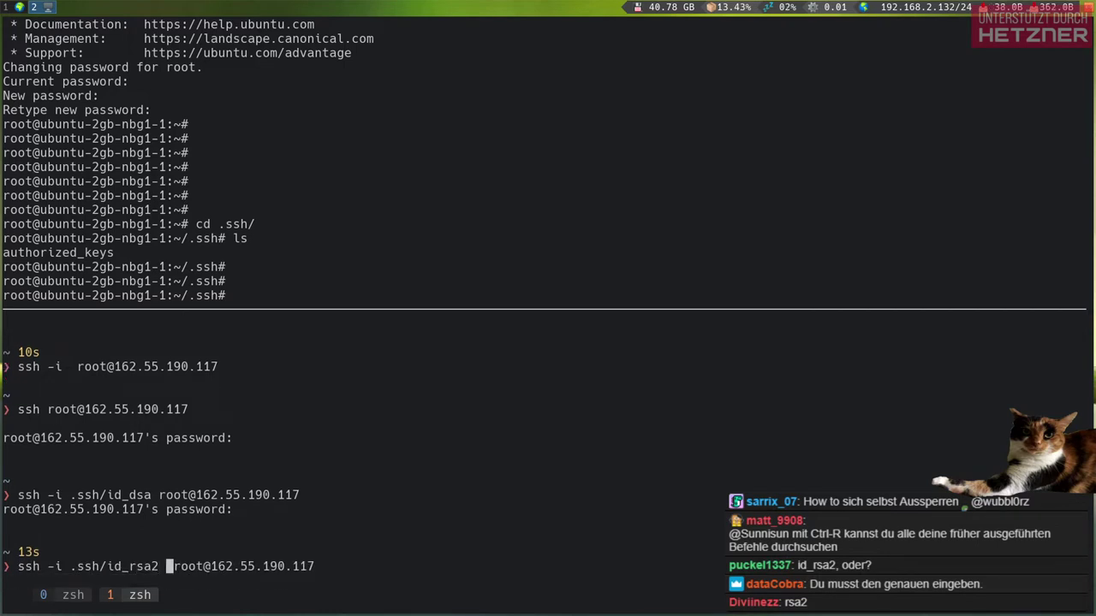
key(Return)
key(Return)
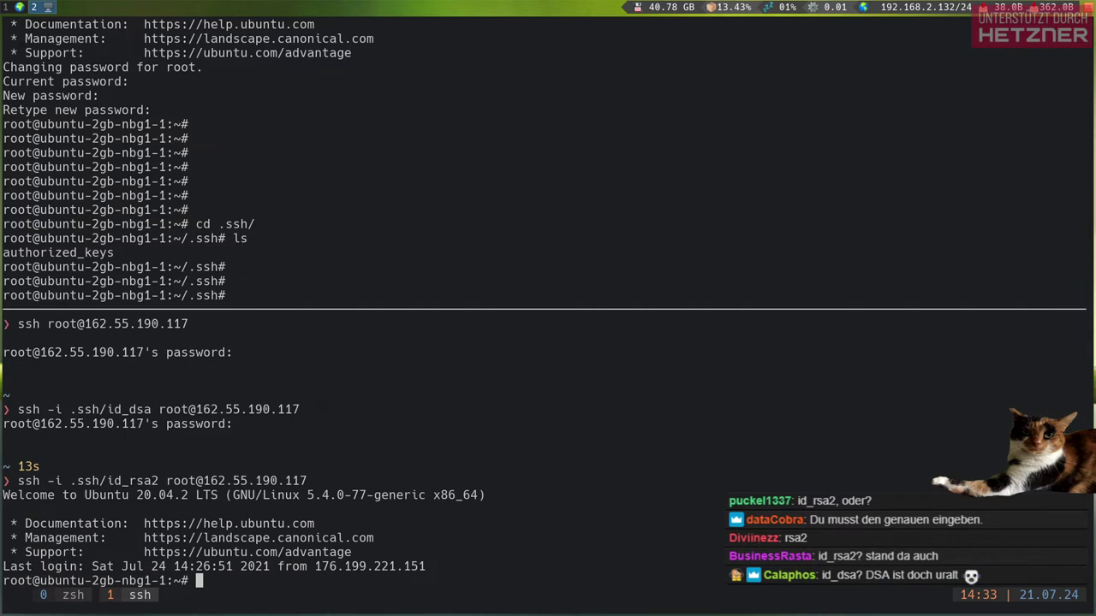
key(Return)
key(Return)
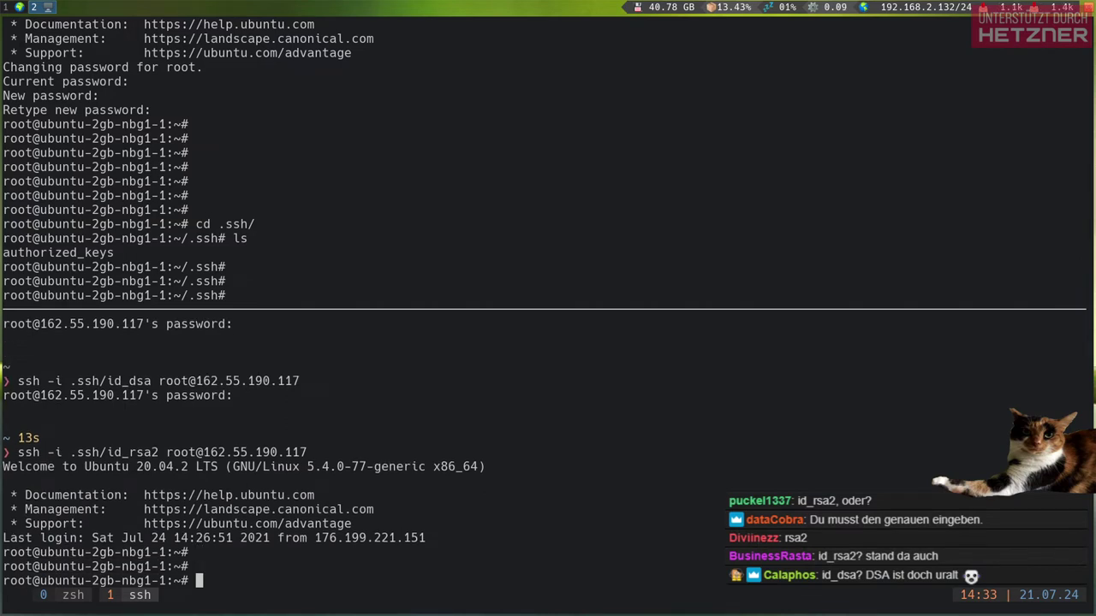
key(Return)
Log out of the server and reconnect by rerunning the id_rsa2 login command
key(ctrl+d)
key(Up)
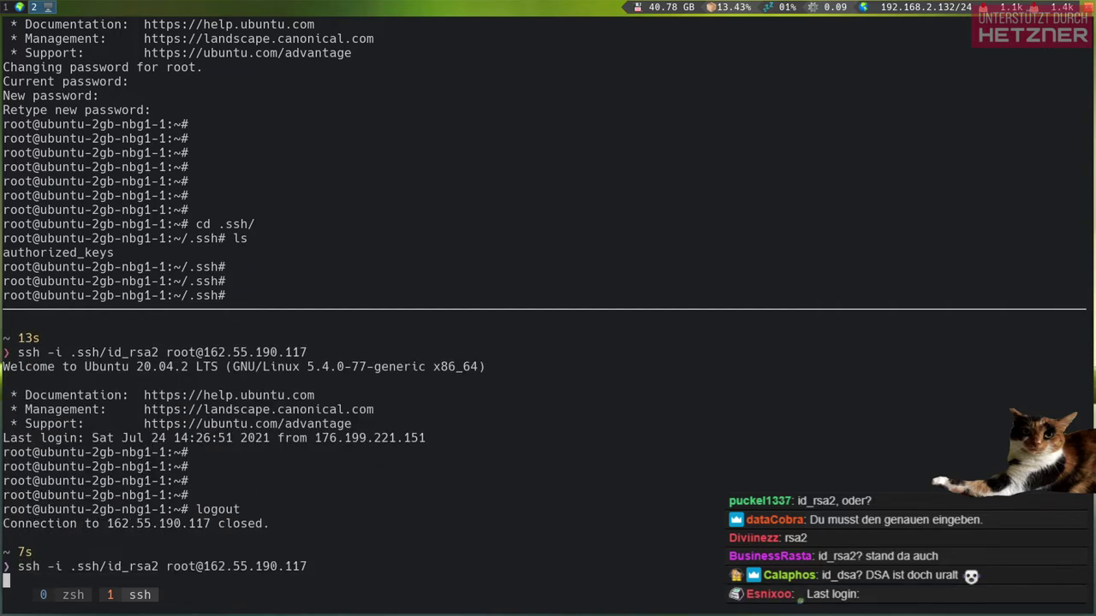
key(Return)
key(Return)
key(Return)
key(Return)
key(Return)
key(Return)
key(Return)
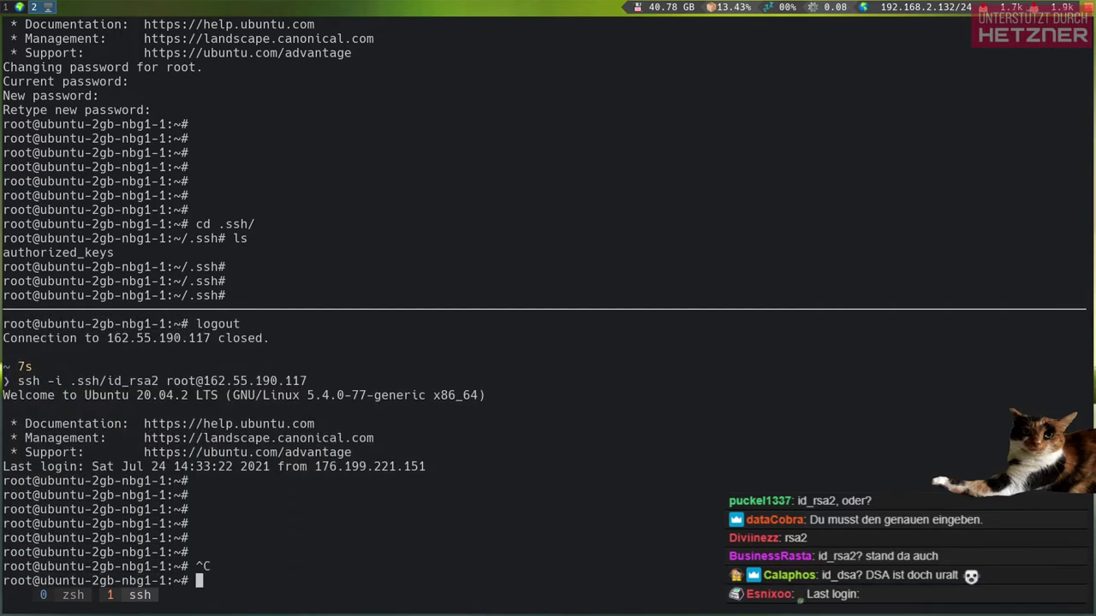
Log out of the server and list the local key files with their permissions using ls -la .ssh
key(ctrl+c)
key(ctrl+d)
key(Up)
key(Return)
text(ls -la .ssh/)
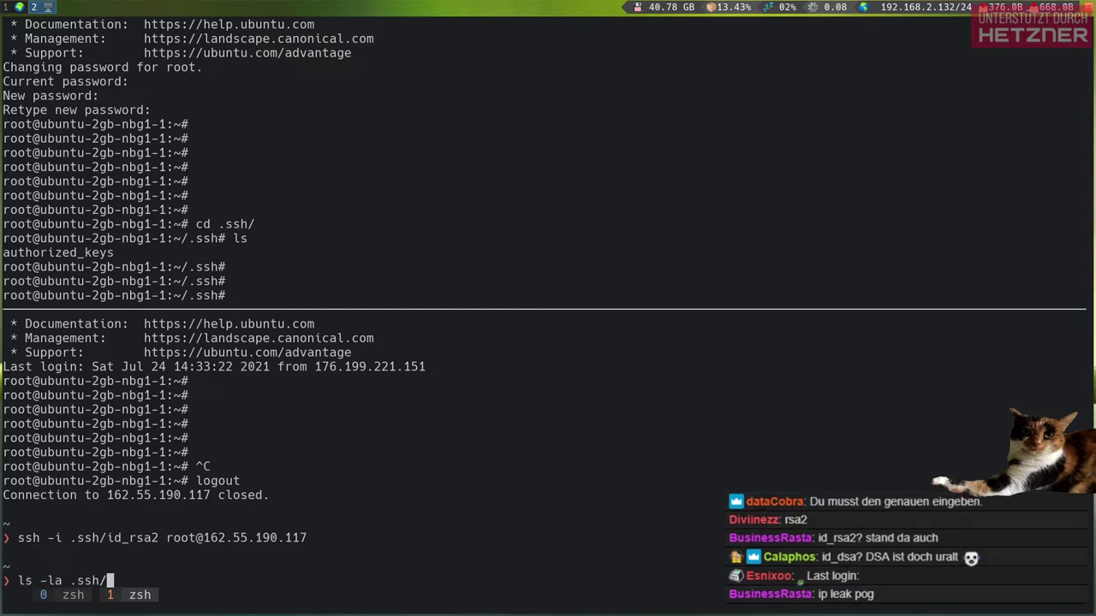
key(Return)
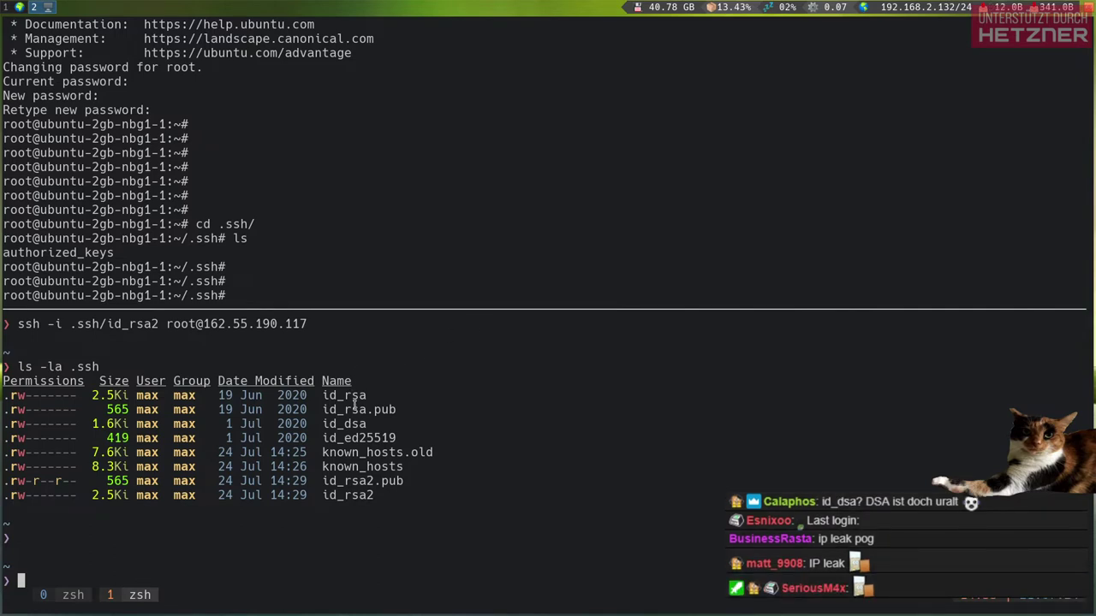
text(clear)
key(Return)
text(ls -la .ssh)
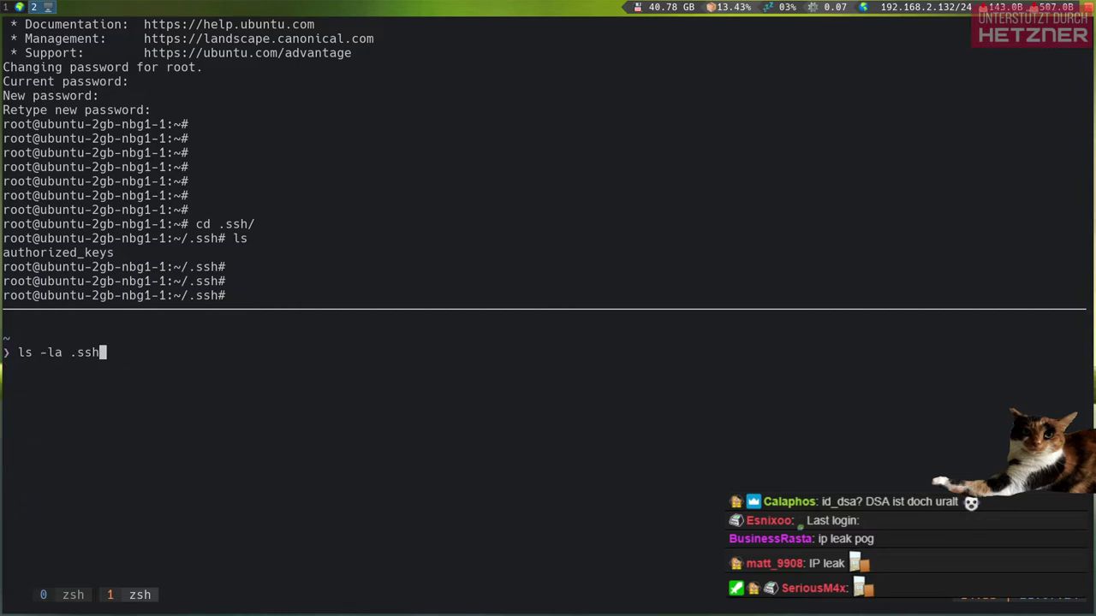
key(Up)
key(Up)
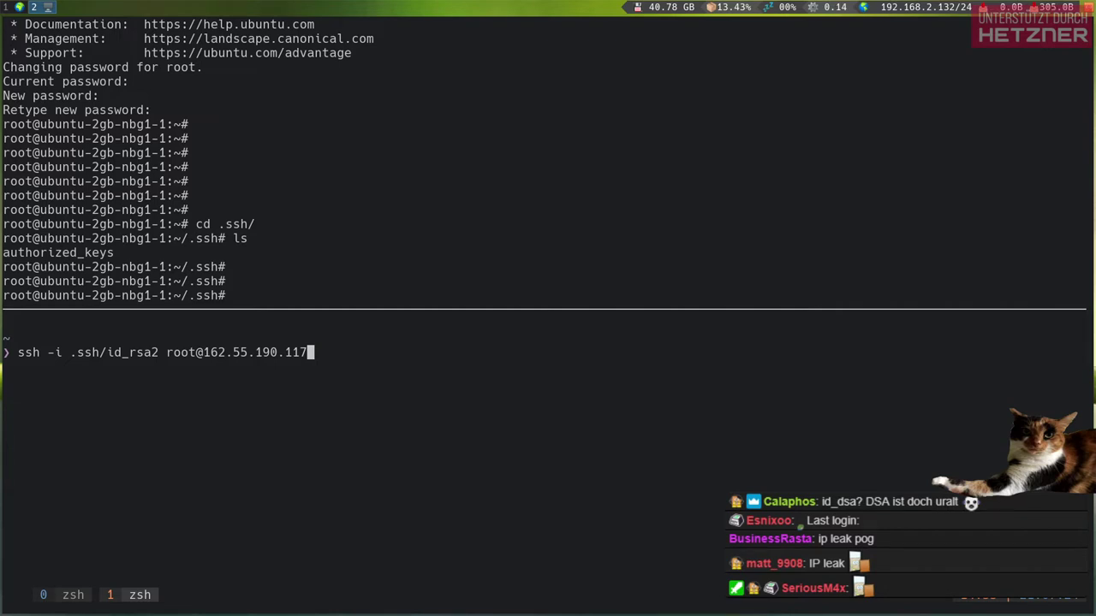
key(Return)
key(Return)
key(Return)
key(Return)
key(Return)
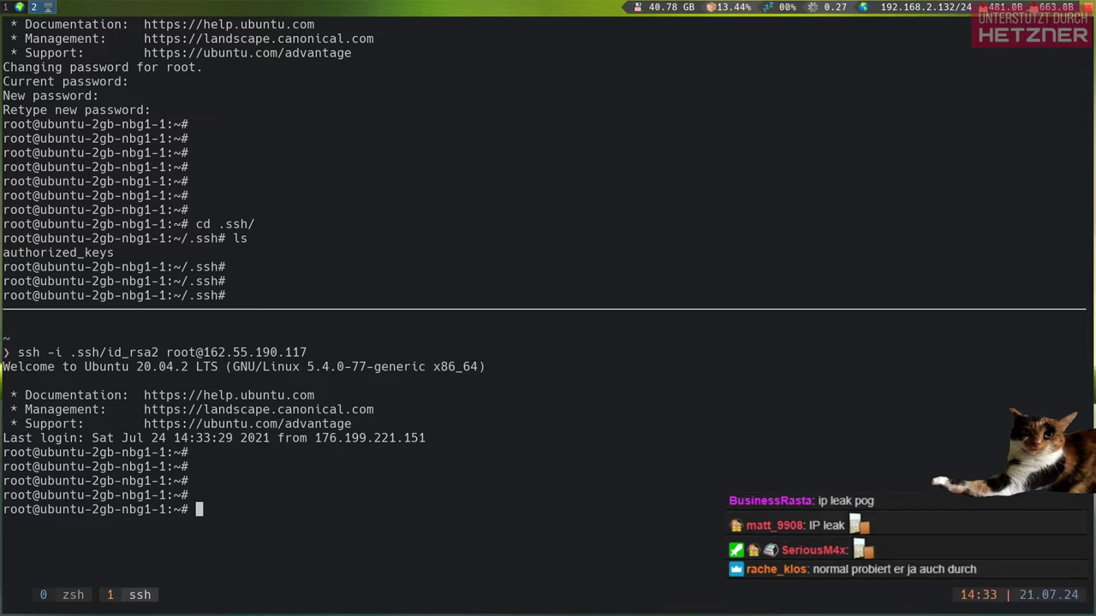
Clear the server terminal and refresh the package lists with apt update
text(clear)
key(Return)
key(Return)
key(Return)
key(Return)
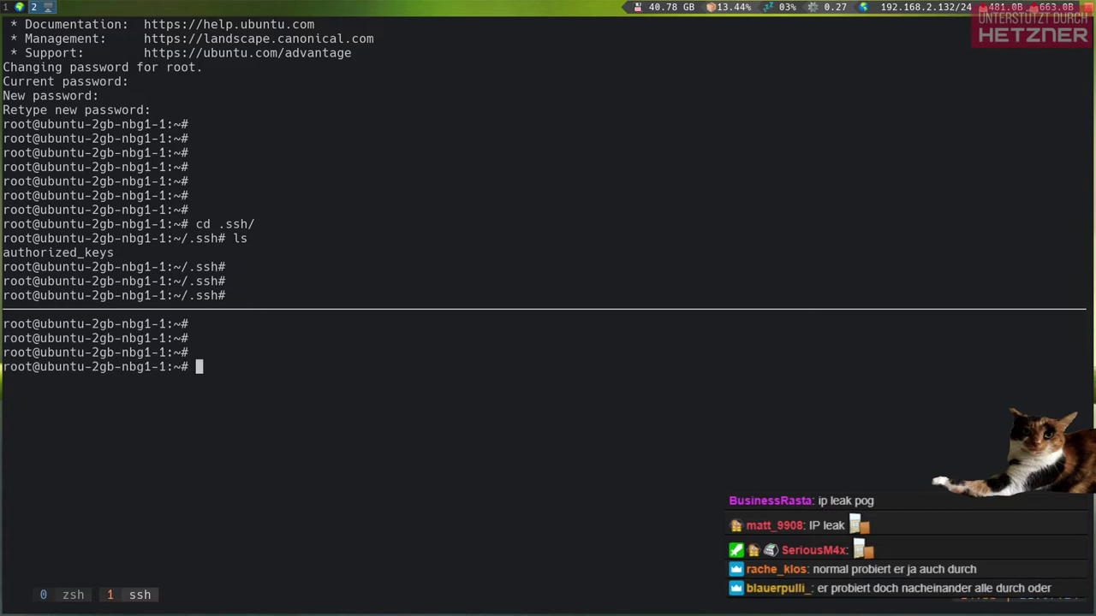
key(Return)
text(apt update)
key(Return)
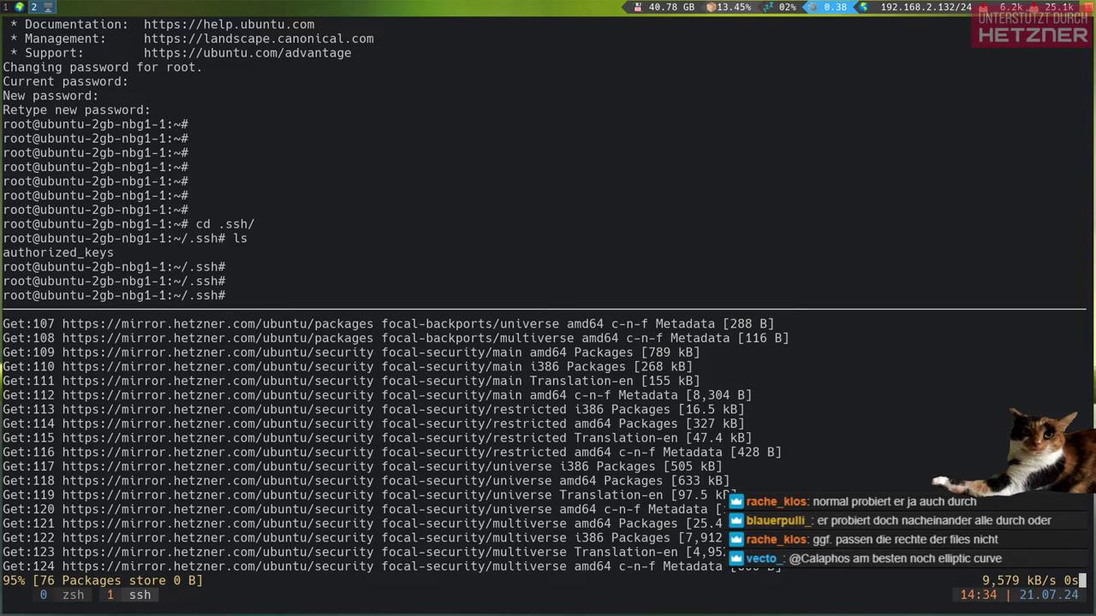
Open a new tmux window and list the local key files' permissions with ls -lart .ssh
key(ctrl+b)
text(cls -lart .ssh/)
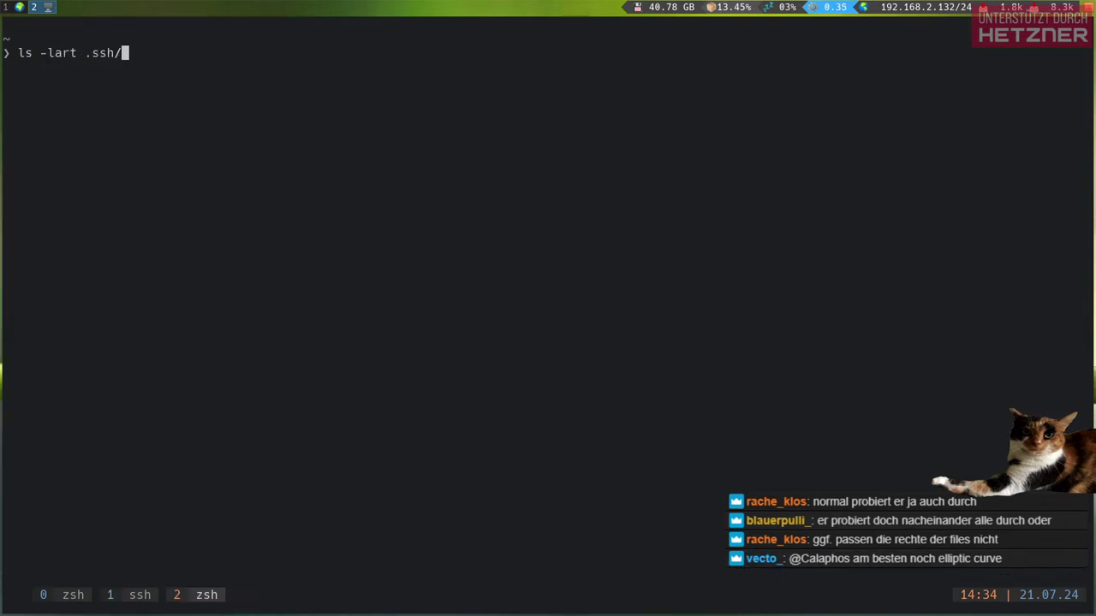
key(Return)
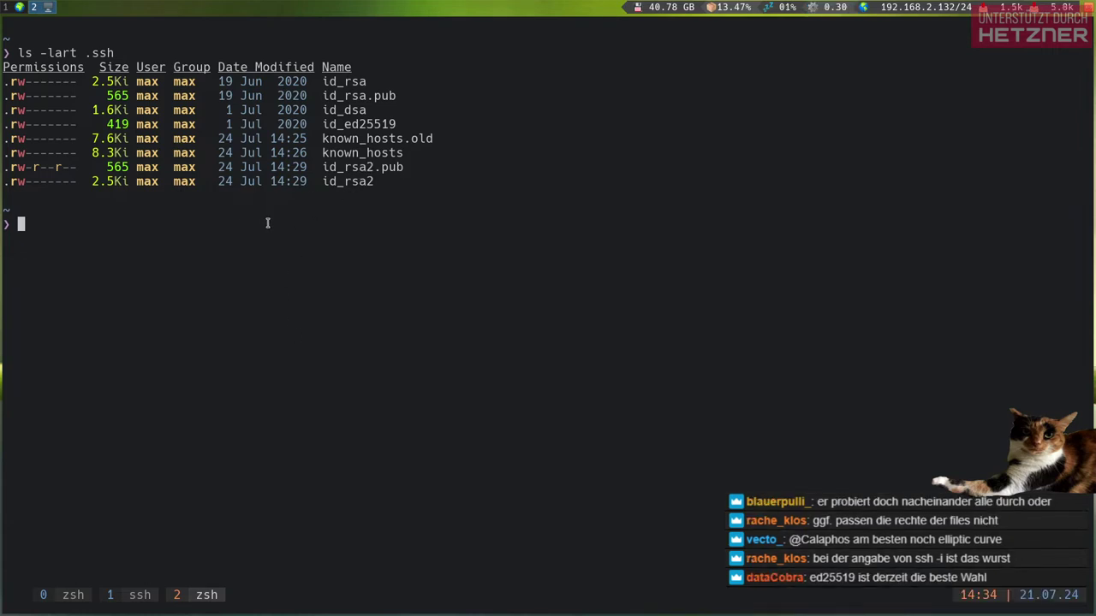
Restrict the permissions of .ssh/id_rsa2.pub to 600 with chmod
text(chmod 600 .ssh/)
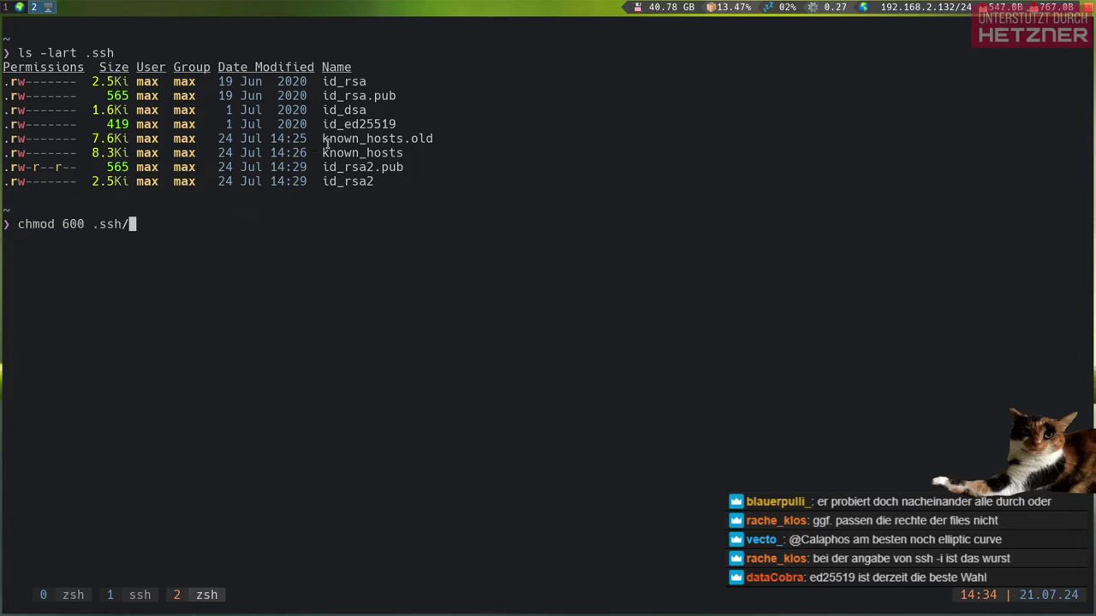
double_click(360, 167)
middle_click(359, 166)
key(Return)
Recheck the permissions with ls -lart .ssh and close the extra tmux window
key(Up)
key(Up)
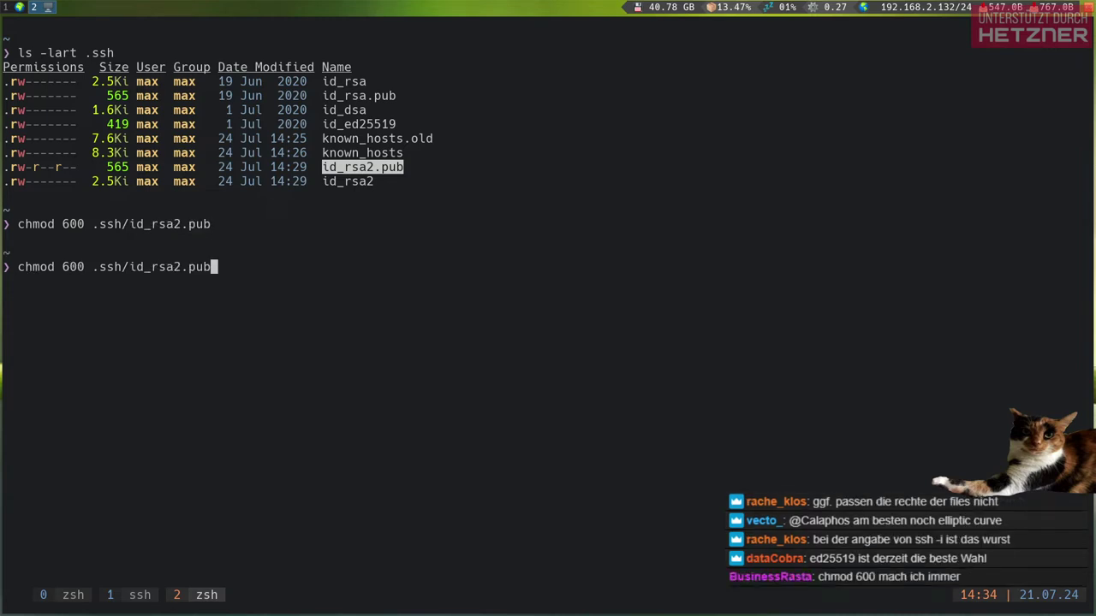
key(Return)
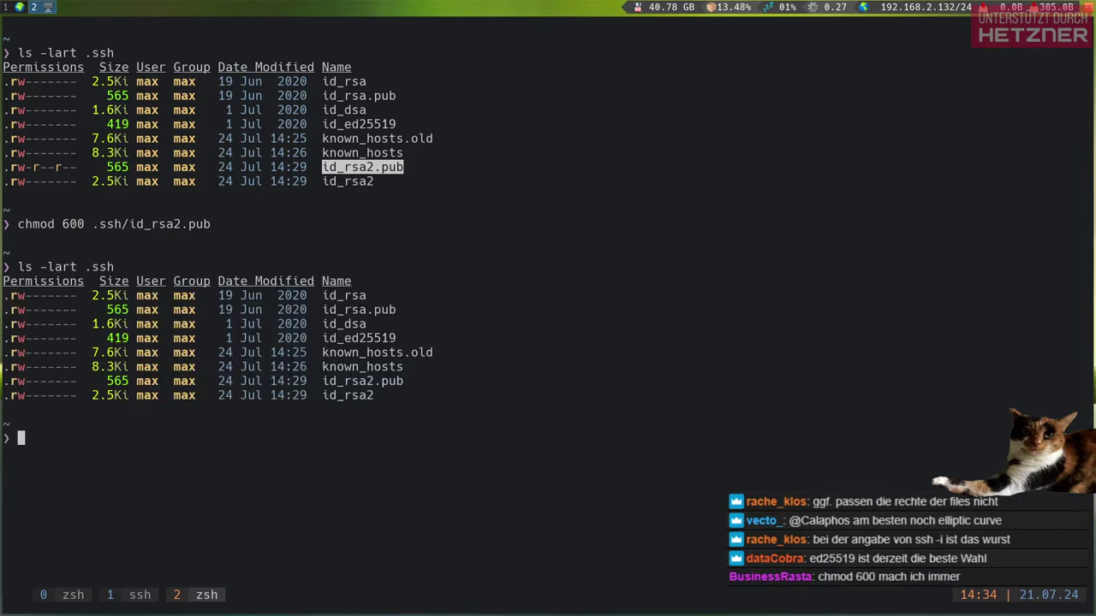
key(ctrl+d)
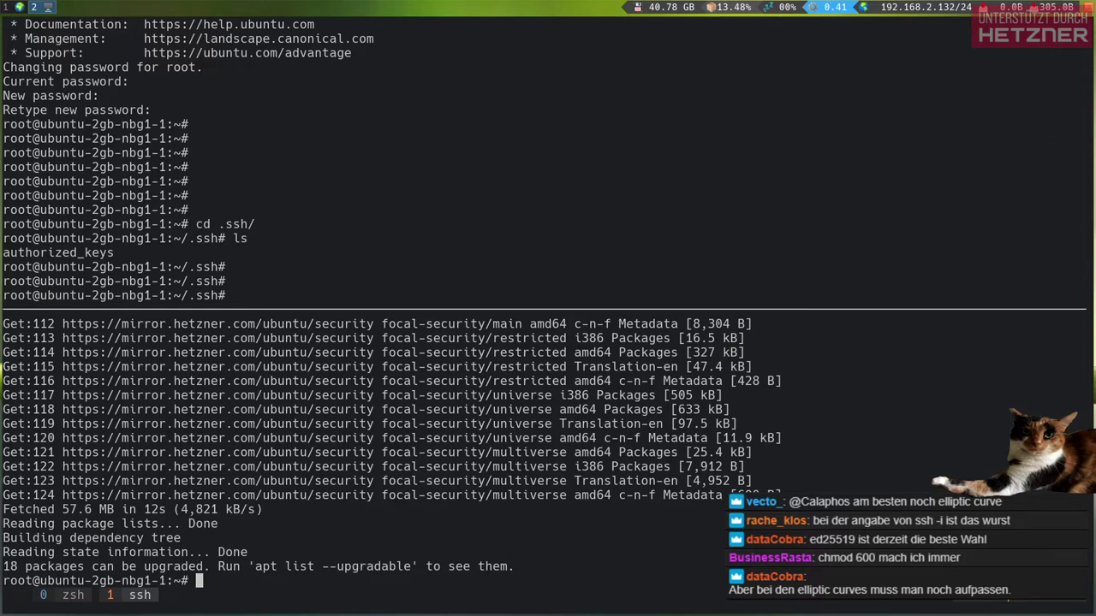
key(ctrl+d)
key(Up)
key(Left)
key(Left)
key(Left)
key(Left)
key(Left)
key(Left)
key(Left)
key(Left)
key(Left)
key(Left)
key(Left)
key(Left)
key(Left)
key(Left)
key(Left)
key(Left)
key(Left)
key(Left)
key(Left)
key(Left)
key(BackSpace)
key(BackSpace)
key(BackSpace)
key(BackSpace)
key(BackSpace)
key(BackSpace)
key(BackSpace)
key(BackSpace)
key(BackSpace)
key(BackSpace)
key(BackSpace)
key(BackSpace)
key(BackSpace)
key(BackSpace)
key(BackSpace)
key(BackSpace)
key(Return)
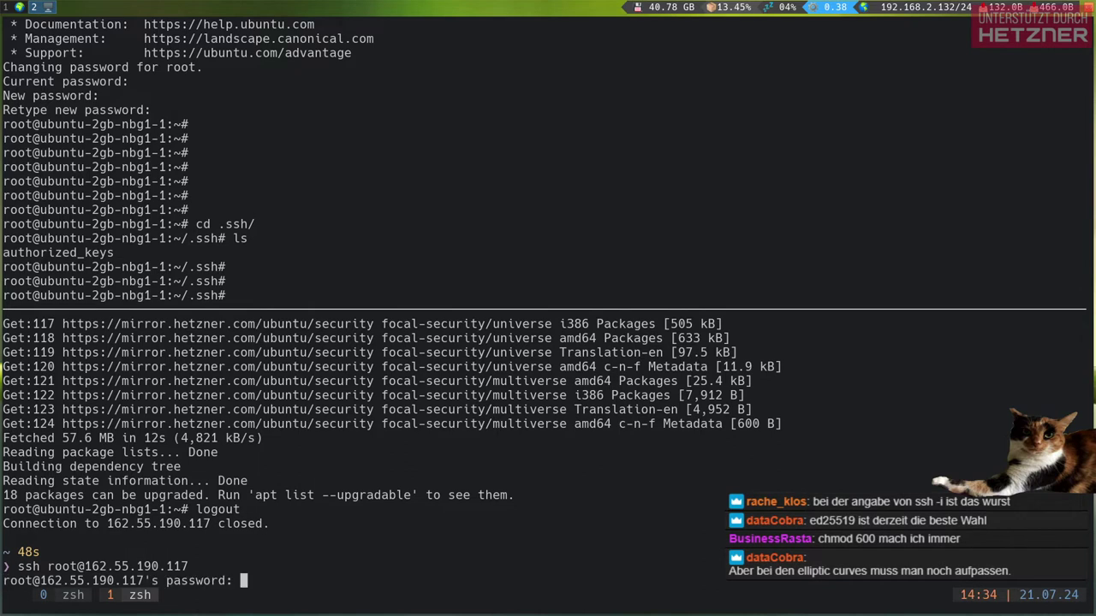
key(ctrl+c)
key(Up)
key(Up)
key(Return)
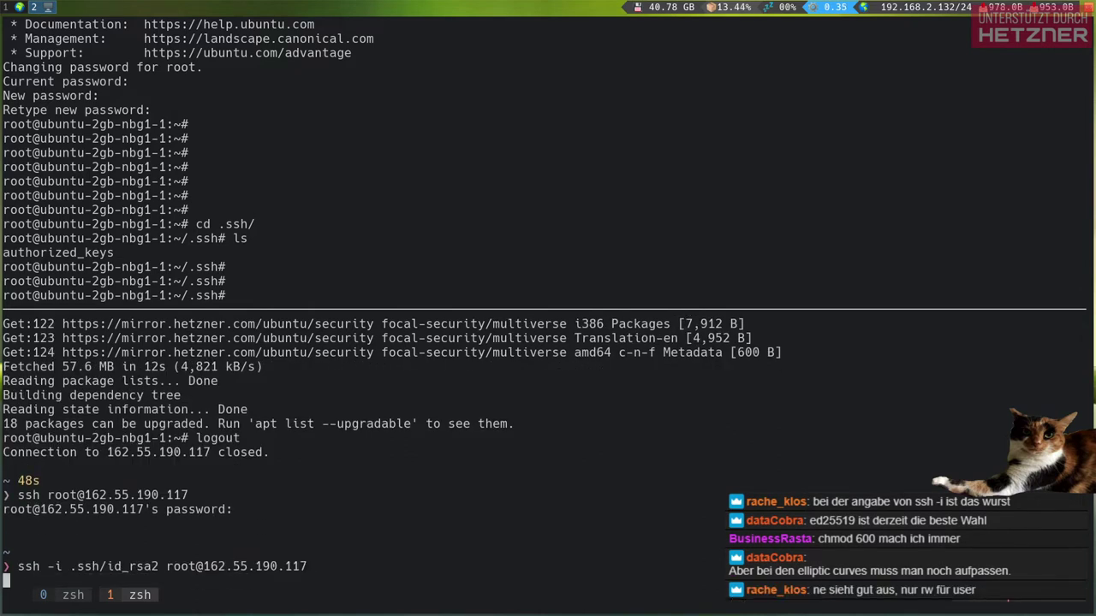
key(Return)
key(Return)
key(Return)
Refresh the server's package lists with apt update
text(apt update)
key(Return)
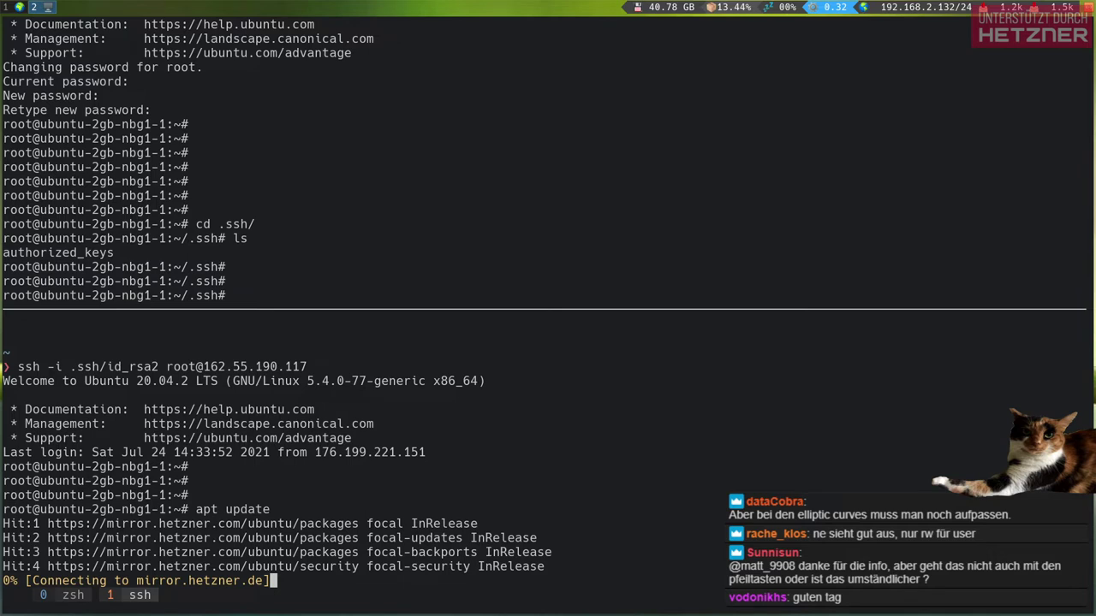
key(Return)
key(Return)
key(Return)
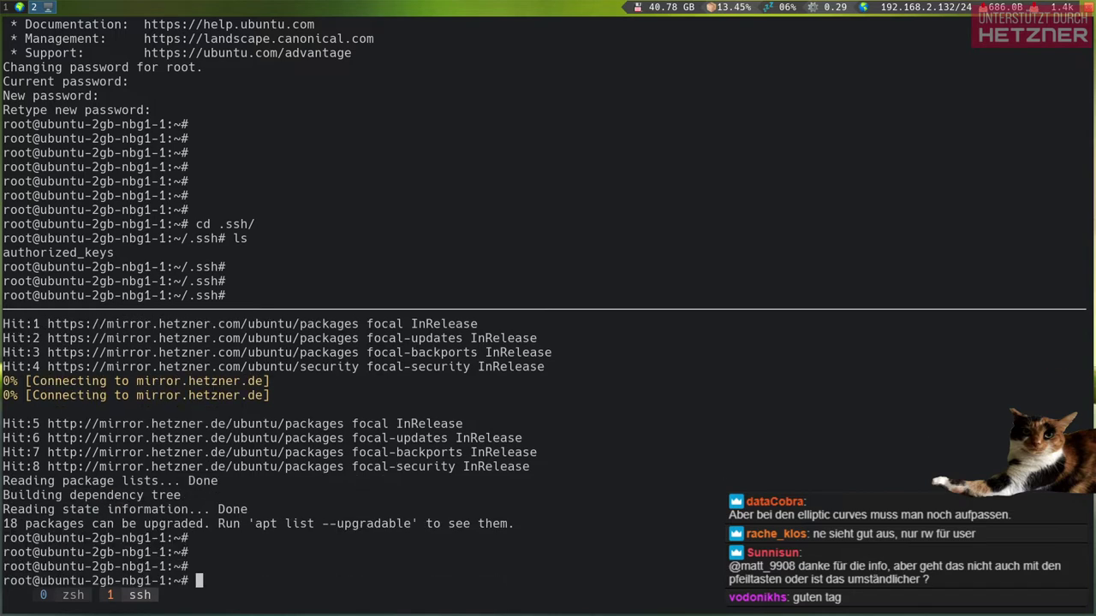
Upgrade the server's packages with apt upgrade and accept the installation
text(apt upgrade)
key(Return)
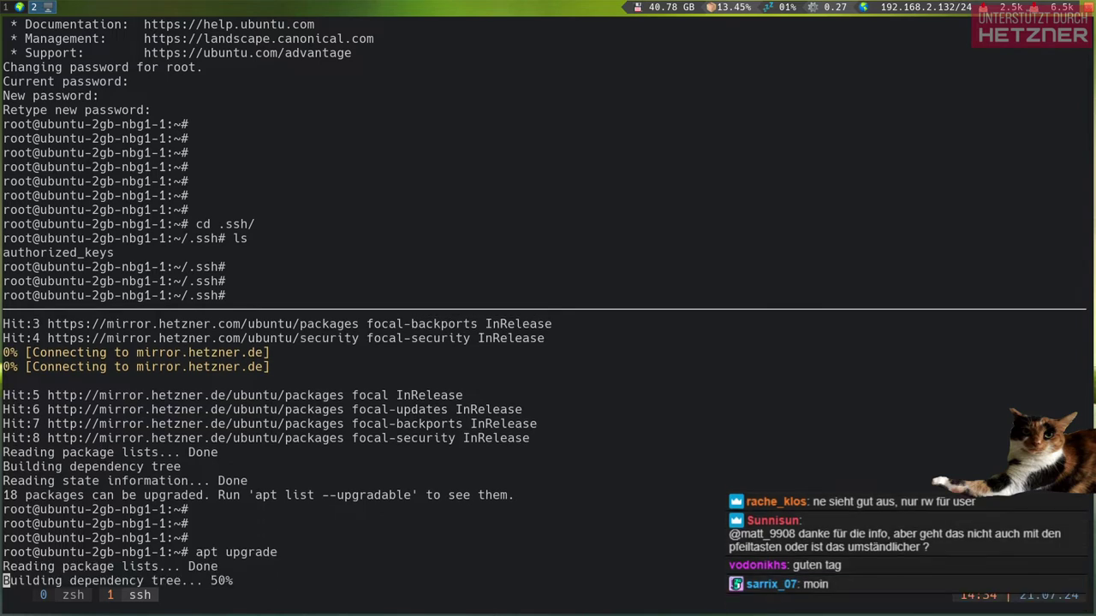
text(y)
key(Return)
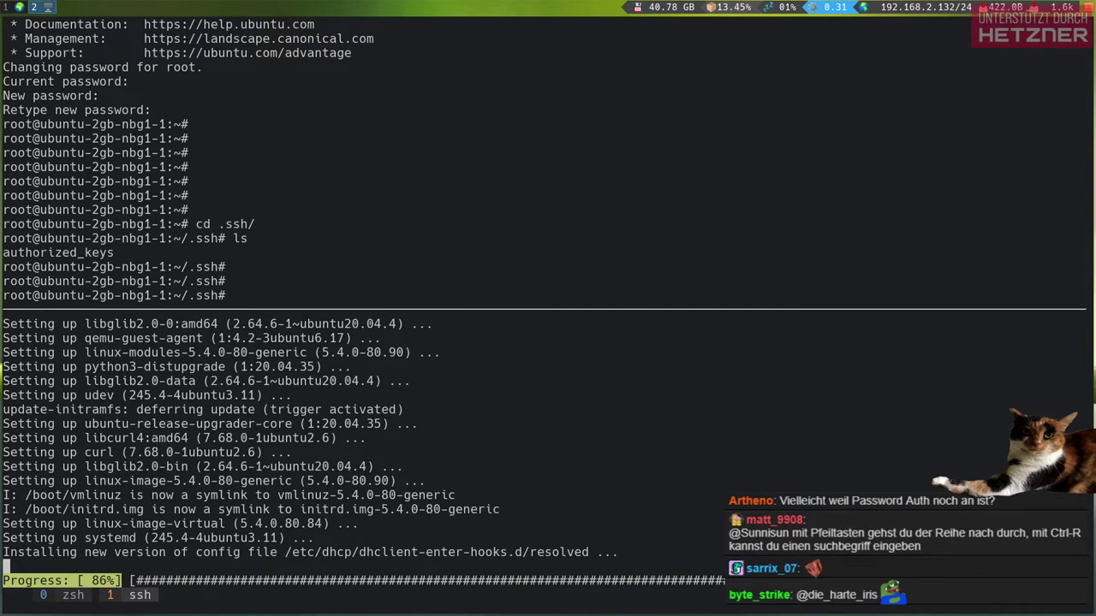
View authorized_keys with less in the other server pane, highlight the stored public key, and quit the viewer
text(less authg)
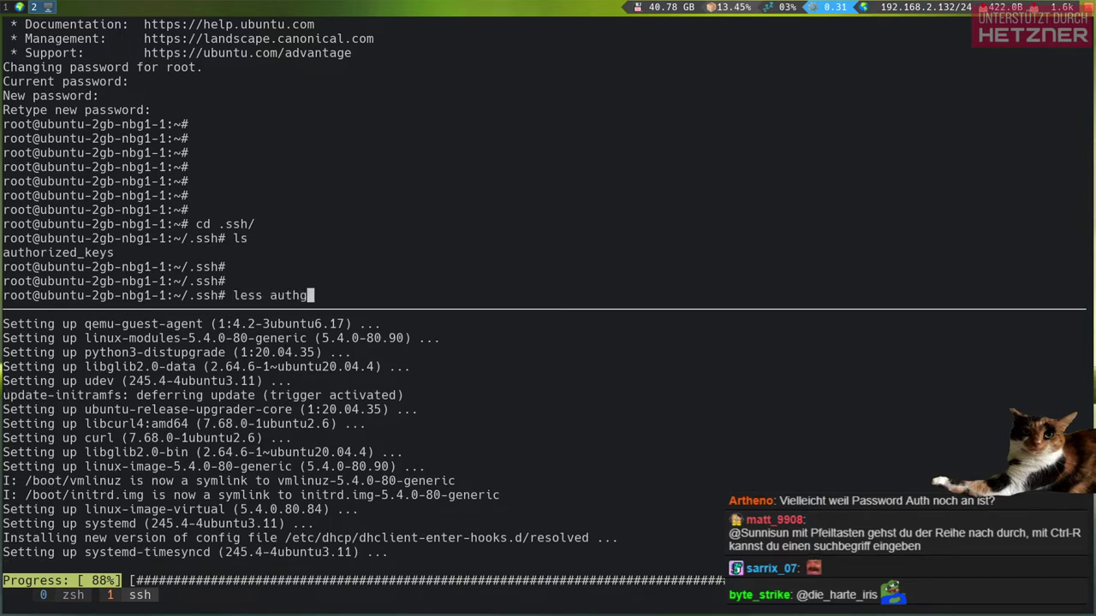
key(BackSpace)
key(Tab)
key(Return)
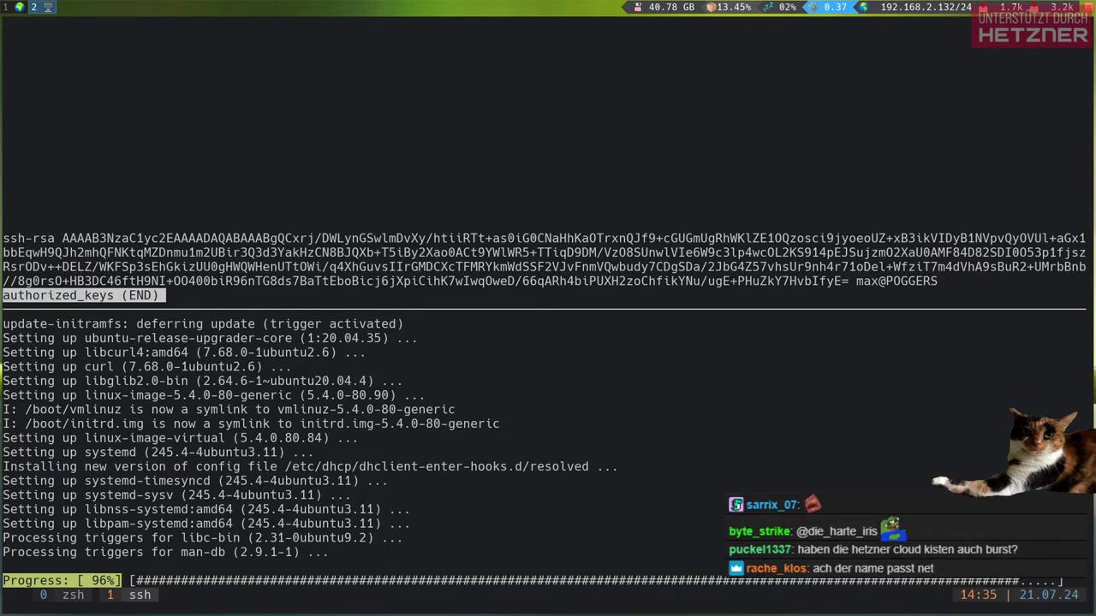
drag(948, 288, 236, 200)
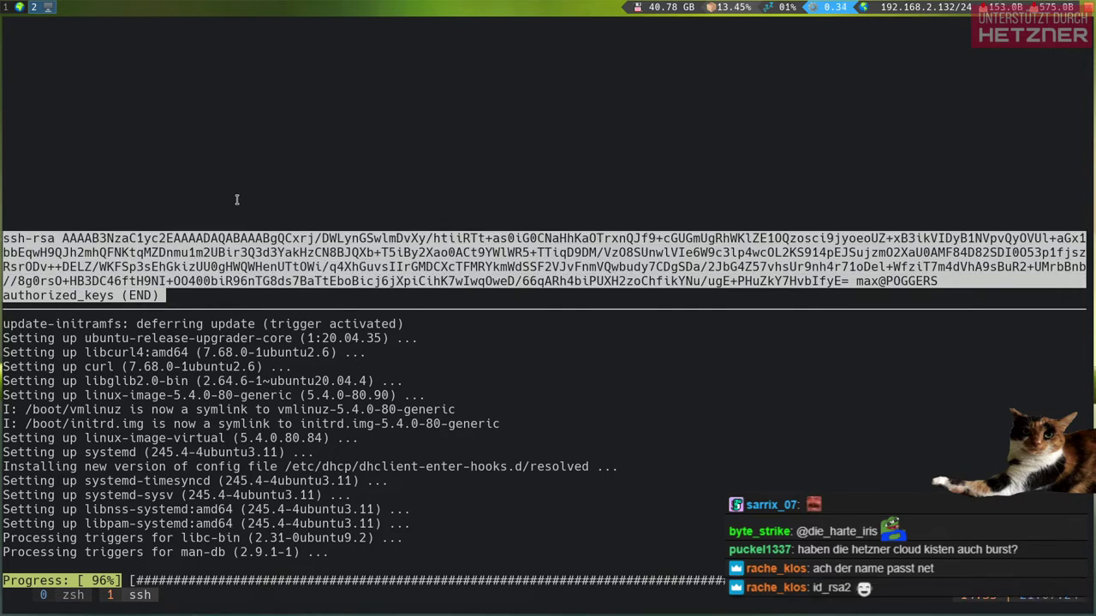
drag(238, 200, 238, 200)
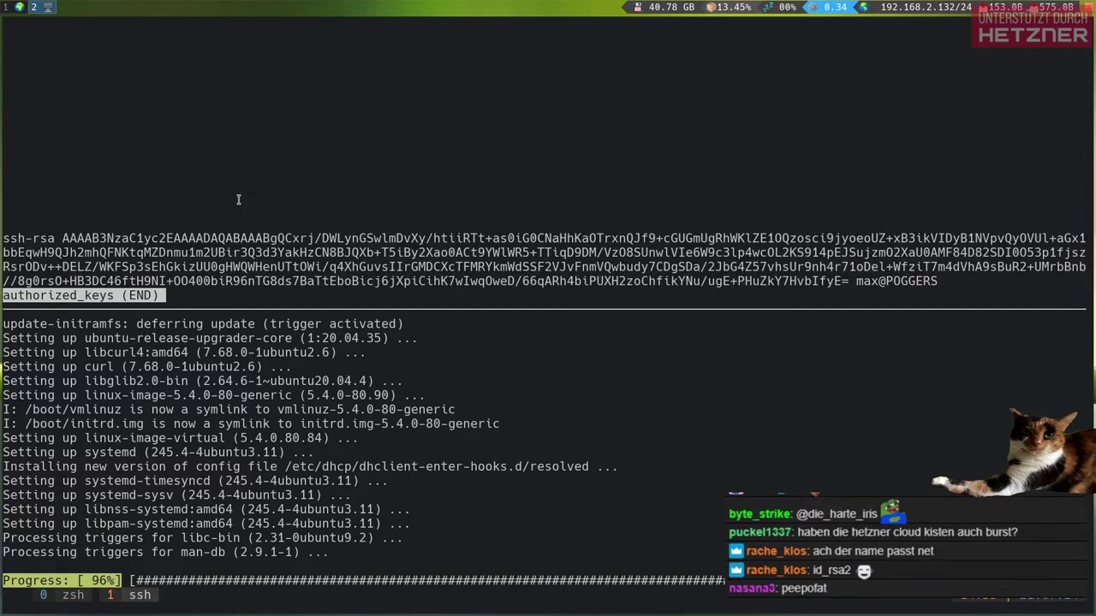
drag(939, 282, 8, 228)
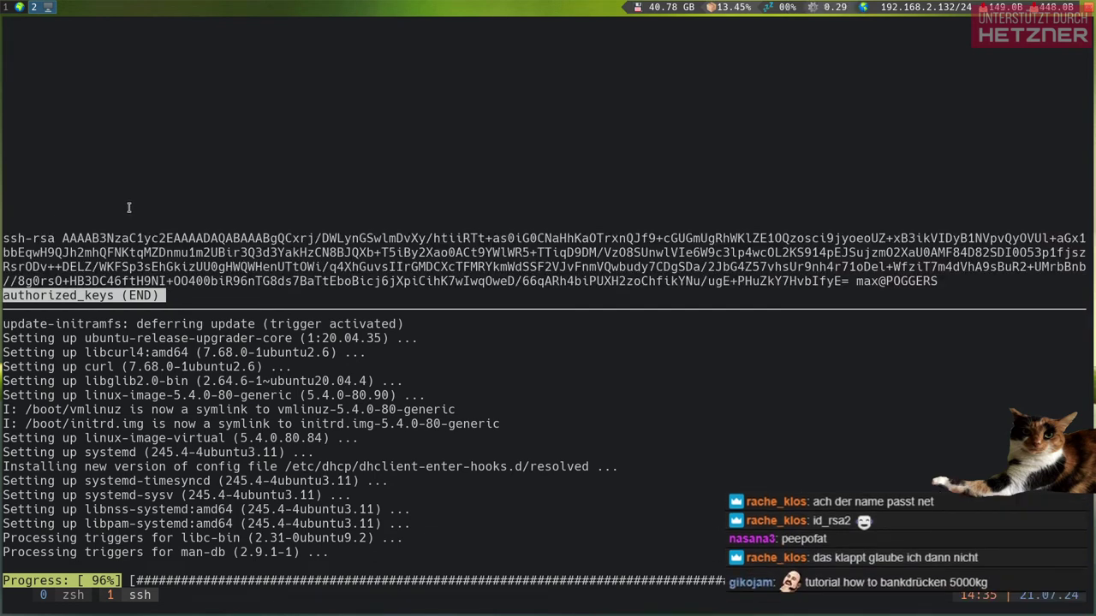
key(q)
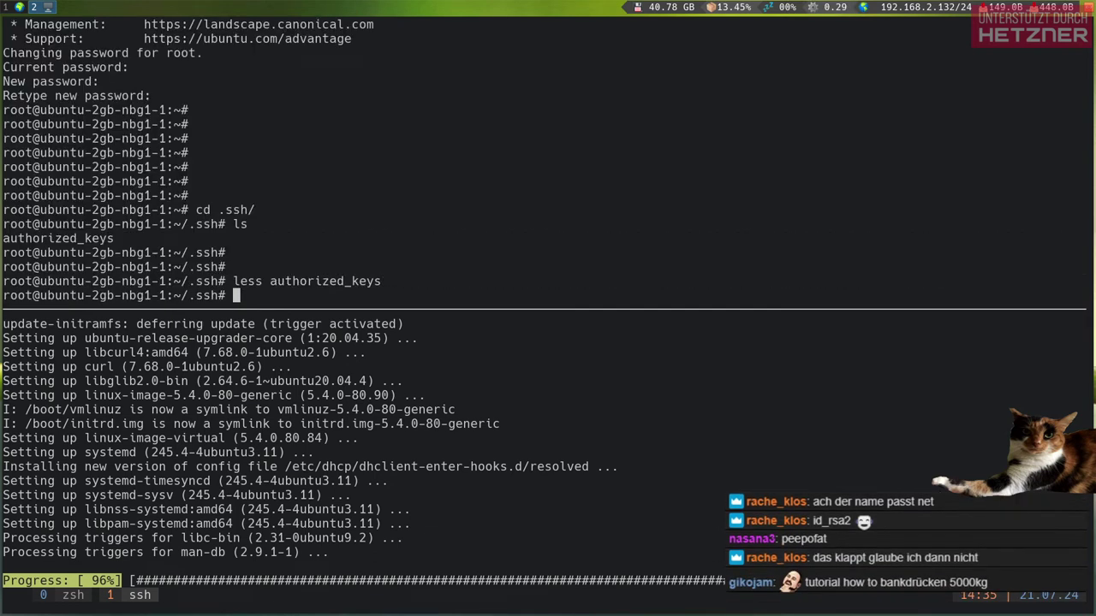
key(Return)
key(Return)
key(Return)
key(ctrl+b)
key(Down)
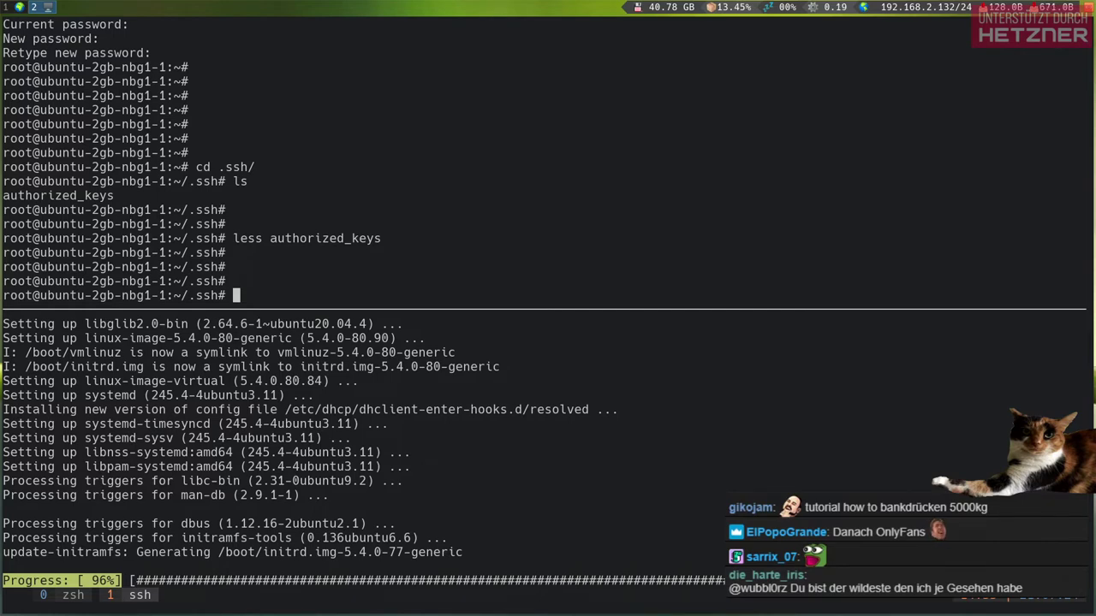
key(ctrl+c)
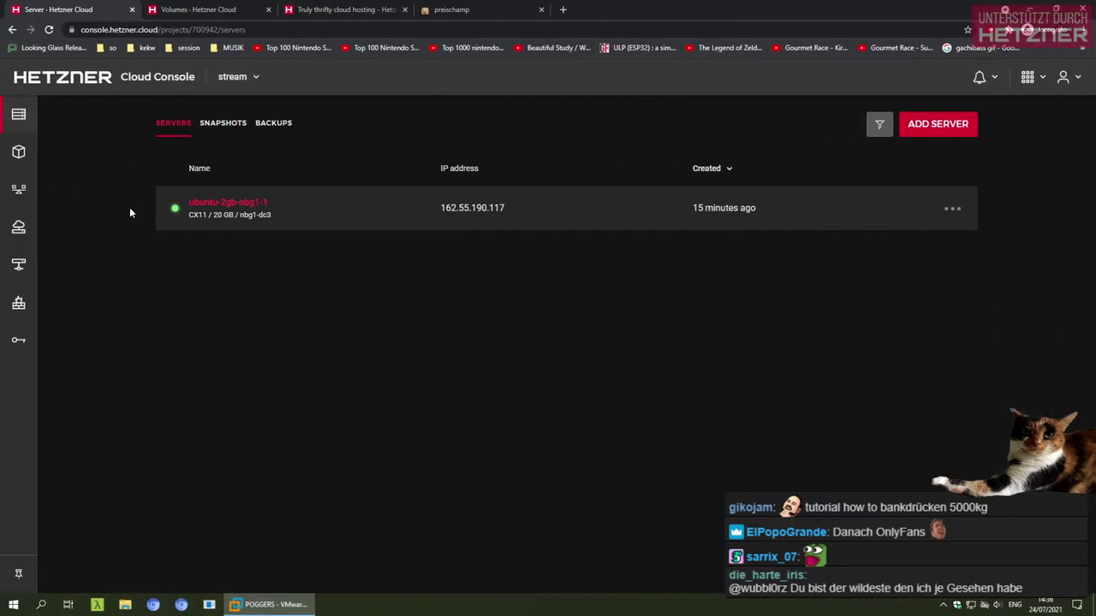
Switch to the Hetzner Cloud Console and delete the server ubuntu-2gb-nbg1-1, entering its name as confirmation
click(953, 210)
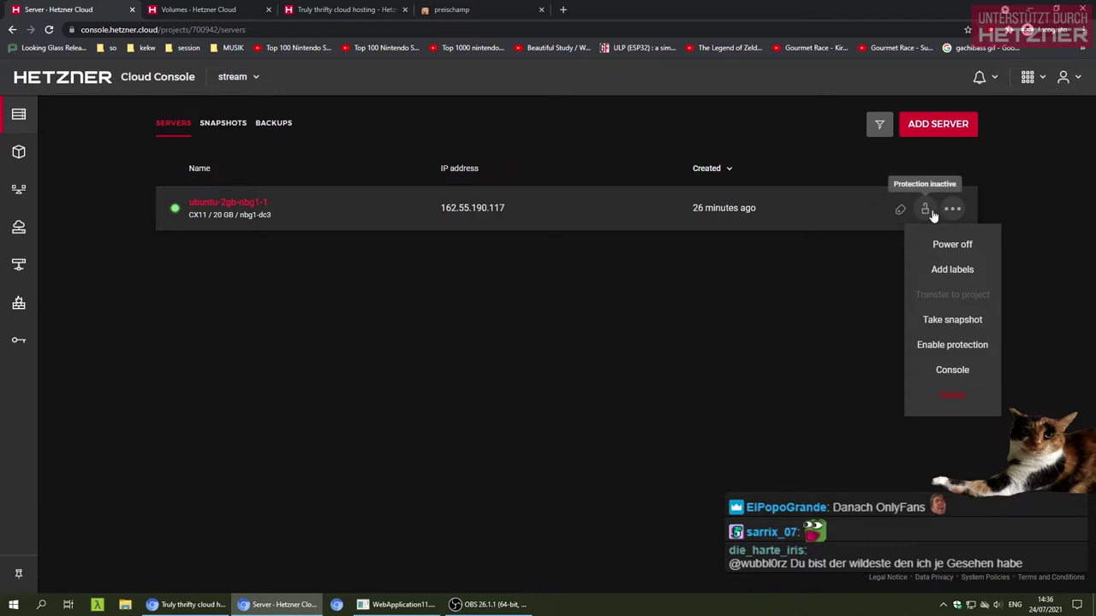
click(940, 397)
click(673, 337)
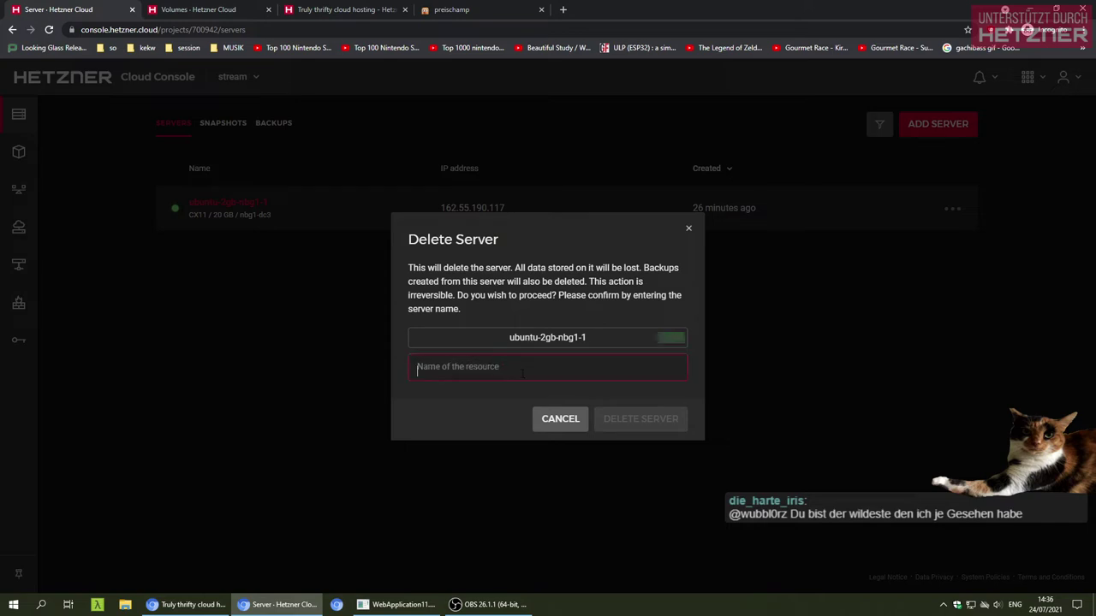
click(599, 370)
key(ctrl+v)
click(667, 426)
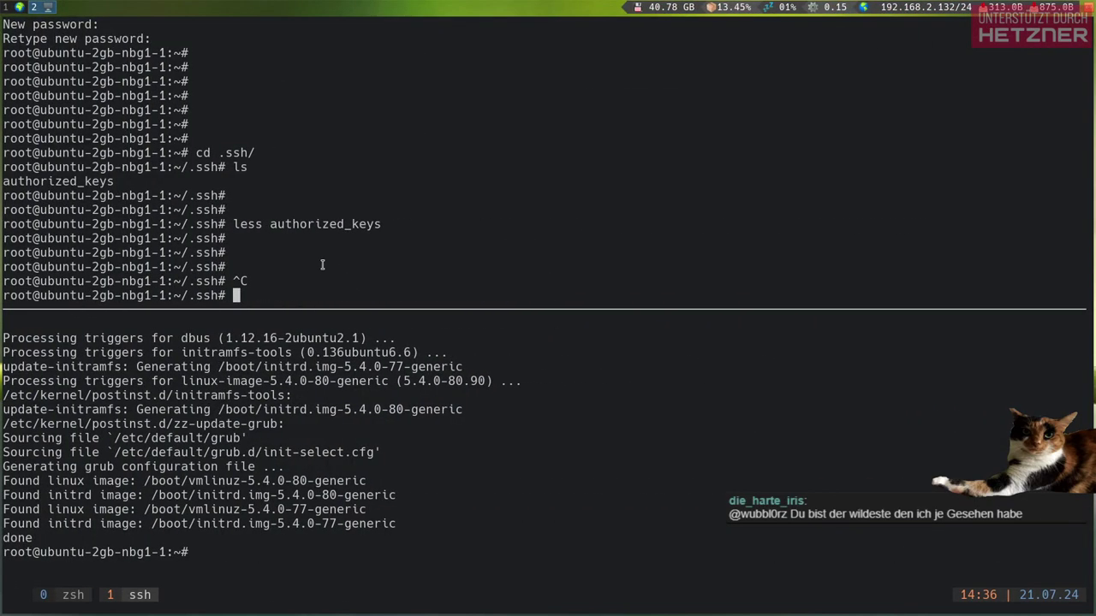
Back in the Linux terminal, close the extra tmux pane and the tmux window holding the SSH session
key(ctrl+b)
key(x)
key(y)
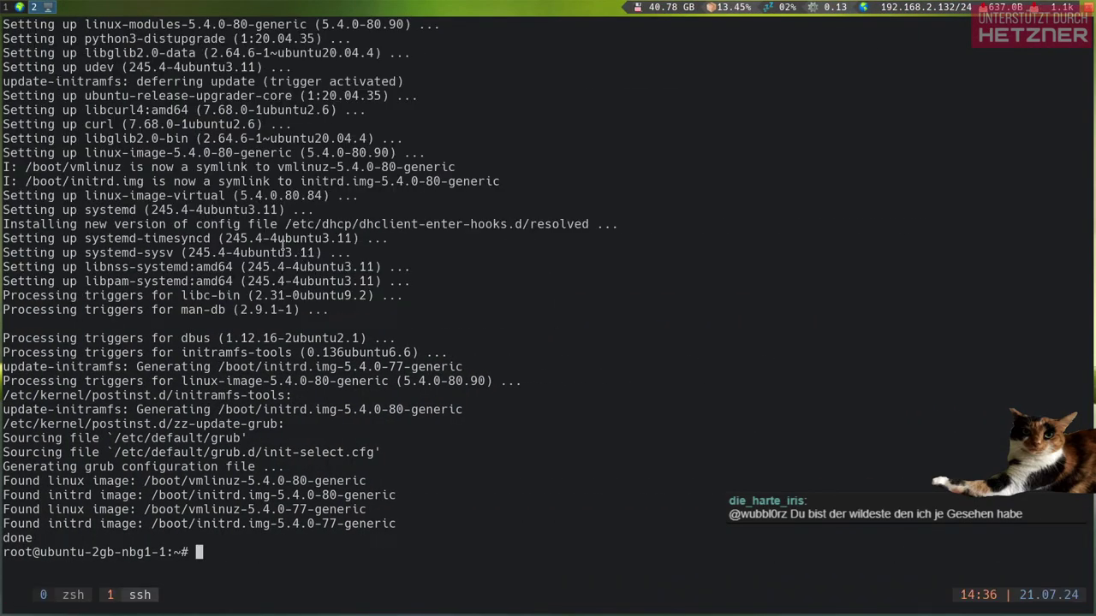
key(ctrl+b)
key(ampersand)
key(y)
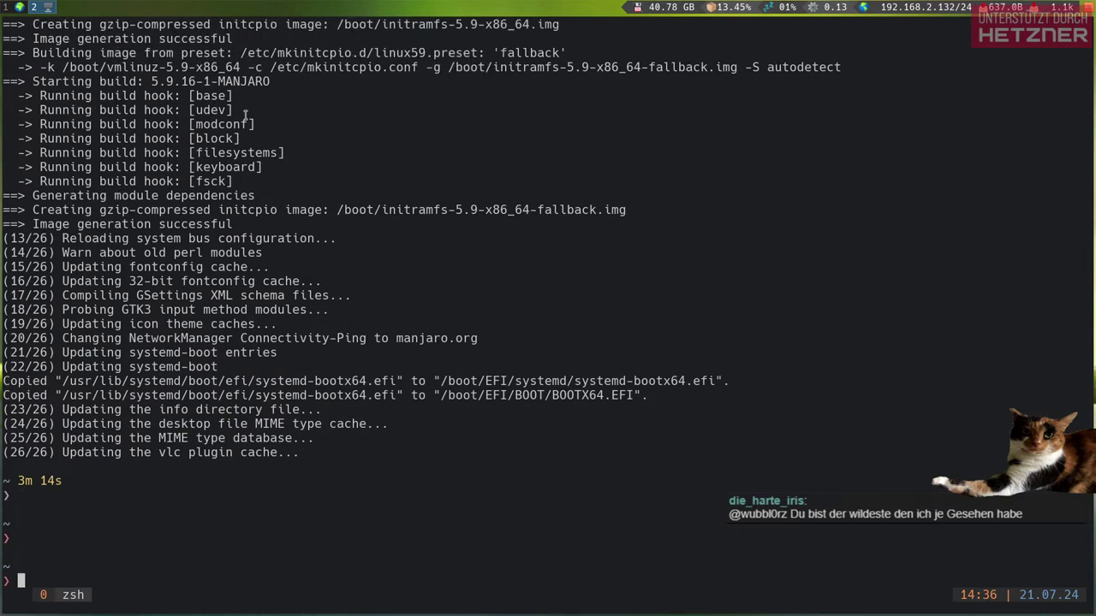
Switch to the running Windows 10 x64 virtual machine, launch Windows Terminal, and enlarge its window
click(674, 9)
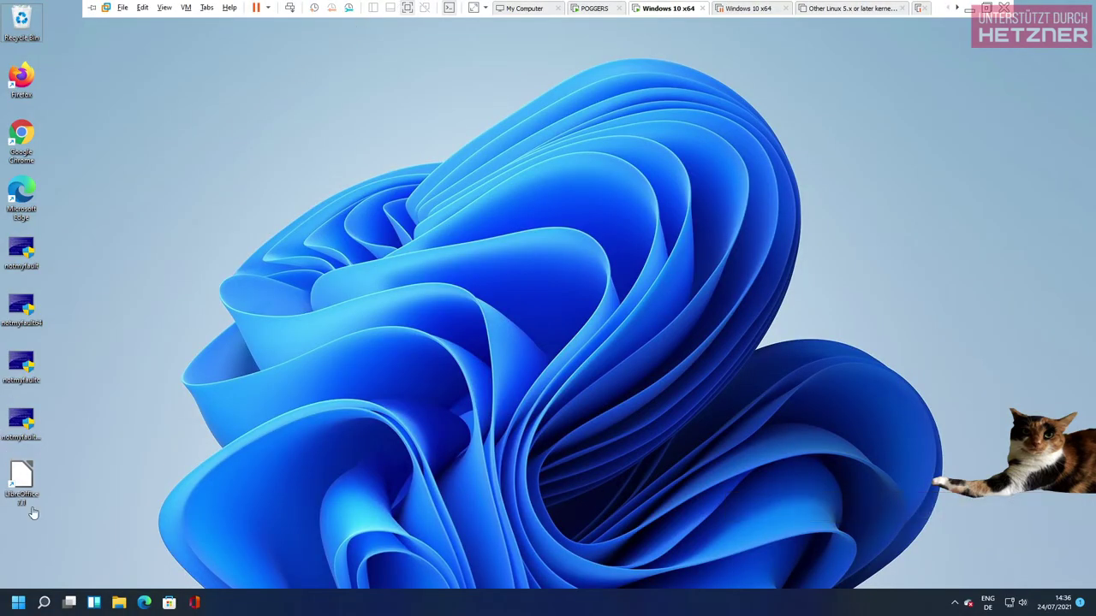
click(19, 604)
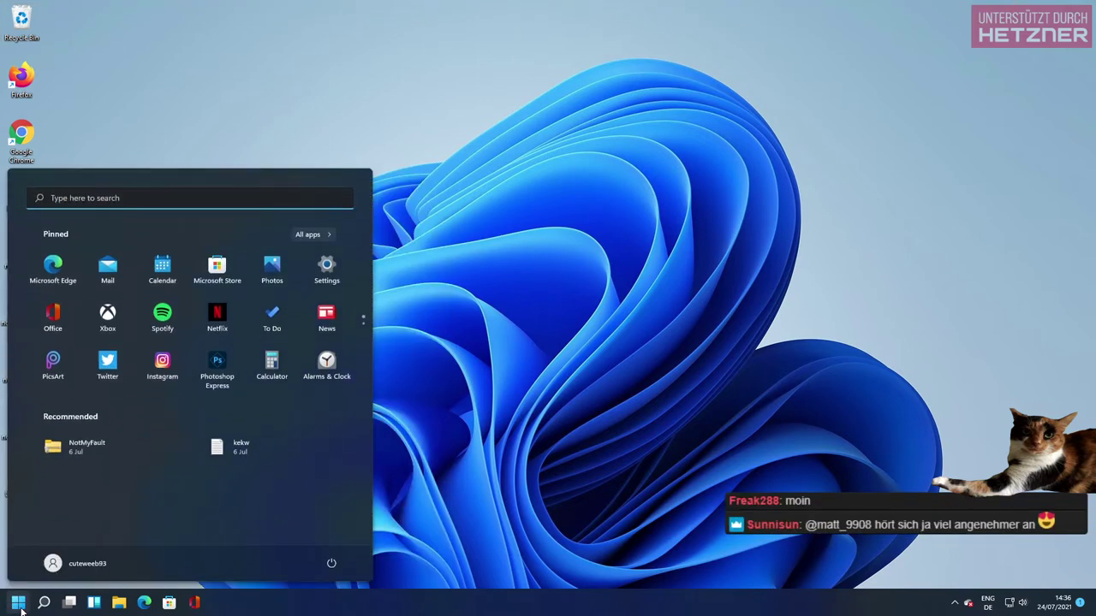
text(termi)
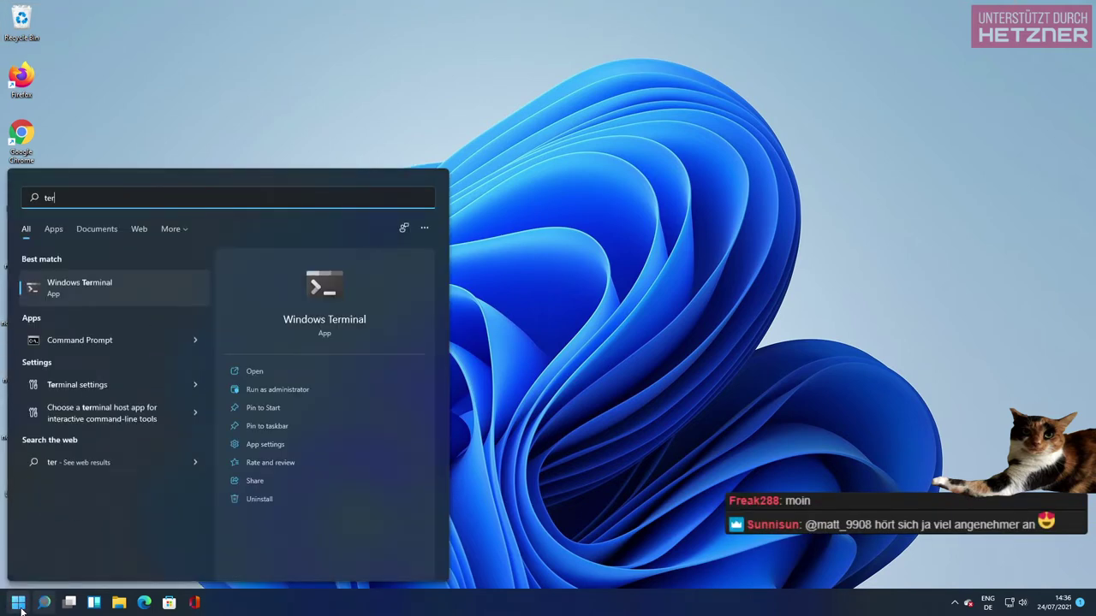
key(Return)
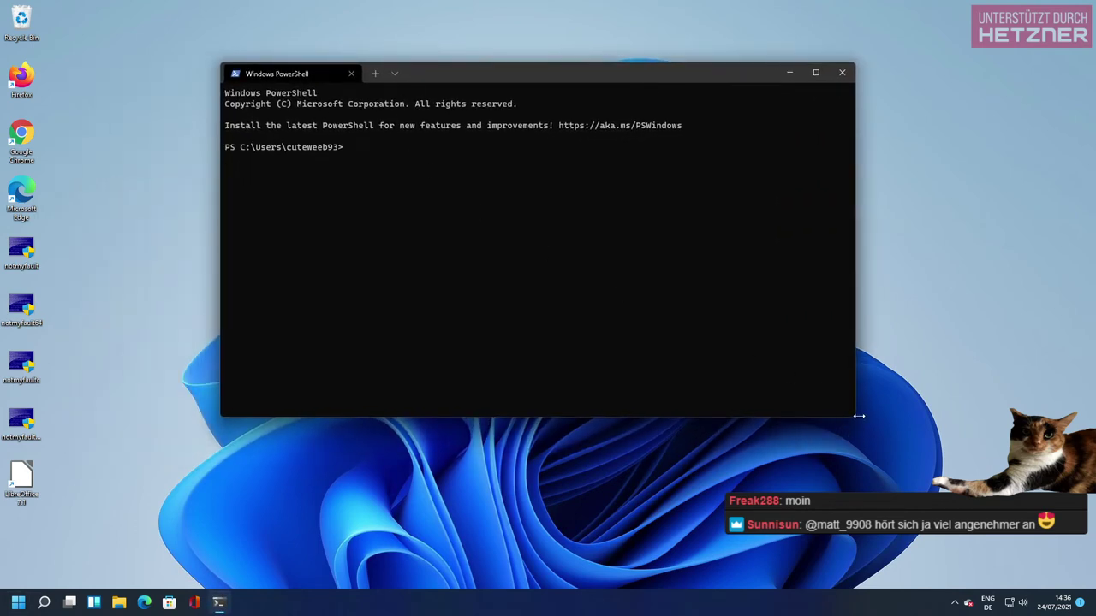
drag(855, 418, 947, 504)
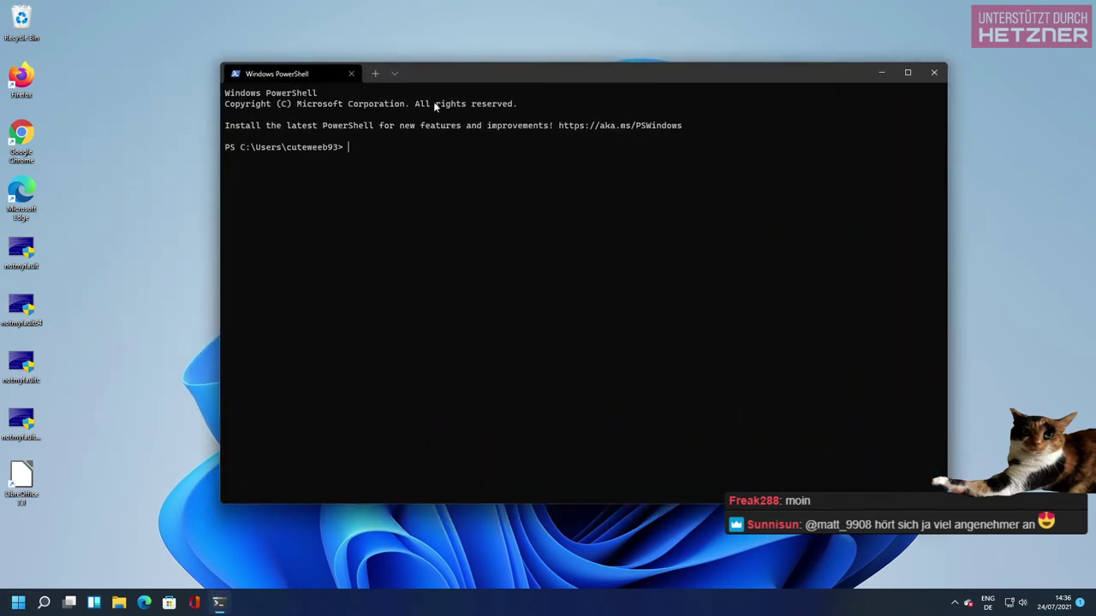
Open an Ubuntu session alongside PowerShell, increase its font size, and reposition the terminal window
click(395, 75)
click(418, 150)
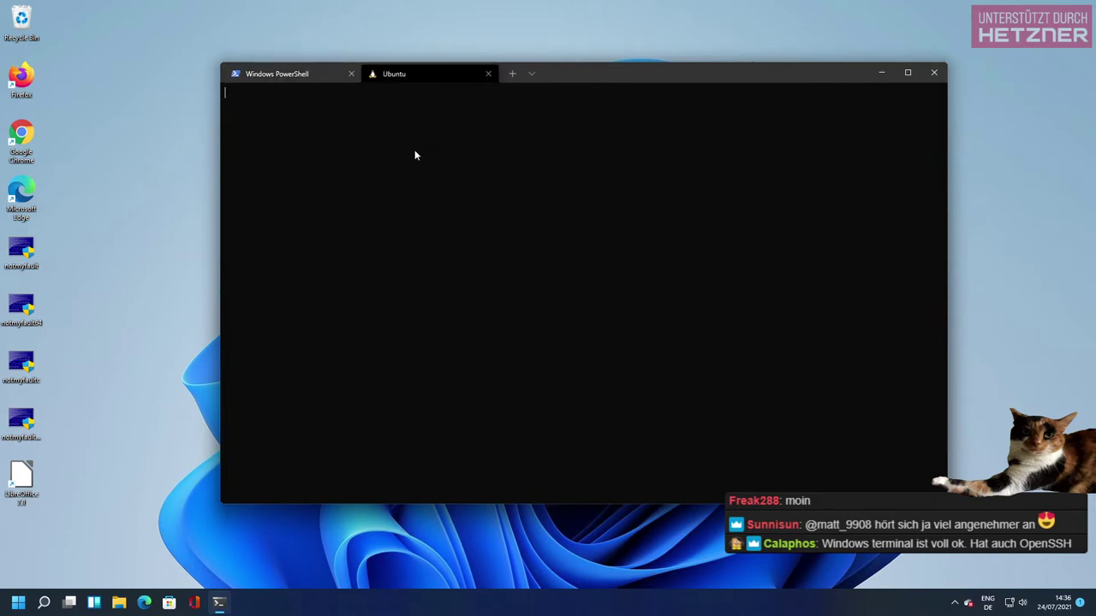
click(295, 74)
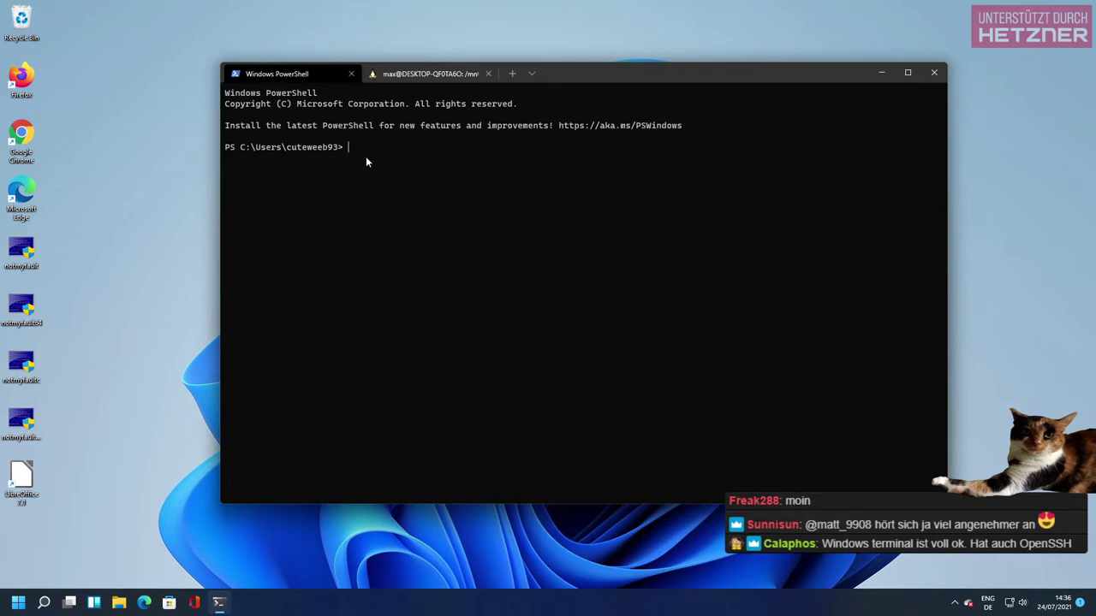
click(412, 75)
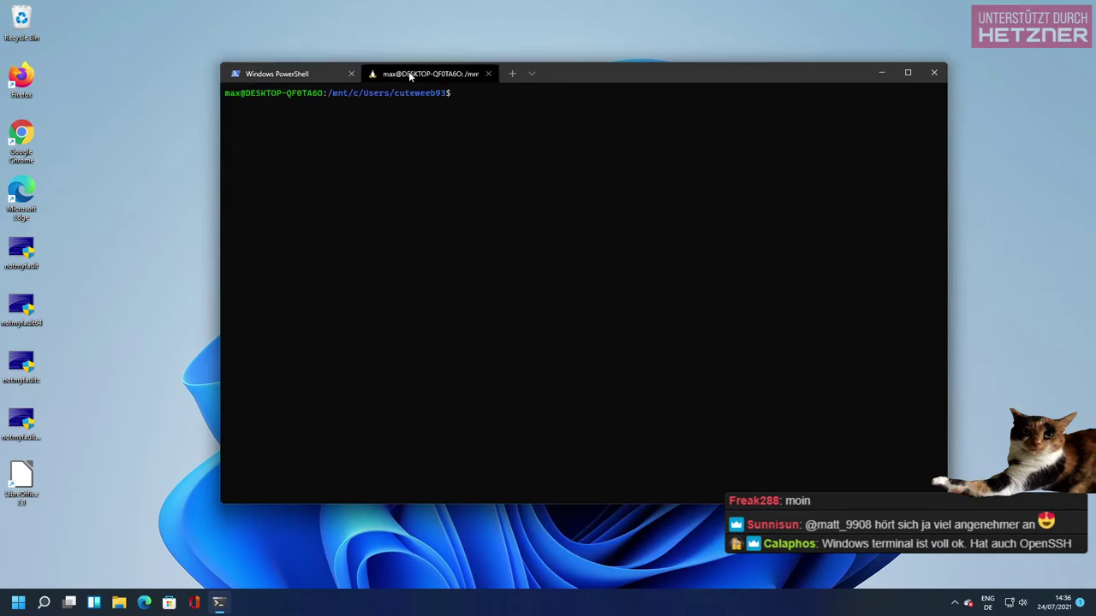
key(ctrl+plus)
key(ctrl+plus)
key(ctrl+plus)
drag(758, 80, 653, 69)
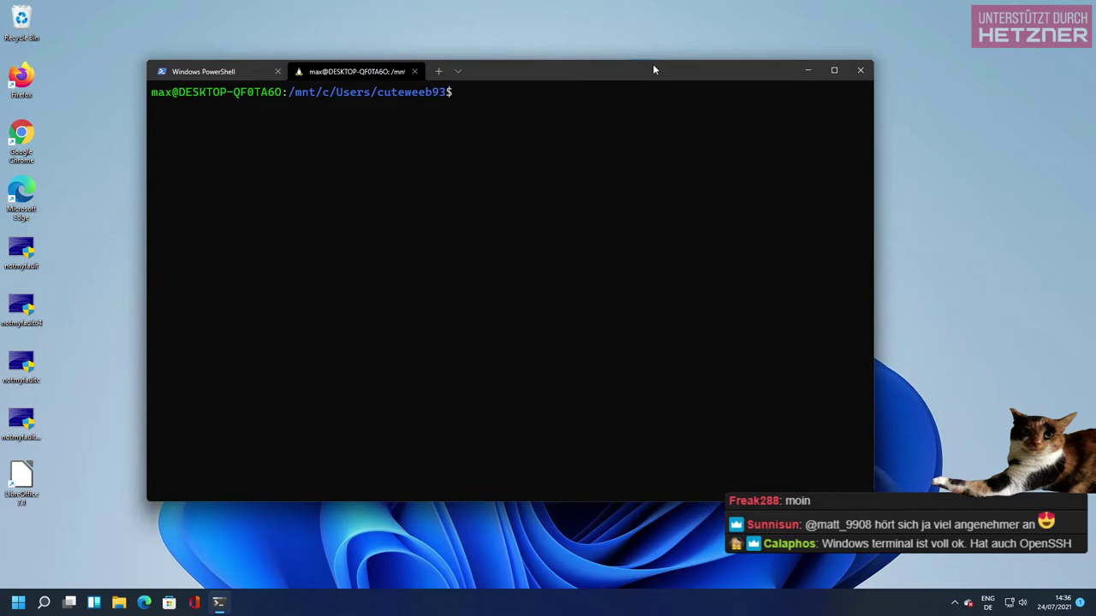
Launch Google Chrome, search for putty, and go through putty.org to the latest release's download page
double_click(23, 135)
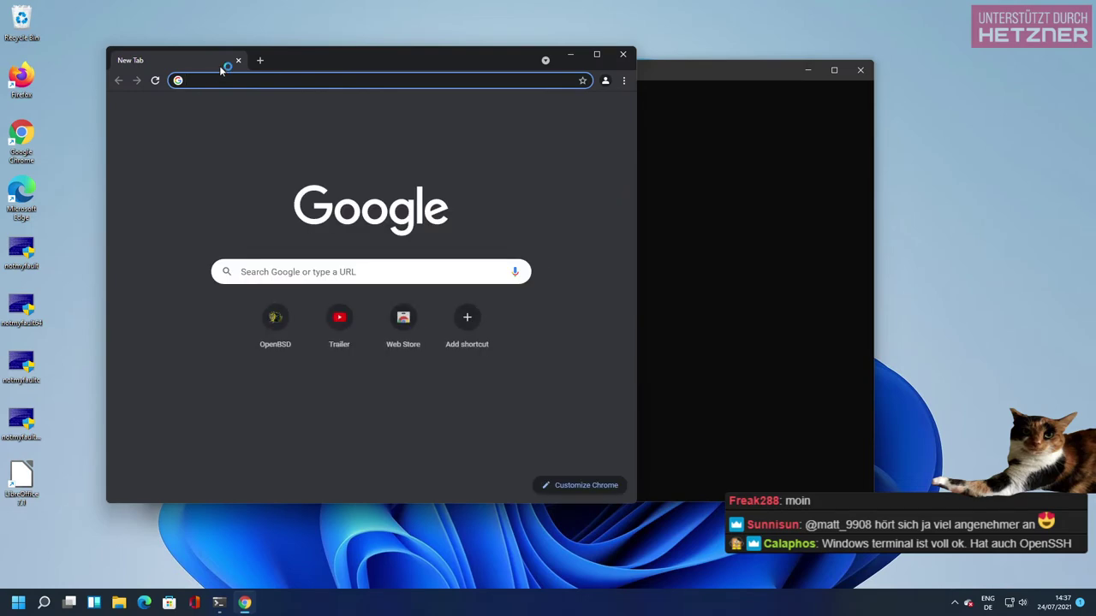
text(putty)
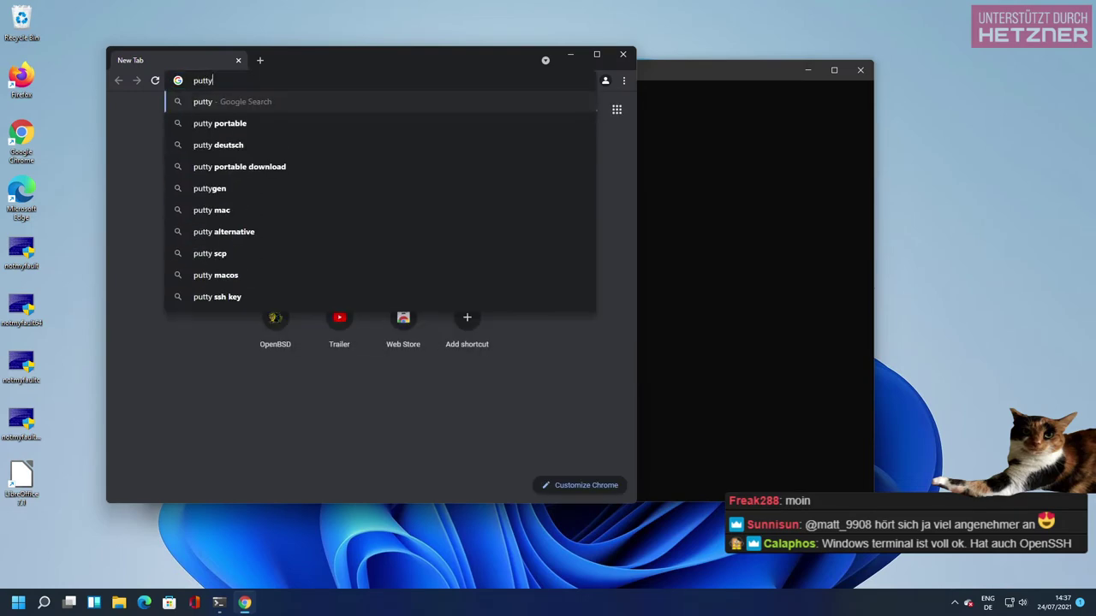
key(Return)
click(304, 220)
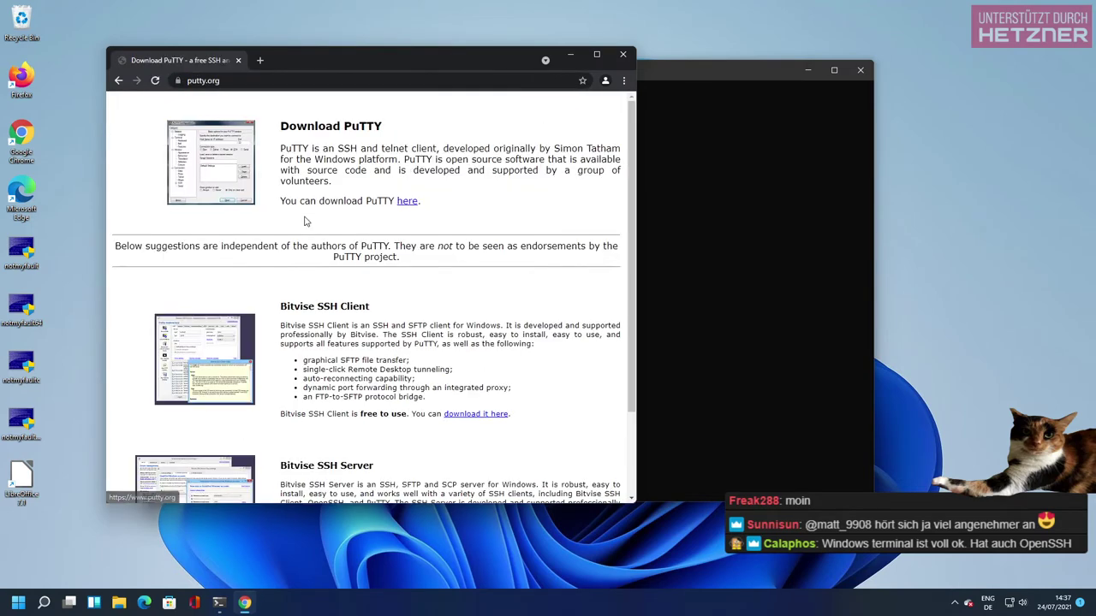
click(407, 201)
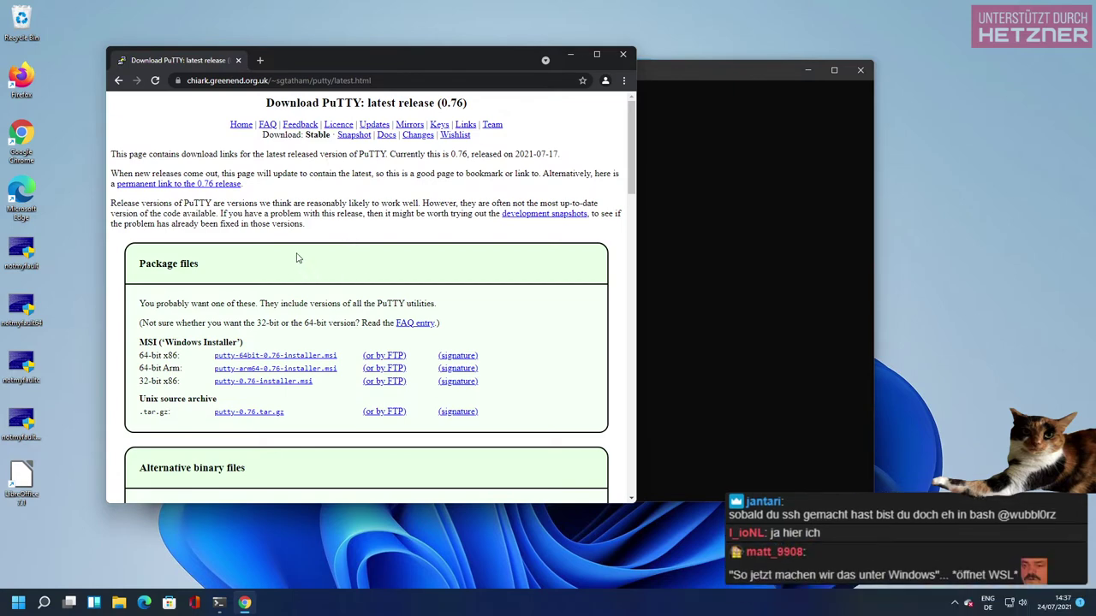
Download the standalone 64-bit x86 putty.exe and access the downloaded file from the browser
scroll(301, 264, down, 4)
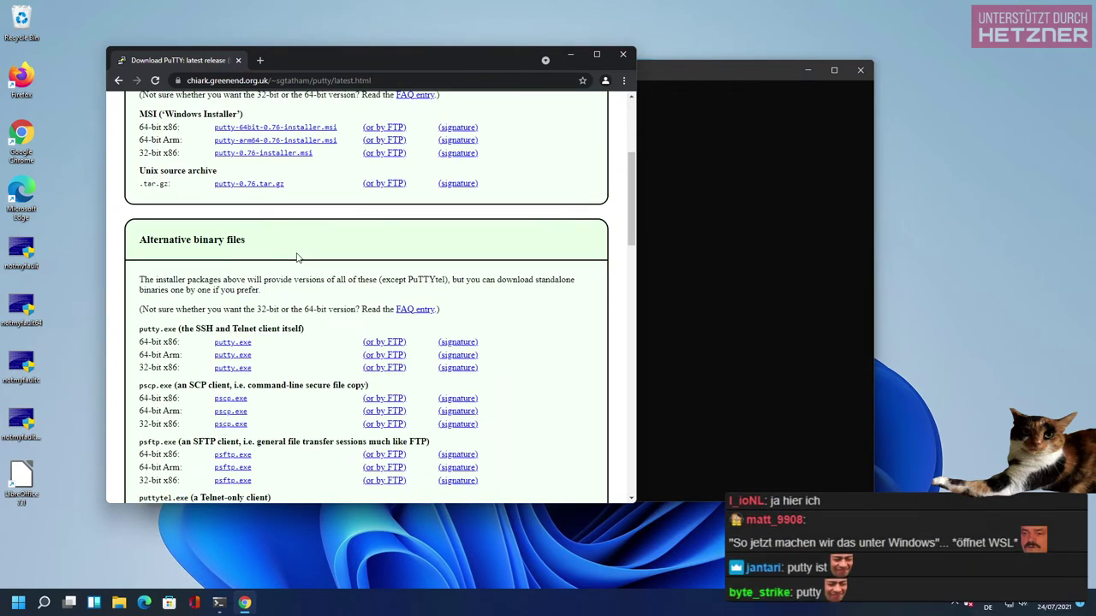
click(239, 343)
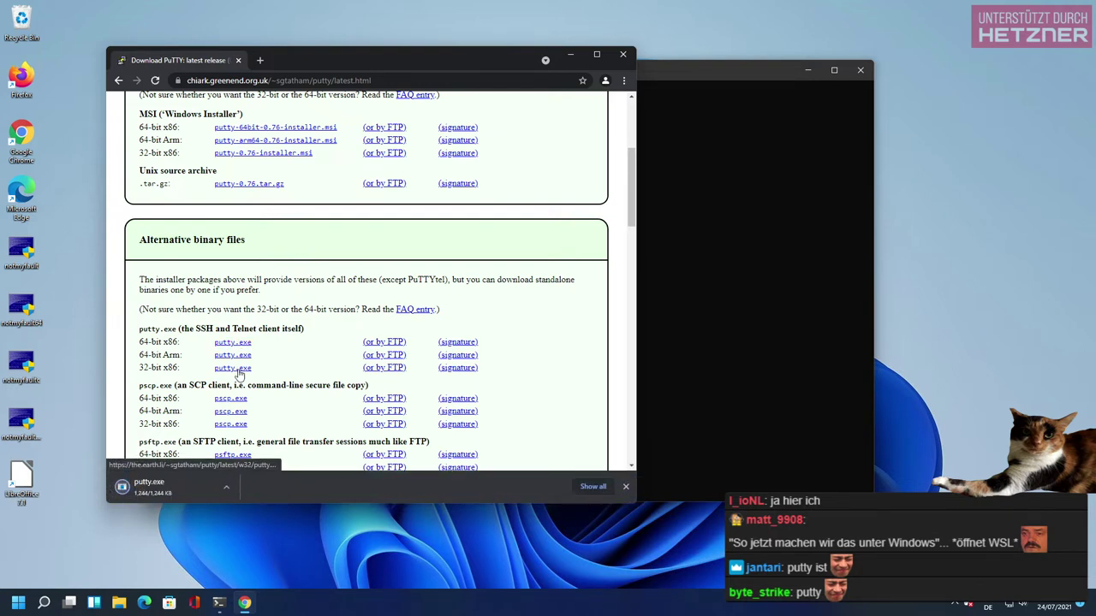
right_click(166, 483)
click(199, 541)
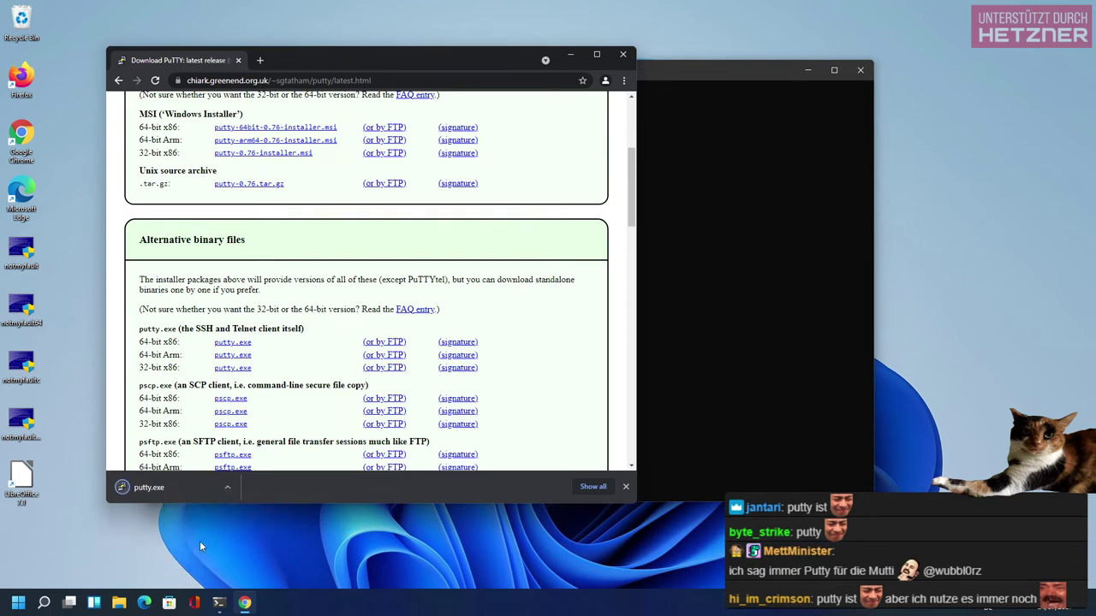
Close the browser, launch putty from the Downloads folder, and reposition the PuTTY Configuration window
drag(308, 62, 257, 71)
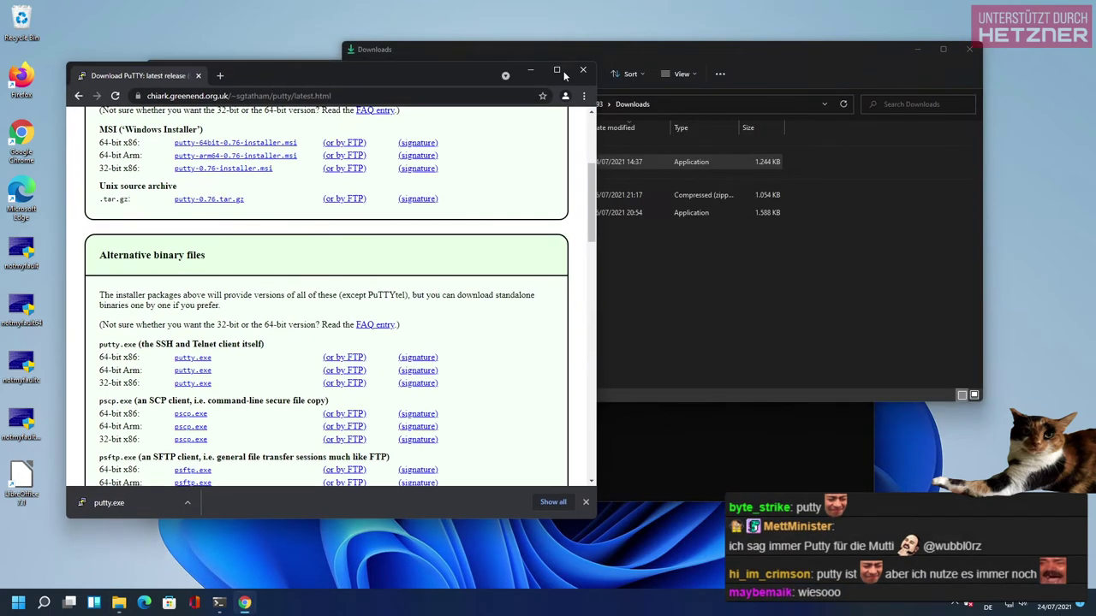
click(580, 72)
drag(454, 51, 516, 64)
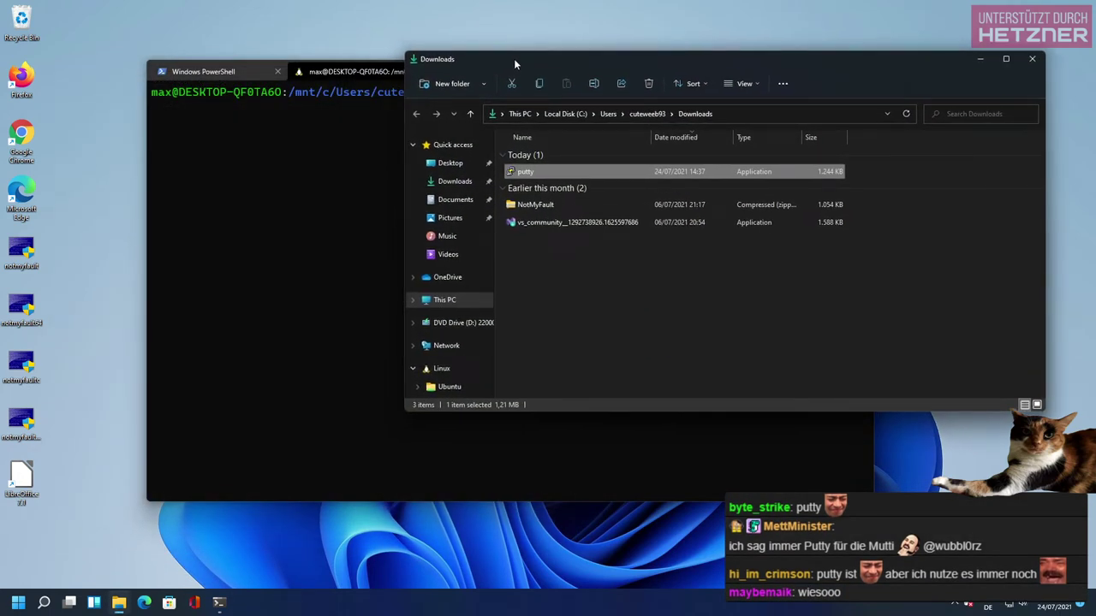
double_click(524, 172)
drag(480, 195, 648, 167)
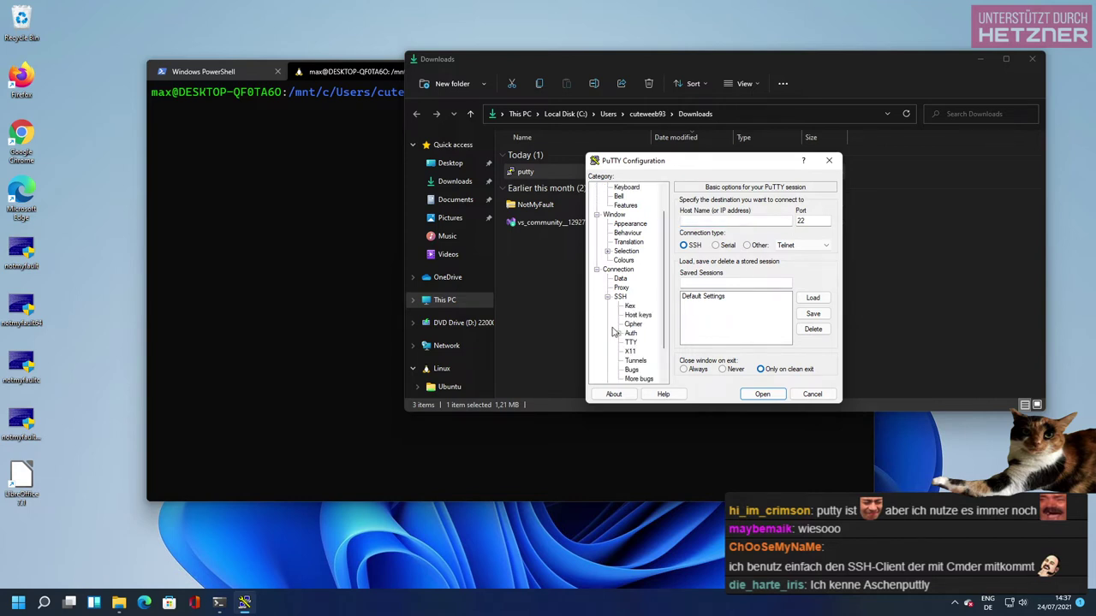
Review PuTTY's session options and category tree with the SSH category collapsed, and close the configuration without connecting
click(607, 297)
click(710, 324)
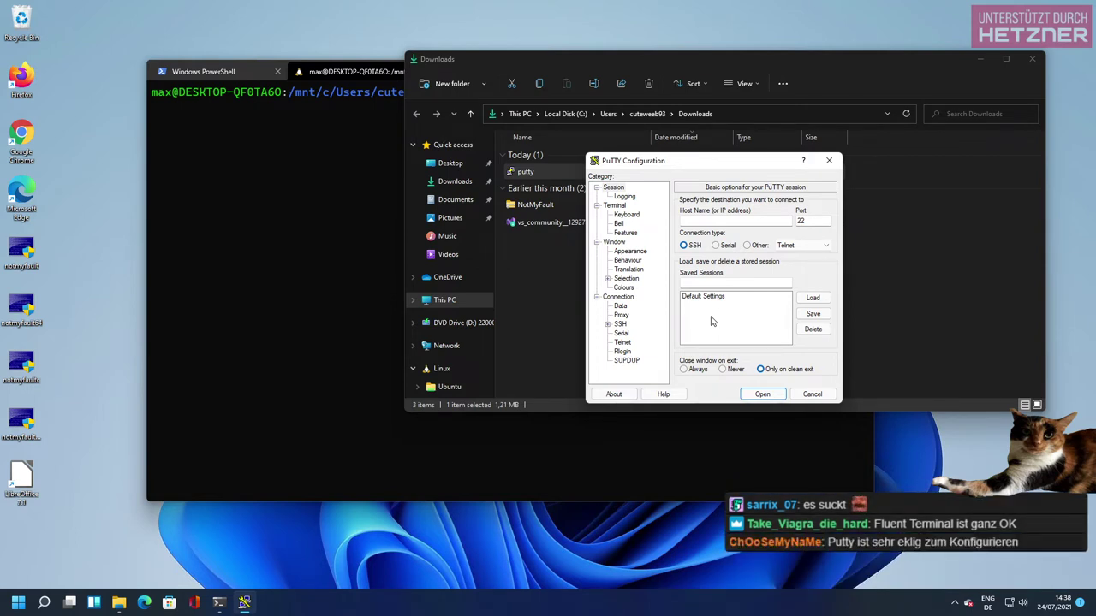
drag(617, 161, 548, 147)
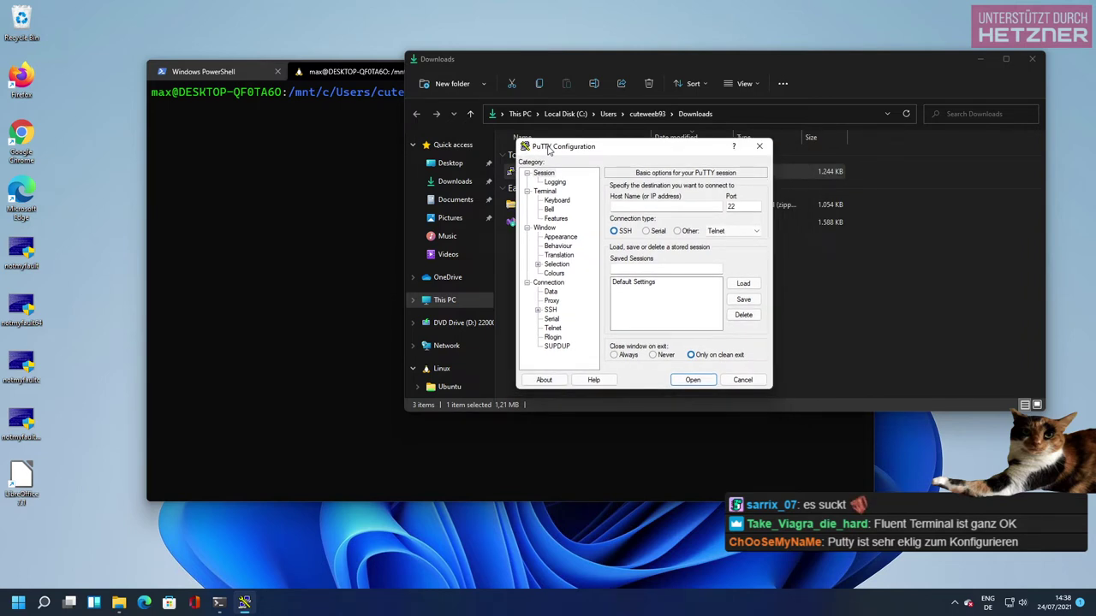
drag(549, 150, 548, 149)
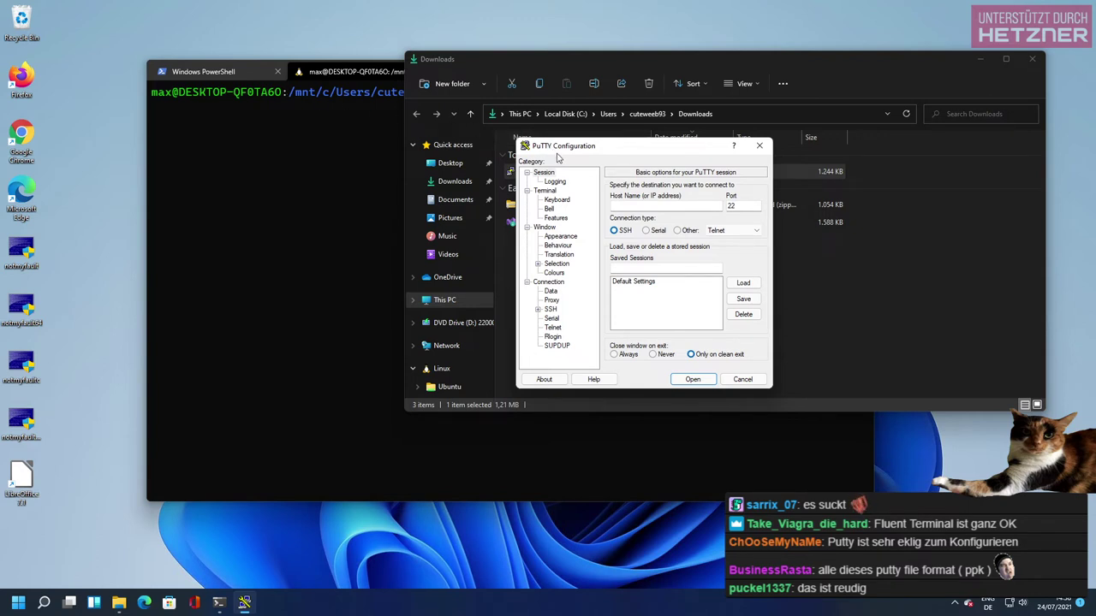
click(744, 379)
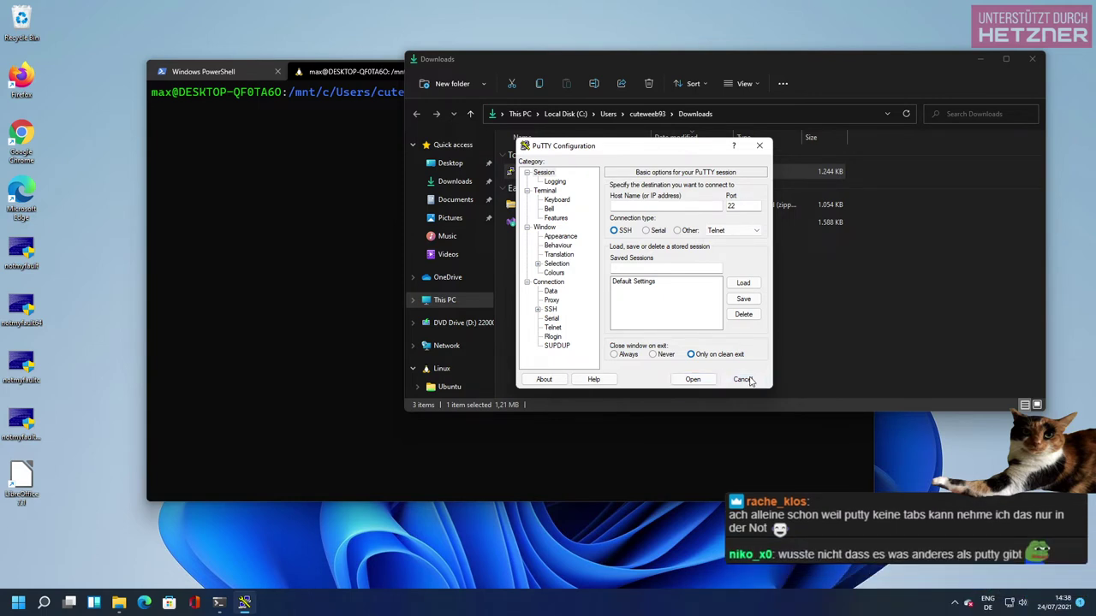
click(542, 311)
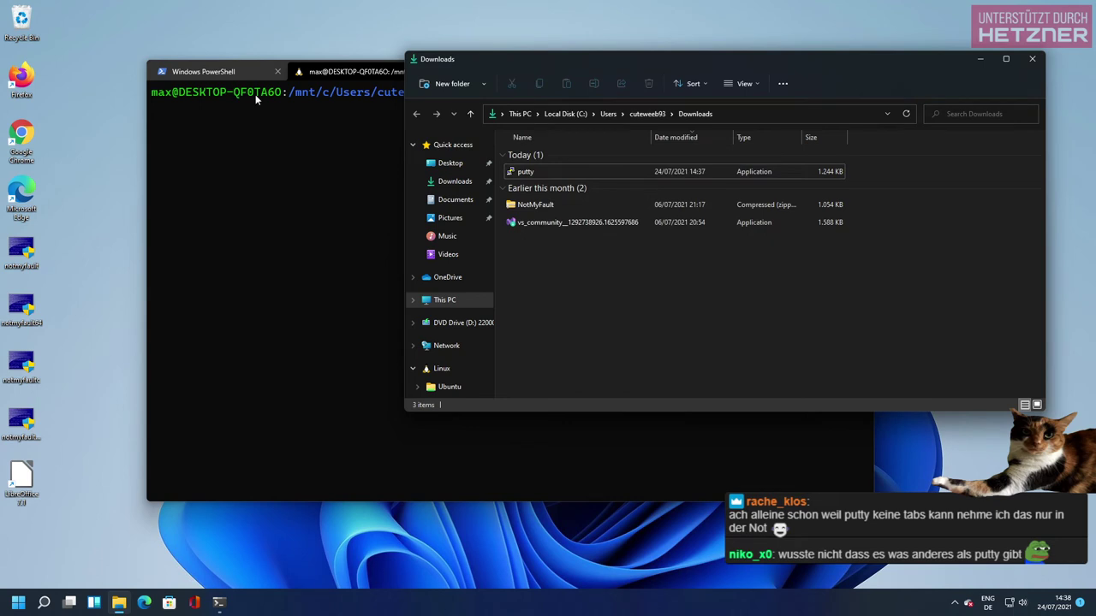
Bring the Ubuntu terminal session to the front and reposition its window over the Downloads folder
click(276, 162)
drag(527, 72, 511, 92)
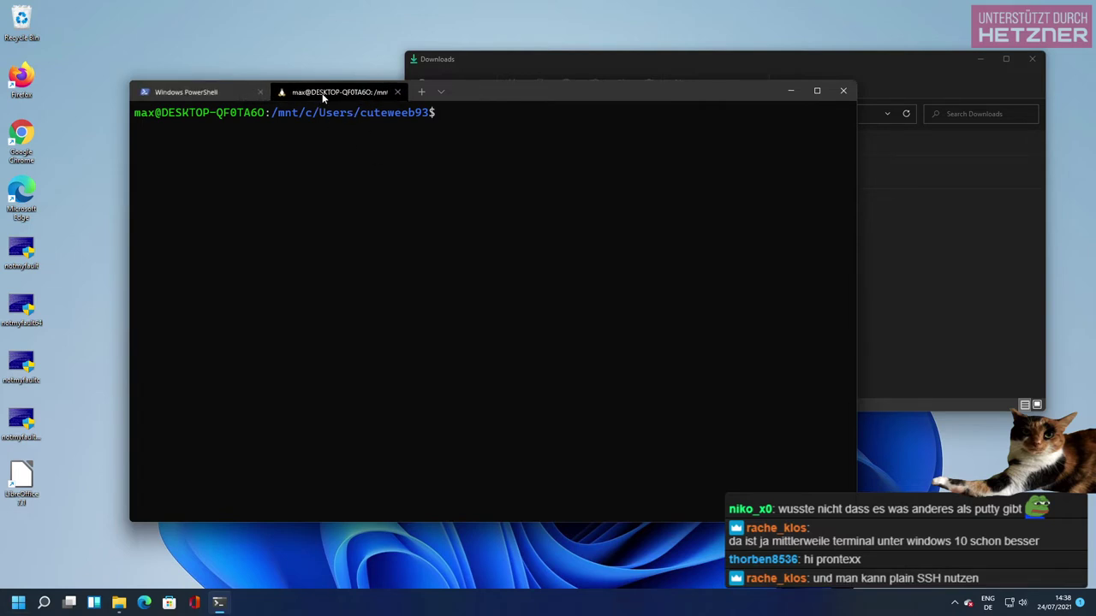
double_click(378, 115)
click(363, 139)
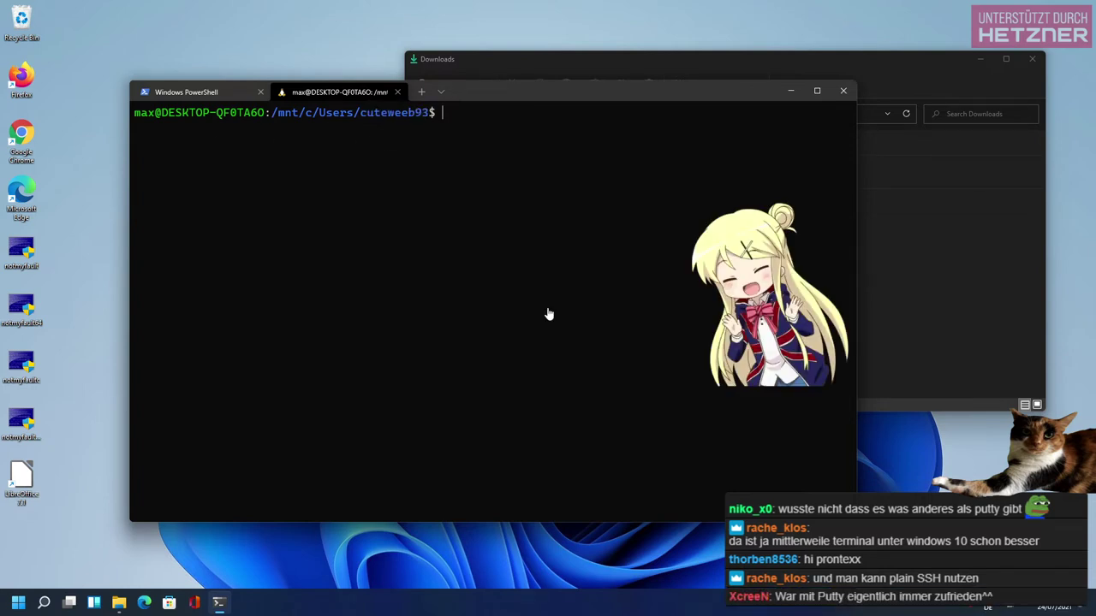
drag(497, 93, 487, 109)
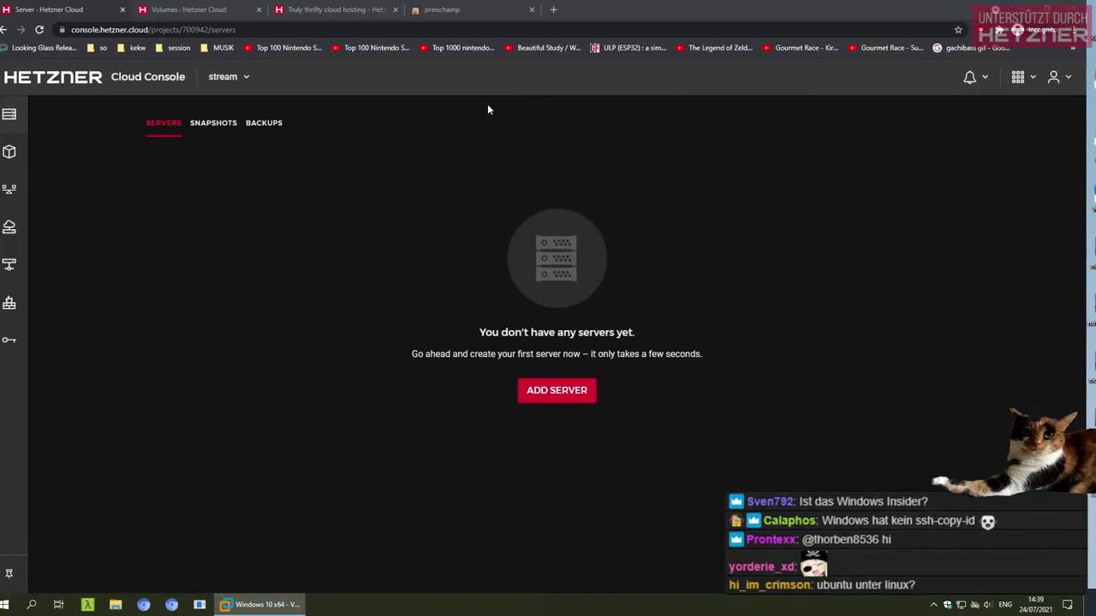
Switch to the host's Chromium browser, show the Twitch stream chat, and highlight the message "ubuntu unter linux?"
click(192, 602)
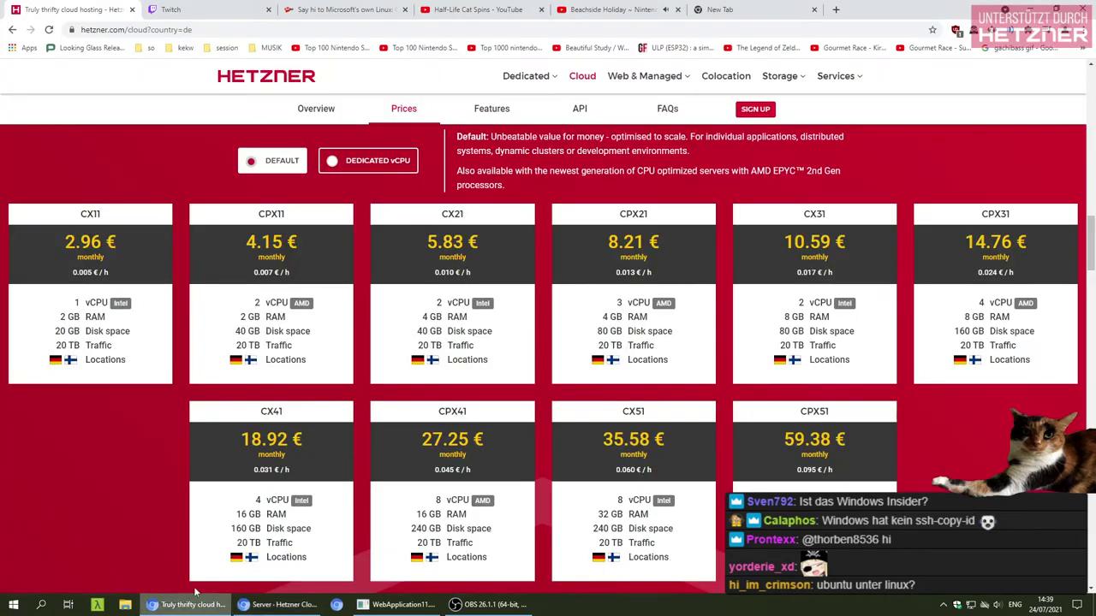
click(171, 9)
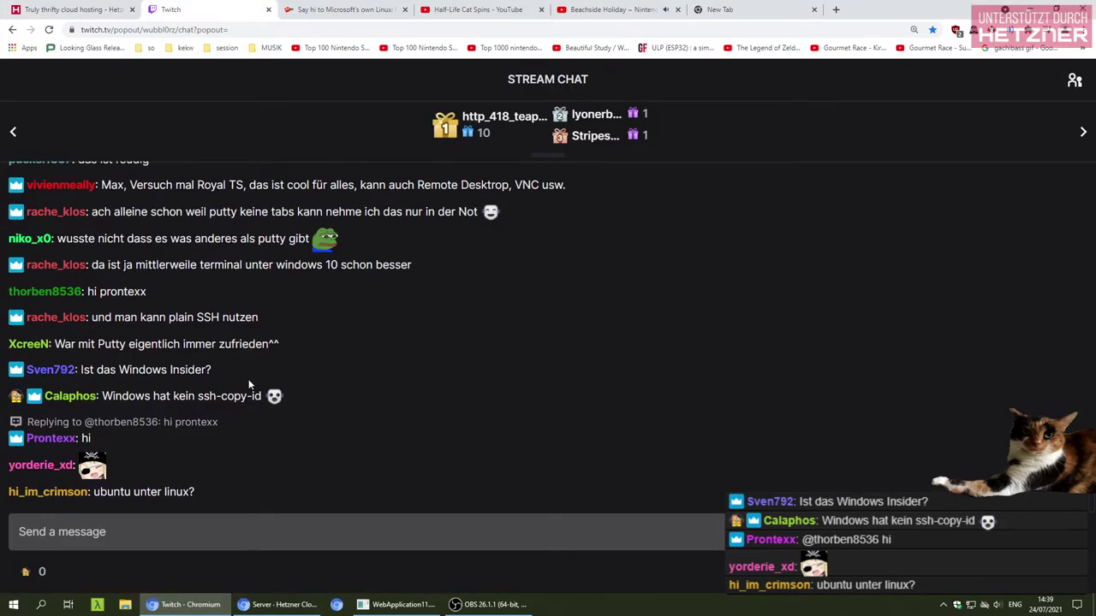
drag(195, 465, 8, 465)
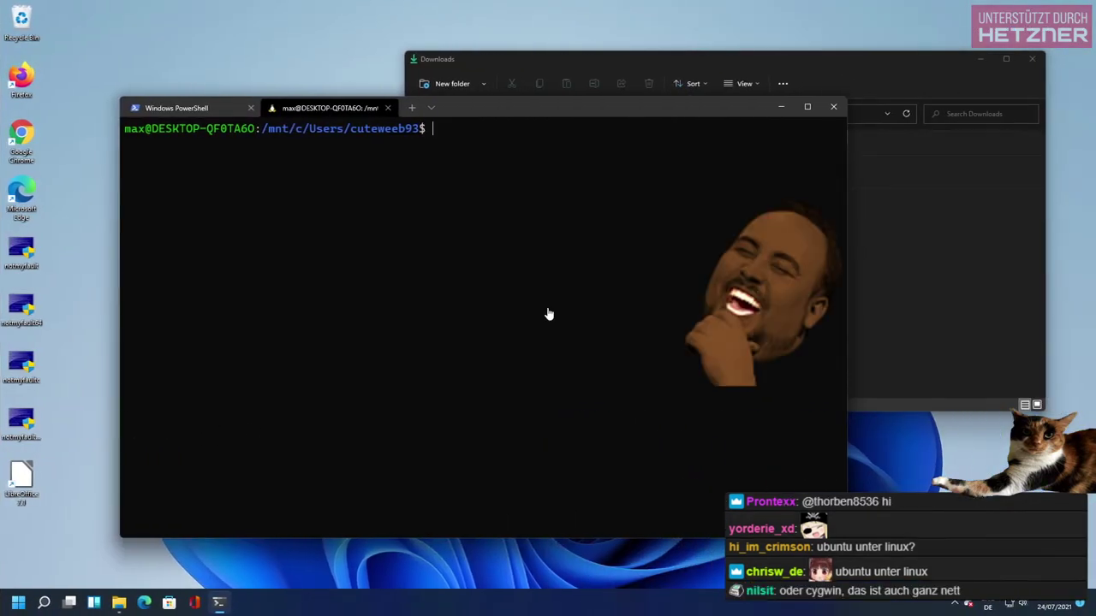
Return to the Windows virtual machine and reposition the terminal window on its desktop
mouse_move(476, 101)
mouse_down()
mouse_move(495, 120)
mouse_move(478, 114)
mouse_up()
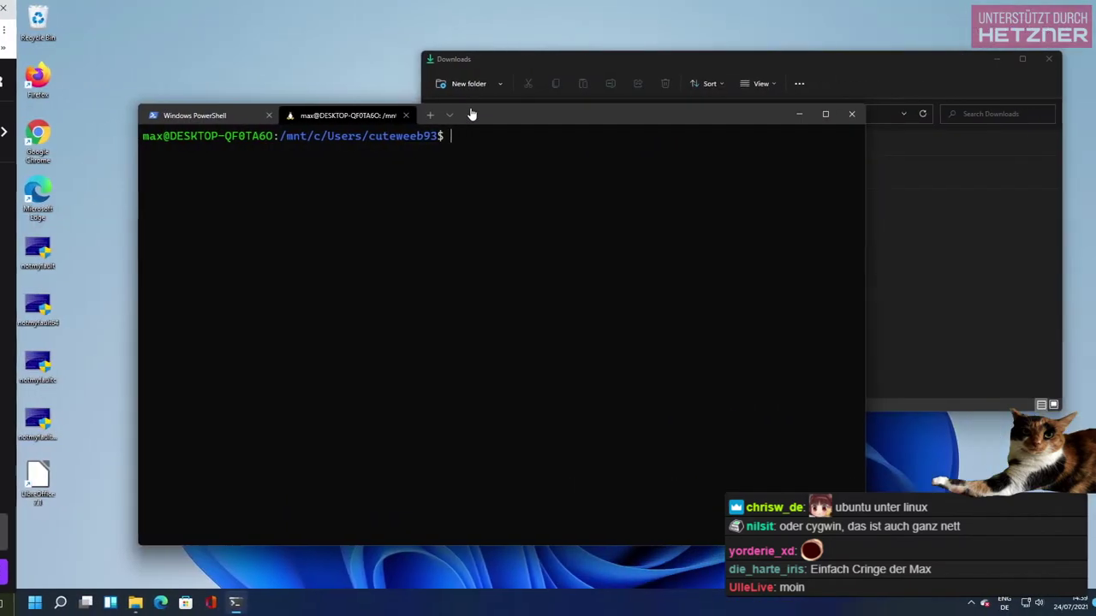
drag(471, 107, 496, 112)
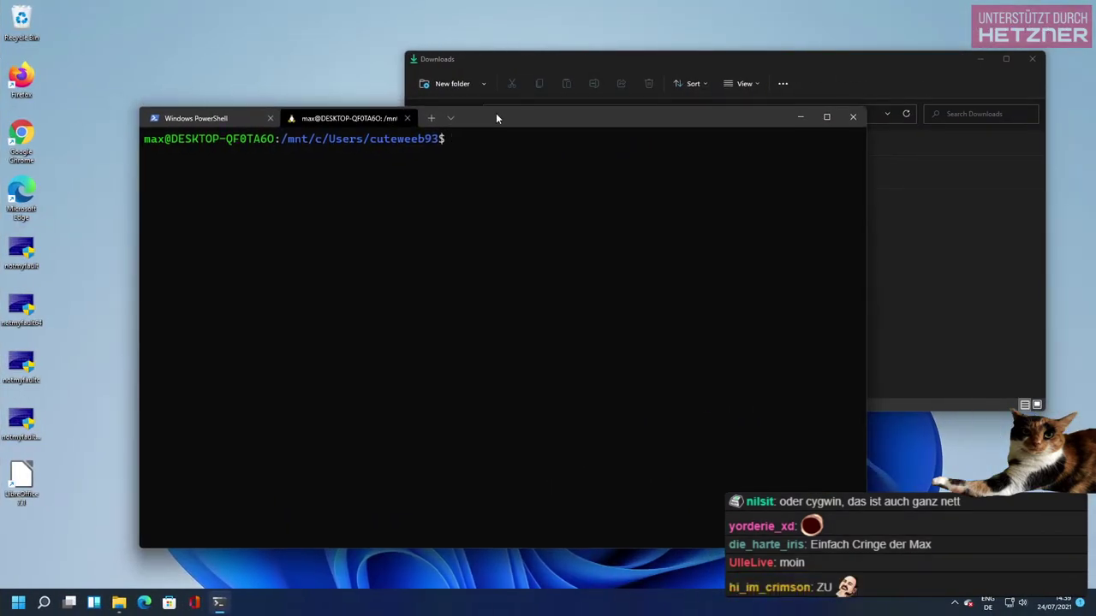
drag(496, 114, 529, 92)
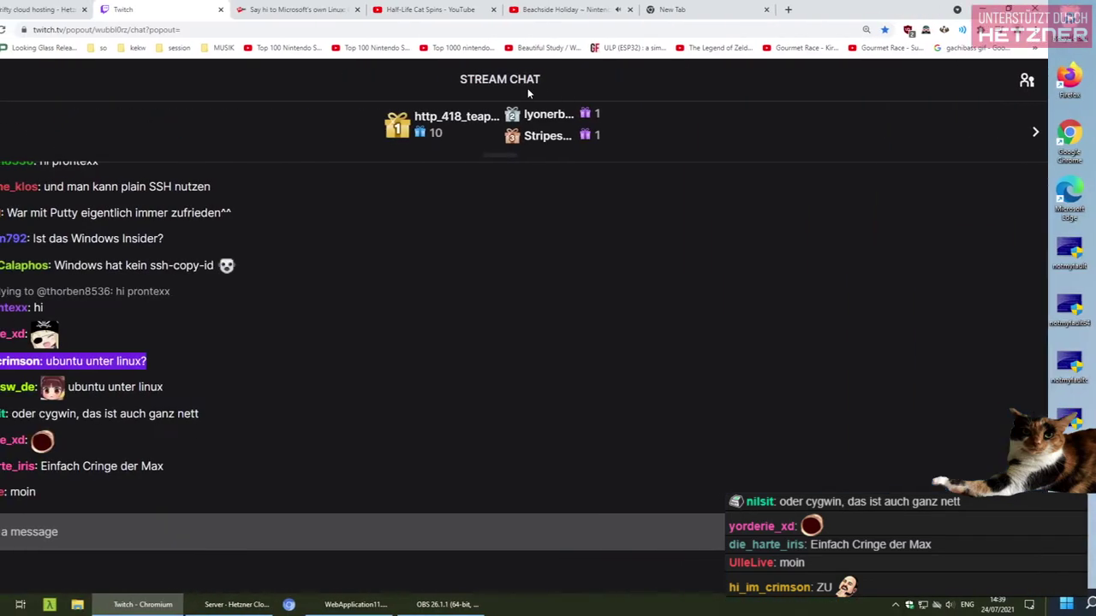
Go back through the Twitch stream chat, highlighting the message about ssh-copy-id and examining earlier comments on Windows SSH clients
scroll(244, 315, up, 1)
click(171, 297)
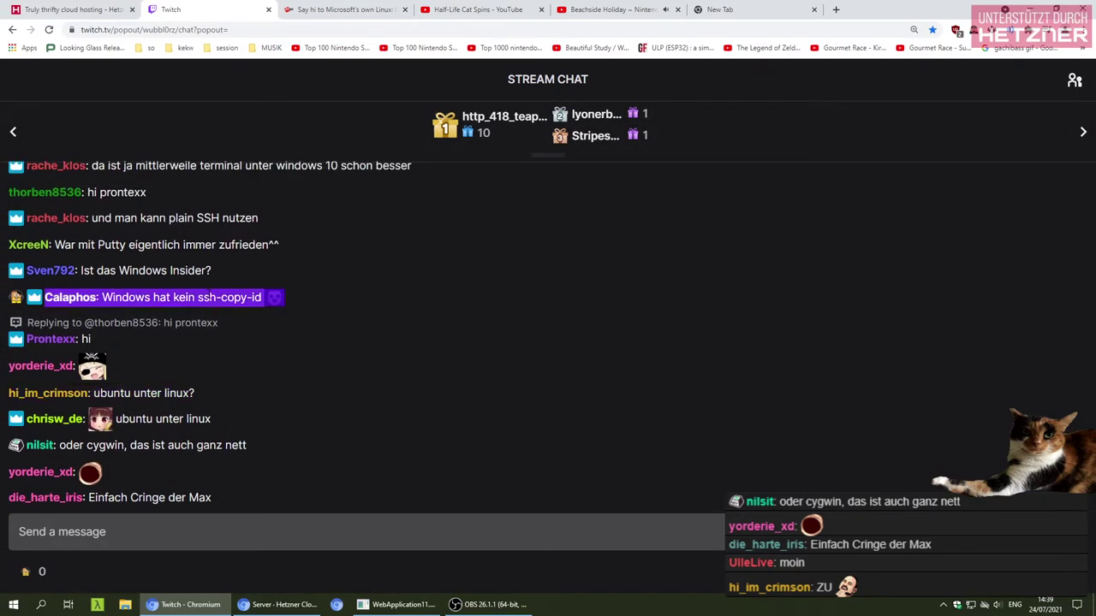
scroll(171, 297, up, 1)
scroll(204, 328, up, 1)
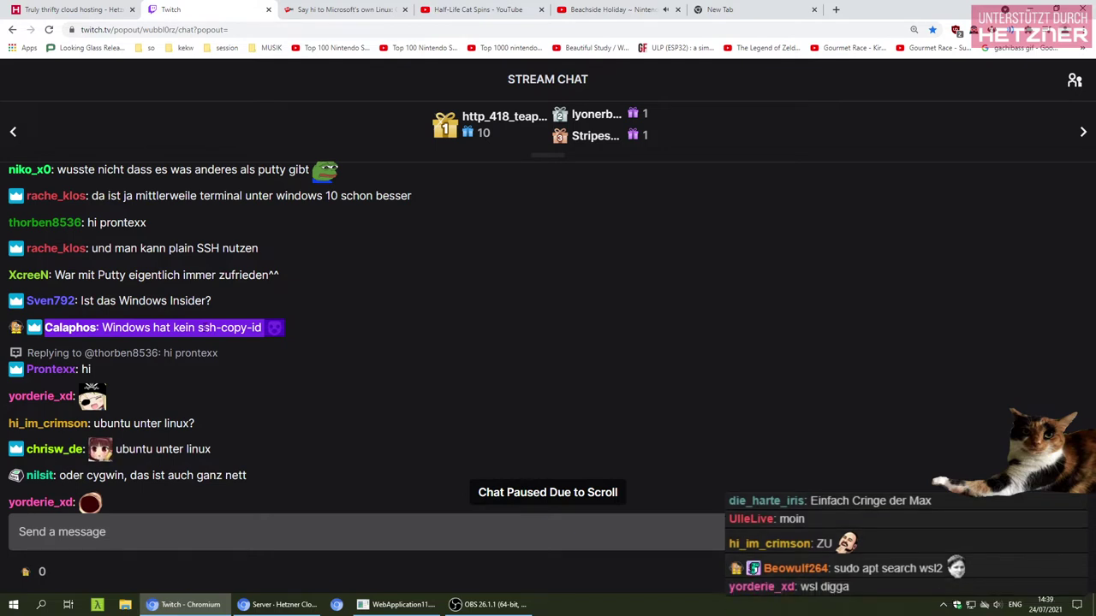
scroll(311, 358, up, 2)
scroll(291, 360, up, 8)
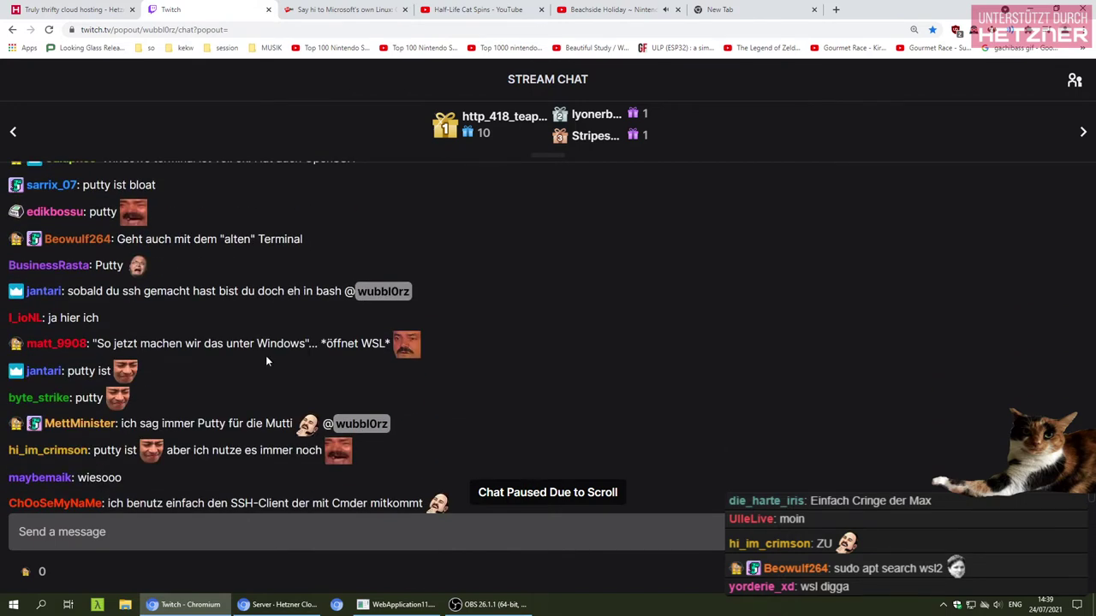
scroll(266, 361, up, 2)
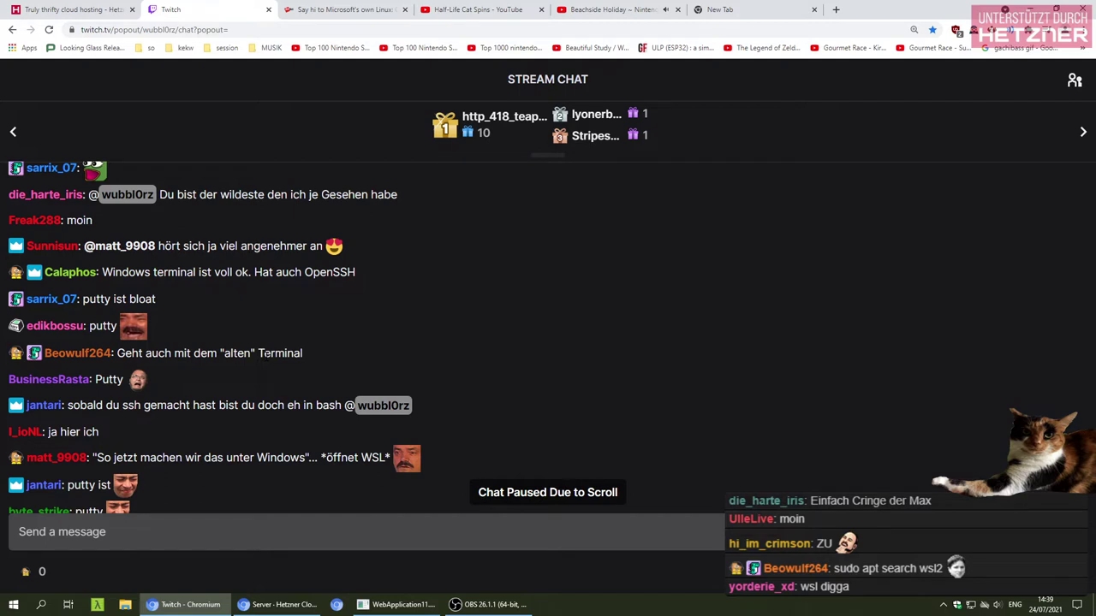
Highlight the chat message about being in bash once connected over ssh, and examine the earlier messages around it
triple_click(230, 405)
click(230, 405)
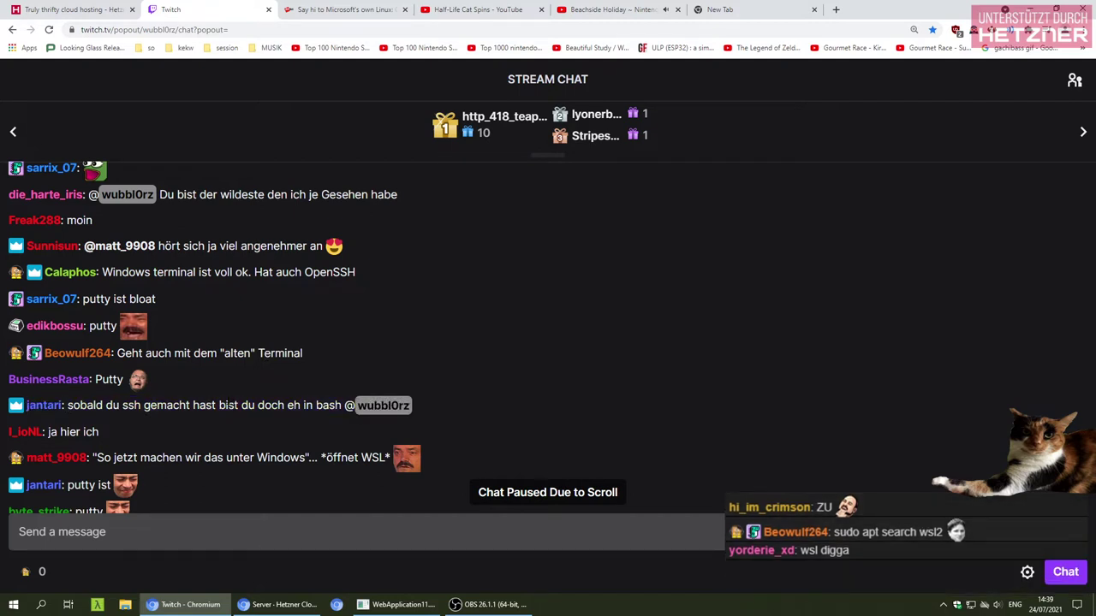
triple_click(229, 405)
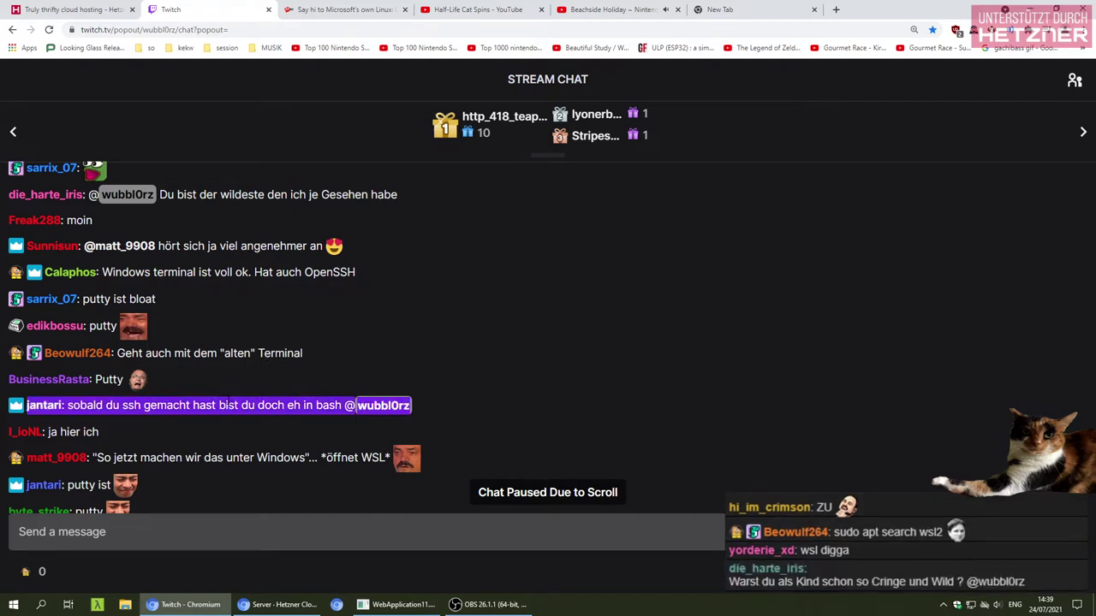
click(211, 404)
right_click(210, 405)
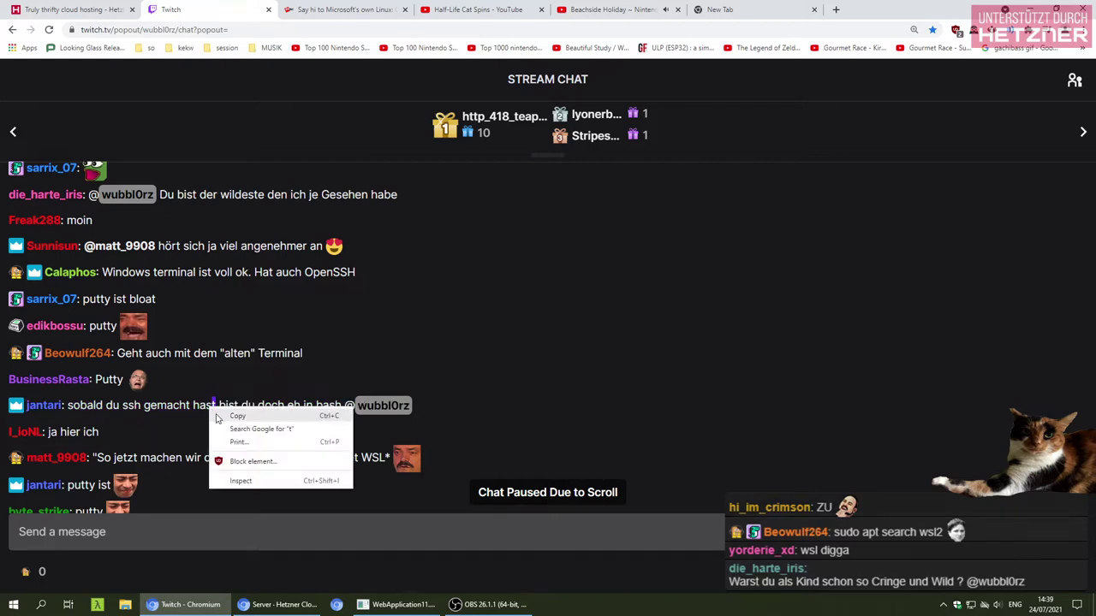
key(Escape)
triple_click(227, 405)
drag(218, 405, 249, 406)
right_click(226, 407)
click(249, 415)
right_click(249, 406)
click(257, 417)
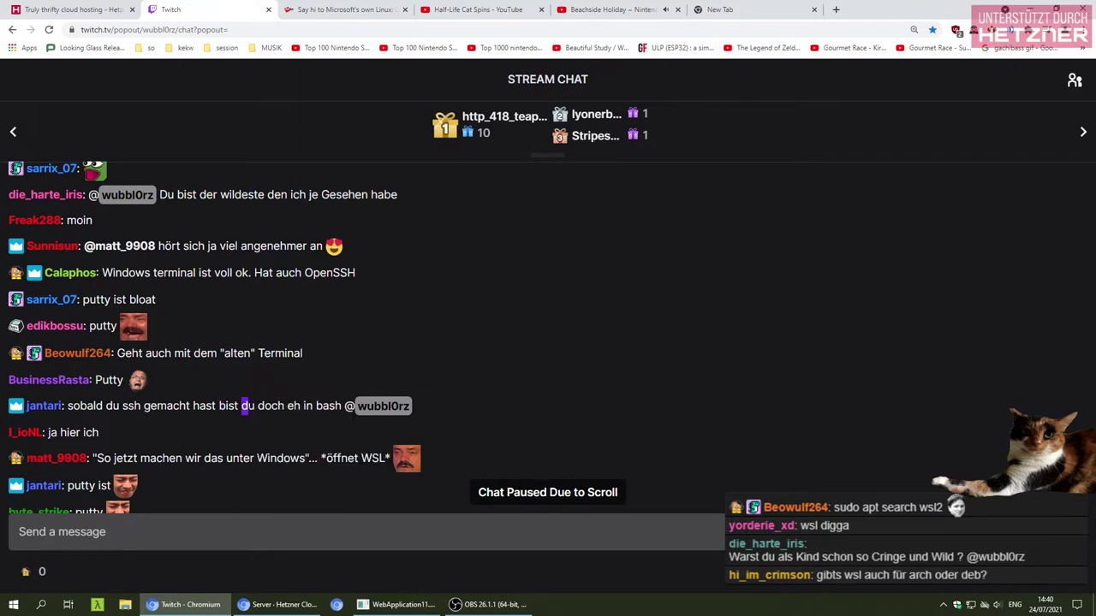
scroll(249, 406, up, 2)
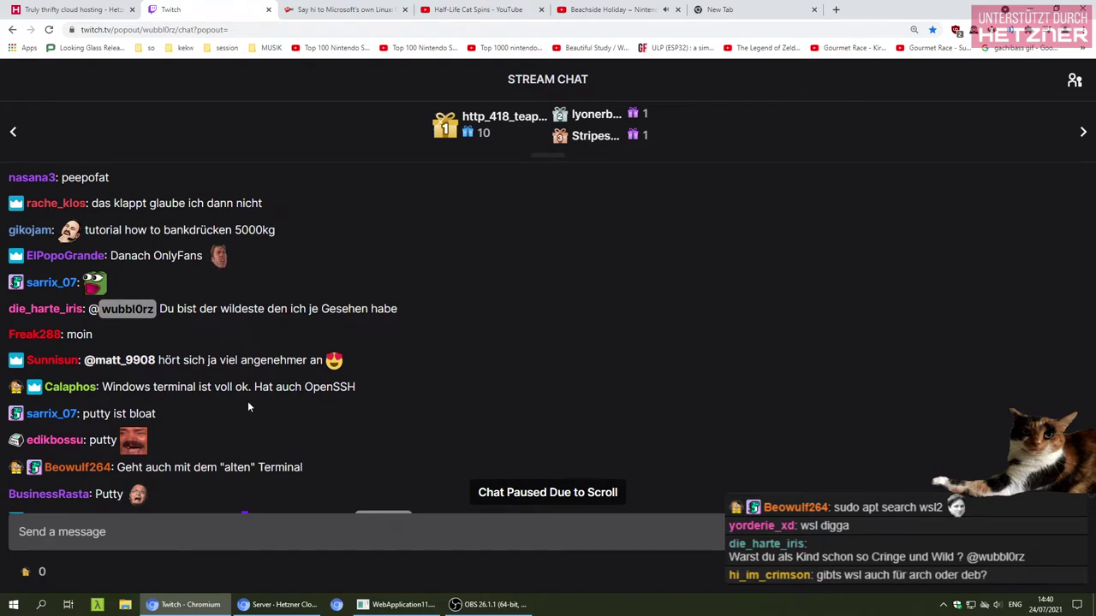
scroll(249, 407, down, 1)
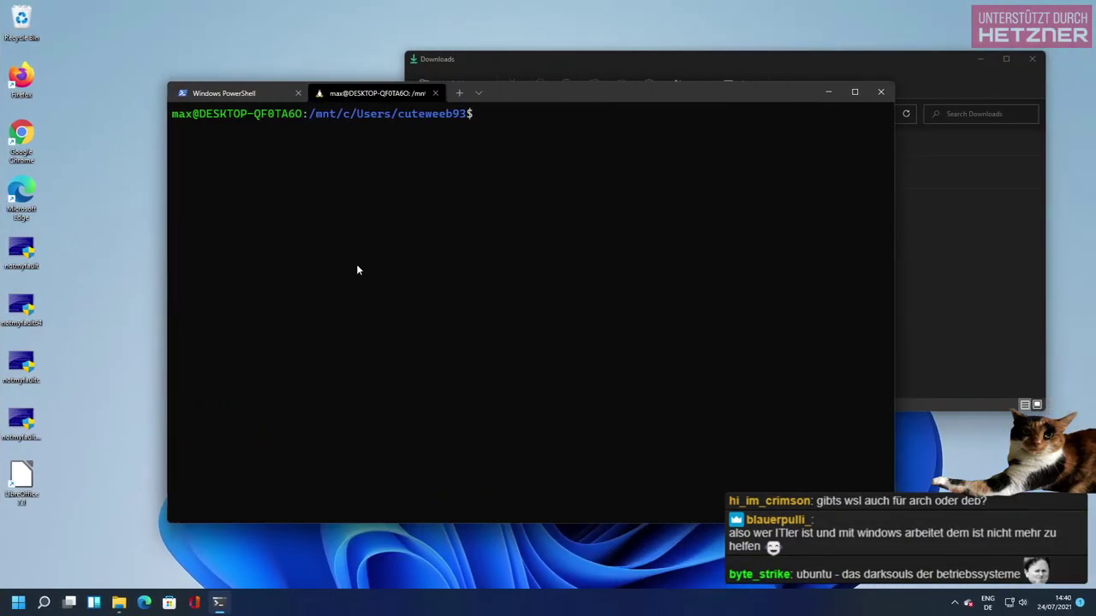
Relaunch putty from the Downloads folder in the virtual machine and examine the subcategories under SSH
click(532, 63)
double_click(525, 171)
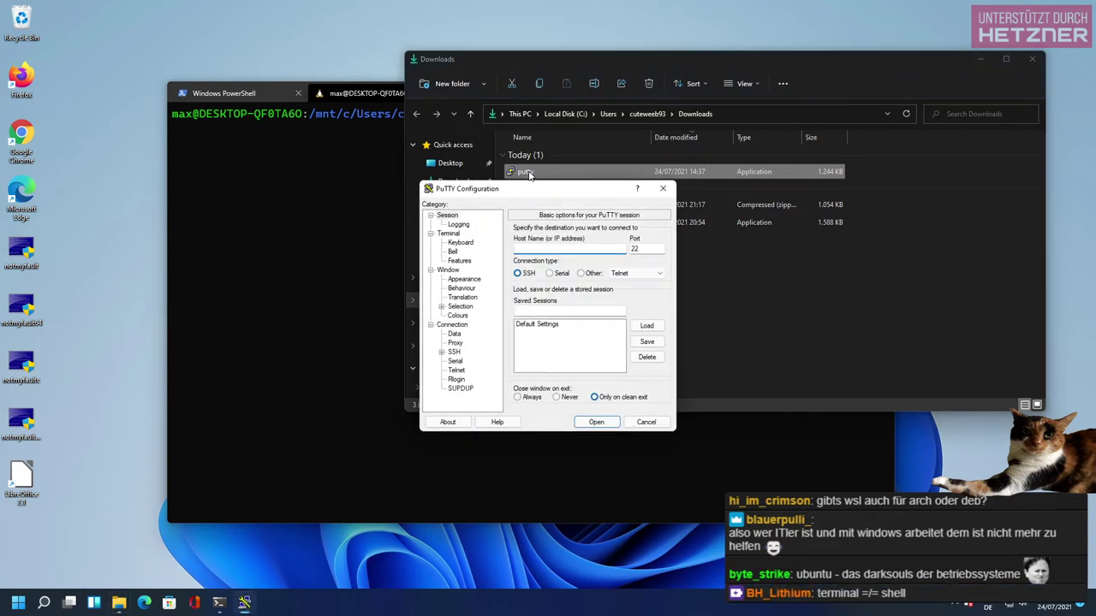
click(441, 353)
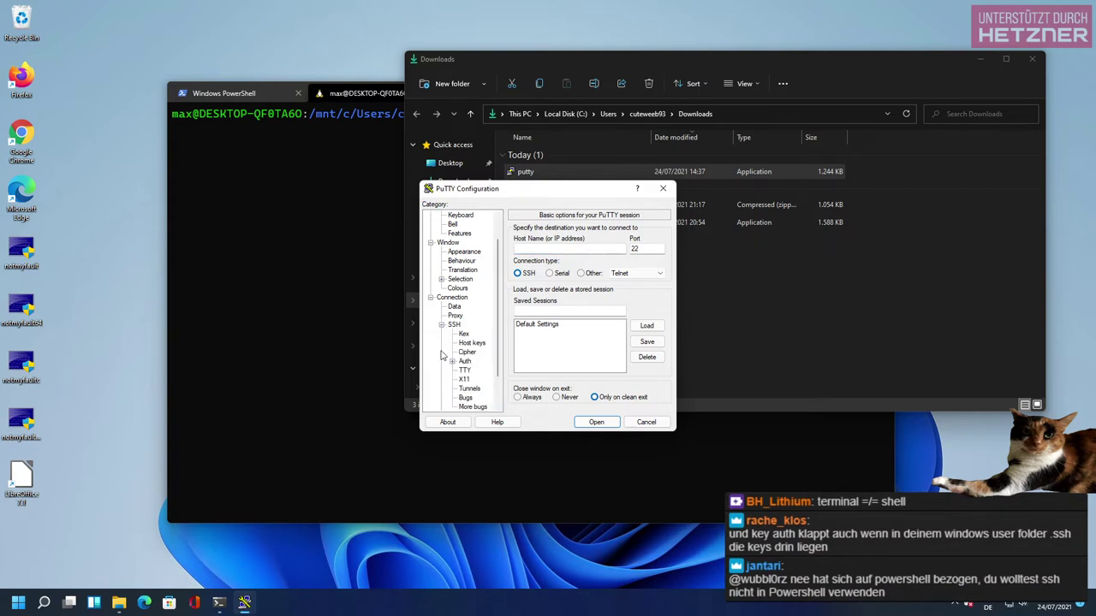
click(440, 333)
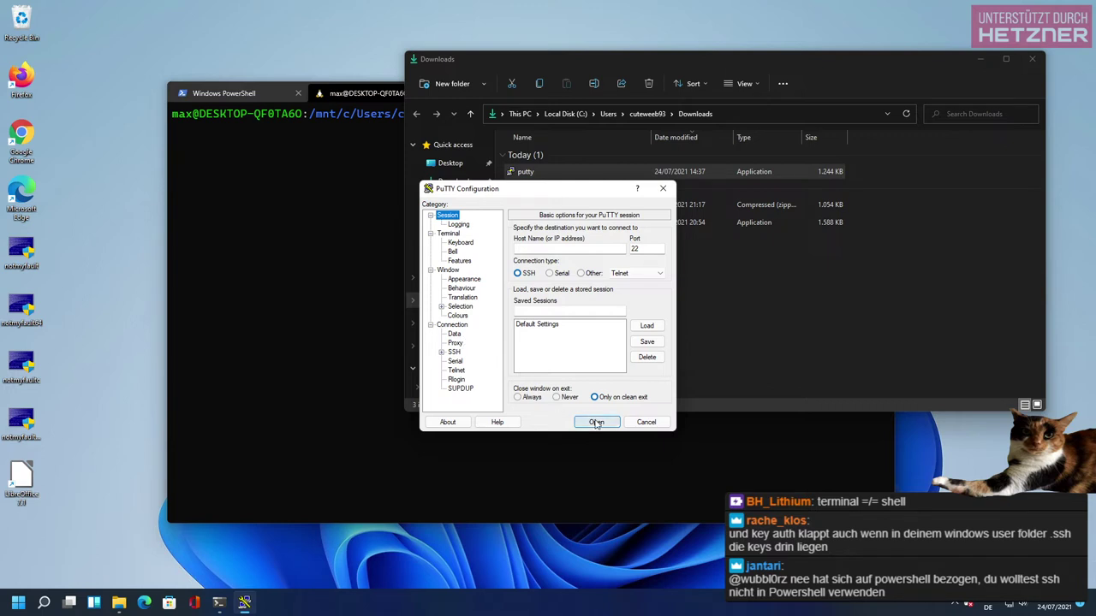
Try to open a Raw connection to localhost in PuTTY, and relaunch and dismiss its configuration window
click(632, 273)
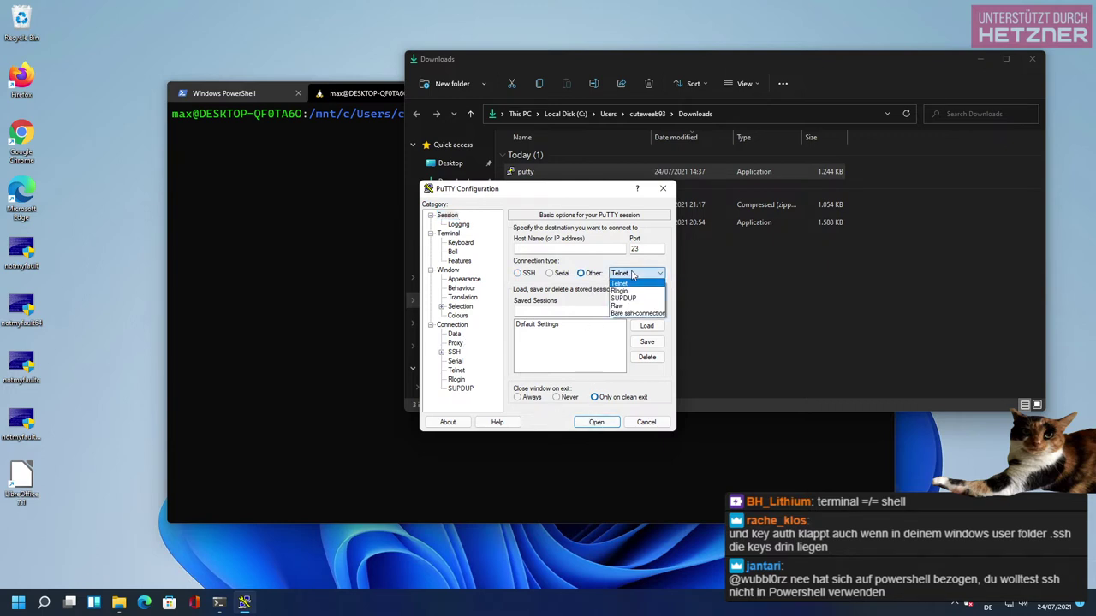
click(624, 306)
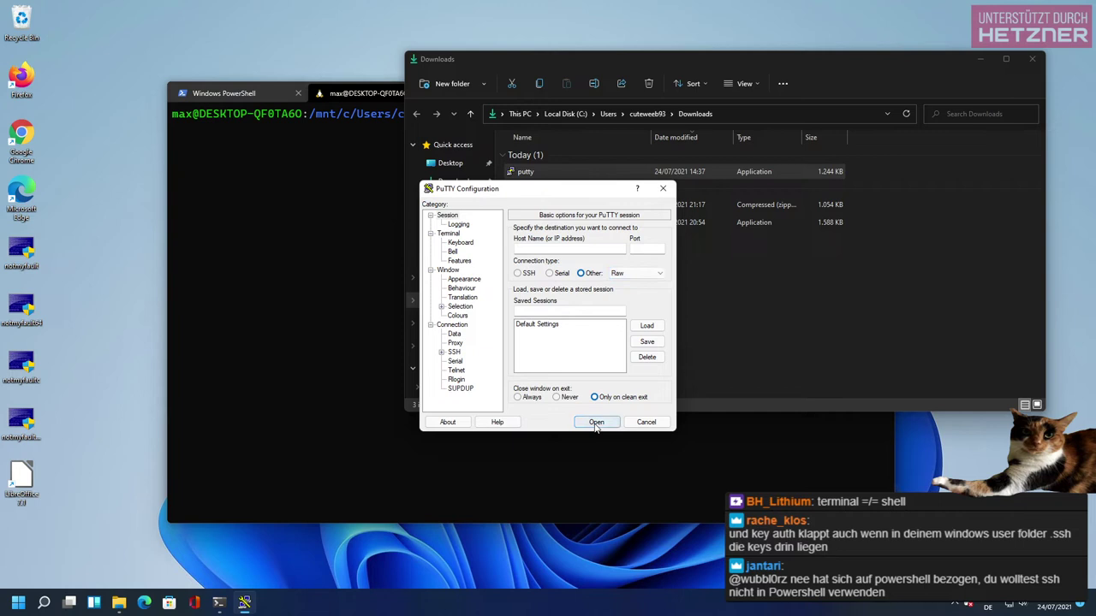
click(544, 249)
text(localhost)
key(Return)
click(618, 344)
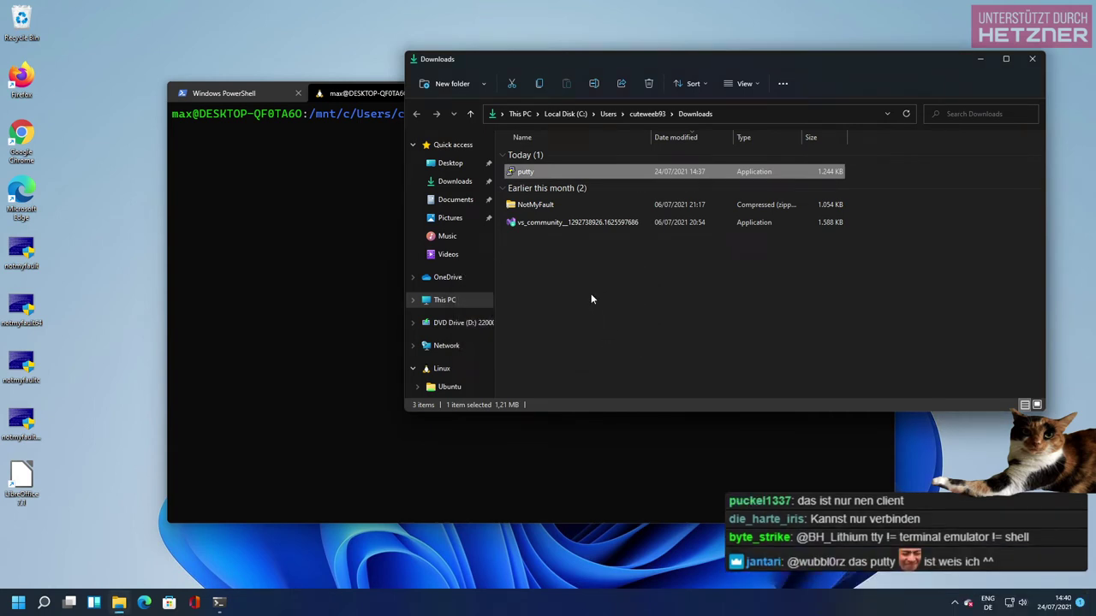
double_click(523, 172)
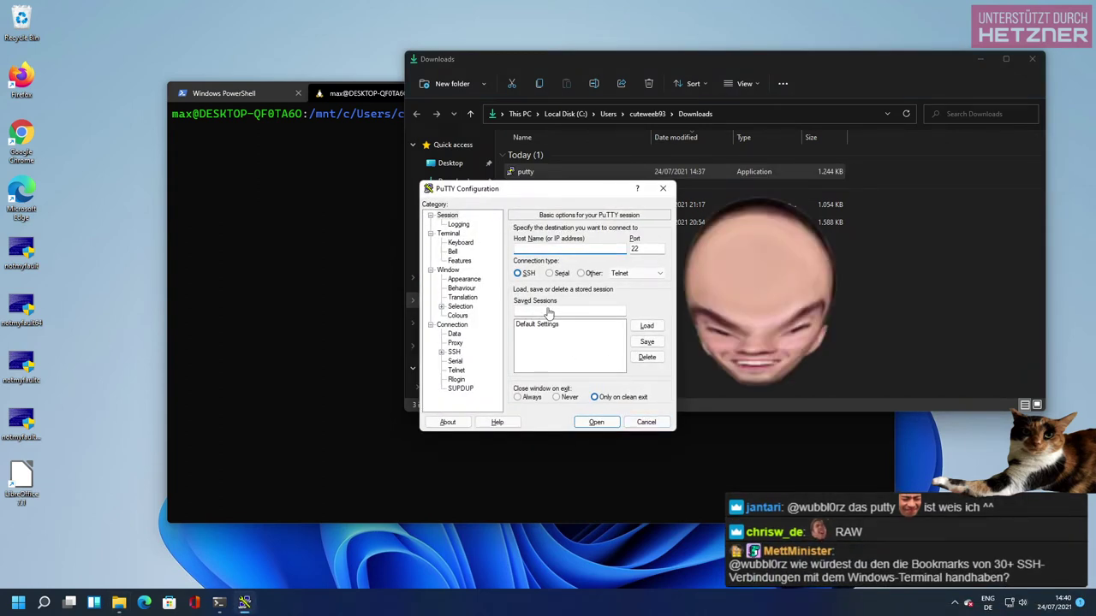
click(646, 423)
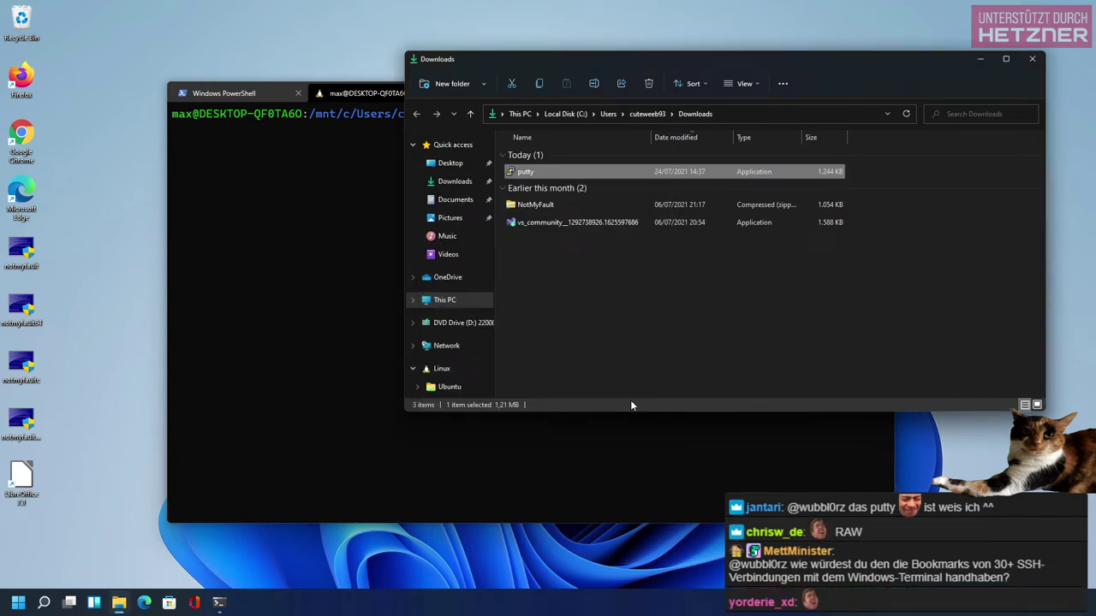
Switch to the Twitch stream chat in Chromium and go back through earlier messages to the question about burst on Hetzner cloud machines
key(alt+Tab)
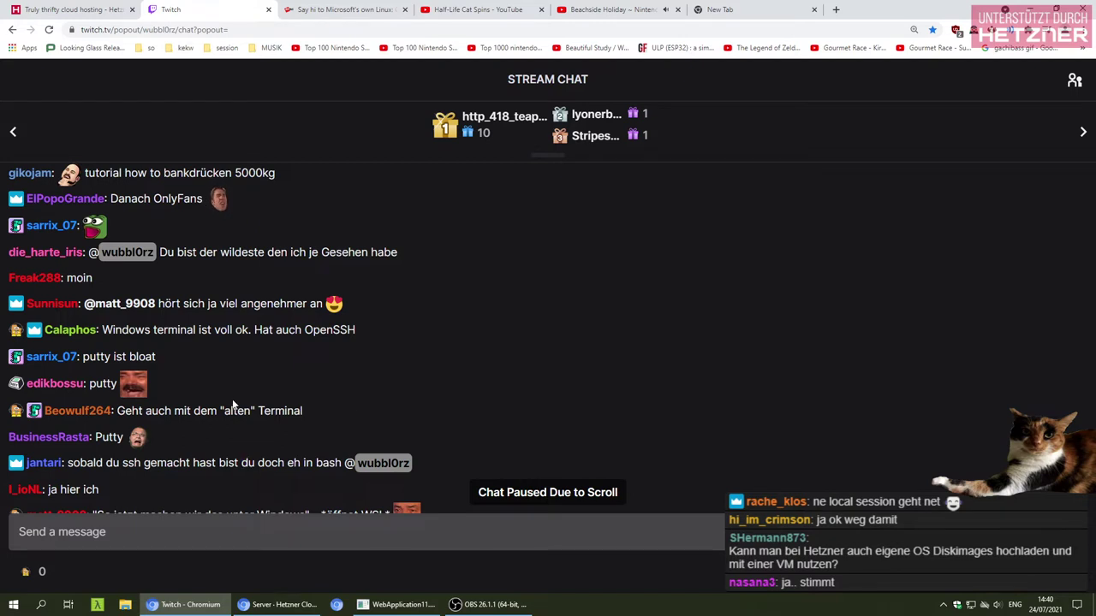
scroll(234, 398, up, 1)
scroll(234, 393, up, 3)
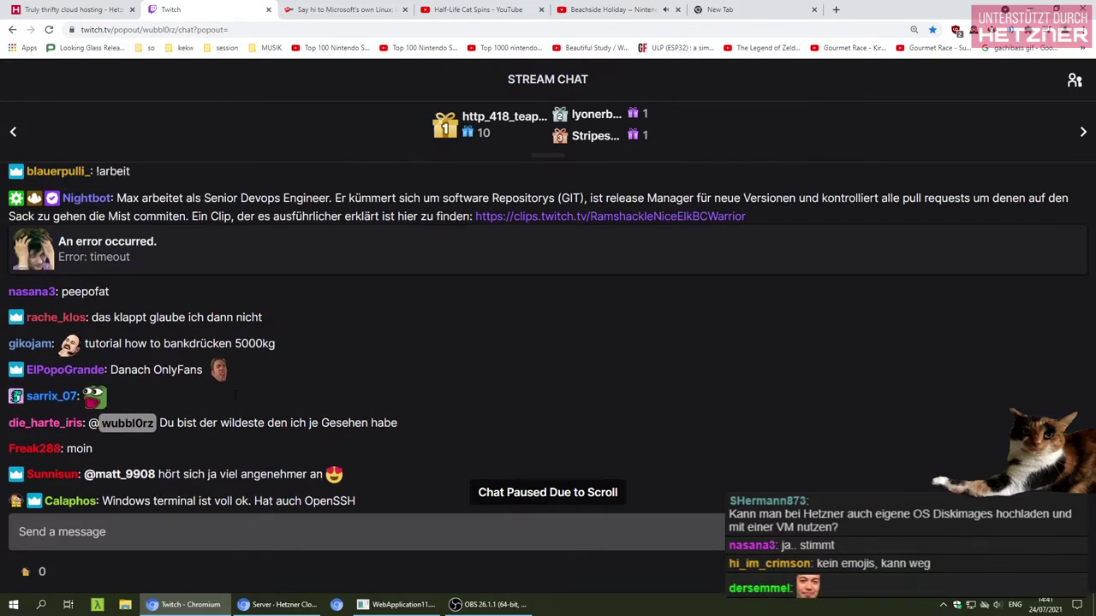
scroll(235, 400, up, 3)
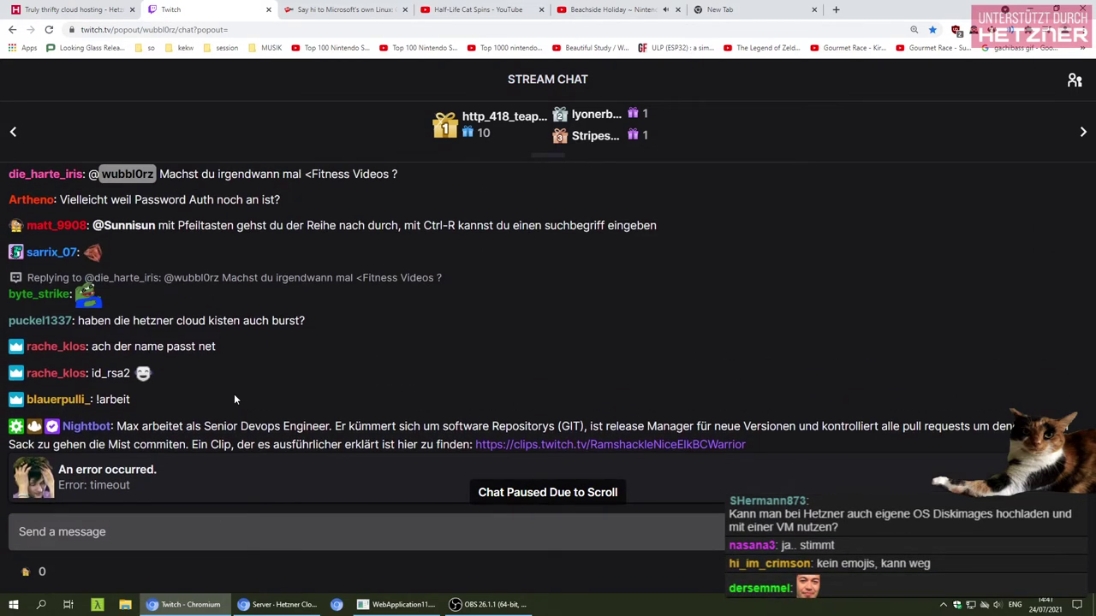
scroll(234, 394, up, 3)
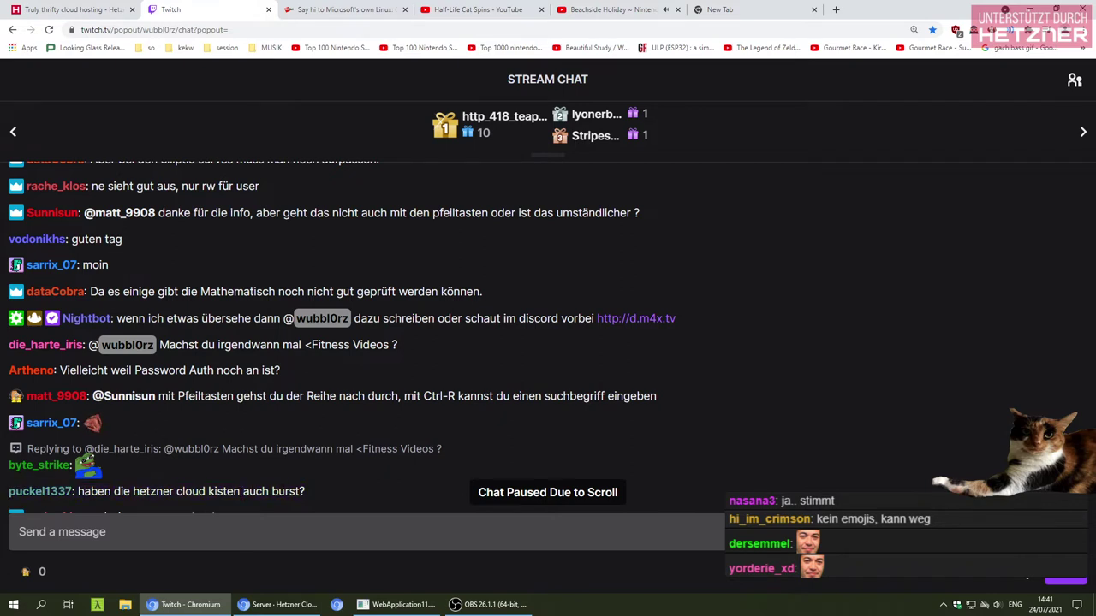
key(Escape)
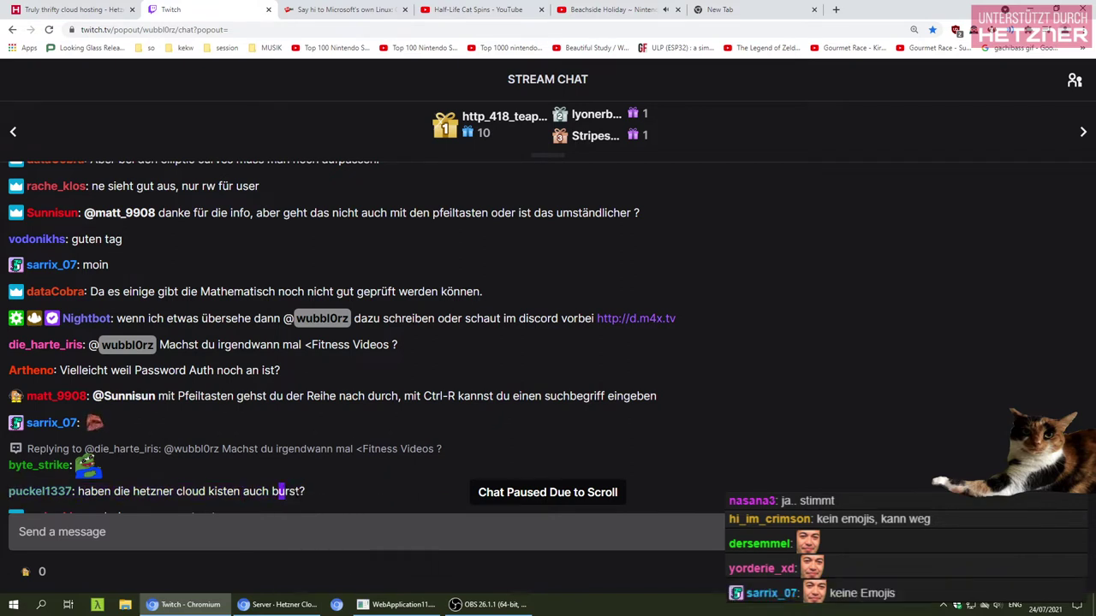
right_click(280, 495)
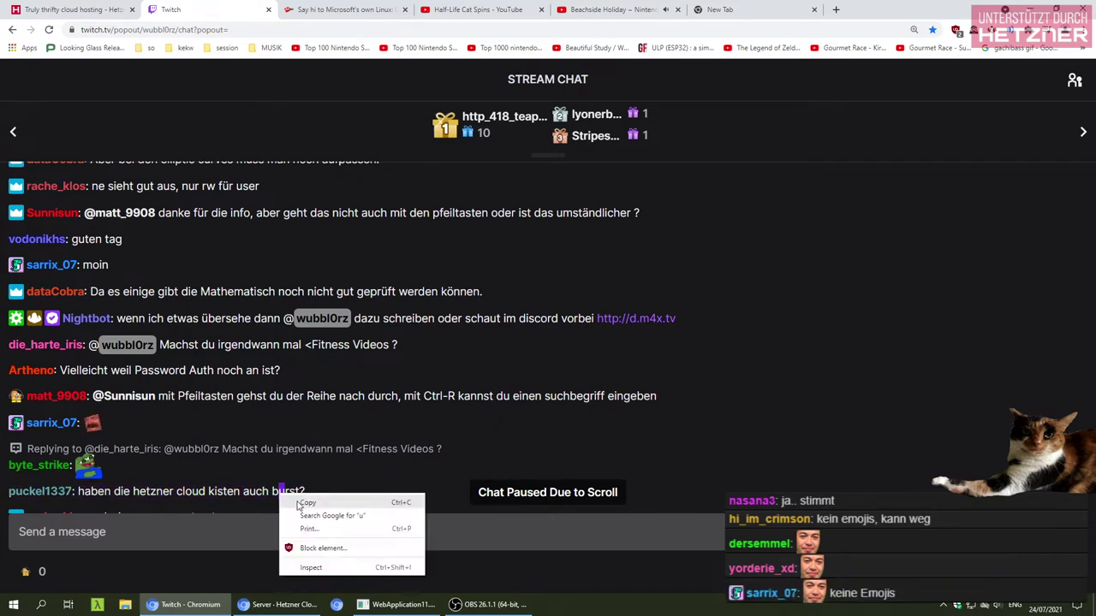
Dismiss the context menu and look back through earlier messages in the stream chat
key(Escape)
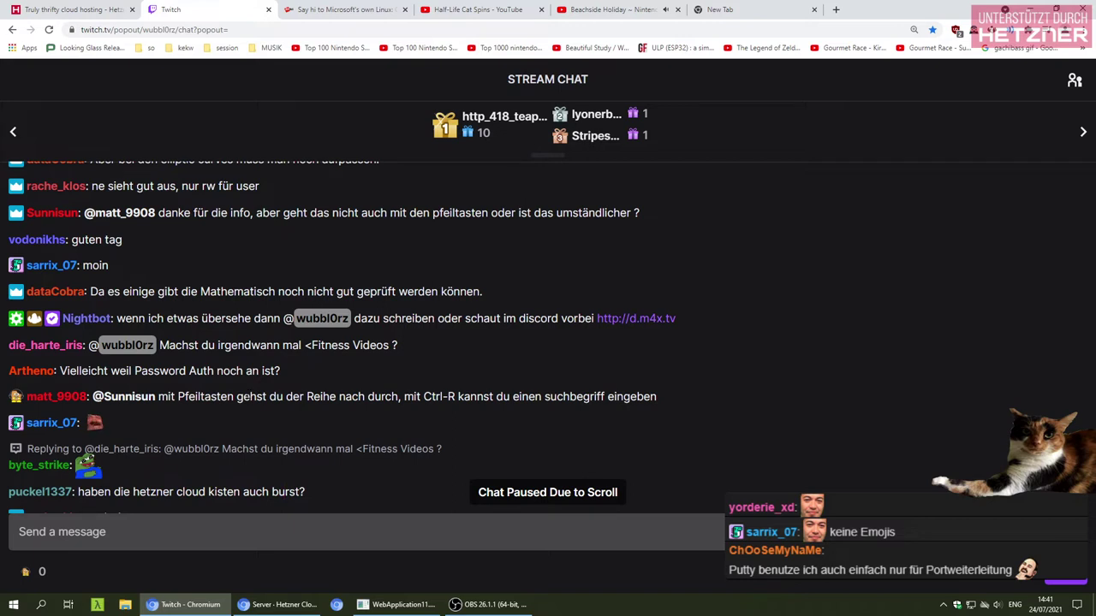
scroll(342, 338, up, 1)
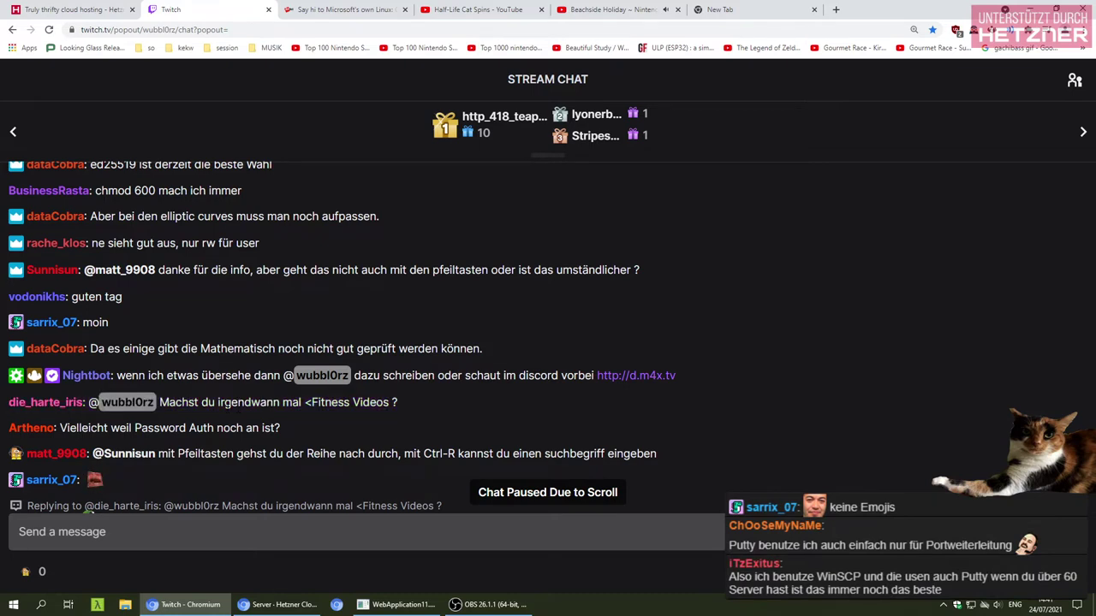
scroll(342, 337, up, 4)
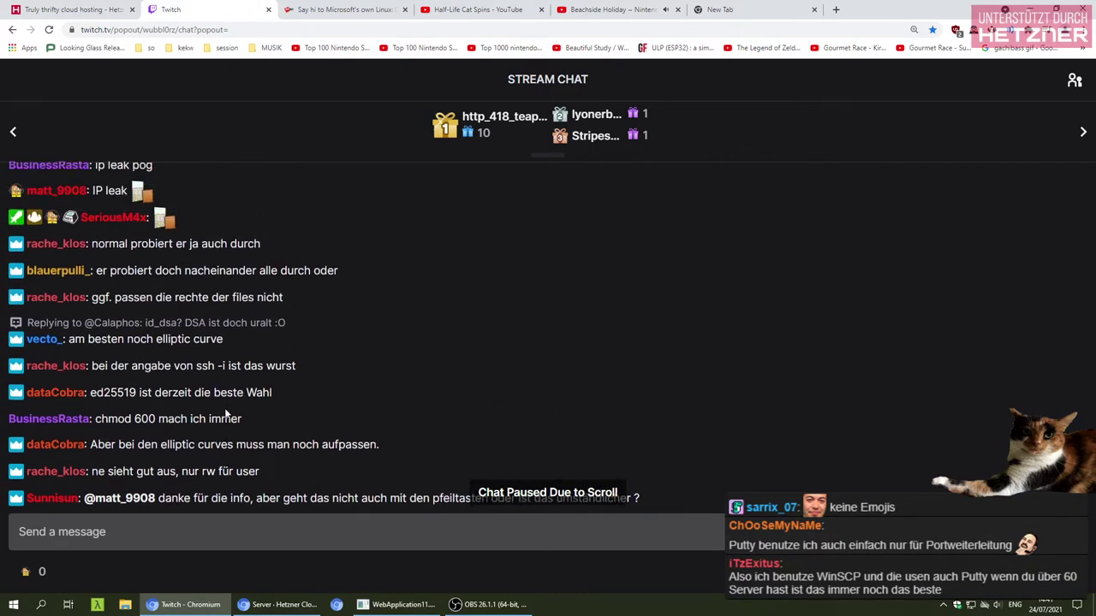
Search the web for "m4xfps youtube" in a new tab and open the m4xFPS channel's video list
key(ctrl+t)
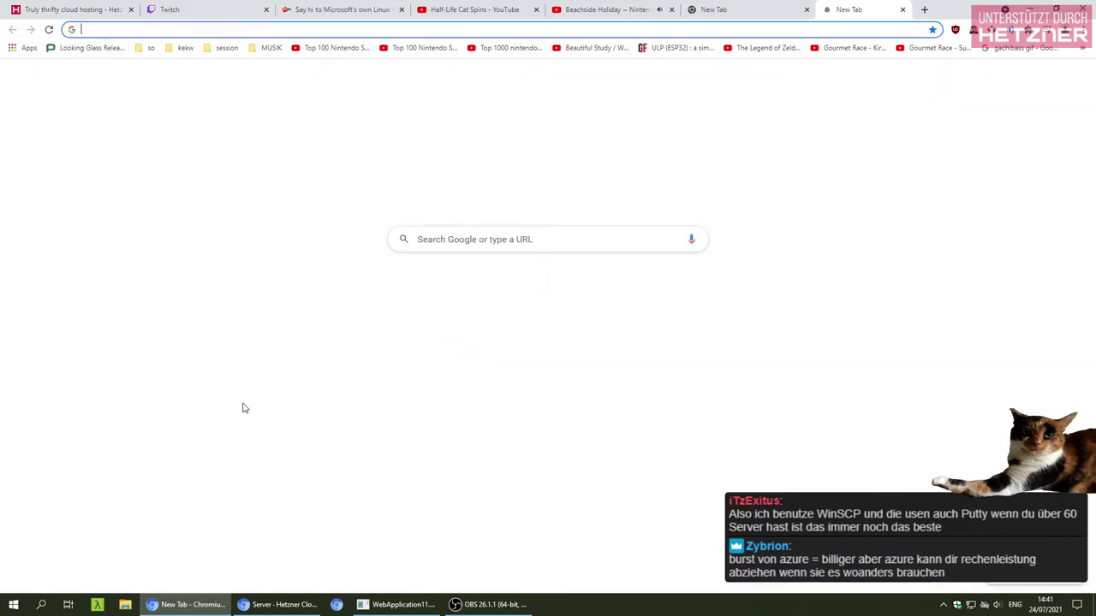
text(m4xfps youtube)
key(Return)
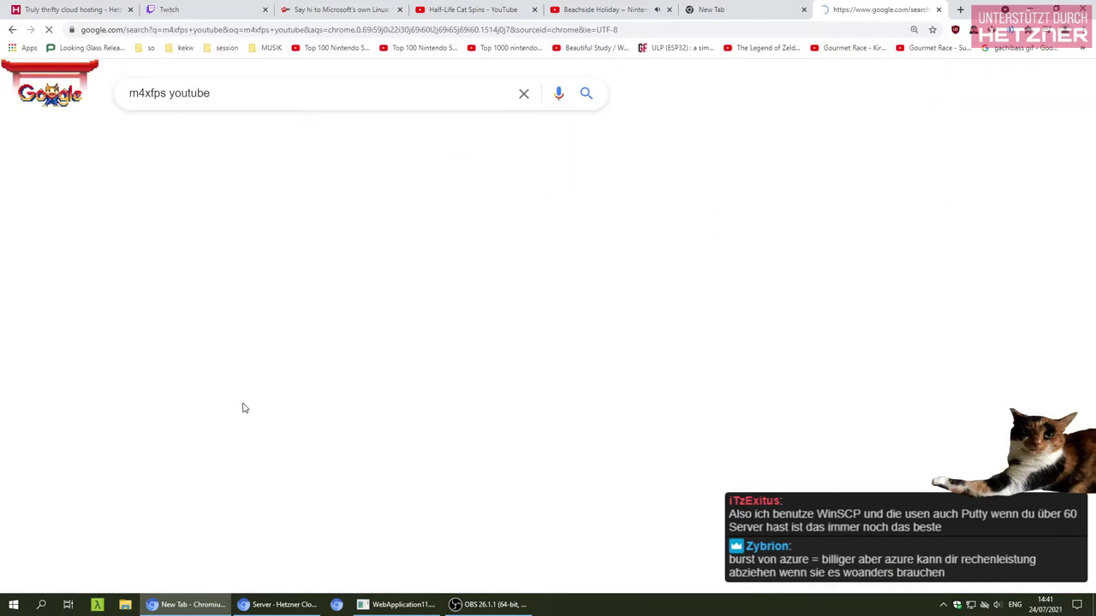
click(213, 214)
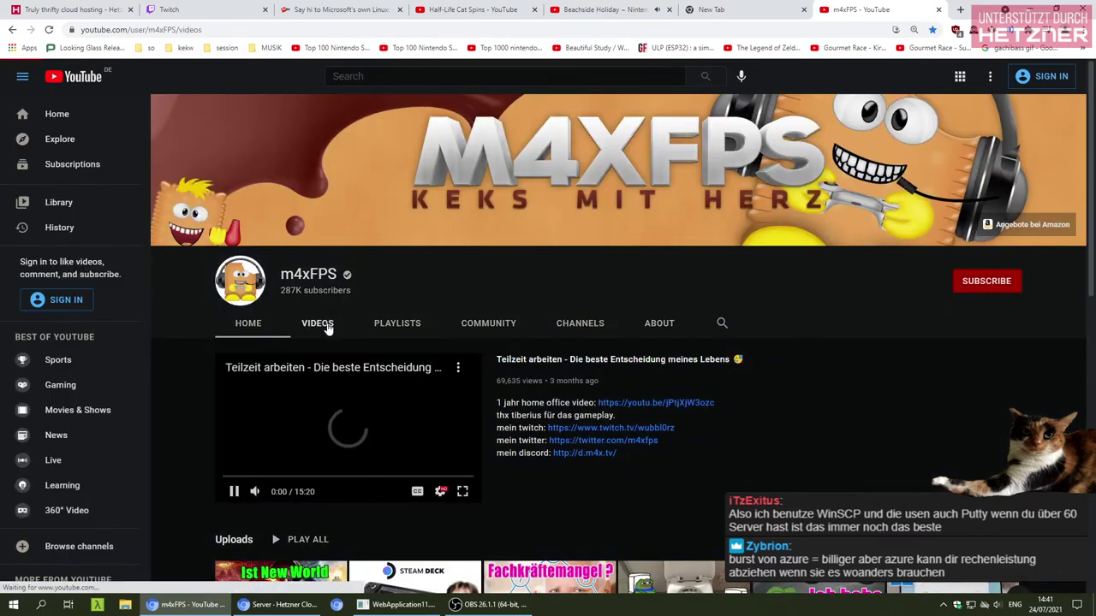
click(323, 327)
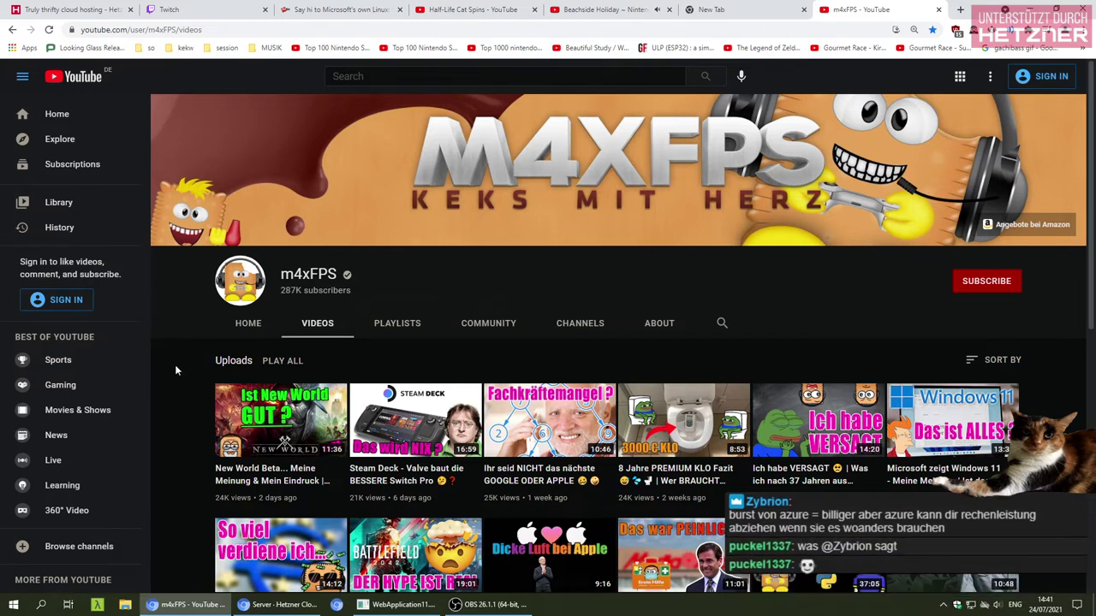
Find and open the video "Bergsteiger Max macht die Basics im Schnee" among the channel's uploads
scroll(175, 370, down, 2)
scroll(175, 369, up, 1)
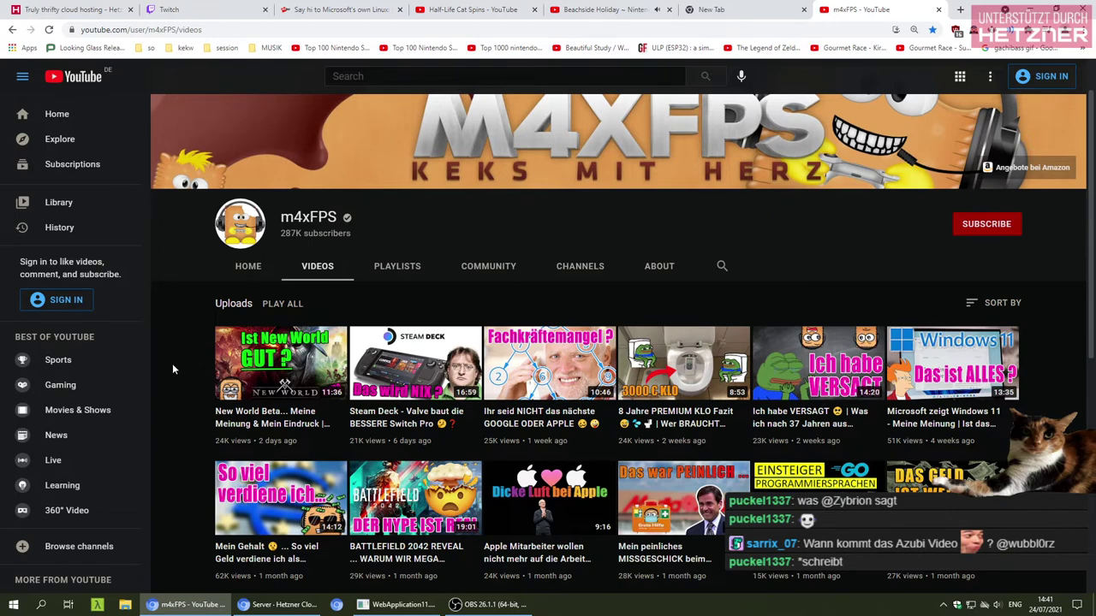
scroll(172, 363, down, 4)
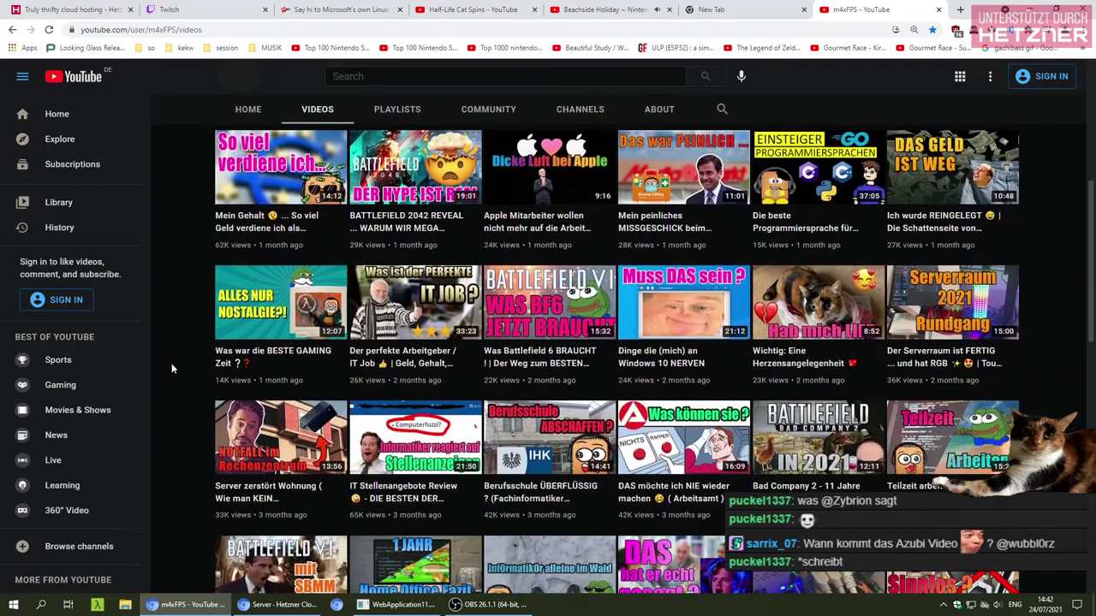
scroll(171, 363, down, 3)
click(344, 403)
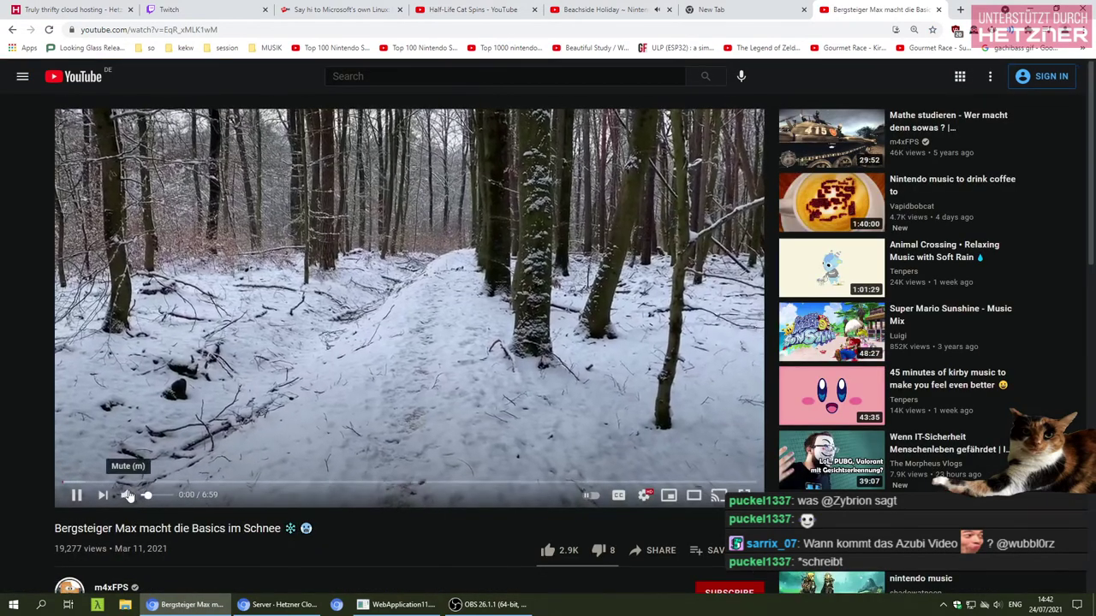
Mute the video and skip forward through it in jumps to 4:18
click(126, 495)
click(160, 482)
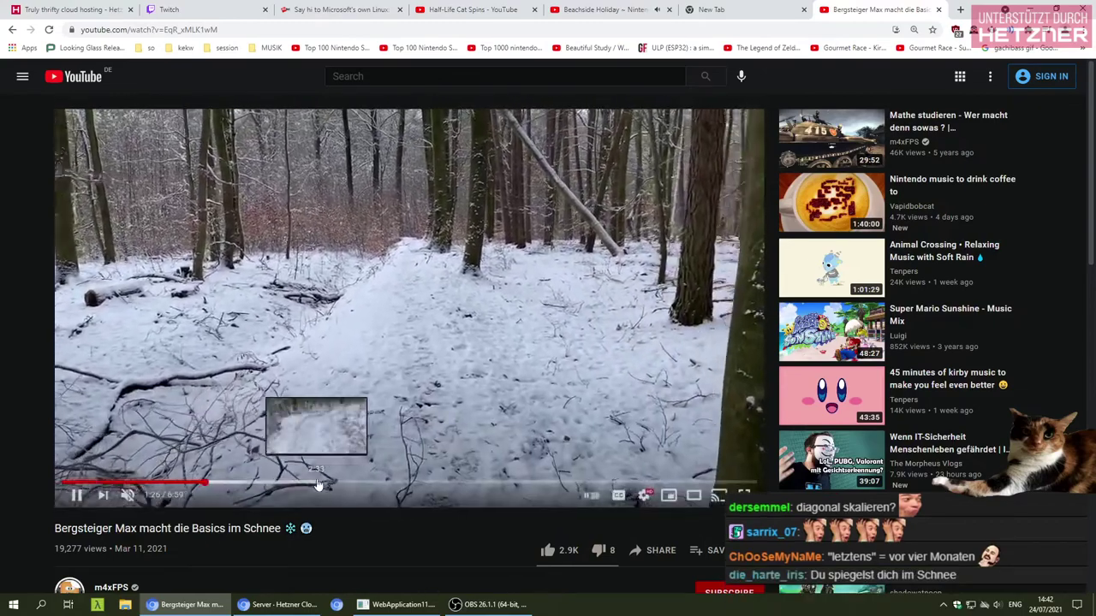
click(317, 485)
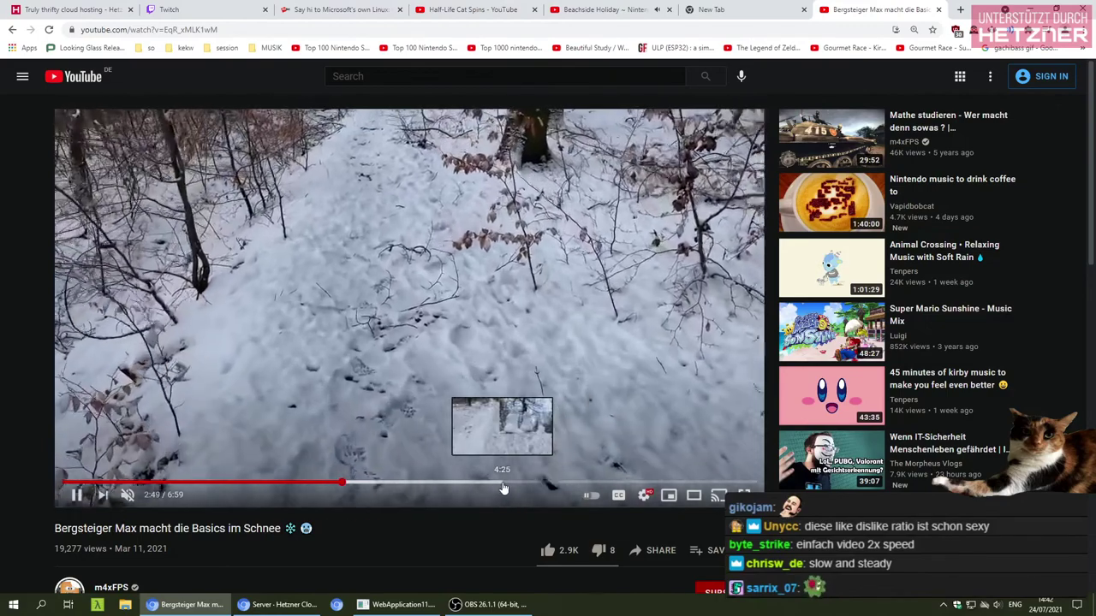
click(492, 487)
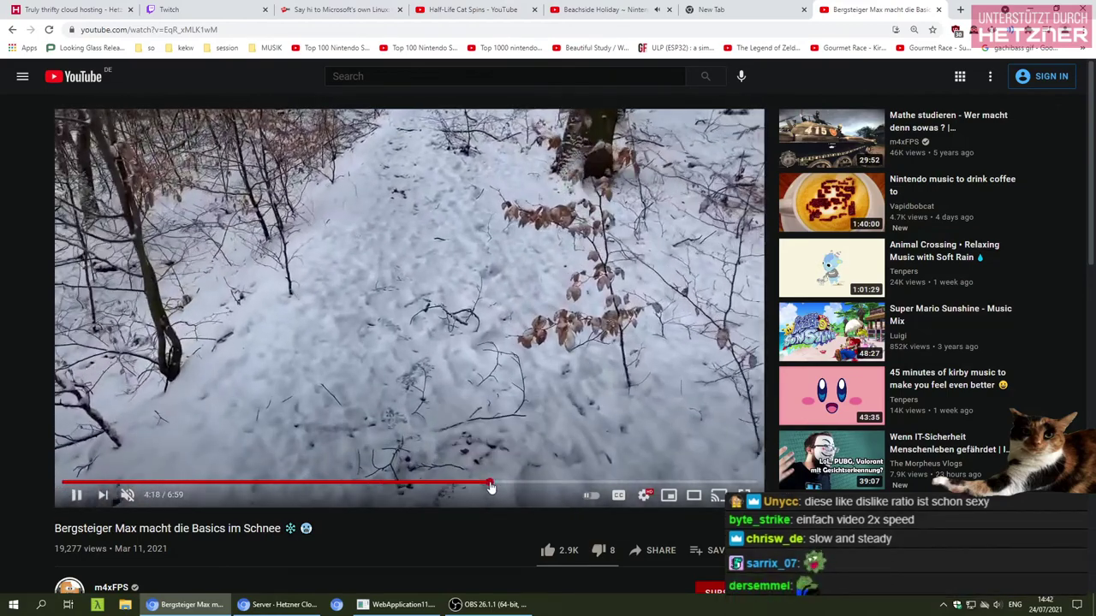
Pause the video at the snowmen and view the frame full screen before returning to the stream chat tab
click(261, 392)
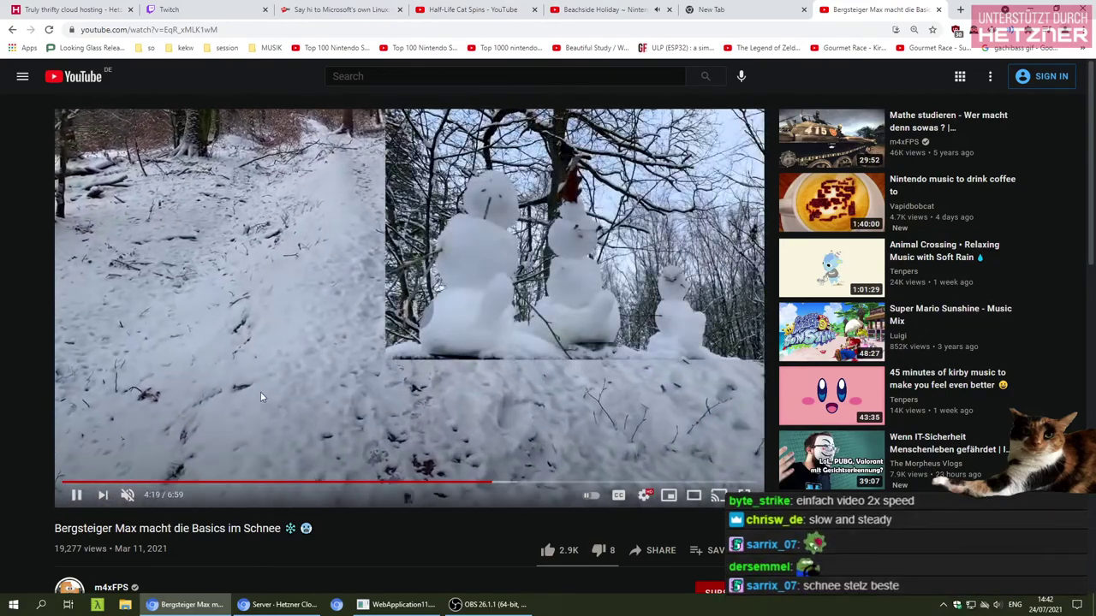
key(F11)
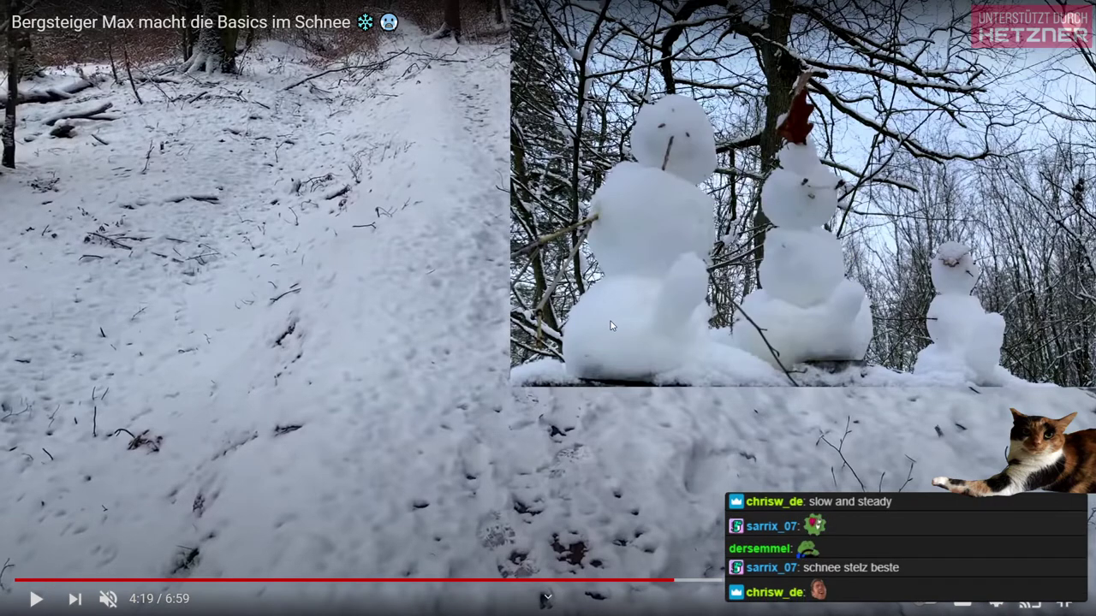
key(Escape)
key(ctrl+2)
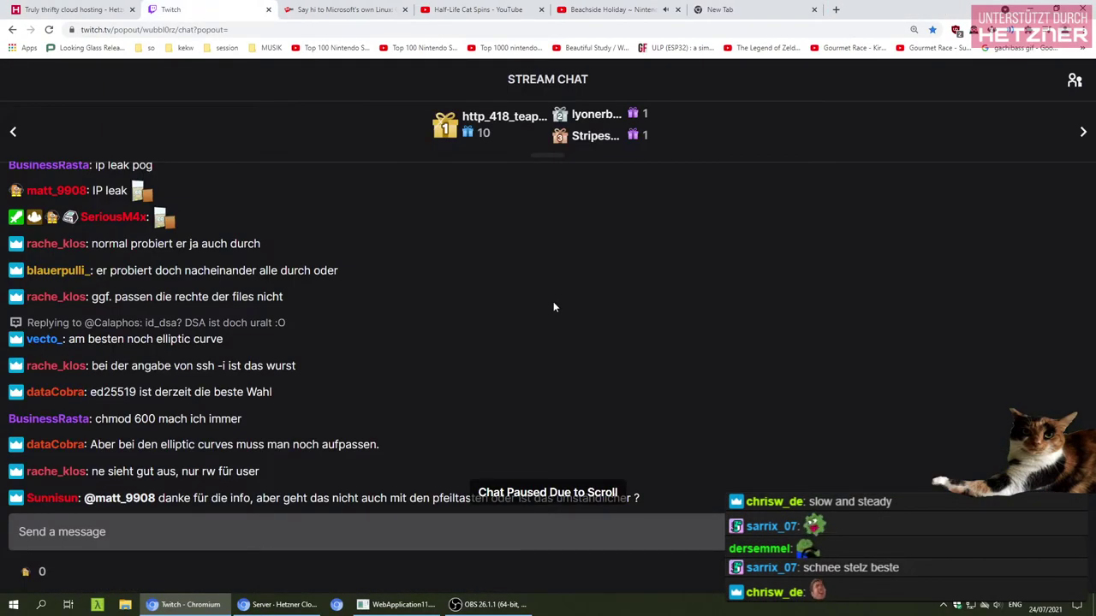
Switch to the Ubuntu terminal on the Windows 11 desktop, clear it and change to the home directory
key(alt+Tab)
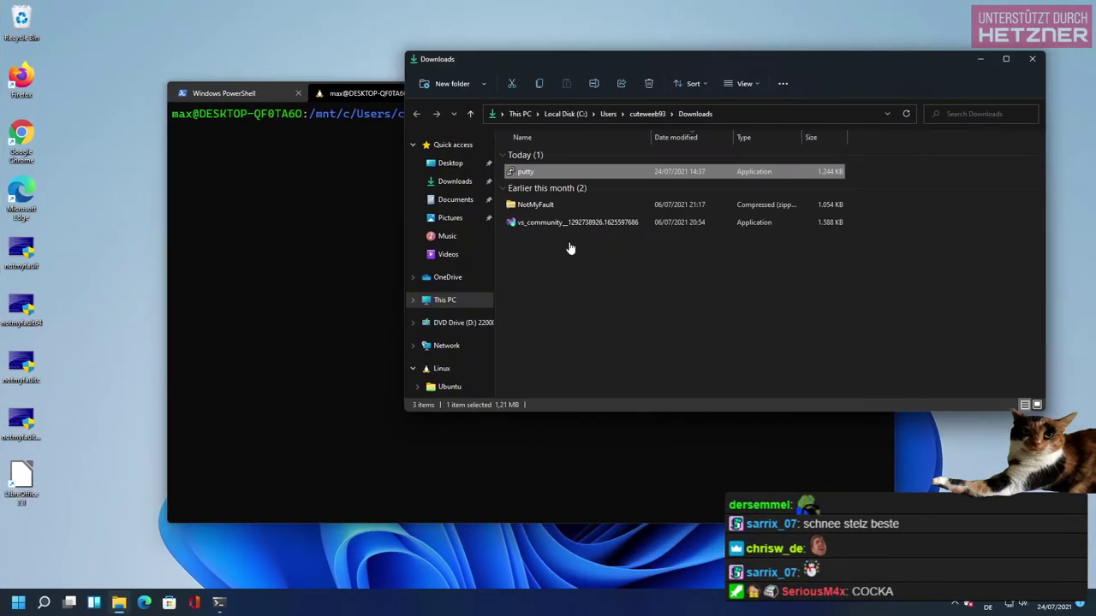
click(309, 220)
drag(507, 88, 476, 100)
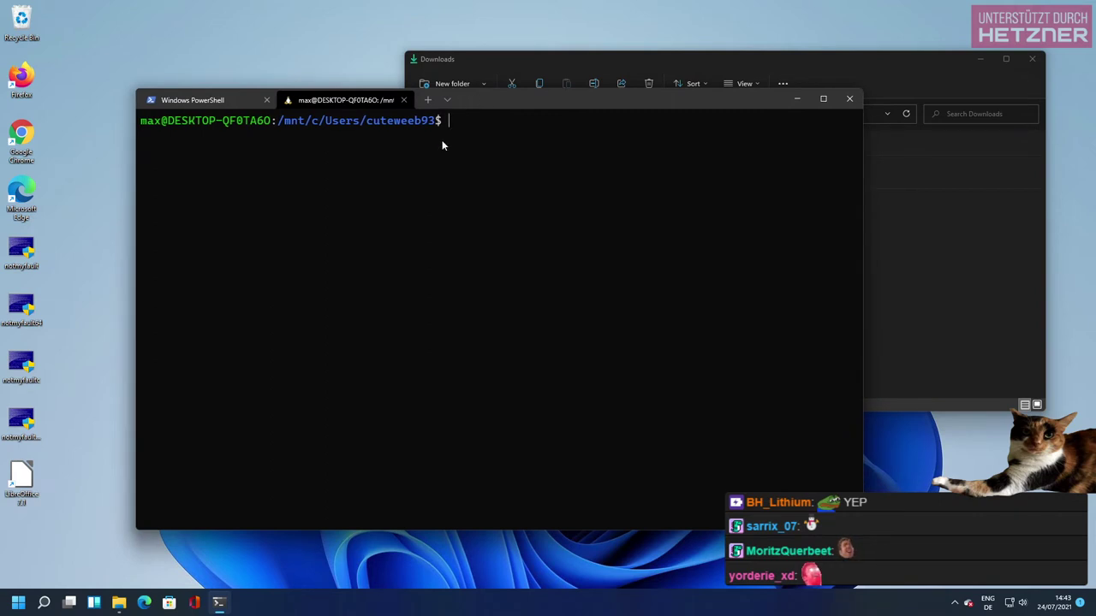
text(ls -la)
key(Return)
text(clear)
key(Return)
text(cd)
key(Return)
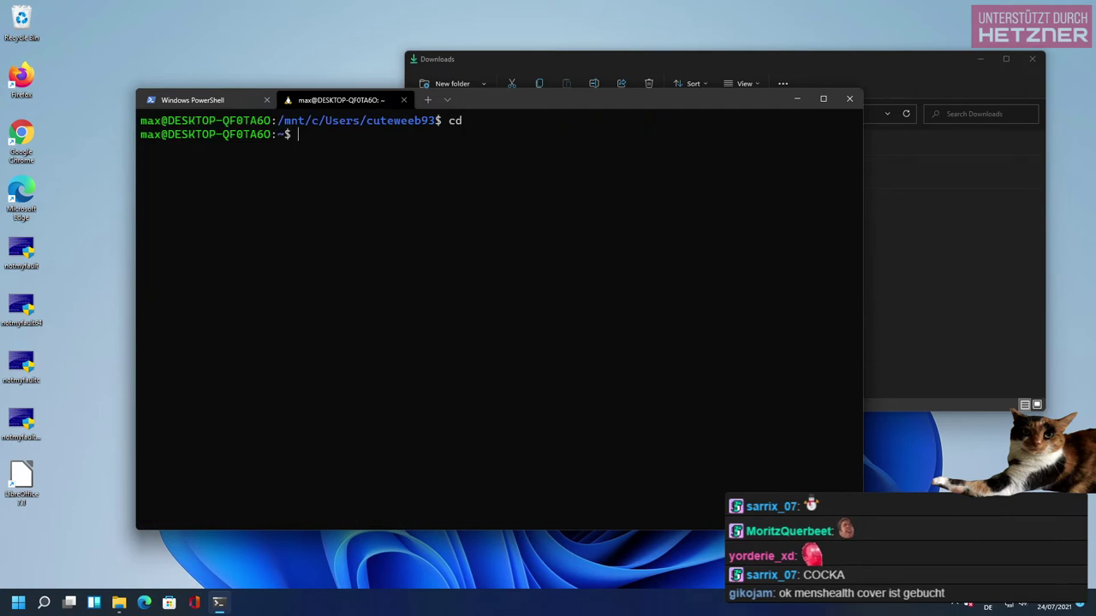
key(Return)
key(Return)
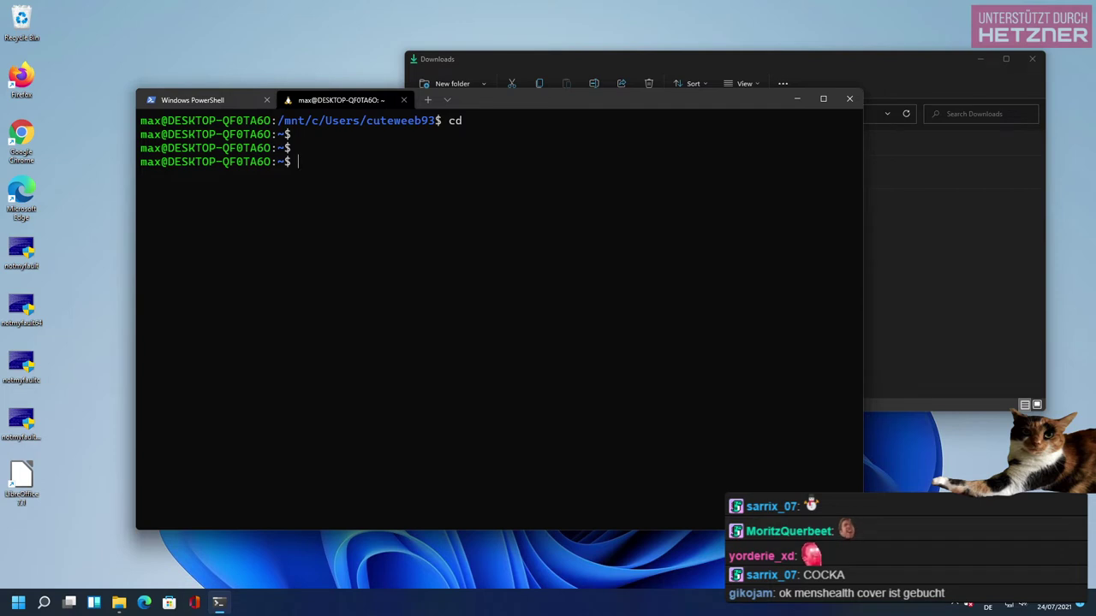
Look up the available ssh-key commands through completion and run ssh-keygen without options
text(ssh-key)
key(Tab)
key(Tab)
key(Tab)
key(Tab)
text(gen)
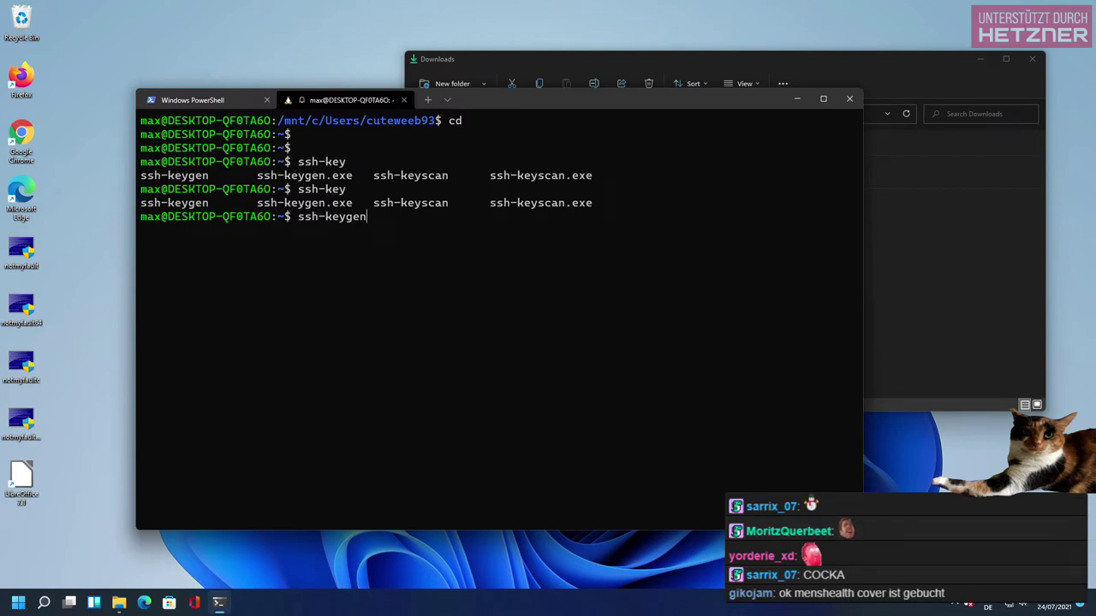
text(.)
key(Tab)
key(BackSpace)
key(BackSpace)
key(BackSpace)
key(BackSpace)
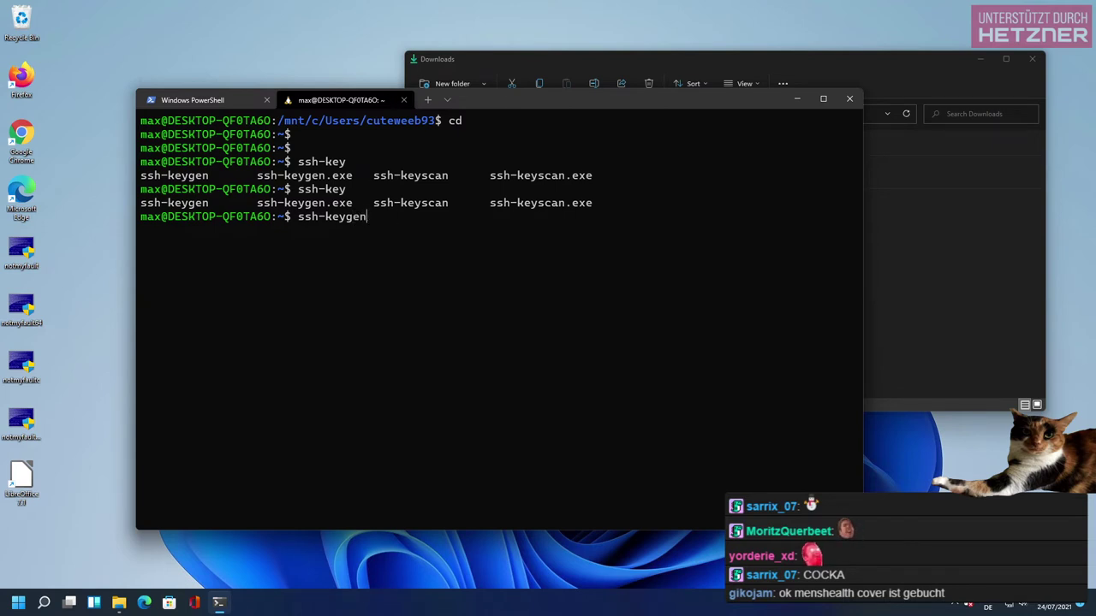
key(Tab)
key(Tab)
key(Return)
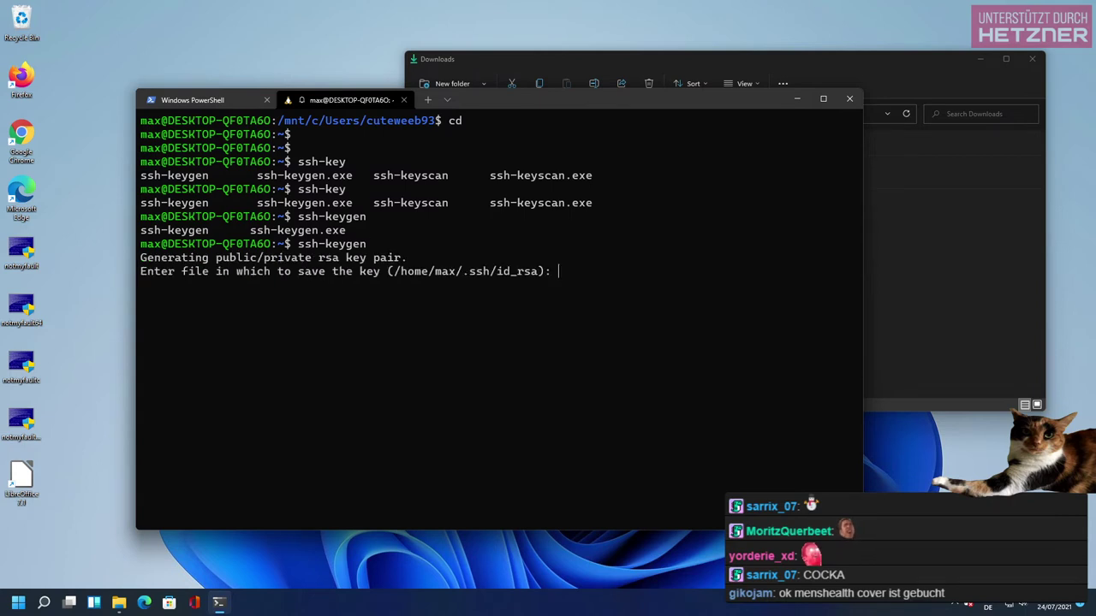
Accept the default id_rsa file location for the key pair and leave the passphrase empty
key(Return)
key(Return)
key(Return)
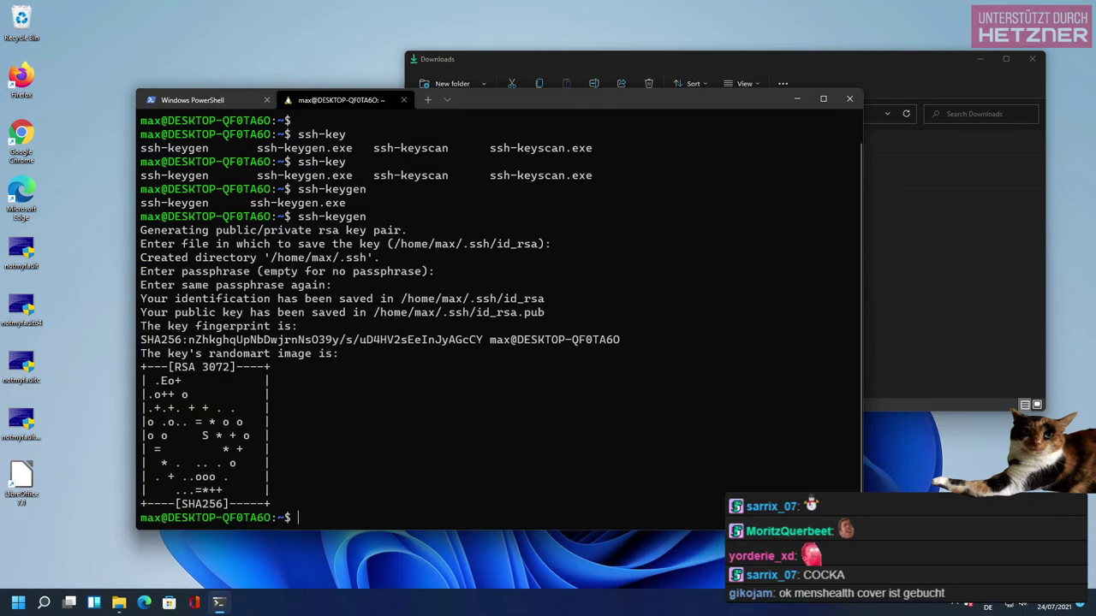
List all files in the .ssh directory with details using ls -la
key(Return)
key(Return)
key(Return)
text(ls -la .ssh/)
key(Return)
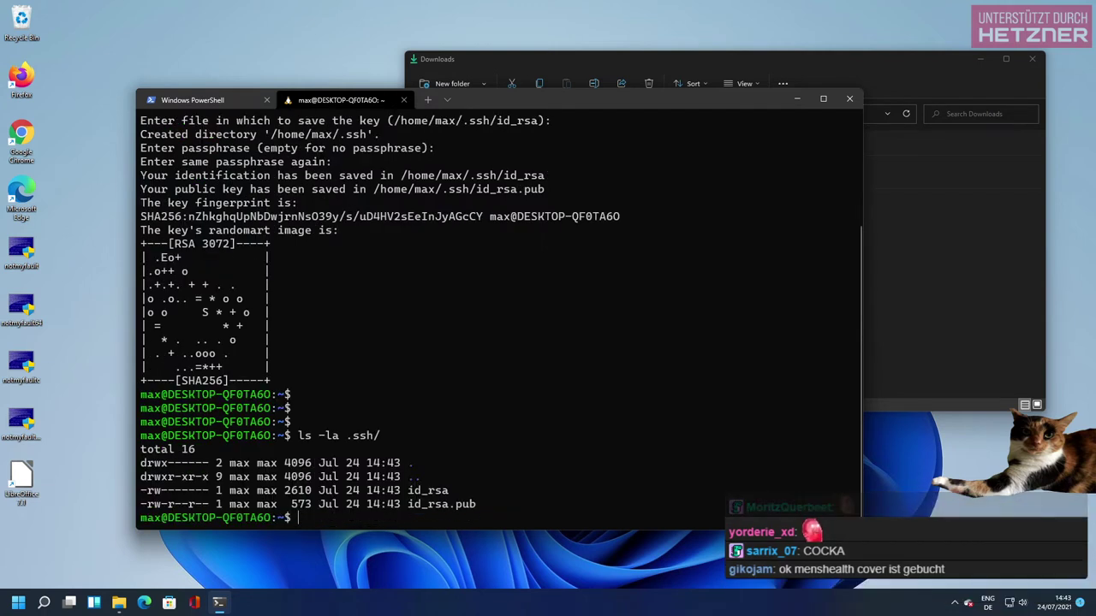
Display the public key file .ssh/id_rsa.pub with less
text(less id_r)
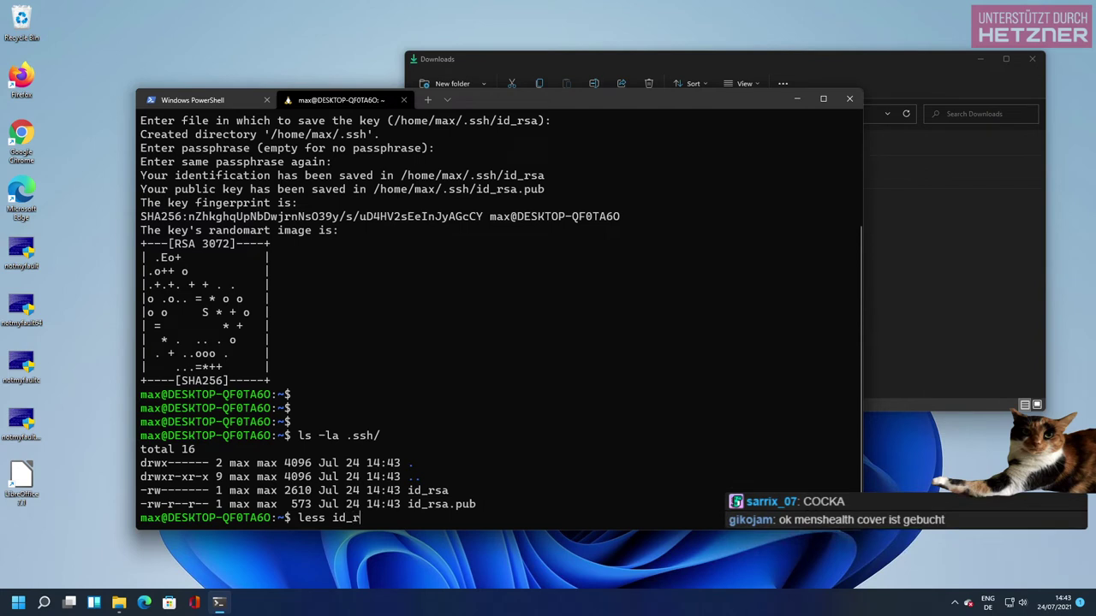
key(BackSpace)
key(BackSpace)
key(BackSpace)
key(BackSpace)
text(.ssh/id_rsa.pub)
key(Return)
Select the complete public key text from ssh-rsa through the trailing comment and copy it
double_click(206, 132)
click(207, 133)
drag(142, 121, 541, 192)
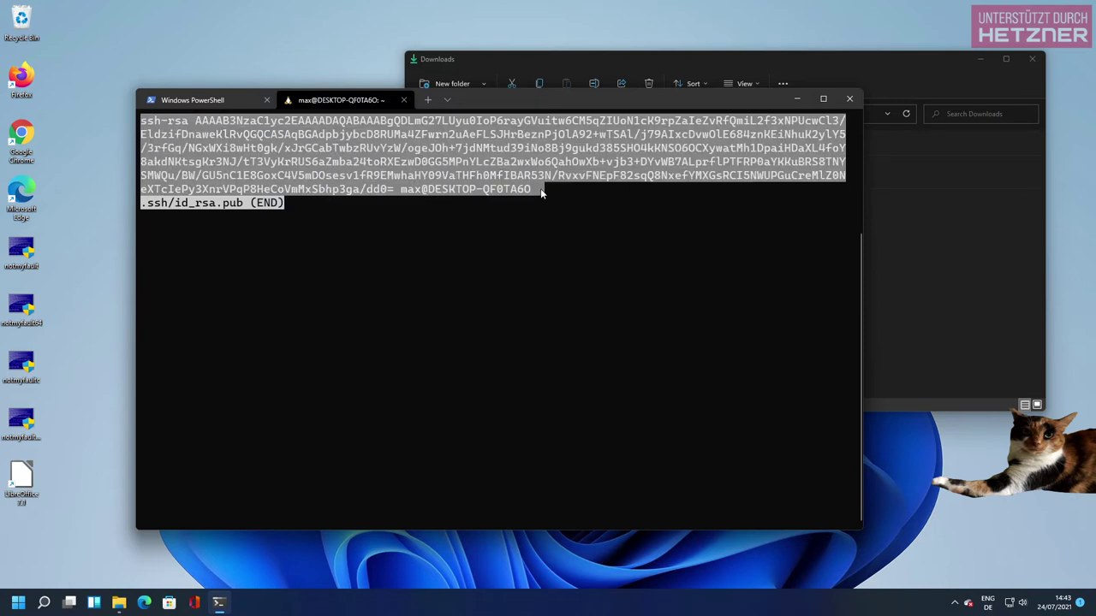
right_click(529, 190)
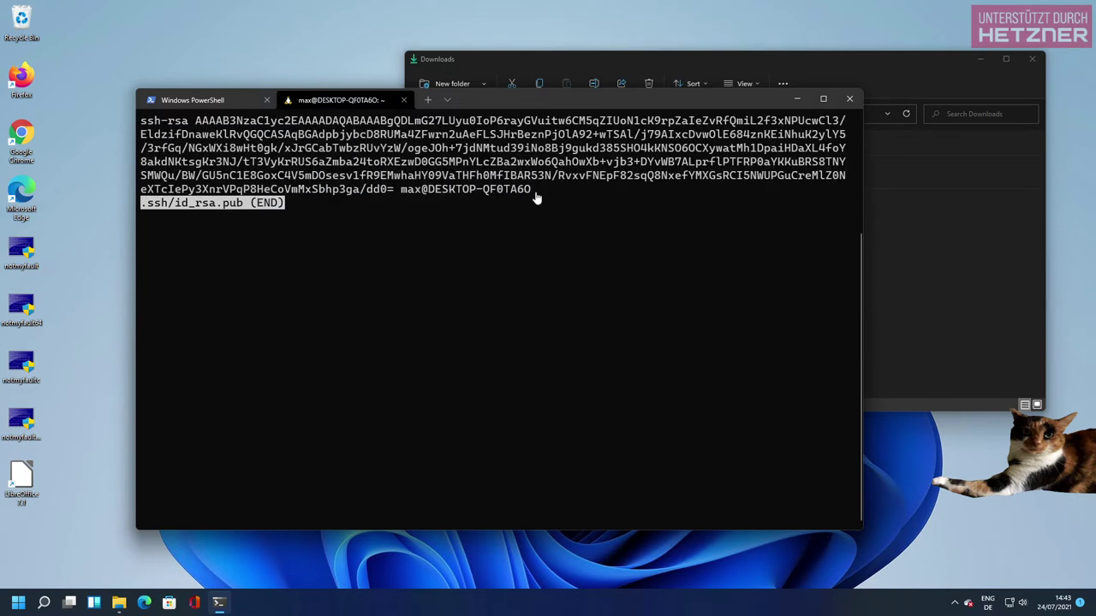
Switch to the Hetzner Cloud Console in the browser and start creating a new server
key(alt+Tab)
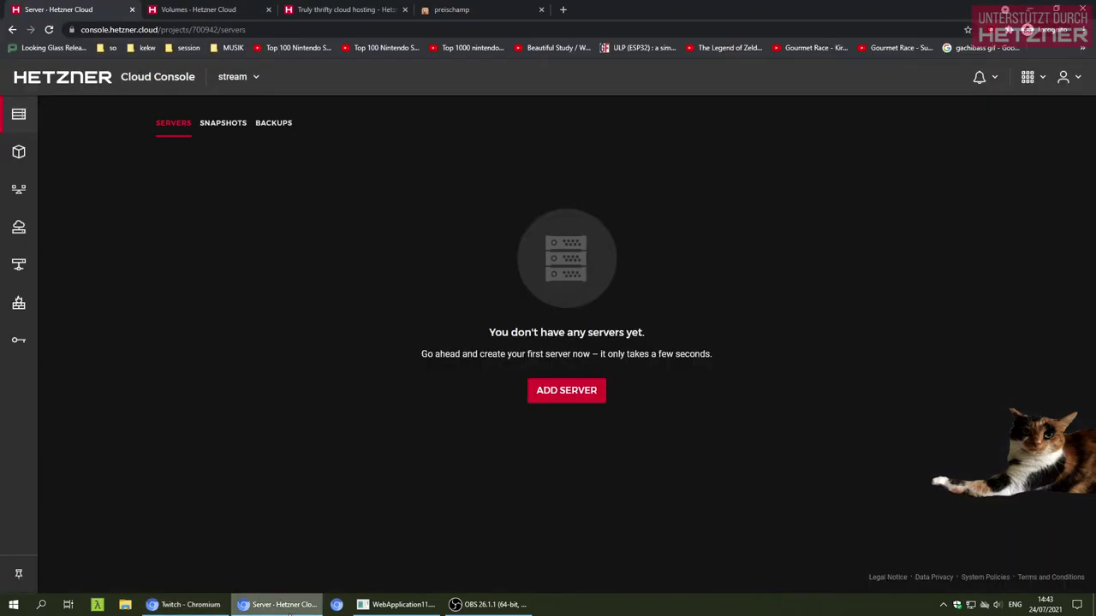
click(280, 605)
click(565, 391)
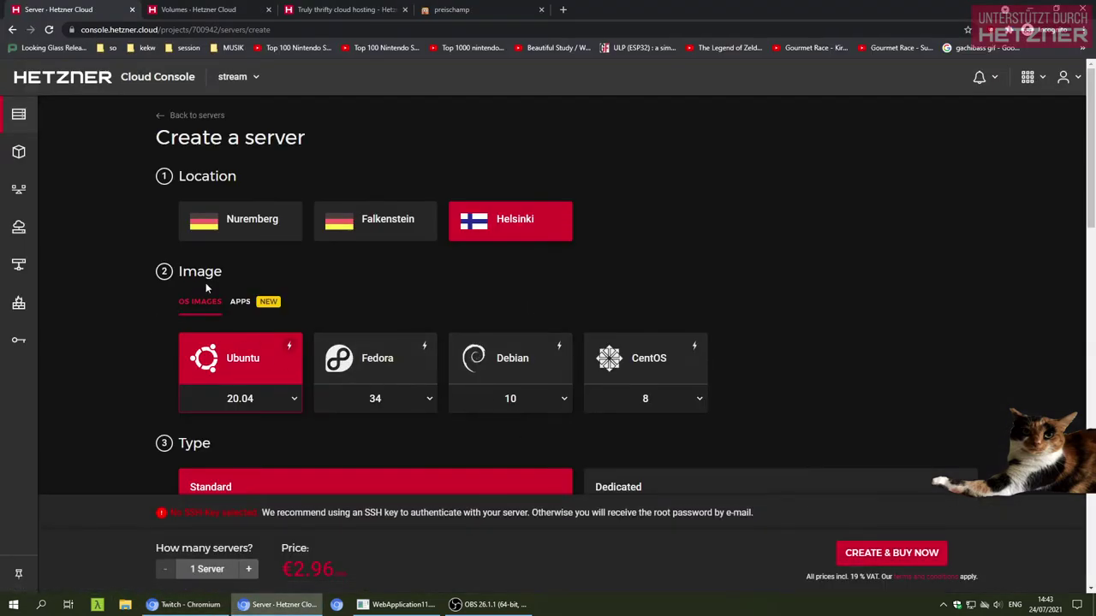
Set the new server's location to Nuremberg and assign the CuteFW firewall to it
scroll(103, 261, down, 3)
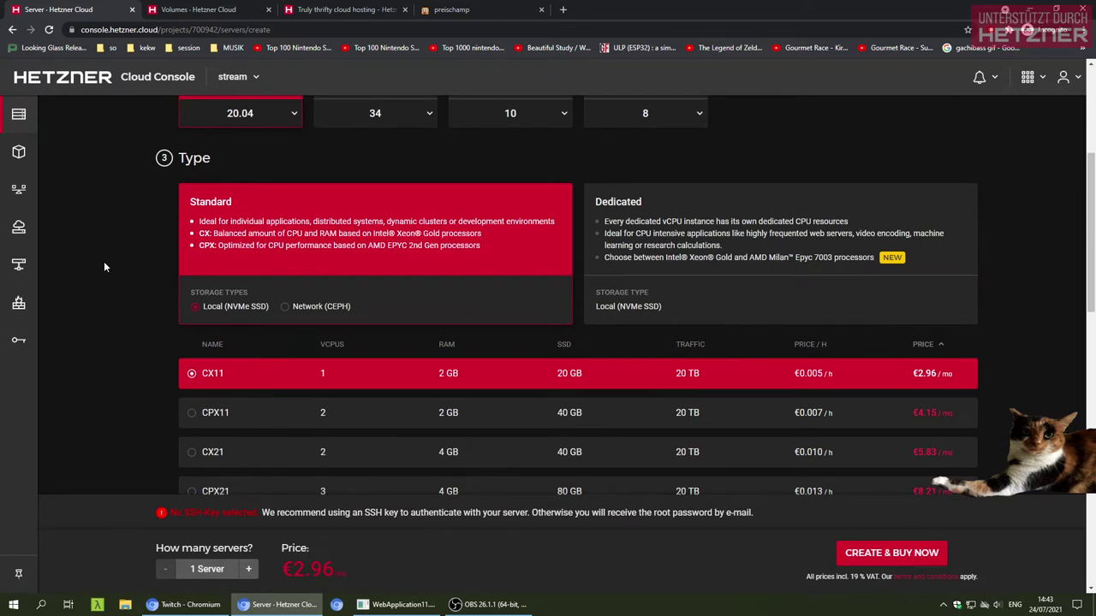
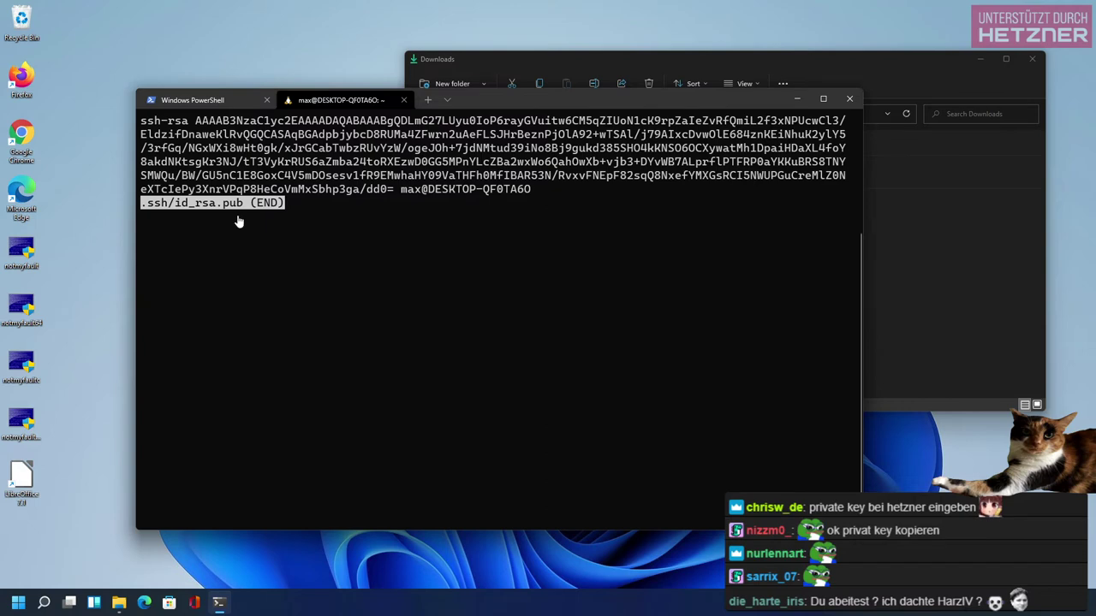
key(alt+Tab)
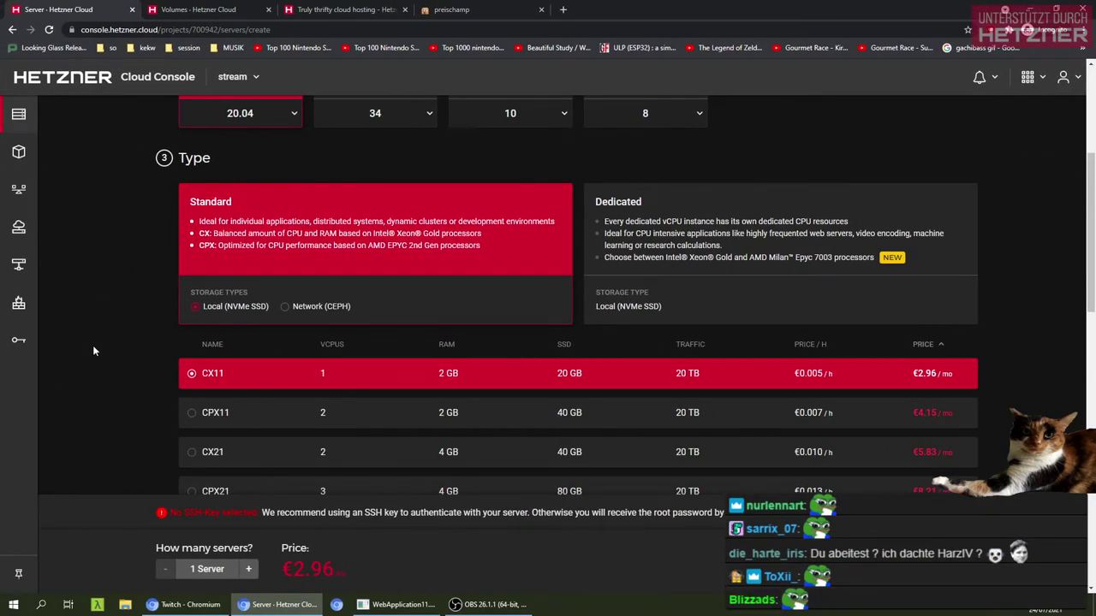
scroll(95, 364, up, 4)
scroll(94, 365, down, 5)
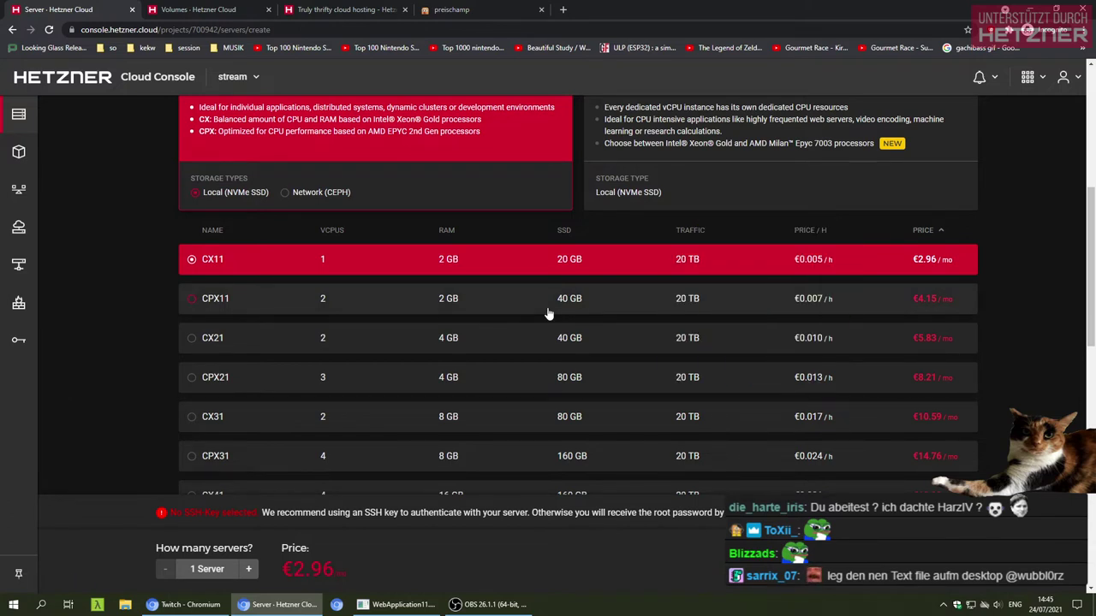
scroll(88, 362, down, 5)
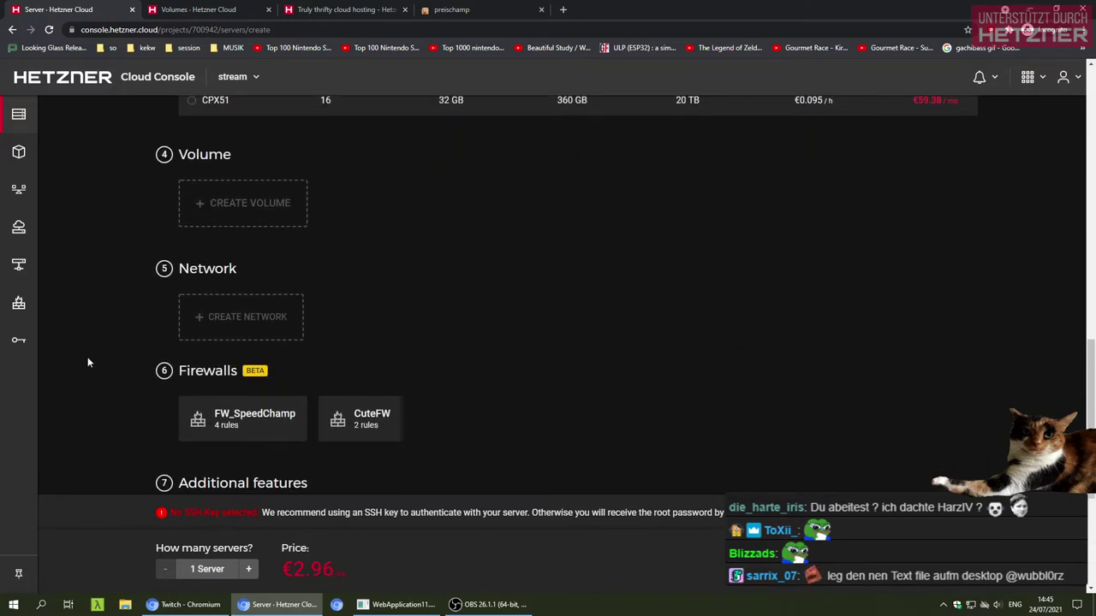
click(340, 417)
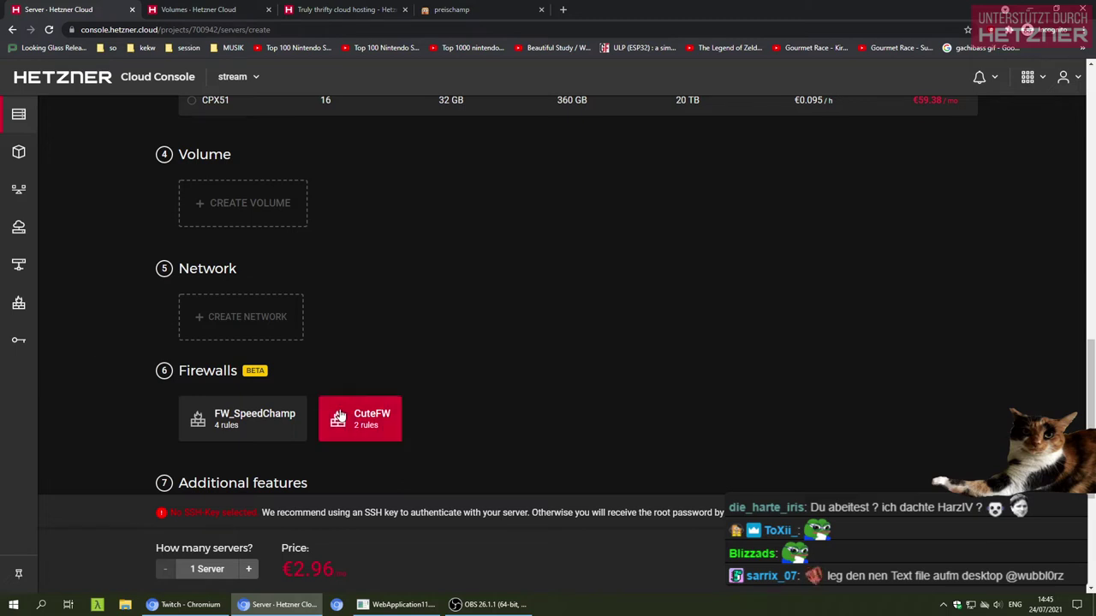
Add the copied public key as a new SSH key for the server, checking the pasted text from start to end
scroll(354, 359, down, 3)
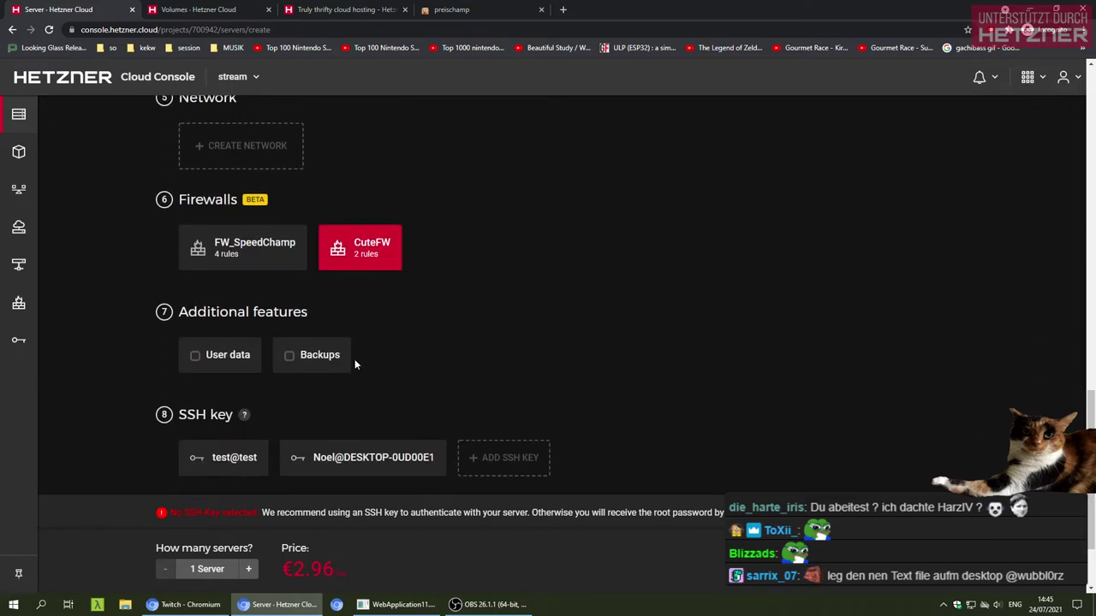
click(509, 402)
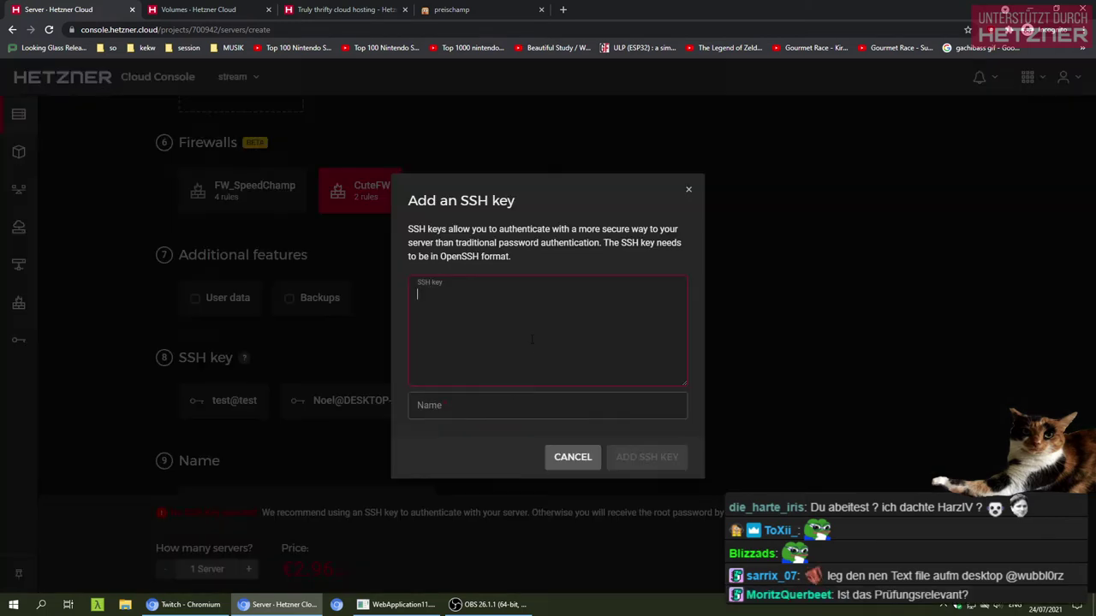
key(ctrl+v)
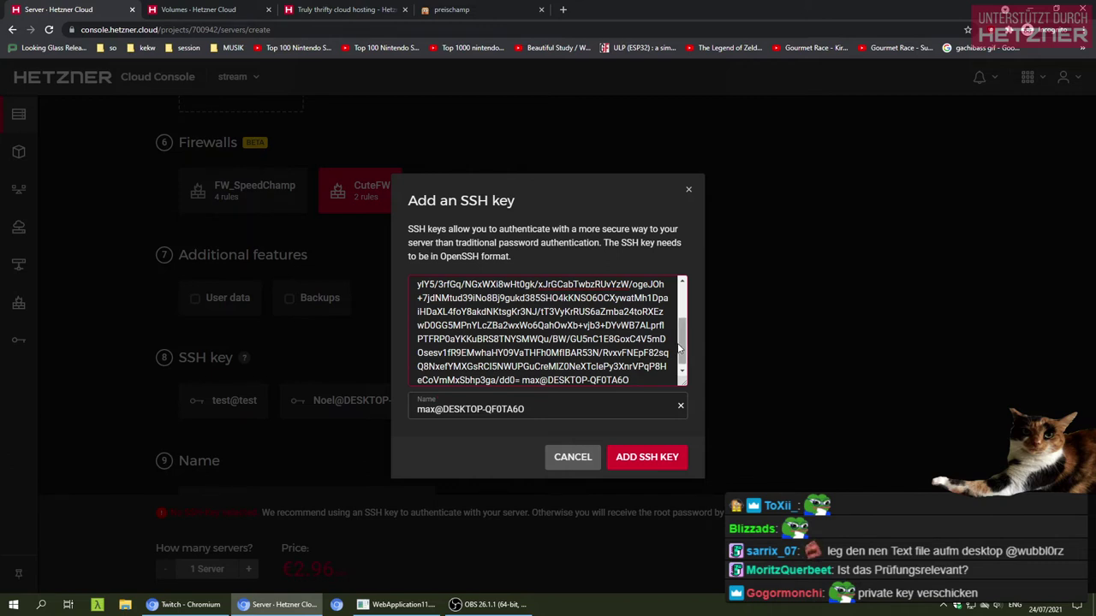
drag(682, 327, 682, 296)
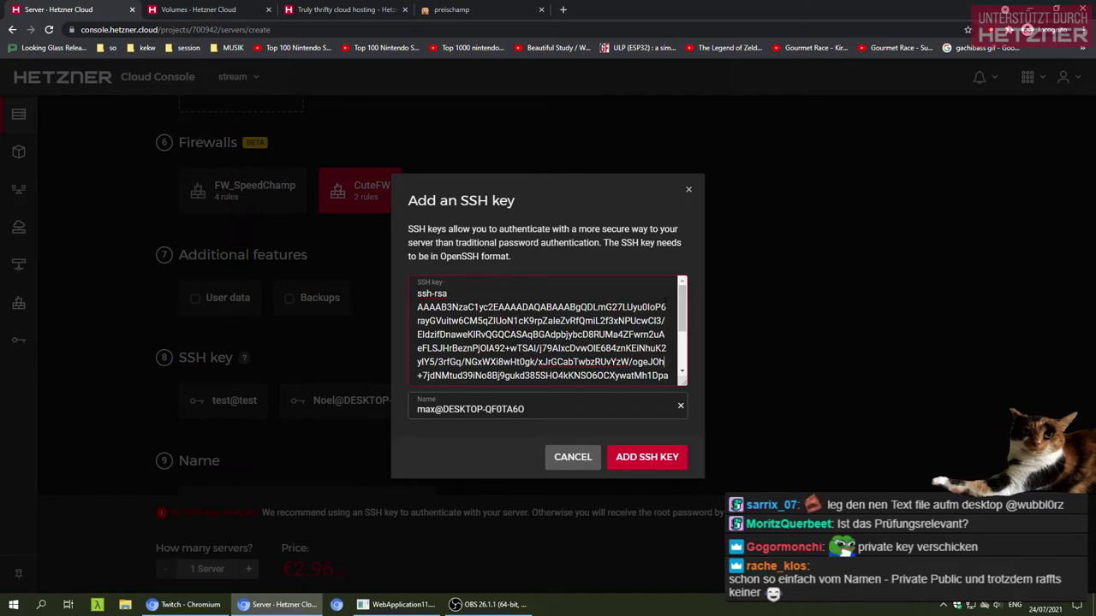
scroll(651, 342, down, 2)
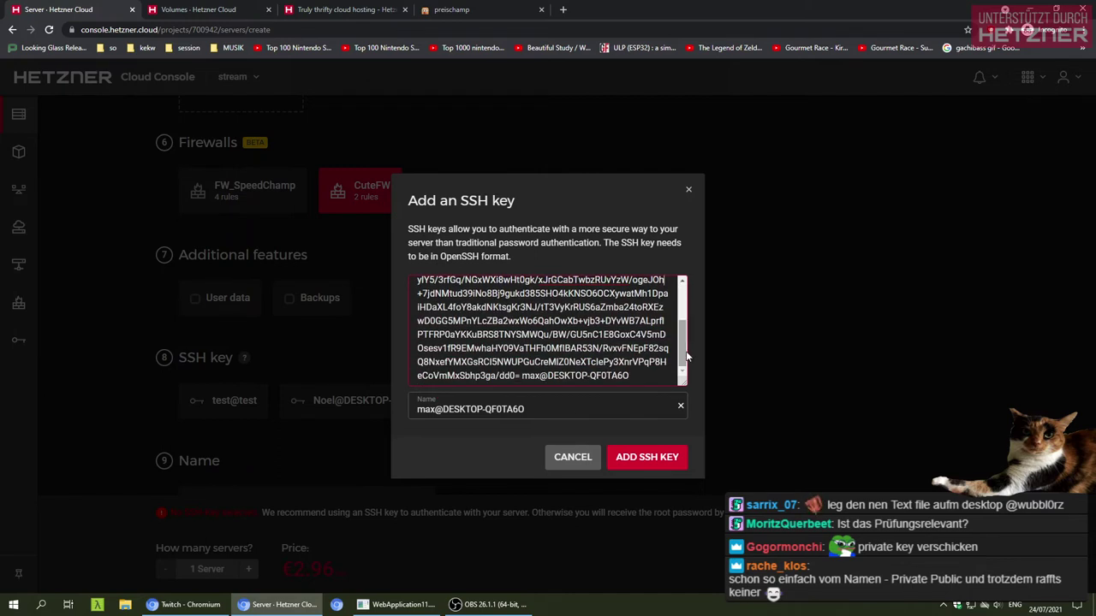
drag(644, 379, 428, 282)
click(451, 293)
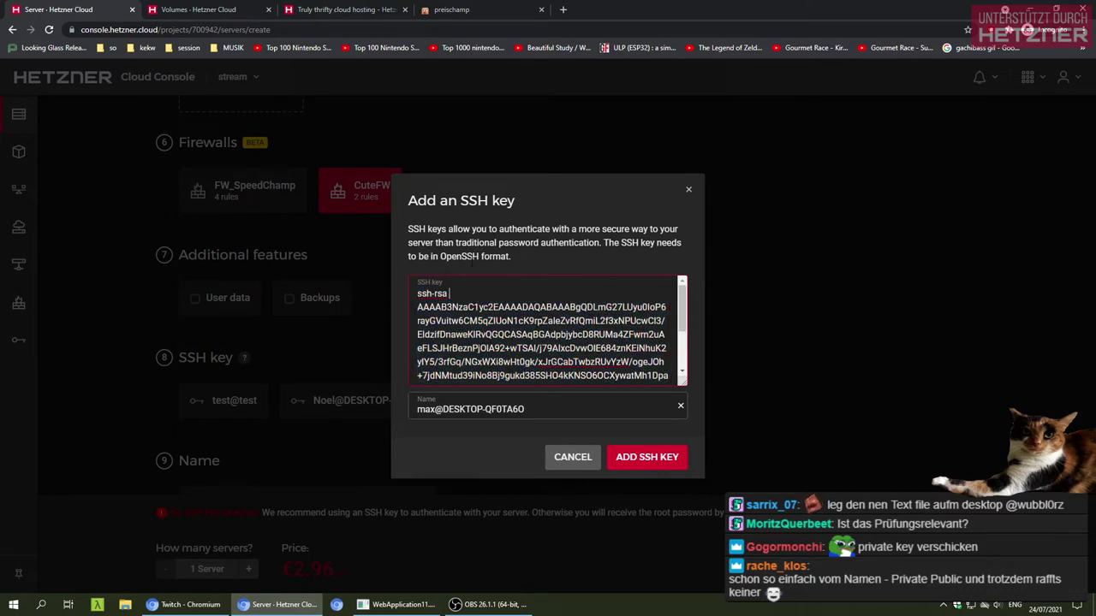
scroll(548, 334, down, 3)
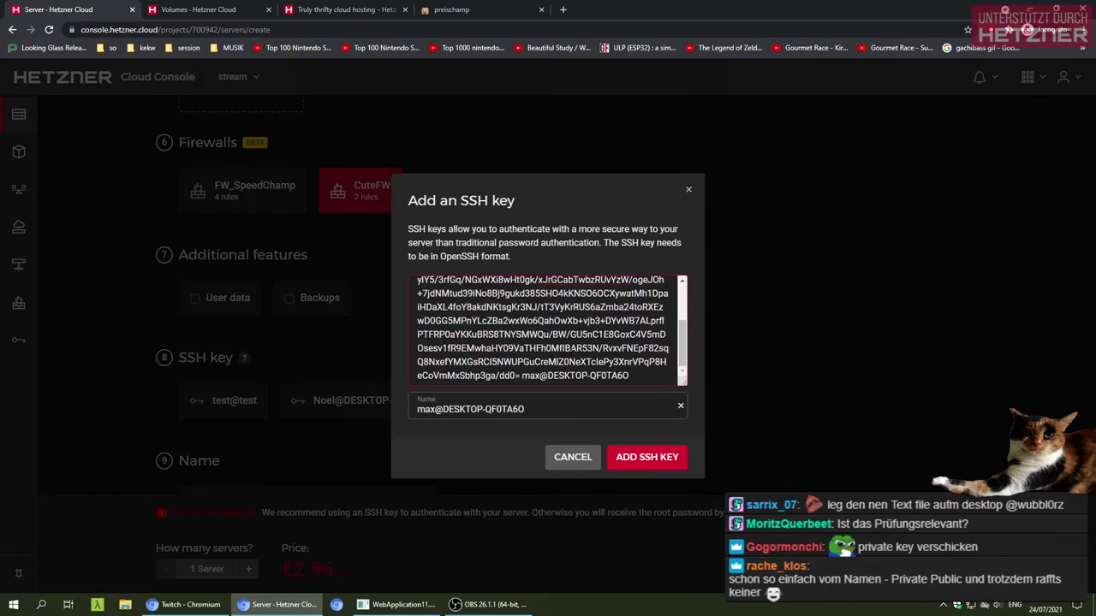
click(659, 460)
scroll(659, 462, down, 1)
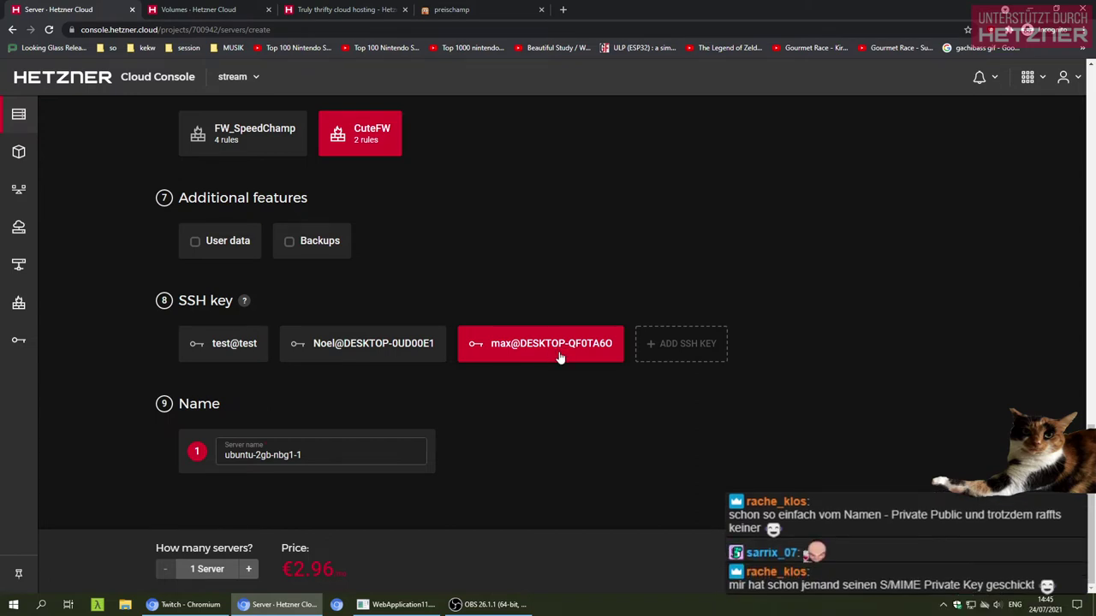
Create the configured server and copy its IP address from the server list
scroll(523, 377, up, 10)
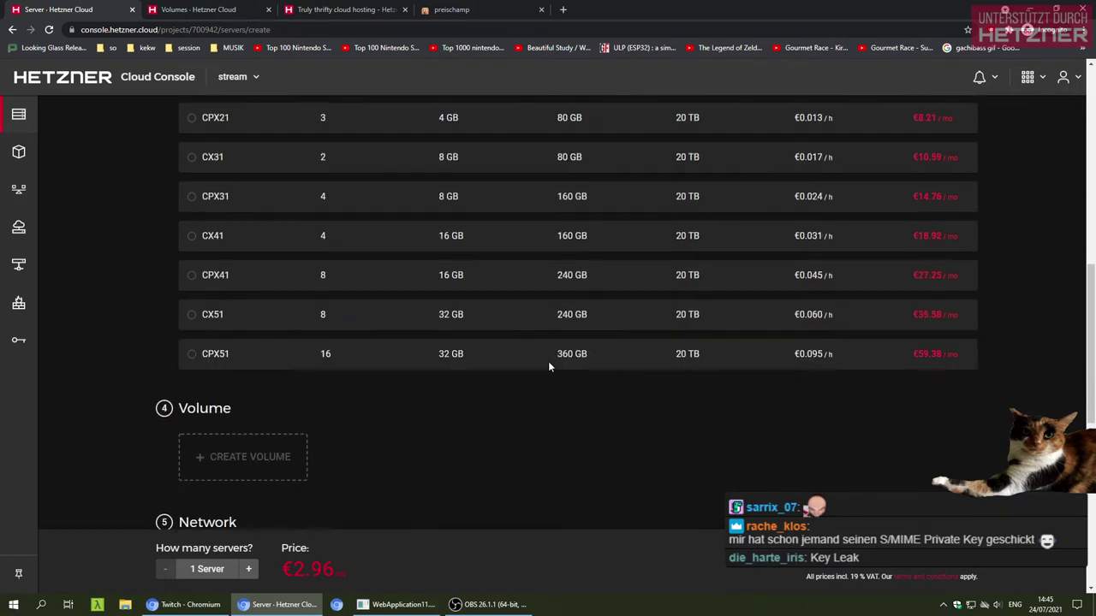
scroll(550, 366, down, 10)
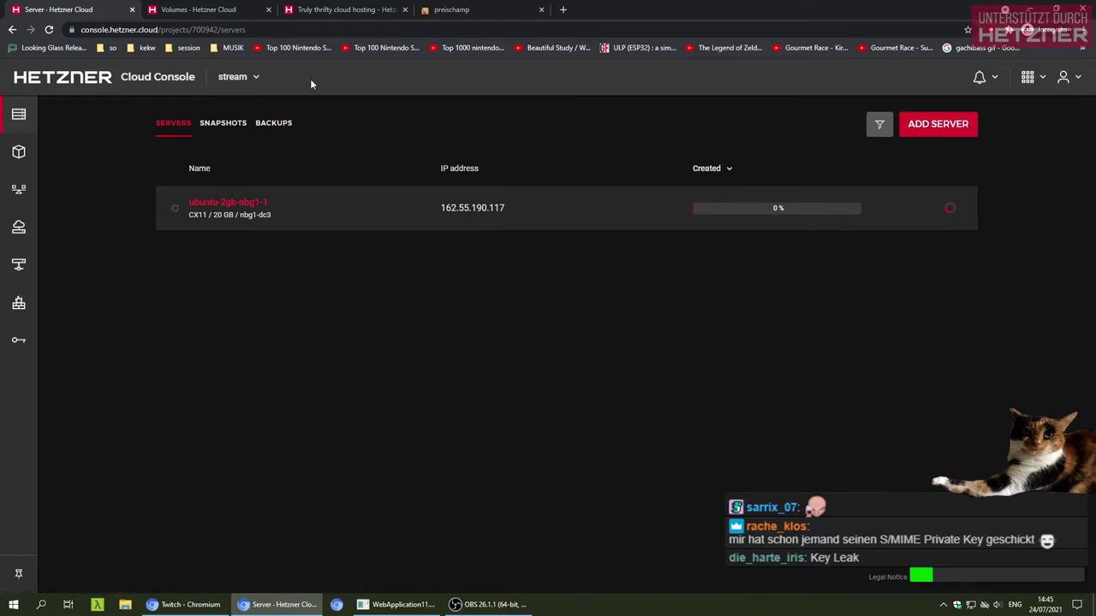
click(257, 29)
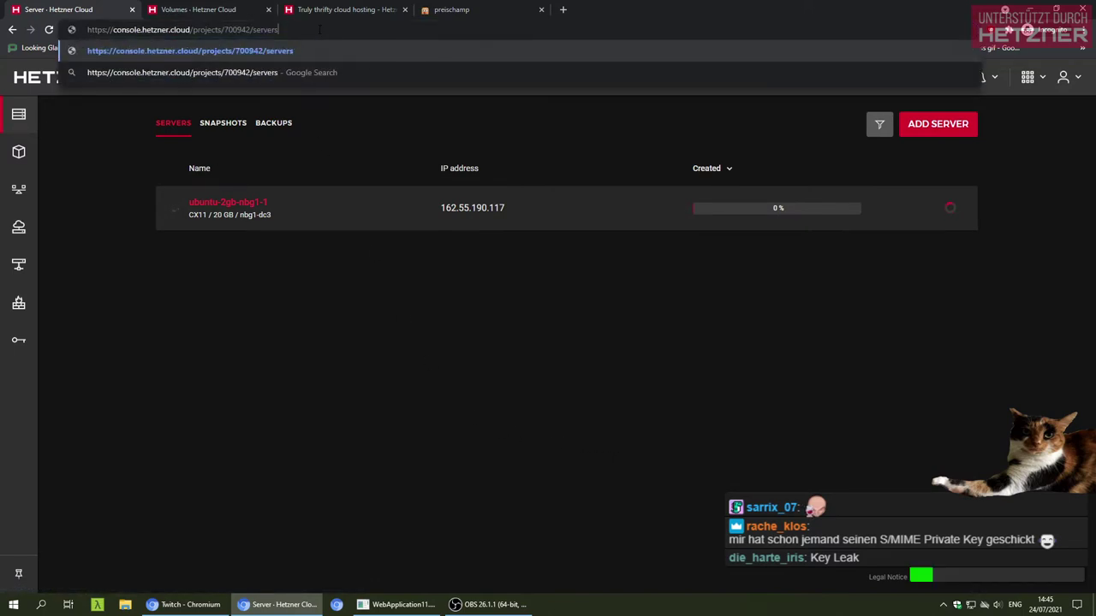
click(452, 324)
click(467, 208)
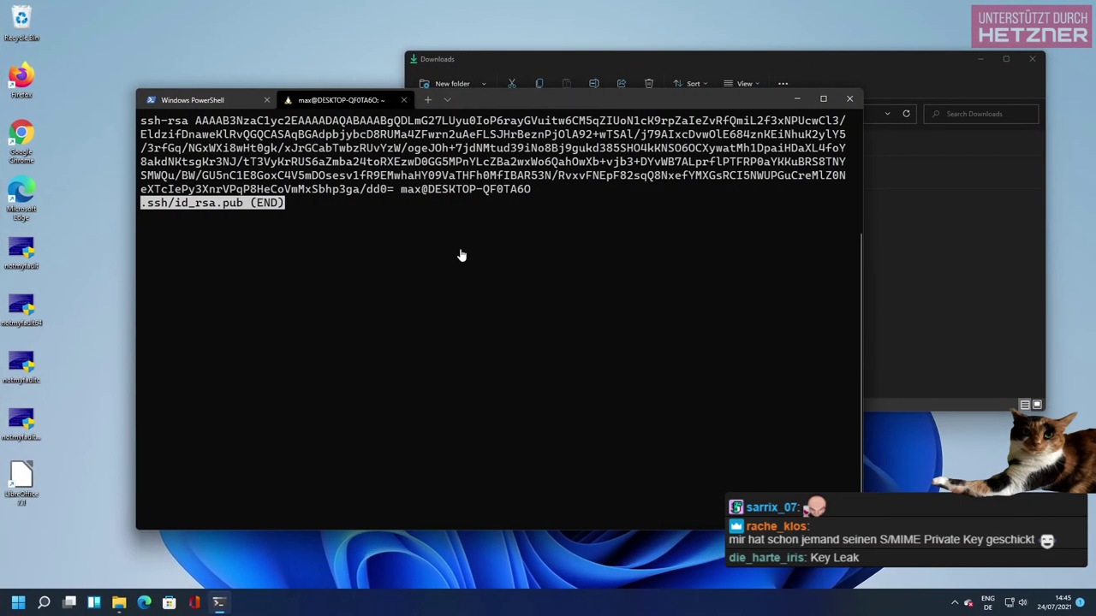
key(q)
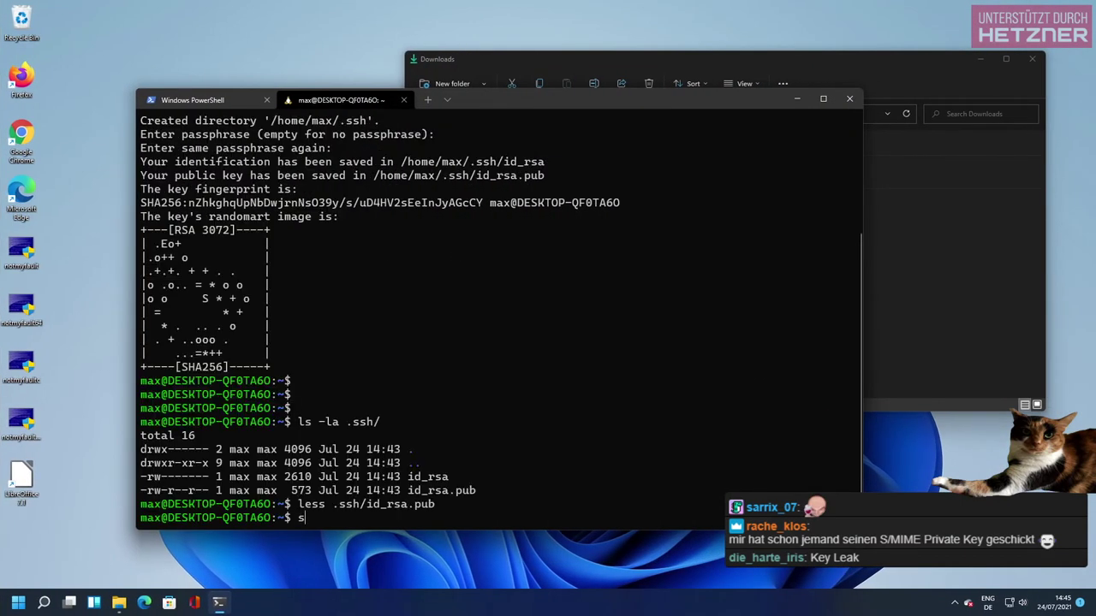
key(ctrl+v)
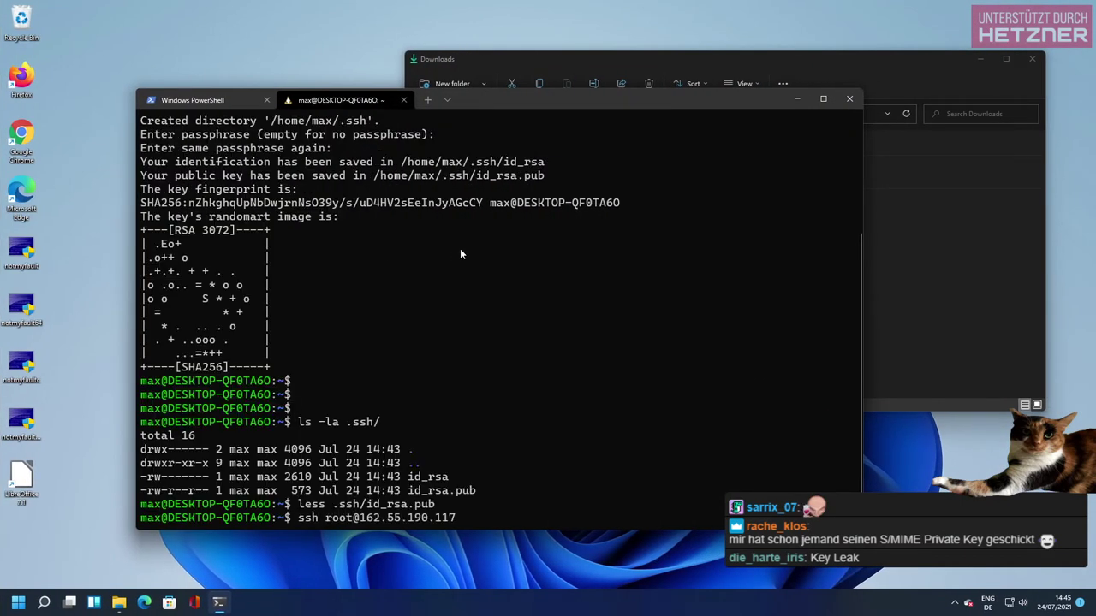
key(ctrl+super+Left)
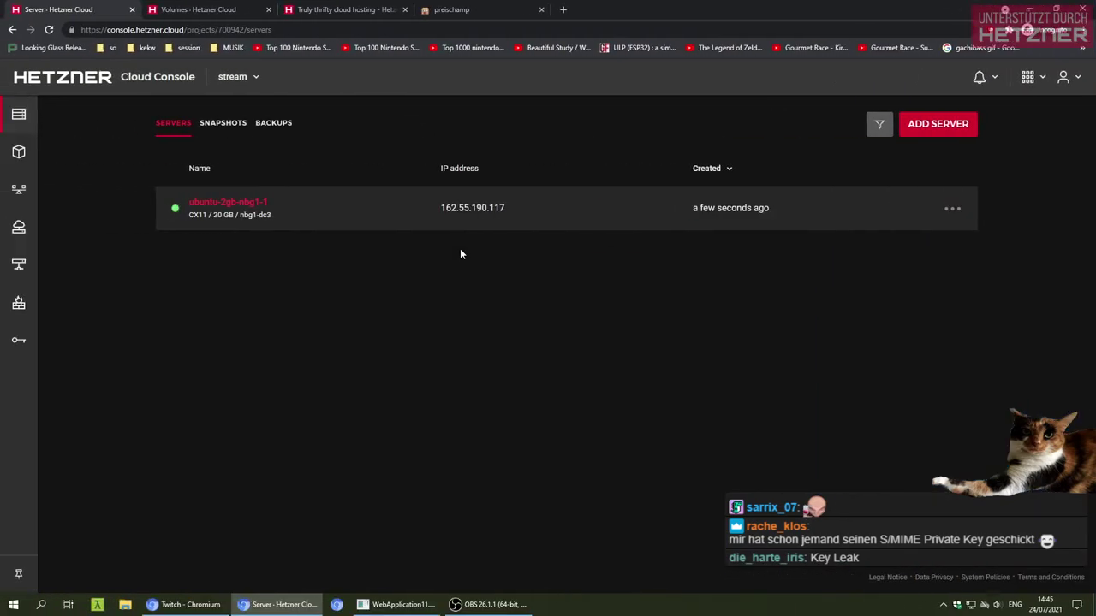
key(ctrl+super+Right)
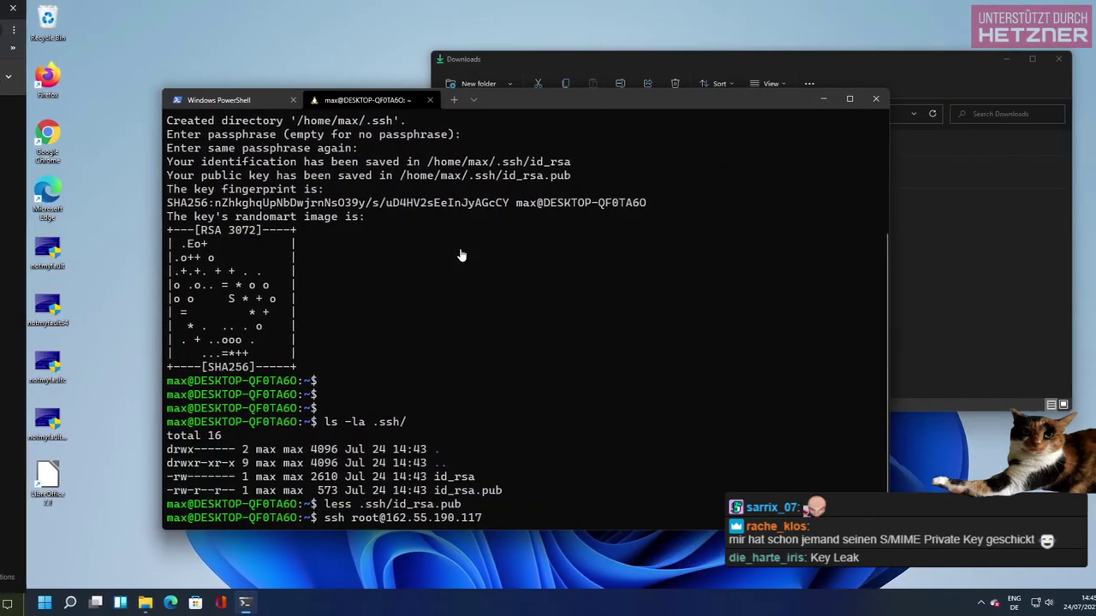
key(Return)
Enlarge the terminal window, repeat the SSH connection to the server as root and accept its host key with yes
key(Up)
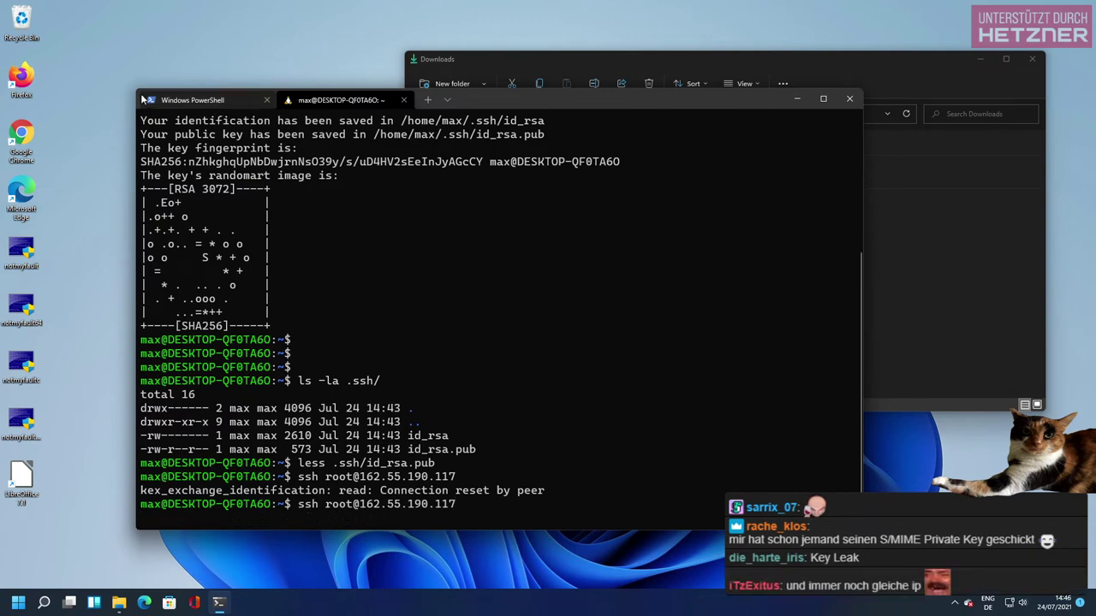
drag(136, 92, 134, 39)
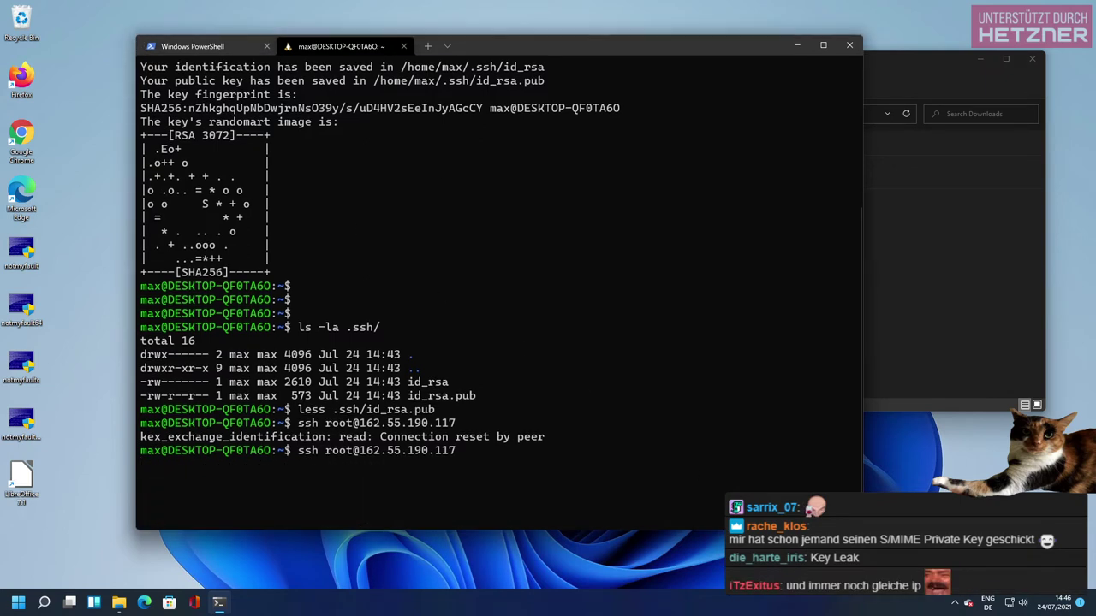
drag(862, 529, 962, 570)
key(Up)
key(Return)
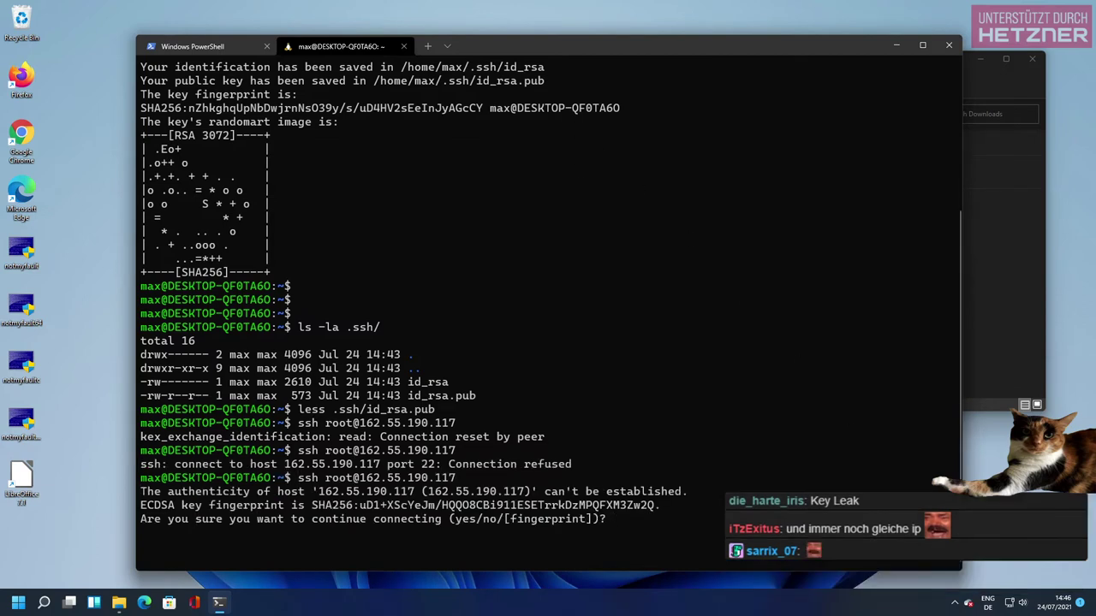
text(yes)
key(Return)
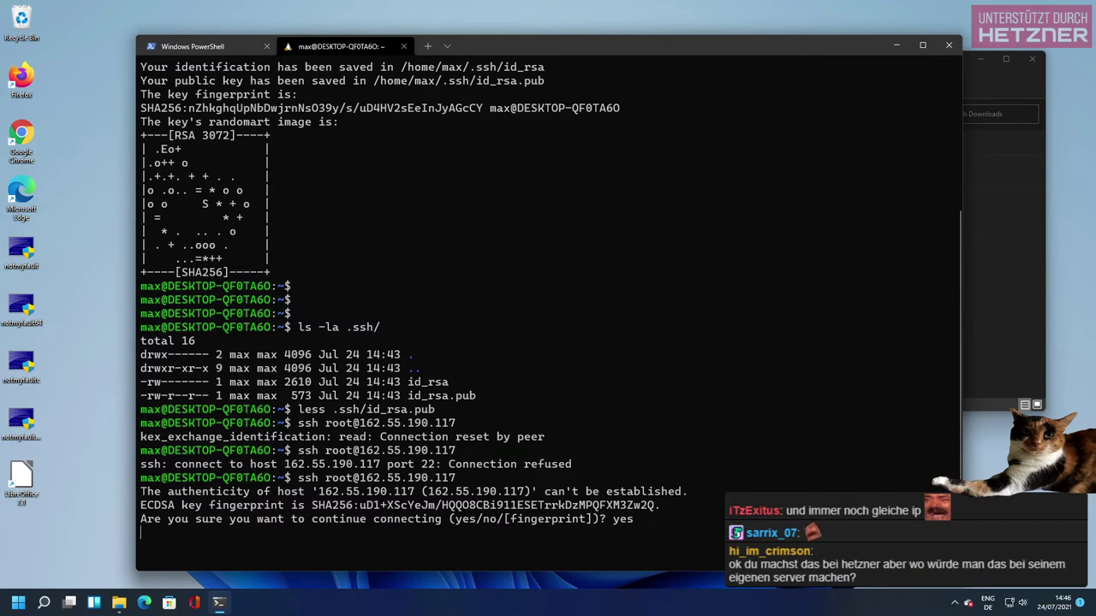
key(Return)
key(Return)
key(Return)
key(Return)
key(Return)
key(Return)
key(Return)
key(Return)
key(Return)
key(Return)
key(Return)
key(Return)
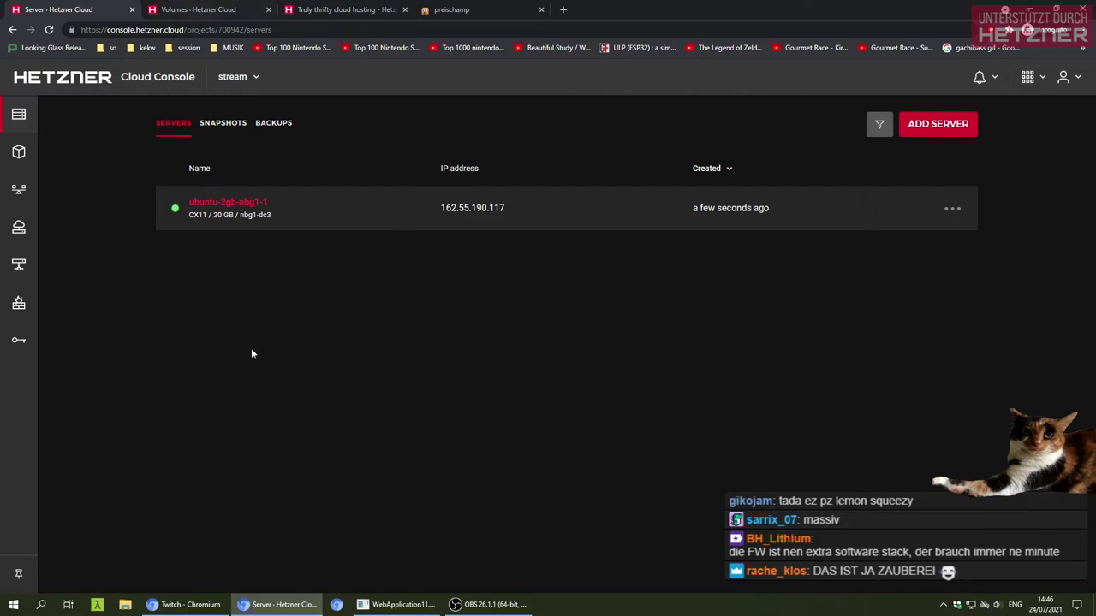
Switch to the Twitch stream chat and read the viewer's question about doing this on one's own server
click(207, 600)
scroll(202, 438, down, 15)
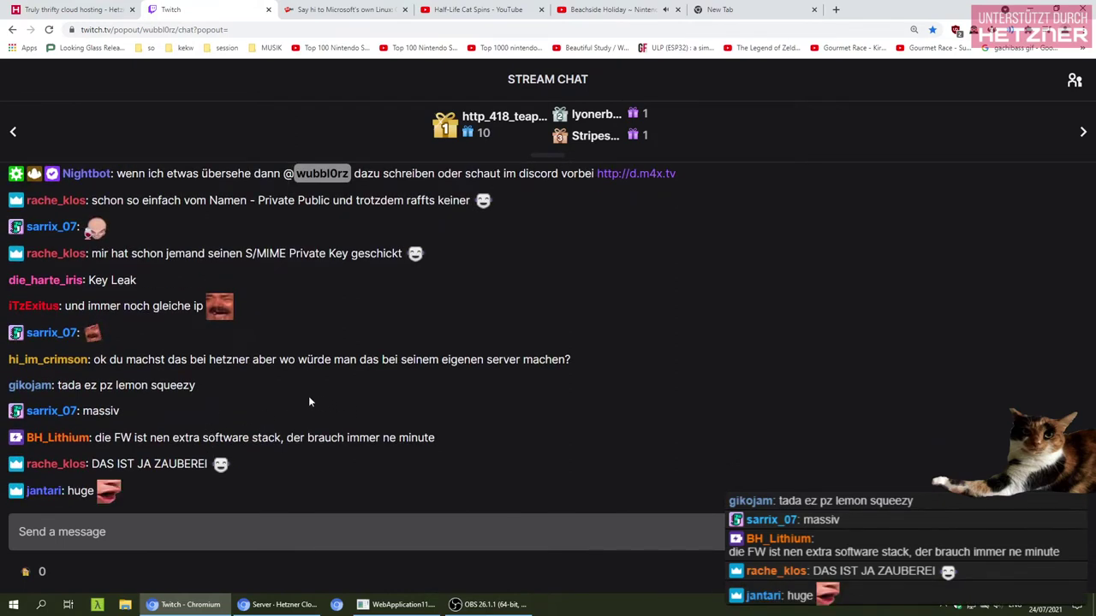
scroll(213, 386, up, 1)
double_click(198, 416)
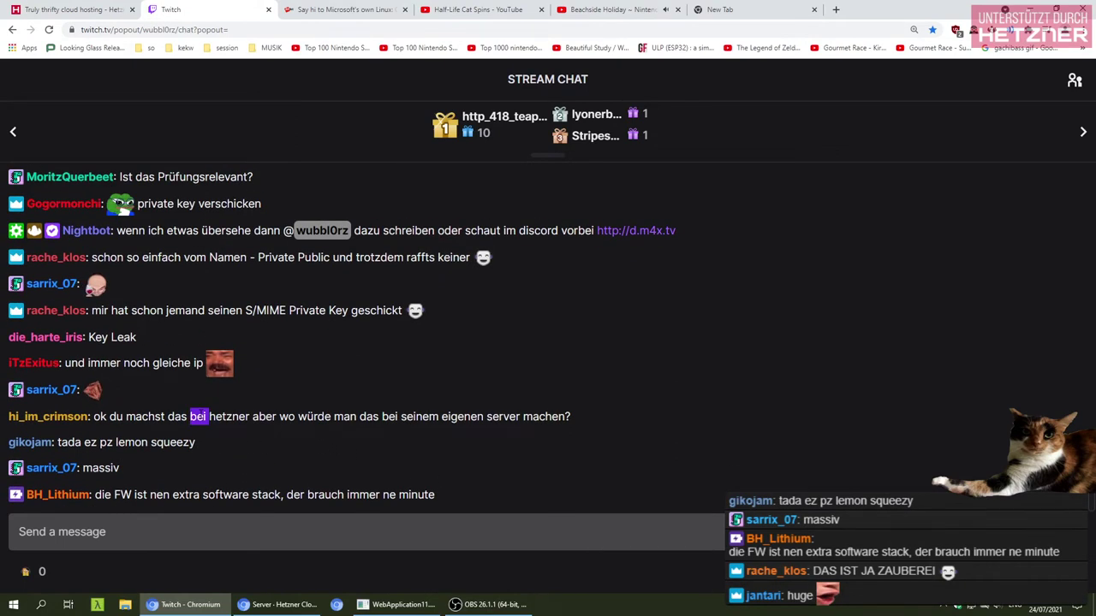
triple_click(198, 416)
scroll(189, 433, up, 1)
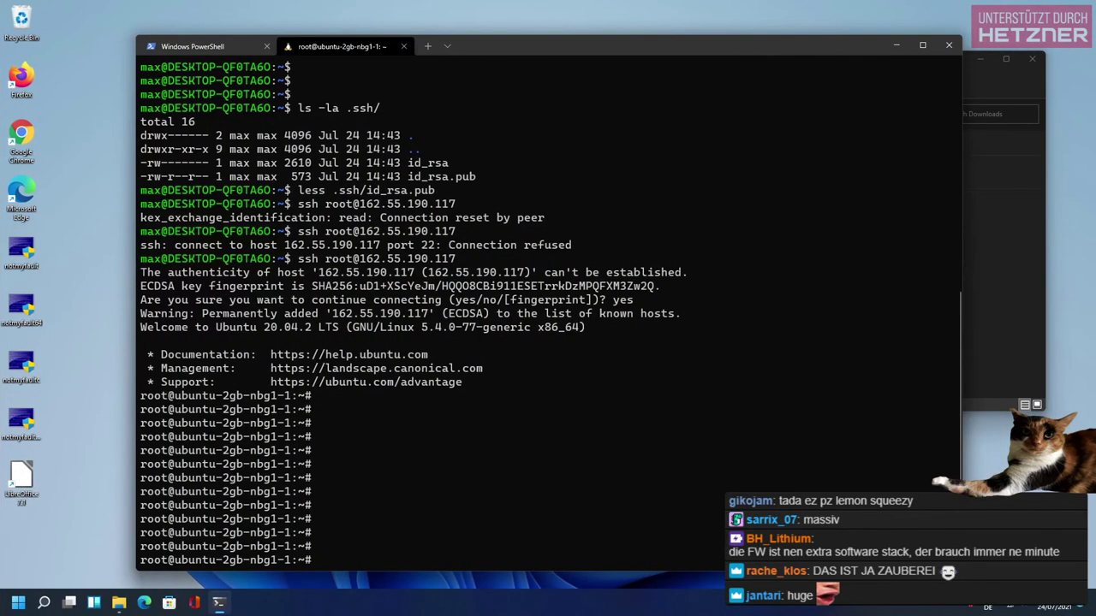
Return to the server's terminal session and print the current directory with pwd and the logged-in user with whoami
key(Return)
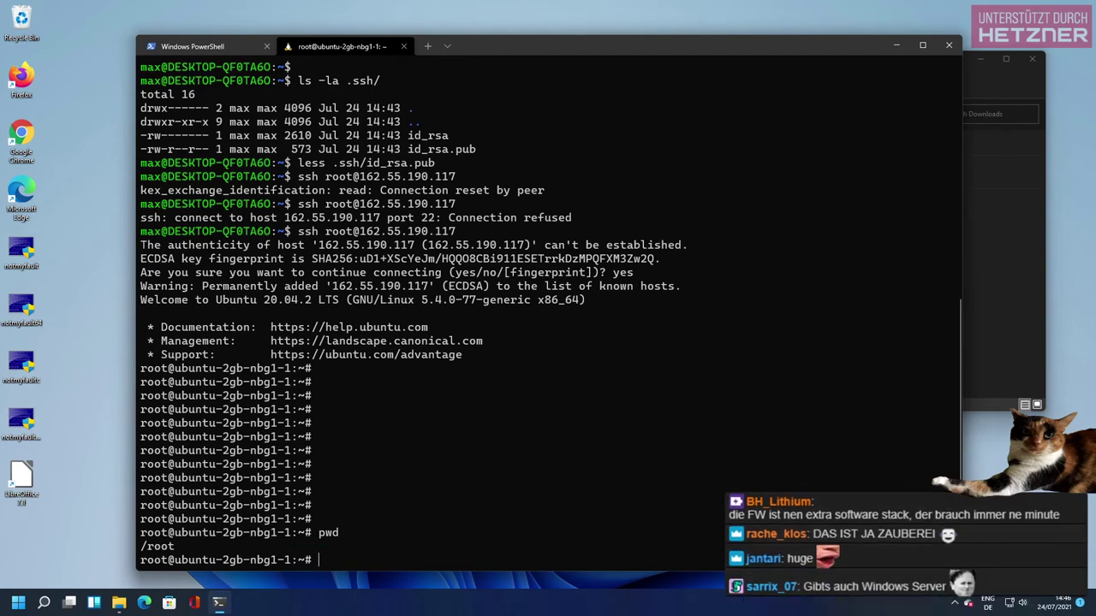
text(whoami)
key(Return)
key(Return)
key(Return)
key(Return)
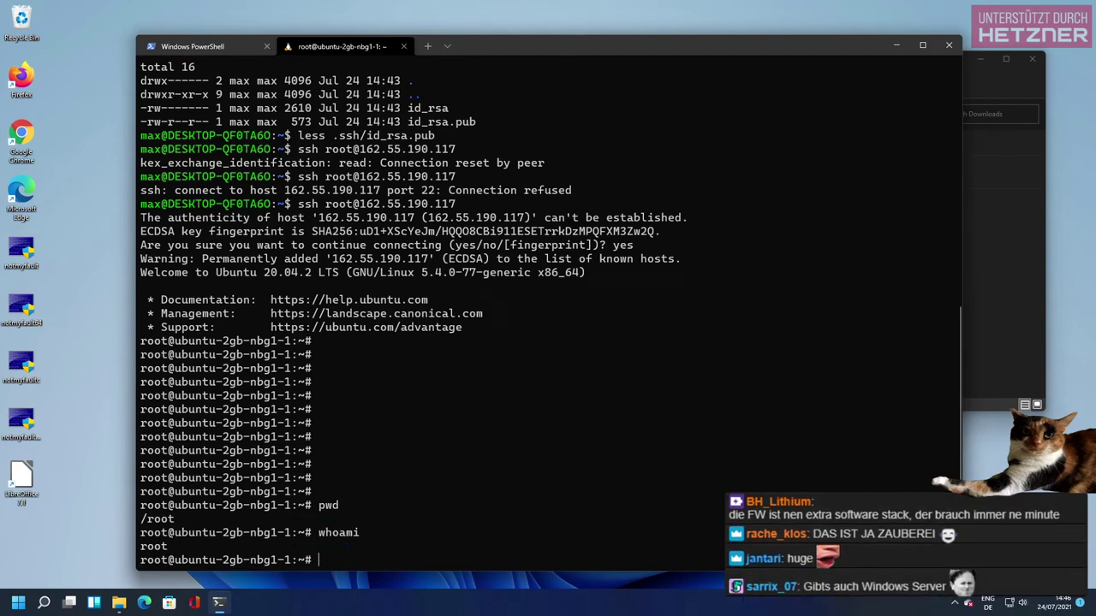
Change into the server's .ssh directory and list its files
text(cd .ssh/)
key(Return)
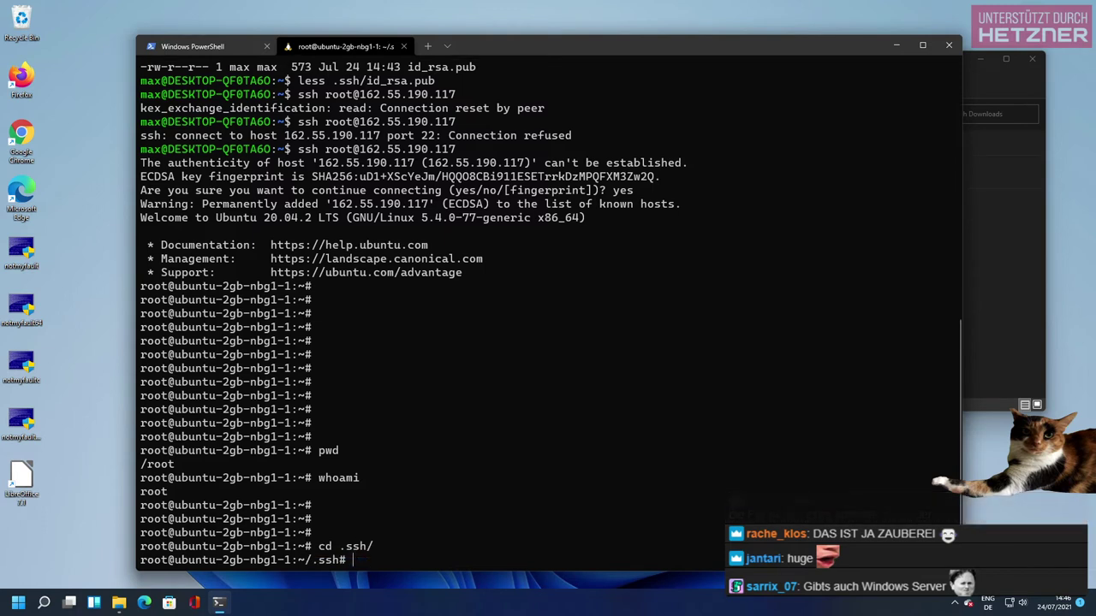
text(ls)
key(Return)
Display the server's authorized_keys file with less
text(less au)
key(Tab)
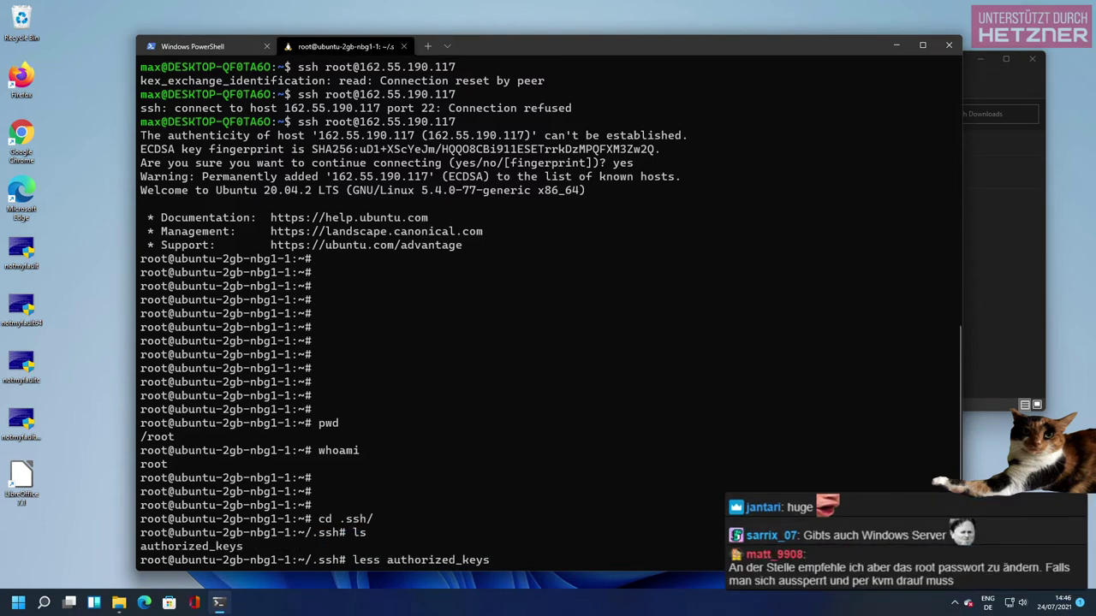
key(Return)
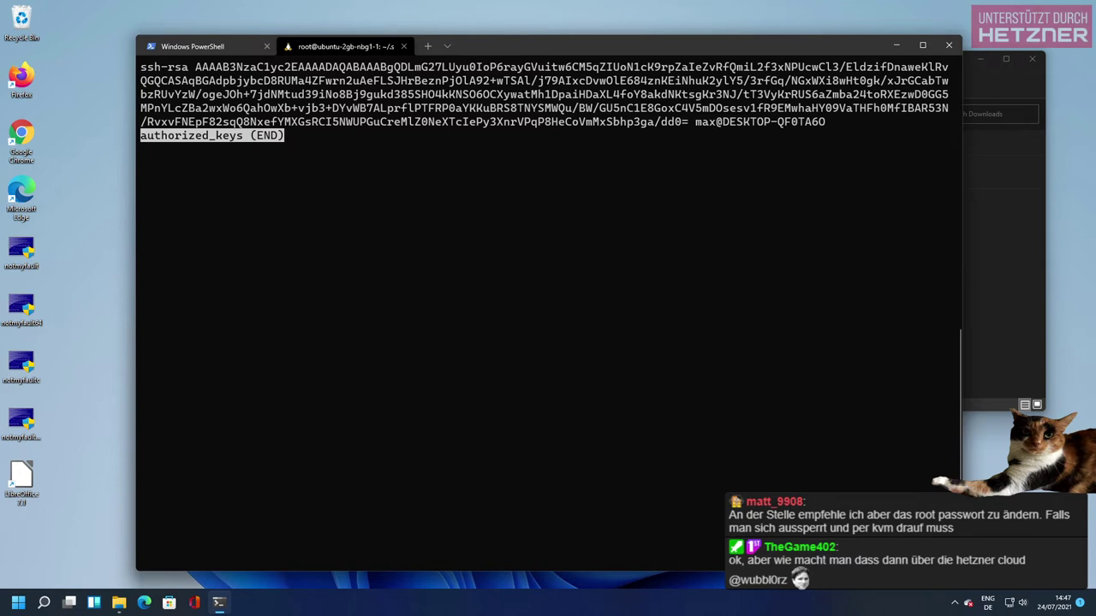
Close the authorized_keys file view and log out of the server
key(q)
key(ctrl+d)
key(Up)
key(Home)
key(Right)
key(Right)
key(Right)
text(-copy-id)
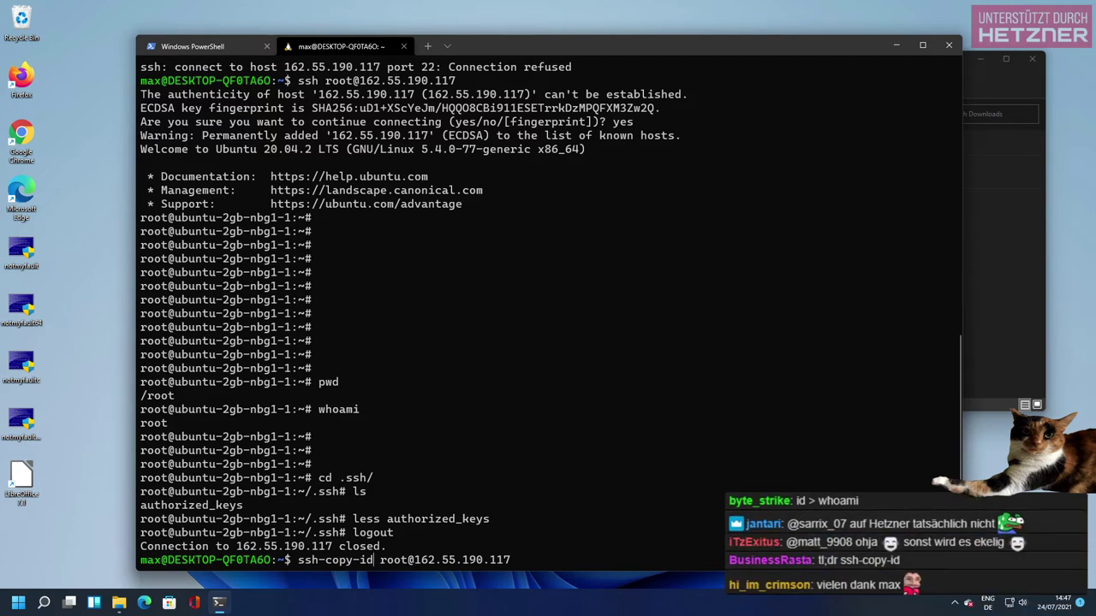
key(ctrl+c)
key(Up)
key(Up)
key(Up)
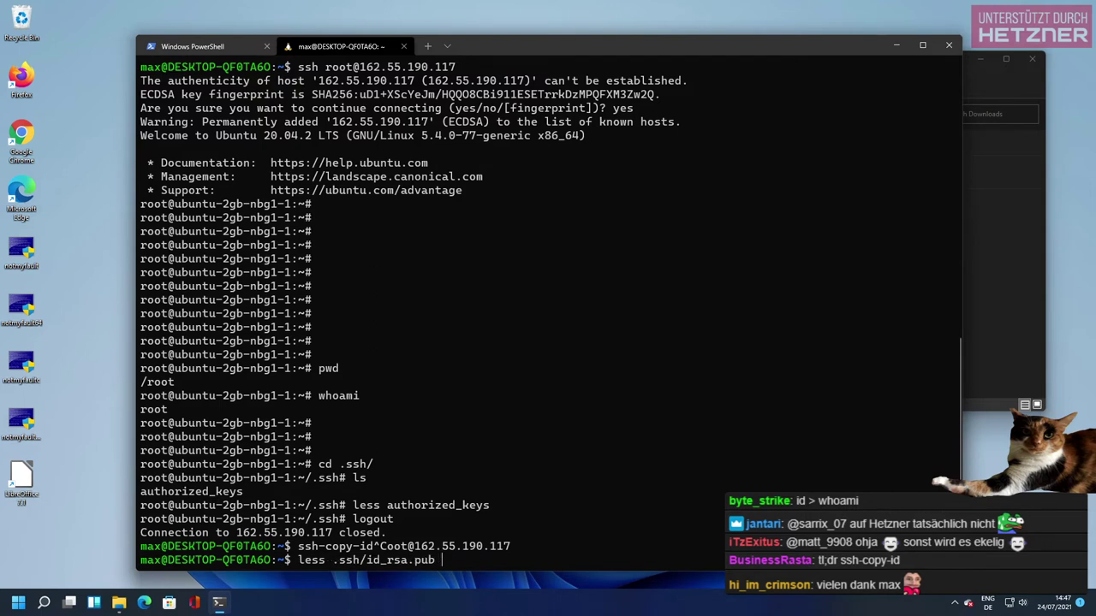
key(Up)
key(Up)
key(Up)
key(Up)
key(Up)
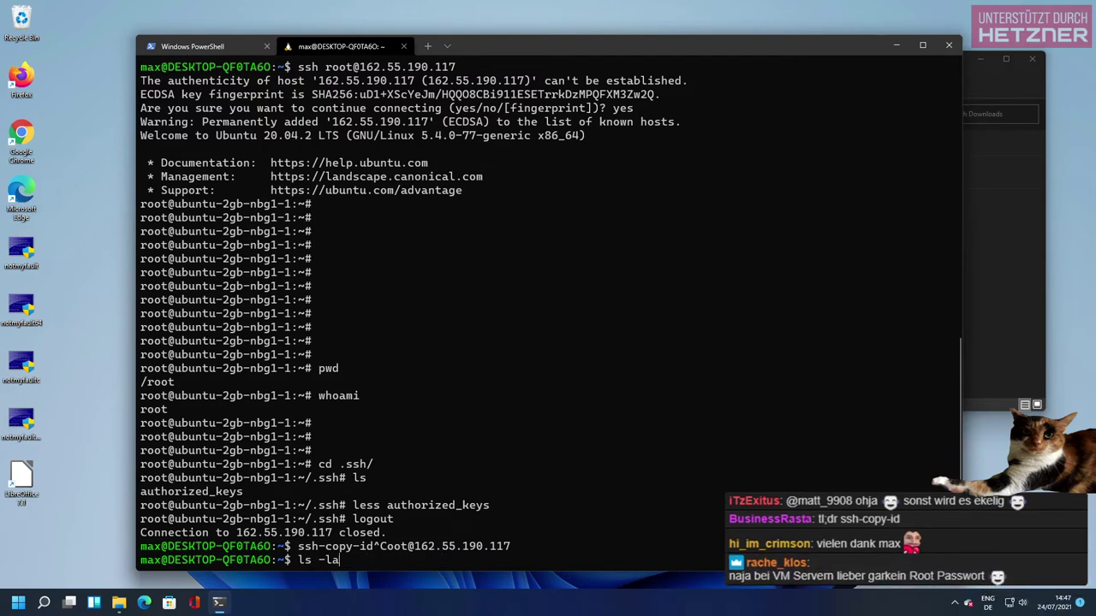
key(Up)
key(Up)
key(Up)
key(Up)
key(Up)
key(Up)
key(Up)
key(Up)
key(Return)
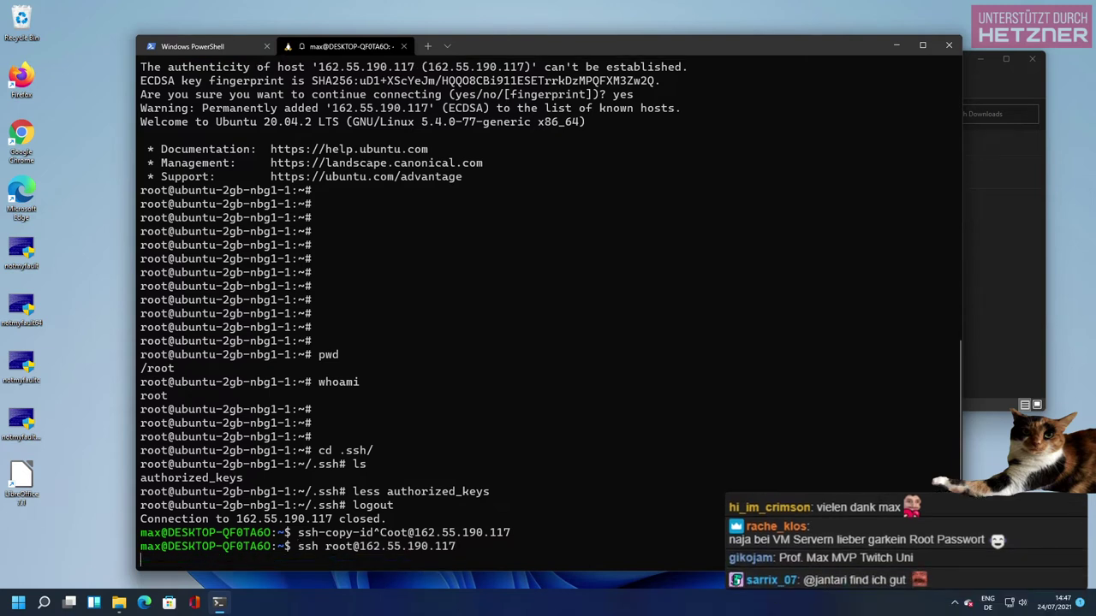
key(Return)
key(Return)
key(Return)
key(Return)
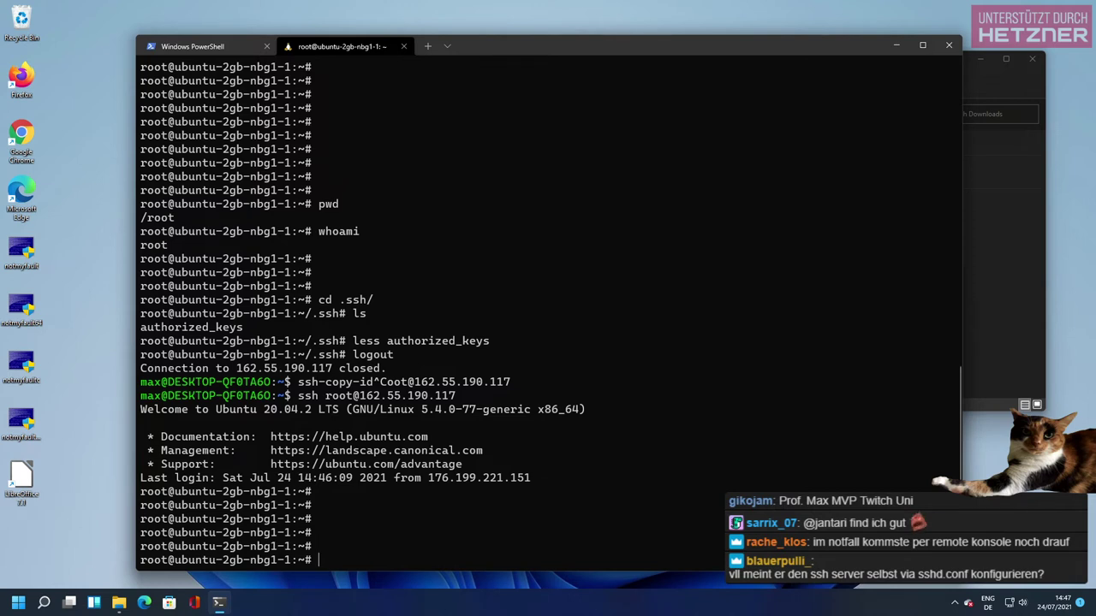
Enlarge the terminal text by two zoom levels and clear the screen
key(ctrl+plus)
key(ctrl+plus)
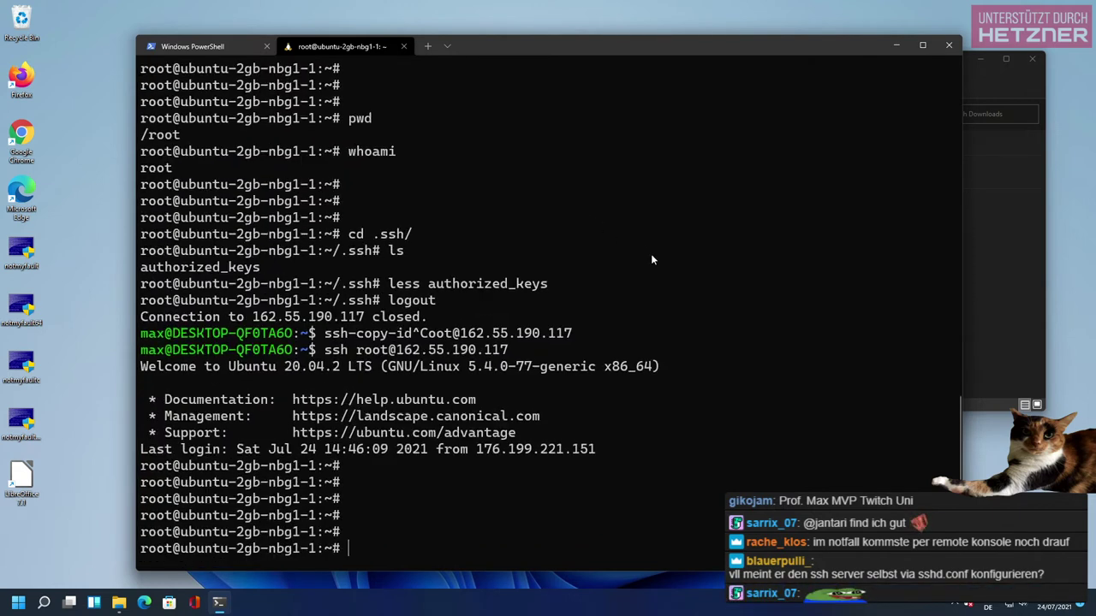
text(clear)
key(Return)
Shift the terminal window aside, launch PuTTY from the Downloads folder and place its configuration window over the terminal
drag(527, 47, 484, 45)
click(948, 236)
double_click(565, 172)
drag(465, 190, 618, 231)
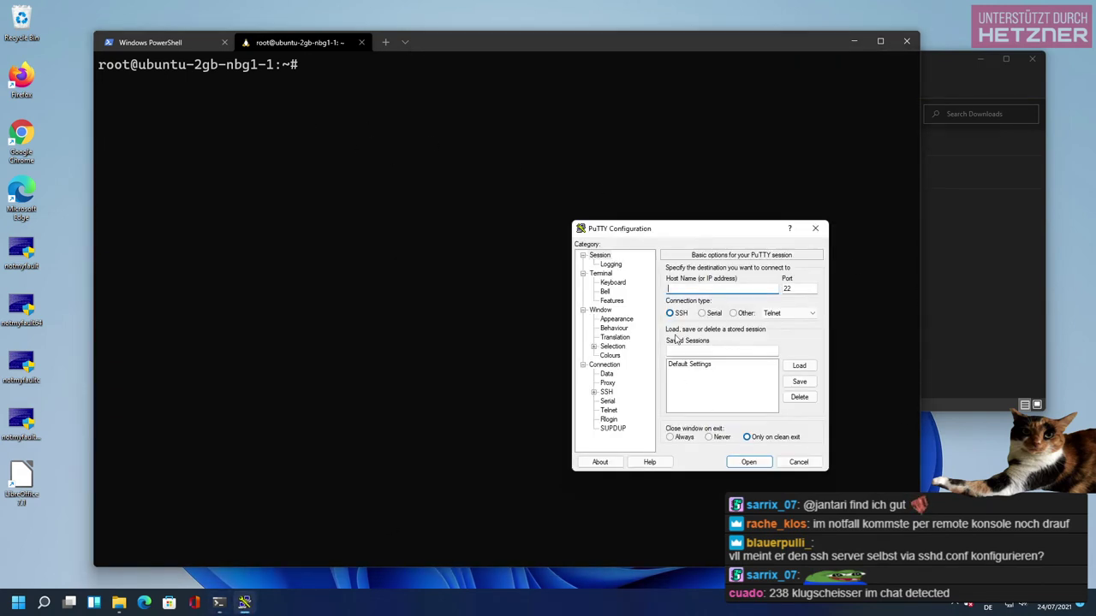
drag(660, 236, 582, 240)
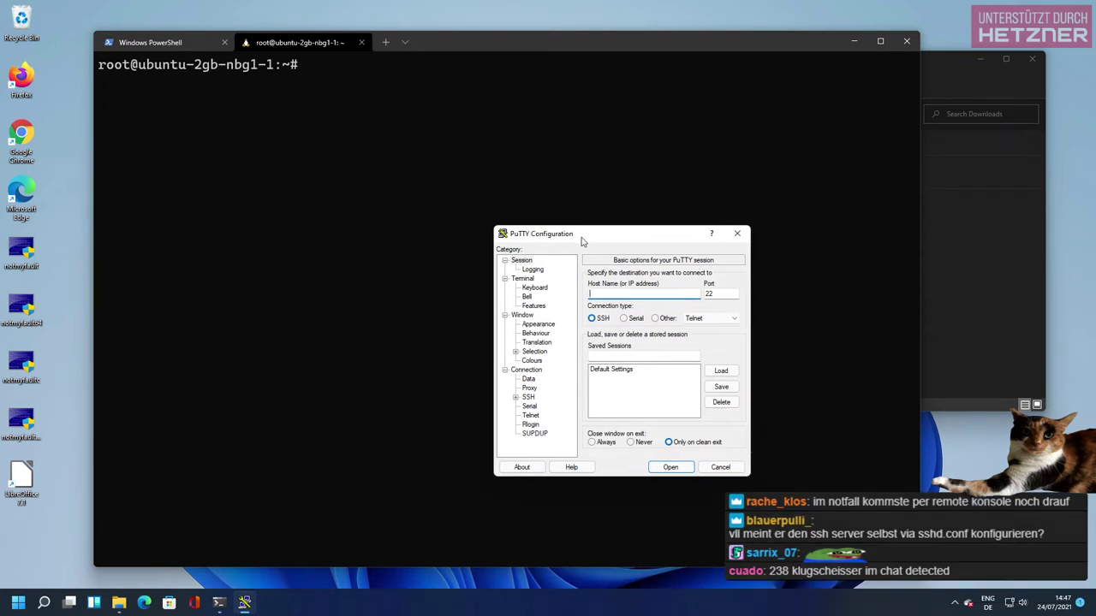
Look through PuTTY's SSH settings for host keys, key exchange and authentication, and cancel the configuration
click(516, 397)
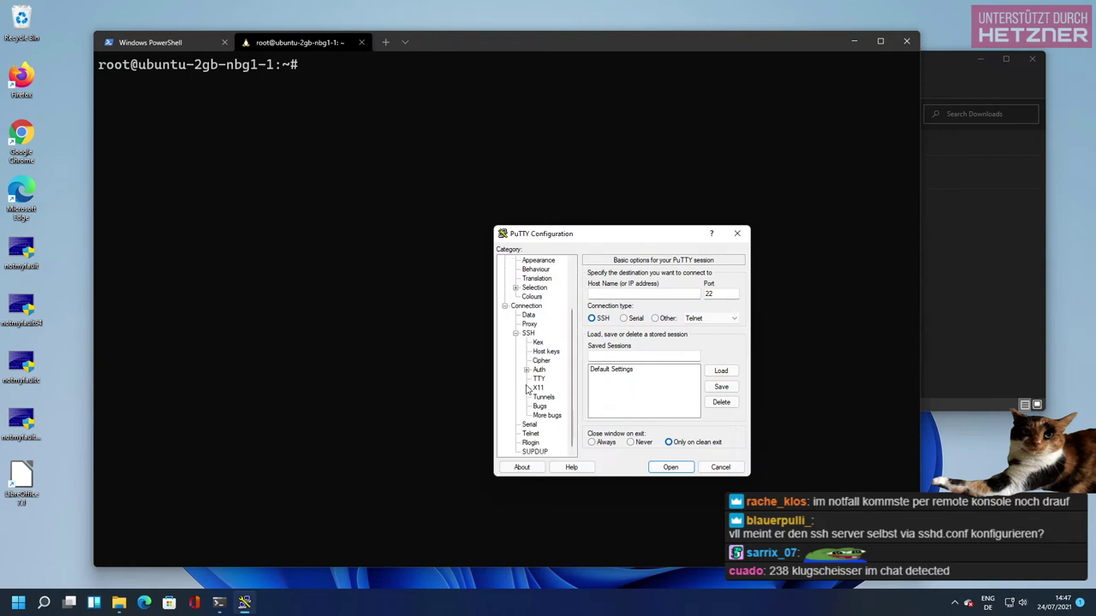
click(538, 343)
click(541, 351)
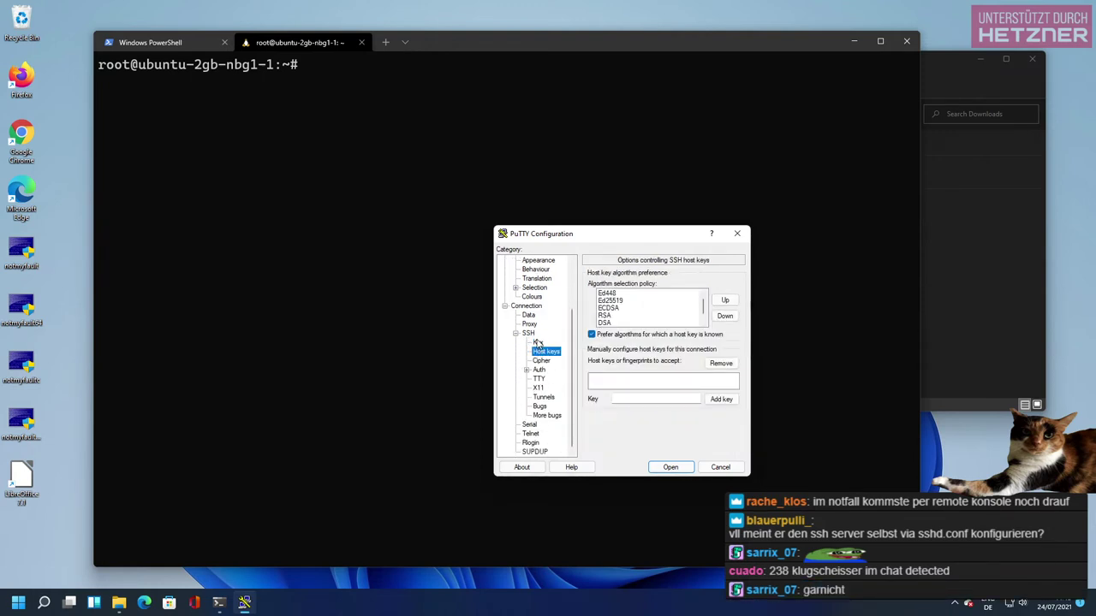
click(537, 343)
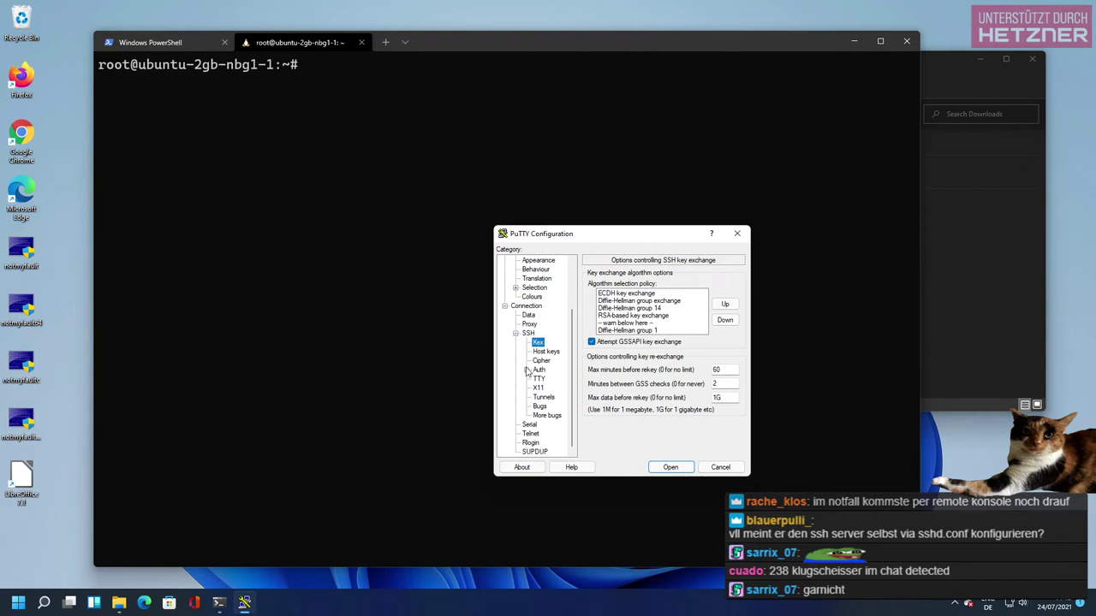
click(525, 369)
click(720, 466)
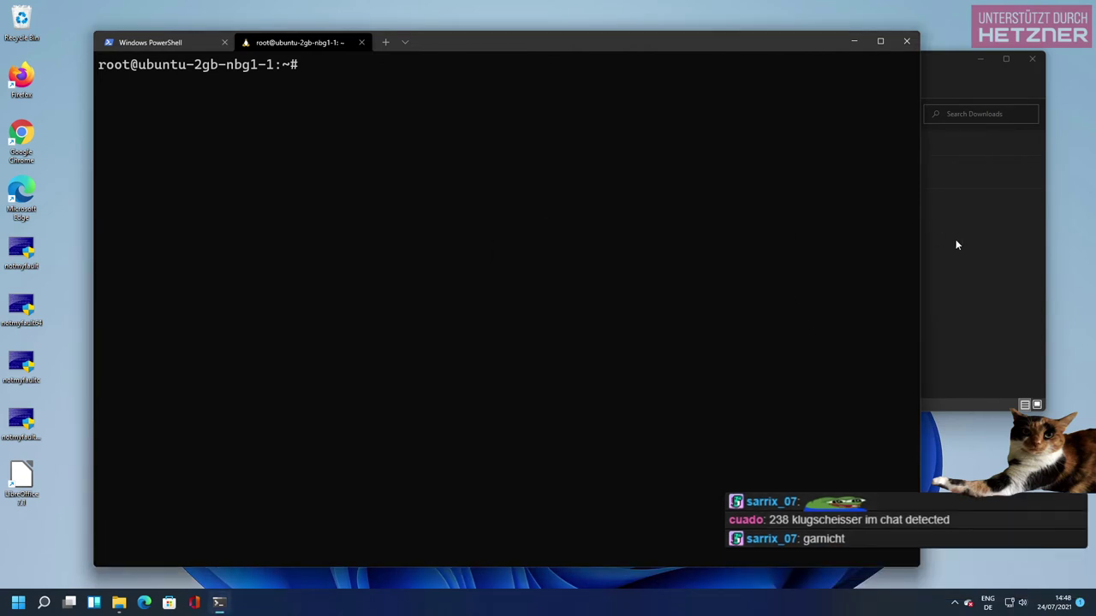
click(956, 240)
click(278, 250)
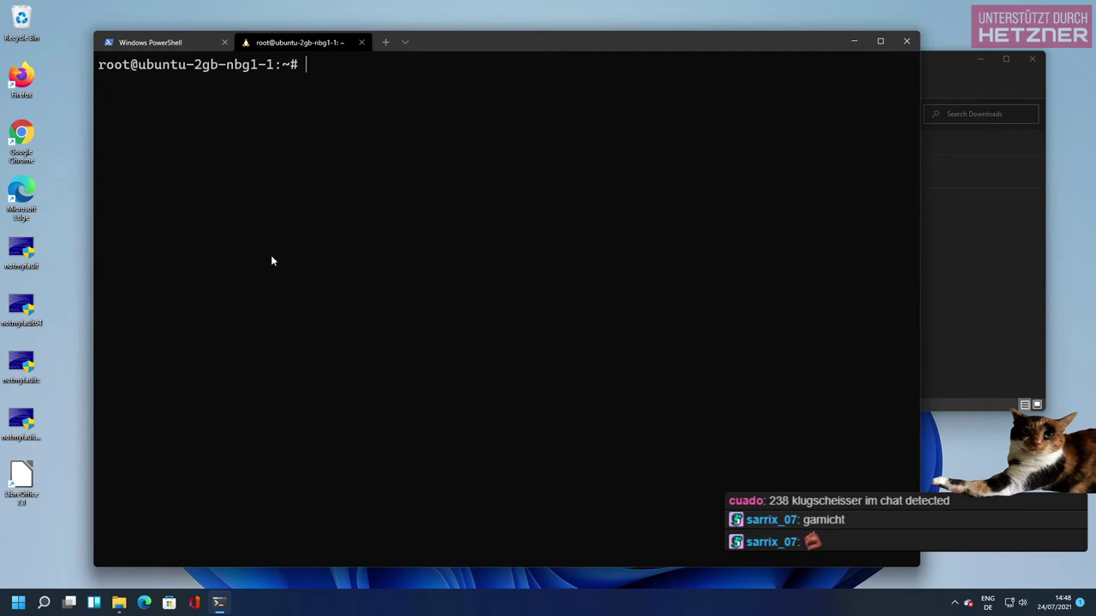
key(ctrl+c)
key(ctrl+c)
key(ctrl+c)
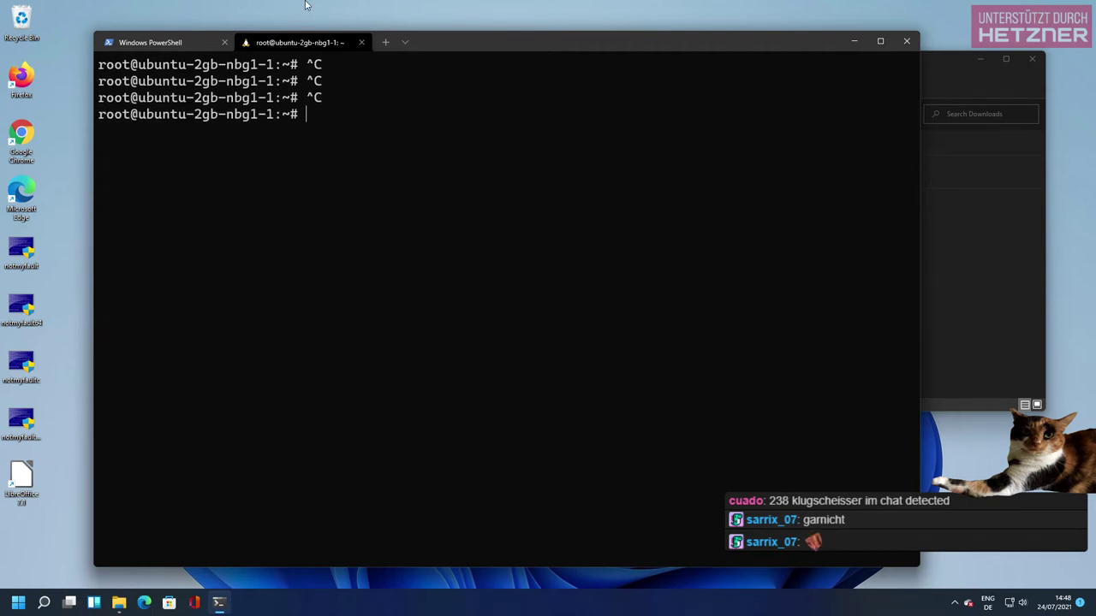
mouse_move(305, 5)
click(597, 8)
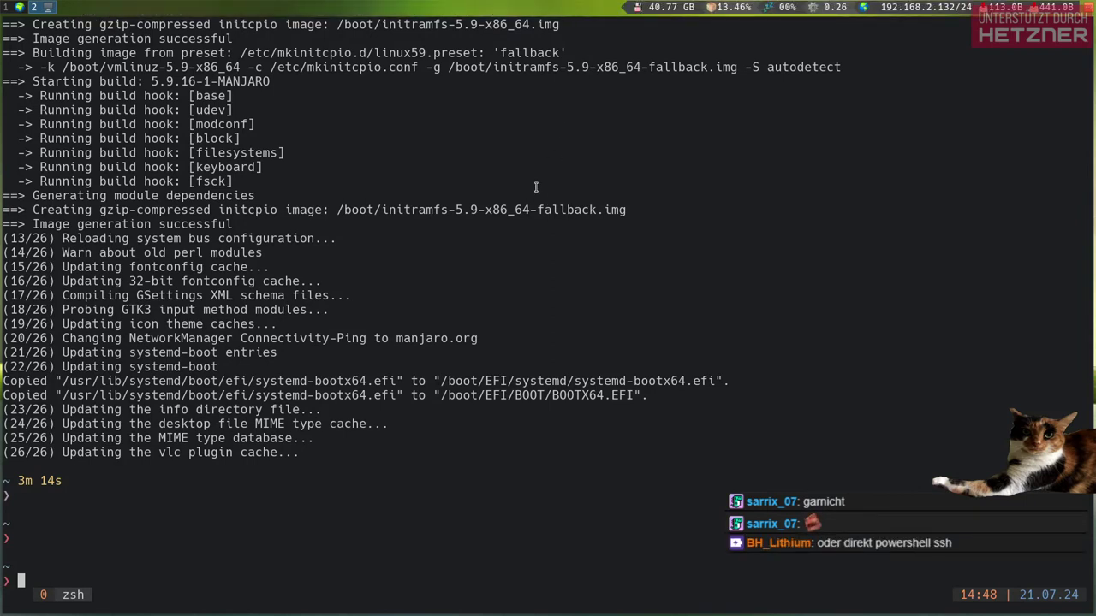
key(Up)
key(Return)
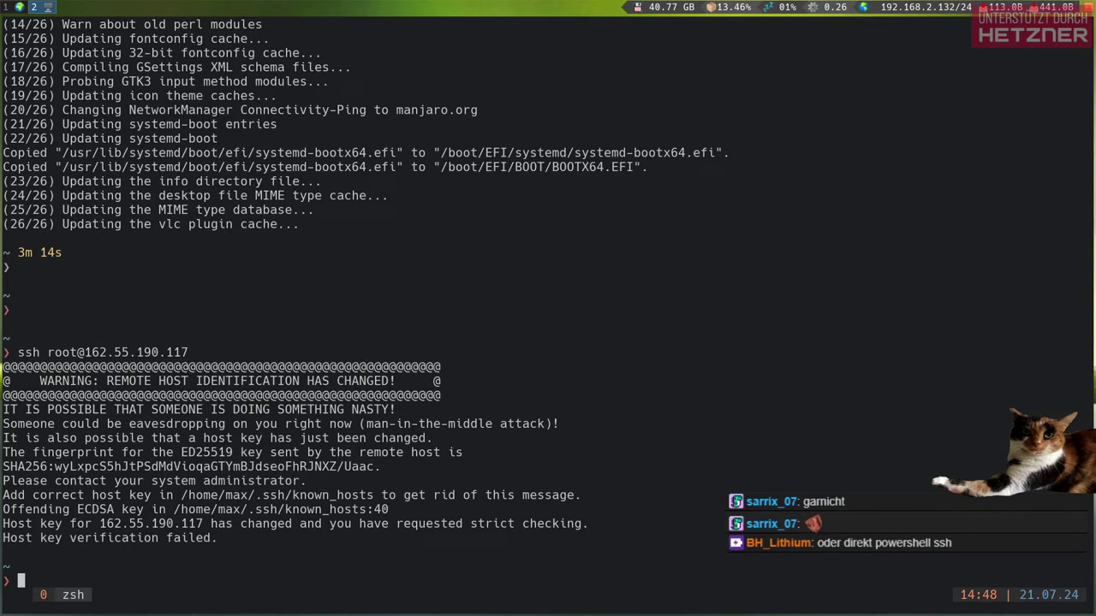
key(Up)
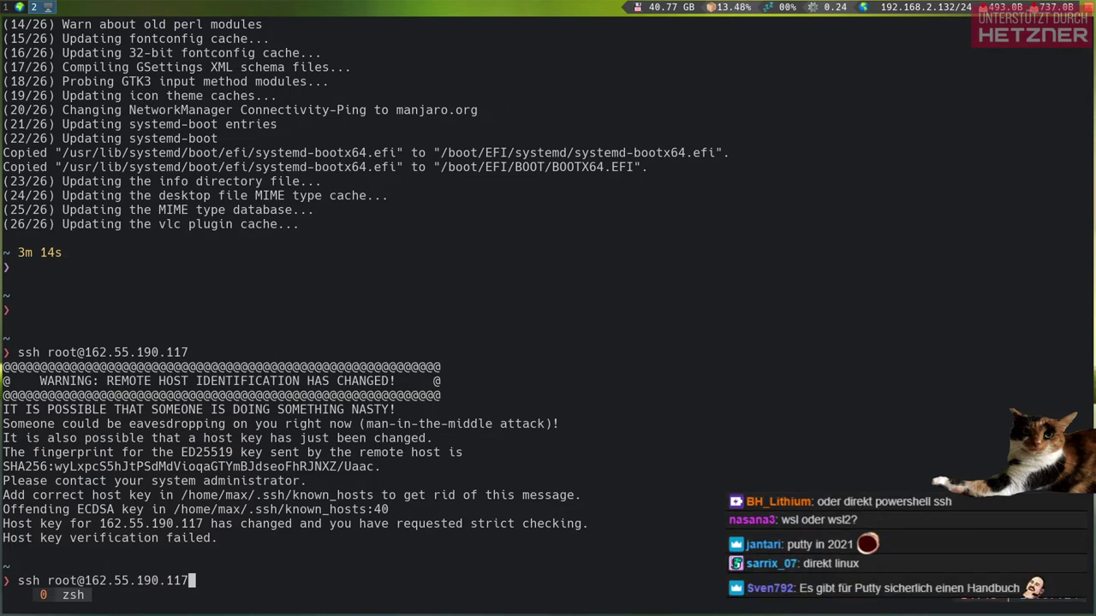
key(Return)
Examine the ssh command and the remote host identification message printed beneath it
drag(222, 254, 279, 523)
click(279, 523)
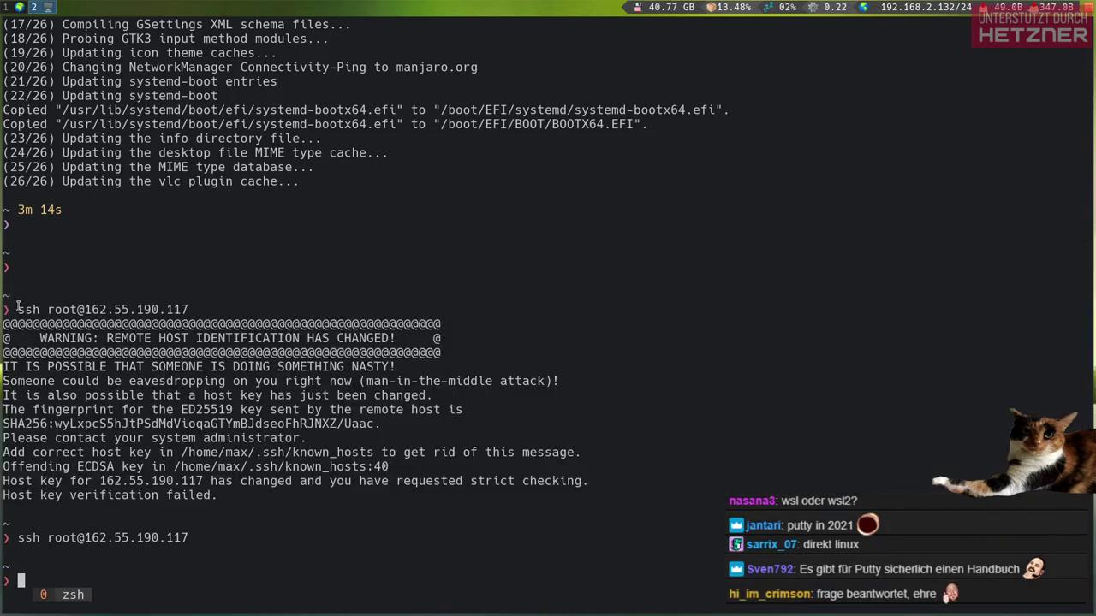
drag(18, 309, 189, 310)
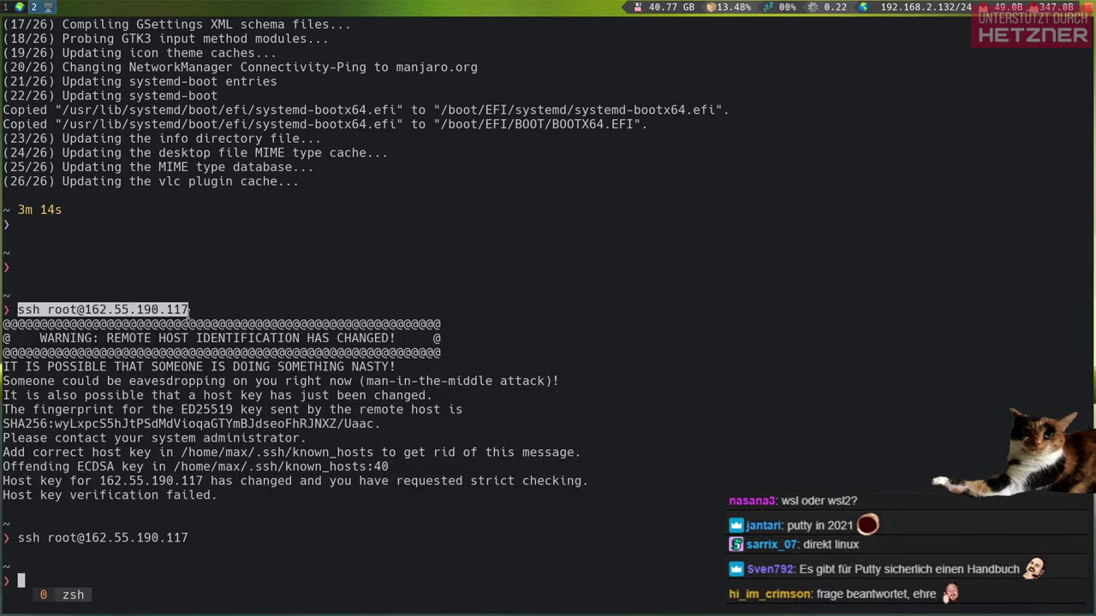
click(188, 312)
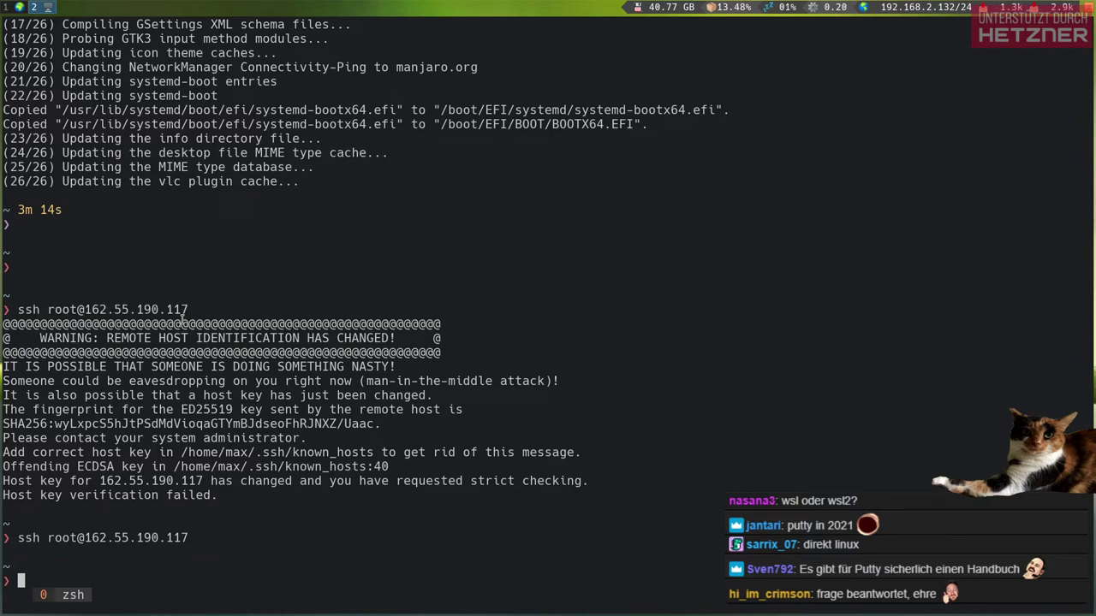
drag(189, 310, 18, 309)
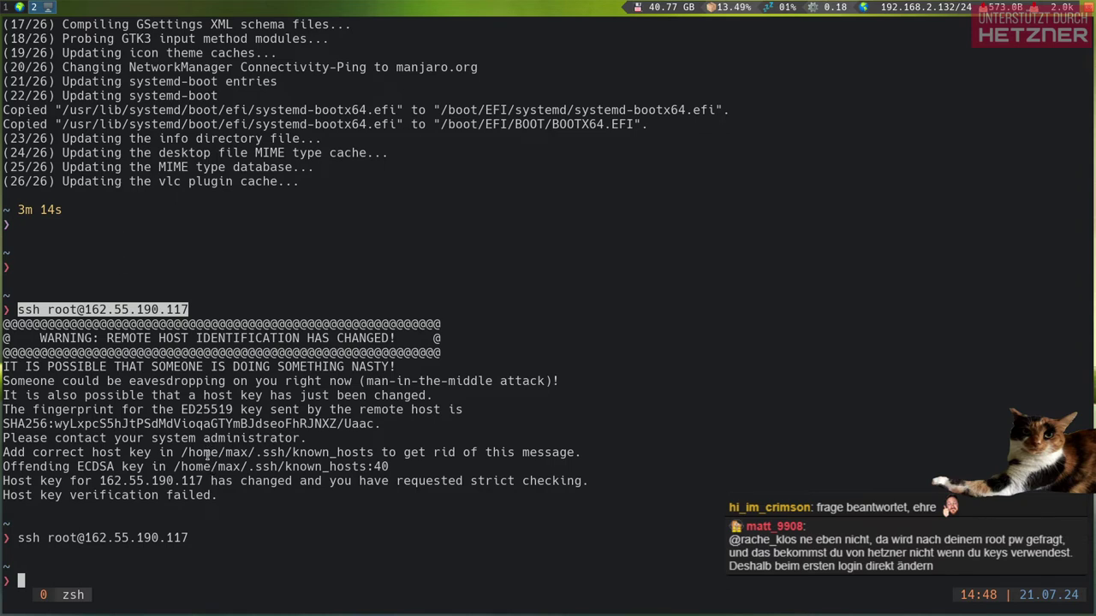
click(257, 297)
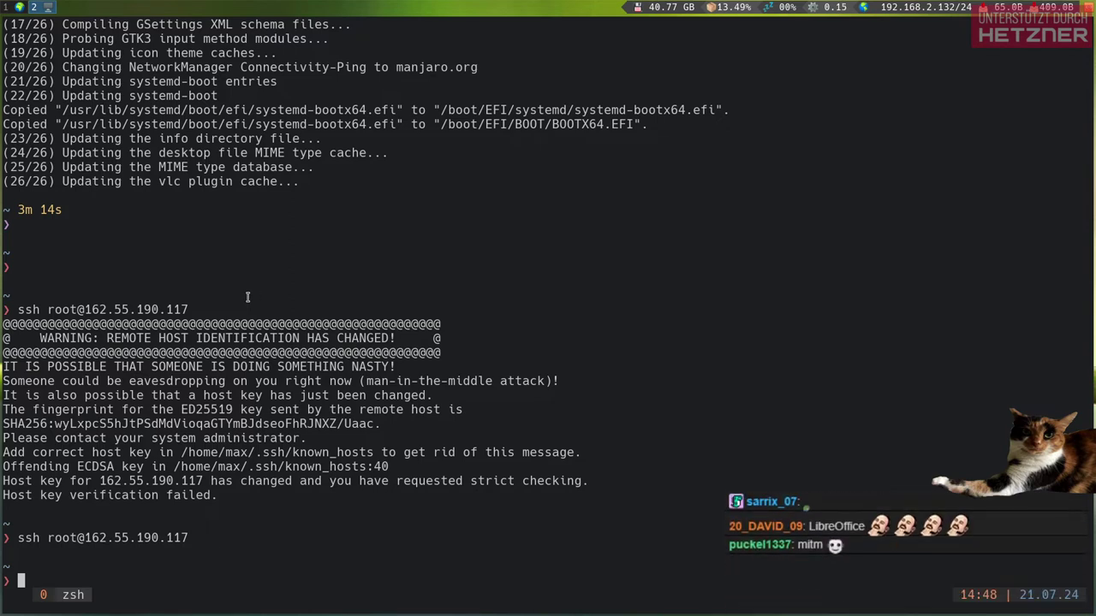
double_click(128, 309)
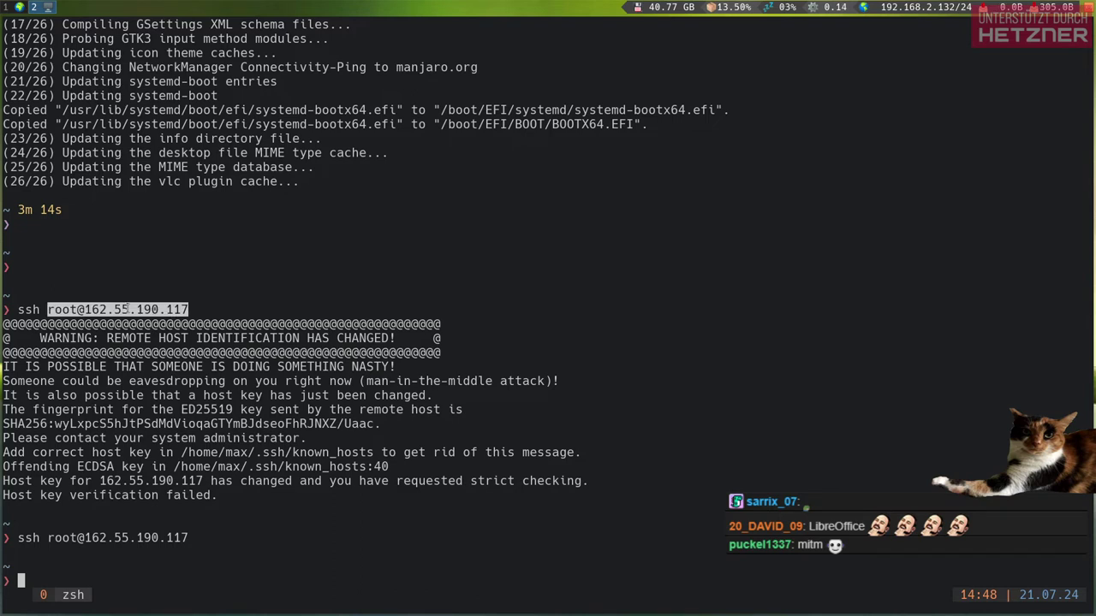
drag(129, 309, 300, 477)
key(Up)
key(Left)
key(Left)
key(Left)
key(Left)
key(Left)
key(Left)
key(Left)
key(Left)
key(Left)
key(Left)
key(Left)
key(Left)
key(Left)
key(Left)
key(Left)
key(Left)
key(Left)
key(Left)
key(Left)
key(Left)
text(-o StrictHostKeyChecking=)
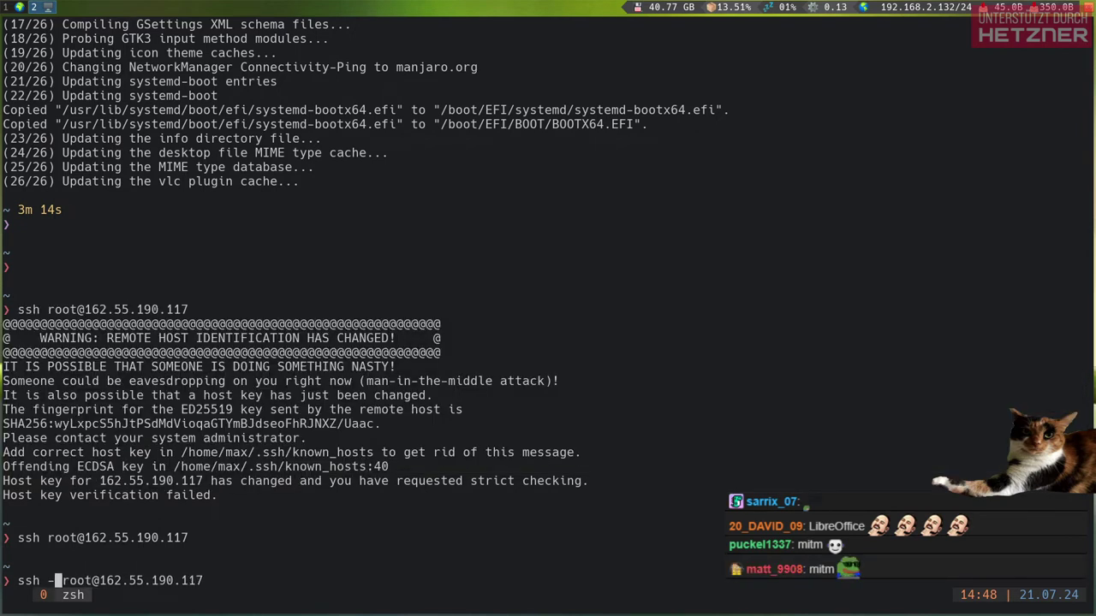
key(Tab)
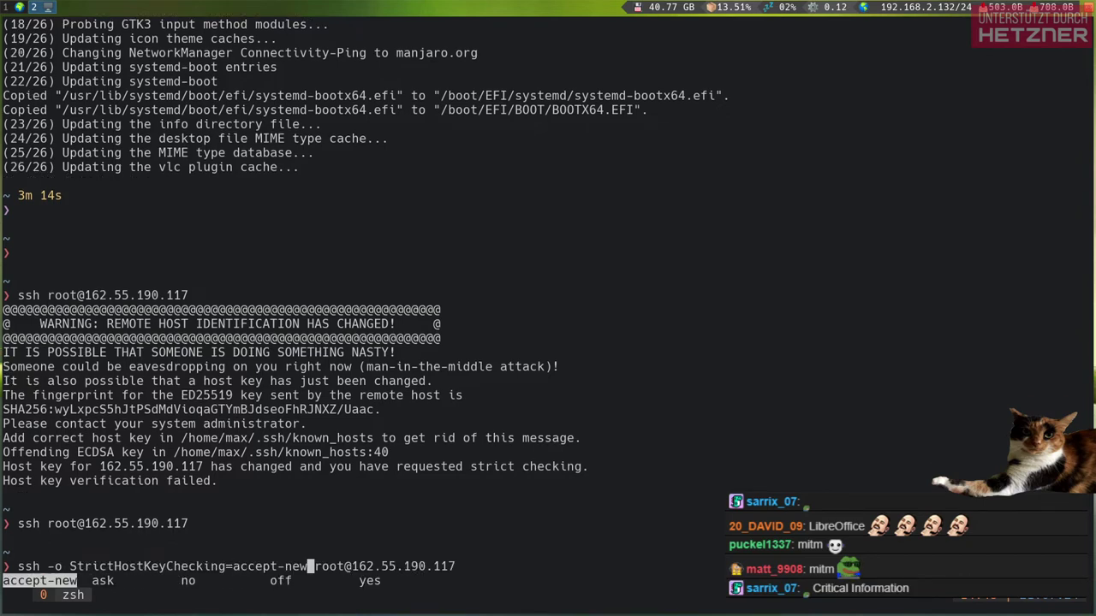
key(Tab)
key(Tab)
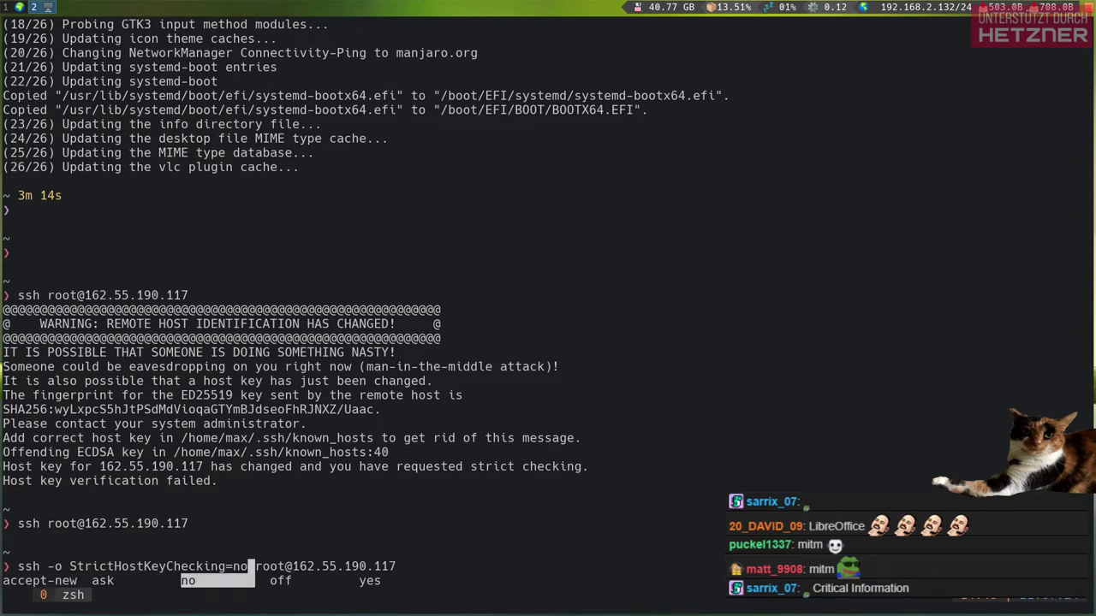
key(Tab)
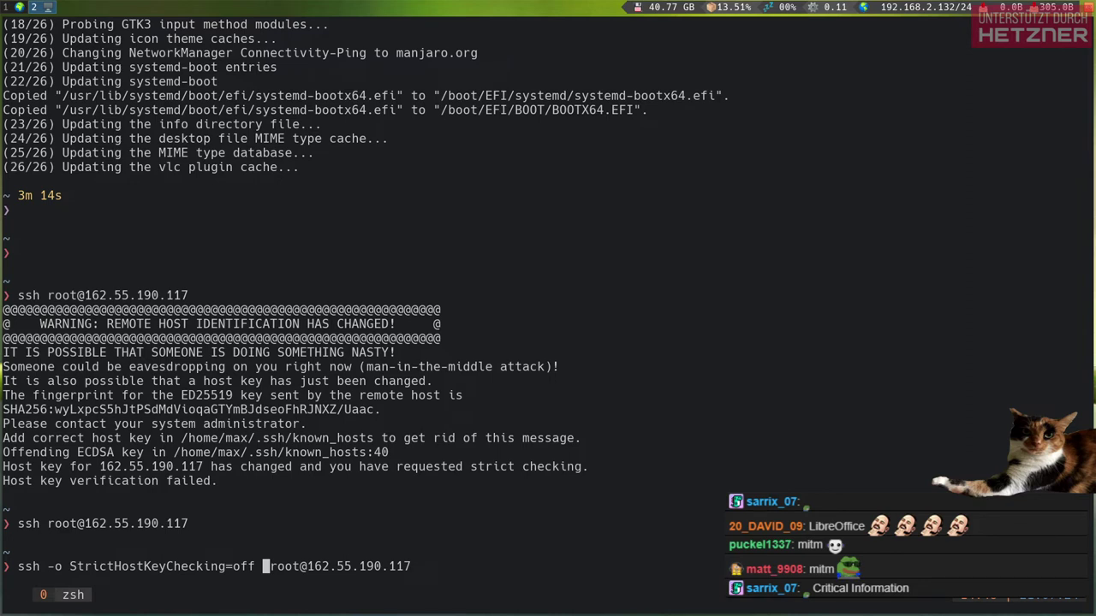
key(BackSpace)
key(BackSpace)
key(BackSpace)
key(BackSpace)
key(BackSpace)
key(BackSpace)
key(BackSpace)
key(BackSpace)
key(BackSpace)
key(BackSpace)
key(BackSpace)
key(BackSpace)
key(BackSpace)
key(BackSpace)
key(BackSpace)
key(BackSpace)
key(BackSpace)
key(BackSpace)
key(BackSpace)
key(BackSpace)
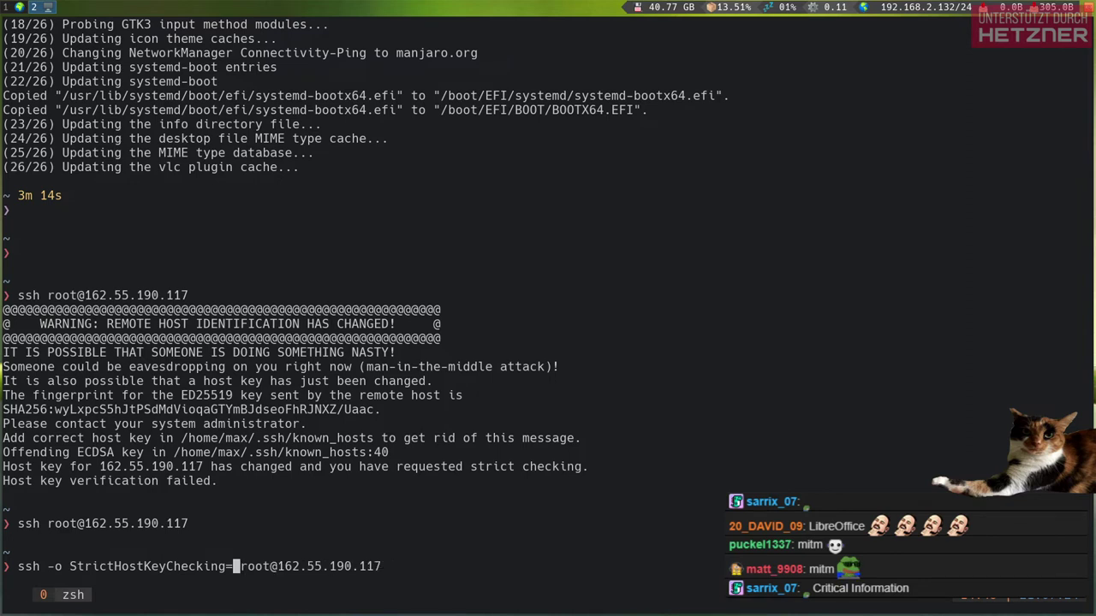
key(BackSpace)
key(BackSpace)
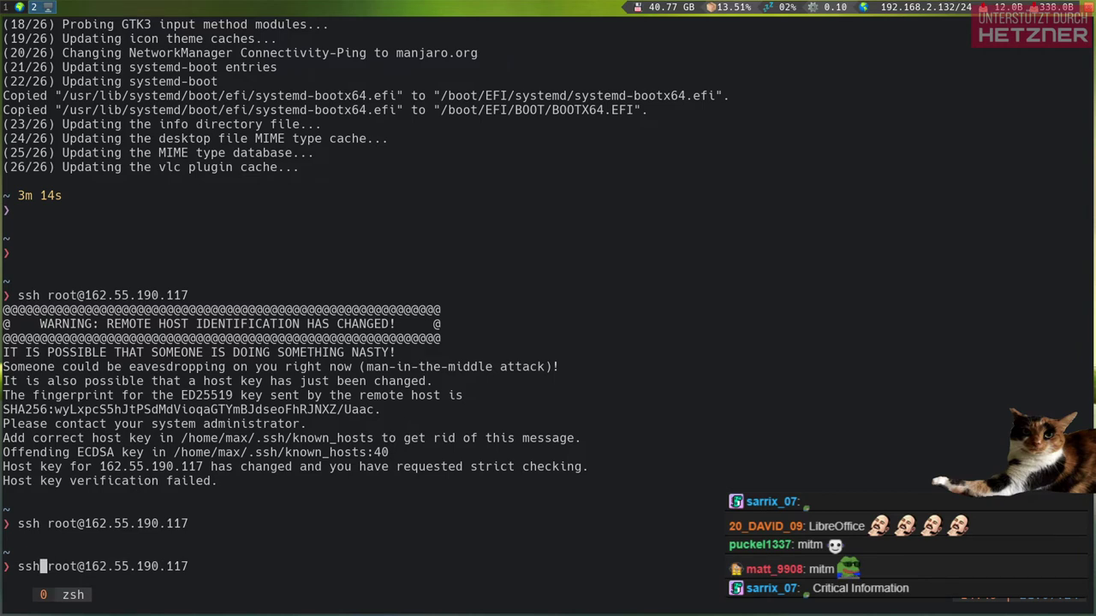
key(Return)
key(Up)
key(Left)
key(Left)
key(Left)
key(Left)
key(Left)
key(Left)
key(Left)
key(Left)
key(Left)
key(Left)
key(Left)
key(Left)
key(Left)
key(Left)
key(Left)
key(Left)
key(Left)
key(Left)
key(Left)
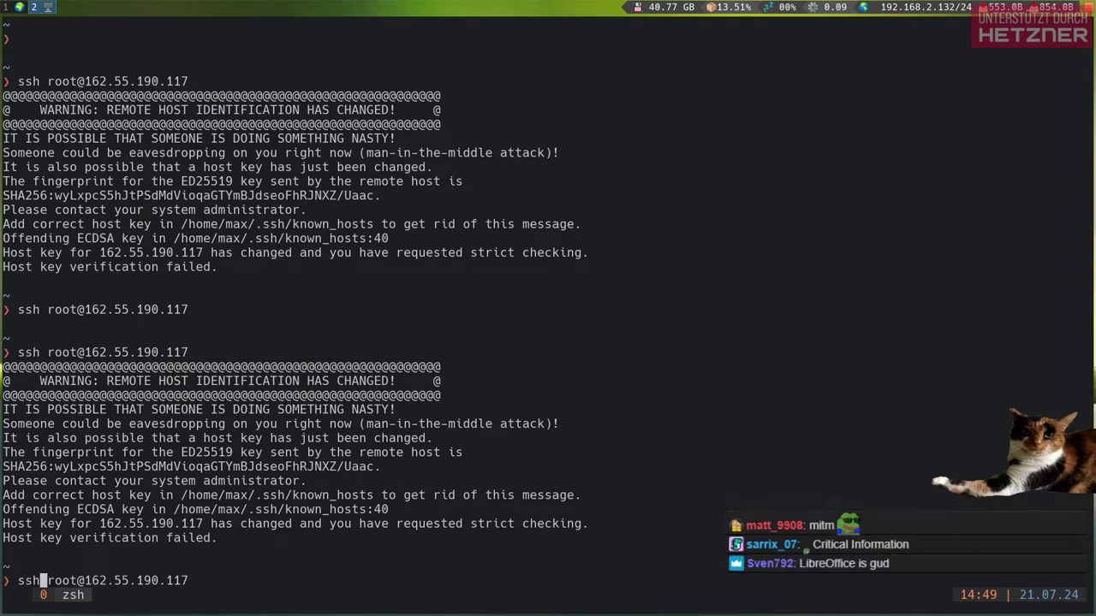
text(-key)
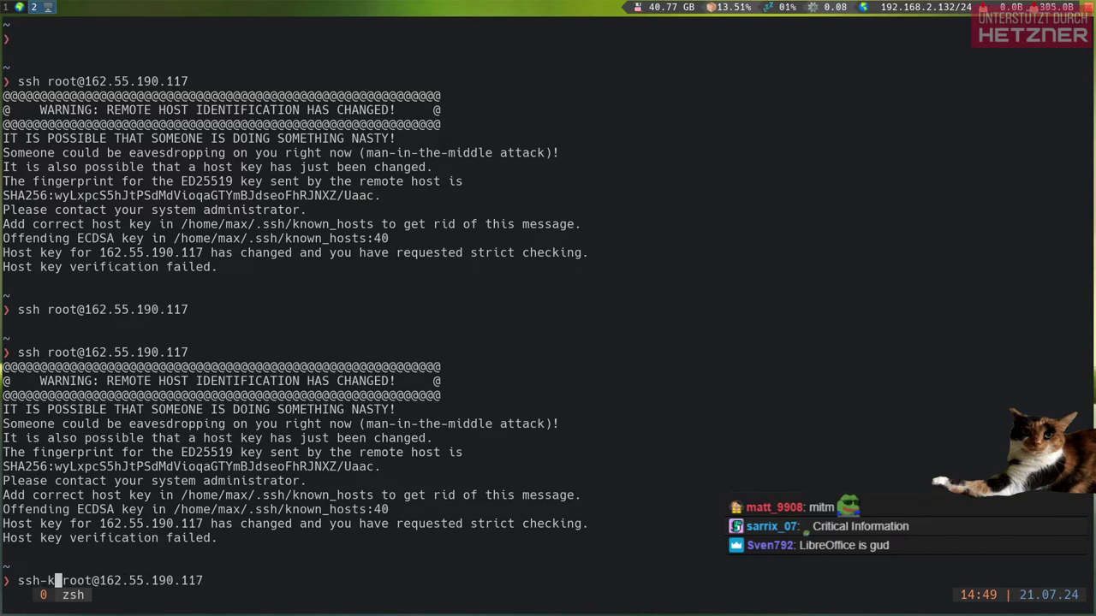
key(Tab)
key(Tab)
key(Tab)
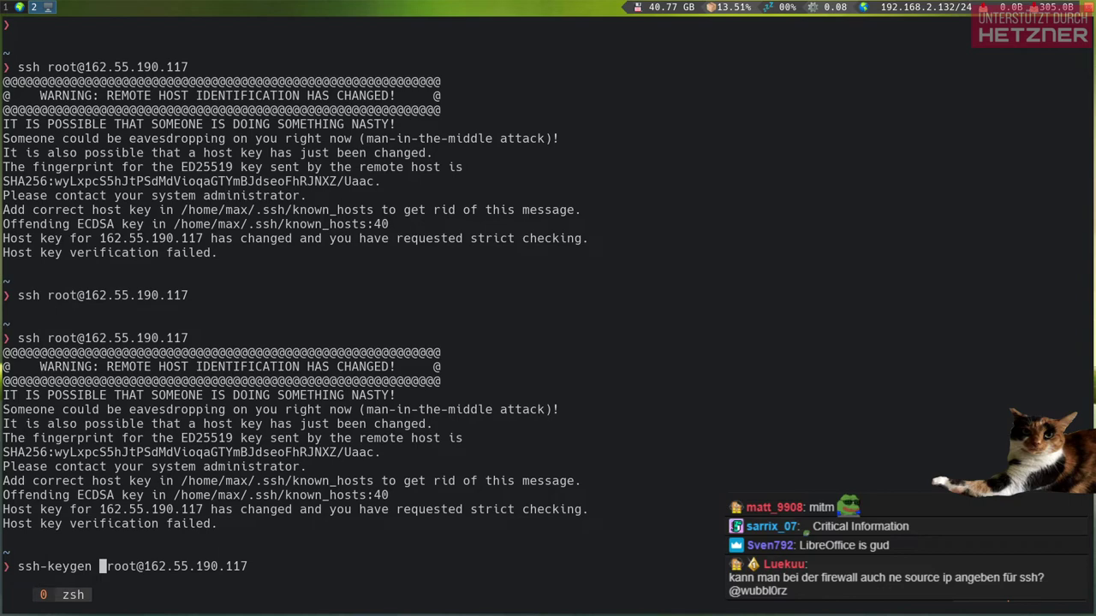
key(Delete)
key(Delete)
key(Delete)
key(Delete)
key(Delete)
key(Delete)
key(Delete)
key(Delete)
key(Delete)
key(Delete)
key(Delete)
key(Delete)
key(Delete)
key(Delete)
key(Delete)
key(Delete)
key(Delete)
key(Delete)
key(Delete)
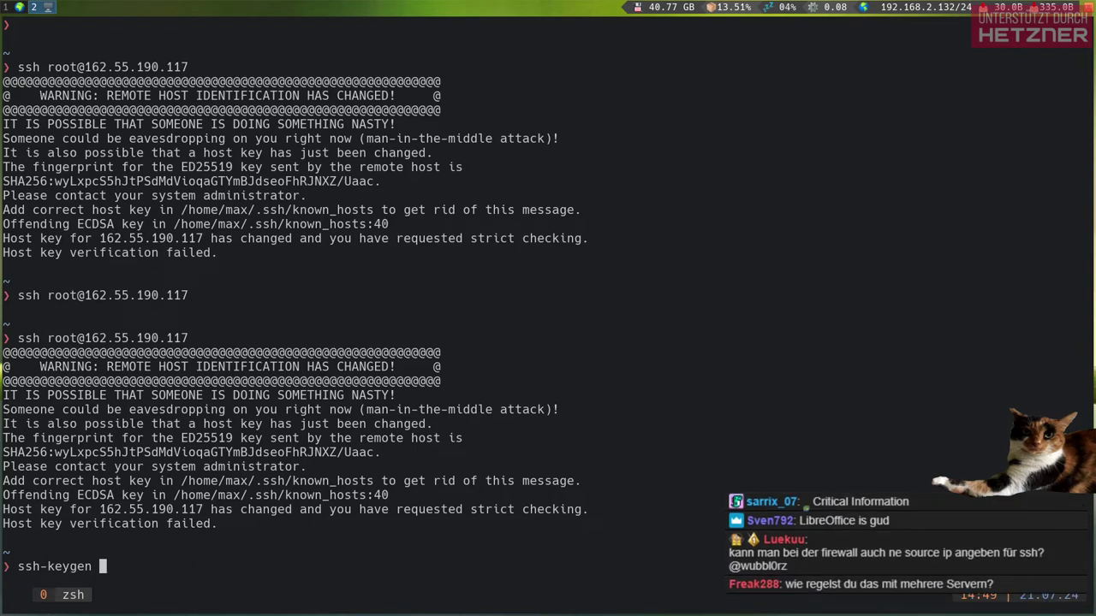
Open the manual page for ssh-keygen, look over its synopsis and leave it
key(ctrl+a)
text(man)
key(Return)
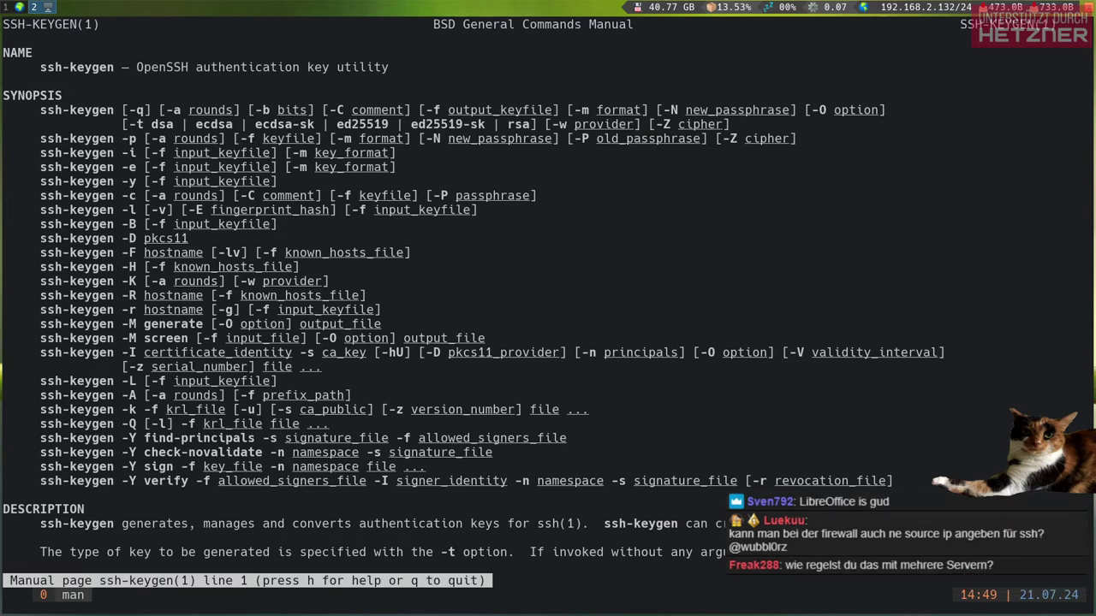
key(slash)
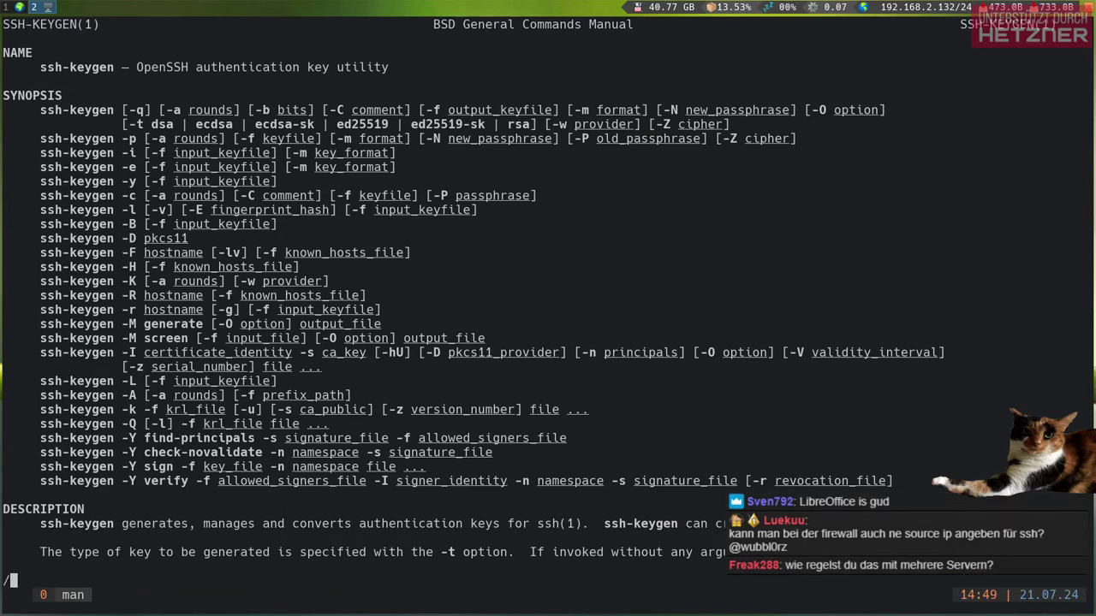
key(BackSpace)
key(q)
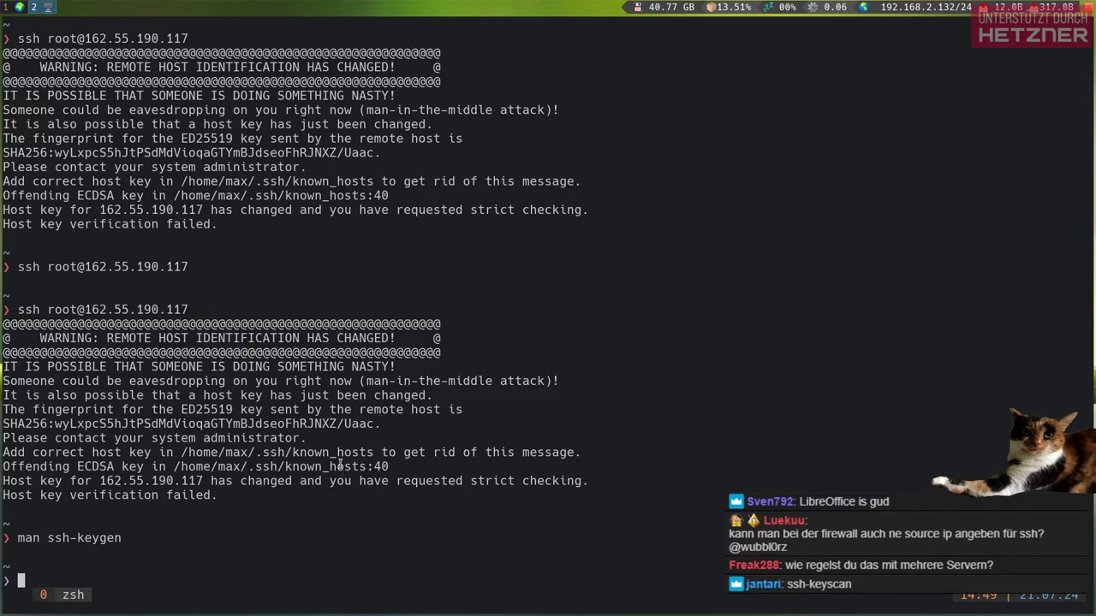
Reopen the ssh-keygen manual page from the command history and quit back to the shell
text(man)
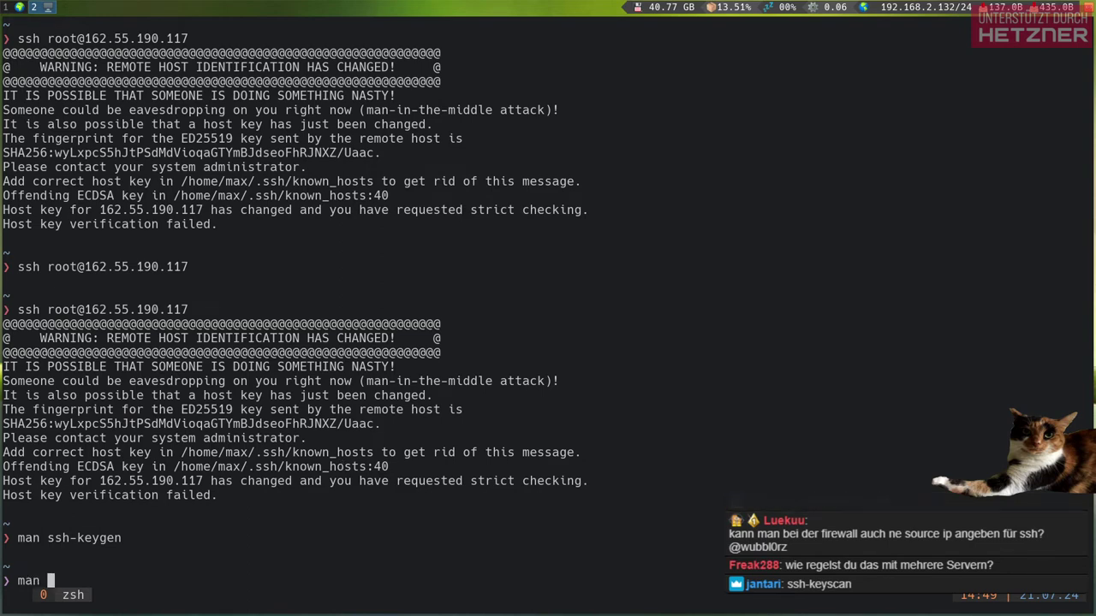
key(Return)
key(Up)
key(Up)
key(Return)
key(q)
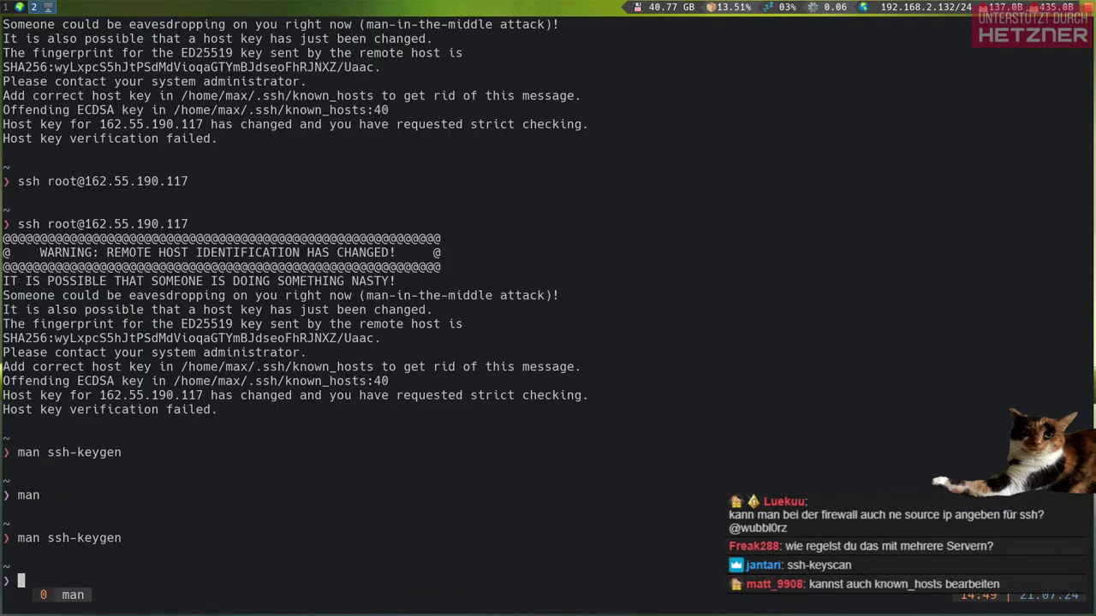
key(Up)
key(Up)
key(Up)
key(Down)
key(Down)
key(Down)
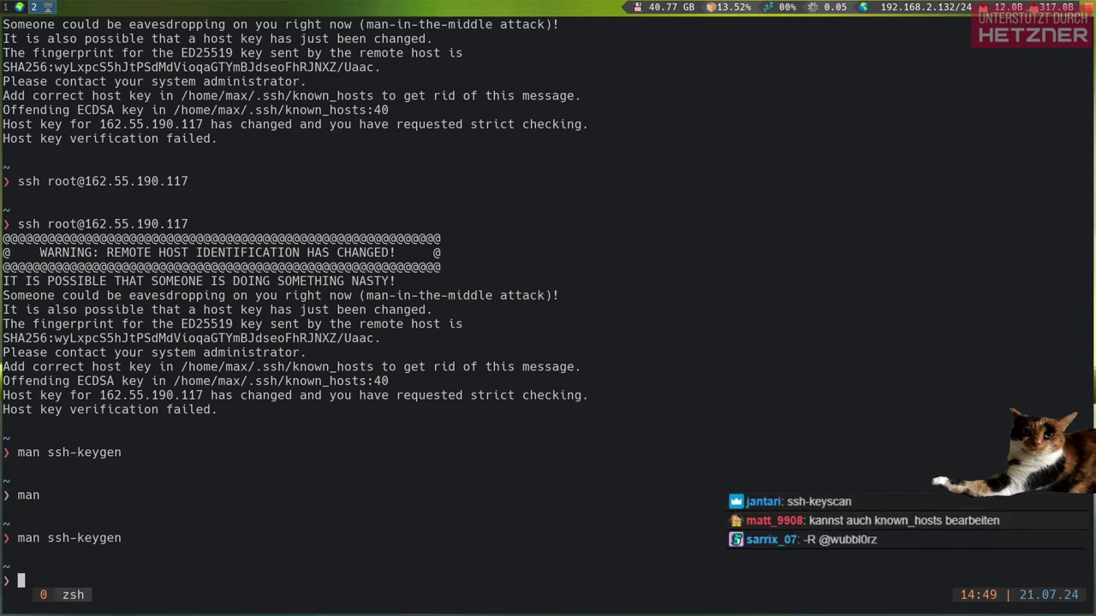
key(Up)
key(Up)
key(Up)
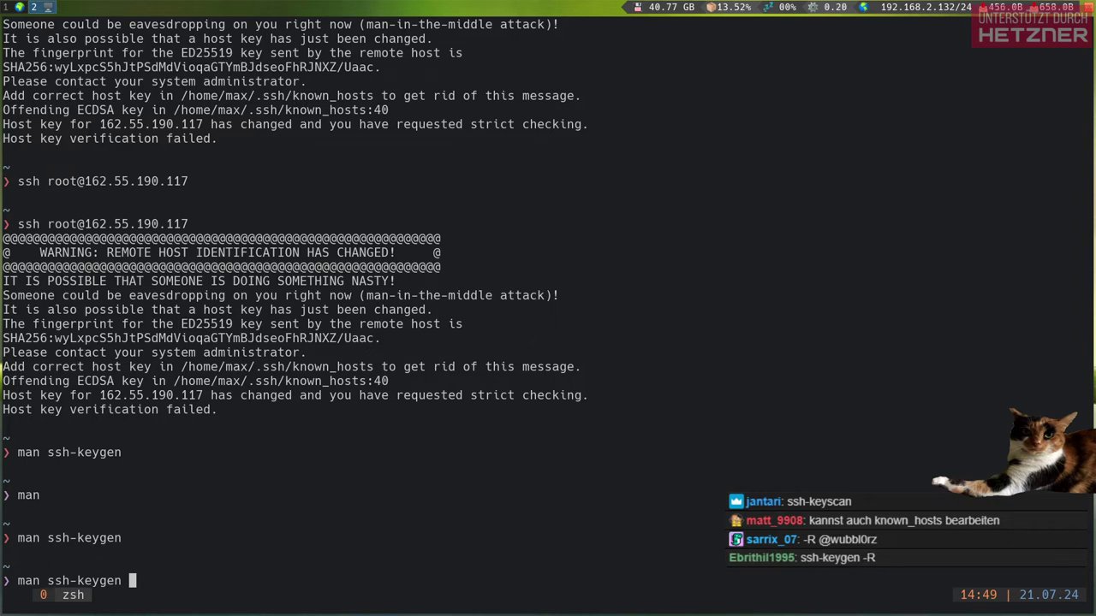
key(ctrl+a)
key(Delete)
key(Delete)
key(Delete)
key(Delete)
text(ssh-)
text(keyg)
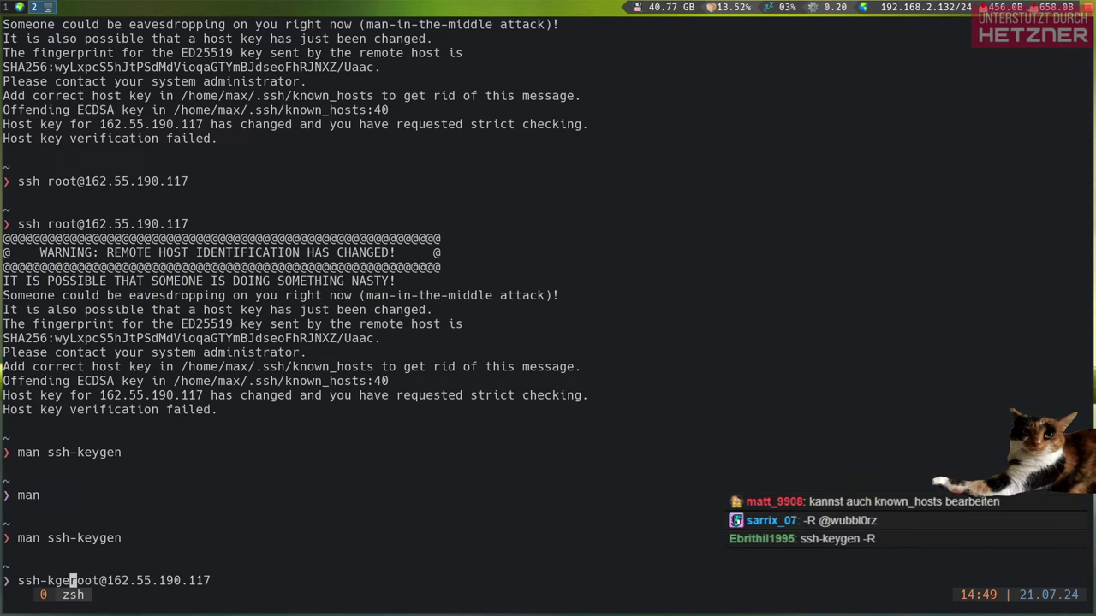
key(Tab)
text(-R)
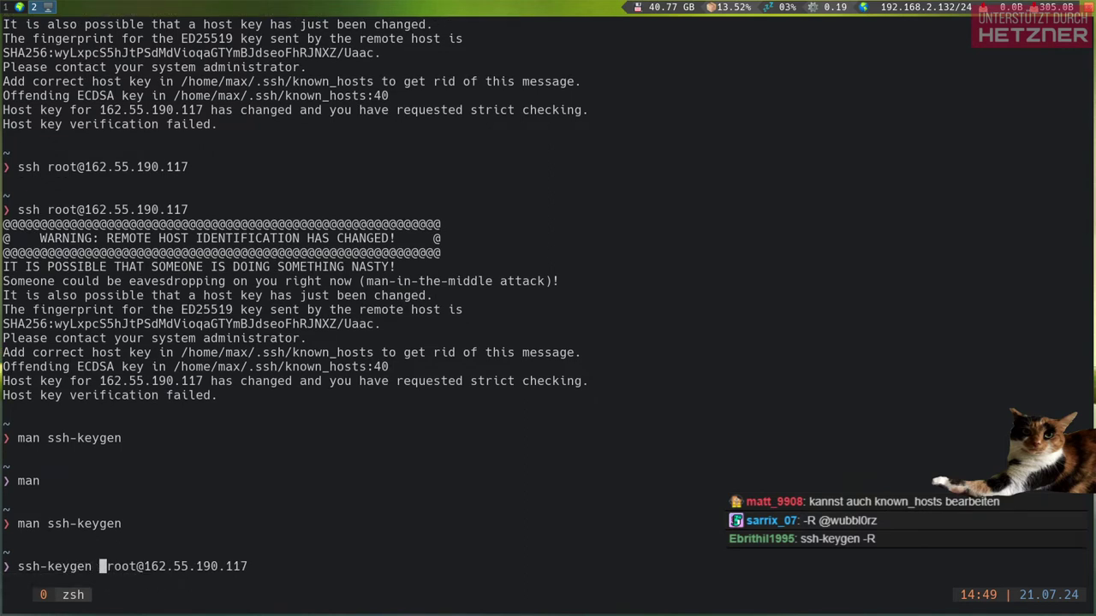
key(Return)
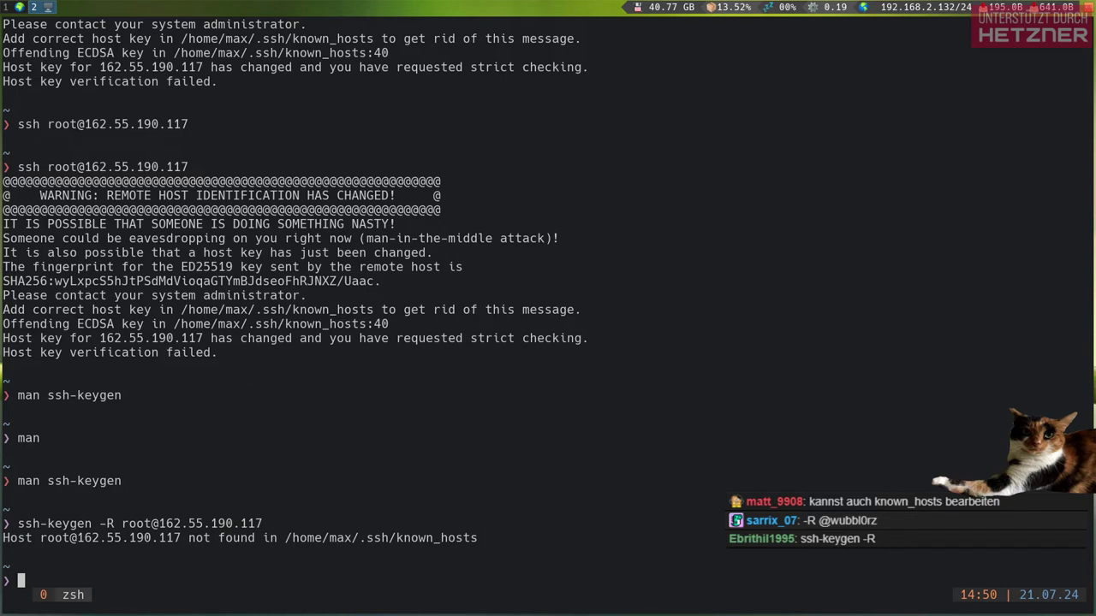
Delete the root@ part from the recalled command and run ssh-keygen -R 162.55.190.117 to remove the stored host keys
key(Up)
key(Left)
key(Left)
key(Left)
key(Left)
key(Left)
key(Left)
key(Left)
key(Left)
key(Left)
key(Left)
key(Left)
key(Left)
key(Left)
key(Left)
key(BackSpace)
key(BackSpace)
key(BackSpace)
key(BackSpace)
key(BackSpace)
key(Return)
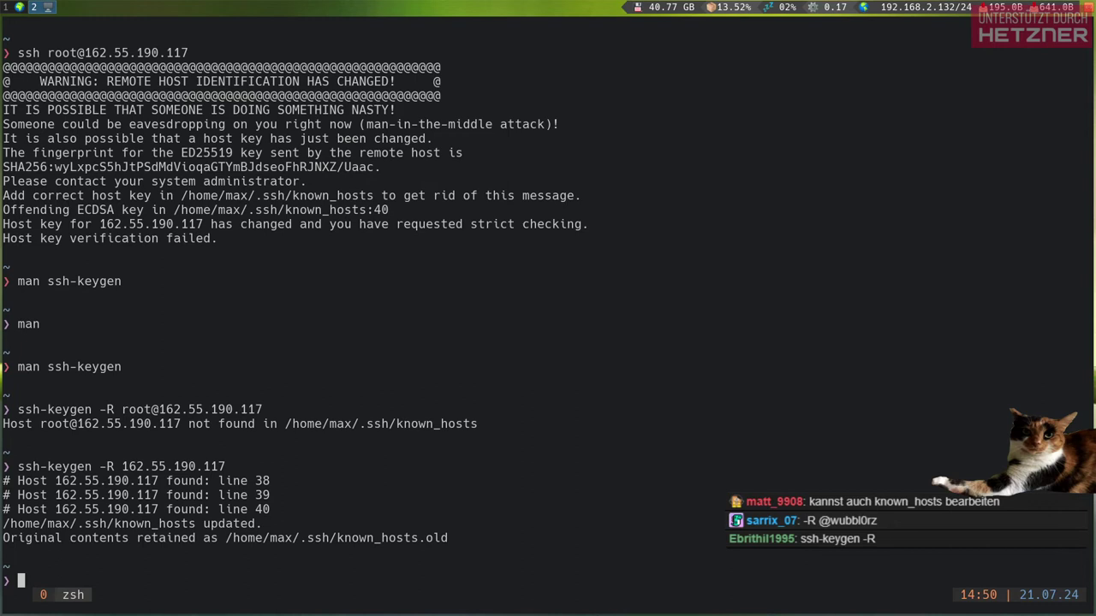
key(Up)
key(Up)
key(Up)
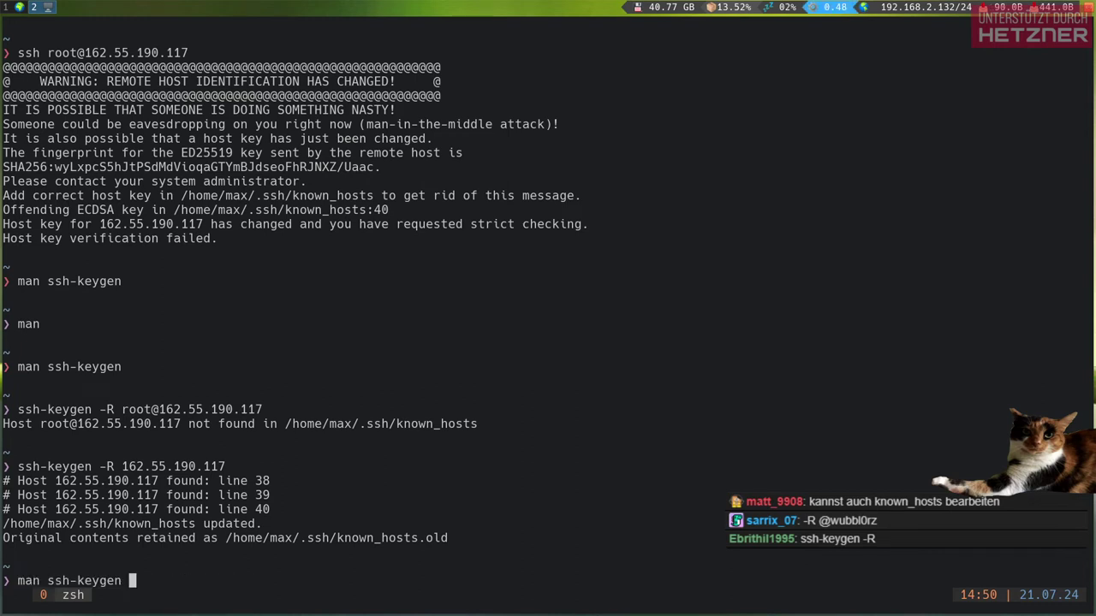
key(Up)
key(Up)
key(Return)
key(Up)
key(Return)
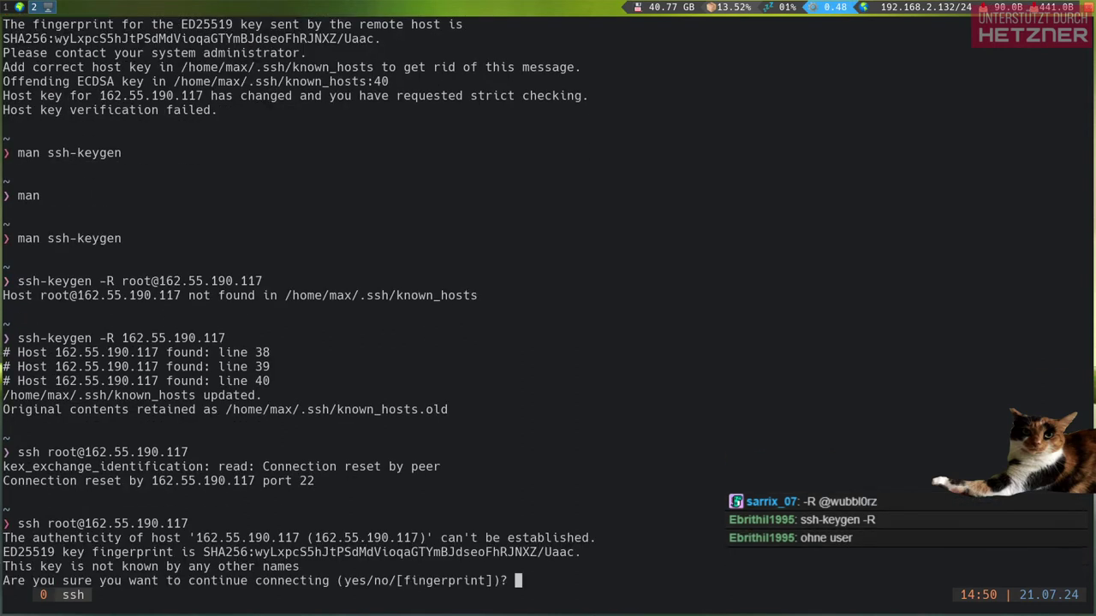
text(yes)
key(Return)
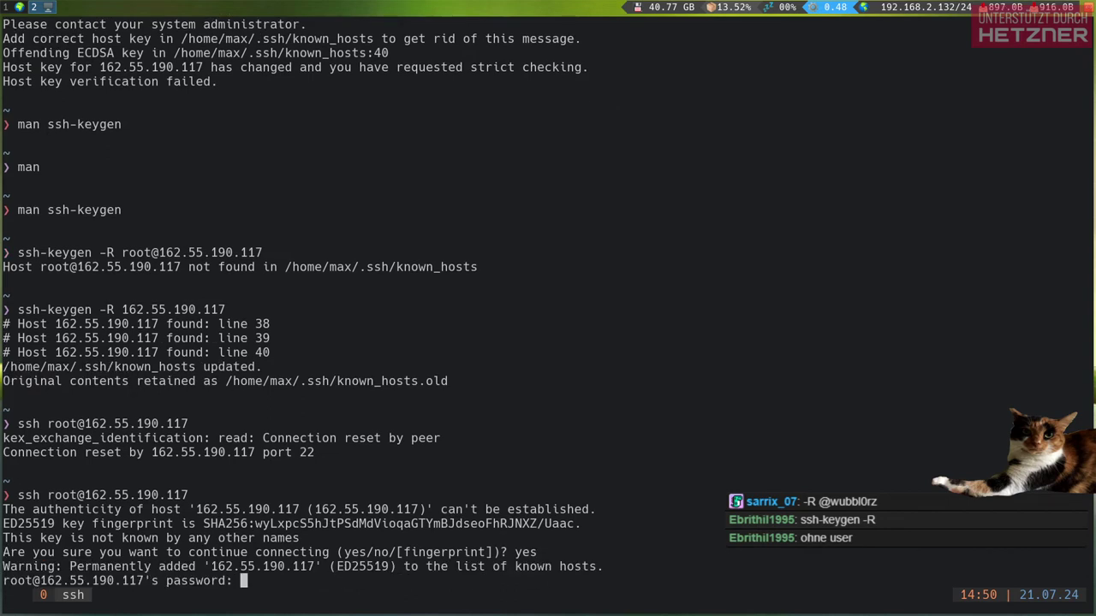
key(ctrl+c)
Delete the key pair files .ssh/id_rsa2 and .ssh/id_rsa2.pub with rm
text(rm .ssh/)
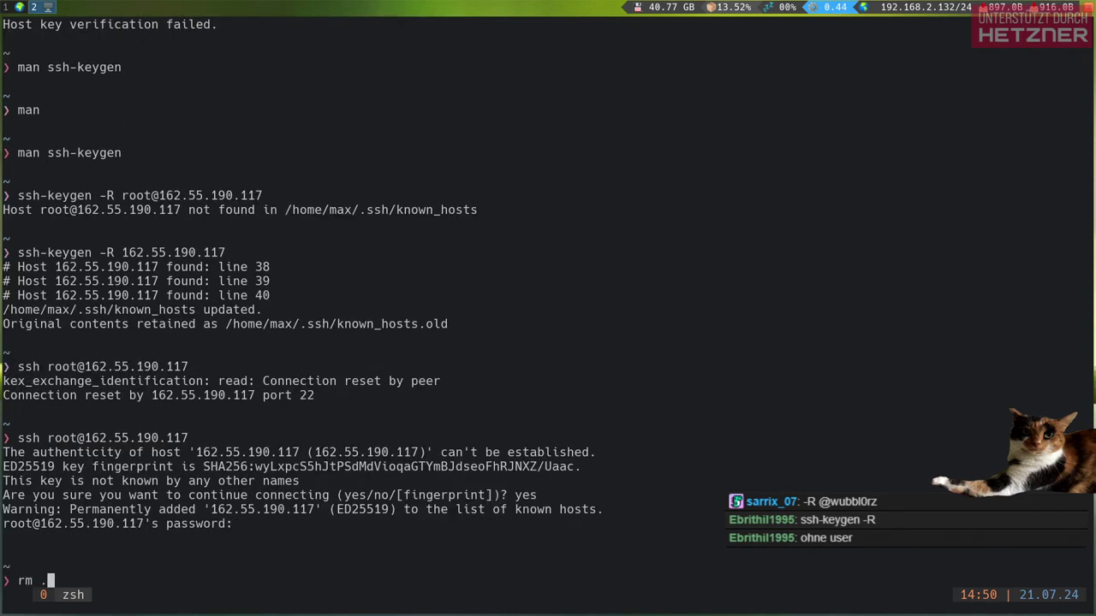
key(Tab)
key(Tab)
key(Tab)
key(Tab)
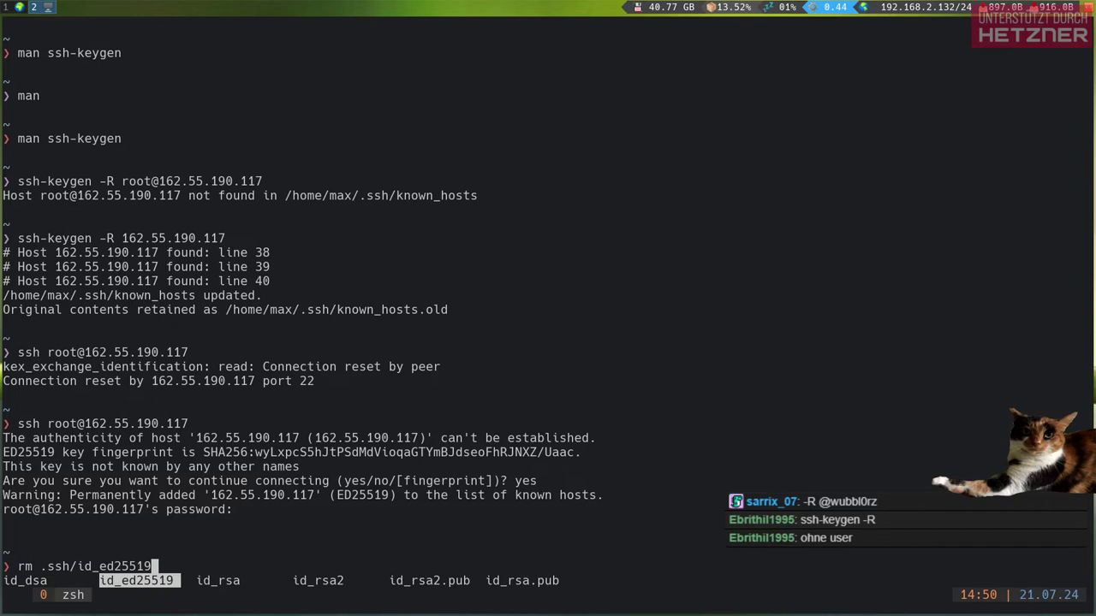
key(Return)
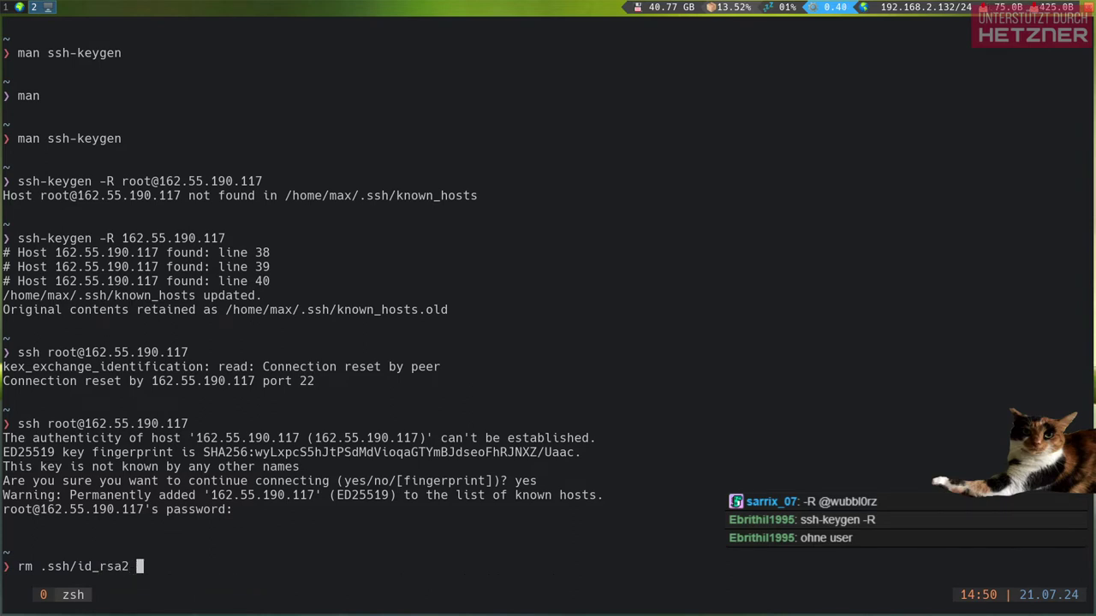
key(Return)
key(Up)
text(.pub)
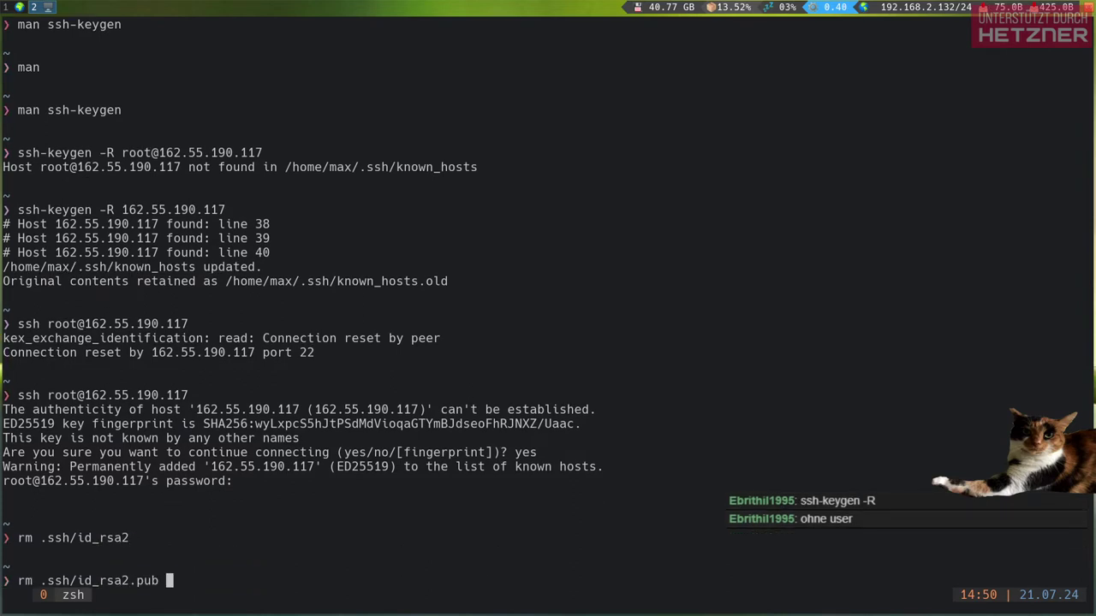
key(Return)
key(Up)
key(Up)
key(Up)
key(Return)
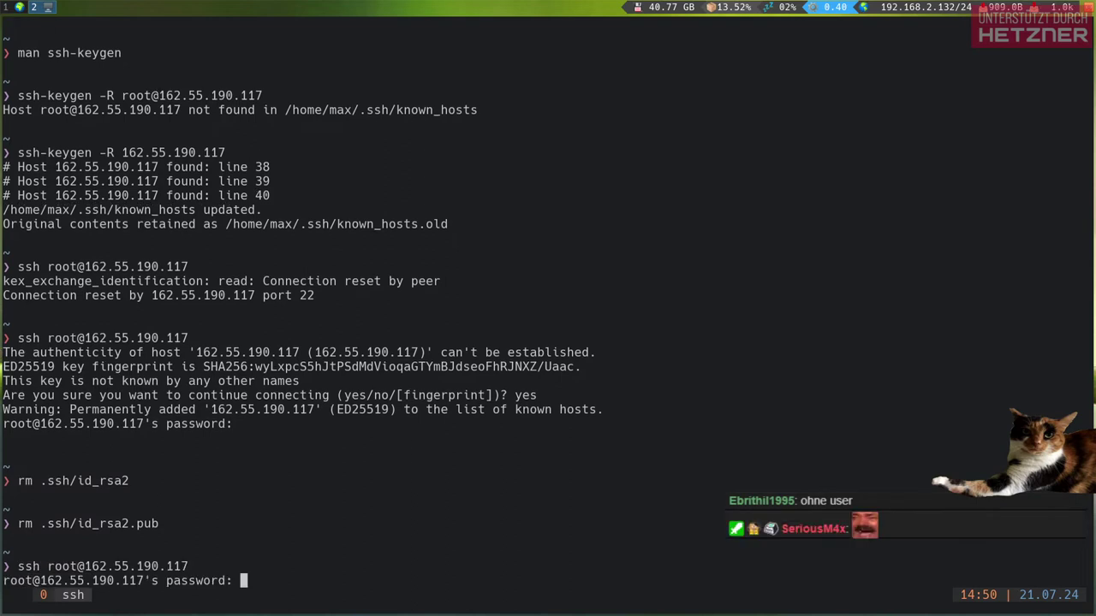
key(ctrl+c)
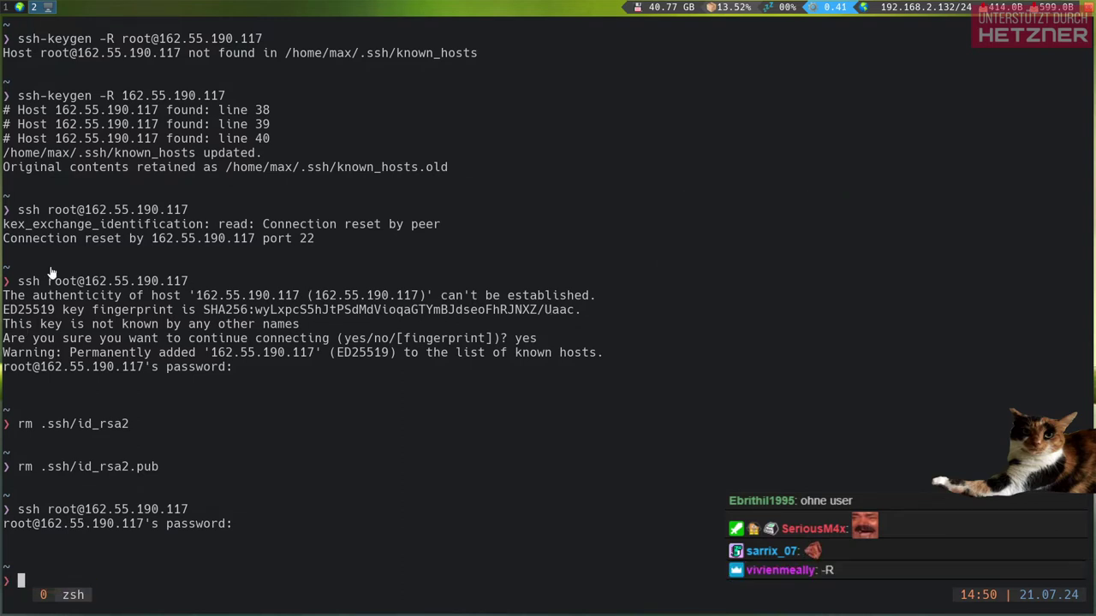
Switch to the Windows 10 x64 virtual machine and check that its open root shell on the server still responds
click(655, 9)
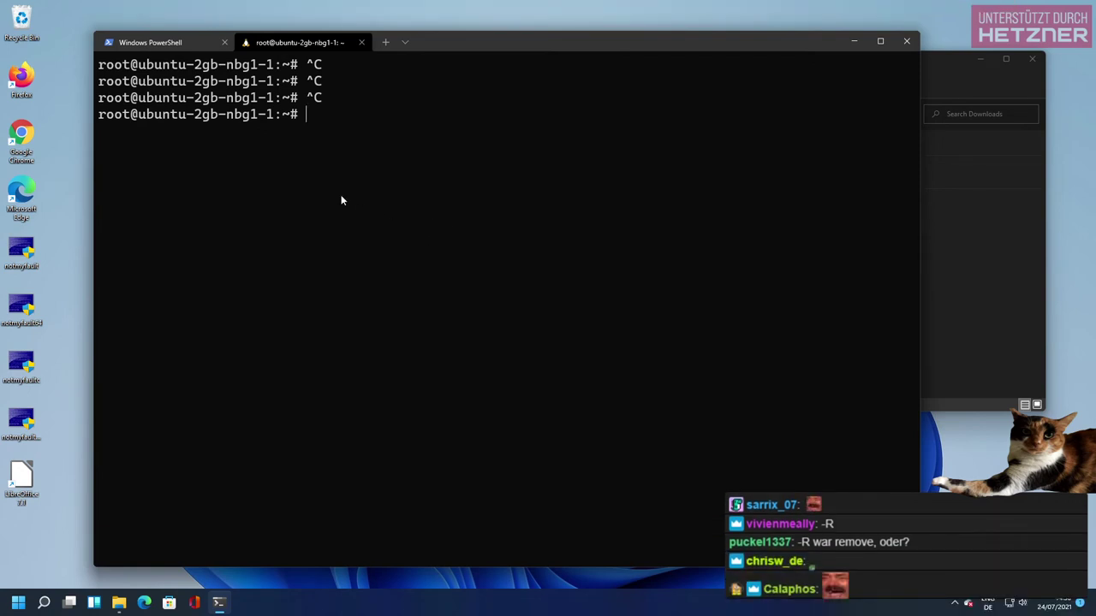
key(Return)
key(Return)
key(Return)
key(Return)
key(Return)
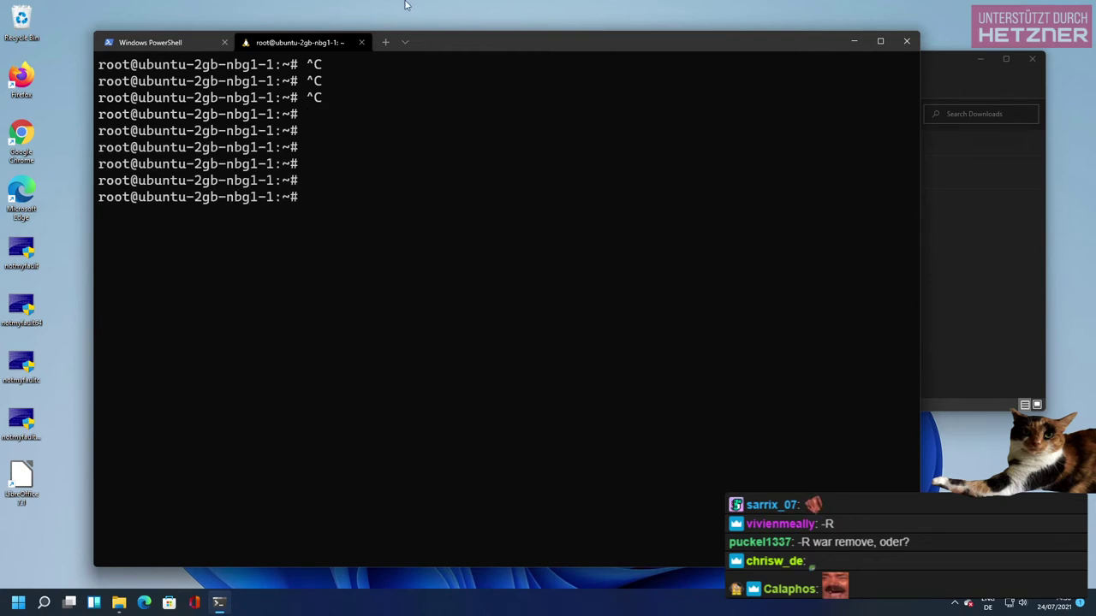
mouse_move(408, 5)
click(594, 6)
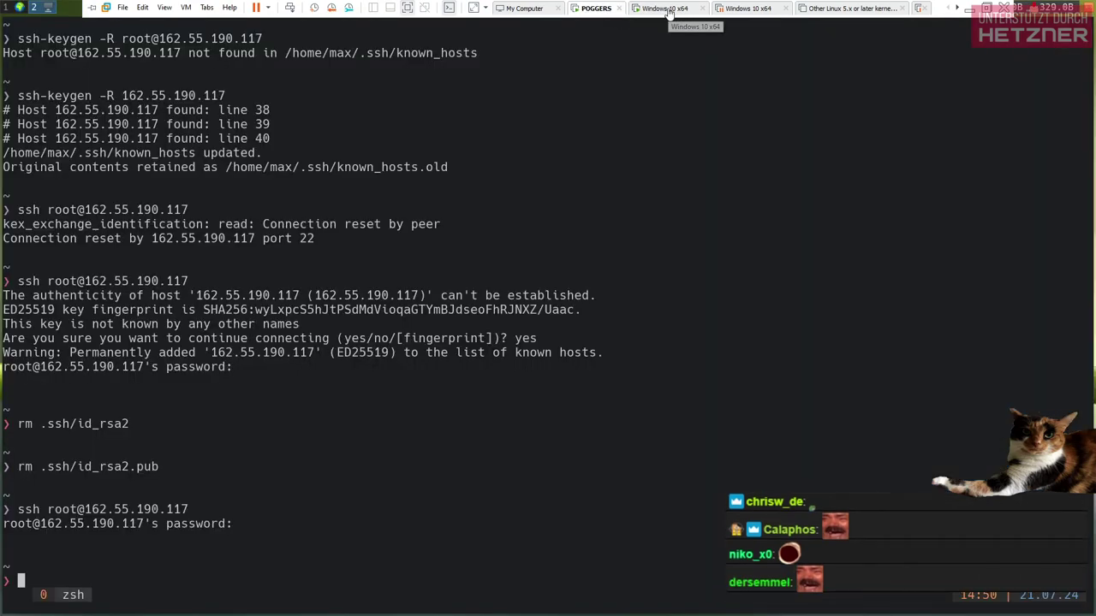
key(Up)
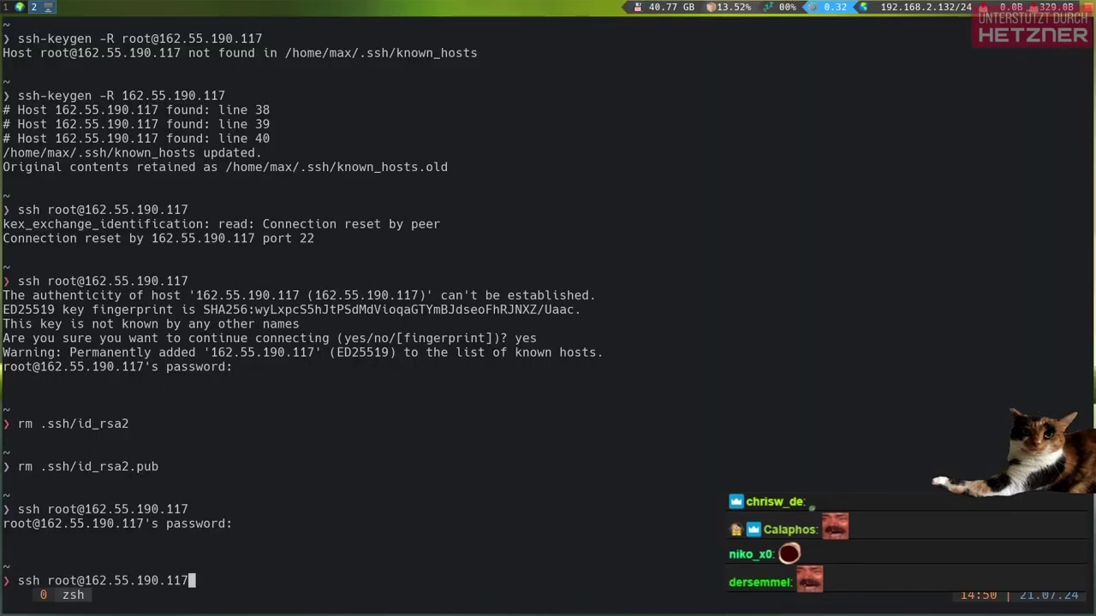
key(ctrl+c)
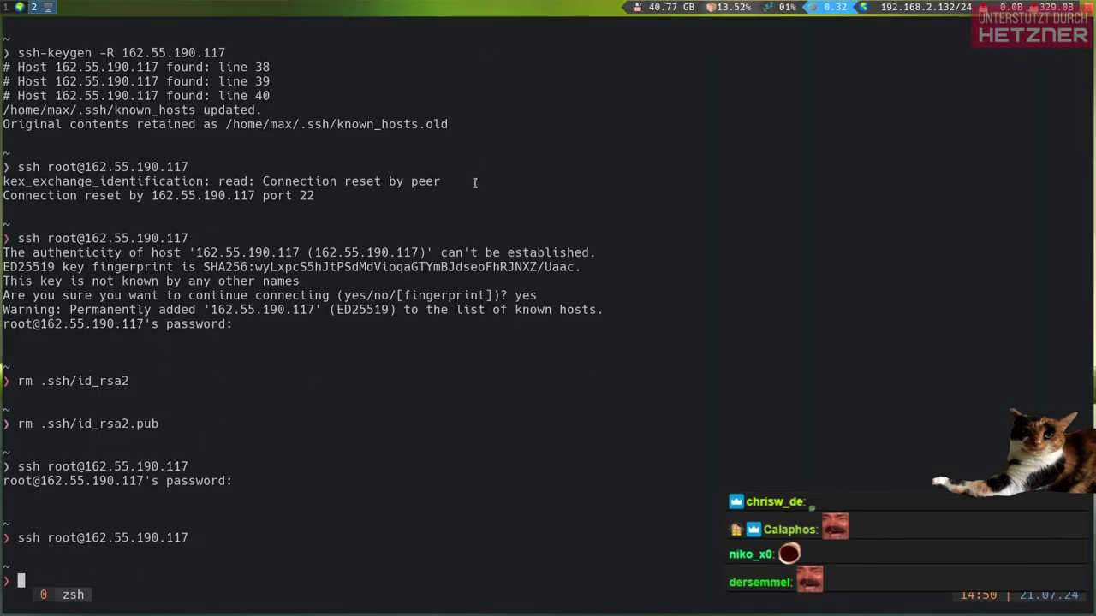
Return to the Windows 10 x64 virtual machine and clear the output of its root shell on the server
click(659, 7)
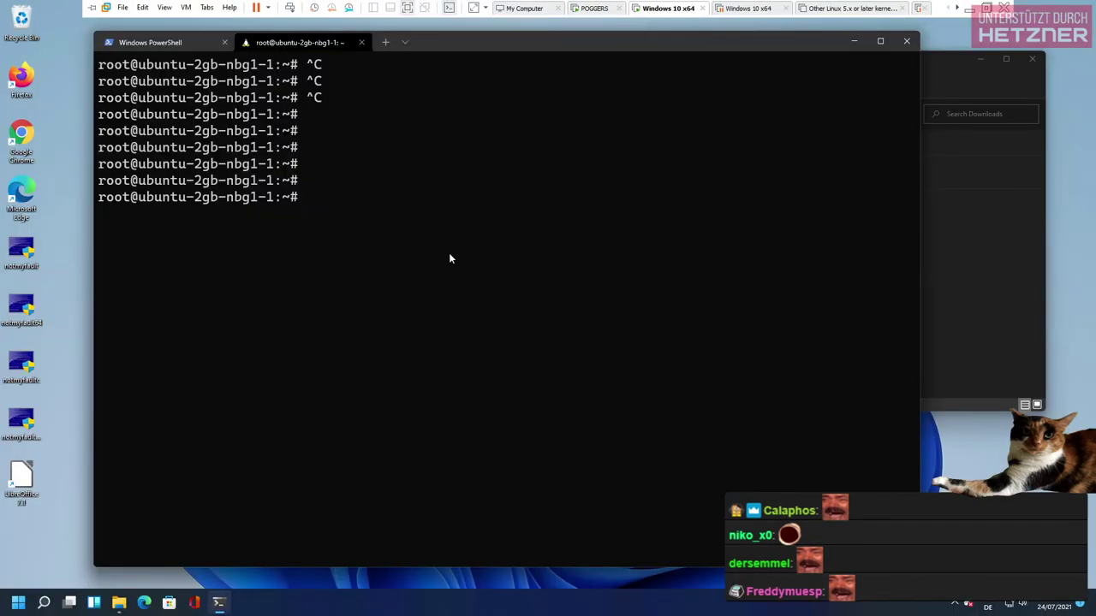
key(ctrl+c)
key(ctrl+c)
text(clear)
key(Return)
key(Return)
key(Return)
key(Return)
key(Return)
key(Return)
key(Return)
key(Return)
key(Return)
key(Return)
key(Return)
key(Return)
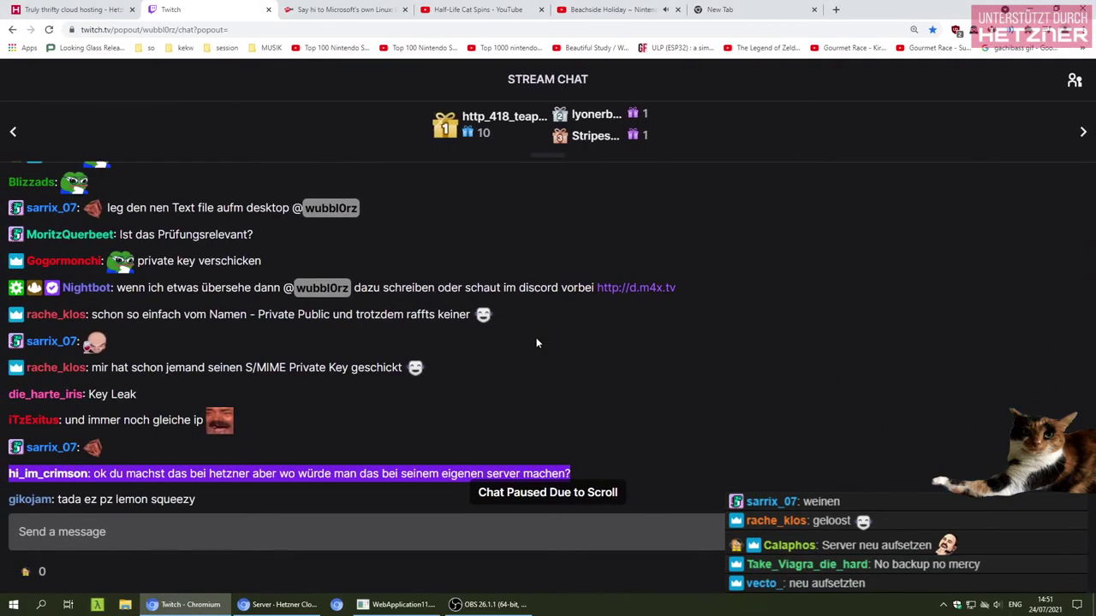
Read the newest Twitch chat messages for suggestions on regaining access to the server
scroll(391, 411, down, 15)
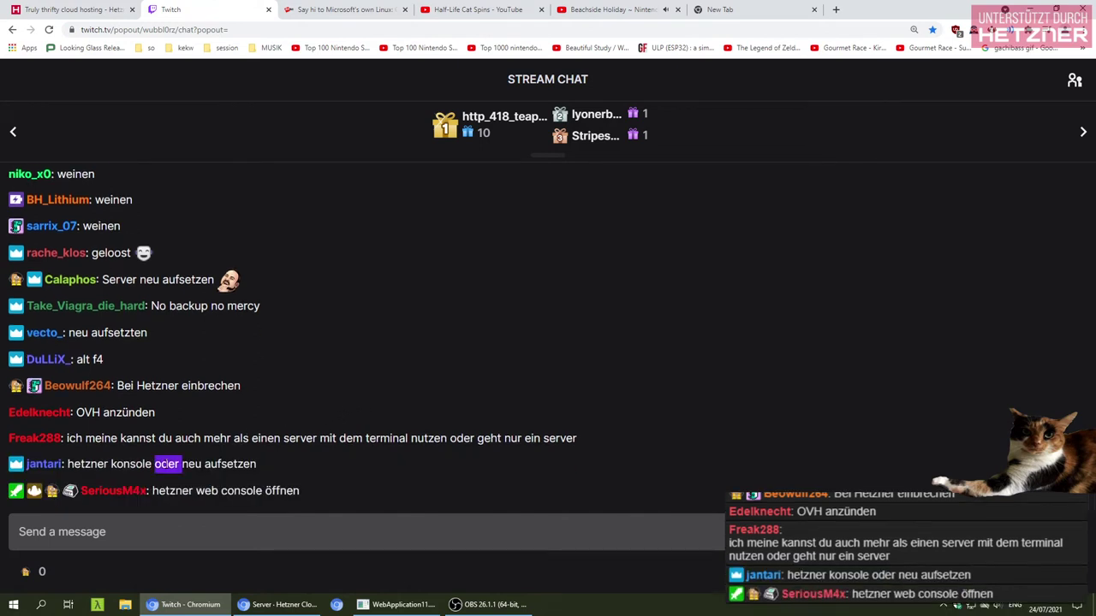
triple_click(190, 463)
triple_click(257, 435)
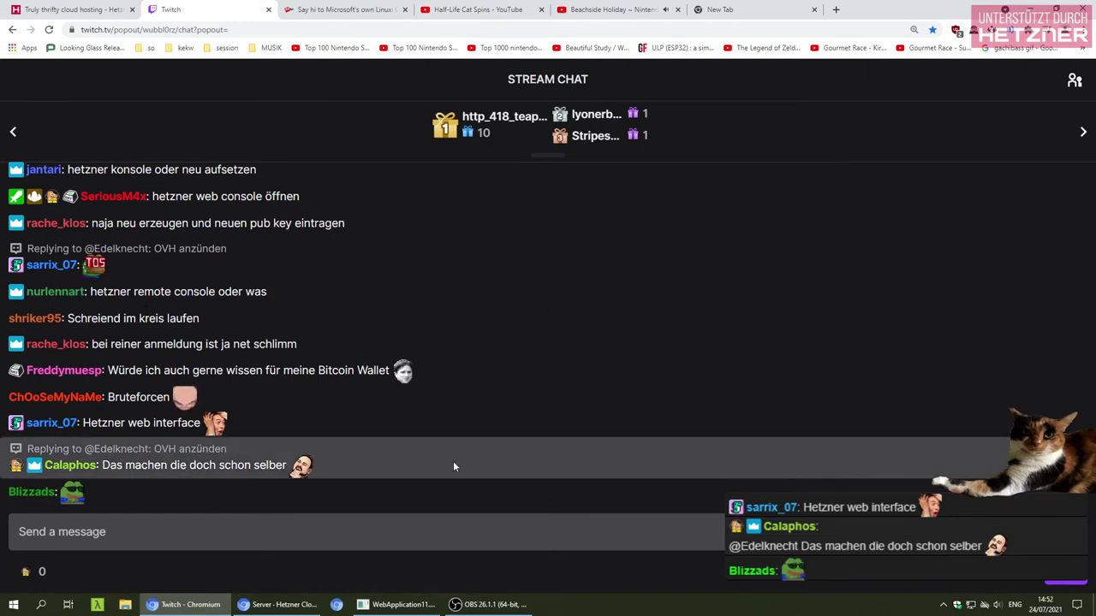
Switch to the Hetzner Cloud Console, open the web console of ubuntu-2gb-nbg1-1 and move its window off the server's section list and activities
key(alt+Tab)
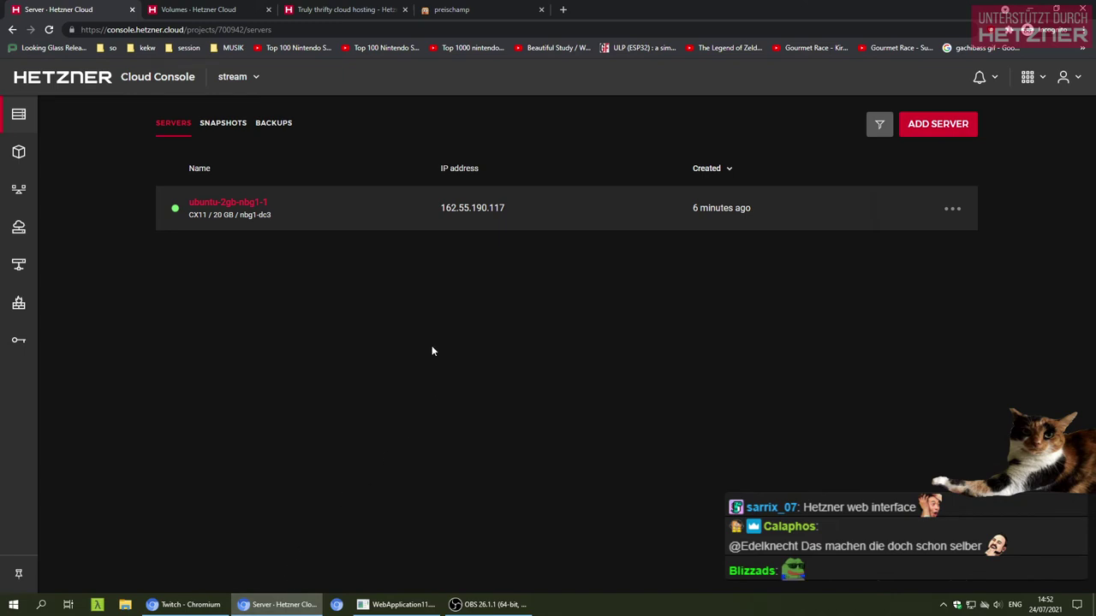
click(350, 211)
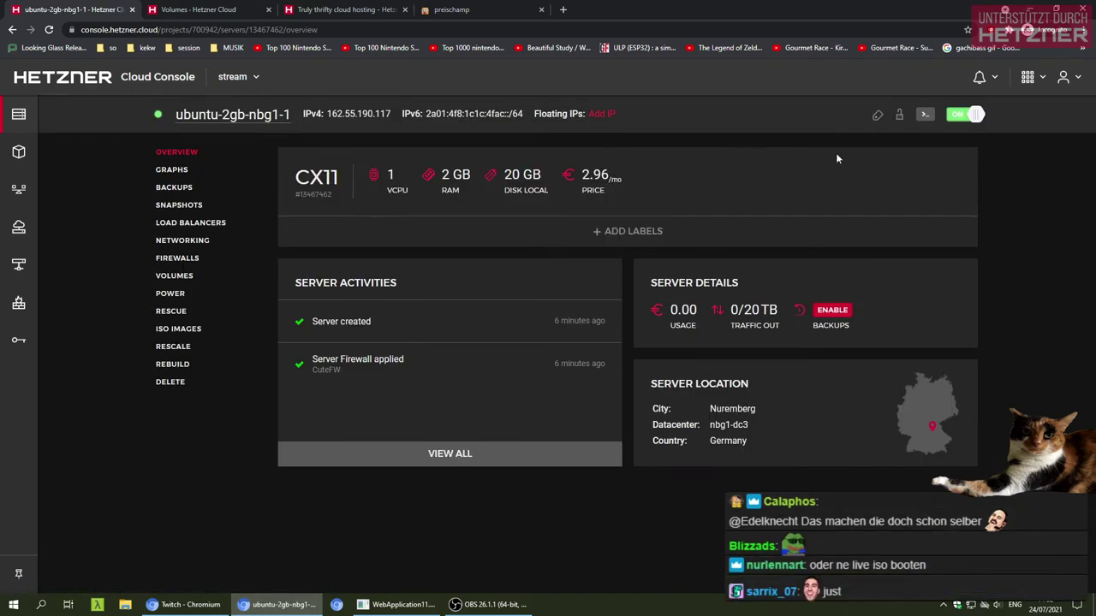
click(924, 114)
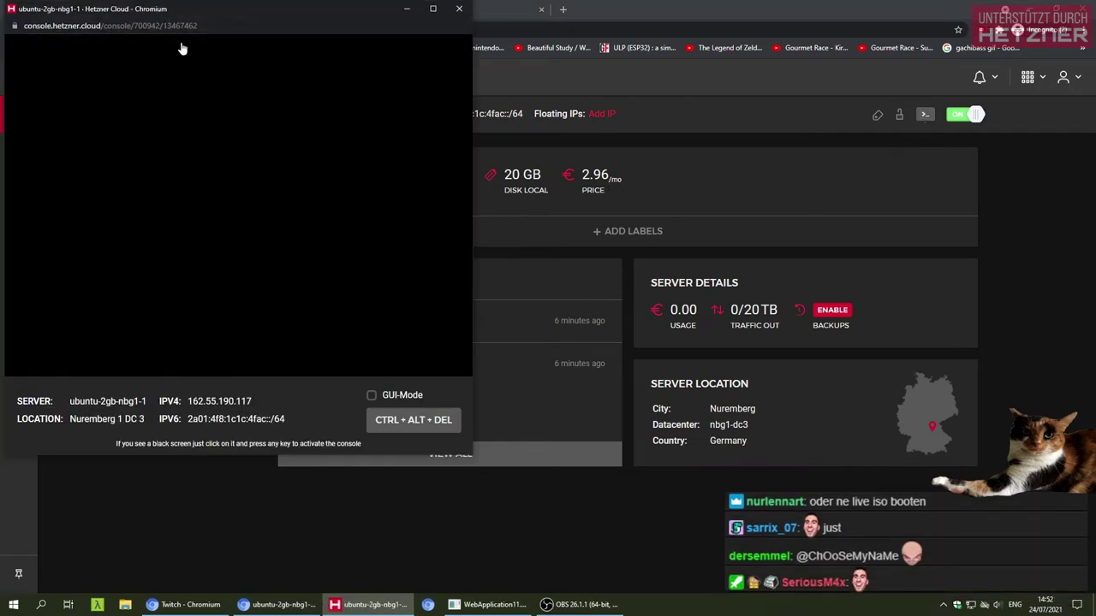
drag(156, 9, 413, 86)
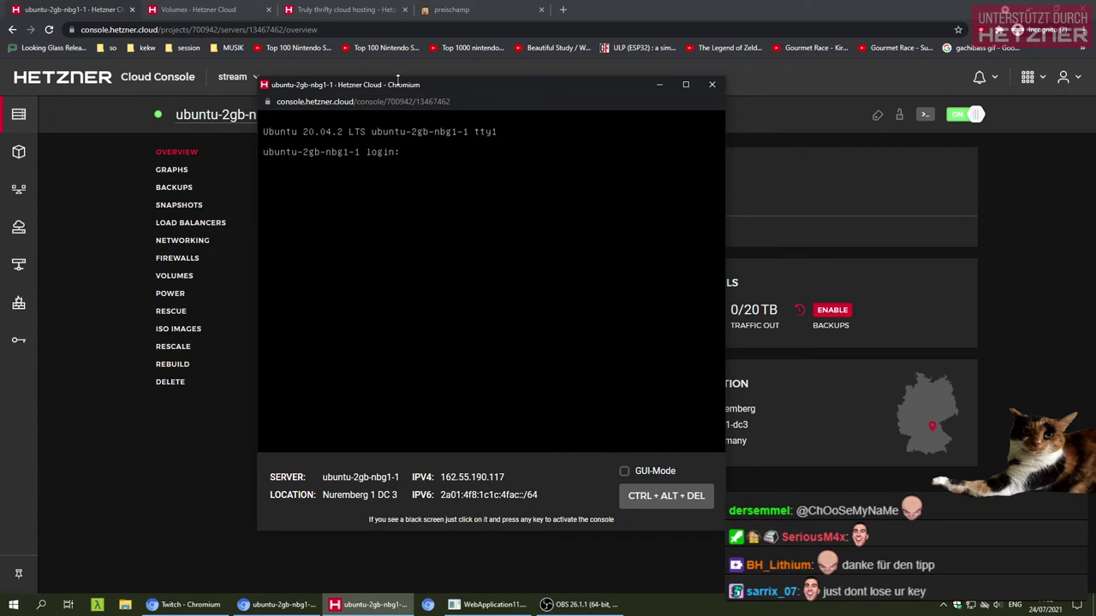
drag(384, 82, 429, 81)
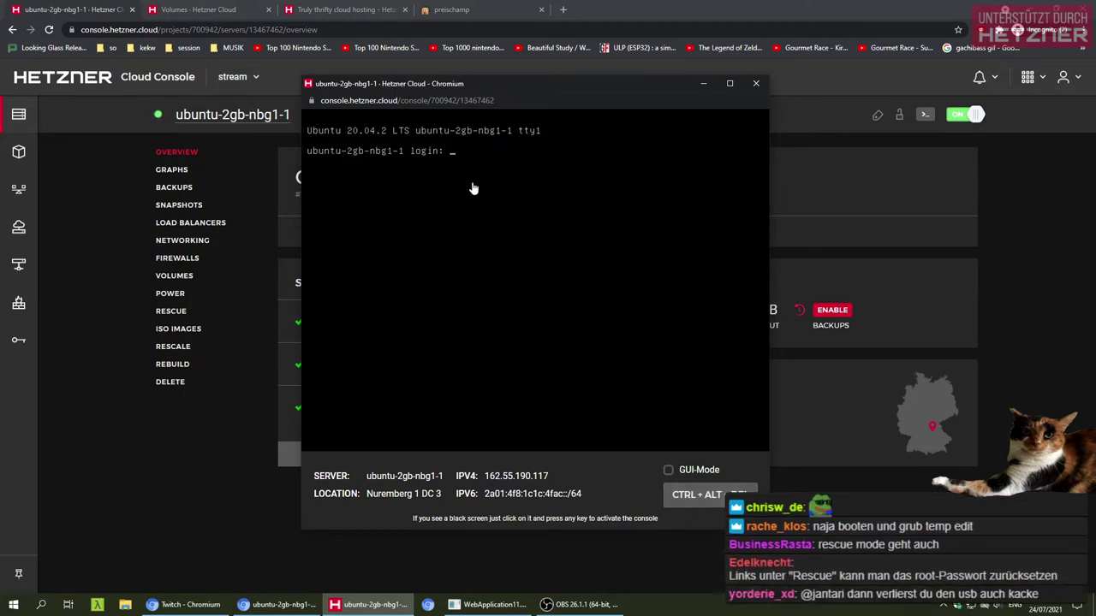
drag(450, 89, 722, 111)
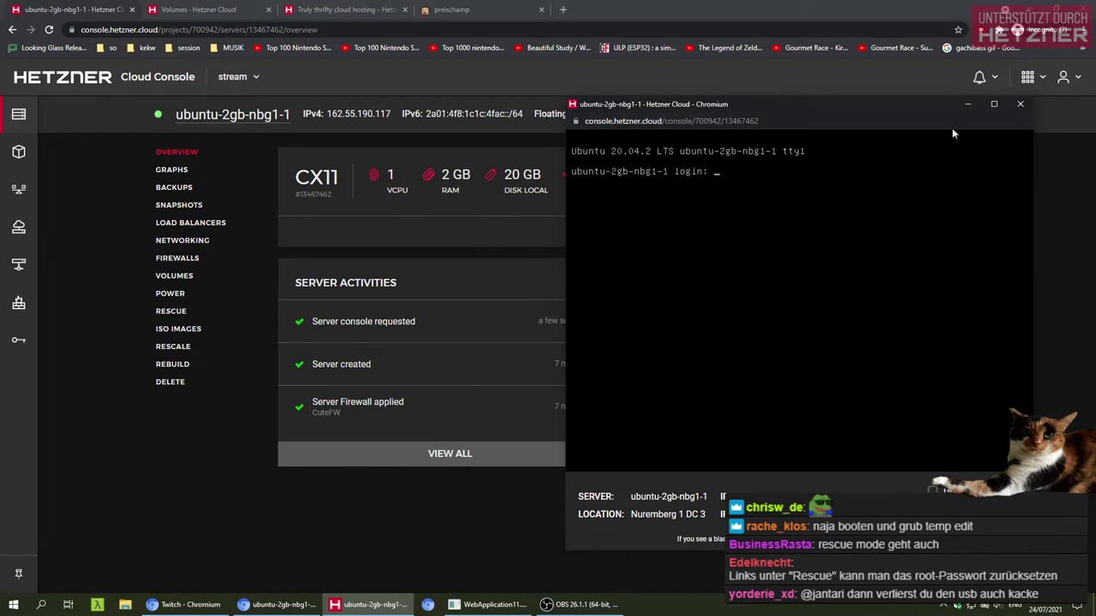
Close the web console and check the rescue and root password reset options of ubuntu-2gb-nbg1-1, ending at the server overview
click(1019, 104)
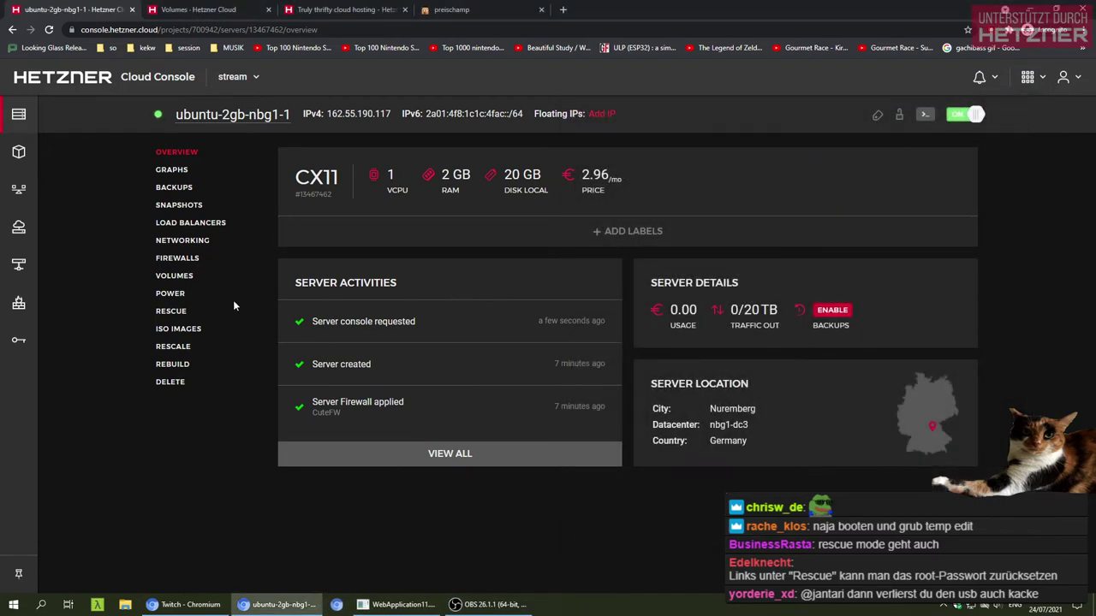
click(165, 314)
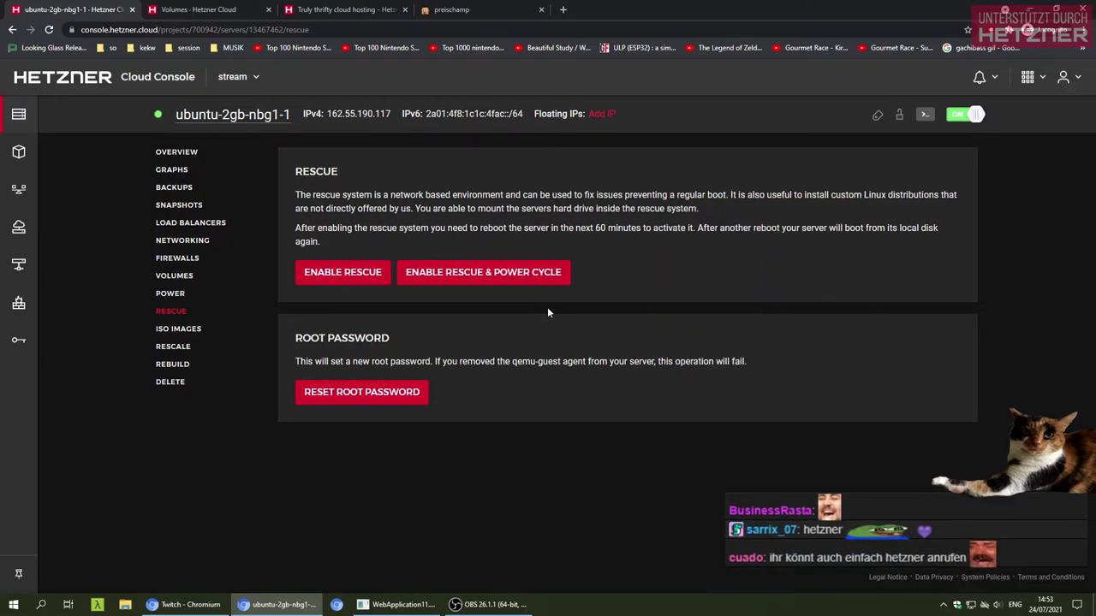
click(176, 152)
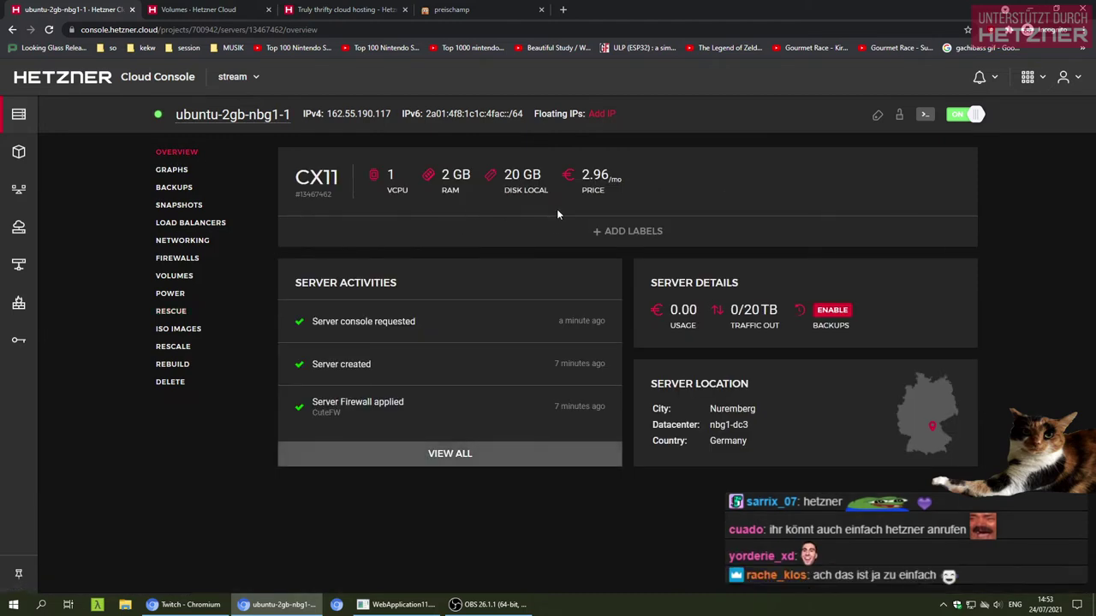
click(168, 319)
click(172, 155)
Reopen the web console of ubuntu-2gb-nbg1-1, then reposition and enlarge its window
click(925, 115)
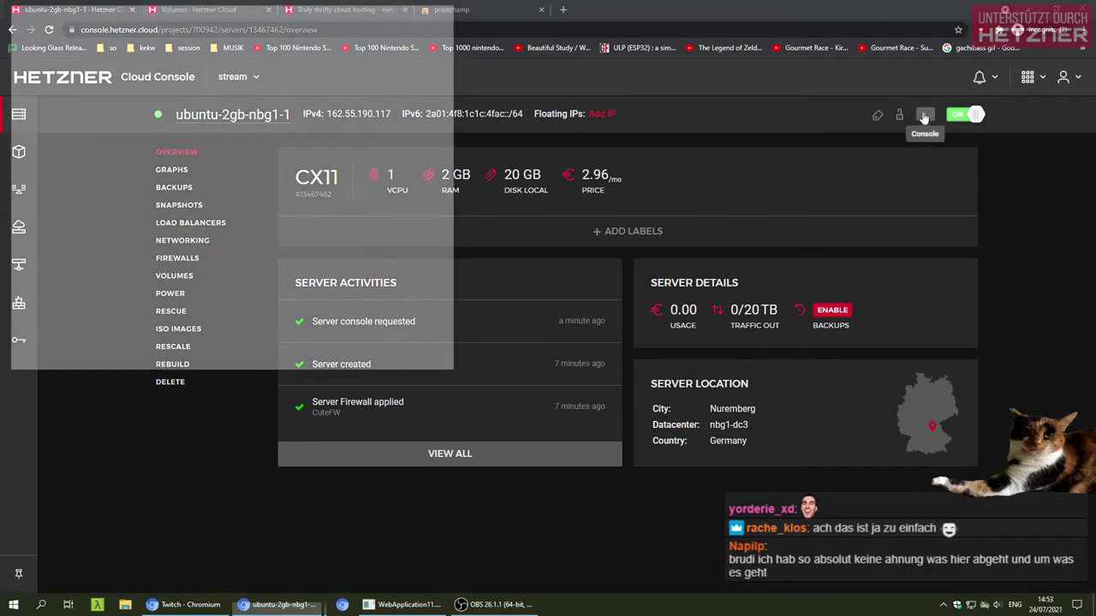
drag(172, 12, 386, 89)
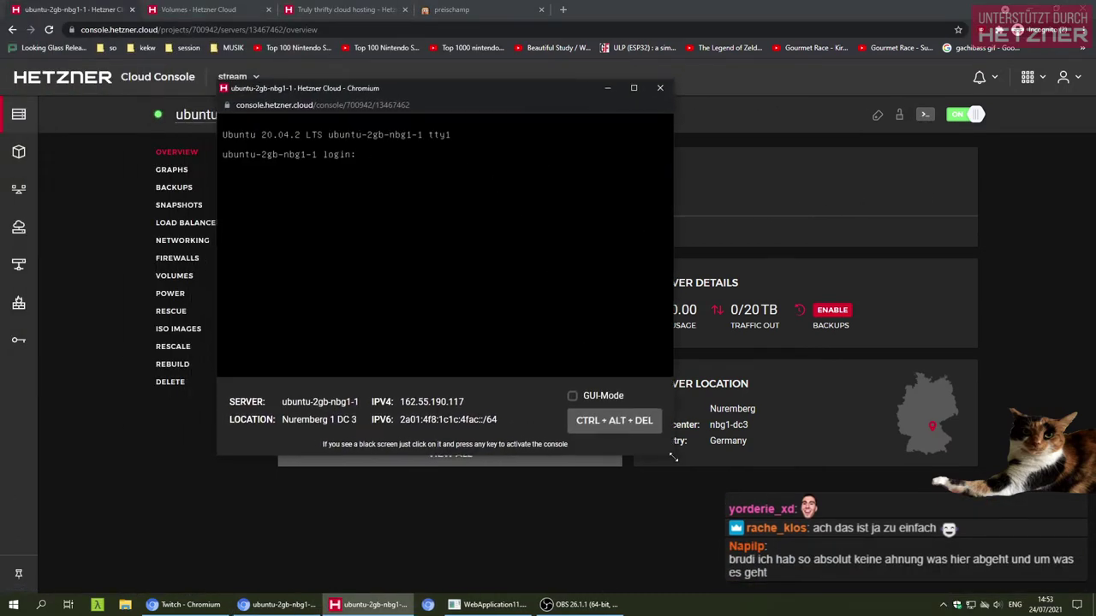
drag(395, 93, 341, 66)
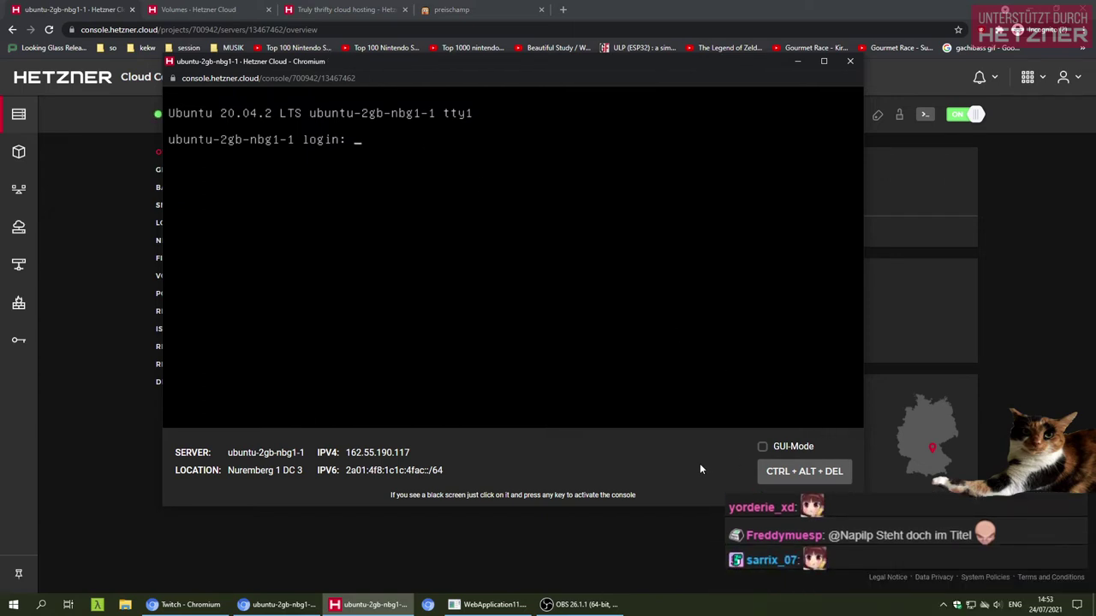
Restart the server from its web console and interrupt the boot at the GRUB menu
click(804, 471)
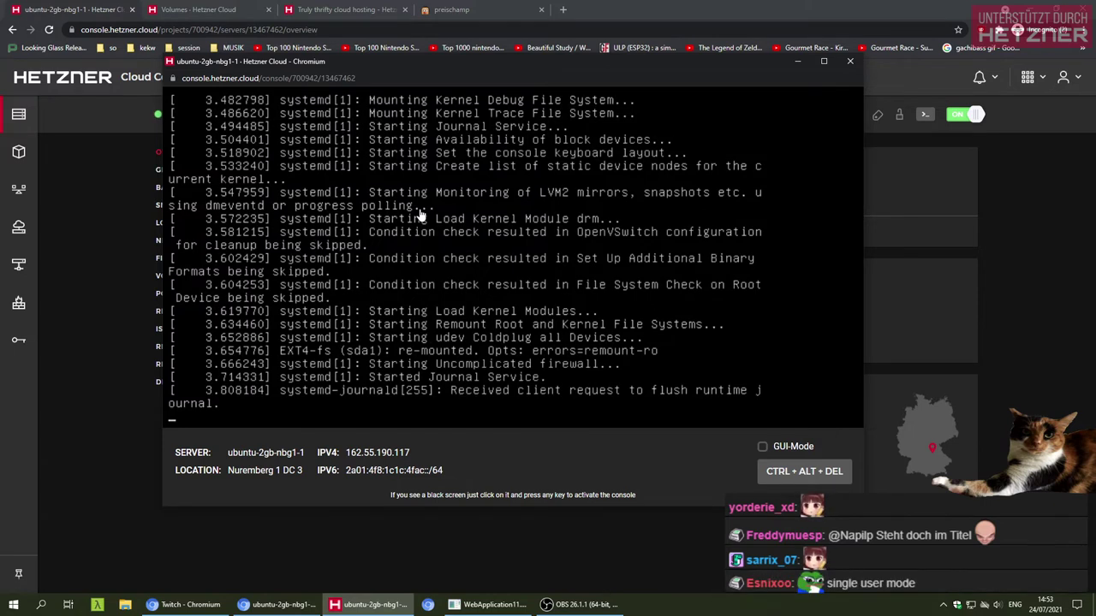
click(797, 474)
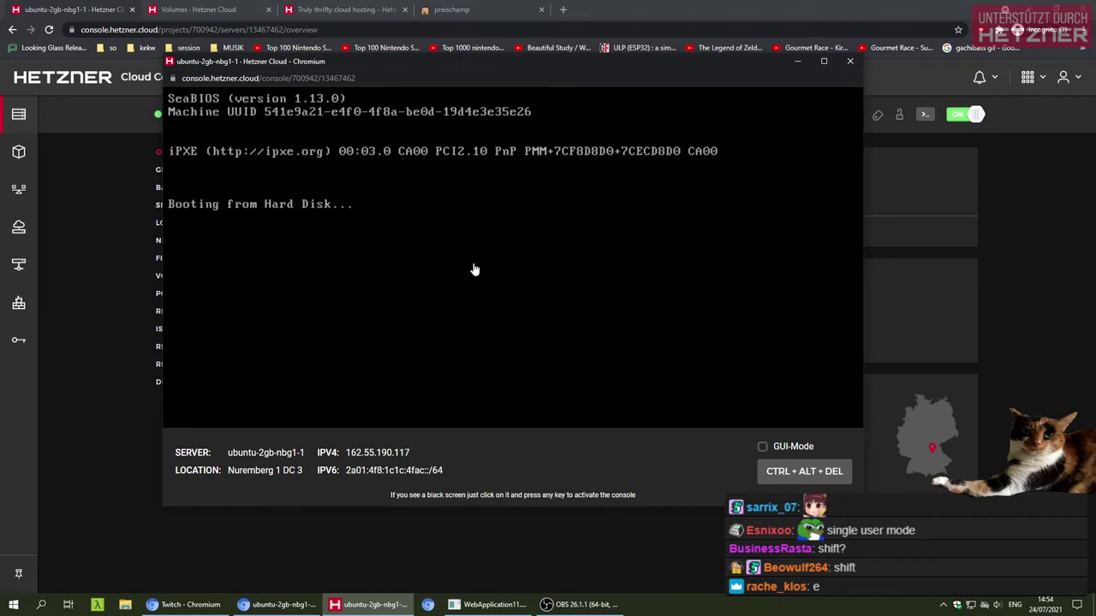
click(805, 471)
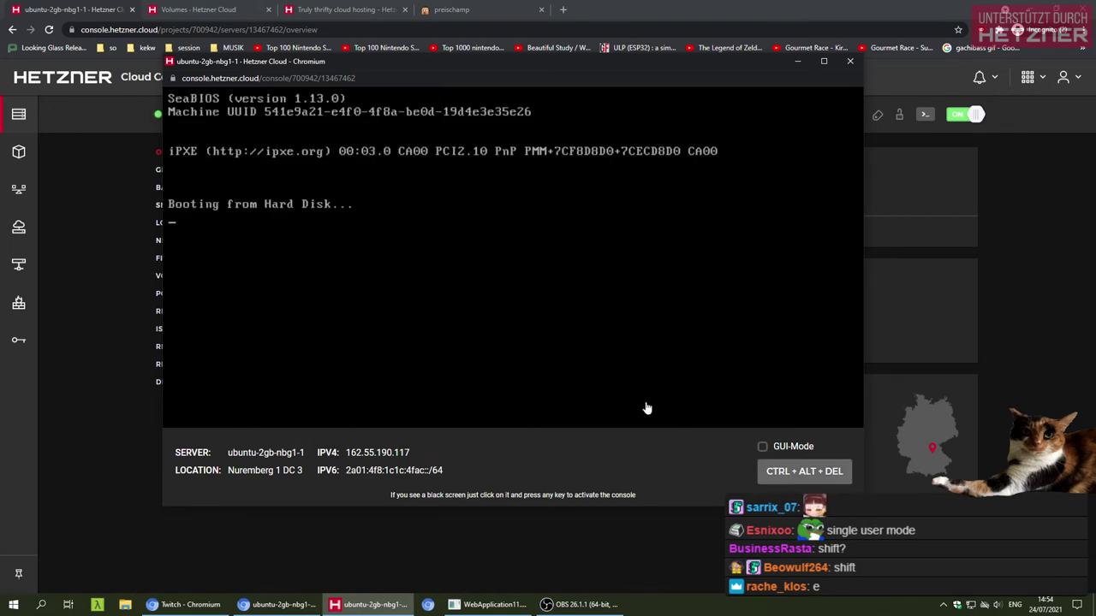
click(489, 290)
key(Down)
key(Up)
key(Down)
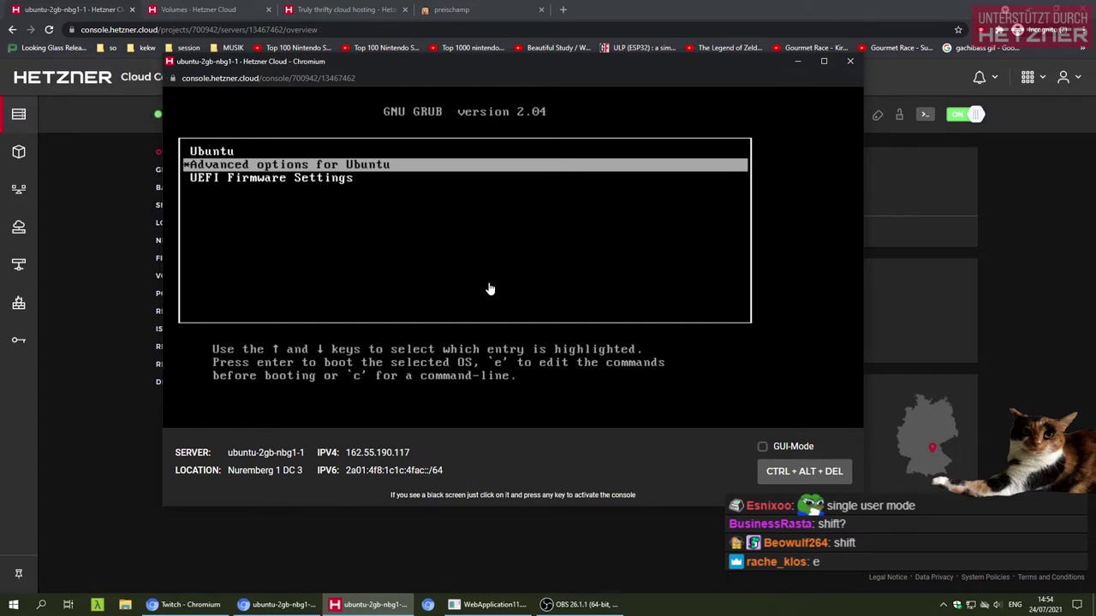
Select the Ubuntu entry in GRUB, open its boot commands for editing and go to the linux kernel line
key(Down)
key(Up)
key(Up)
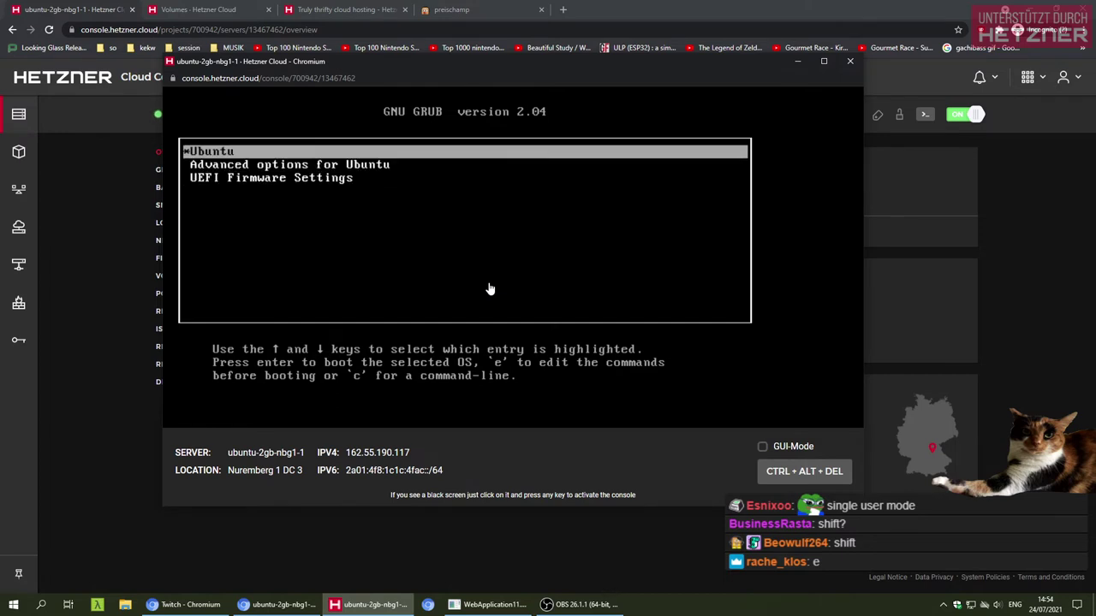
key(Down)
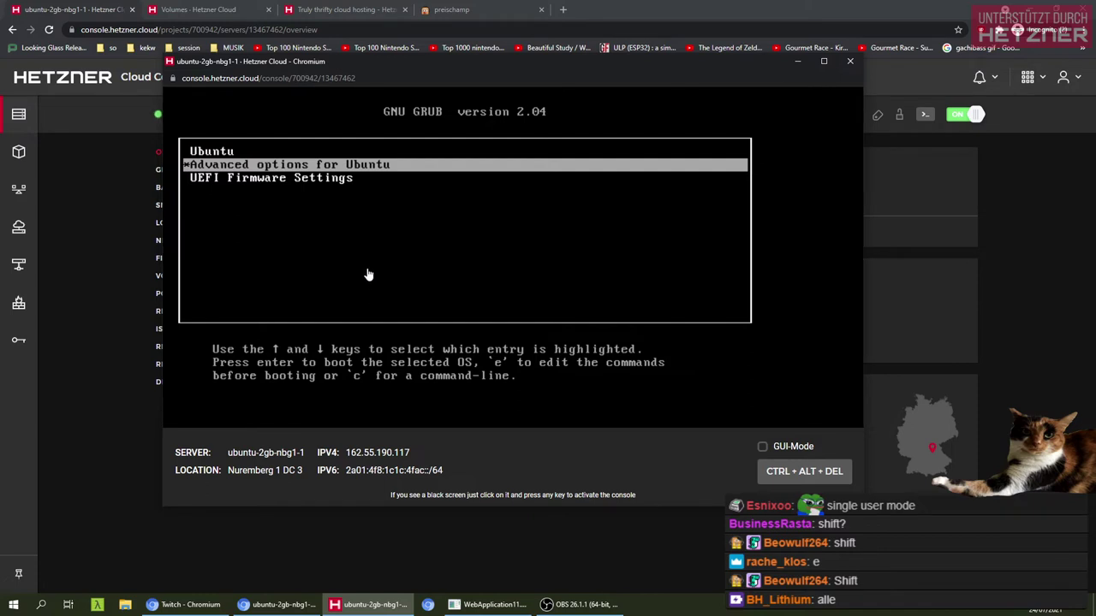
key(Up)
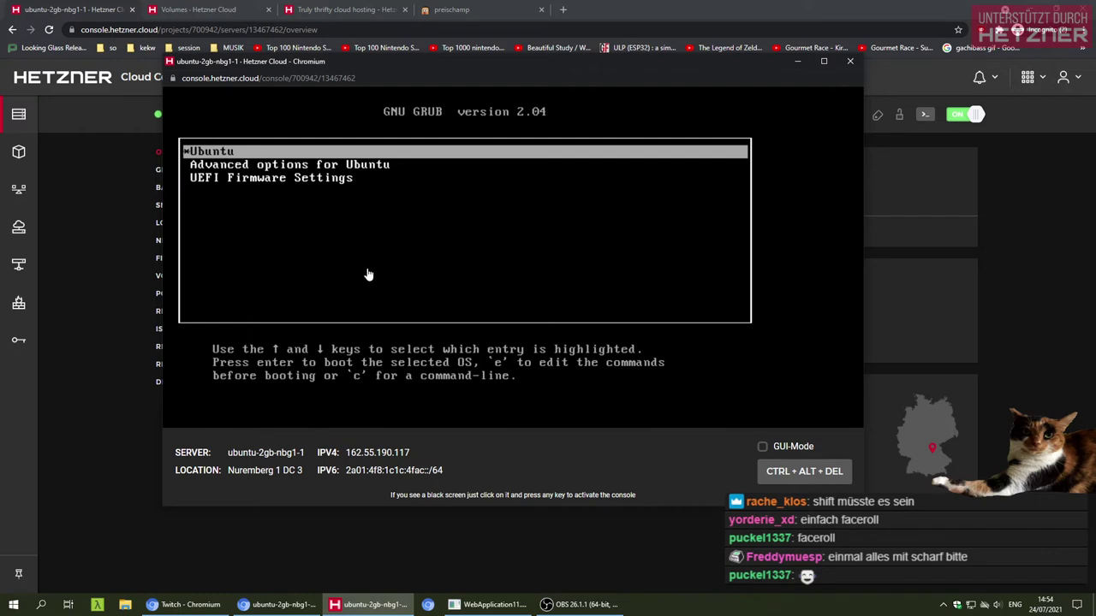
key(Down)
key(Up)
key(Down)
key(Up)
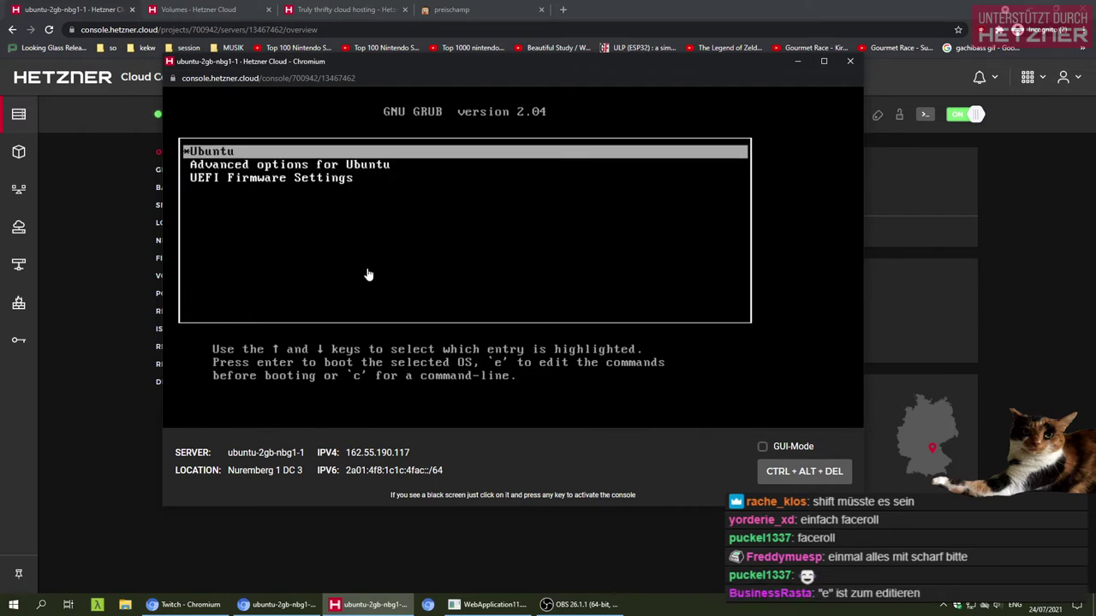
key(e)
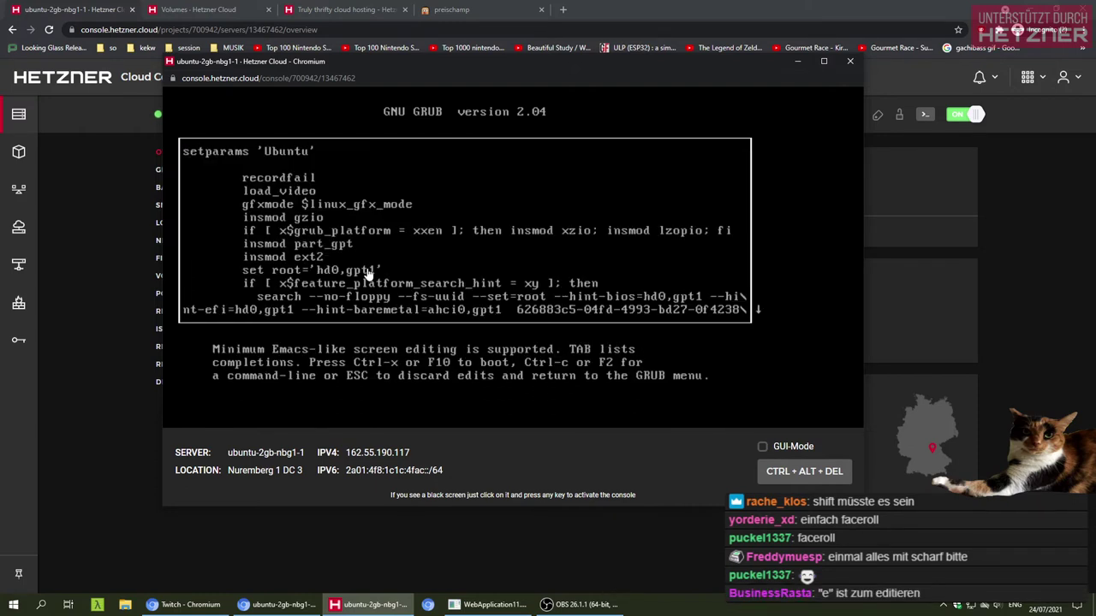
key(Down)
key(Down)
key(Down)
key(Down)
key(Down)
key(Down)
key(Down)
key(Down)
key(Down)
key(Down)
key(Down)
key(Down)
key(Down)
key(Down)
key(Down)
key(Down)
key(Down)
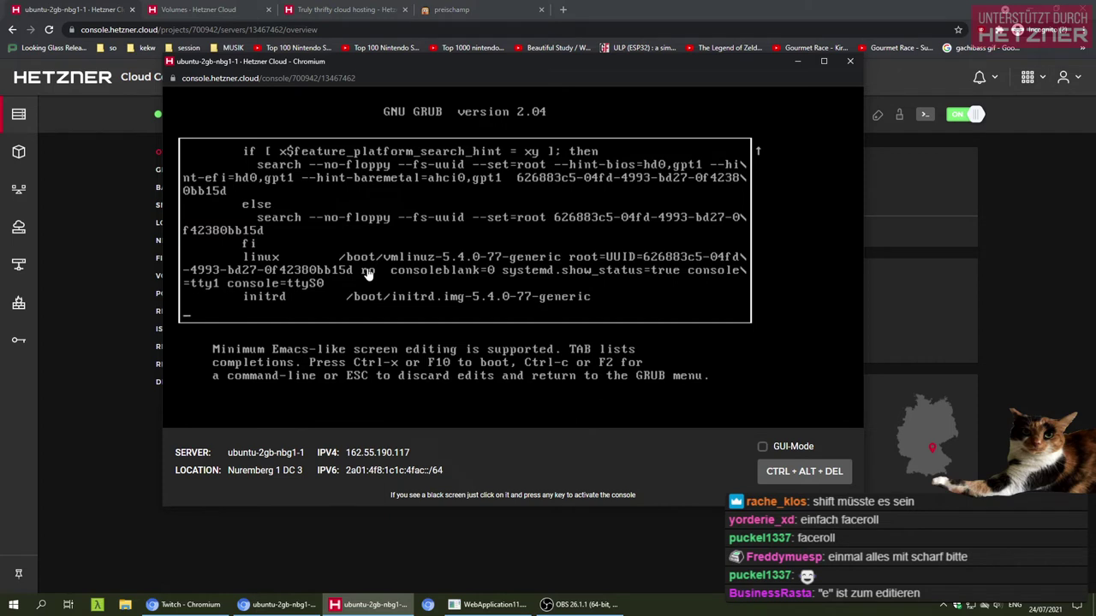
key(Up)
key(Up)
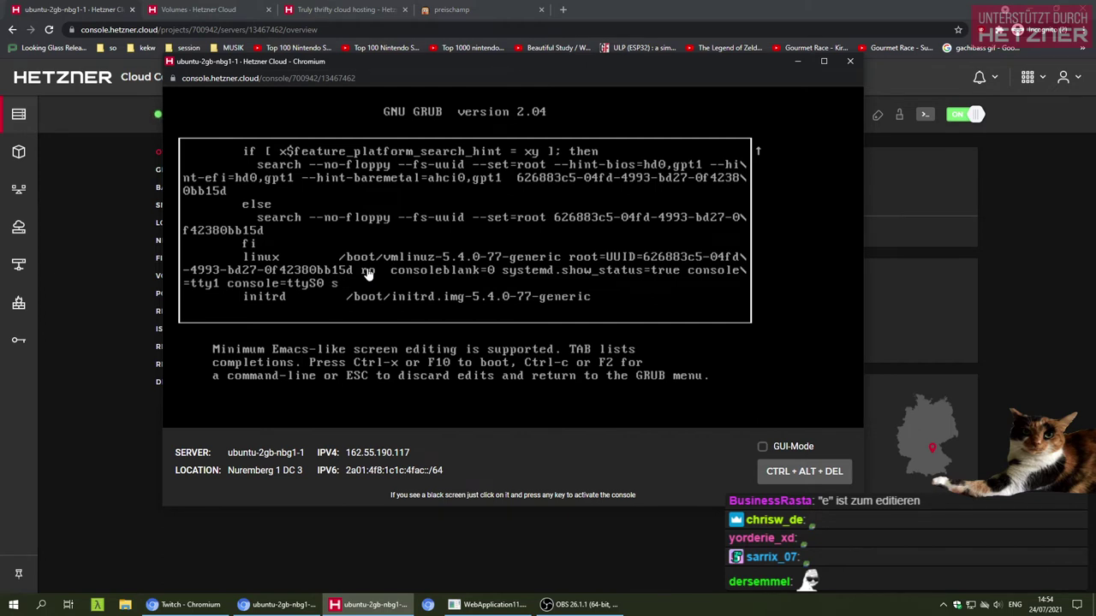
text(ingle)
key(BackSpace)
key(BackSpace)
key(BackSpace)
key(BackSpace)
key(BackSpace)
key(BackSpace)
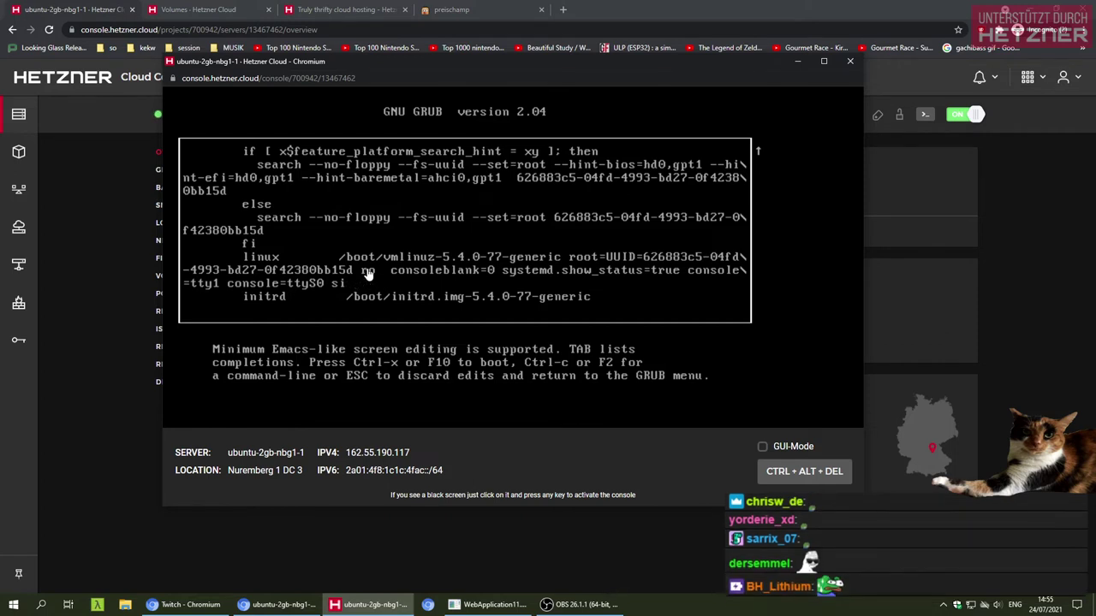
Append init=/bin/sh to the end of the linux kernel line and try to boot with the edited entry
text(init=/bin/)
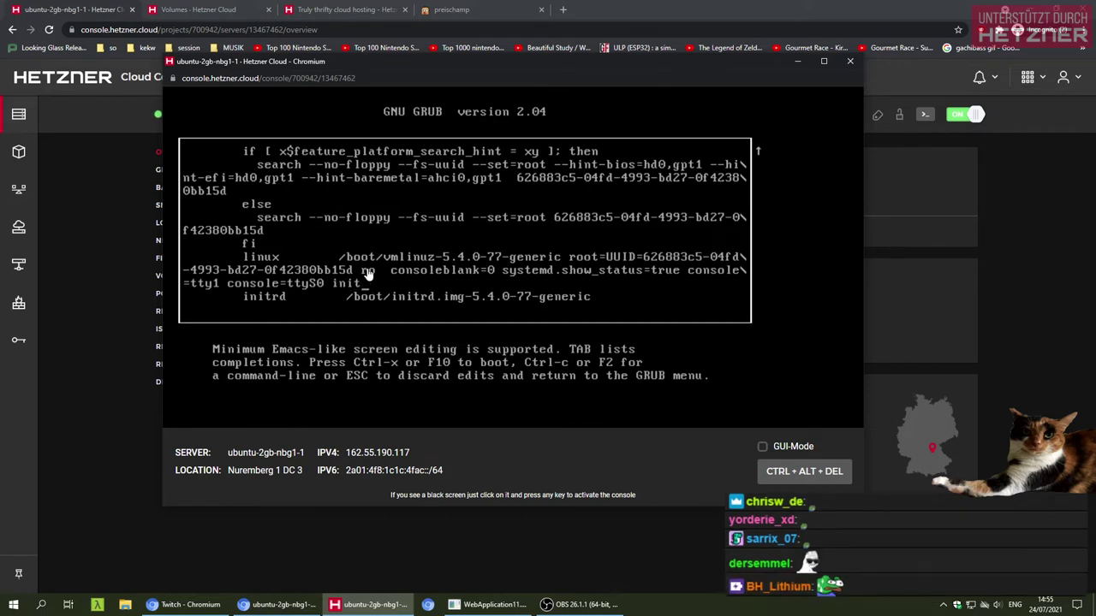
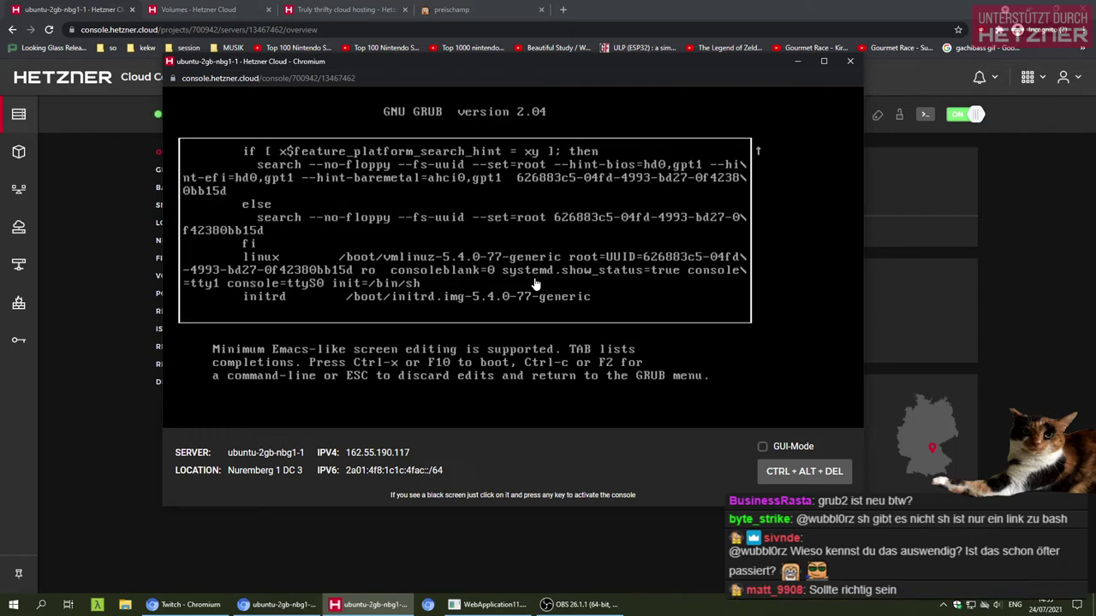
key(ctrl+x)
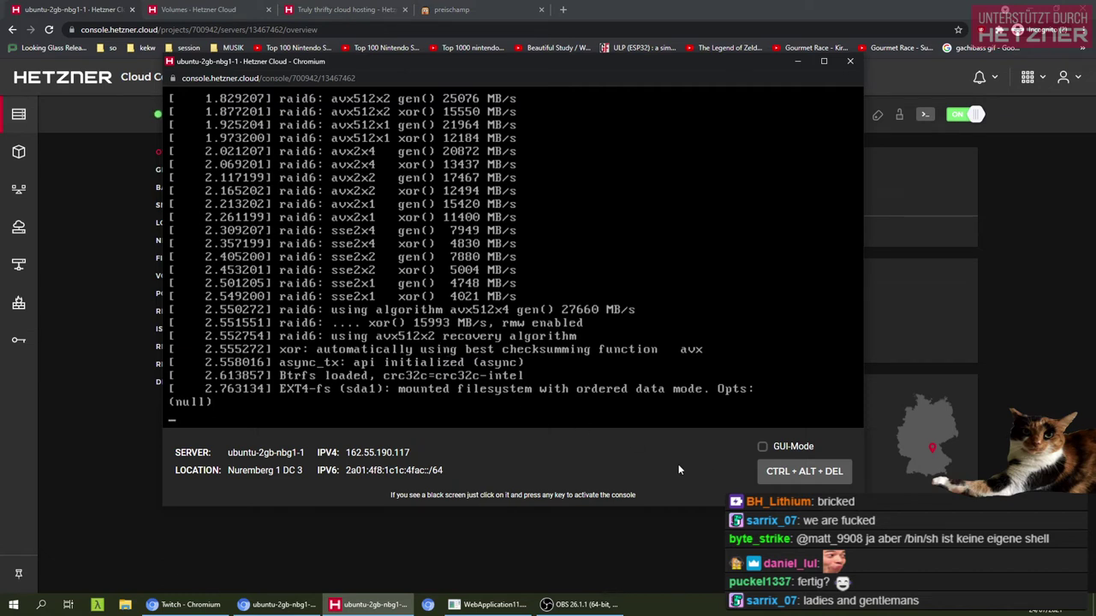
Restart the server from the web console and open the boot commands of GRUB's Ubuntu entry again
click(792, 473)
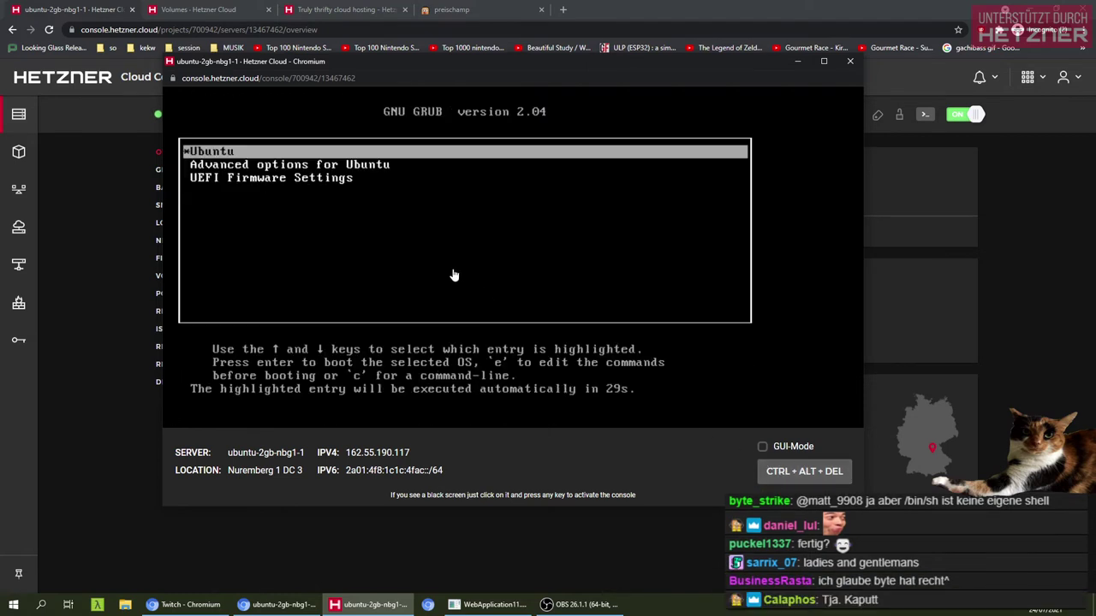
key(e)
Switch to Firefox in the POGGERS virtual machine and search Google for "ubuntu init bin sh" in a new tab
click(274, 540)
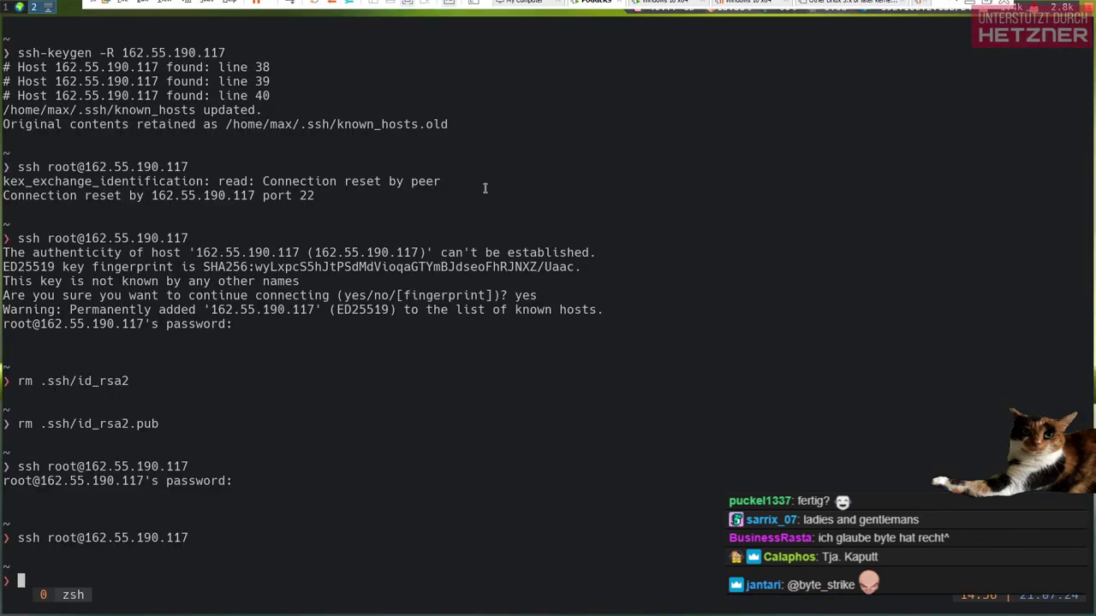
key(super+1)
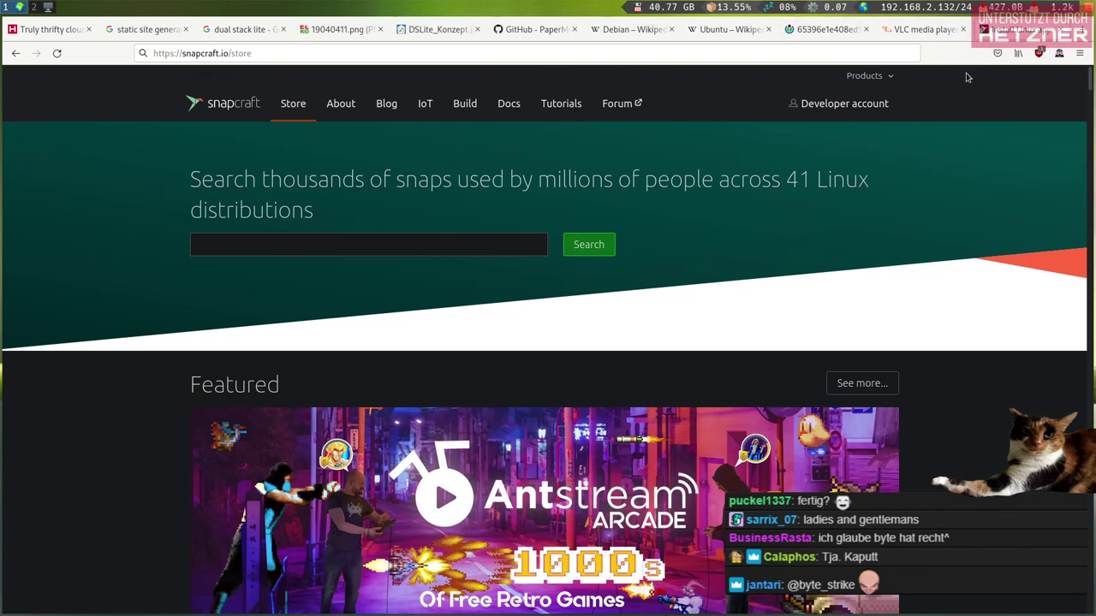
key(ctrl+t)
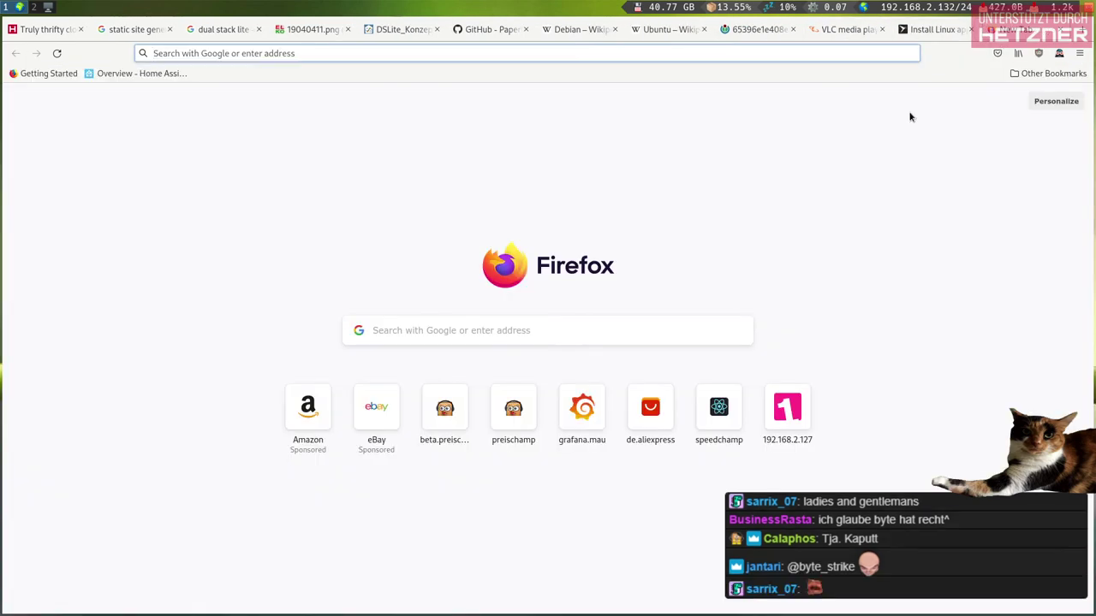
text(ubuntu )
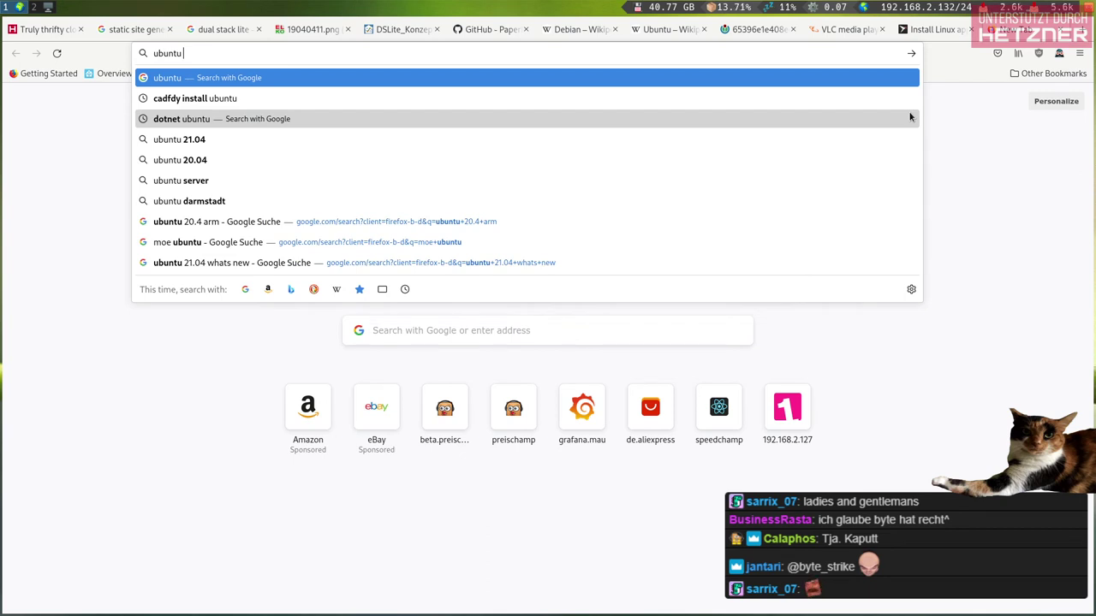
text(init bin sh)
key(Return)
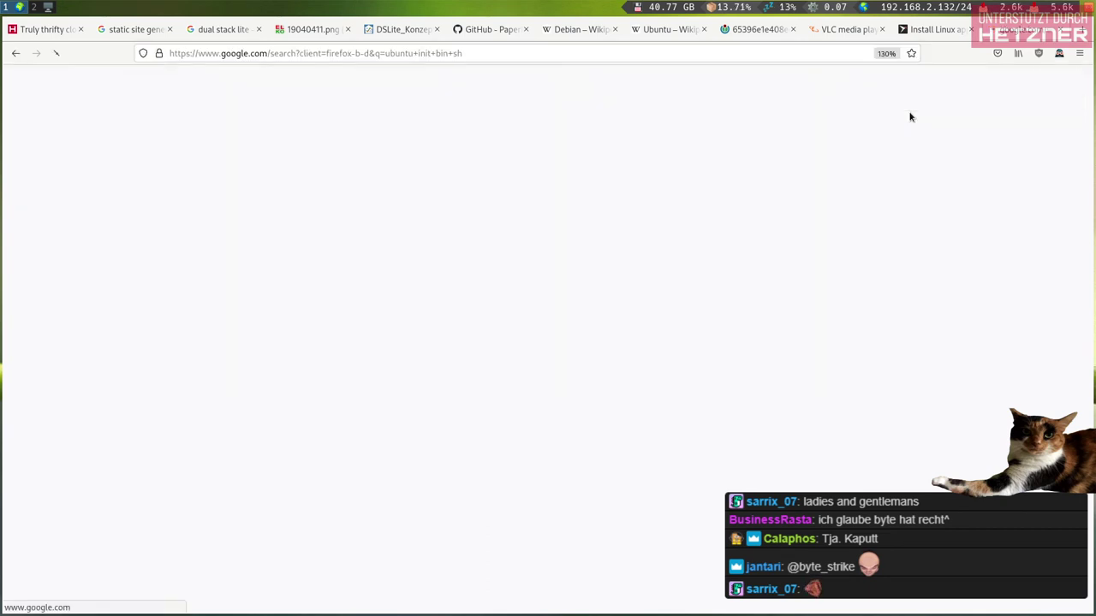
Open the Unix & Linux Stack Exchange question on why Linux allows init=/bin/bash and skim its answers for boot parameter advice
click(281, 272)
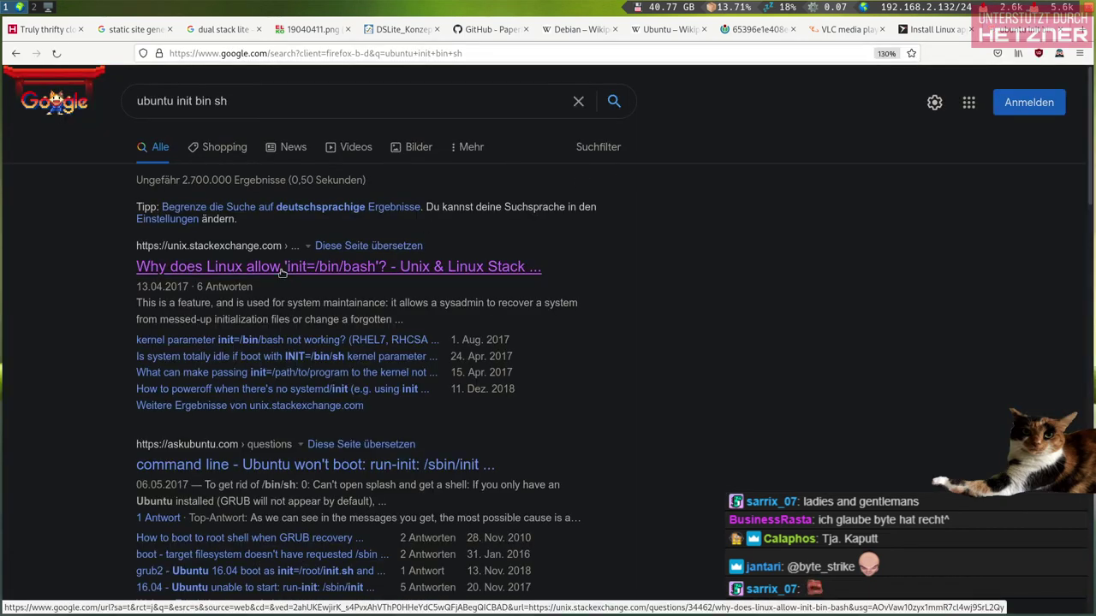
scroll(126, 249, down, 4)
scroll(126, 249, down, 2)
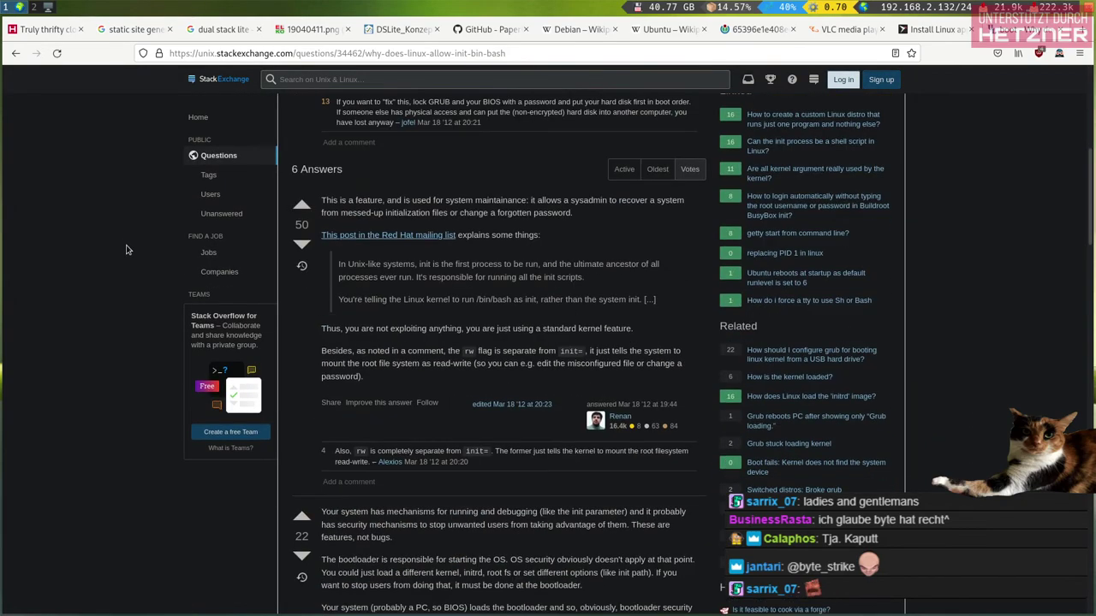
scroll(126, 249, down, 3)
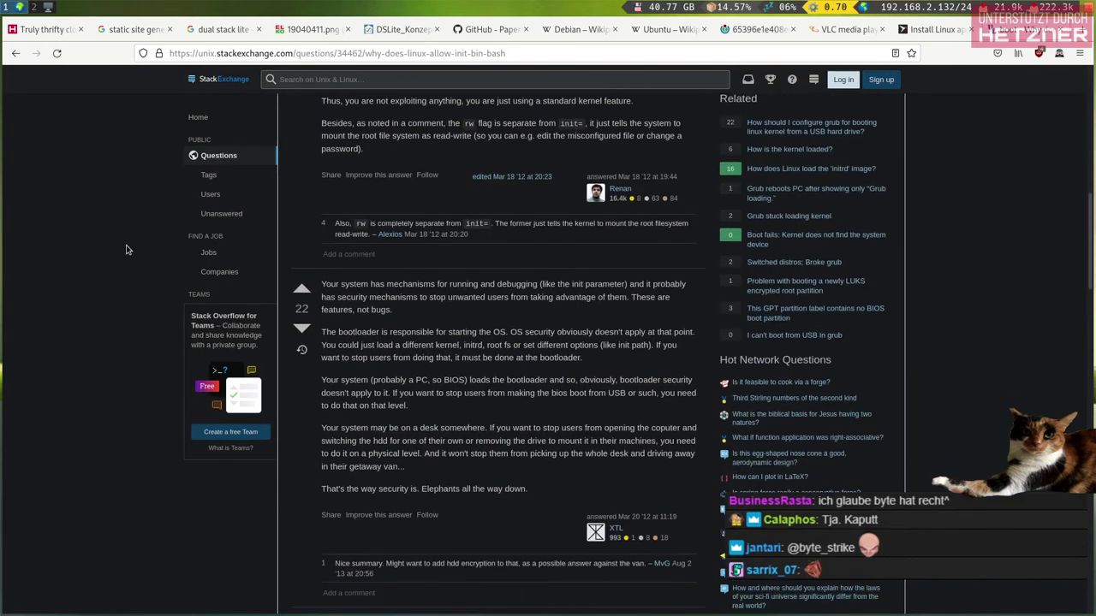
scroll(126, 249, down, 5)
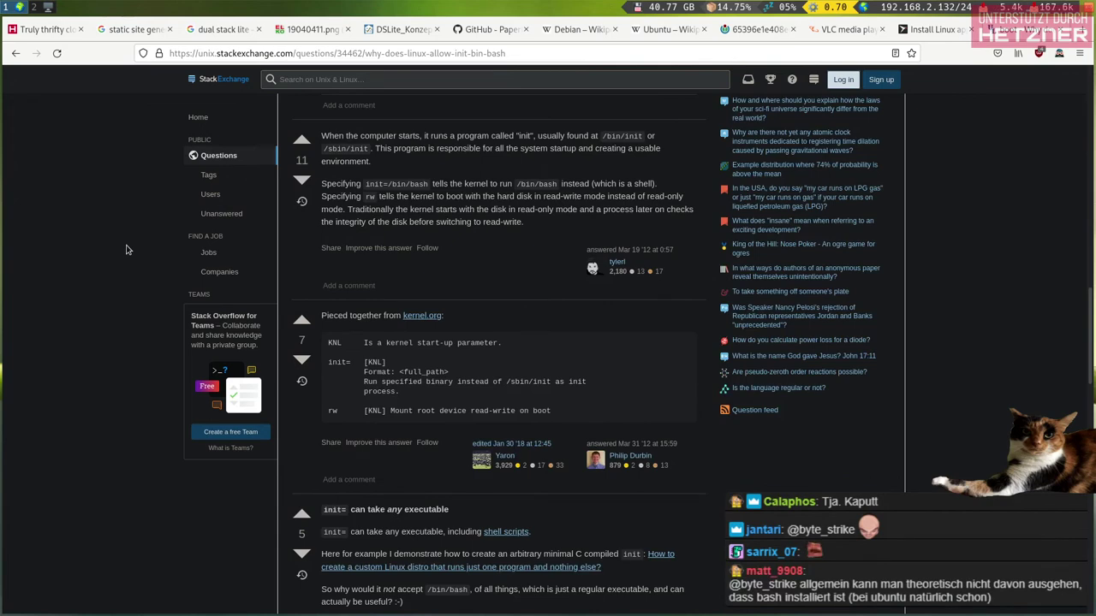
scroll(125, 250, down, 5)
scroll(126, 249, down, 1)
scroll(126, 250, down, 7)
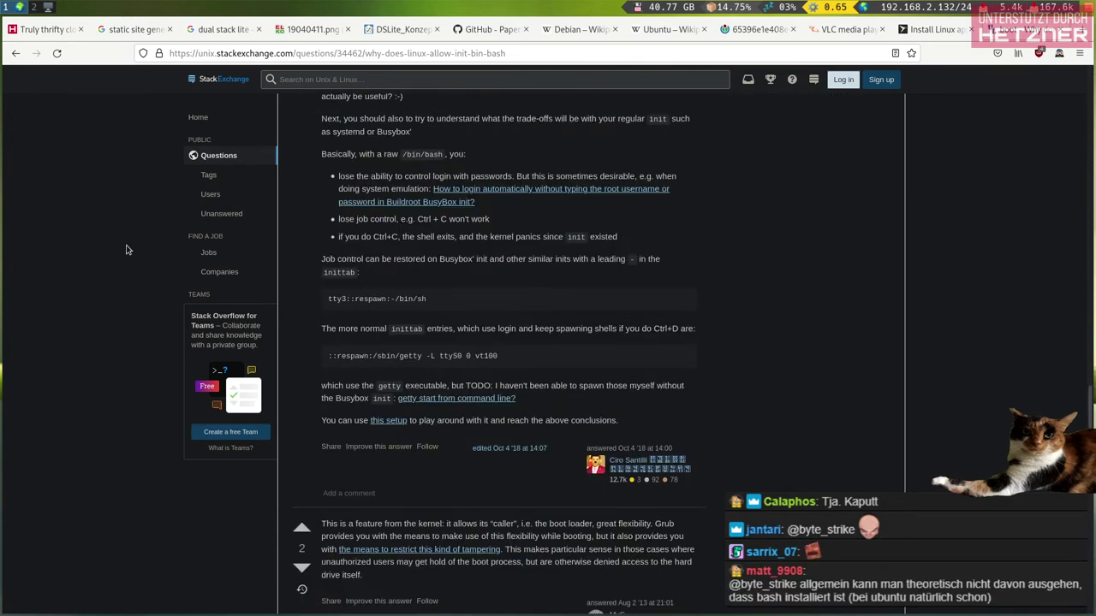
Return to the Google results and refine the search to "ubuntu init bin sh grub2"
key(alt+Left)
click(266, 101)
text(grub2)
key(Return)
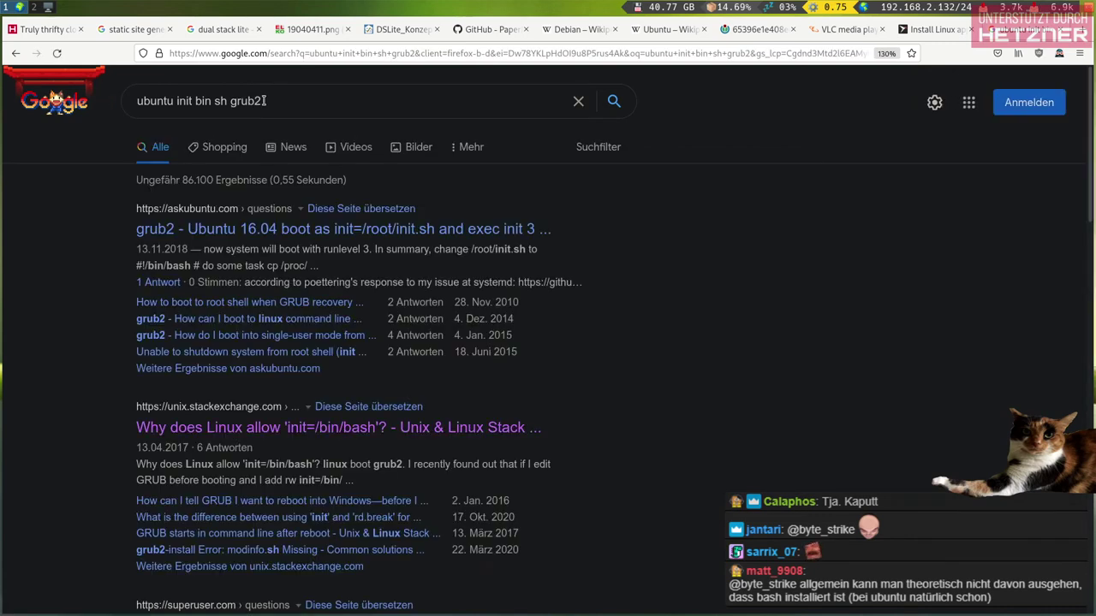
Look briefly at the Windows 10 x64 virtual machine and return to the search results in the POGGERS virtual machine
mouse_move(677, 10)
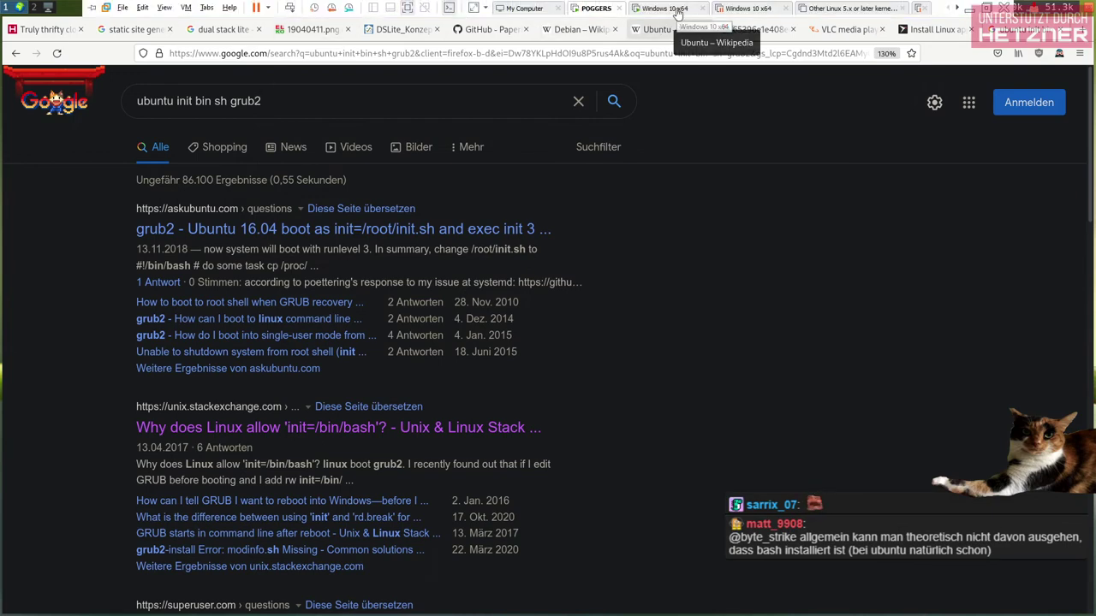
click(664, 8)
click(597, 8)
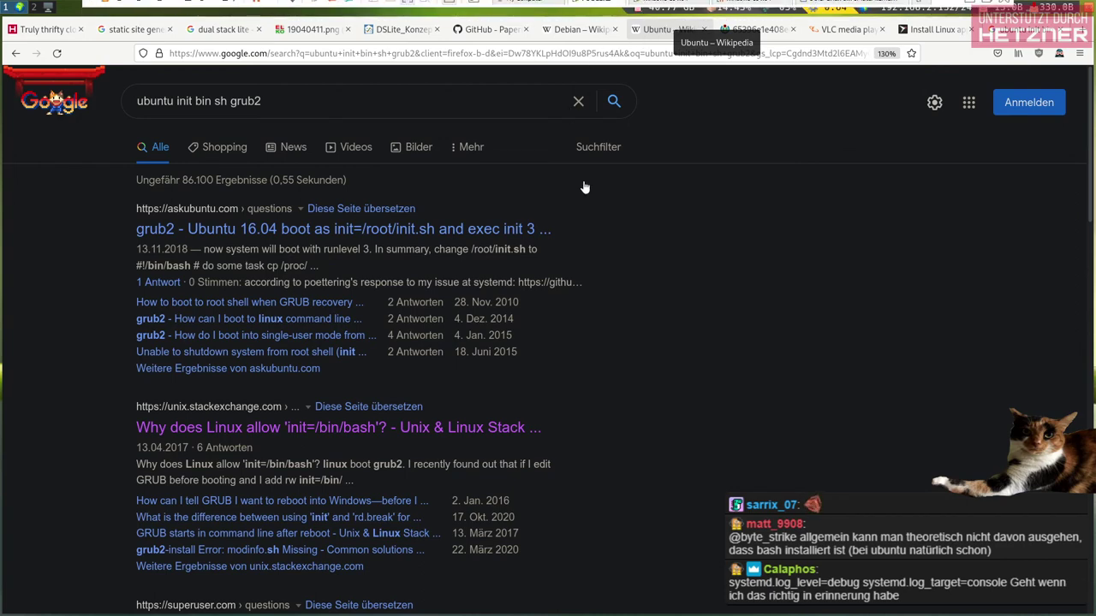
Switch to the Hetzner Cloud Console, bring up the server's console window and examine the Ubuntu boot entry for its linux line
key(alt+Tab)
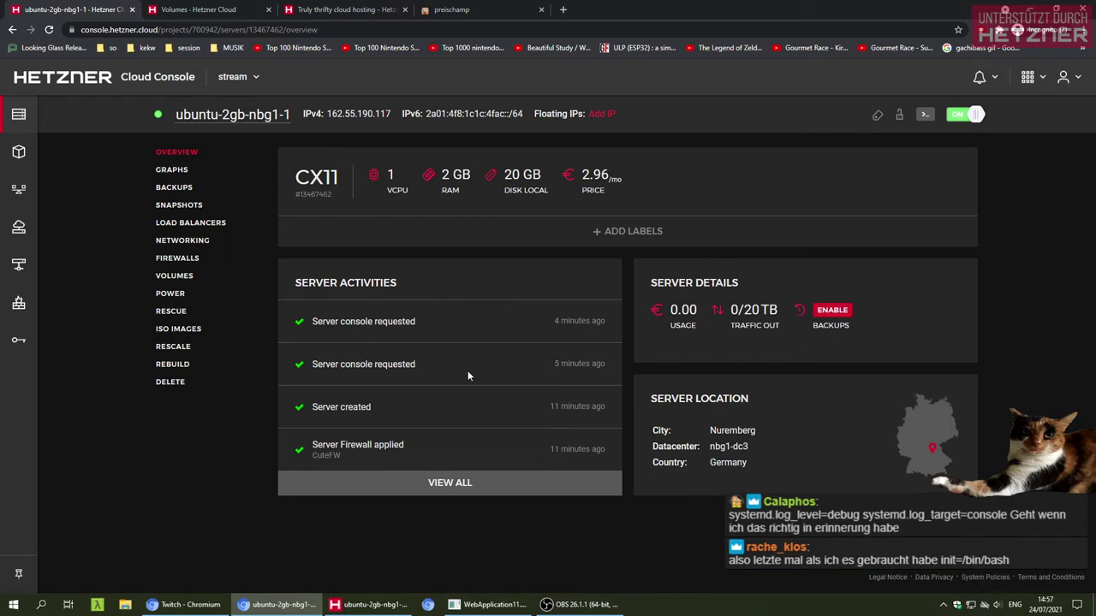
click(927, 115)
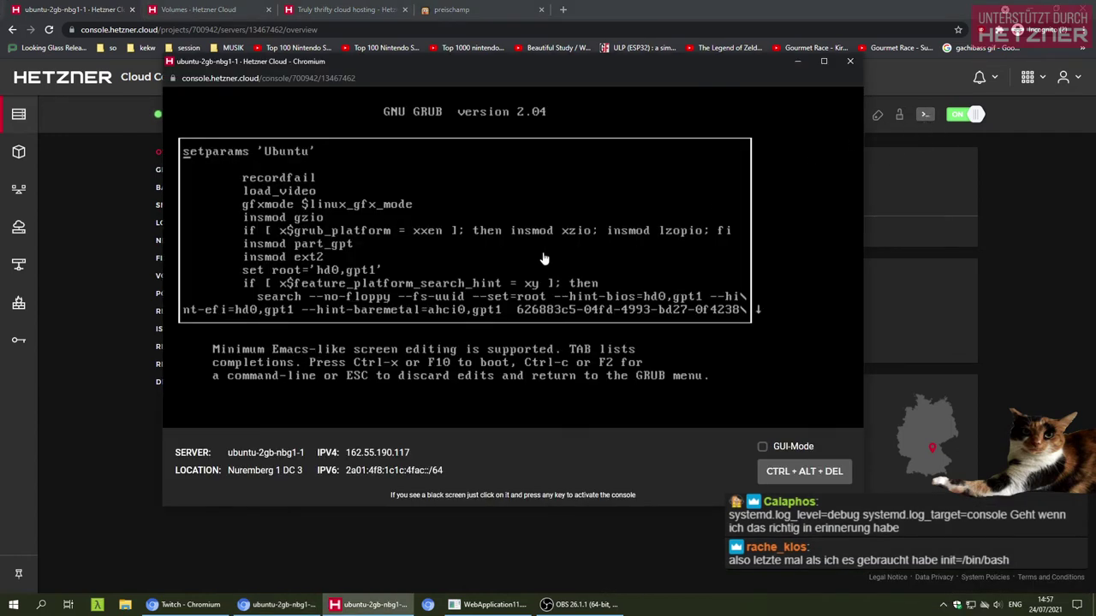
key(Down)
key(Down)
key(Down)
key(Down)
key(Down)
key(Down)
key(Down)
key(Down)
key(Down)
key(Down)
key(Down)
key(Down)
key(Down)
key(Down)
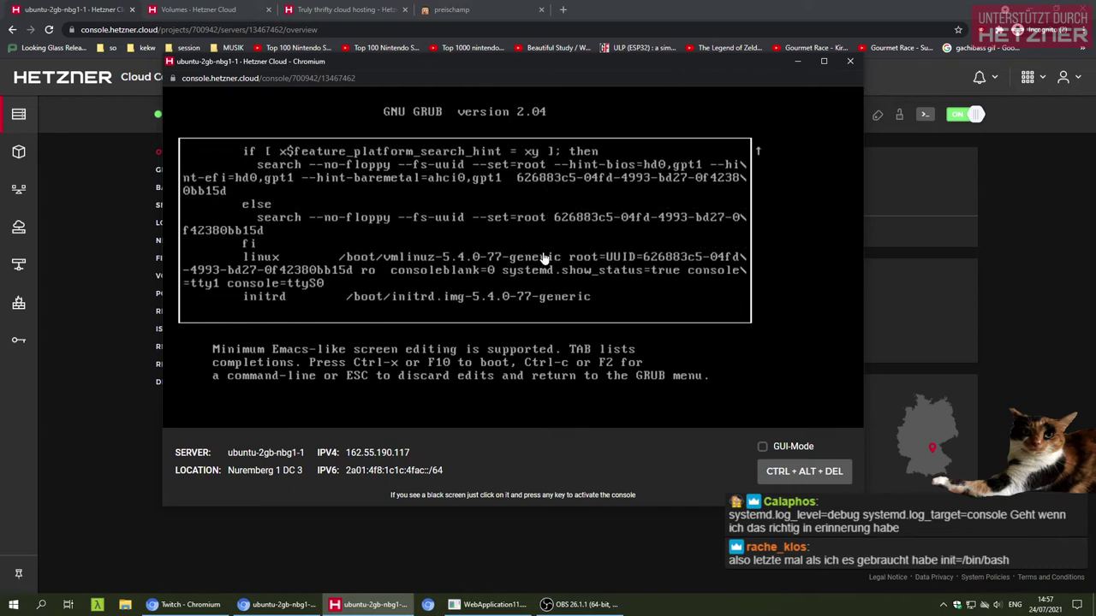
key(Up)
key(Up)
key(Up)
key(Up)
key(Up)
key(Up)
key(Up)
key(Up)
key(Up)
key(Up)
key(Up)
key(Up)
key(Up)
key(Up)
key(Up)
key(Up)
key(Up)
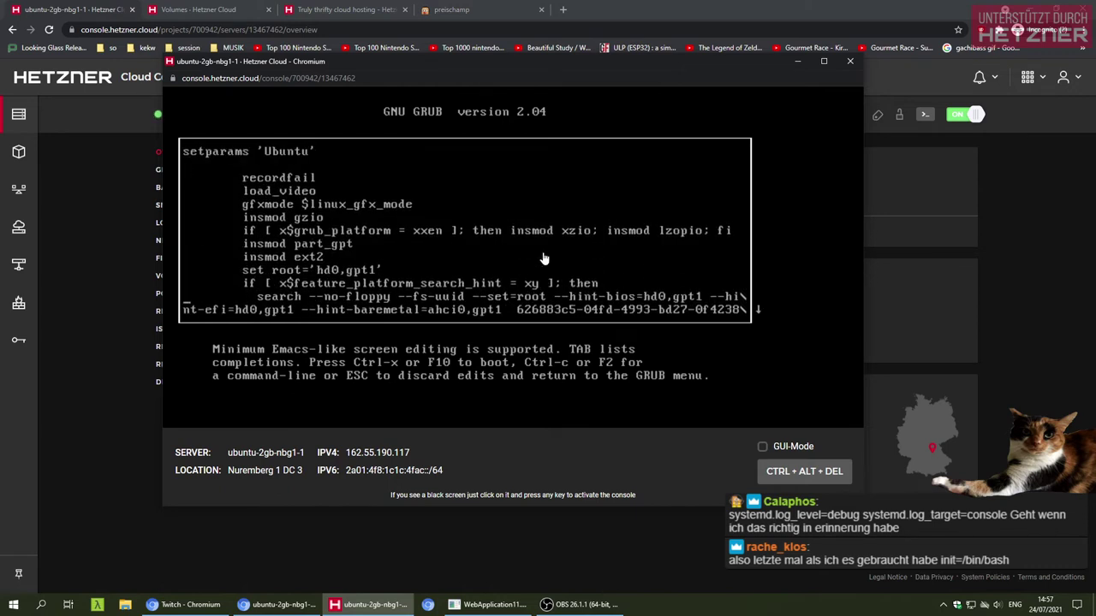
key(Down)
key(Down)
key(Down)
key(Down)
key(Down)
key(Down)
key(Down)
key(Down)
key(Down)
key(Down)
key(Down)
key(Down)
key(Down)
key(Down)
key(Down)
key(Down)
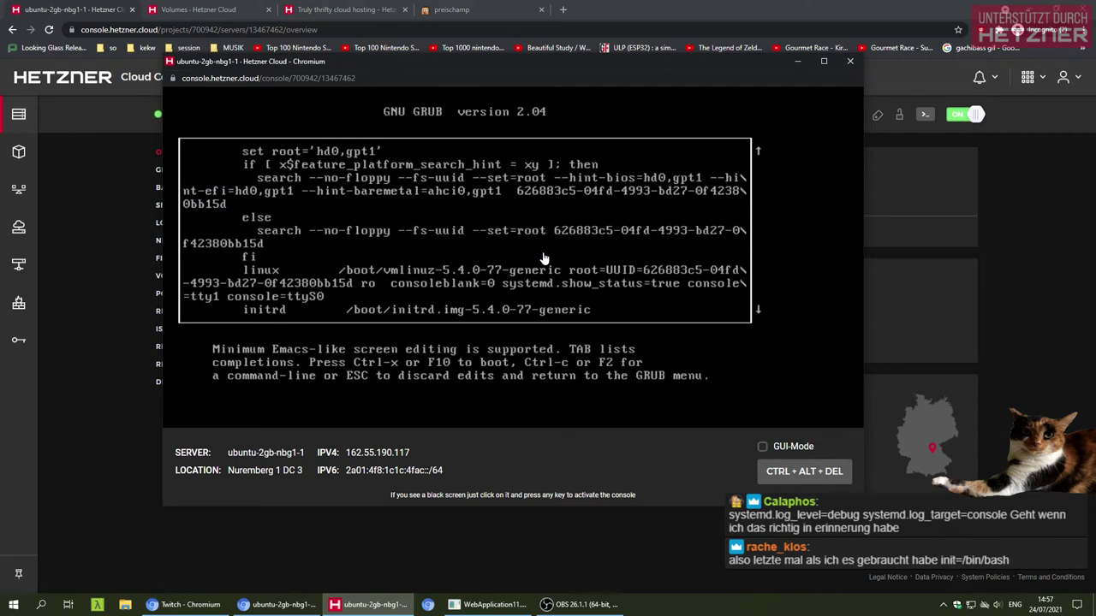
key(Up)
key(Up)
key(Up)
key(Up)
key(Up)
key(Up)
key(Up)
key(Up)
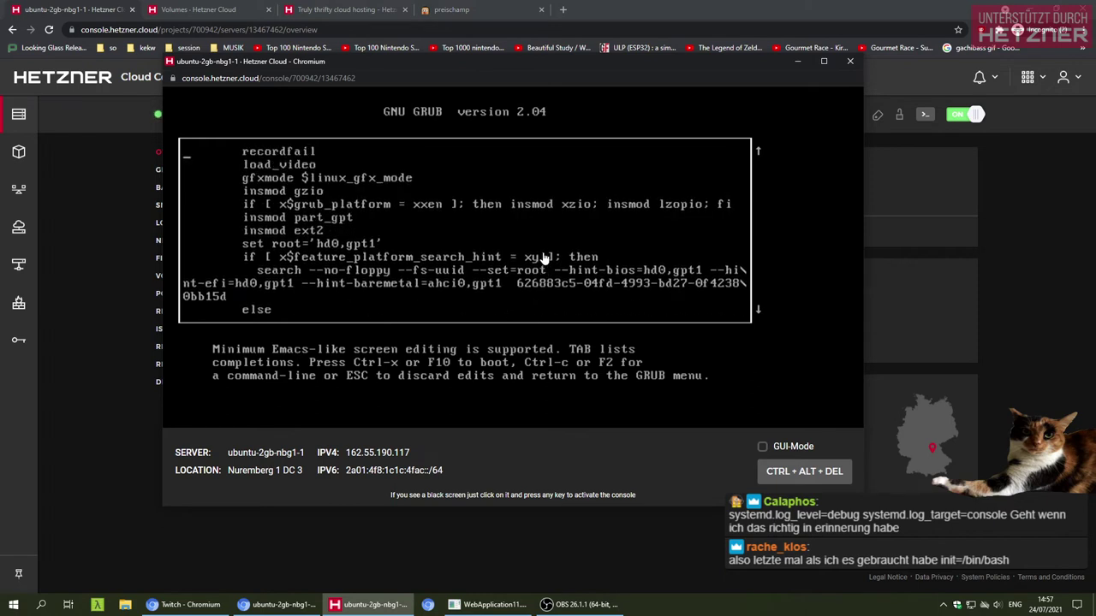
Try to boot the Ubuntu entry with init=/bin/bash appended to the end of its linux line
key(Down)
key(Down)
key(Down)
key(Down)
key(Down)
key(Down)
key(Down)
key(Down)
key(Down)
key(Down)
key(Down)
key(Down)
key(Down)
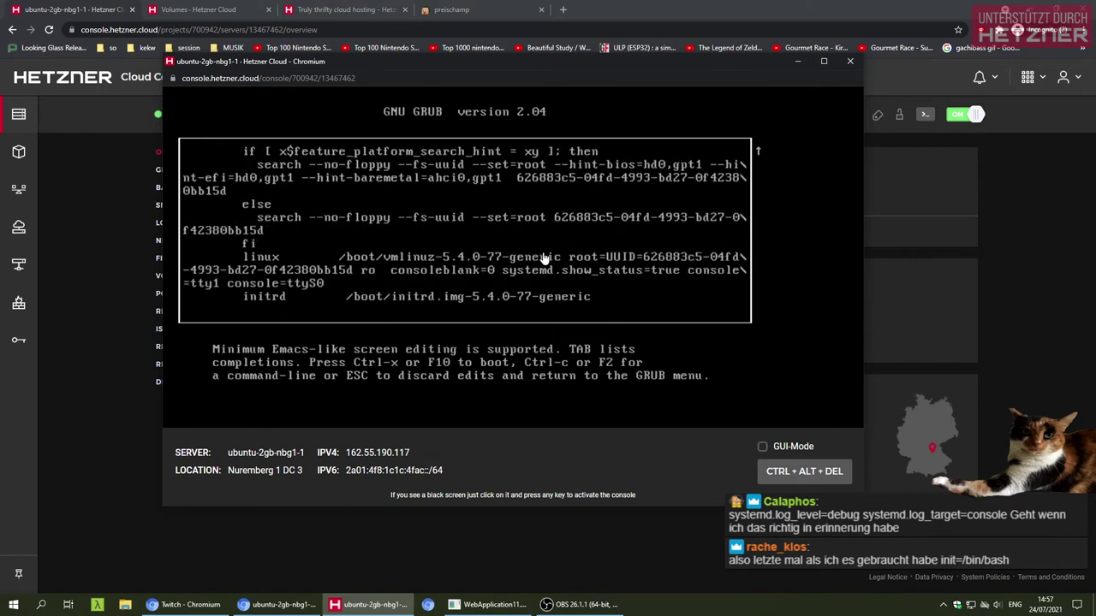
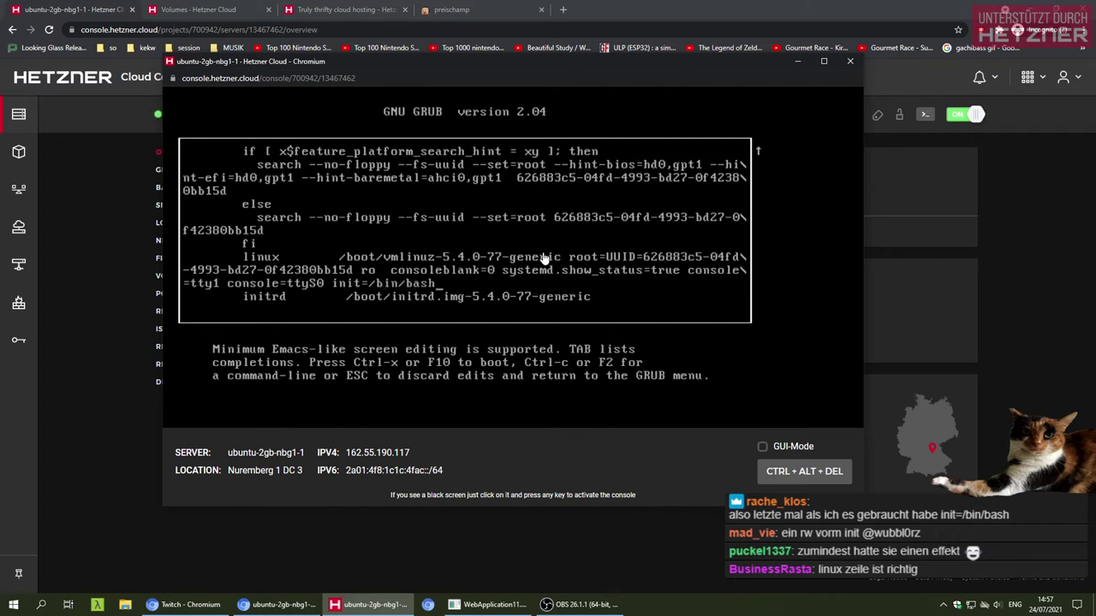
key(ctrl+x)
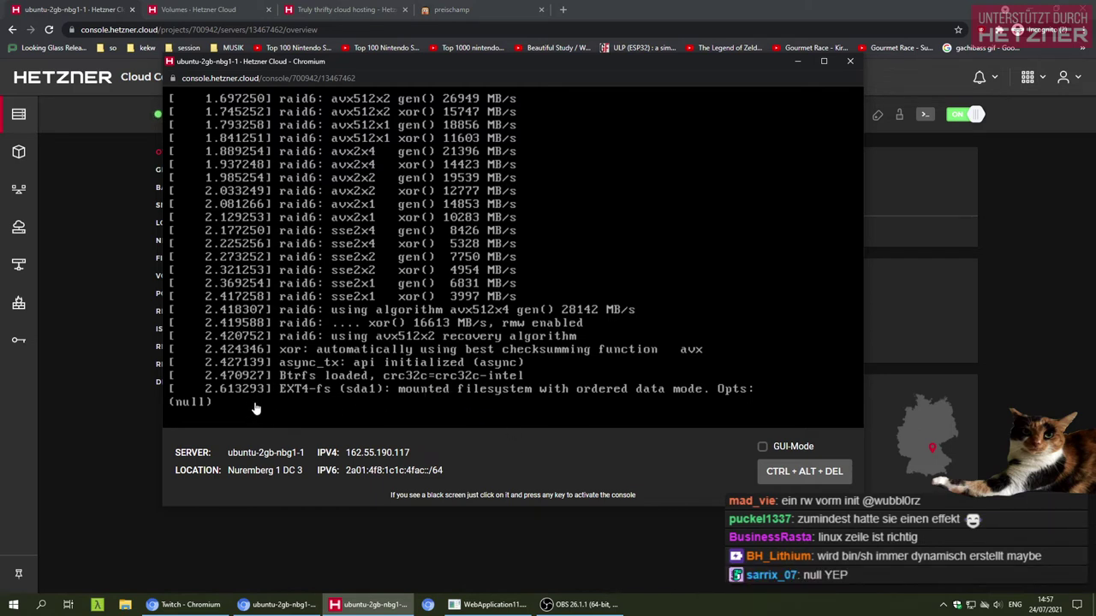
Restart the server into the unmodified Ubuntu entry and close its console window
drag(380, 64, 383, 100)
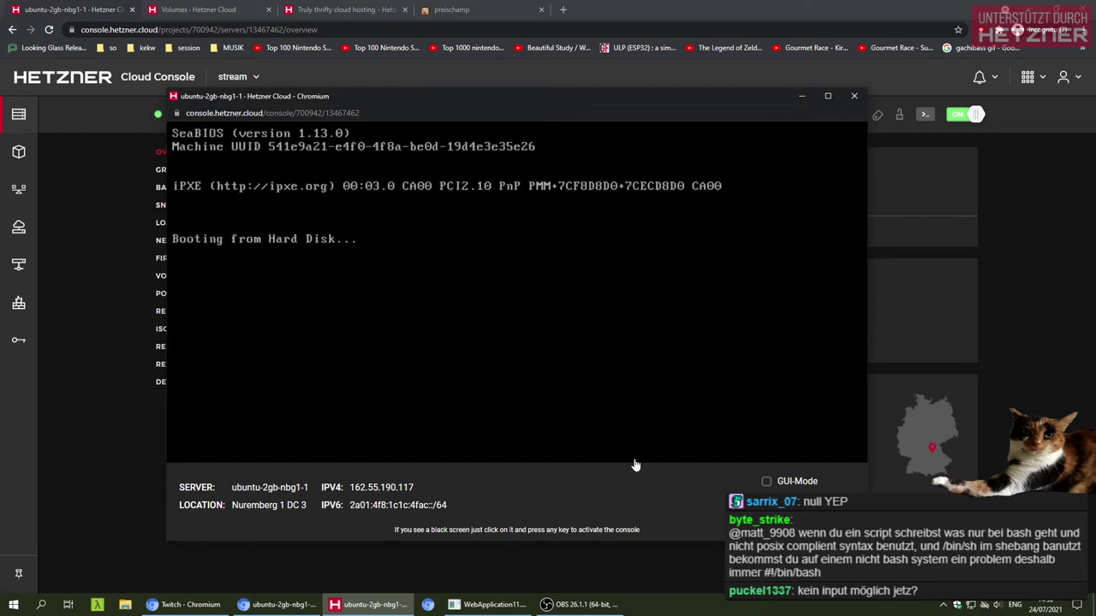
key(Return)
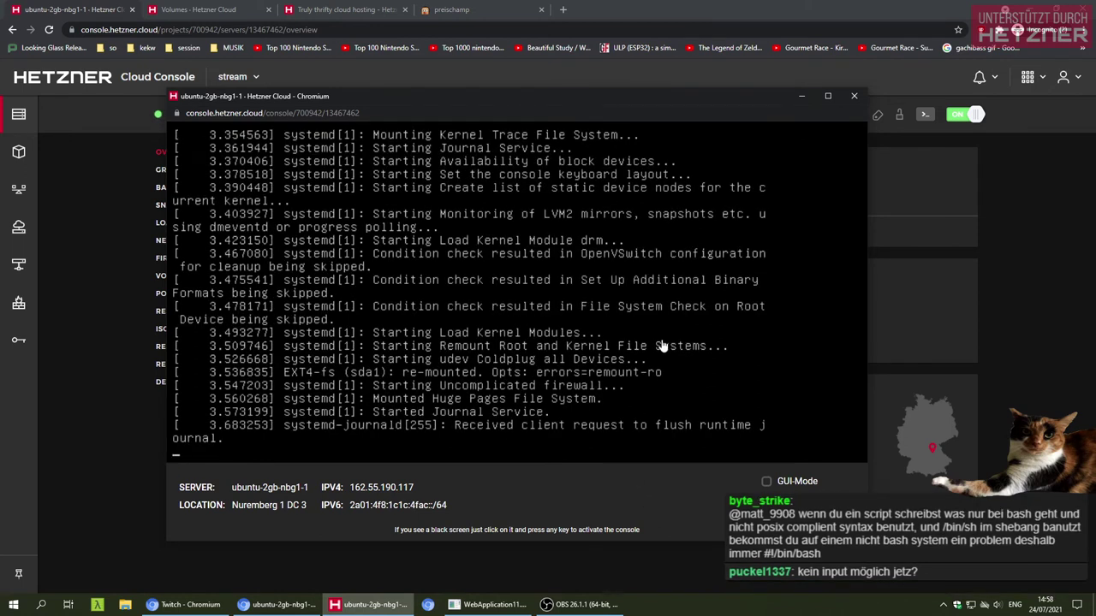
click(853, 100)
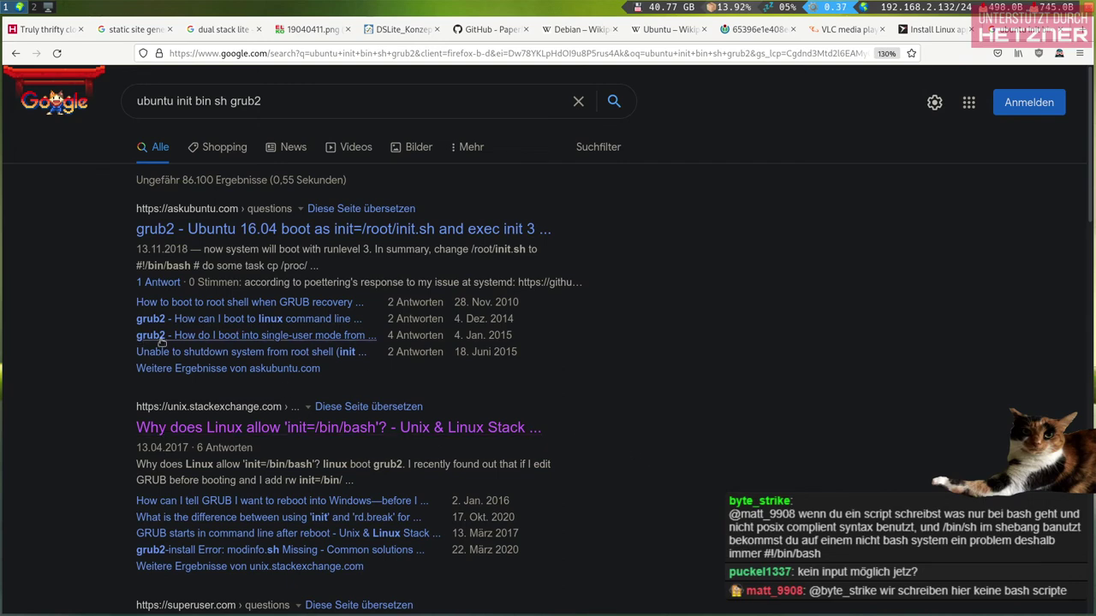
Switch to the POGGERS virtual machine and look over the Google results on GRUB boot parameters
scroll(663, 428, down, 3)
scroll(661, 430, up, 3)
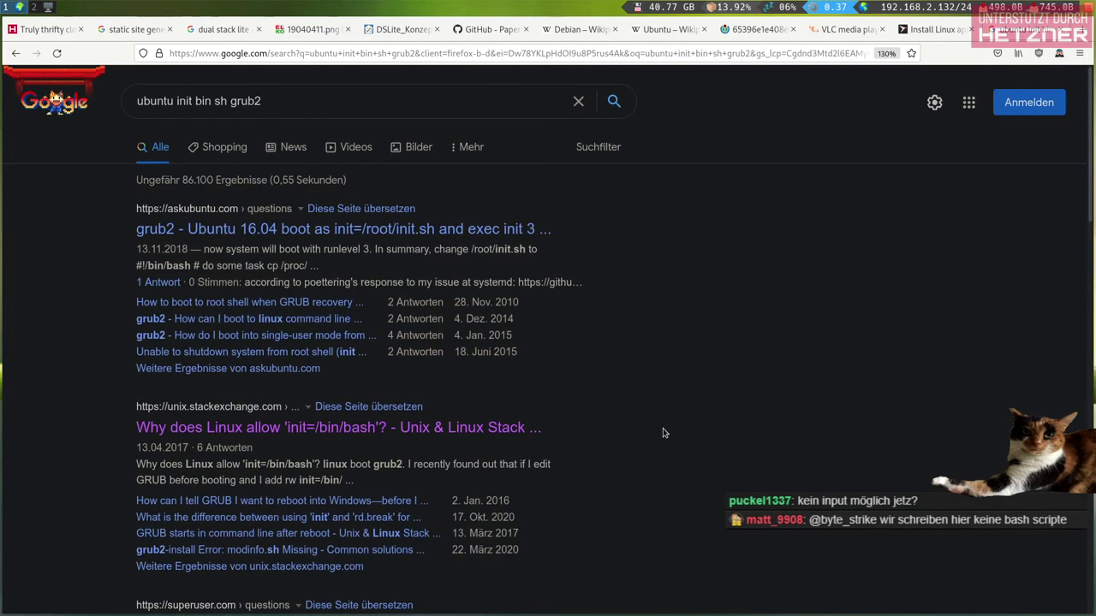
mouse_move(390, 5)
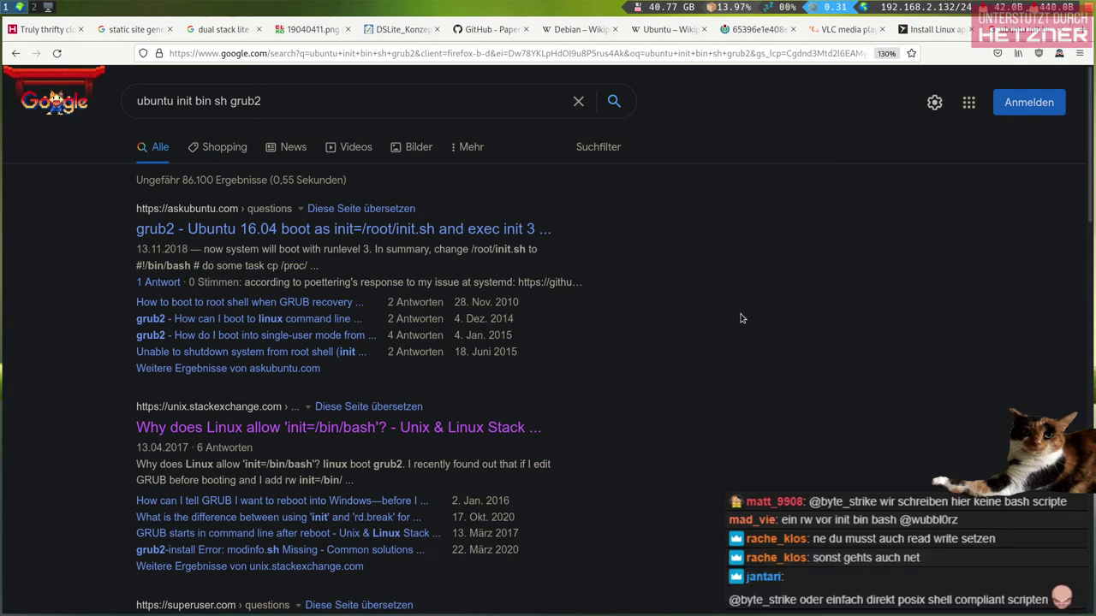
Return to the Hetzner Cloud Console, reopen the server's console, restart the server and interrupt startup at the GRUB menu
key(alt+Tab)
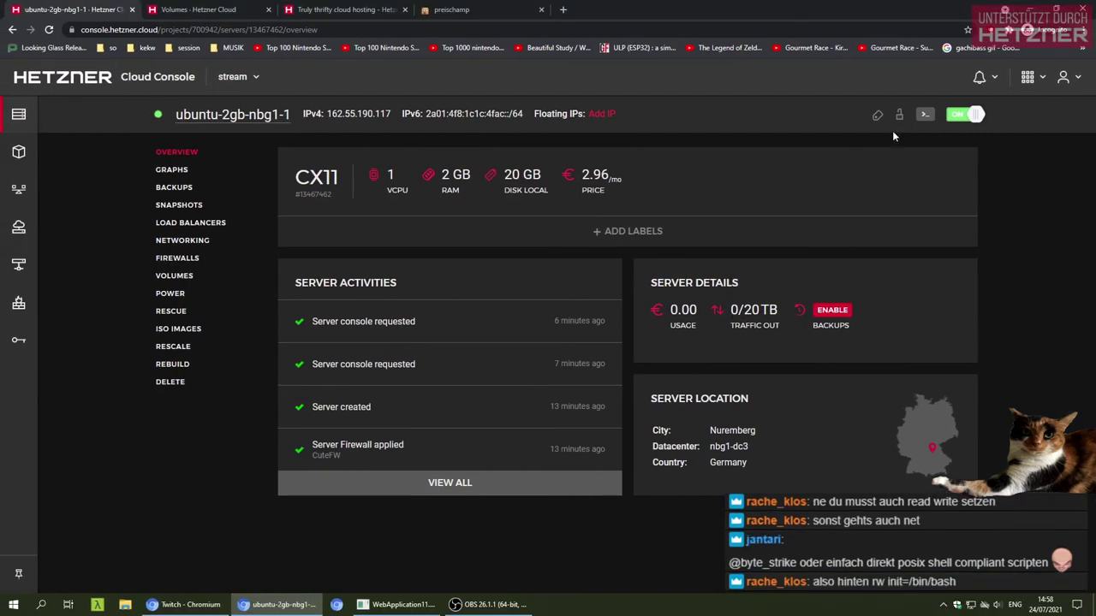
click(924, 114)
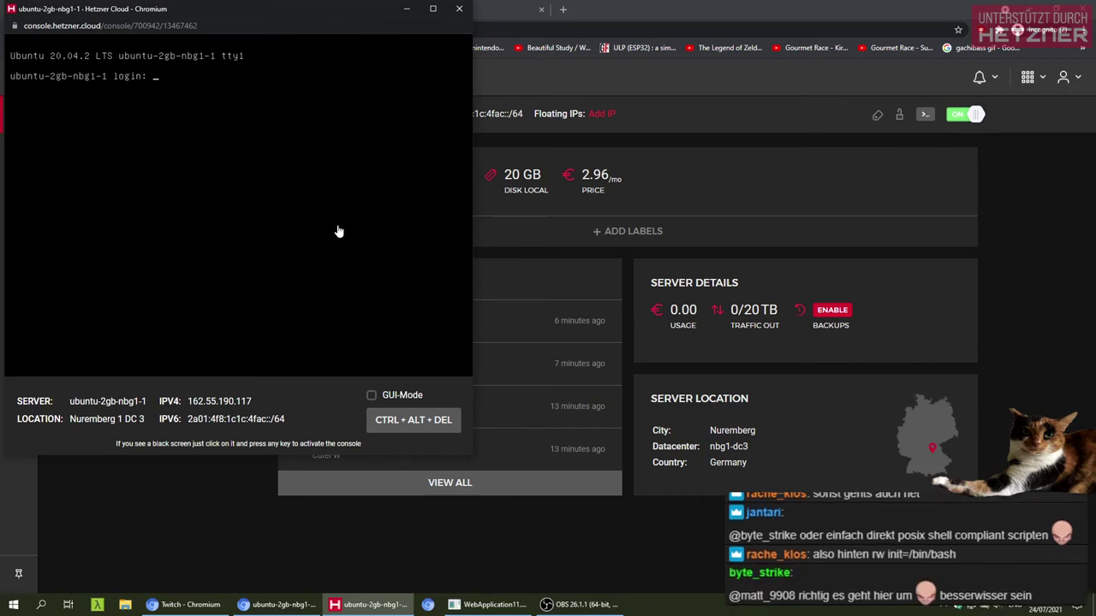
click(403, 420)
drag(231, 9, 449, 129)
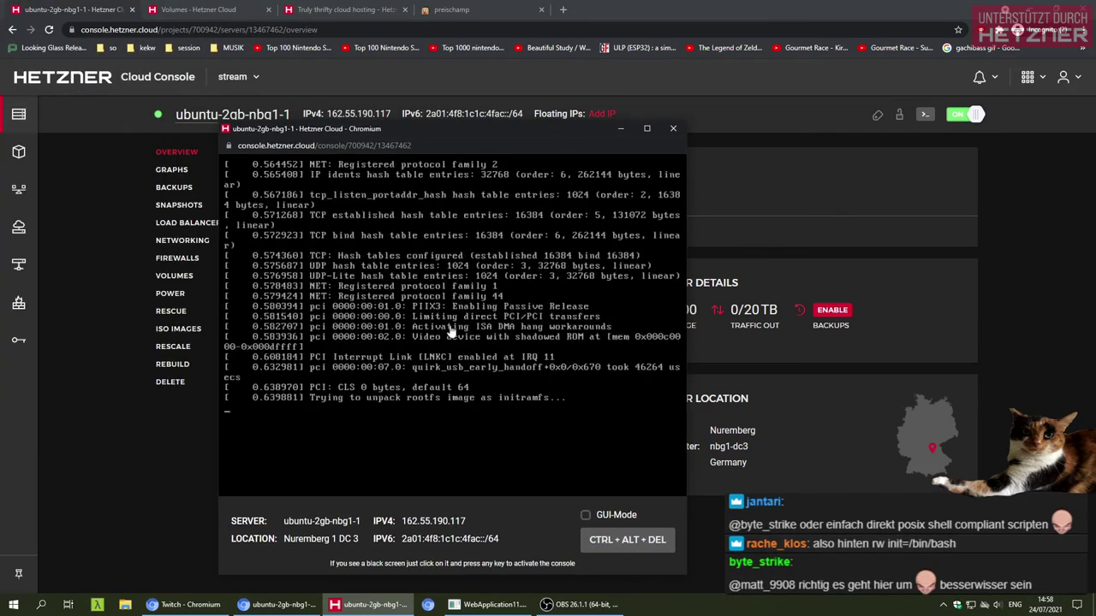
key(Escape)
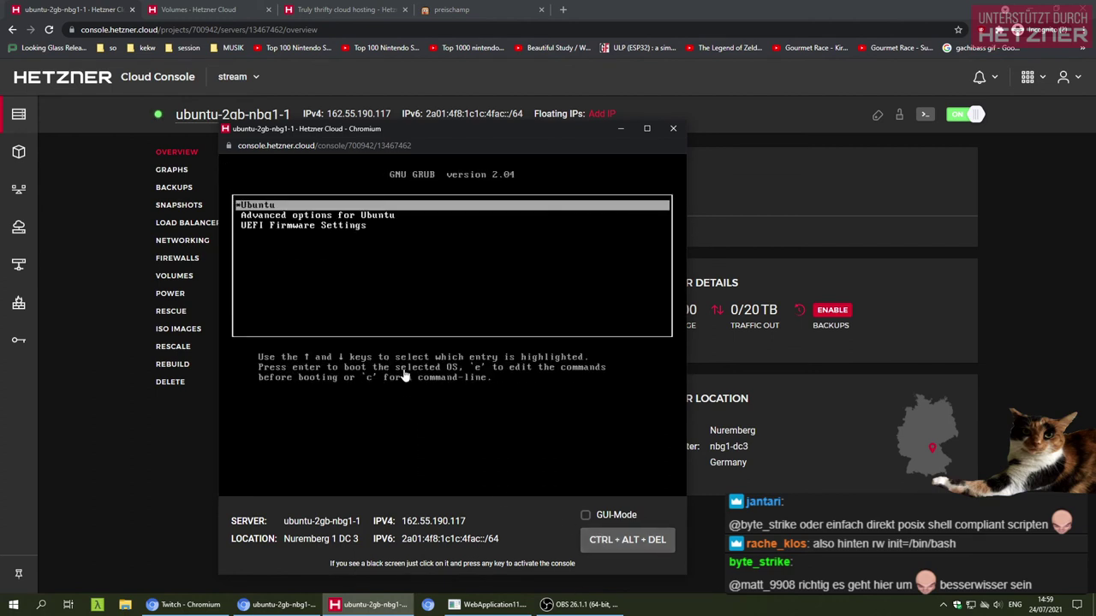
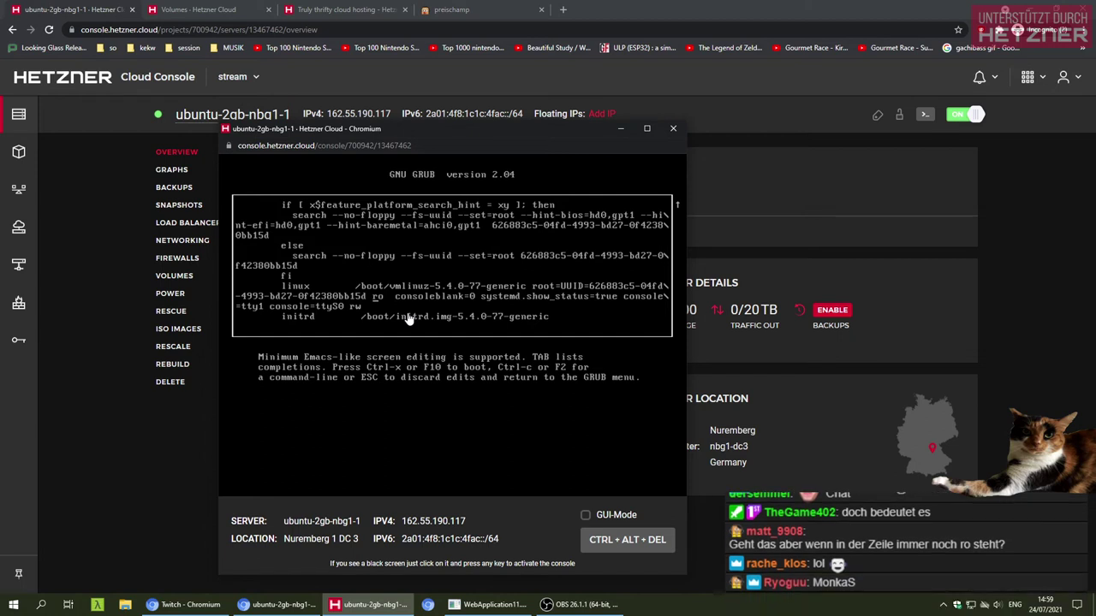
Try to boot the Ubuntu entry with ro removed from the linux line and rw init=/bin/bash at its end
key(BackSpace)
key(BackSpace)
key(BackSpace)
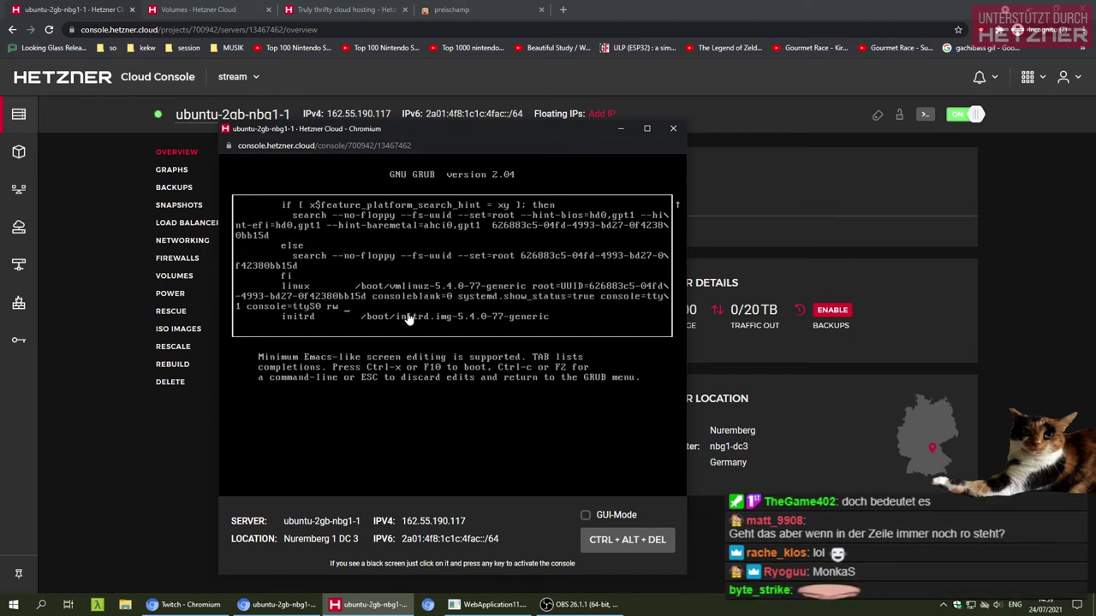
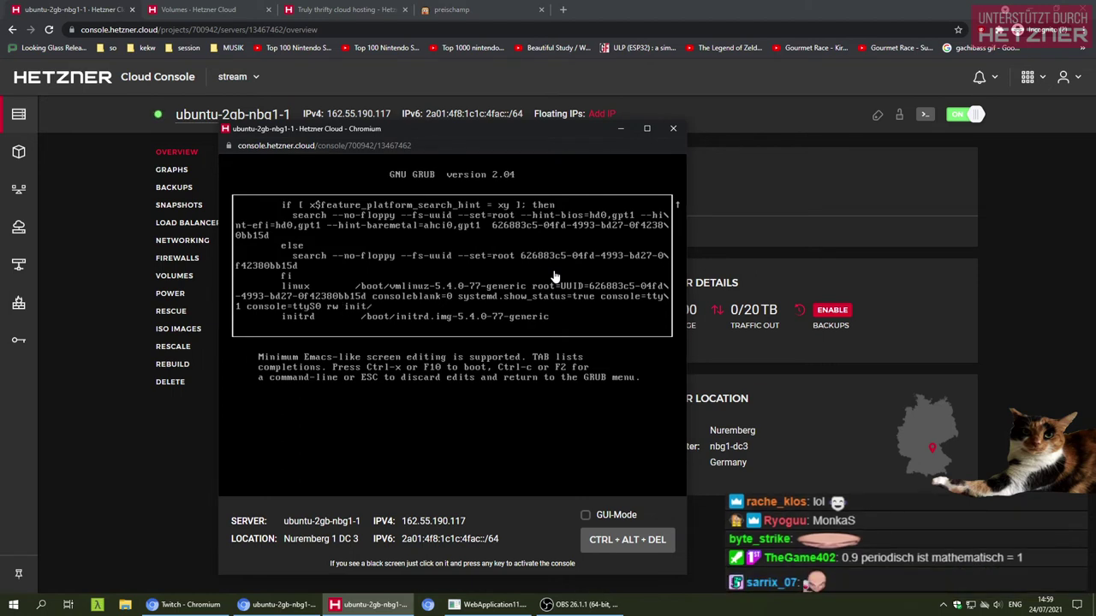
text(=/bin/bash)
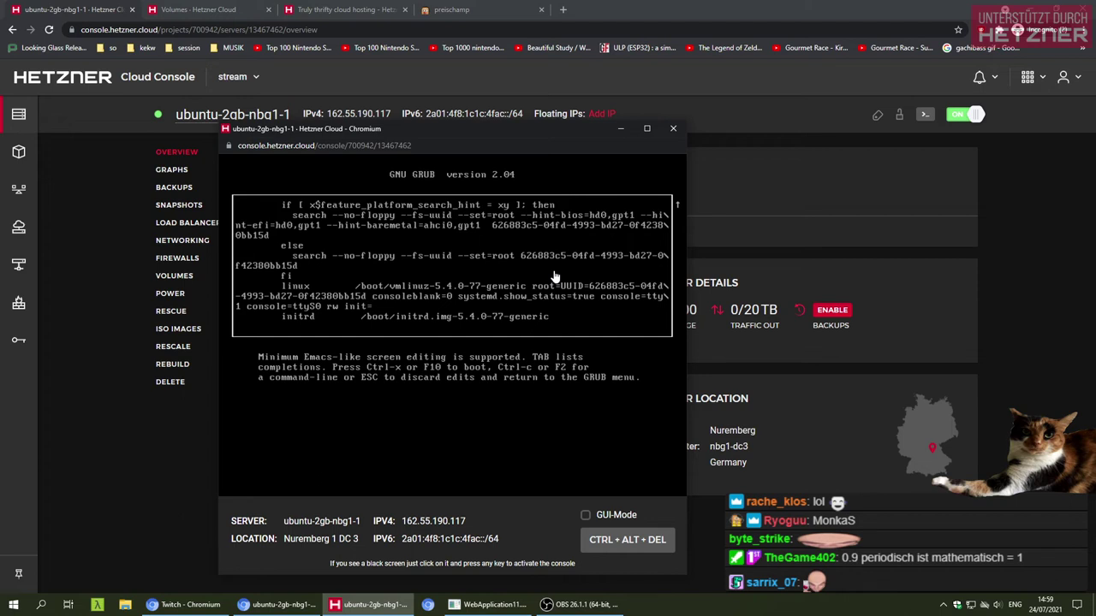
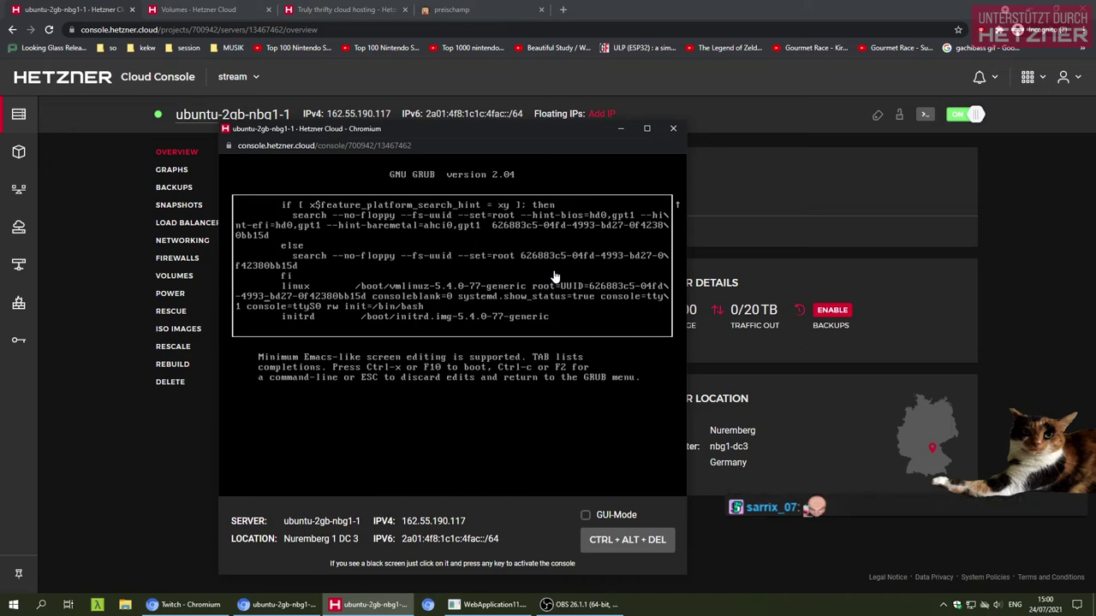
key(ctrl+x)
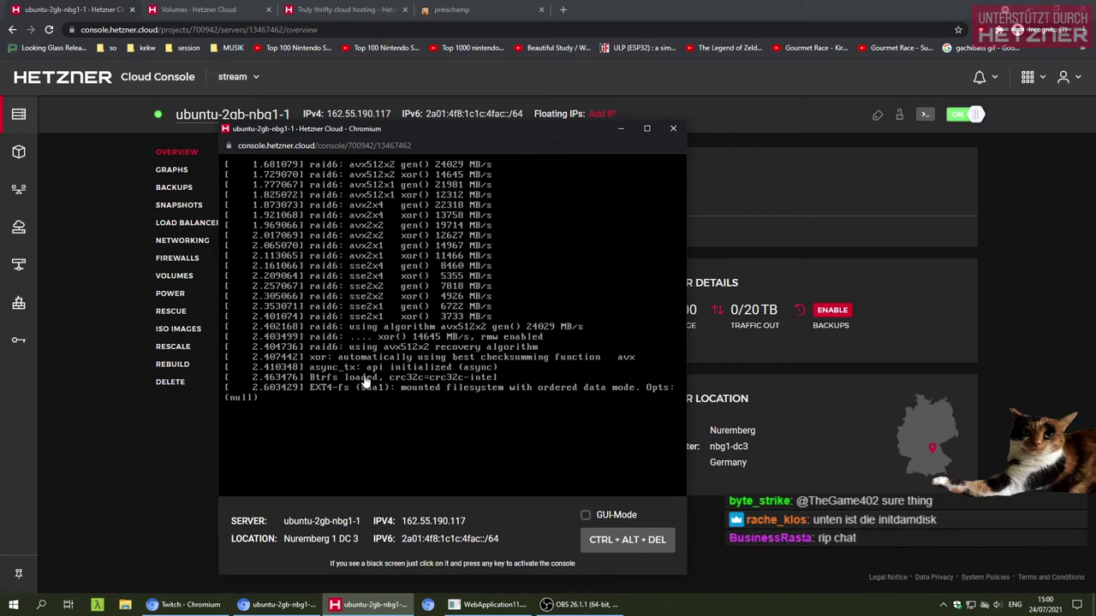
Restart the server from the console and boot the default Ubuntu entry without edits
click(627, 540)
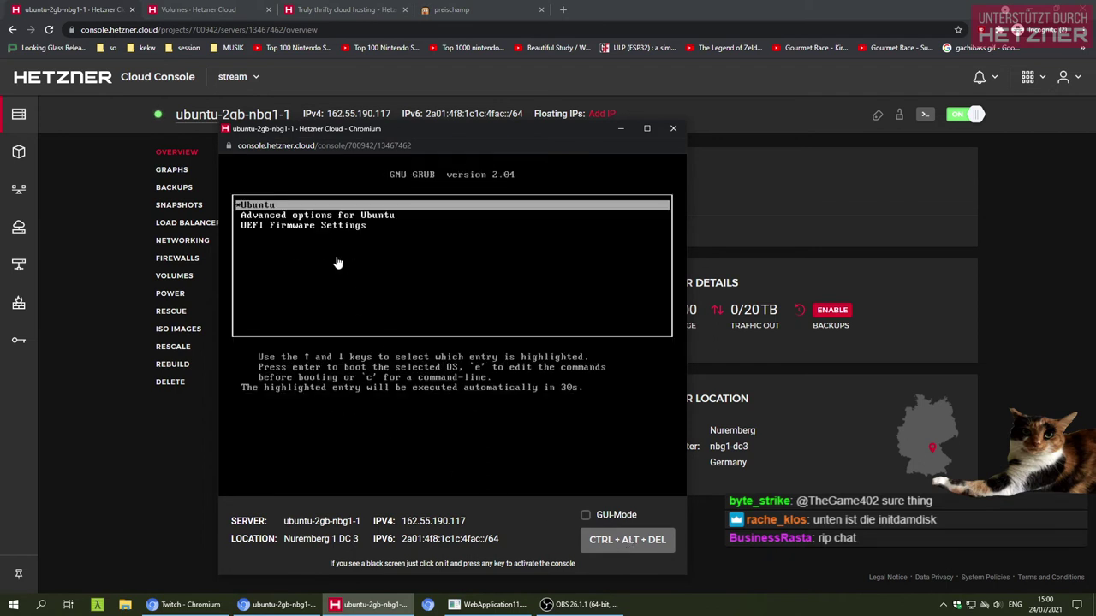
key(Down)
key(Up)
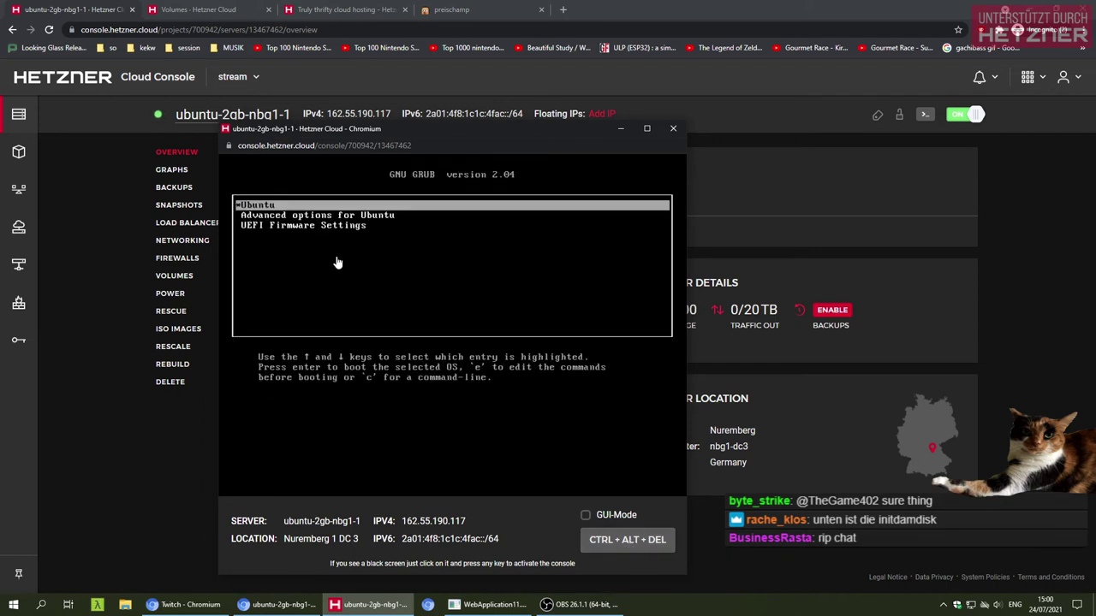
key(Return)
Switch to Firefox in the POGGERS virtual machine and close the Google search tab
click(122, 512)
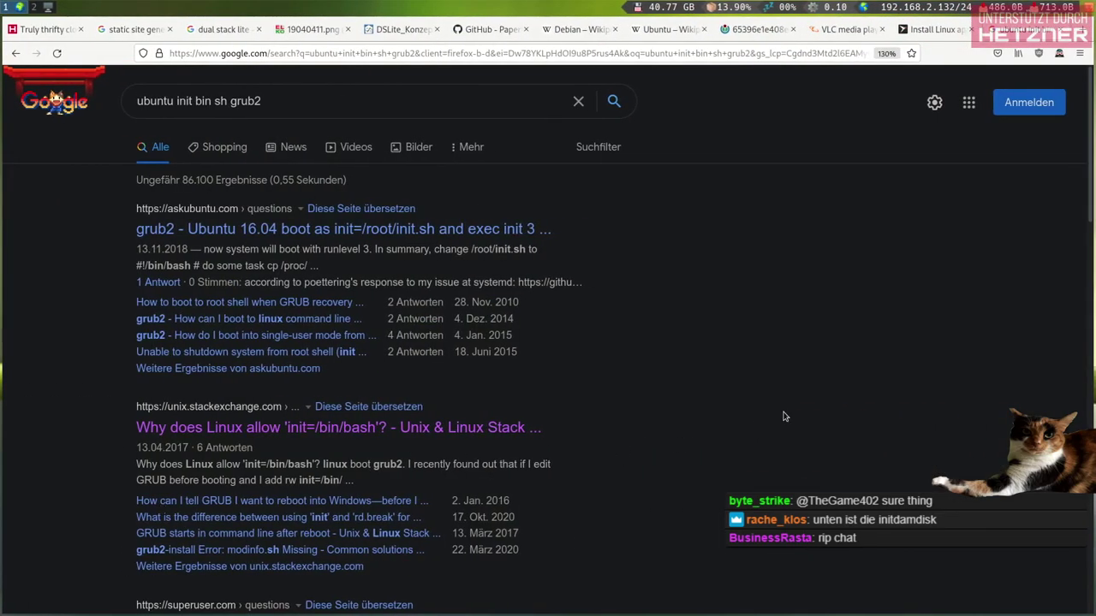
key(ctrl+w)
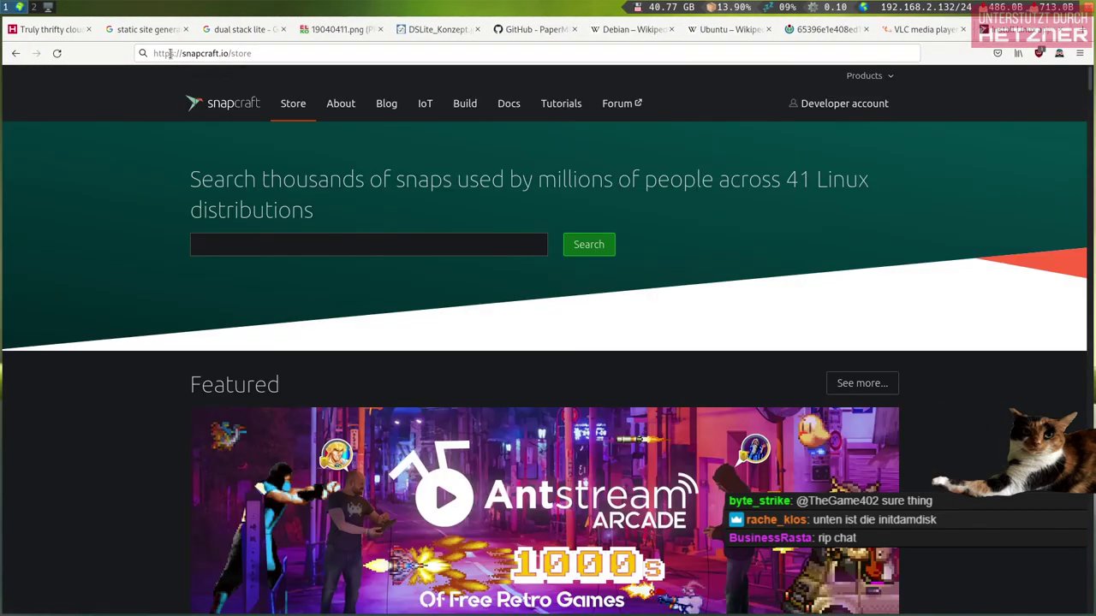
key(alt+Tab)
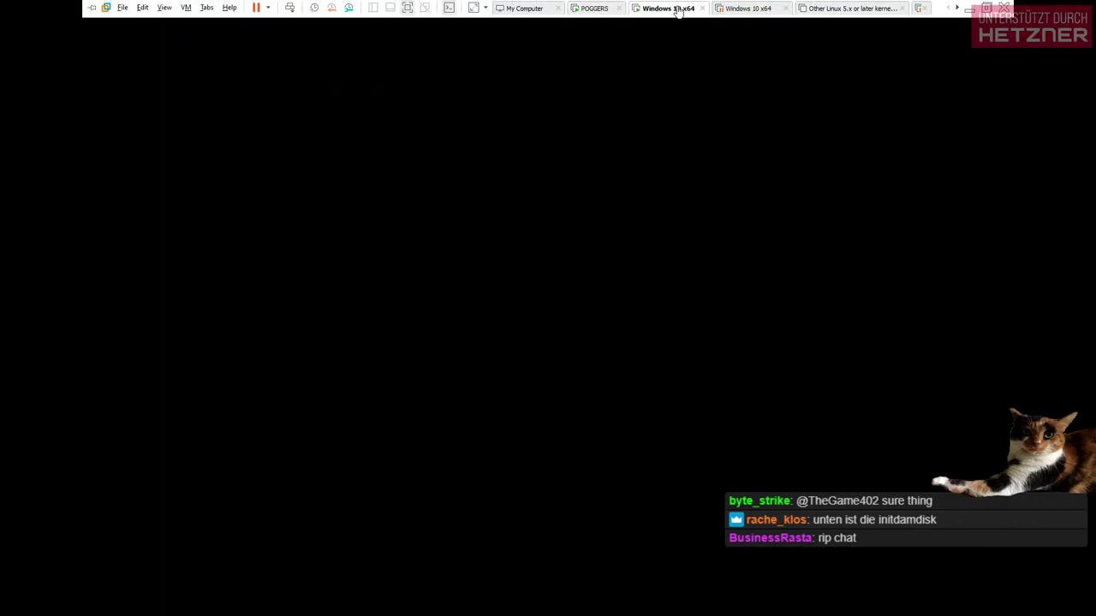
Return to the Hetzner Cloud Console and close the server's console window
key(alt+Tab)
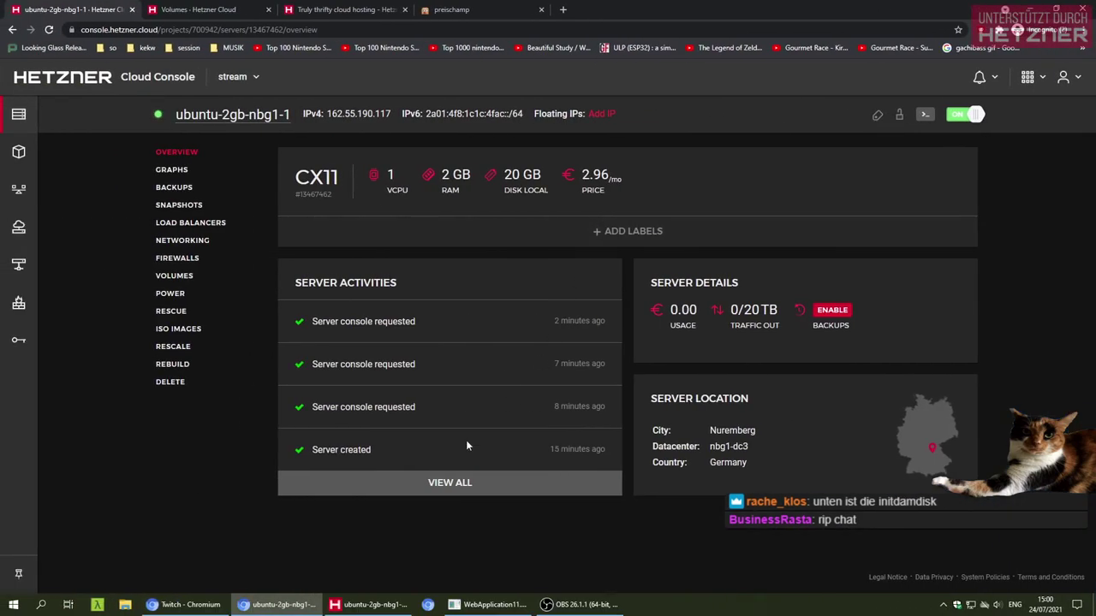
click(322, 591)
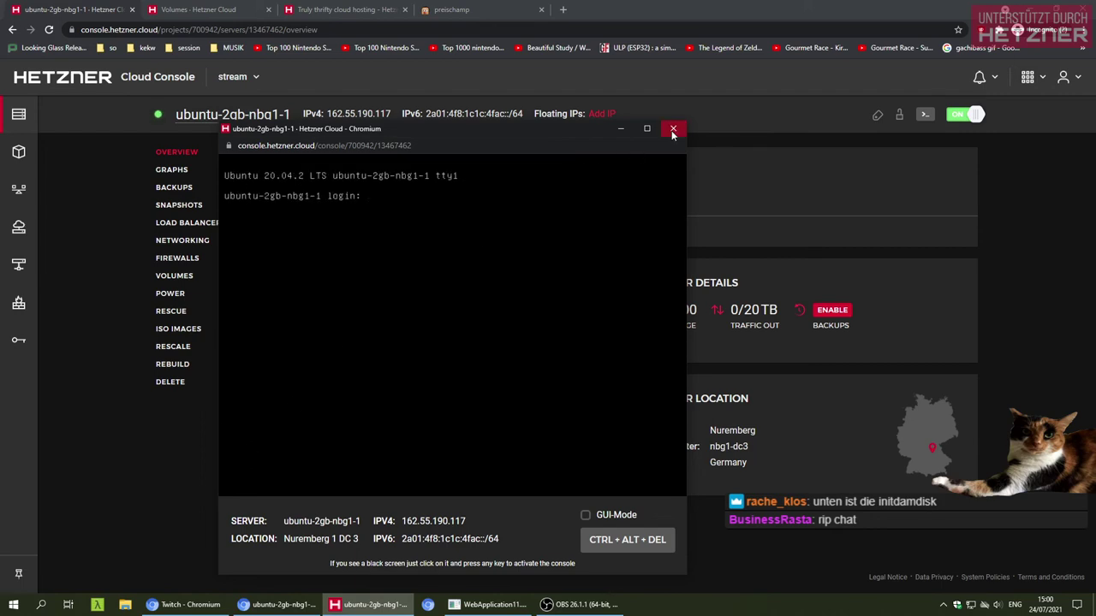
key(alt+F4)
key(super+Down)
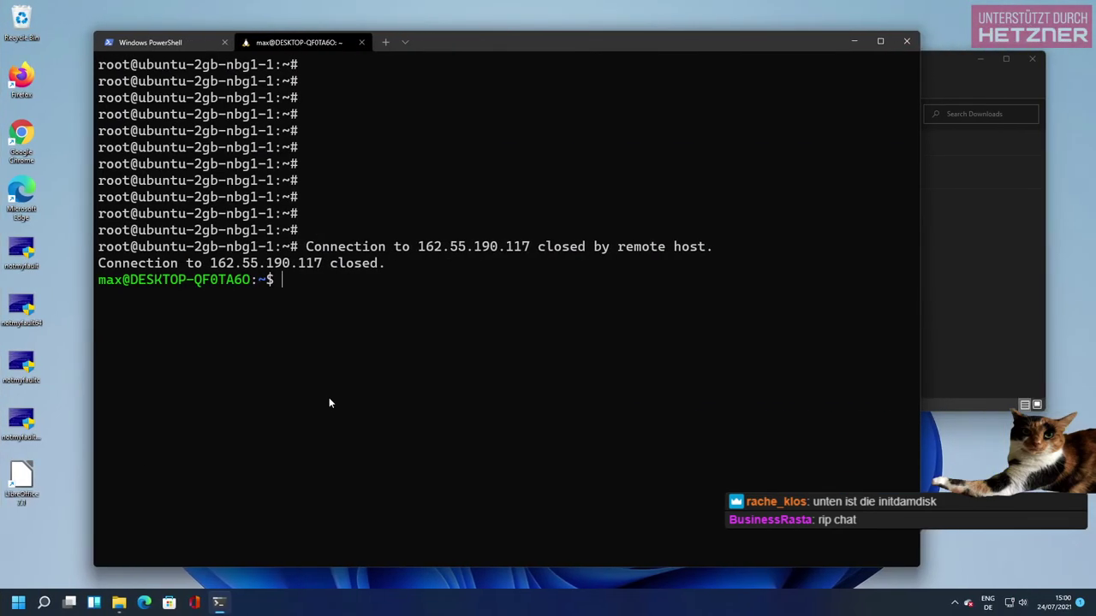
key(Up)
key(Return)
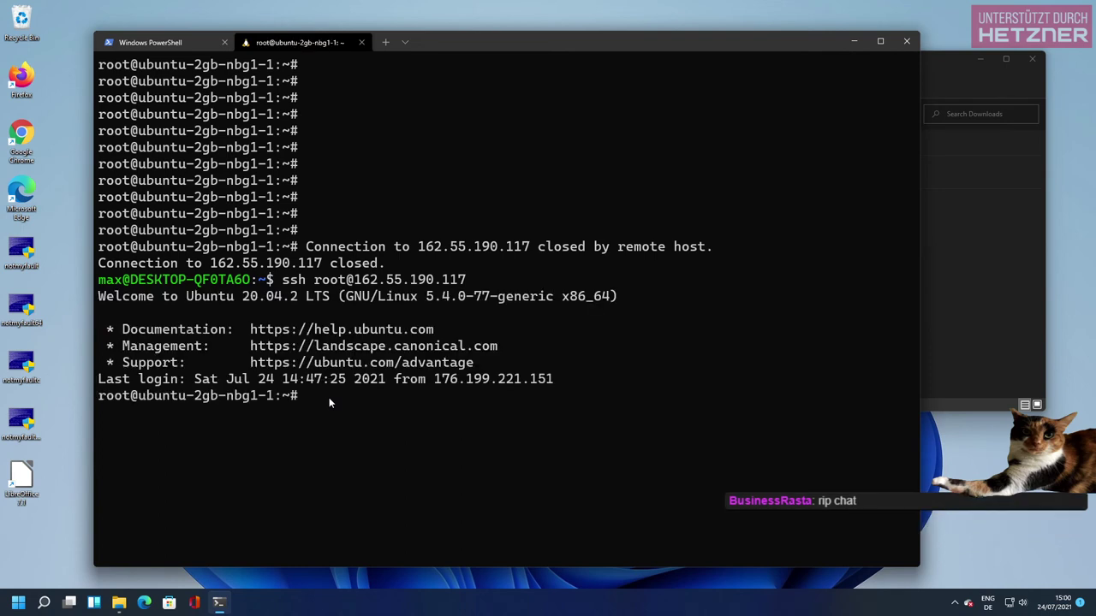
key(Return)
key(Return)
key(Return)
key(Return)
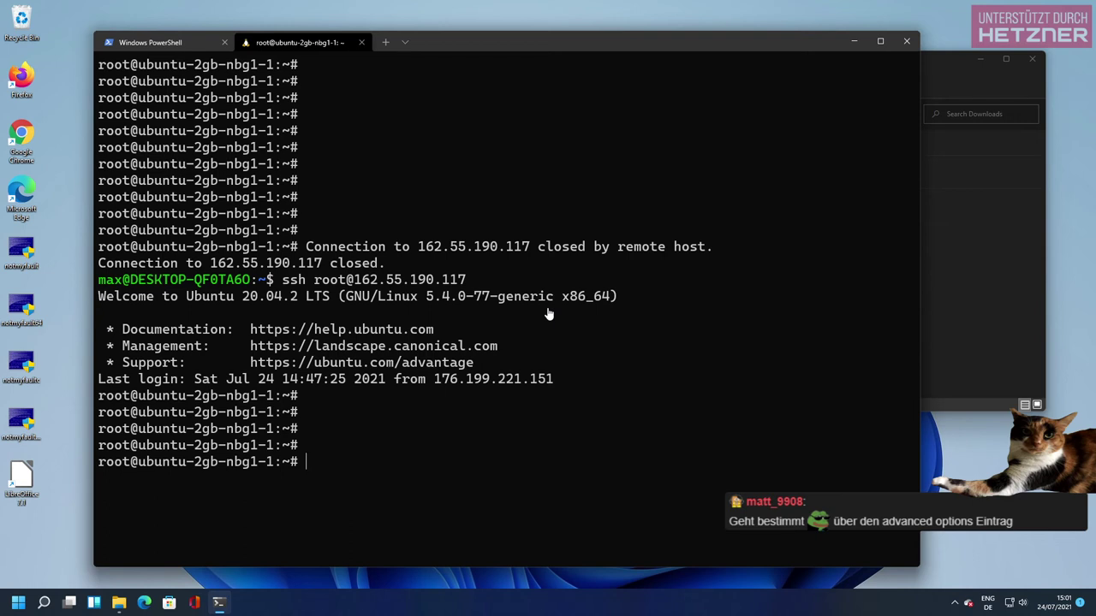
key(ctrl+c)
key(ctrl+c)
key(ctrl+c)
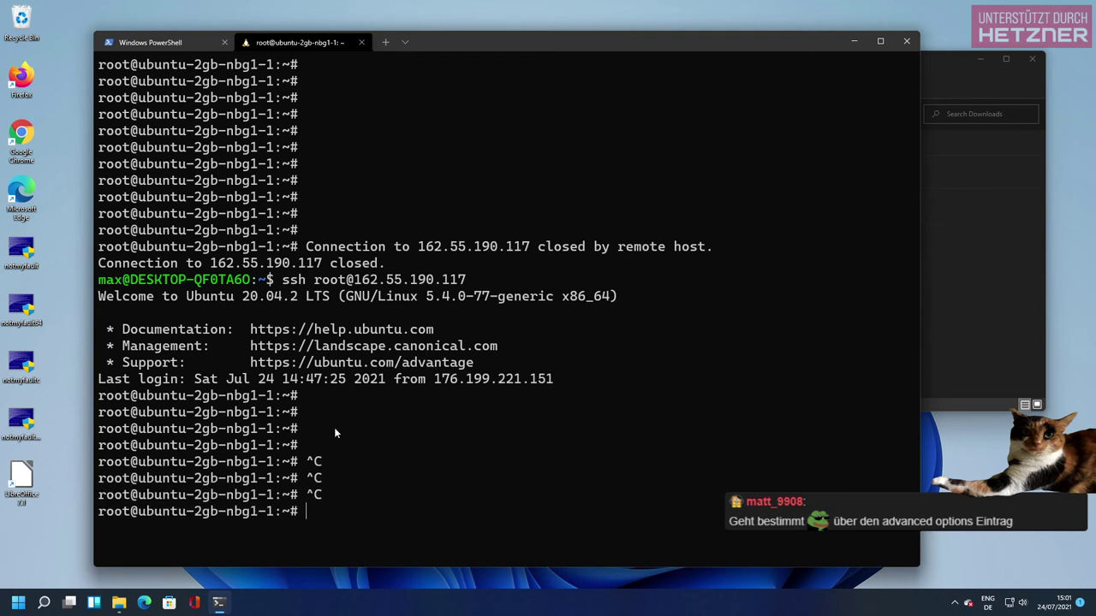
Clear the terminal and refresh the server's package lists with apt update
text(clear)
key(Return)
key(Return)
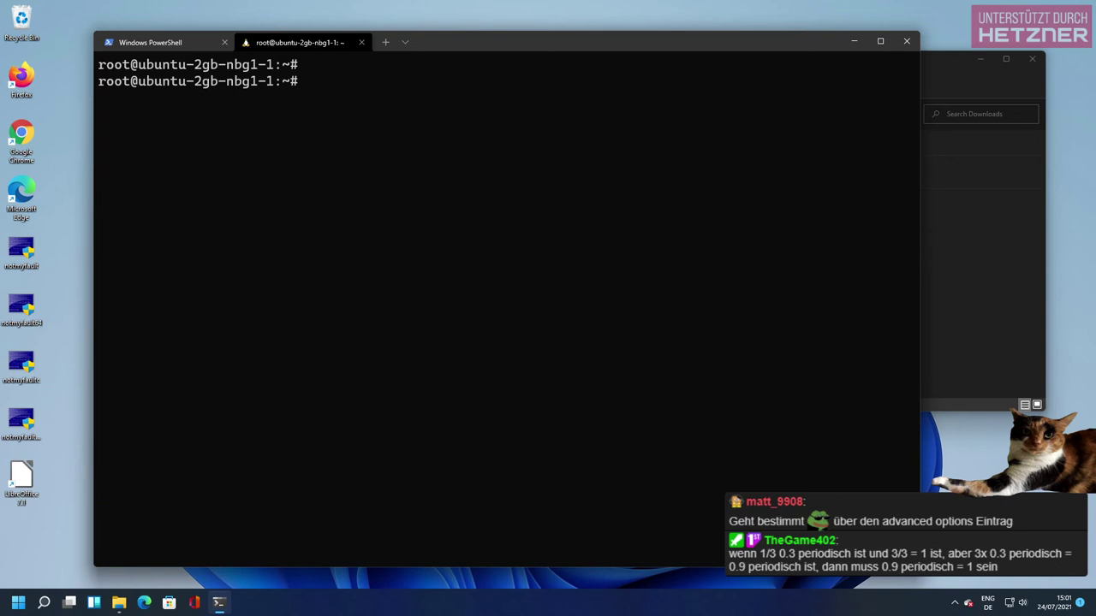
key(Return)
key(Return)
key(Return)
key(Return)
key(Return)
text(apt upda)
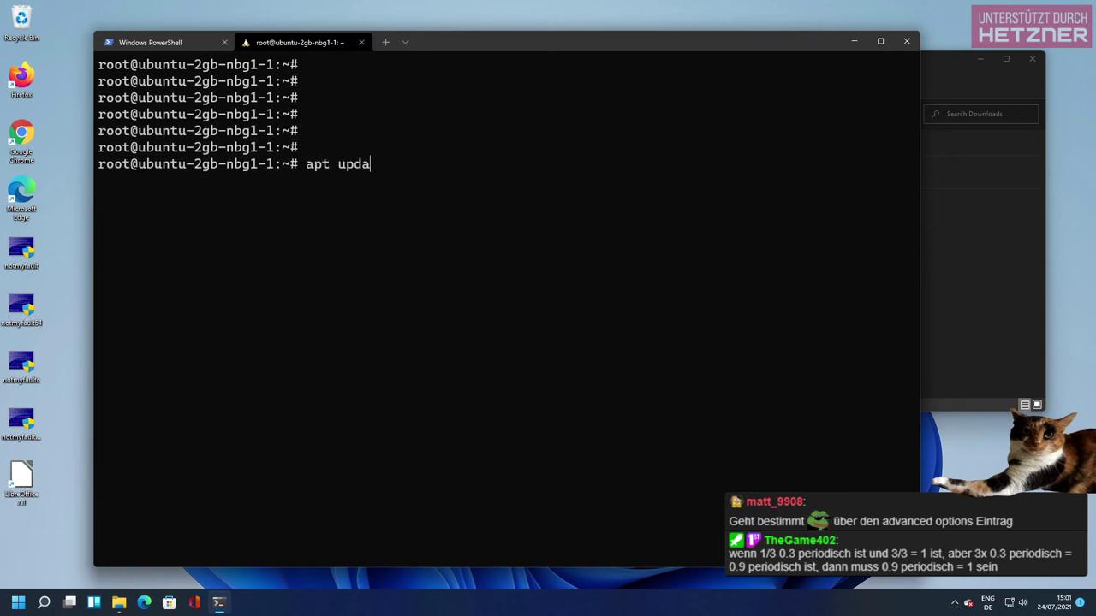
text(te)
key(Return)
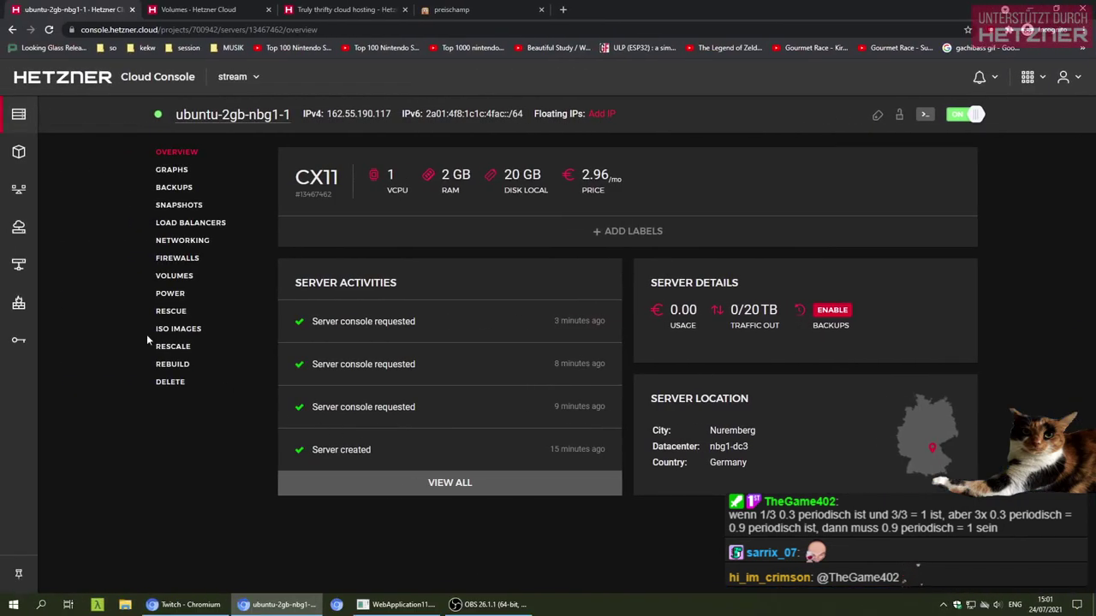
In the Hetzner Cloud Console, create a new server ubuntu-2gb-hel1-1 with the CuteFW firewall and the DESKTOP-QF0TA6O SSH key
click(17, 120)
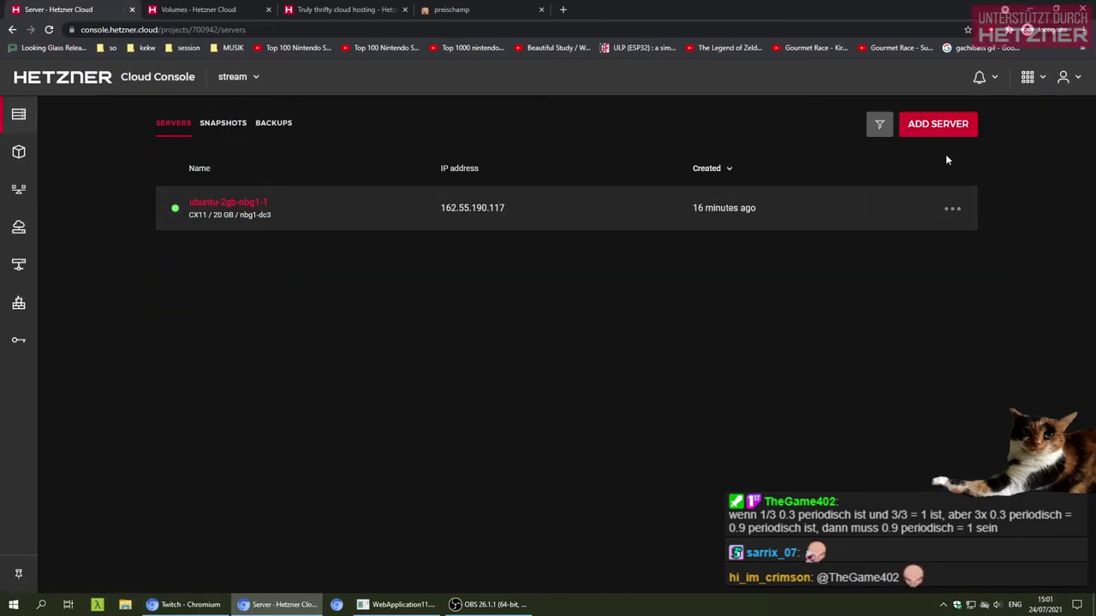
click(939, 125)
scroll(174, 321, down, 12)
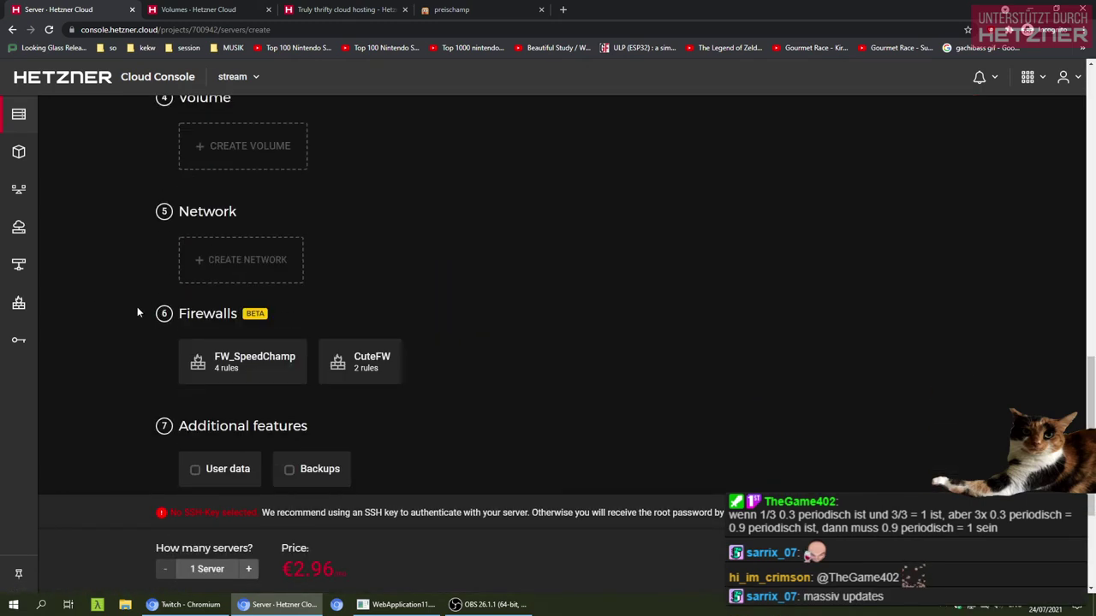
click(374, 367)
scroll(97, 329, down, 3)
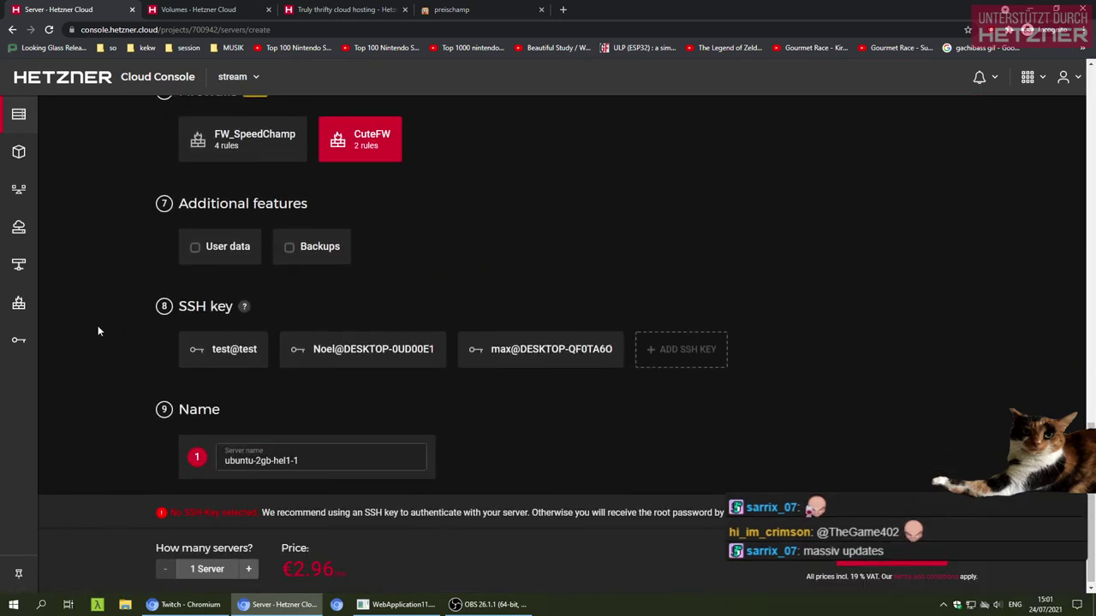
click(572, 351)
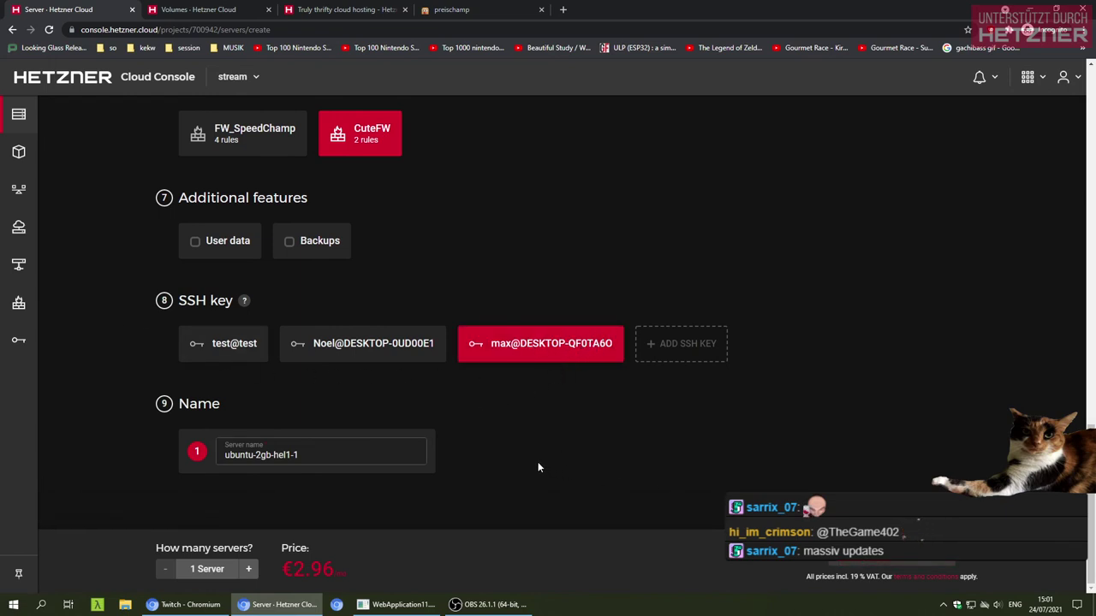
key(alt+Left)
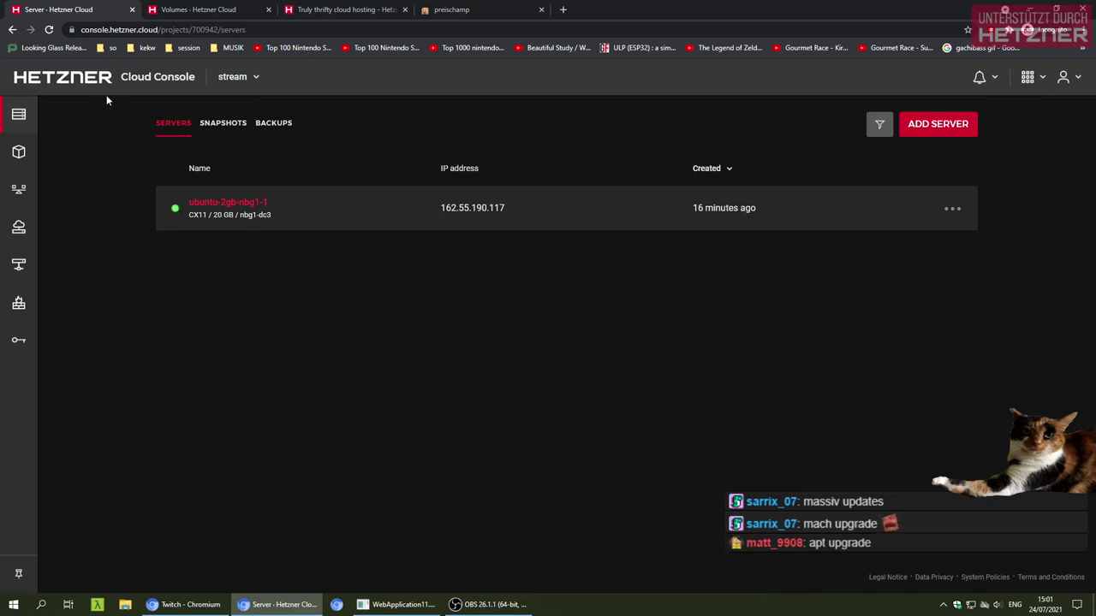
Reload the server list and copy the IP address of ubuntu-2gb-hel1-1
mouse_move(20, 117)
click(49, 30)
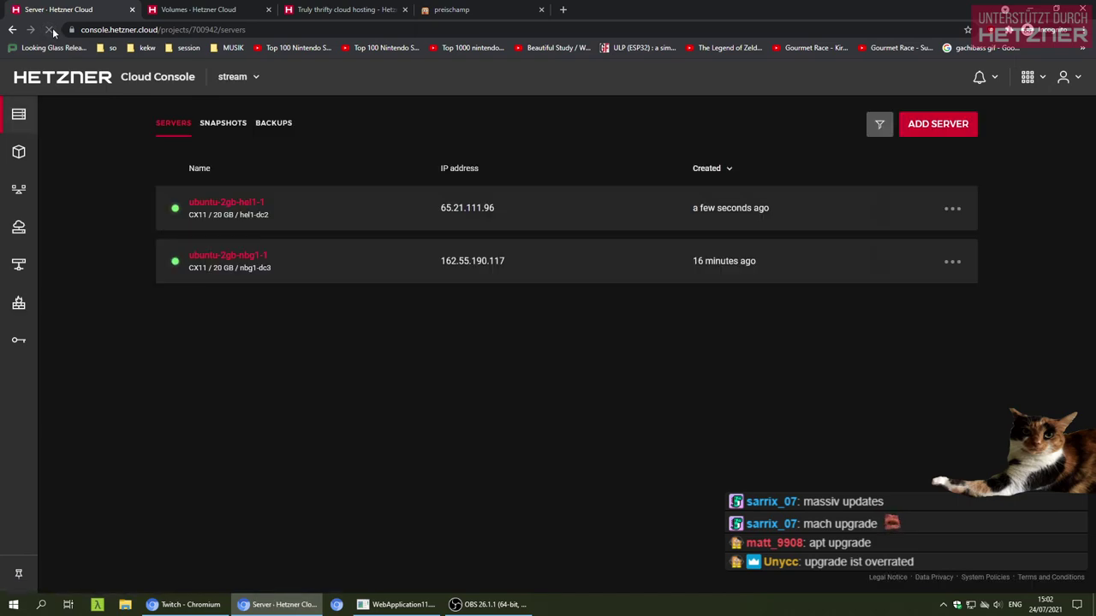
click(500, 212)
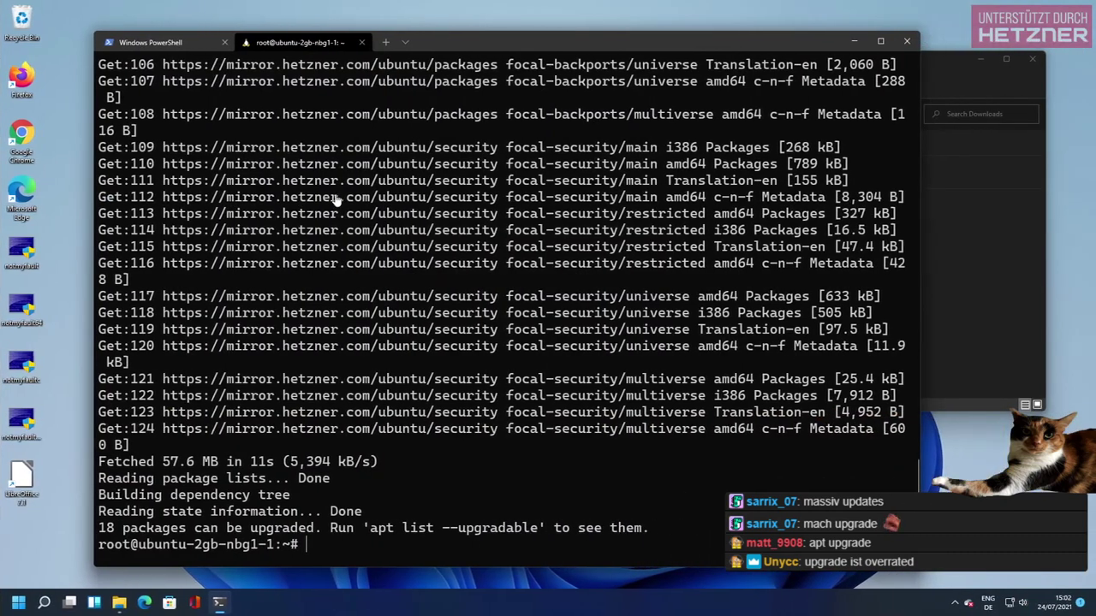
Switch to the virtual machine's terminal and run apt upgrade on the nbg1 server, answering y to continue
key(Up)
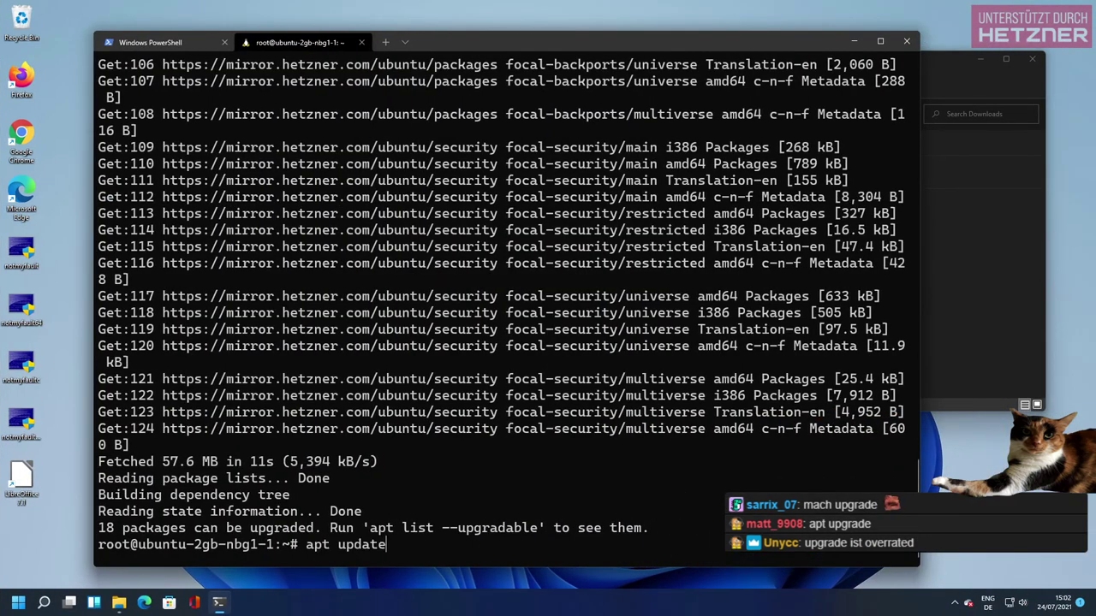
key(BackSpace)
key(BackSpace)
key(BackSpace)
key(BackSpace)
text(pgrad)
key(BackSpace)
key(BackSpace)
key(BackSpace)
text(rade)
key(Return)
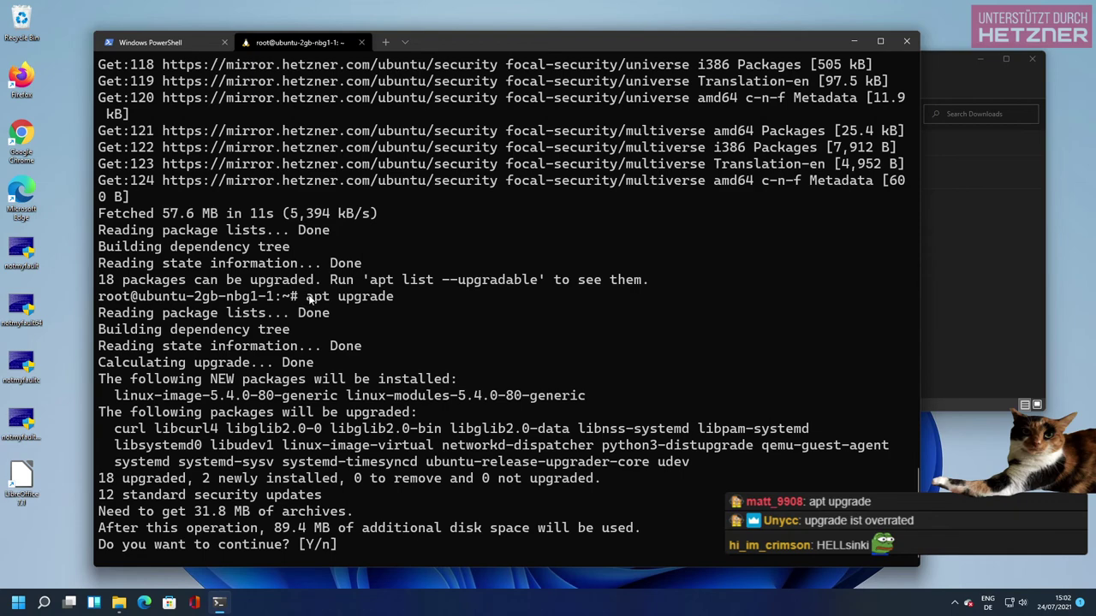
scroll(279, 217, up, 10)
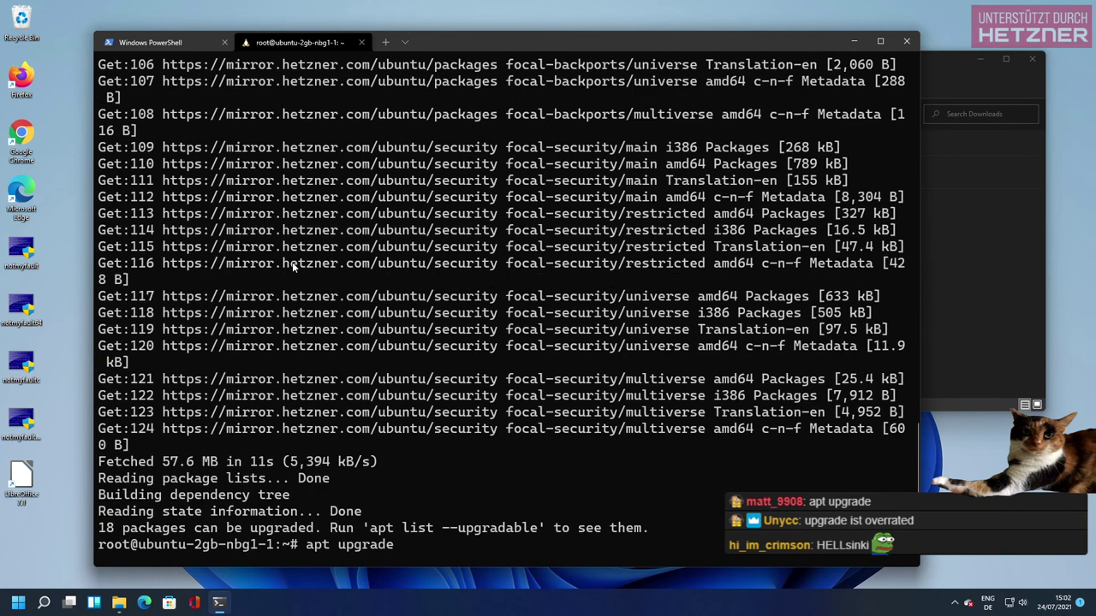
scroll(281, 232, down, 10)
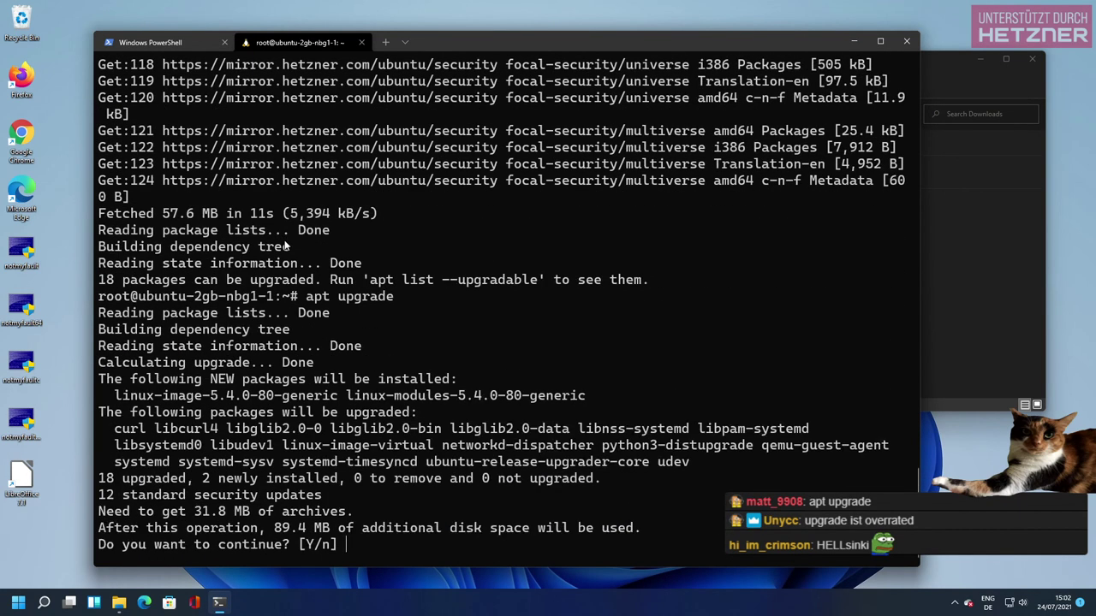
text(y)
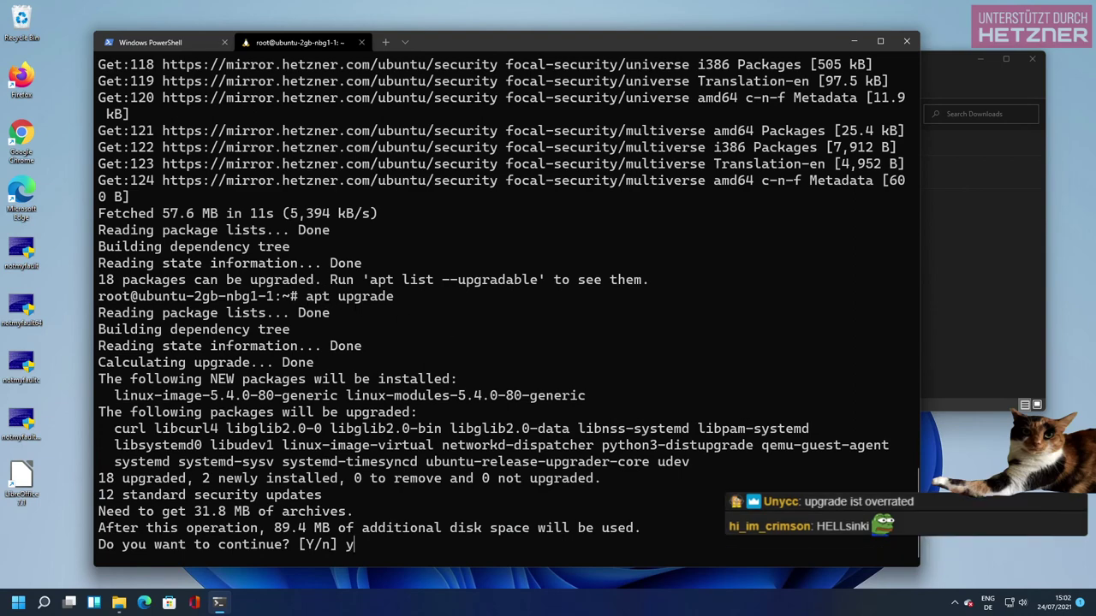
key(Return)
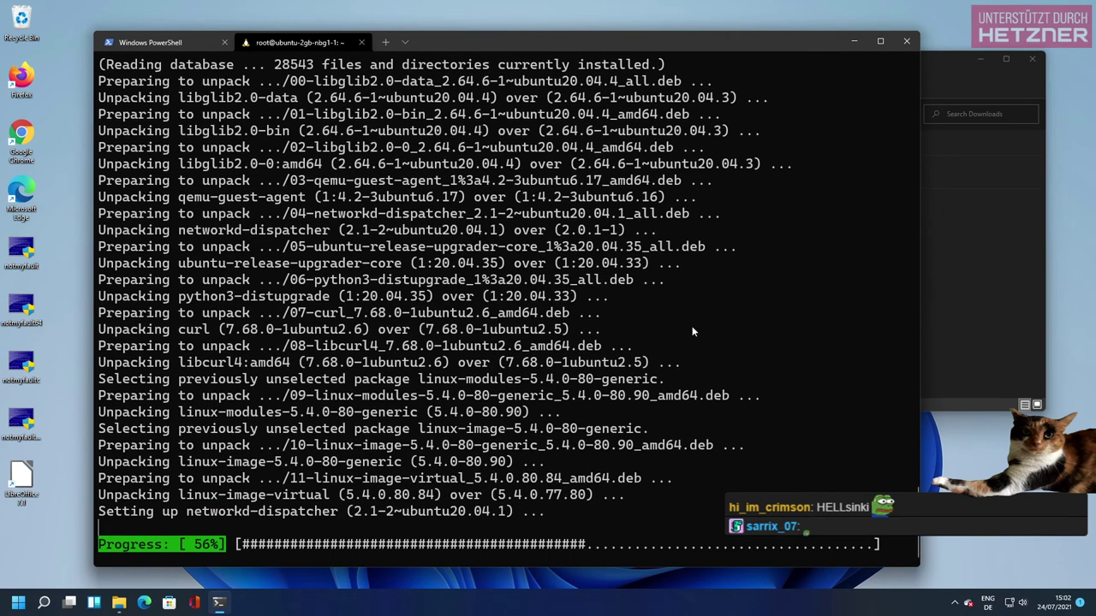
Open a new Ubuntu terminal tab and enlarge its text by four zoom levels
click(405, 42)
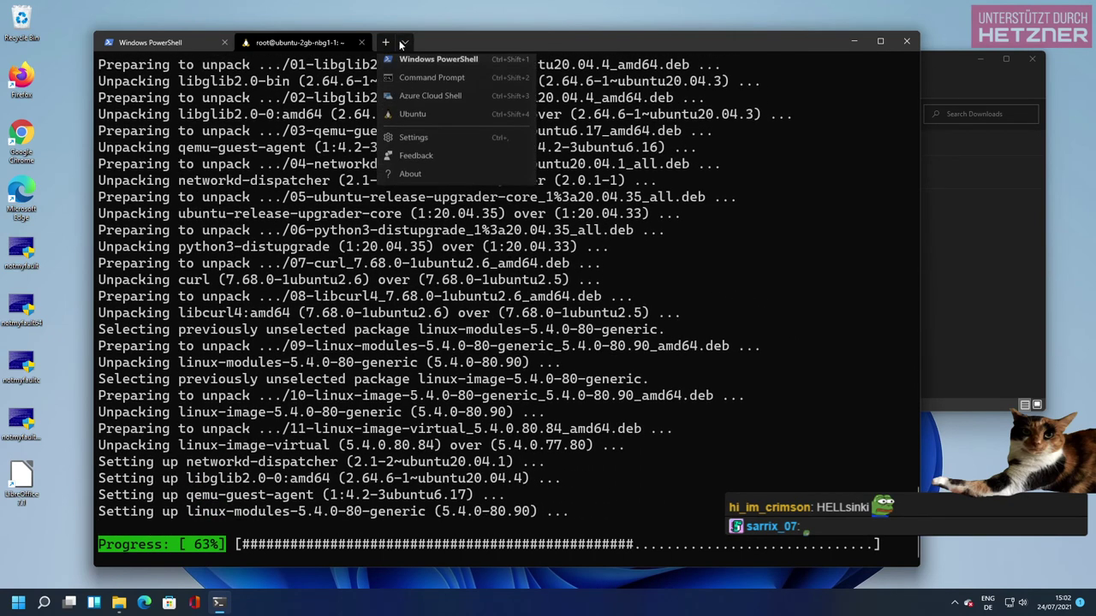
click(411, 119)
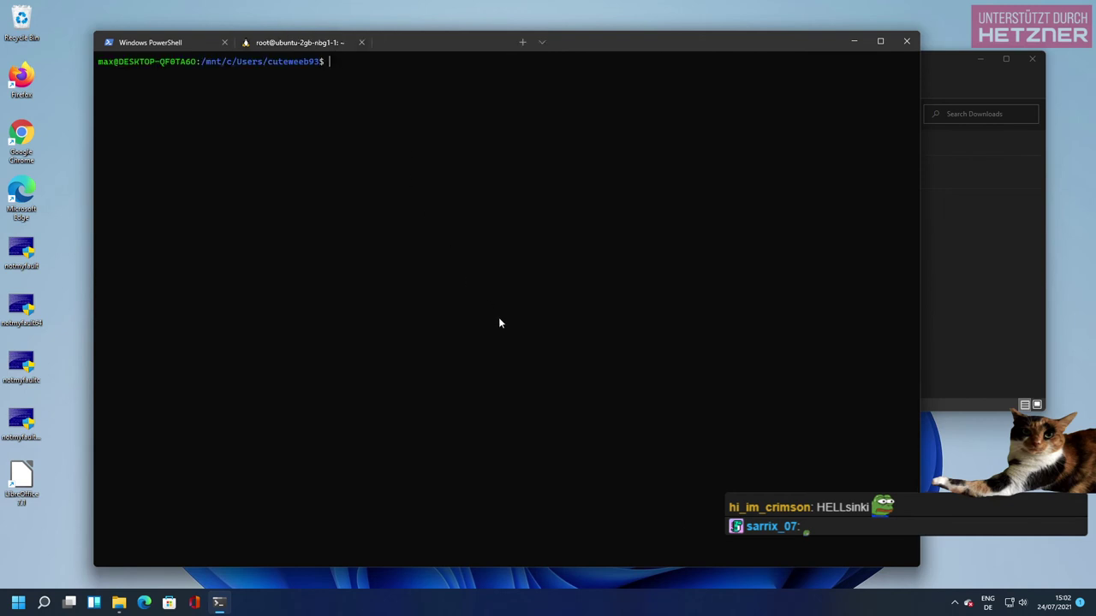
key(ctrl+equal)
key(ctrl+equal)
key(ctrl+equal)
key(ctrl+equal)
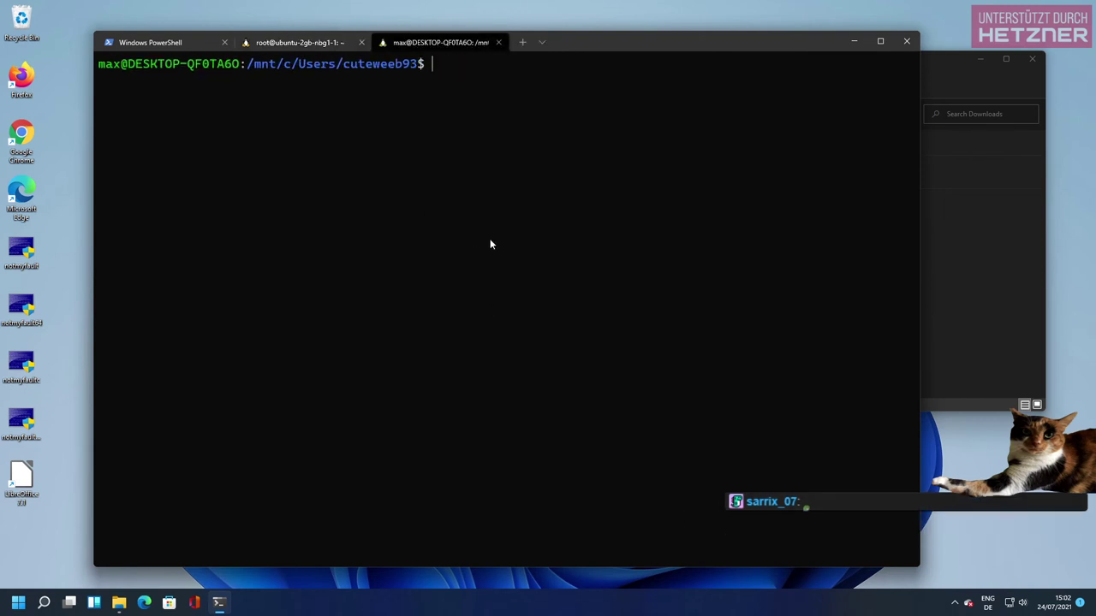
Change to the home directory in the new Ubuntu tab and start a tmux session
click(292, 42)
click(428, 47)
text(tmux)
key(ctrl+c)
text(cd)
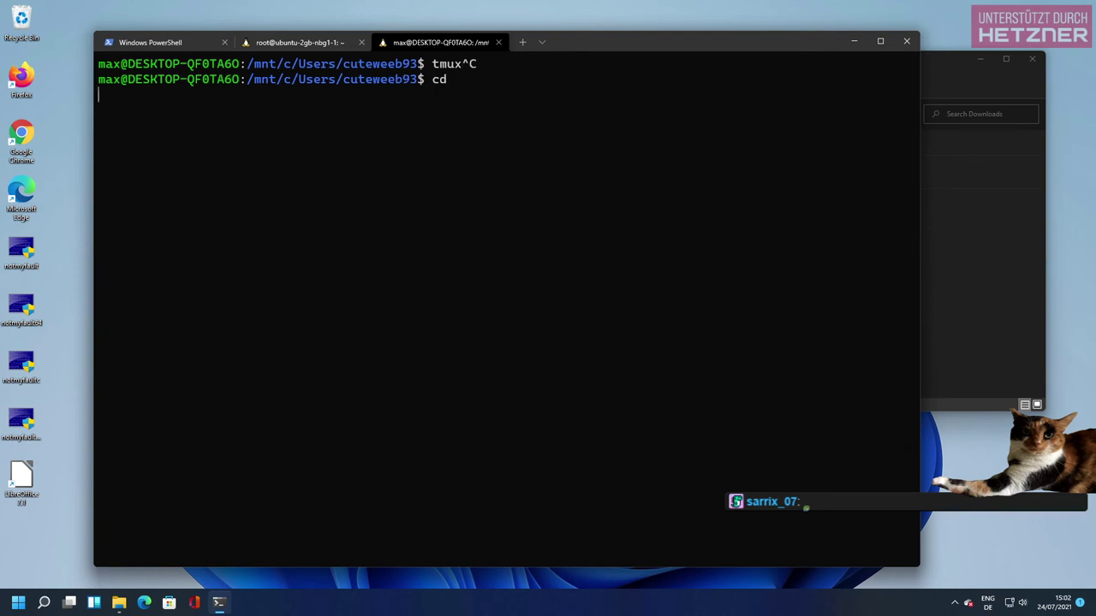
key(Return)
text(tmux)
key(Return)
key(Return)
key(Return)
key(Return)
key(Return)
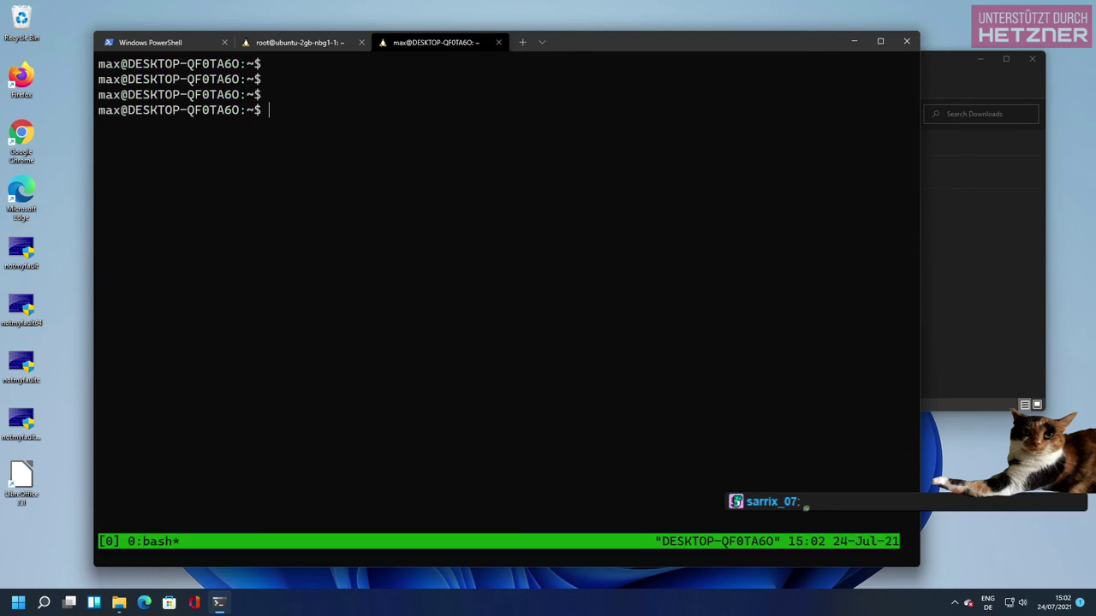
Split the tmux window into an upper and a lower pane
key(ctrl+b)
key(quotedbl)
key(Return)
key(Return)
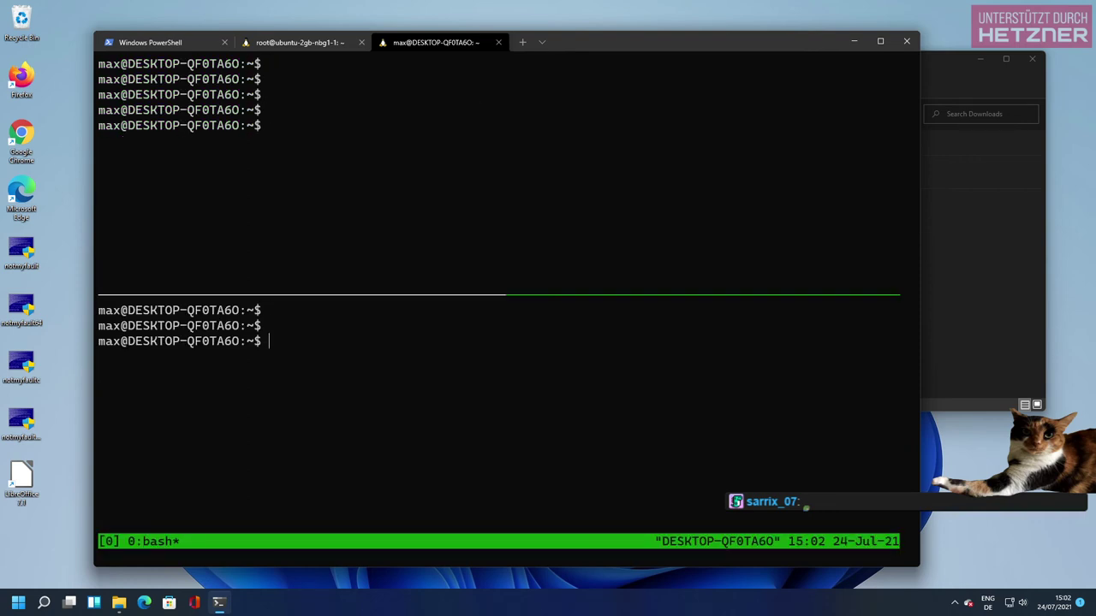
text(ssh root@)
right_click(477, 109)
key(Return)
text(yes)
key(Return)
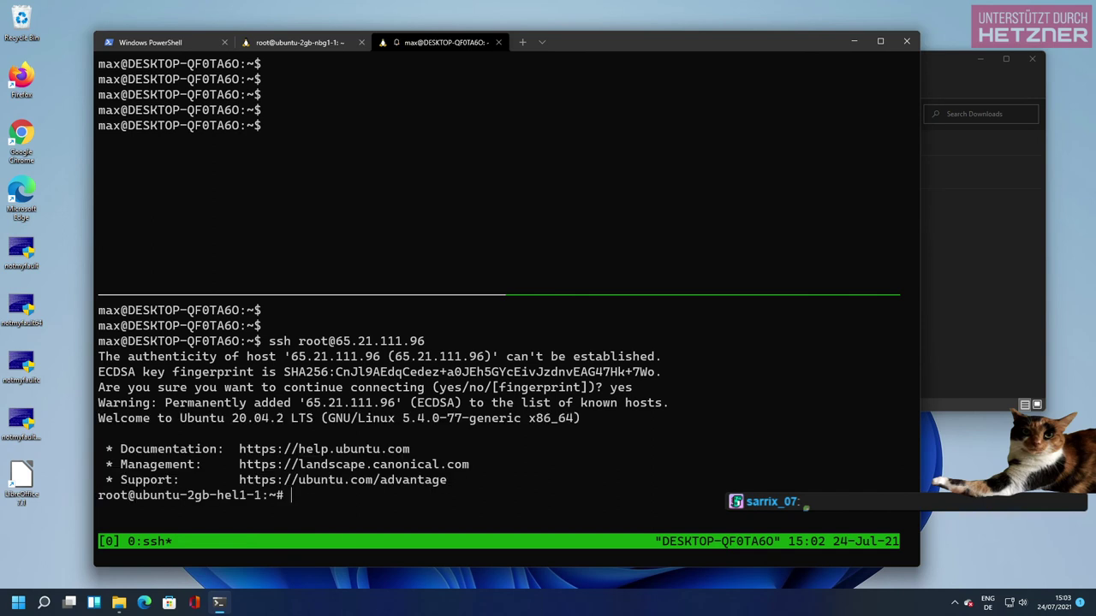
Move to the upper tmux pane and discard the recalled touch blub command there
key(ctrl+b)
key(Up)
key(Return)
key(Up)
key(Up)
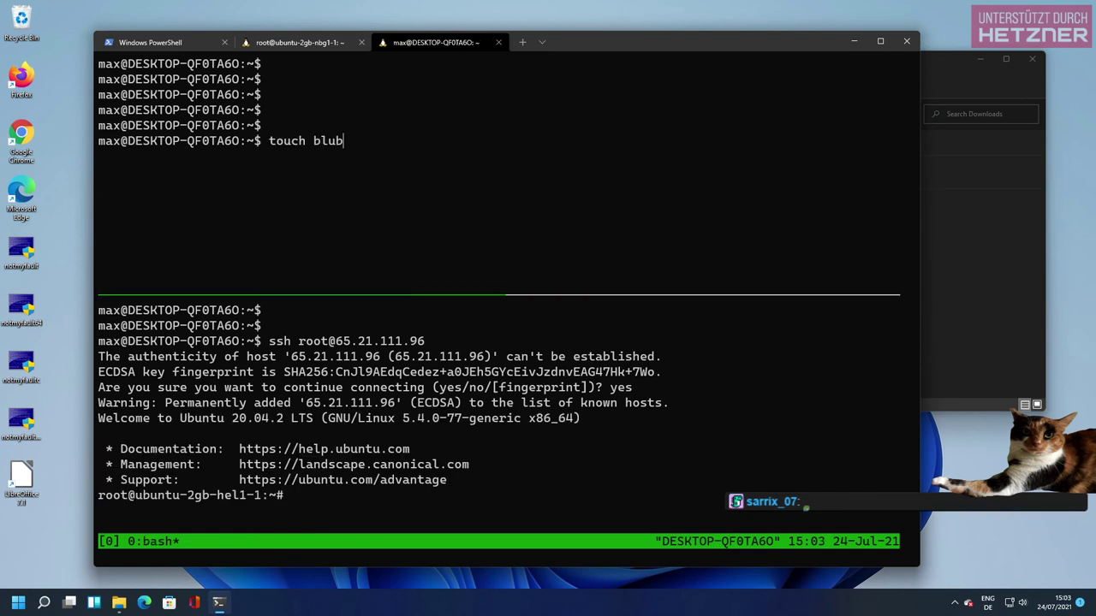
key(ctrl+c)
click(301, 43)
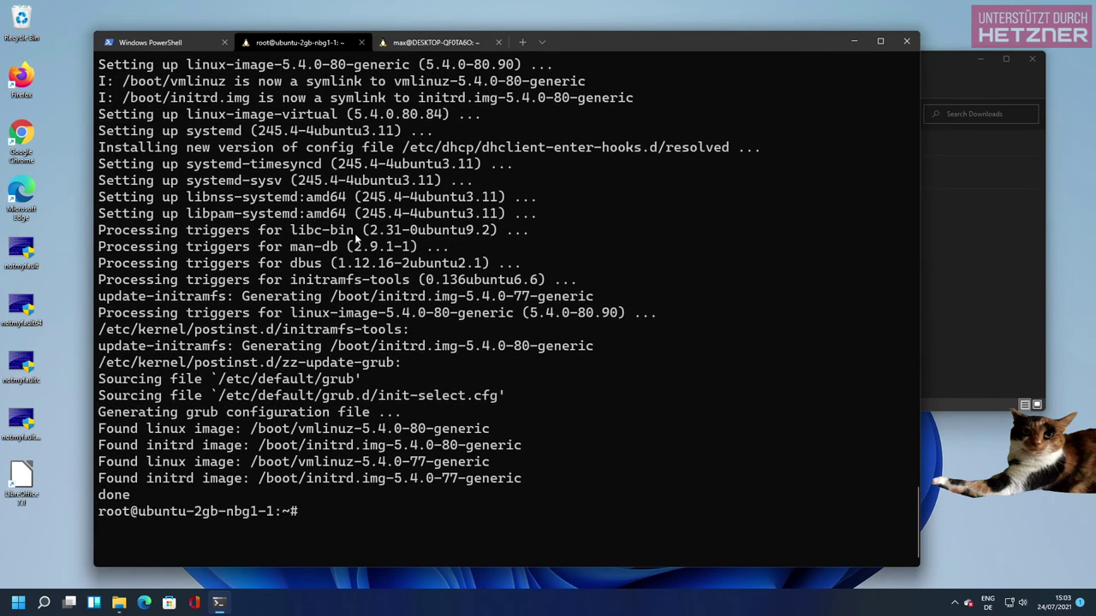
key(ctrl+d)
key(Up)
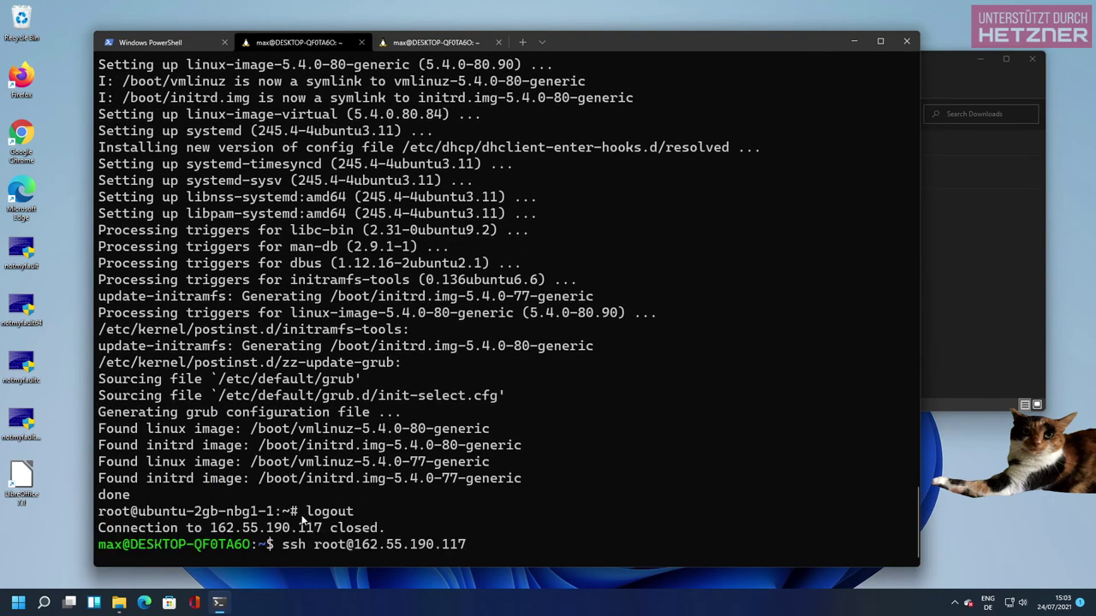
drag(282, 545, 465, 545)
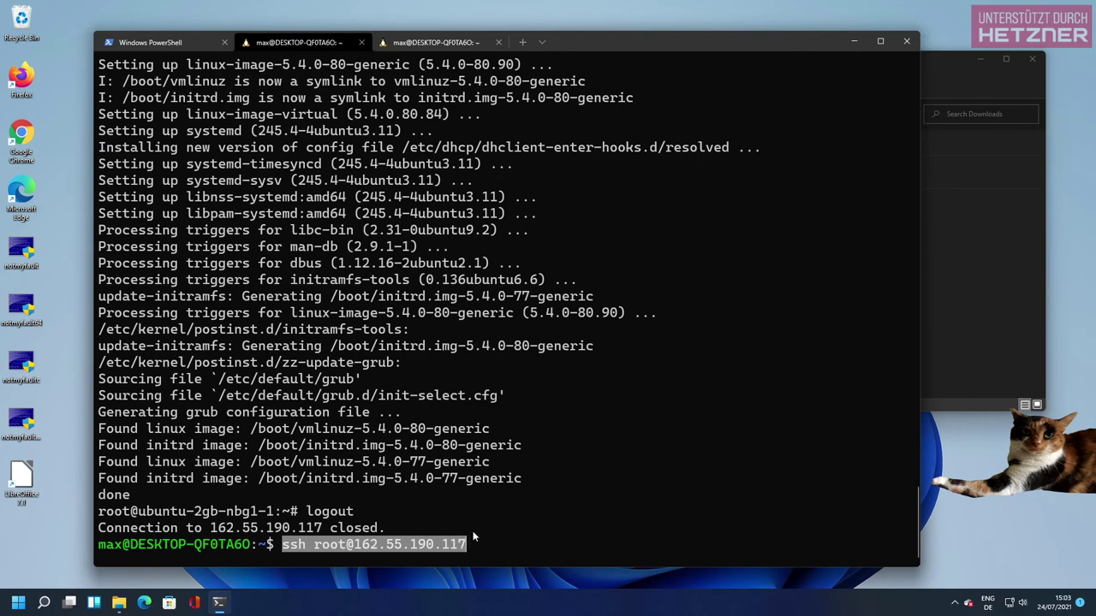
key(ctrl+c)
click(432, 41)
key(ctrl+v)
key(Return)
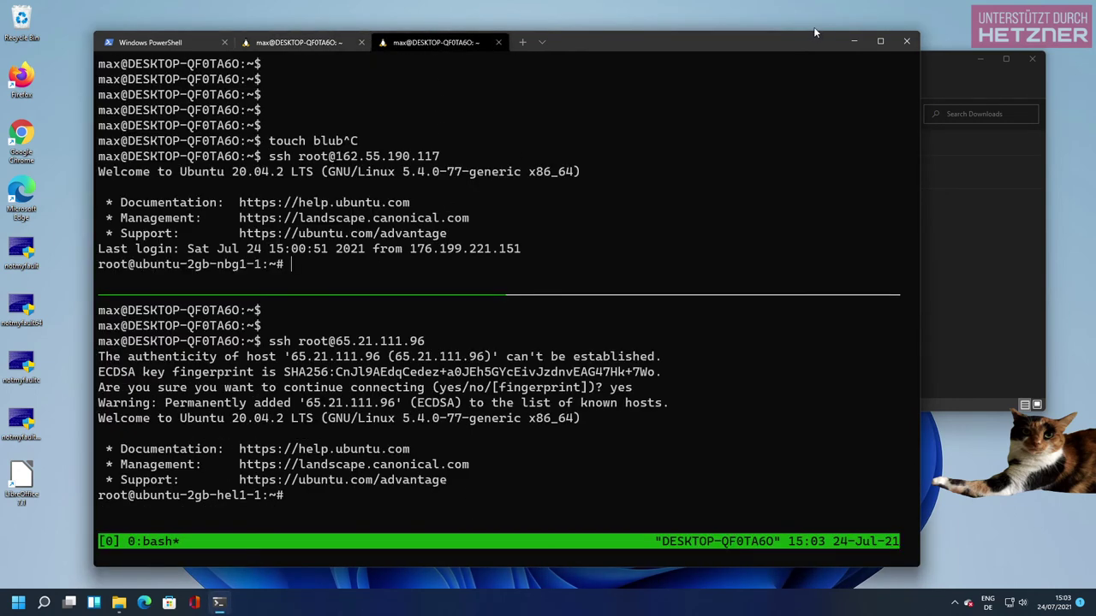
Maximize the terminal window and list all files in the nbg1 server's home directory with ls -la
click(881, 41)
text(ls -la)
key(Return)
key(Return)
key(Return)
key(Return)
key(Return)
key(Return)
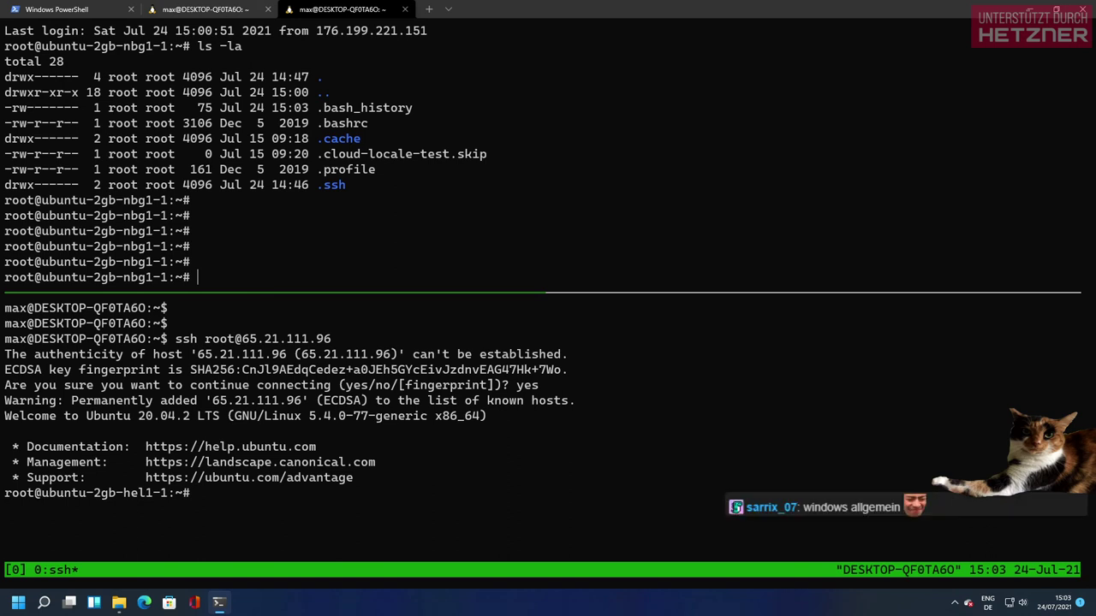
Move to the lower pane, clear it, and list the hel1 server's home directory with ls -la
key(ctrl+b)
key(Down)
key(Return)
key(Return)
key(Return)
key(Return)
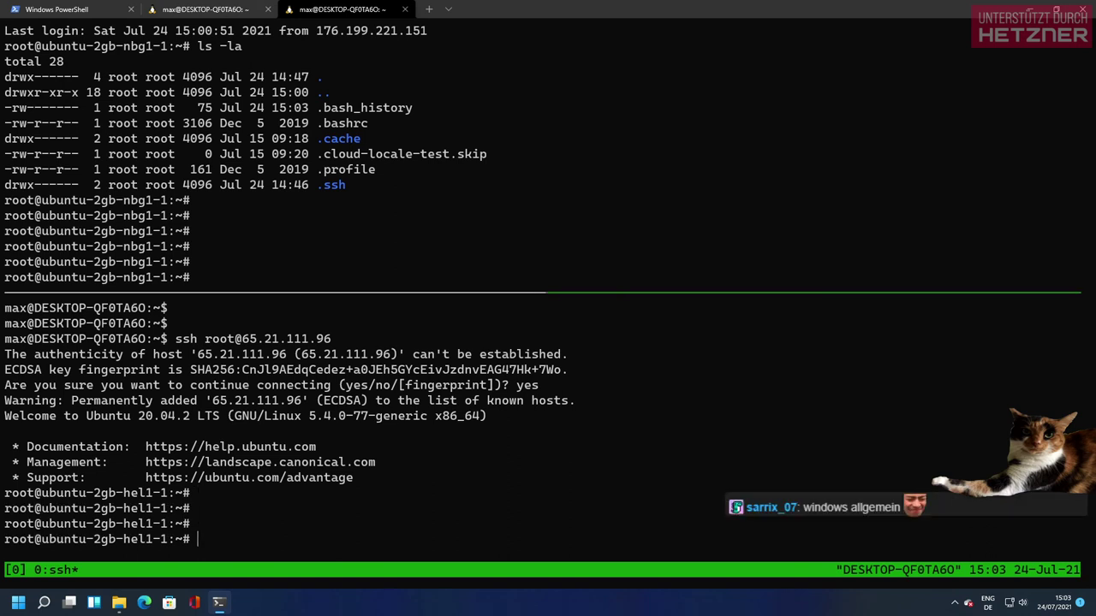
key(ctrl+l)
text(ls -la)
key(Return)
key(Return)
key(Return)
key(Return)
key(Return)
key(Return)
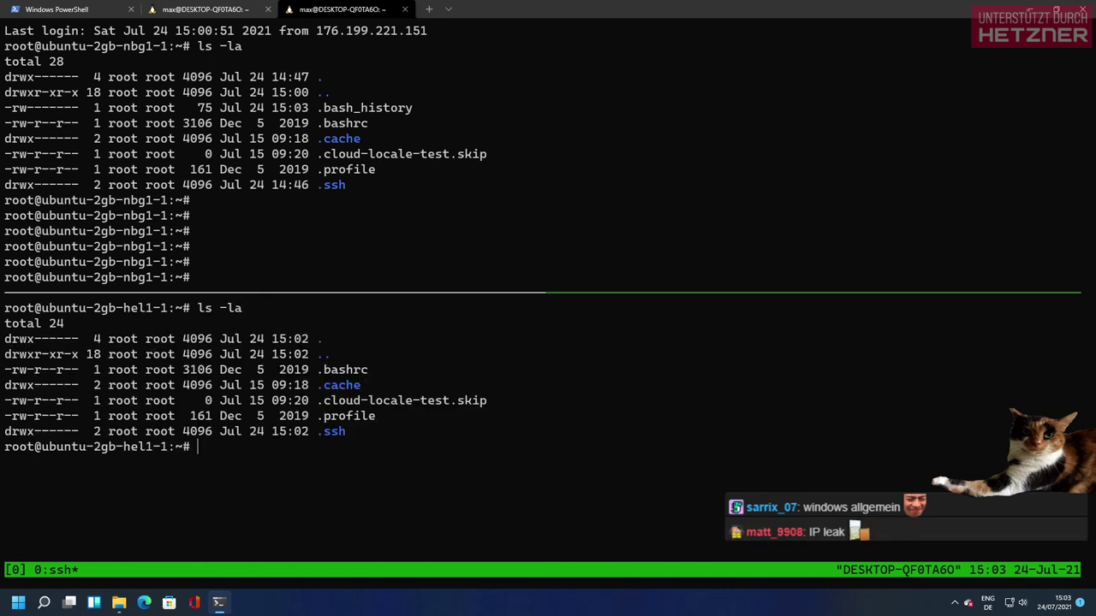
key(Return)
key(Return)
key(Return)
key(Return)
key(Return)
key(Return)
key(Return)
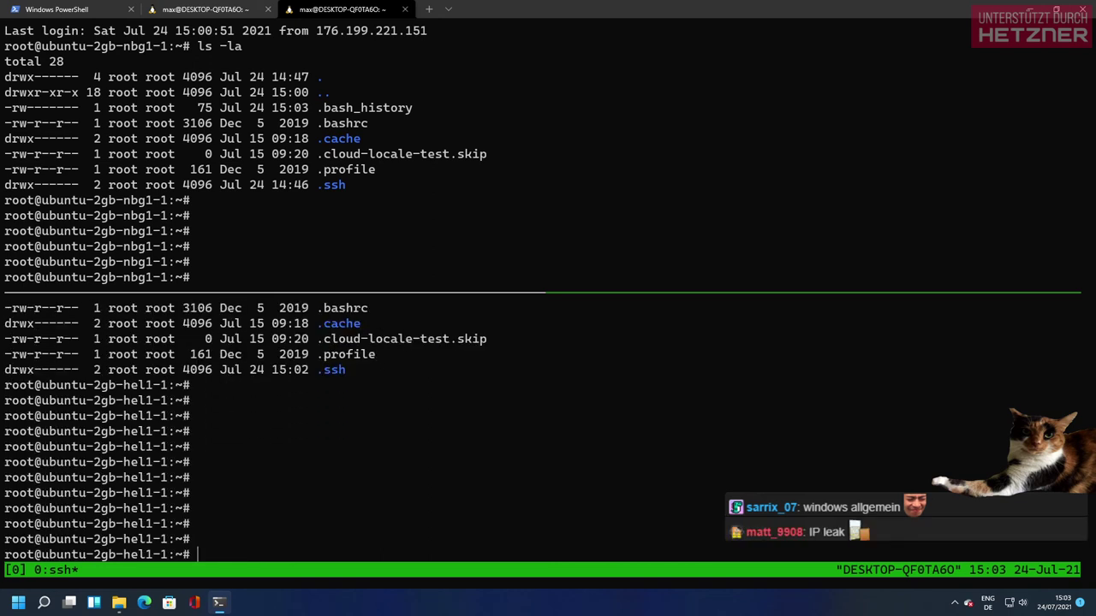
Return to the upper pane and list the nbg1 server's home directory again with ls -la
key(ctrl+b)
key(Up)
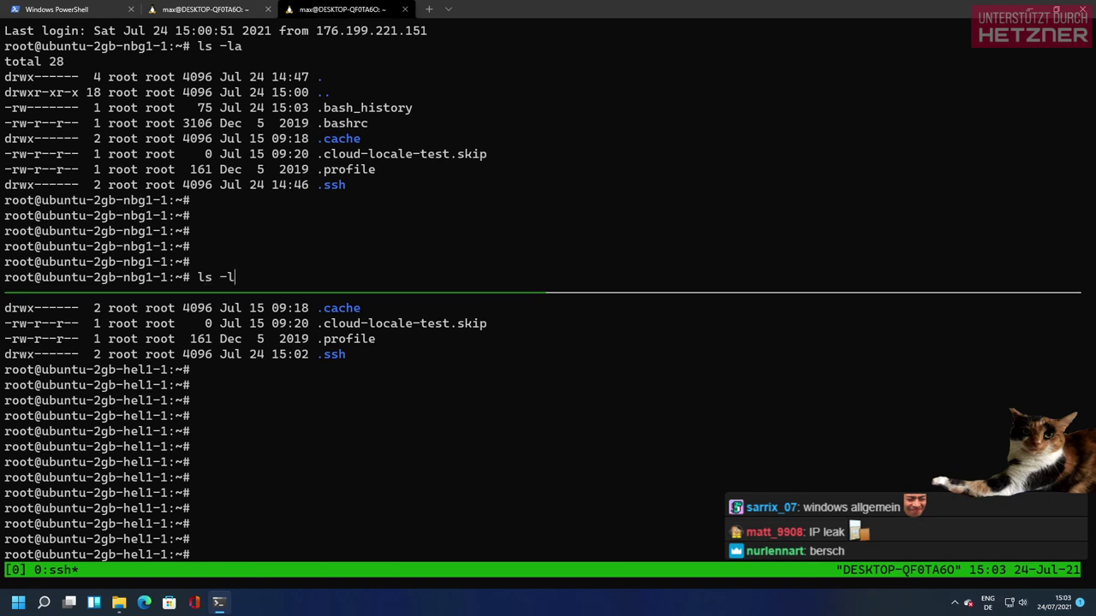
text(a)
key(Return)
key(Return)
key(Return)
key(Return)
key(Return)
key(Return)
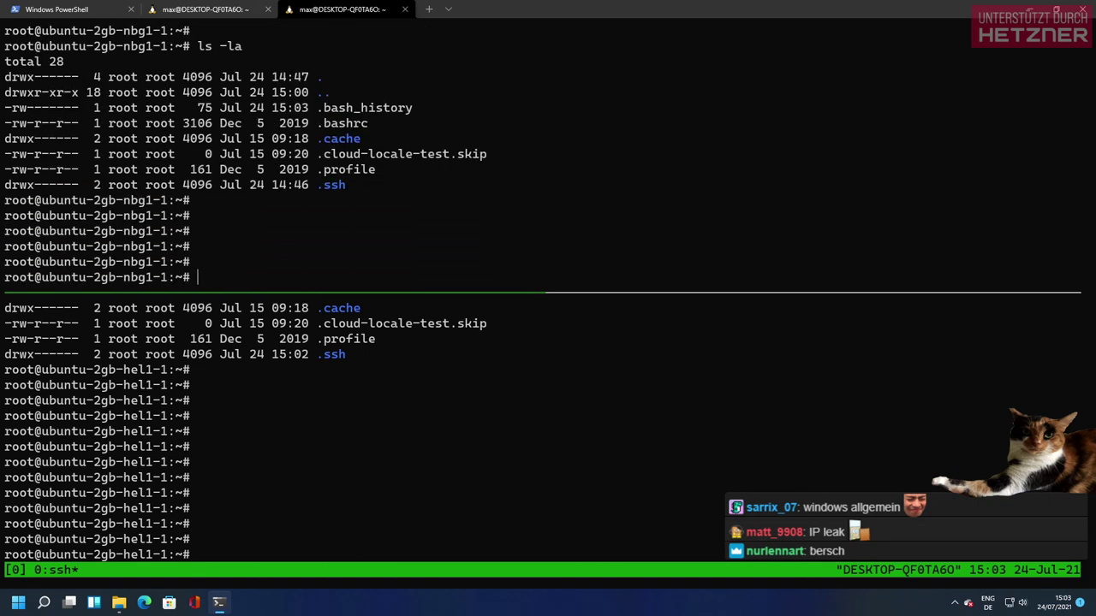
Clear the upper pane and fill it with empty prompts
text(clear)
key(Return)
key(Return)
key(Return)
key(Return)
key(Return)
key(Return)
key(Return)
key(Return)
key(Return)
key(Return)
key(Return)
key(Return)
key(Return)
key(Return)
key(Return)
key(Return)
key(Return)
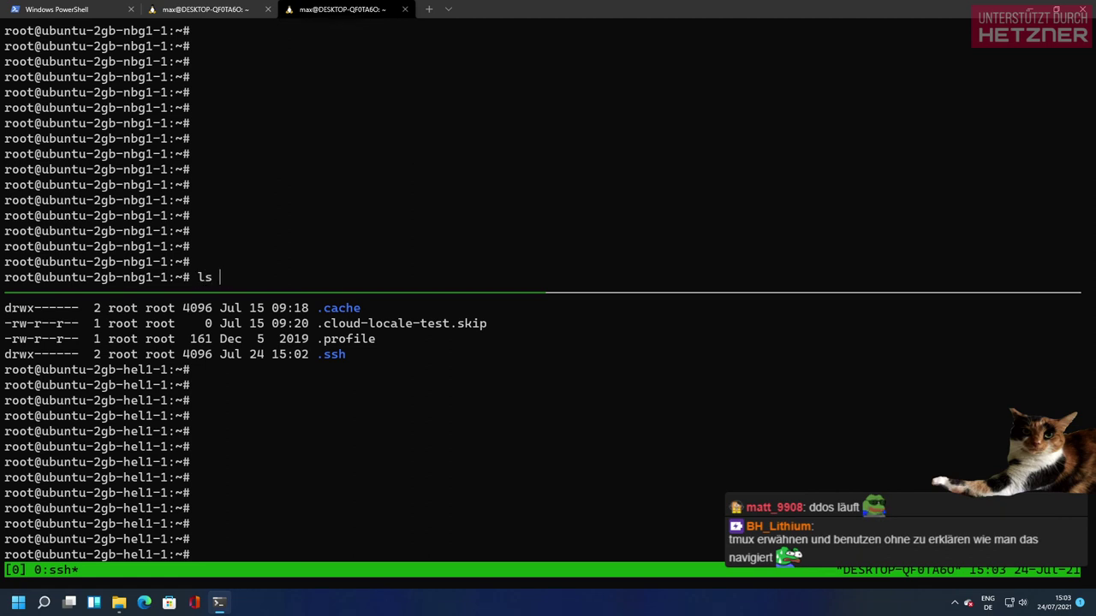
List all files in the nbg1 server's home directory with ls -la and add a few empty prompts
text(-la)
key(Return)
key(Return)
key(Return)
key(Return)
key(Return)
key(Return)
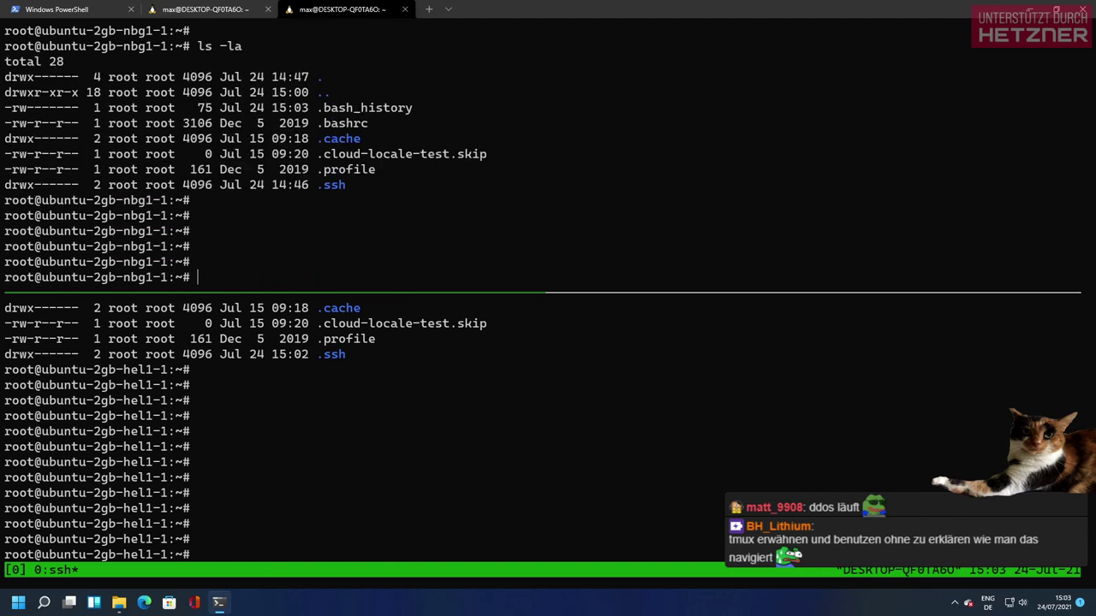
Try to synchronize the panes by running synchronize-panes on the tmux command line, then repeat the same command
key(ctrl+b)
key(colon)
text(set-s)
key(BackSpace)
key(BackSpace)
key(BackSpace)
key(BackSpace)
key(BackSpace)
text(set-)
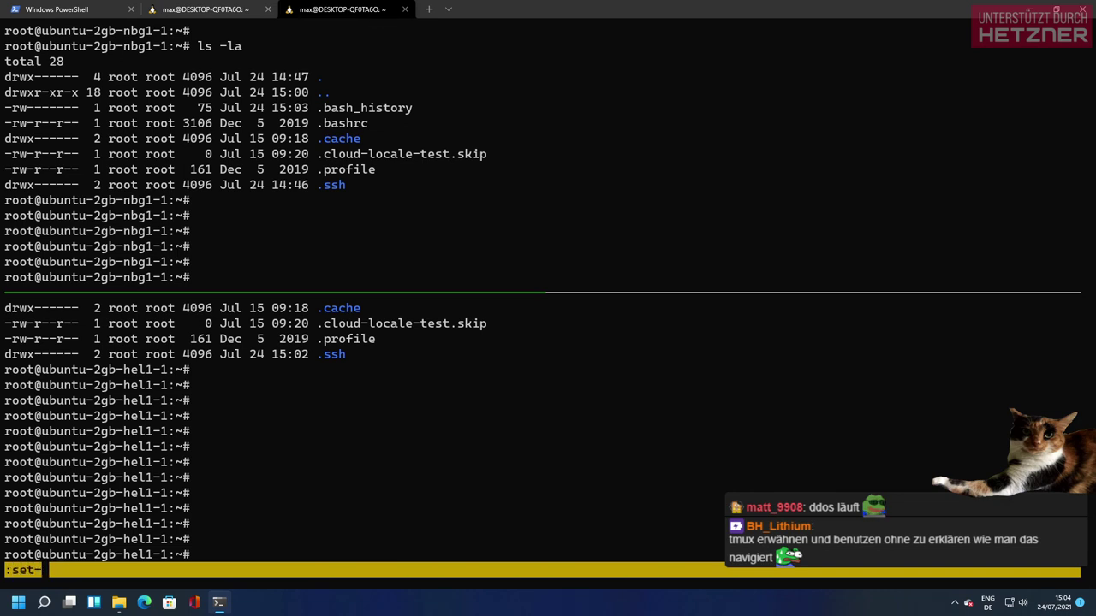
key(BackSpace)
key(BackSpace)
key(BackSpace)
key(BackSpace)
text(synchronize-panes)
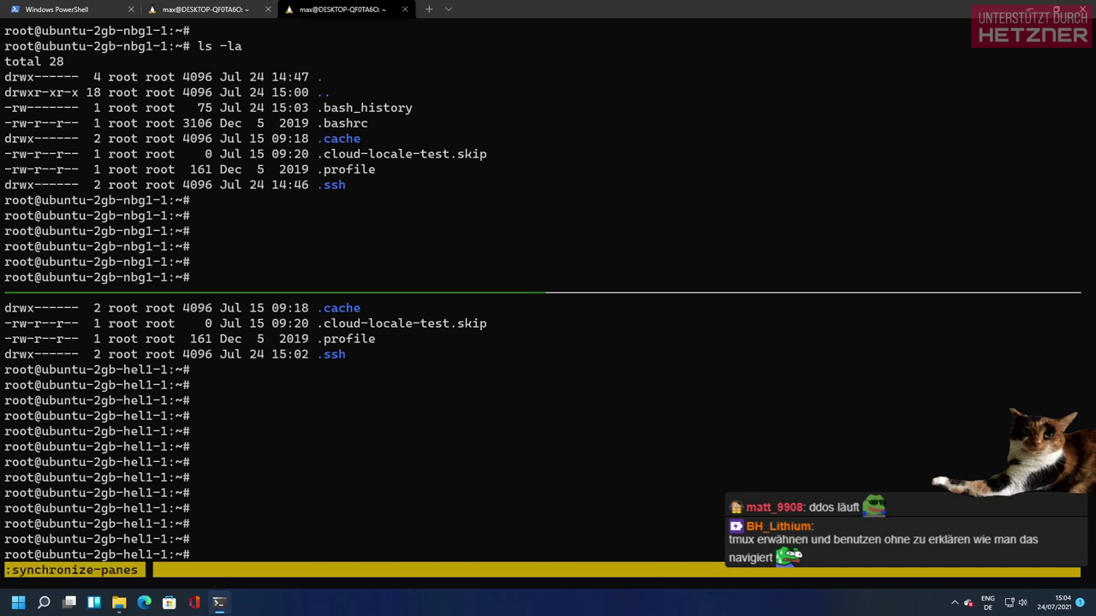
key(Return)
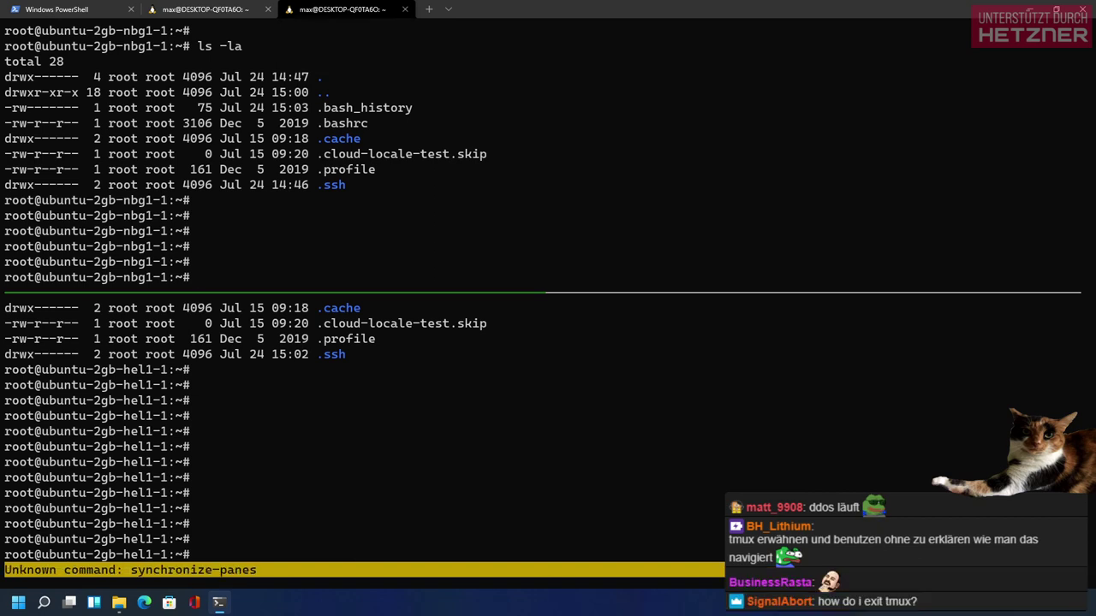
key(ctrl+b)
key(colon)
key(Up)
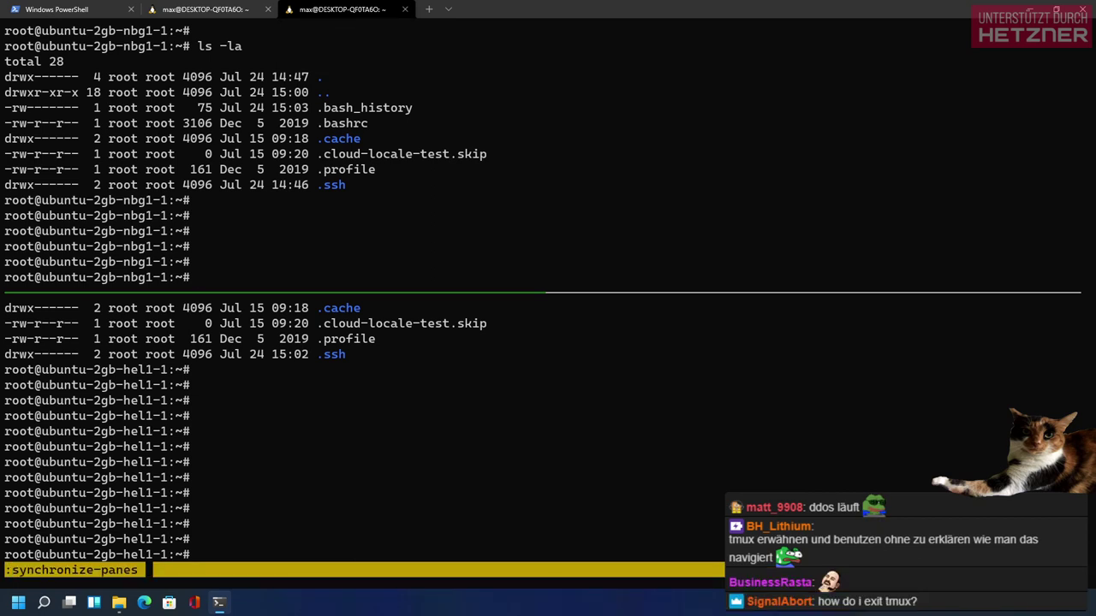
key(Return)
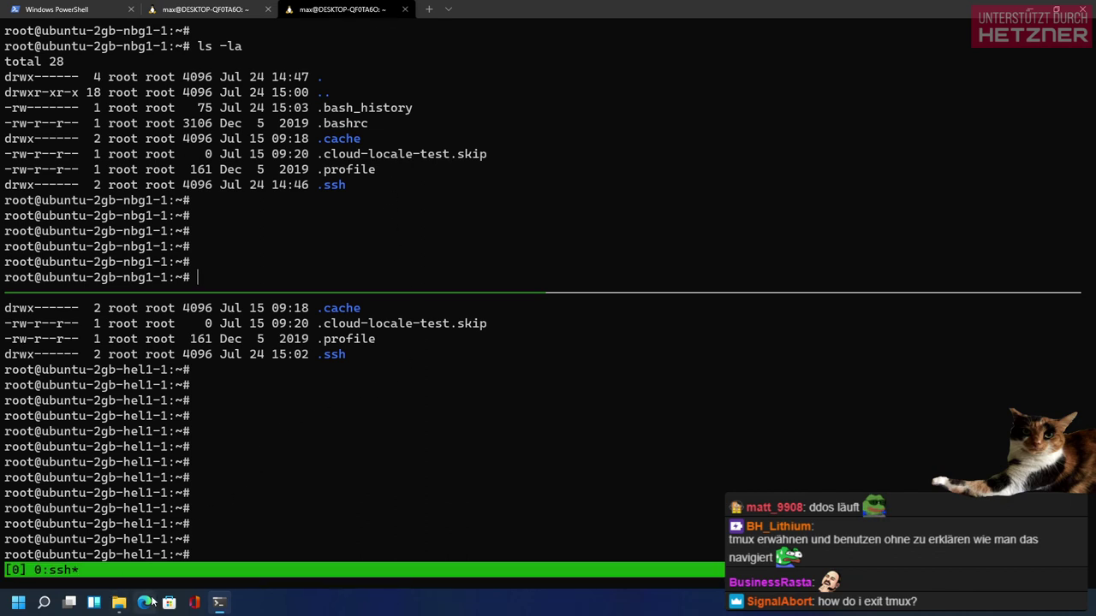
Search the web for "tmux synchronize panes" and read the accepted Stack Overflow answer on sending commands to all panes
click(145, 602)
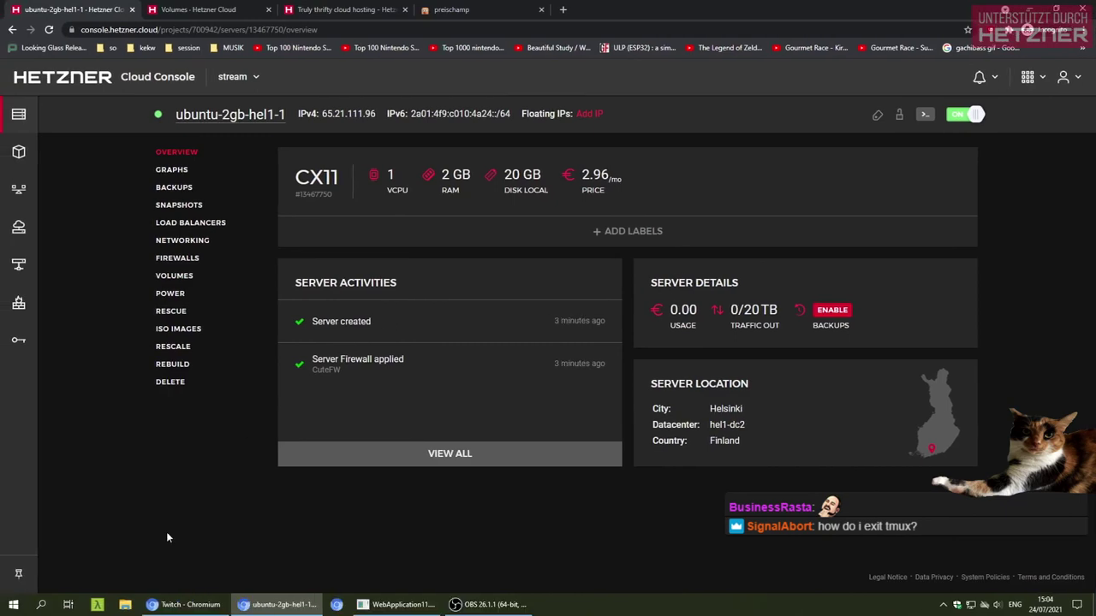
key(ctrl+shift+n)
text(tmux synchronize panes)
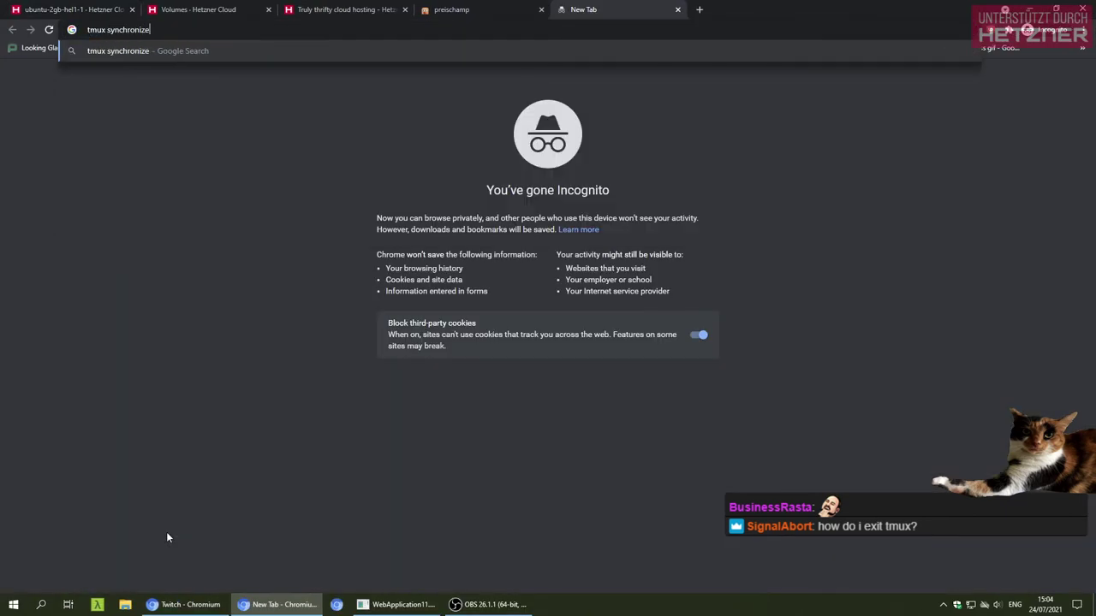
key(Return)
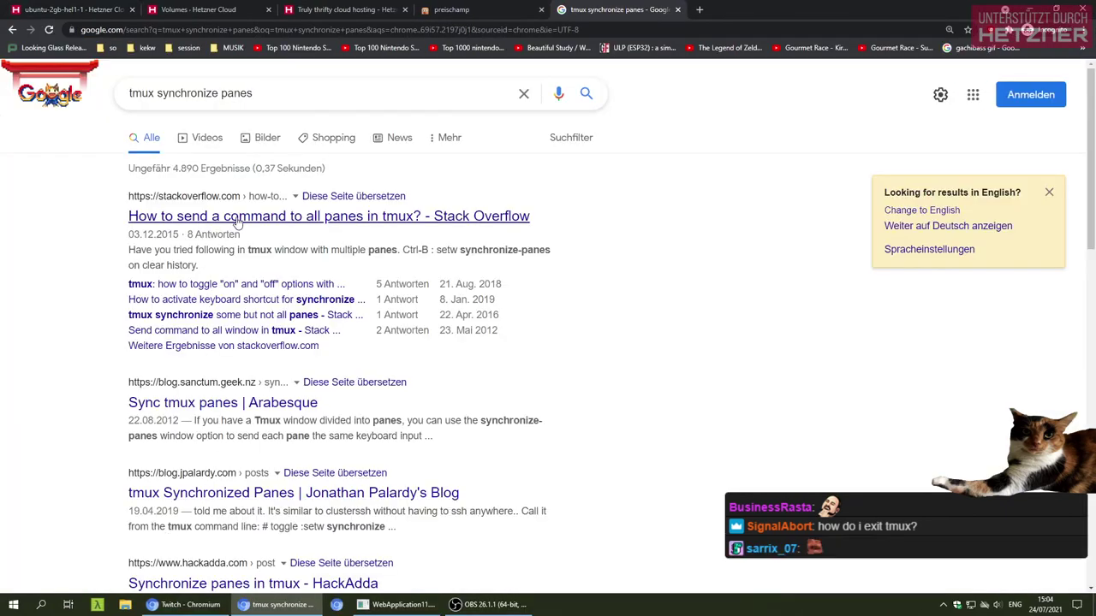
click(231, 225)
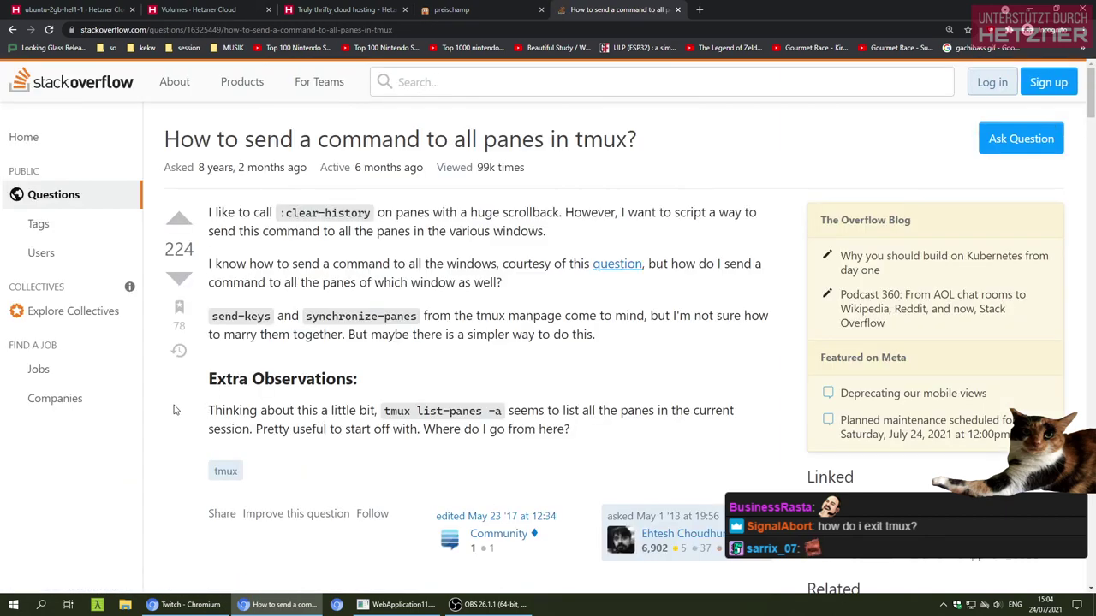
scroll(173, 410, down, 2)
scroll(181, 346, down, 5)
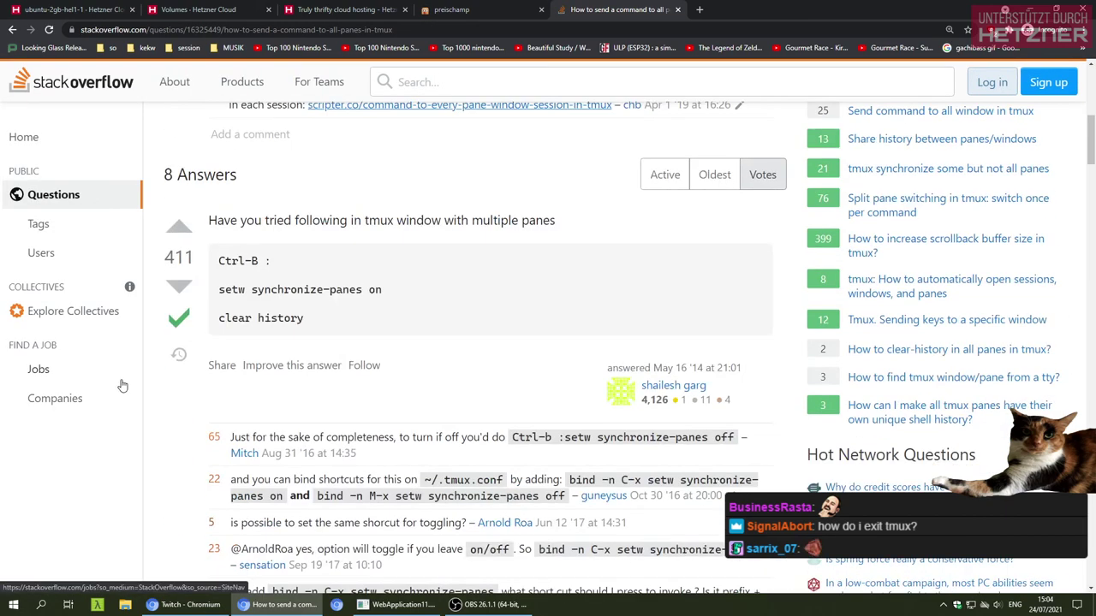
double_click(227, 293)
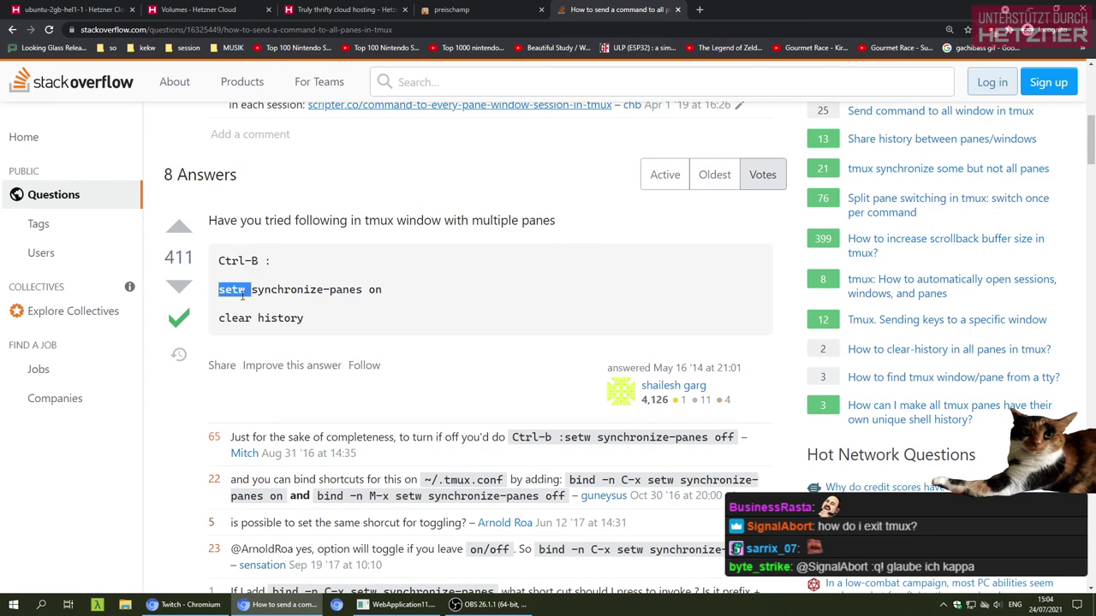
click(393, 271)
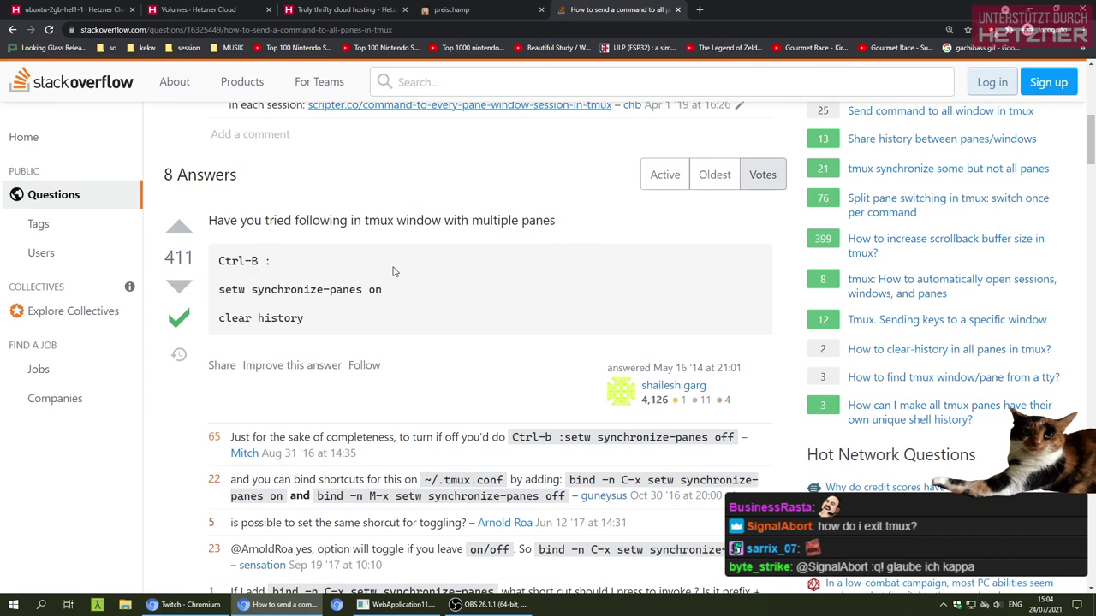
Return to the terminal and run setw synchronize-panes on the tmux command line
key(alt+Tab)
text(setw synchronize-panes)
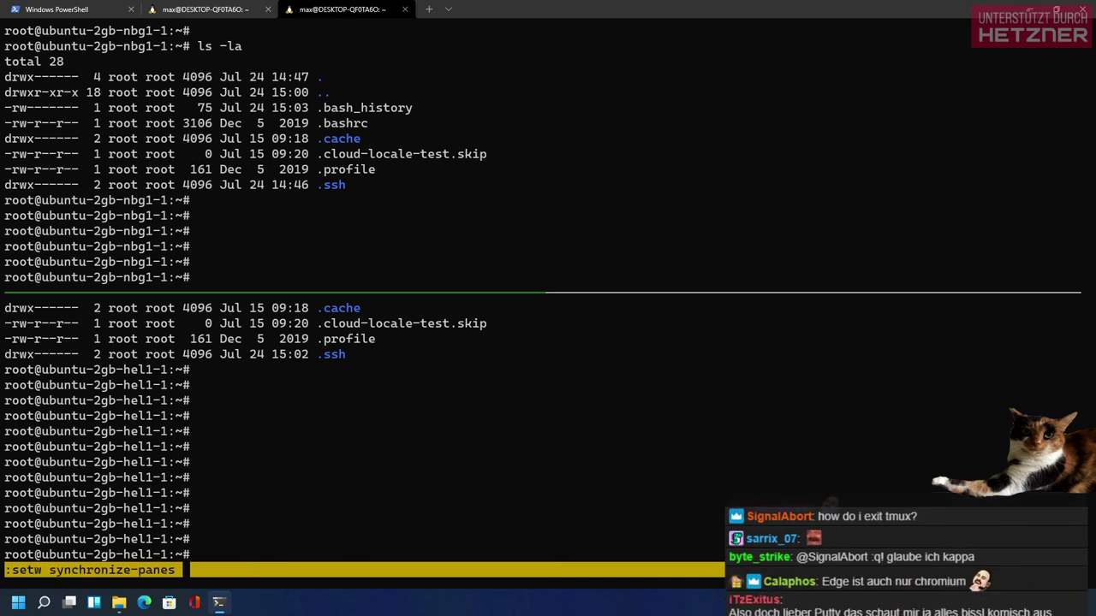
key(Return)
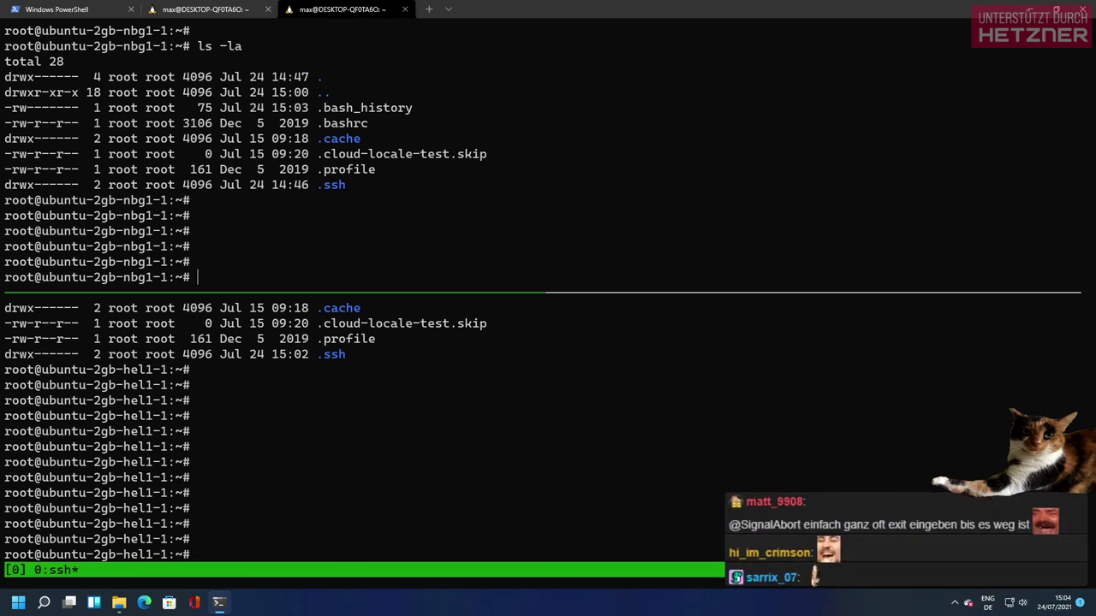
Fill both synchronized panes with empty prompts and list both servers' home directories at once with ls -la
key(Return)
key(Return)
key(Return)
key(Return)
text(ls -la)
key(Return)
key(Return)
key(Return)
key(Return)
key(Return)
key(Return)
key(Return)
key(Return)
key(Return)
key(Return)
key(Return)
key(Return)
key(Return)
key(Return)
key(Return)
key(Return)
key(Return)
text(ls )
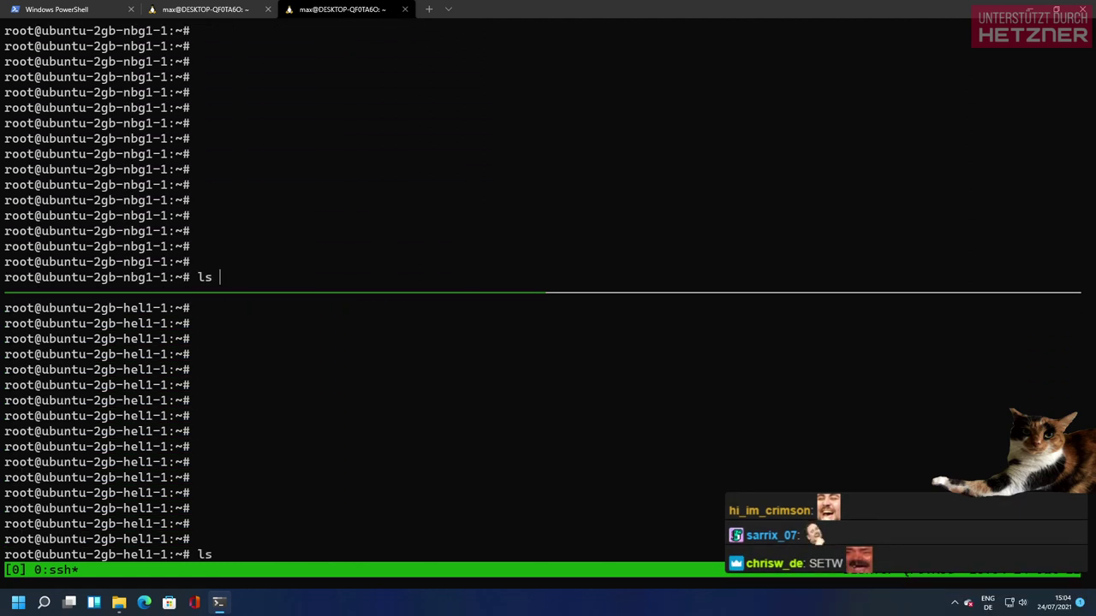
text(-la)
key(Return)
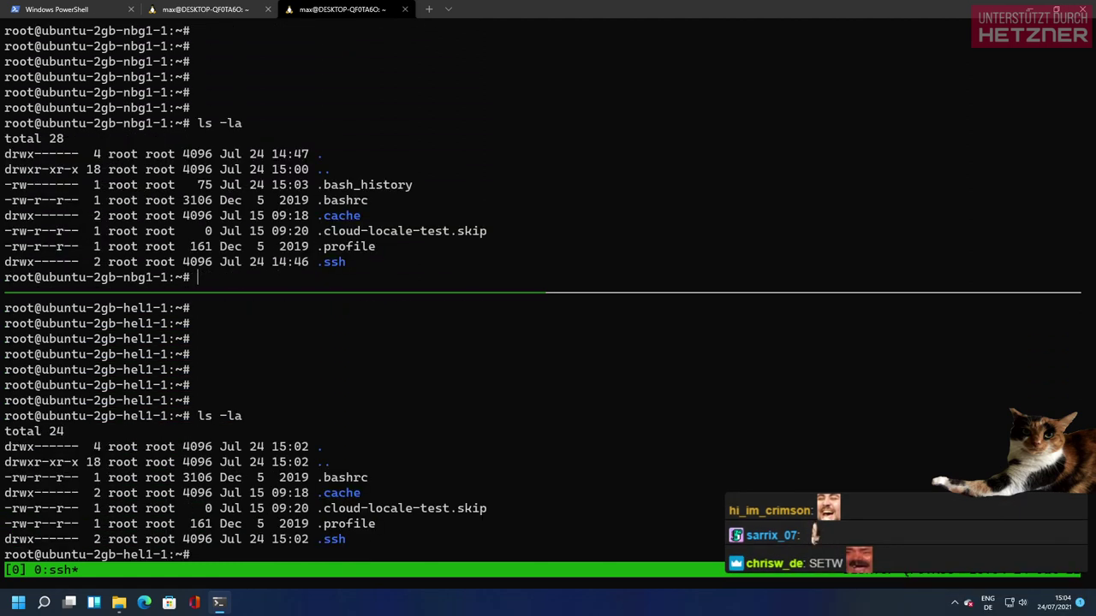
Run yes on both servers through the synchronized panes and interrupt it
text(yes)
key(Return)
key(ctrl+c)
key(ctrl+c)
key(ctrl+c)
key(ctrl+c)
key(ctrl+c)
key(ctrl+c)
key(ctrl+c)
key(ctrl+c)
key(ctrl+c)
key(ctrl+c)
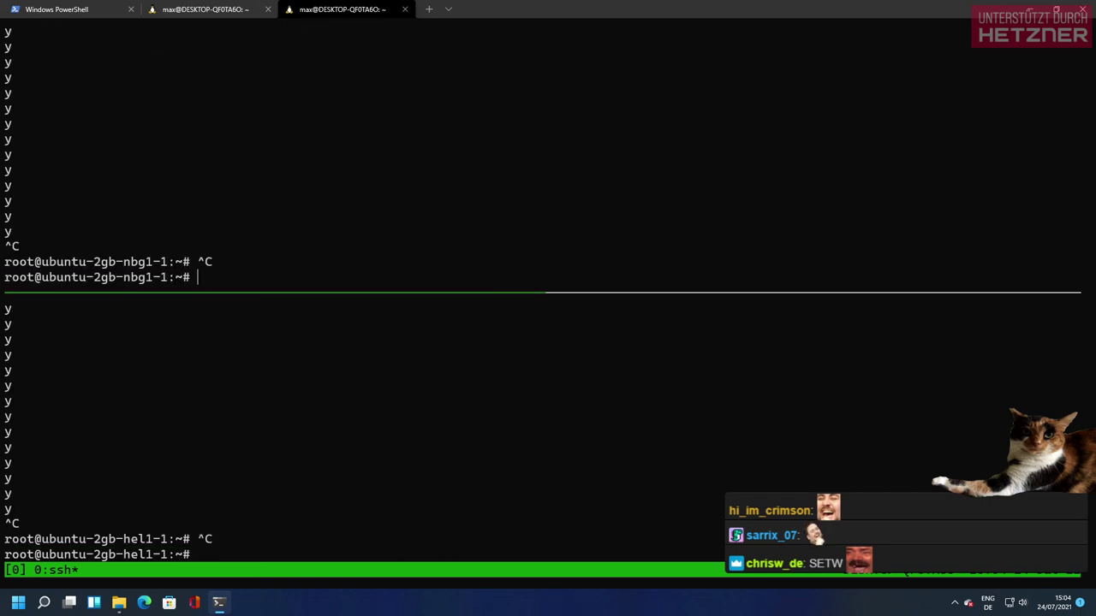
text(ls -l)
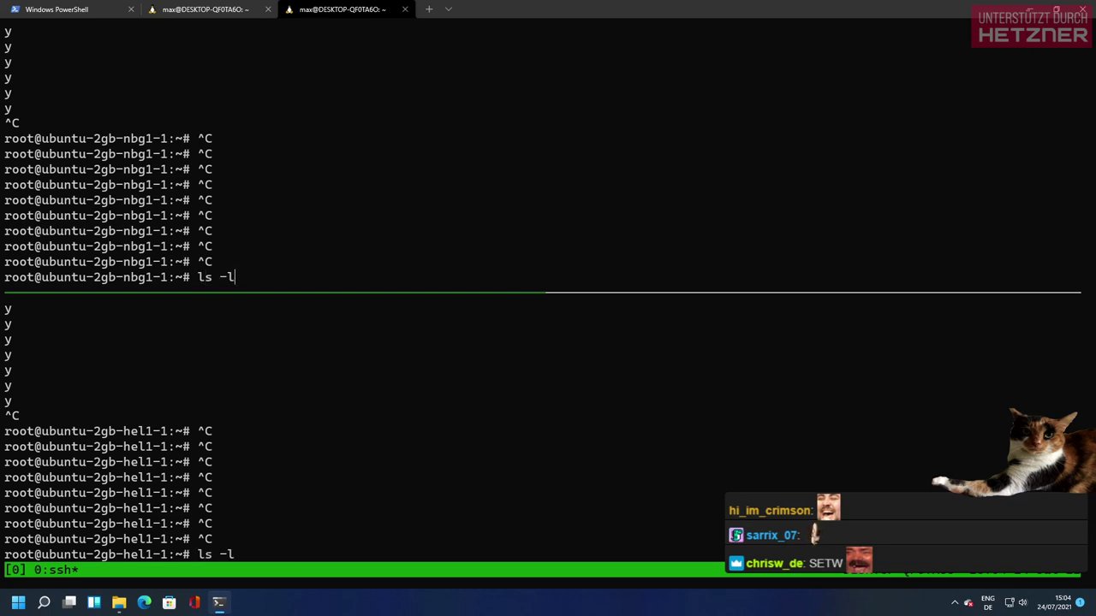
text(a joafhifadnkfdshkafs djhb wdfb awrjhfb ajhksrfg bhjkawrfbzhiaorfgbahergbaehi gahi ghzbiahjgahkpg)
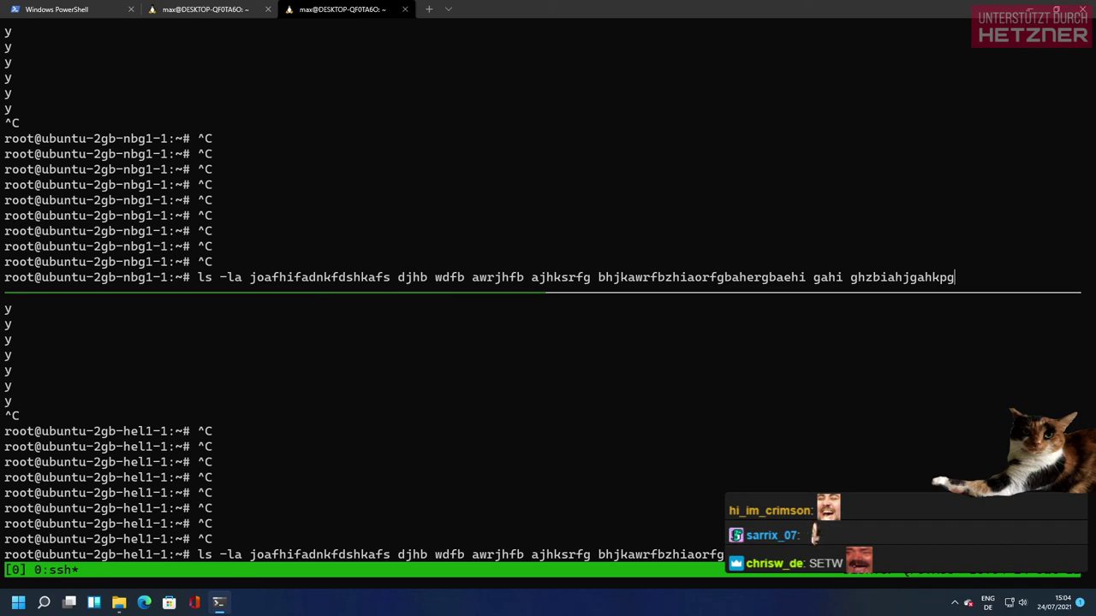
key(ctrl+w)
key(ctrl+w)
key(ctrl+w)
key(ctrl+w)
key(ctrl+w)
key(ctrl+w)
key(ctrl+w)
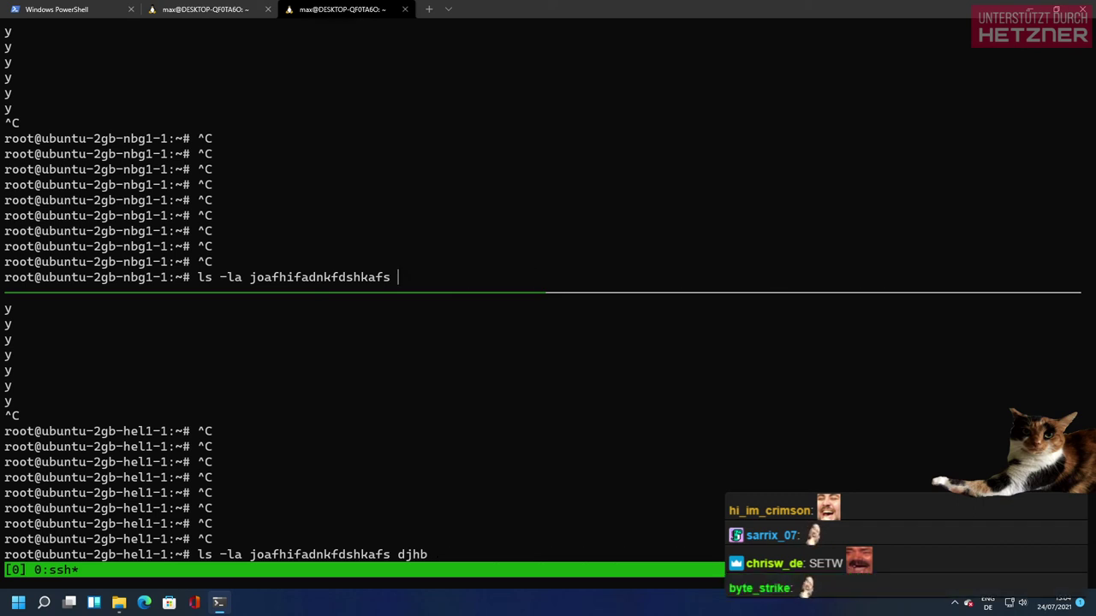
key(ctrl+w)
key(ctrl+w)
key(ctrl+w)
key(Return)
key(Return)
key(Return)
key(Return)
key(Return)
key(Return)
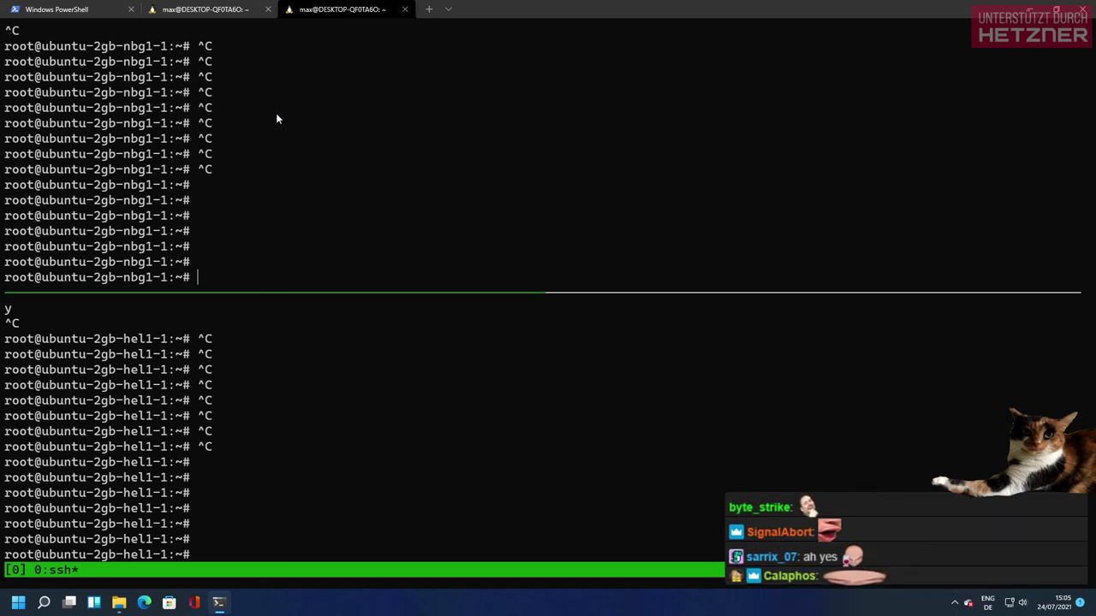
Log out of both SSH sessions and exit the local shells in the two tmux panes
key(ctrl+d)
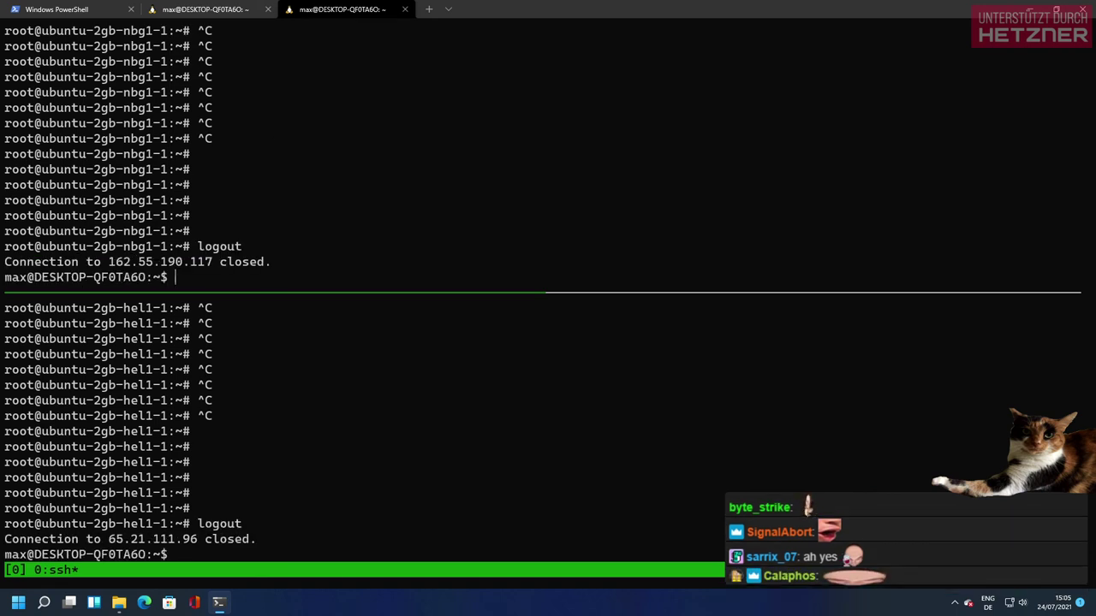
key(ctrl+d)
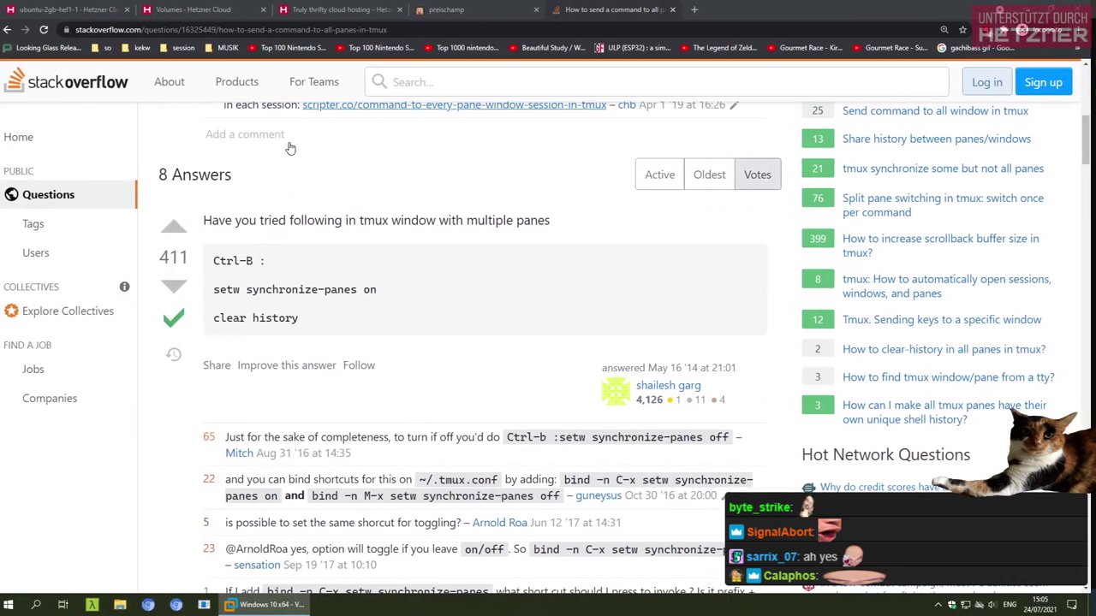
In the Hetzner Cloud Console, delete the ubuntu-2gb-hel1-1 server, entering its name as confirmation
key(ctrl+1)
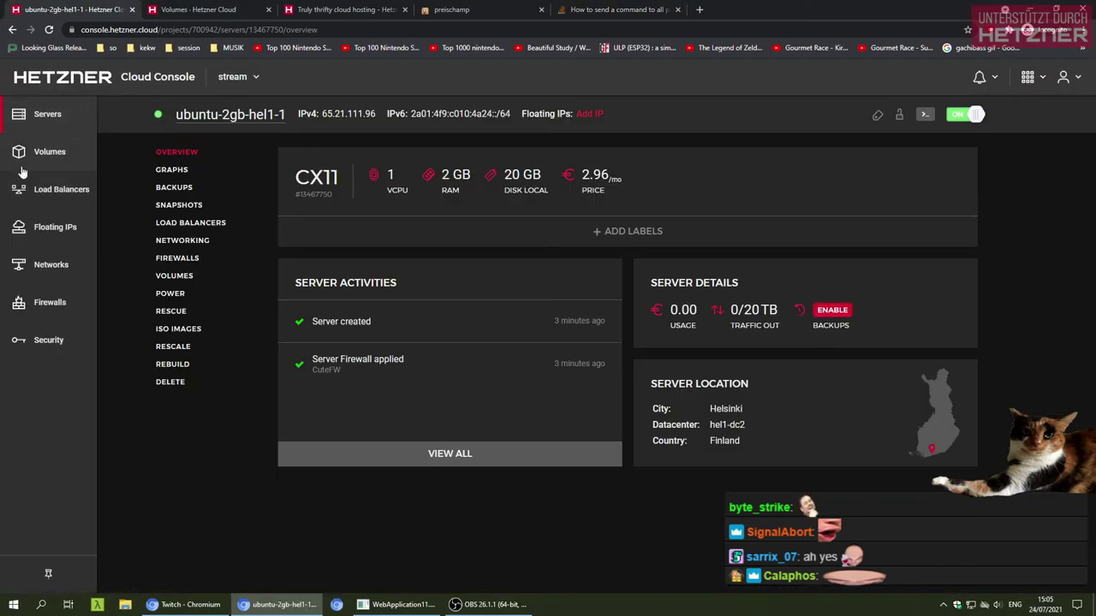
click(19, 114)
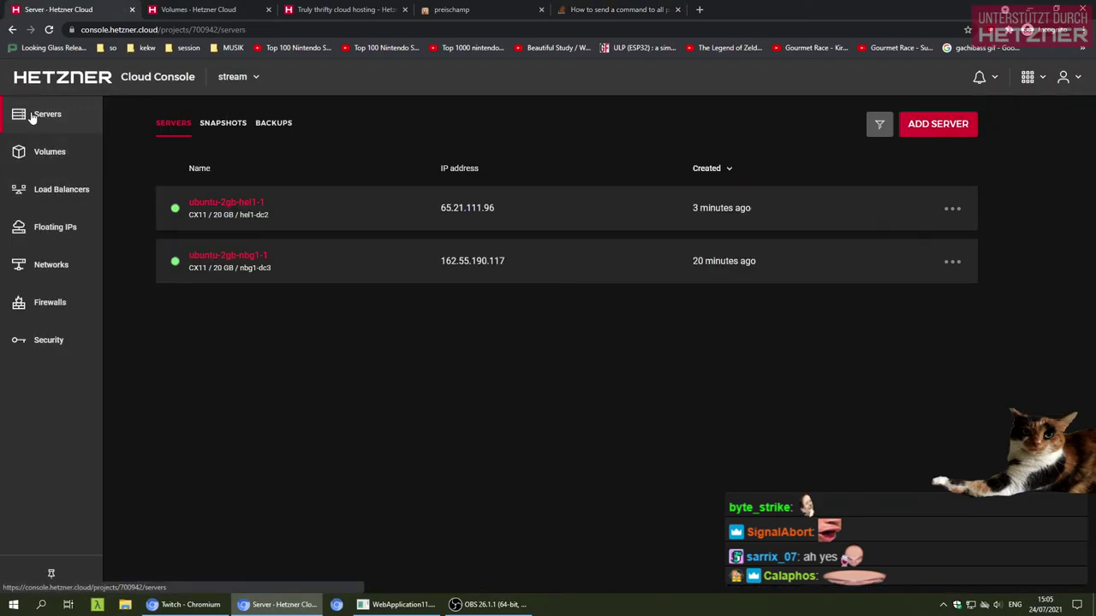
click(953, 208)
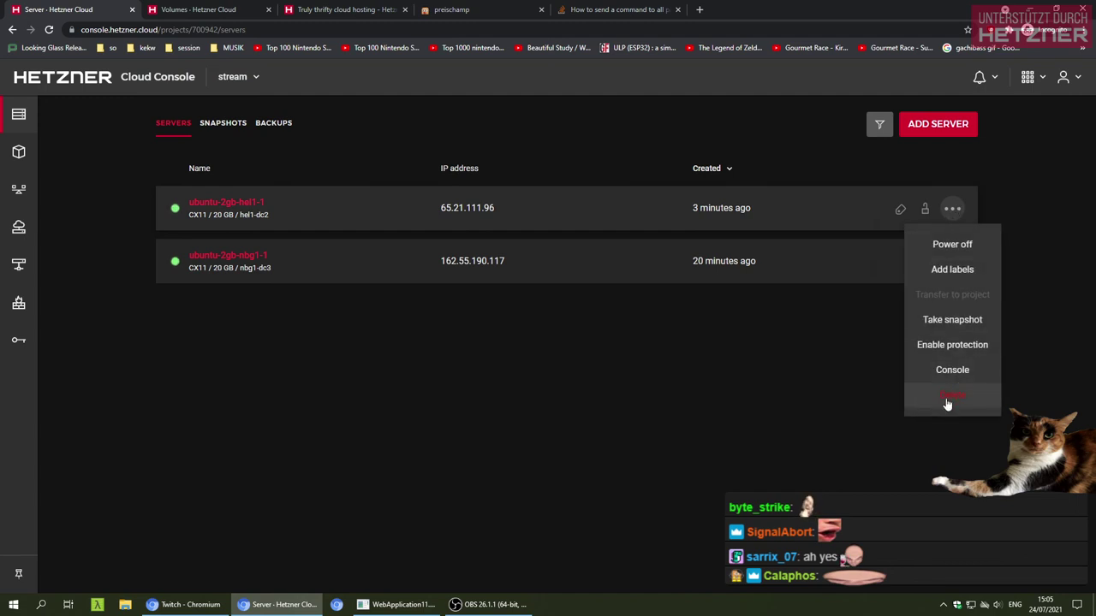
click(947, 396)
click(548, 337)
click(532, 368)
key(ctrl+v)
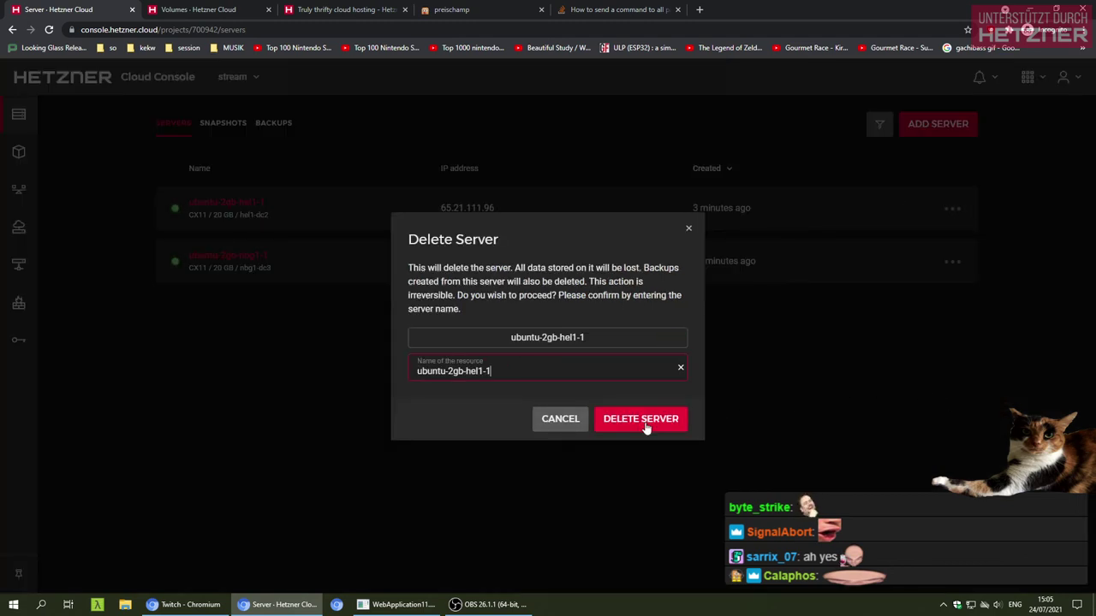
click(648, 426)
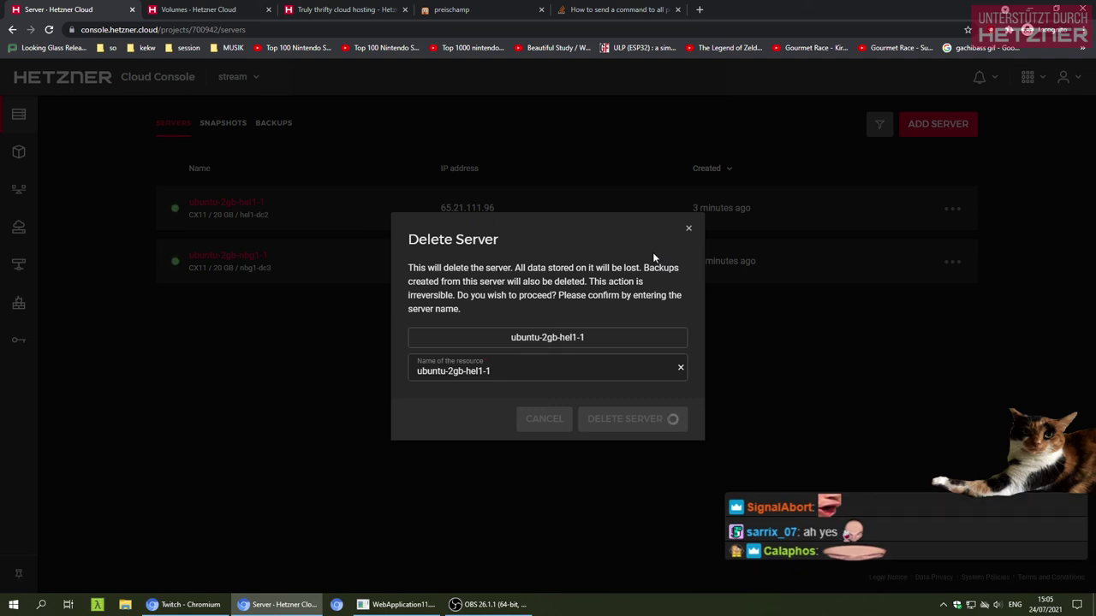
mouse_move(610, 335)
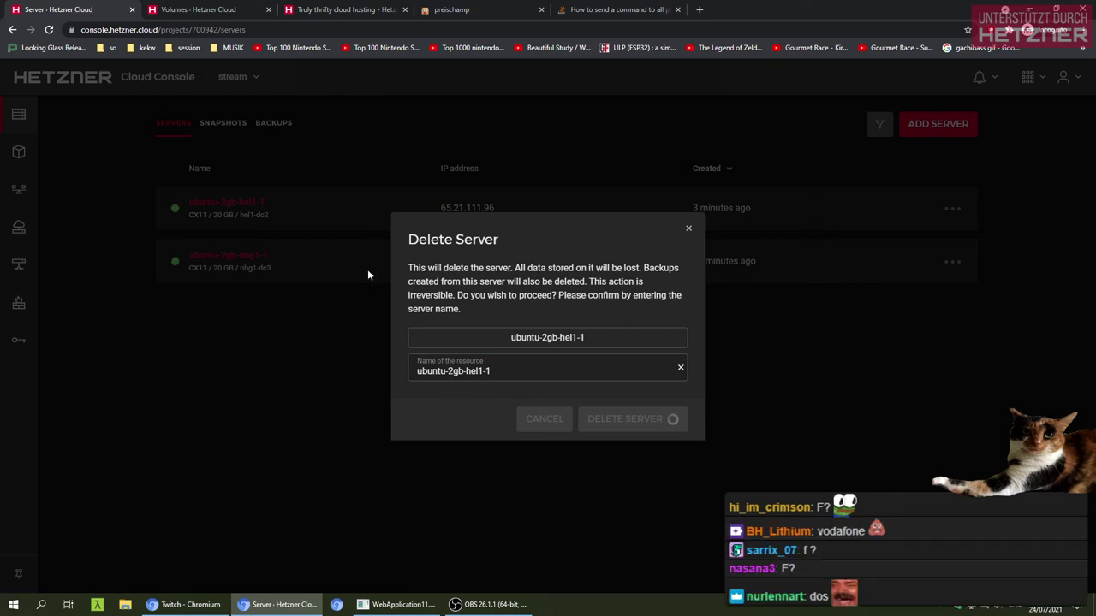
Switch to OBS, check the stream's statistics, close them, and return to the browser
key(alt+Tab)
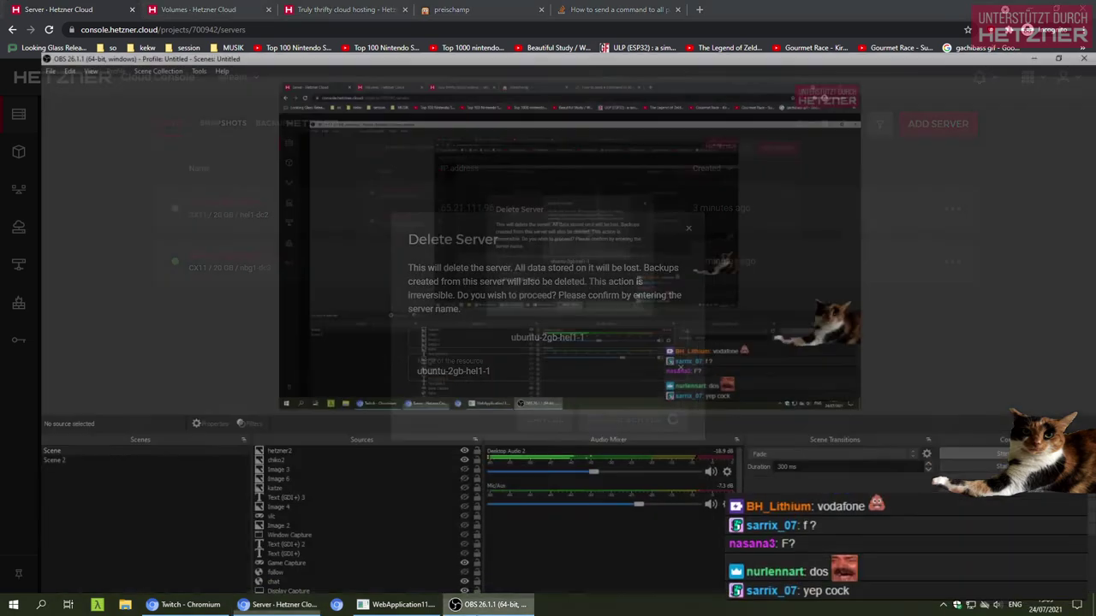
click(51, 19)
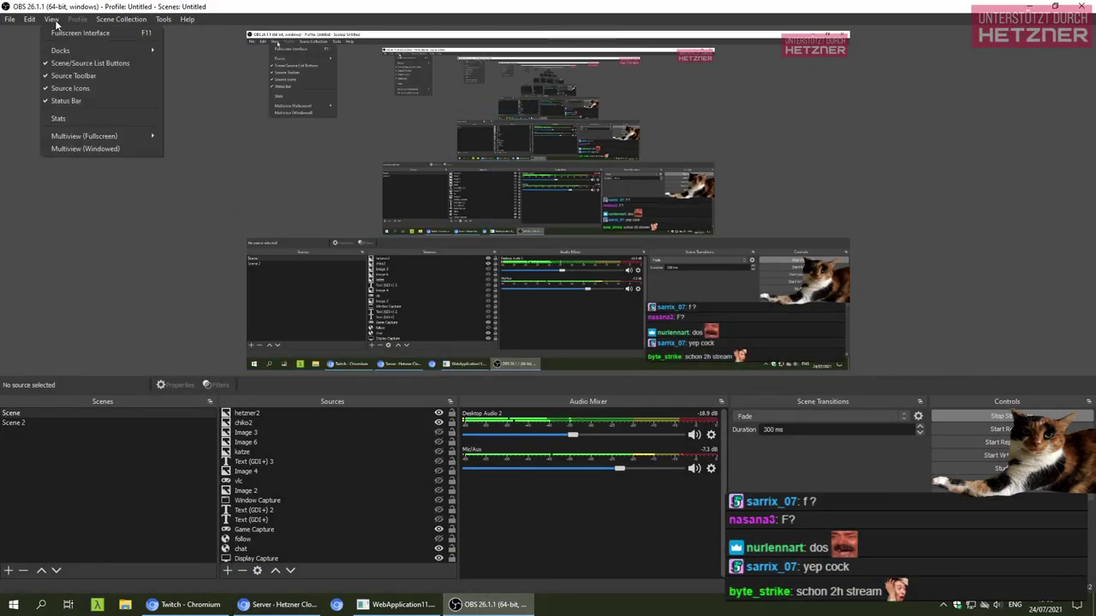
click(64, 118)
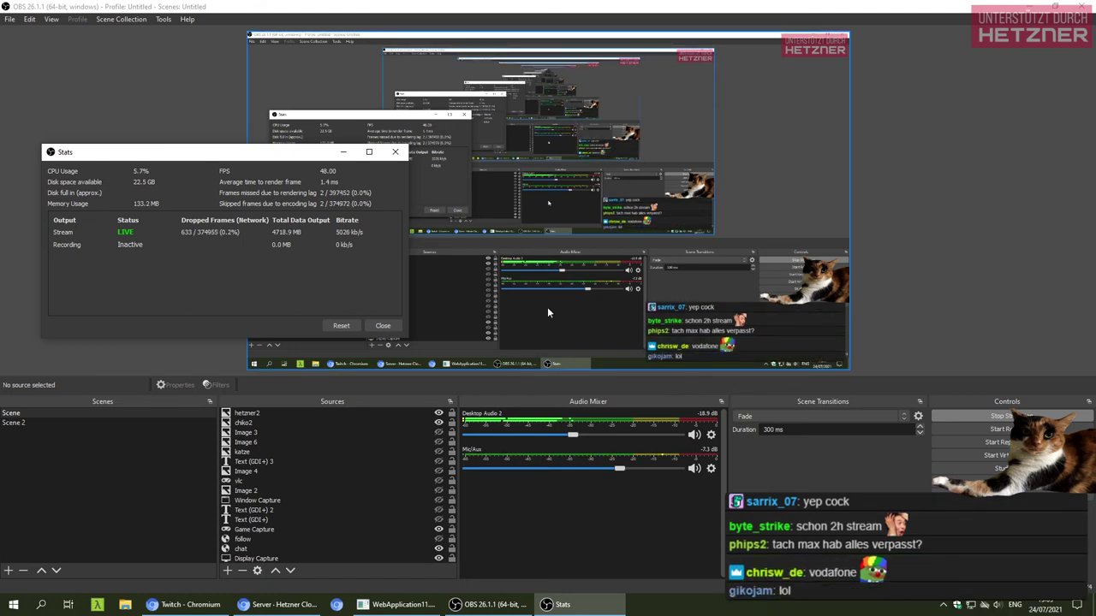
click(382, 325)
click(455, 605)
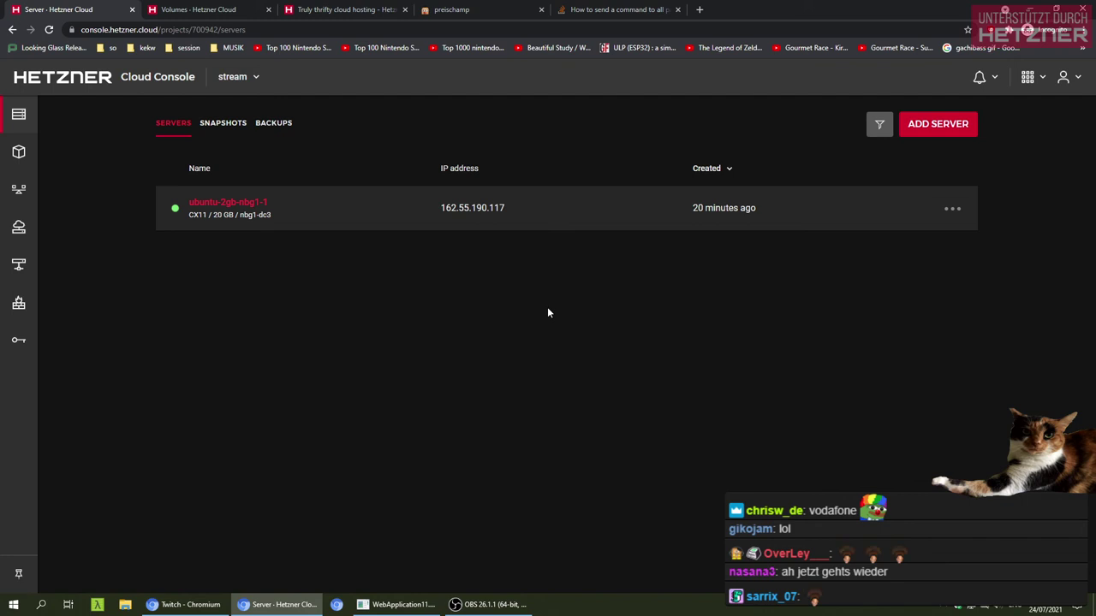
Delete the ubuntu-2gb-nbg1-1 server in the Hetzner Cloud Console, entering its name as confirmation
click(952, 209)
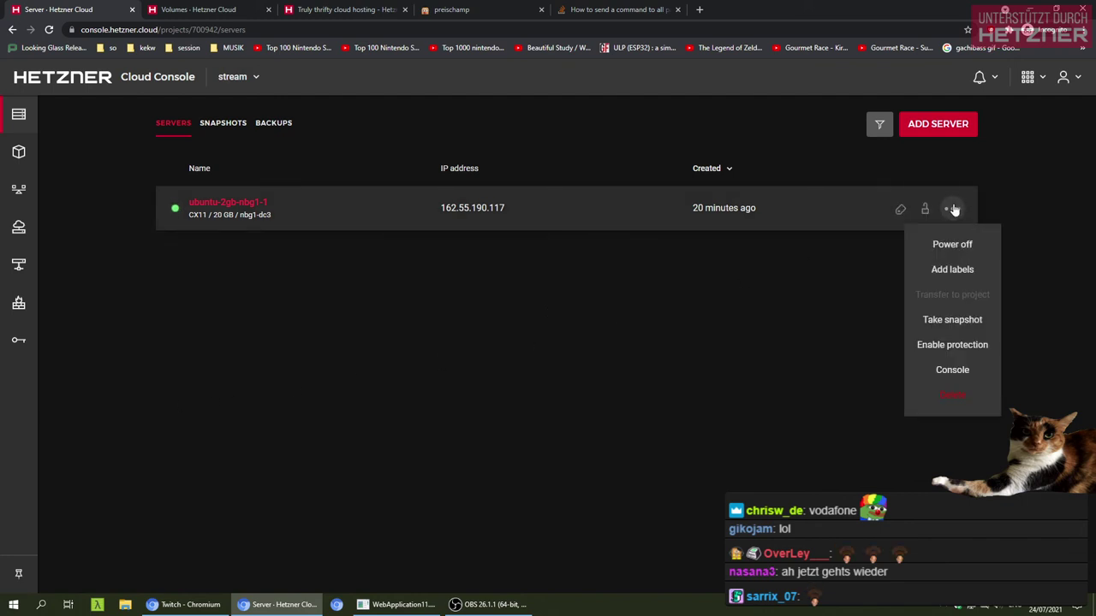
click(946, 395)
click(552, 370)
text(ubuntu-2gb-nbg1-1)
click(655, 417)
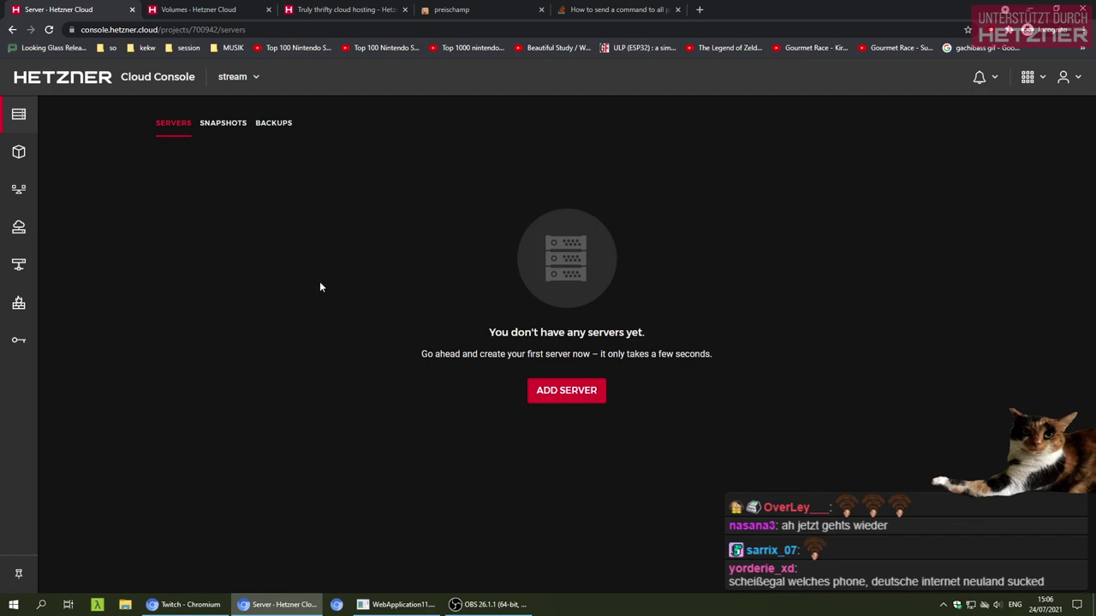
Switch to the POGGERS virtual machine's terminal and clear its screen
key(alt+Tab)
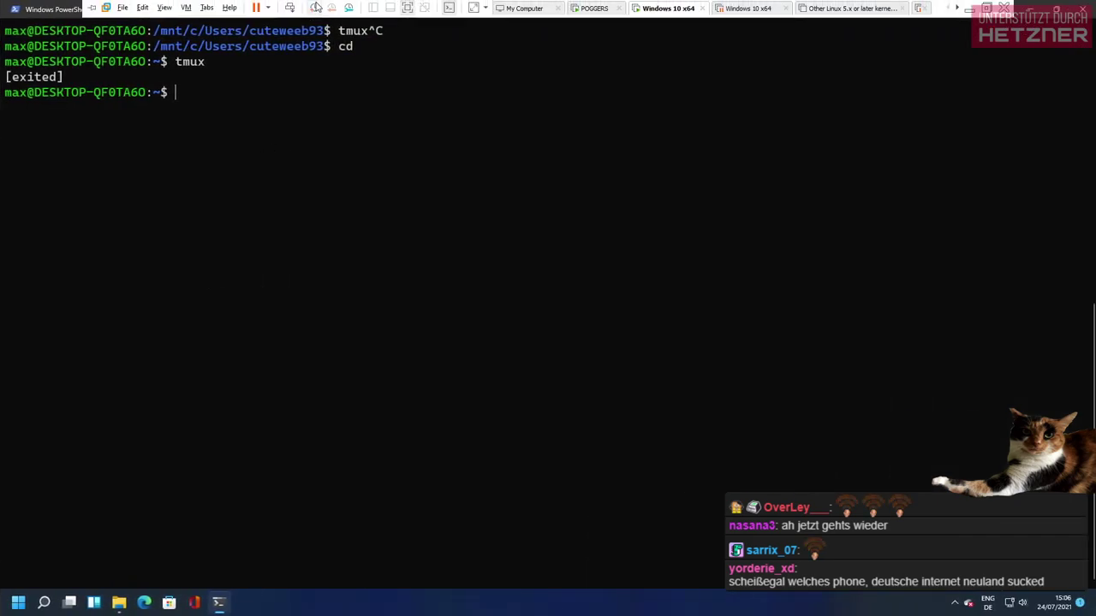
click(586, 9)
key(alt+Tab)
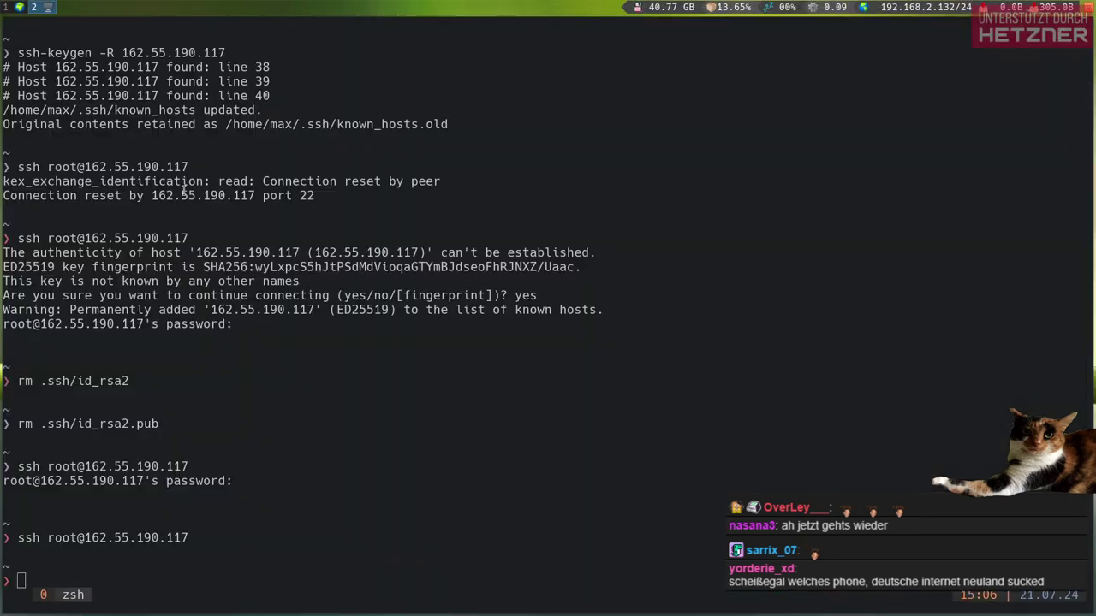
key(Return)
key(ctrl+l)
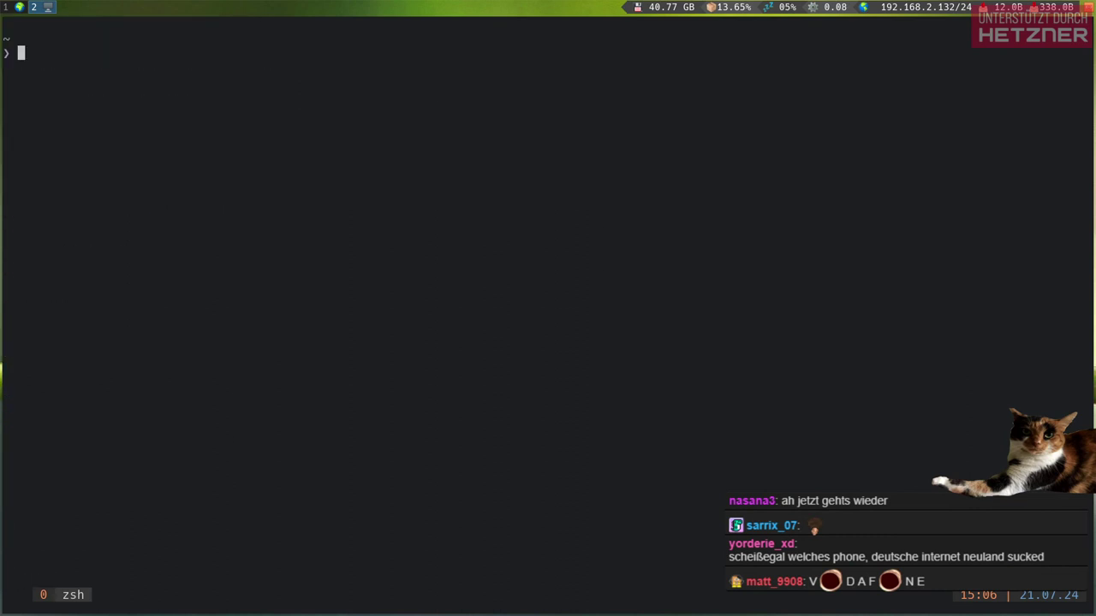
Recall the hcloud server create command from history and create the cx11 server KEKWait with image ubuntu-20.04 and SSH key test@test
key(ctrl+r)
text(hcloud)
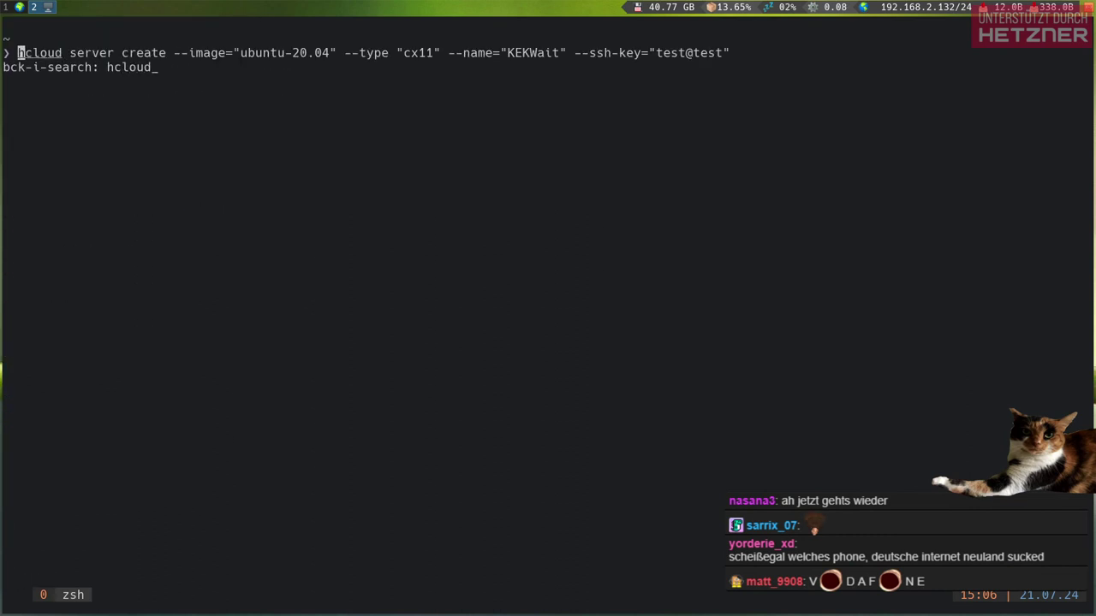
key(Escape)
key(ctrl+Right)
key(ctrl+Right)
key(ctrl+Right)
key(ctrl+Right)
key(ctrl+Right)
key(ctrl+Right)
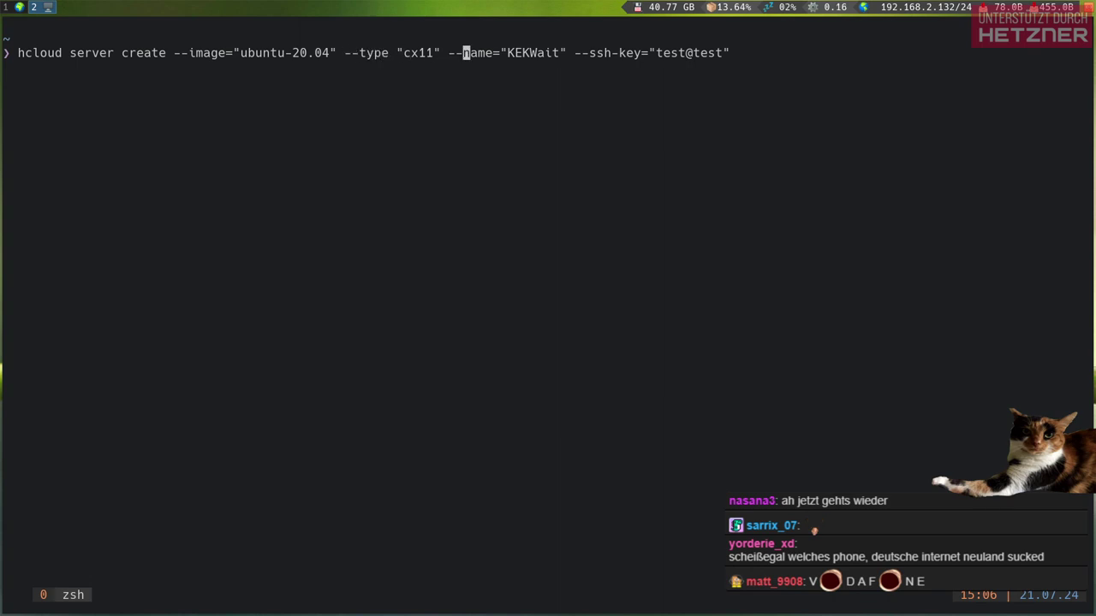
key(End)
key(Return)
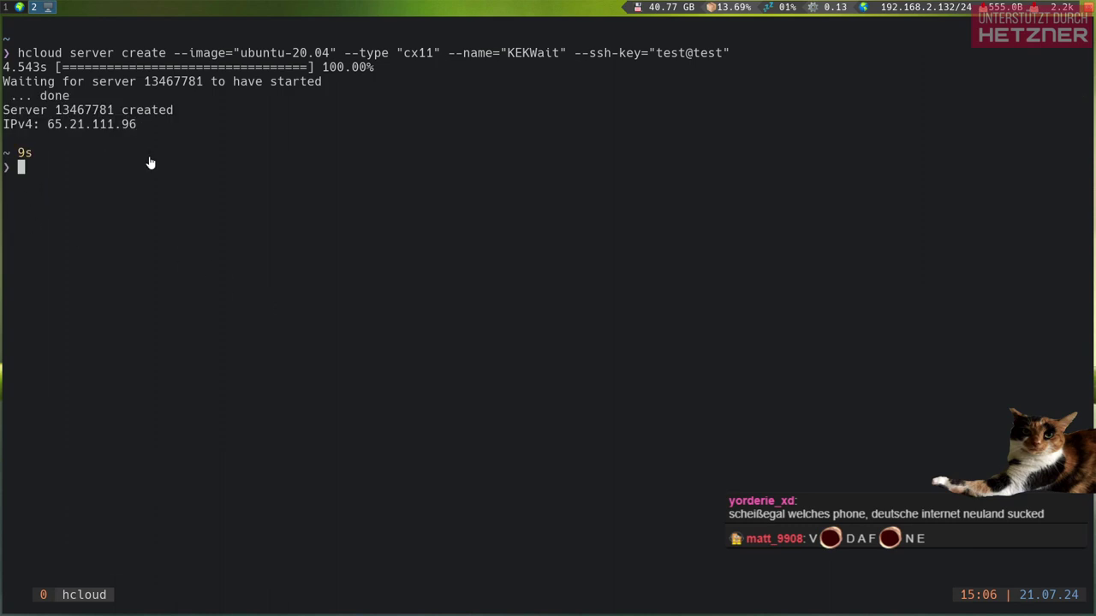
Check the server list in the Cloud Console and try to rerun the same KEKWait creation command in the terminal
key(alt+Tab)
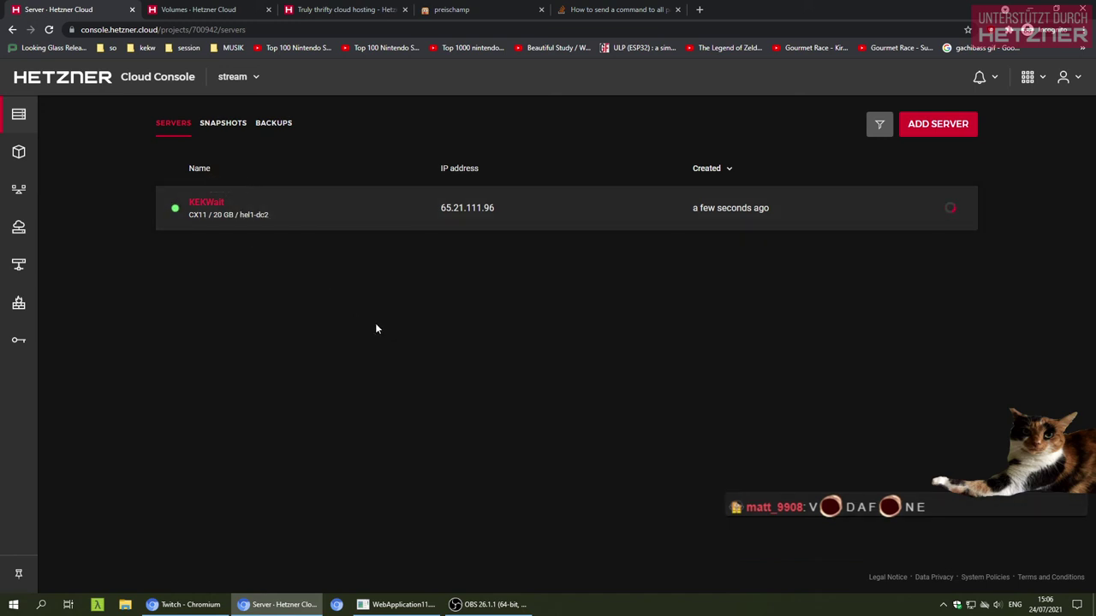
key(alt+Tab)
key(Up)
key(Return)
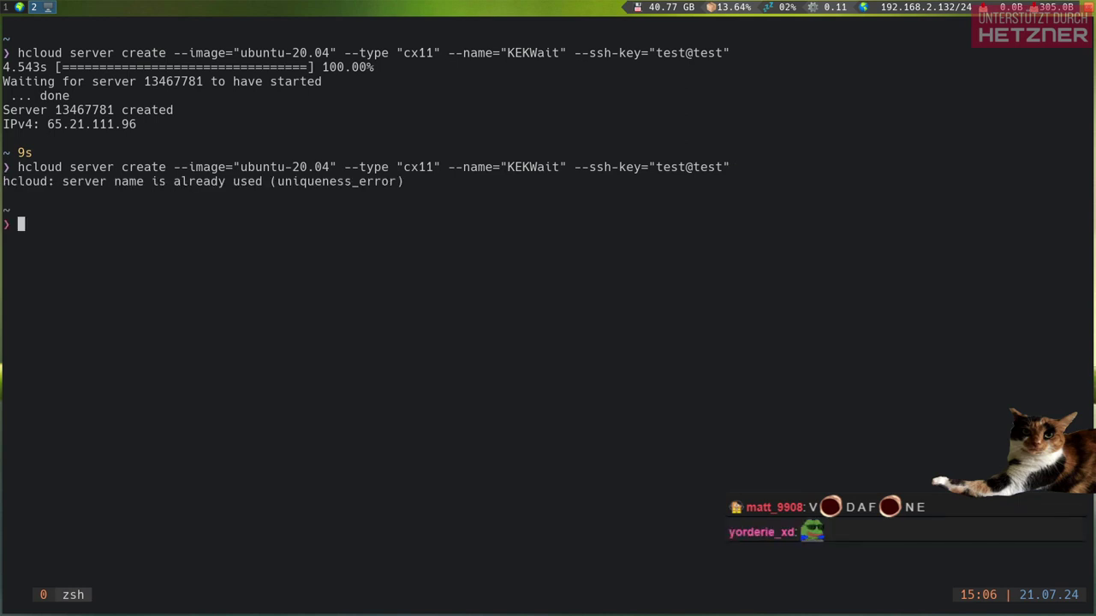
Create a second cx11 server from the same hcloud command, changing its name to KEKWait2
key(Up)
key(Left)
key(Left)
key(Left)
key(Left)
key(Left)
key(Left)
key(Left)
key(Left)
key(Left)
key(Left)
key(Left)
key(Left)
key(Left)
key(Left)
key(Left)
key(Left)
key(Left)
key(Left)
key(Left)
key(Left)
text(2)
key(Return)
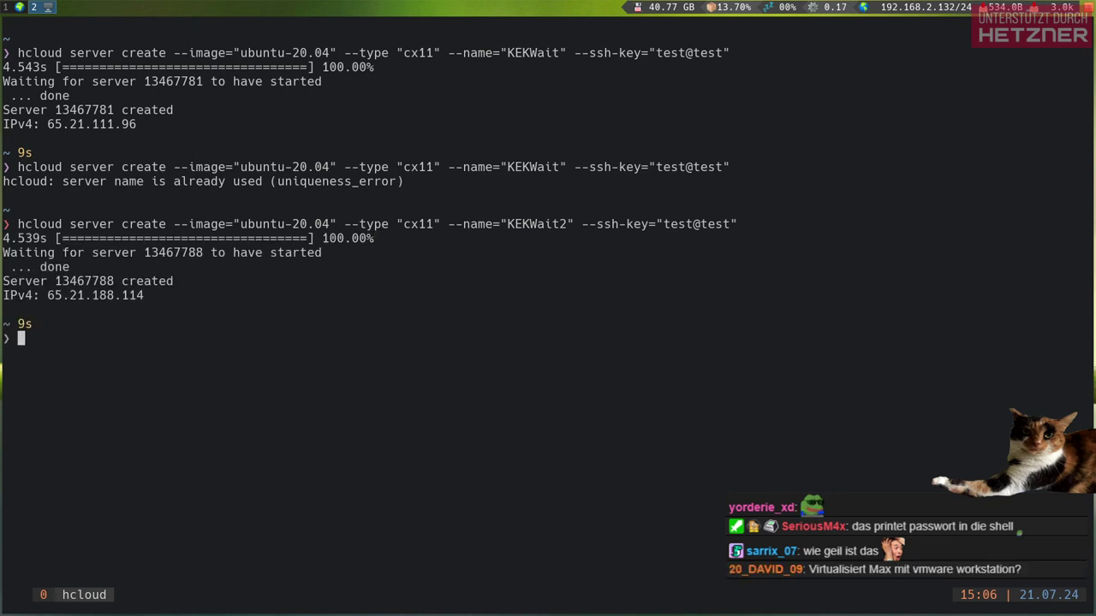
Copy the IPv4 addresses of both new servers onto one prompt line, prefix it with # and submit it
double_click(91, 124)
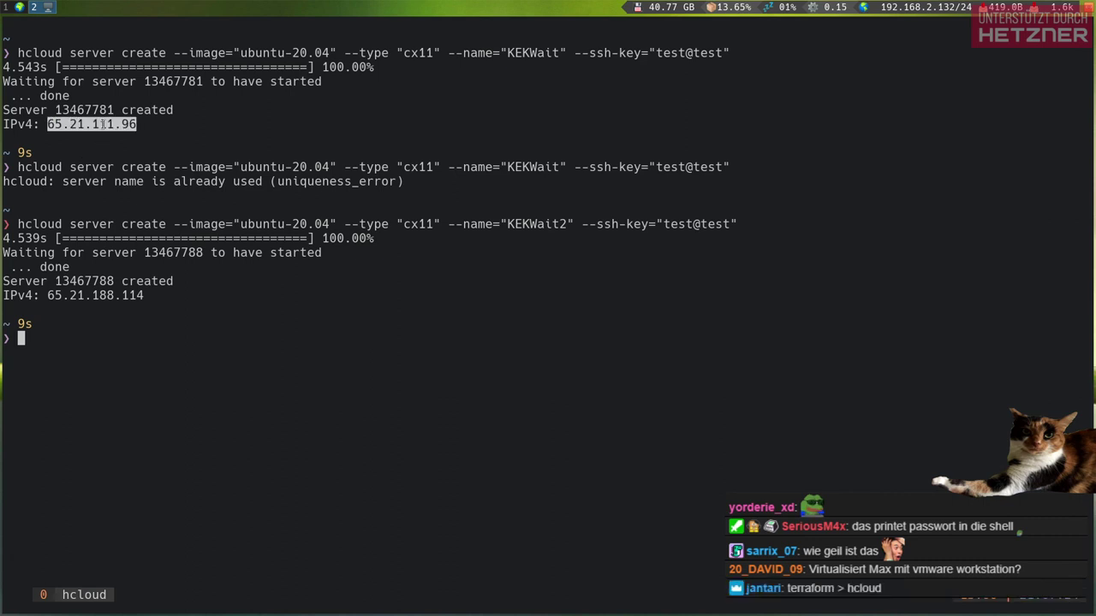
middle_click(86, 293)
double_click(86, 293)
middle_click(300, 321)
key(ctrl+a)
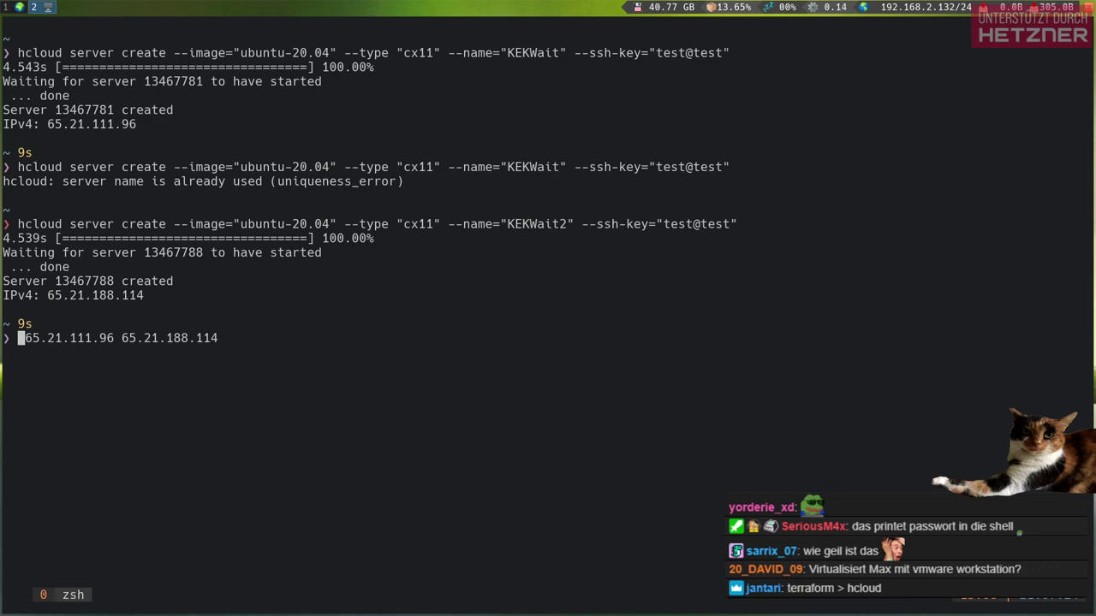
text(#)
key(Return)
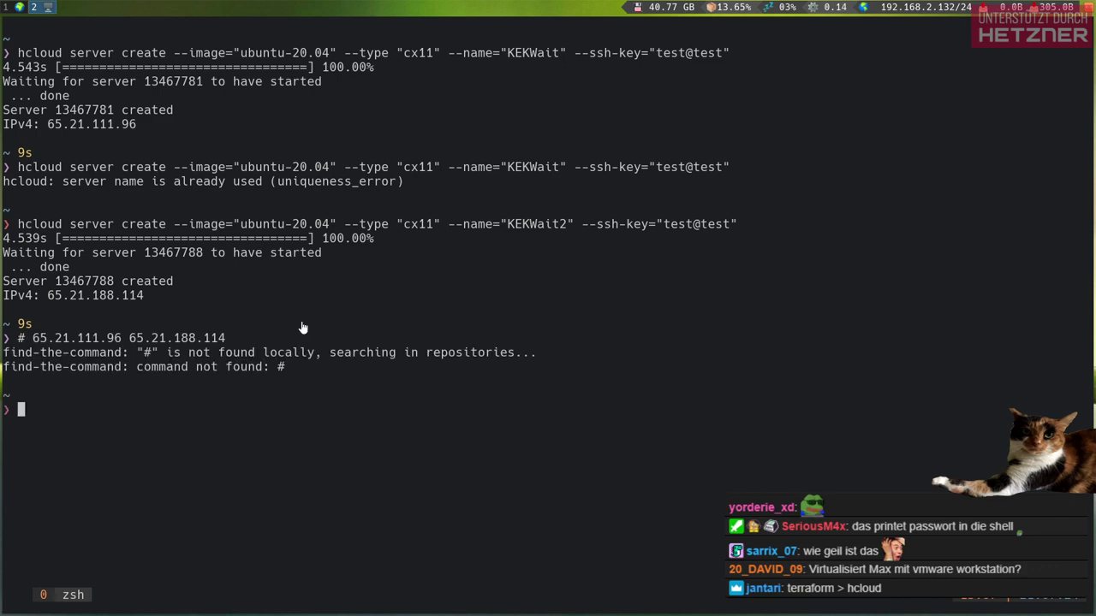
key(alt+Tab)
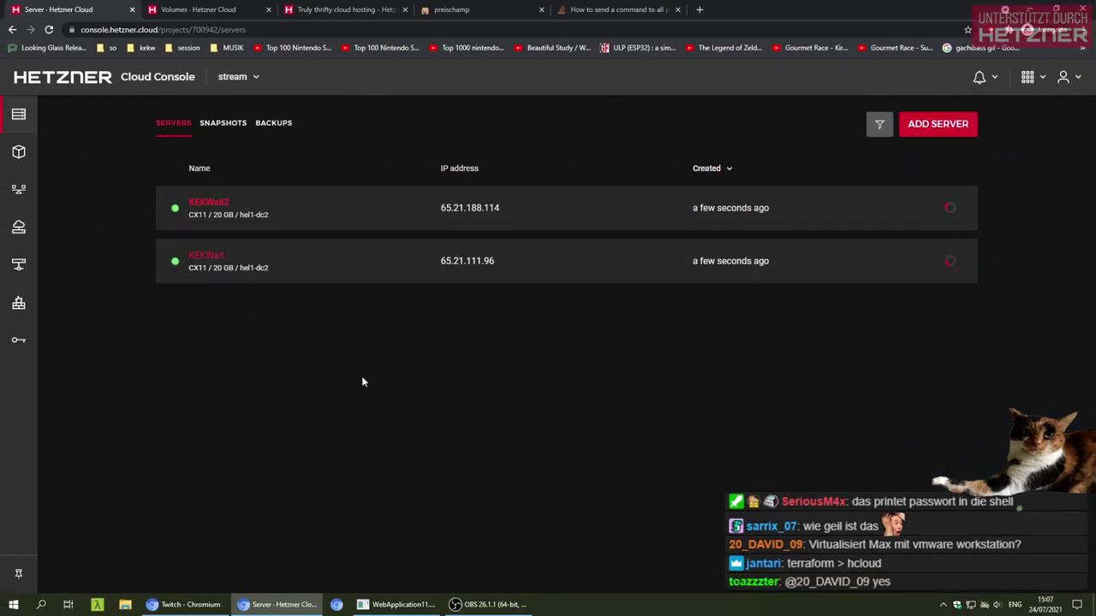
key(alt+Tab)
text(ssh root@)
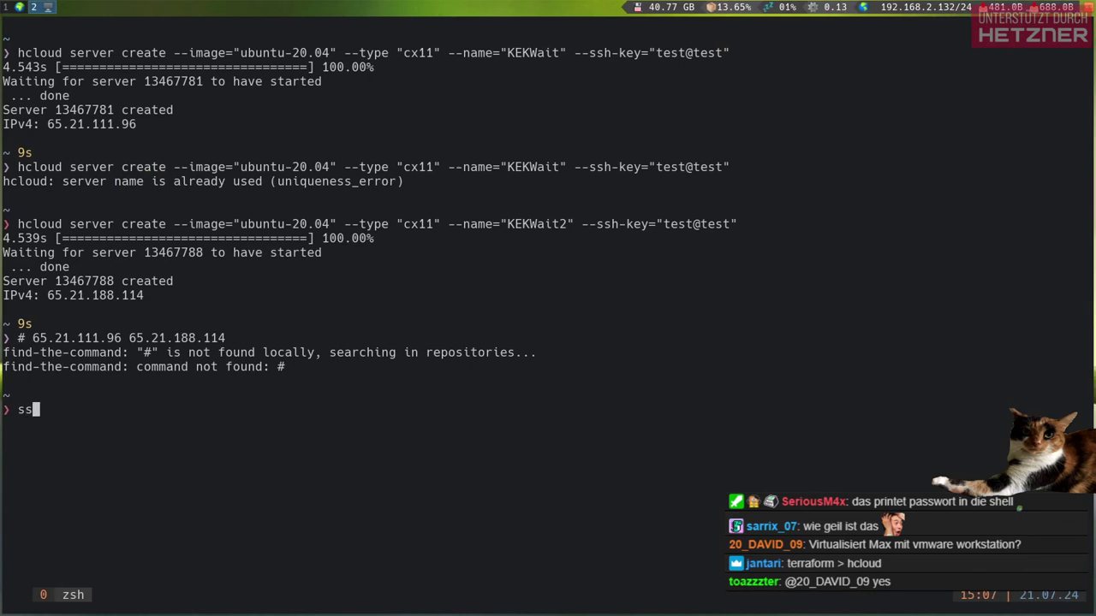
middle_click(102, 337)
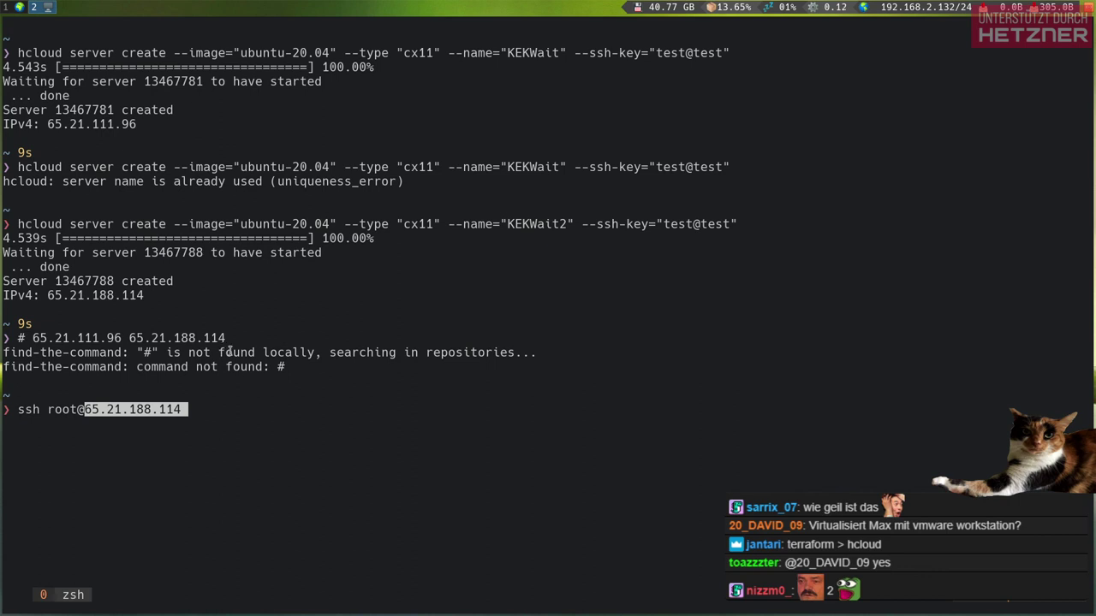
key(Return)
text(yes)
key(Return)
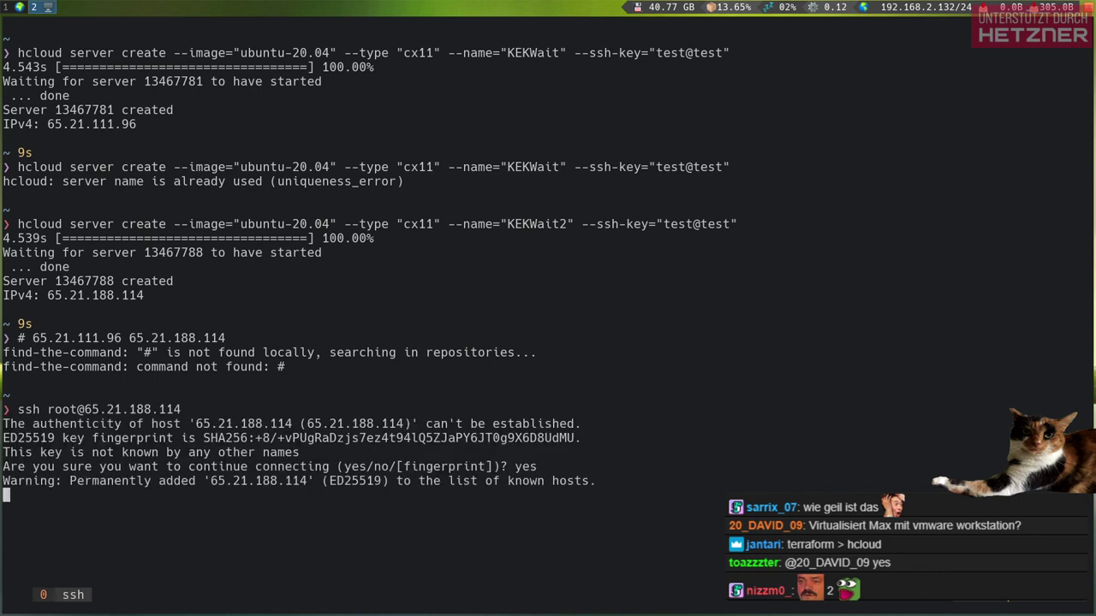
key(ctrl+b)
key(quotedbl)
text(ssh root@)
double_click(97, 66)
middle_click(359, 181)
key(Return)
text(yes)
key(Return)
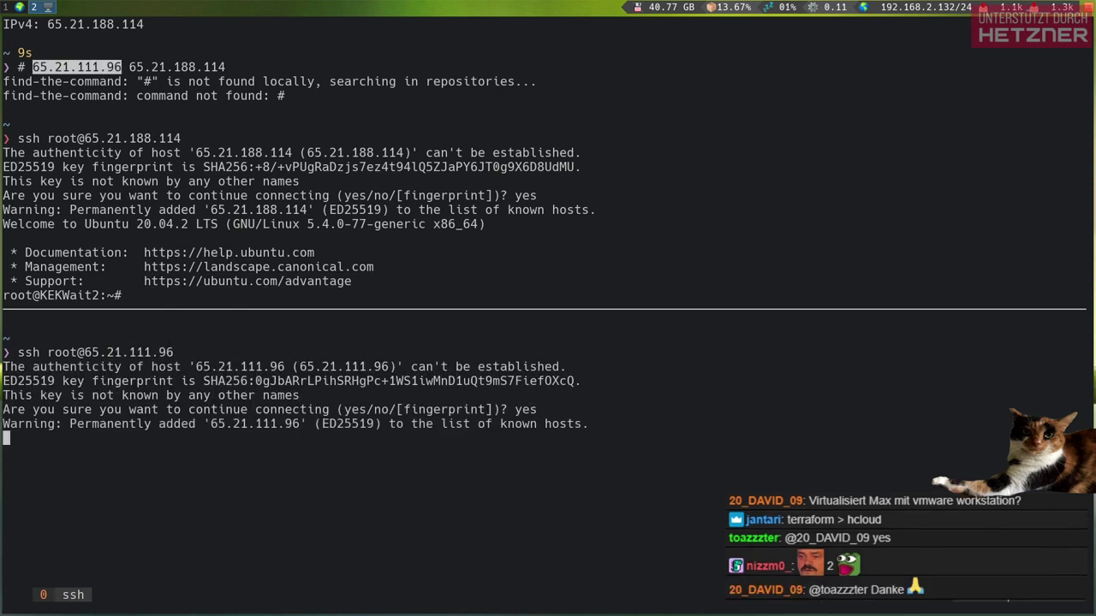
key(Return)
key(Return)
key(Return)
key(Return)
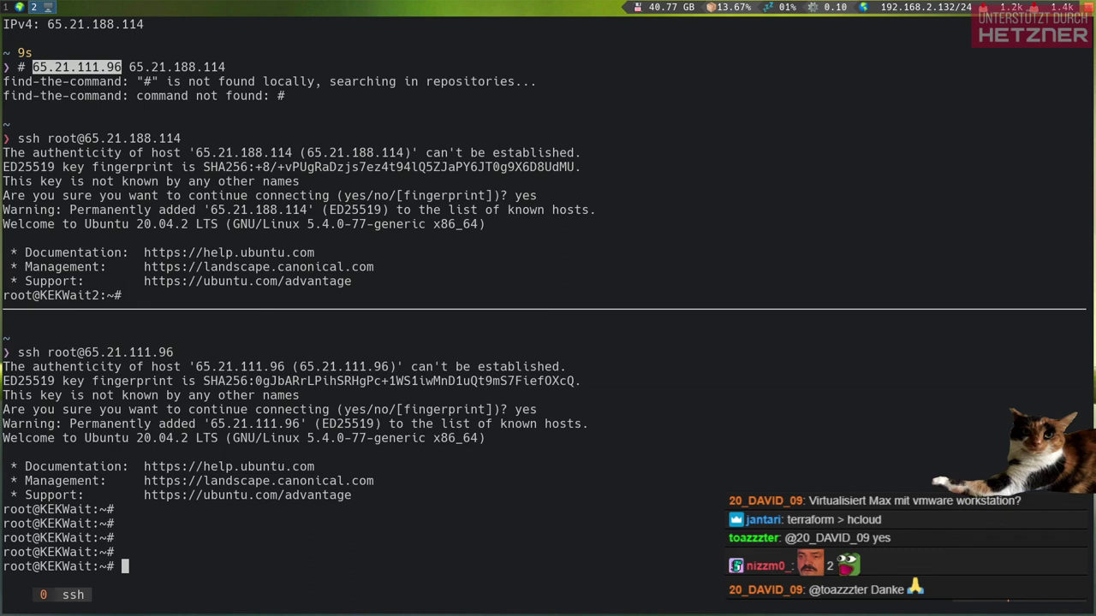
Log out of the KEKWait2 SSH session and close its tmux pane, leaving only the KEKWait session
click(132, 295)
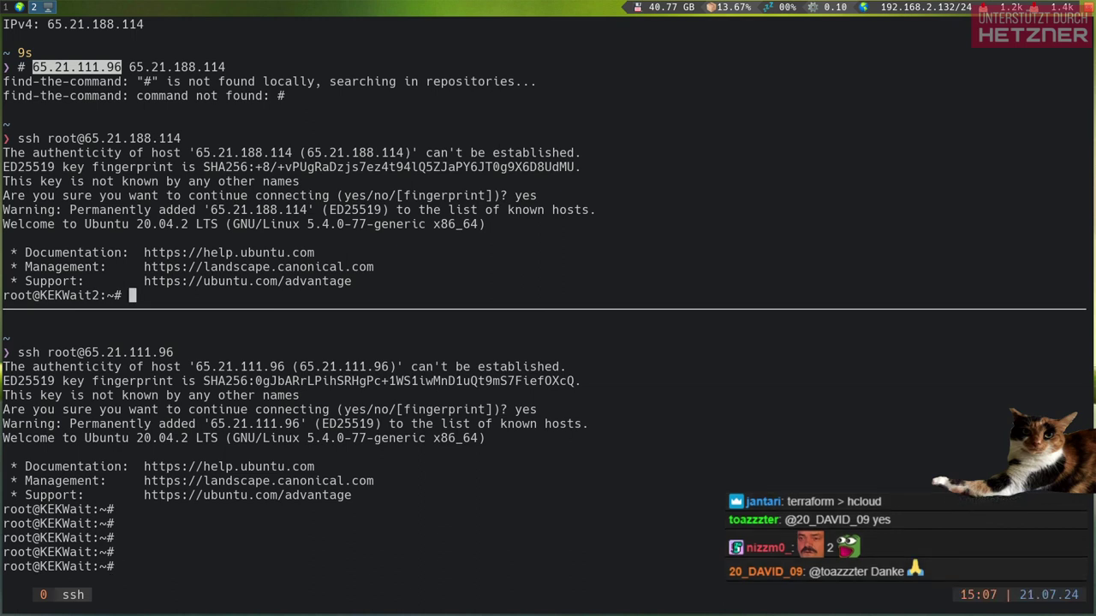
key(ctrl+d)
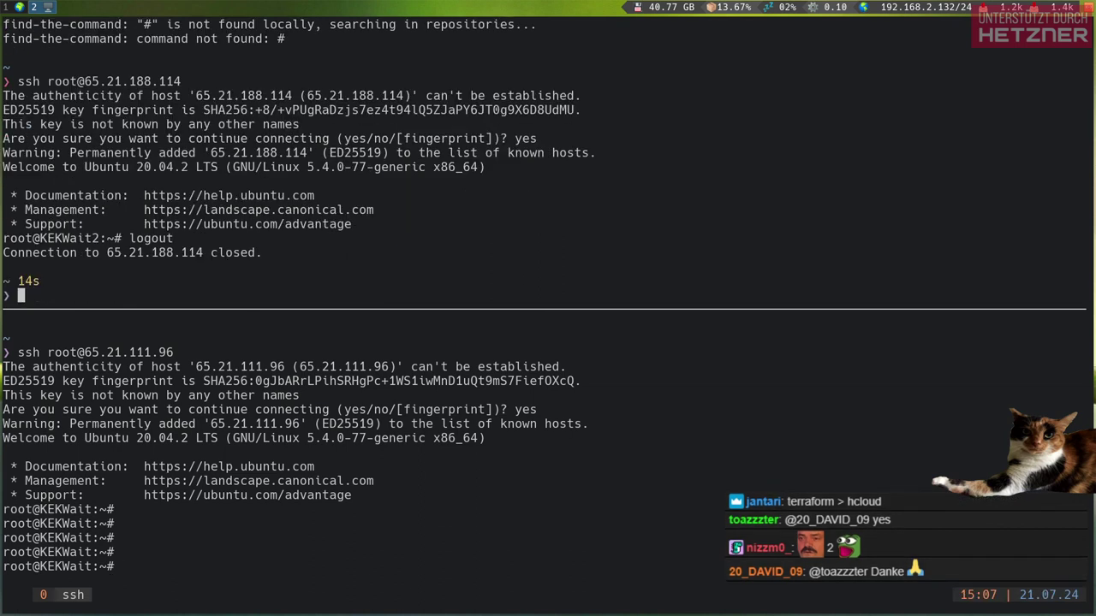
key(ctrl+d)
key(Return)
key(Return)
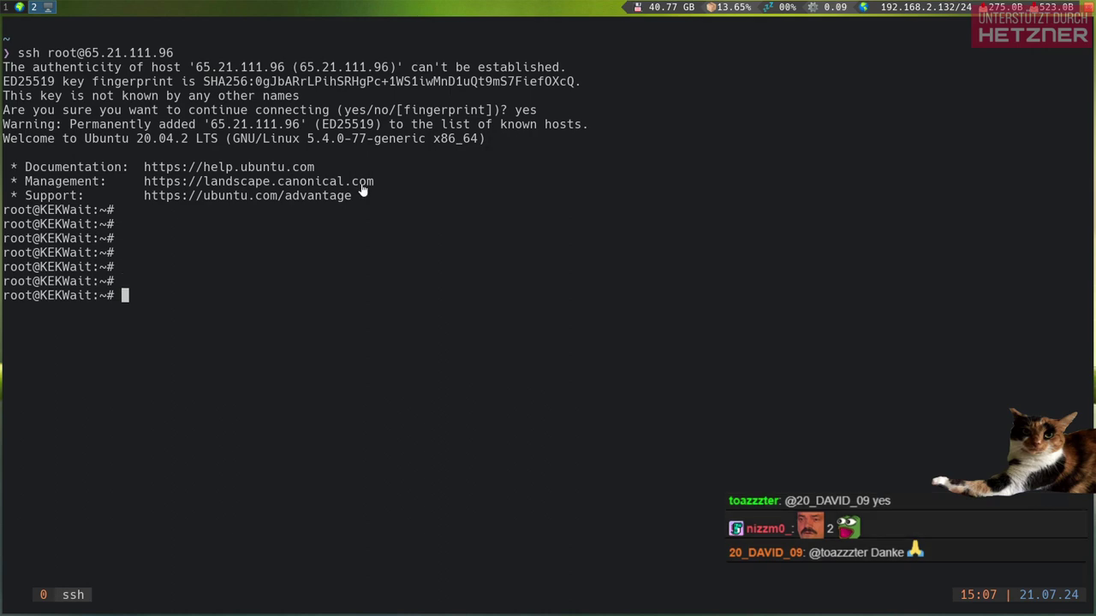
View the KEKWait2 server's overview in the Hetzner Cloud Console and return to the server list
key(alt+Tab)
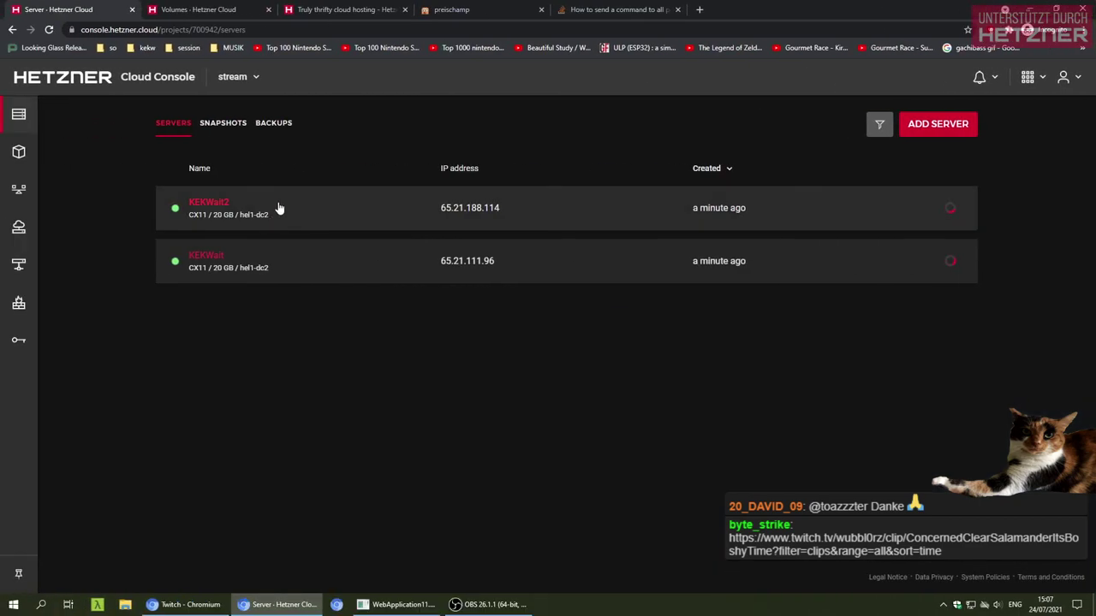
click(277, 209)
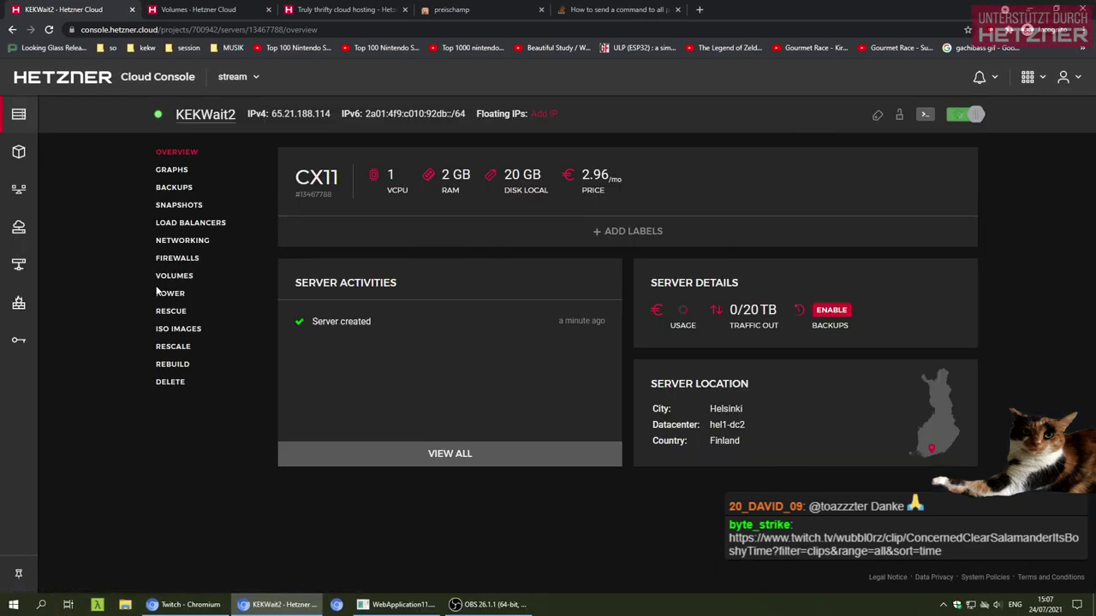
mouse_move(17, 152)
click(32, 113)
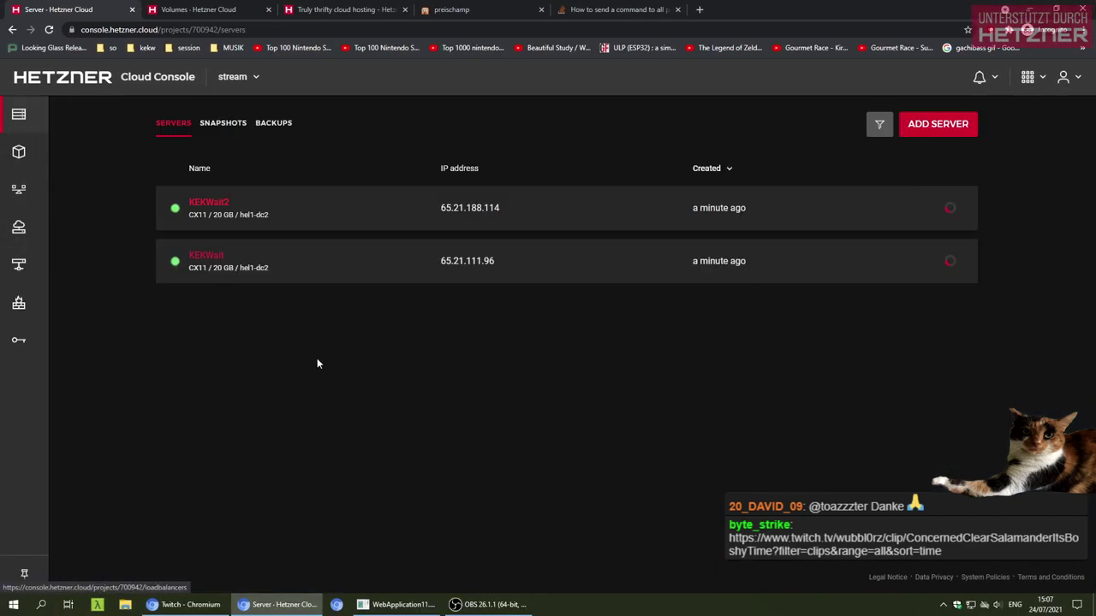
Open the server creation form, toggle the three saved SSH keys on and off, and leave the form without creating a server
click(938, 122)
scroll(180, 462, down, 15)
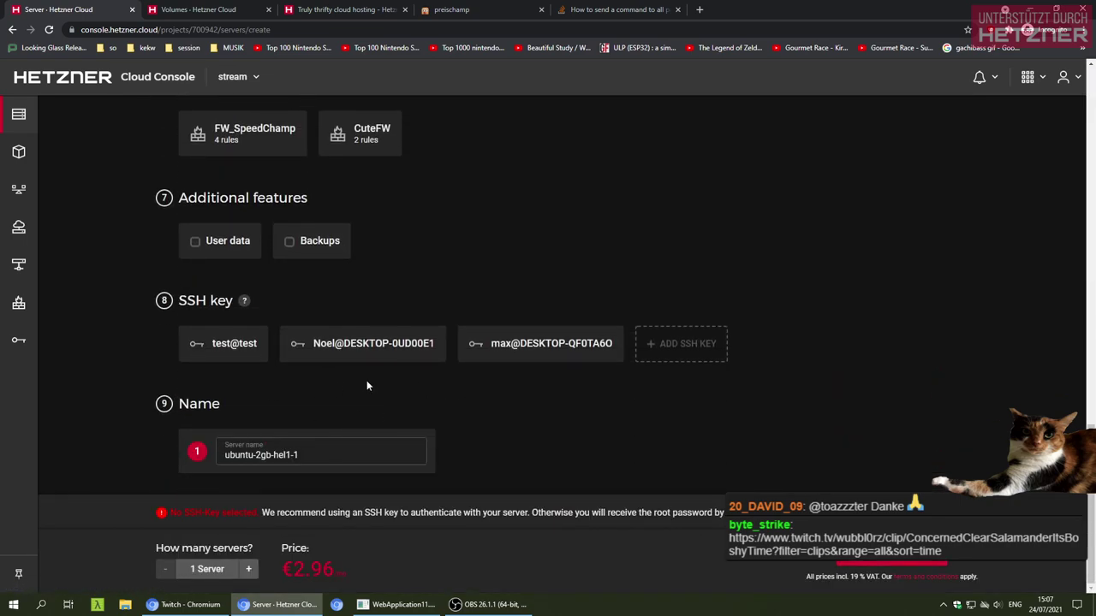
click(243, 350)
click(564, 351)
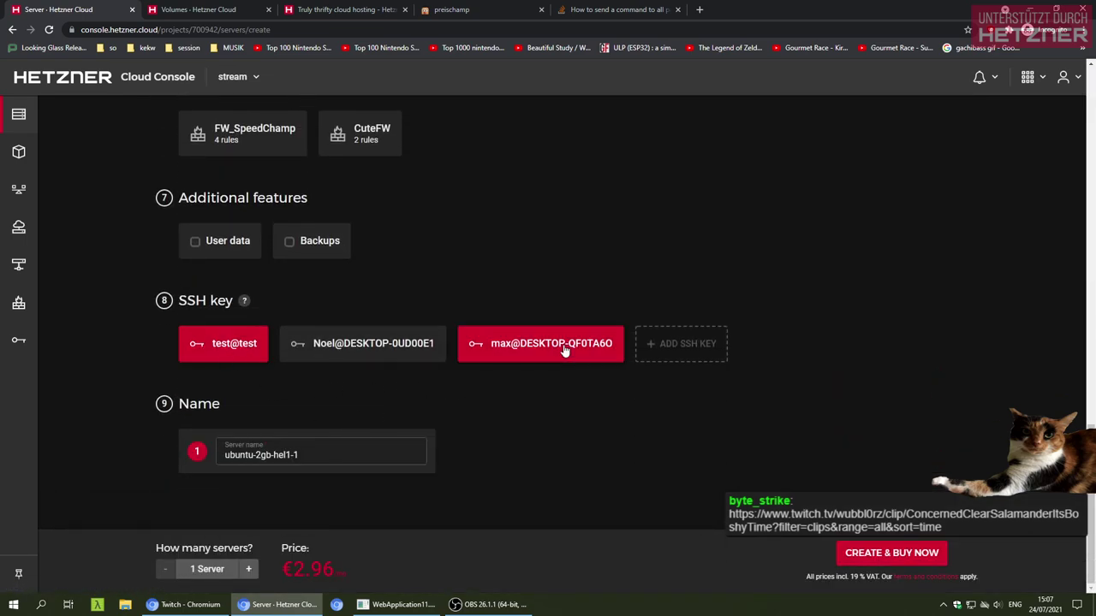
click(367, 364)
click(210, 361)
click(346, 346)
click(532, 336)
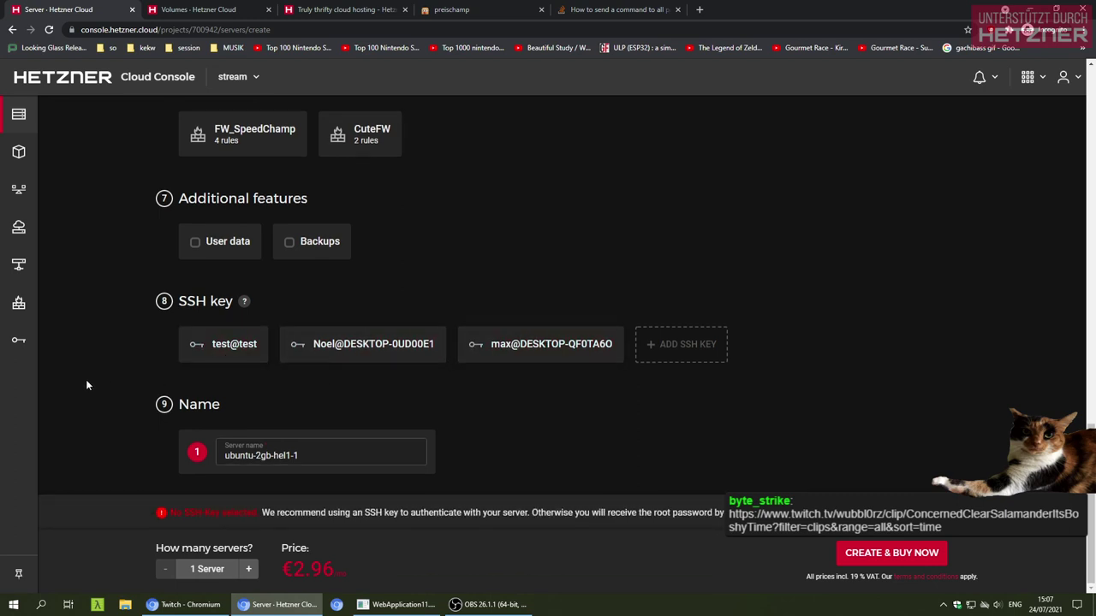
scroll(85, 379, up, 1)
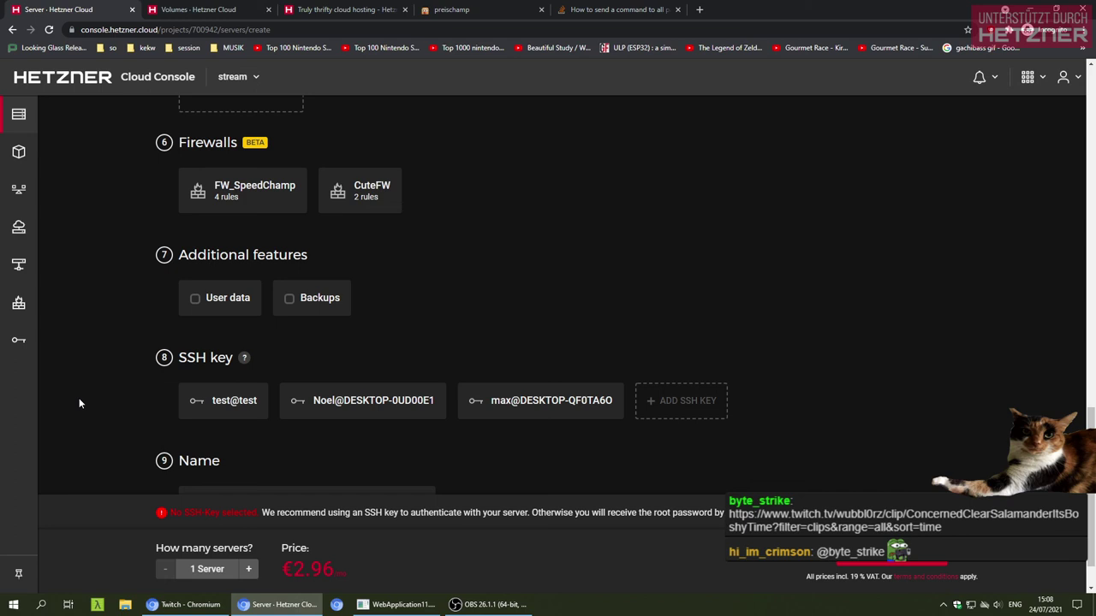
scroll(79, 402, down, 1)
scroll(77, 404, up, 5)
scroll(77, 404, down, 5)
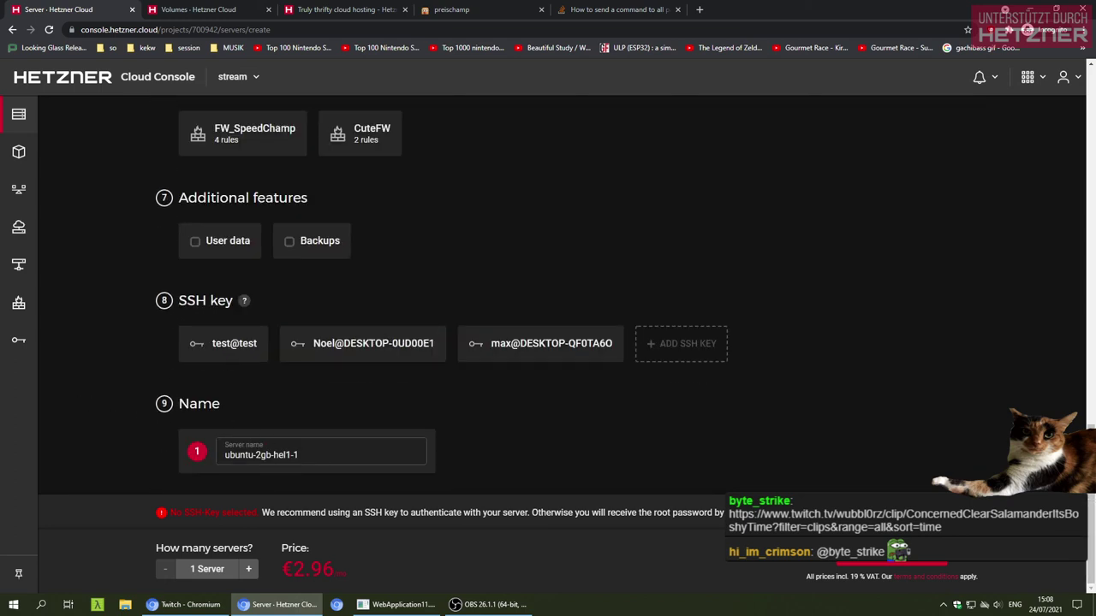
click(35, 114)
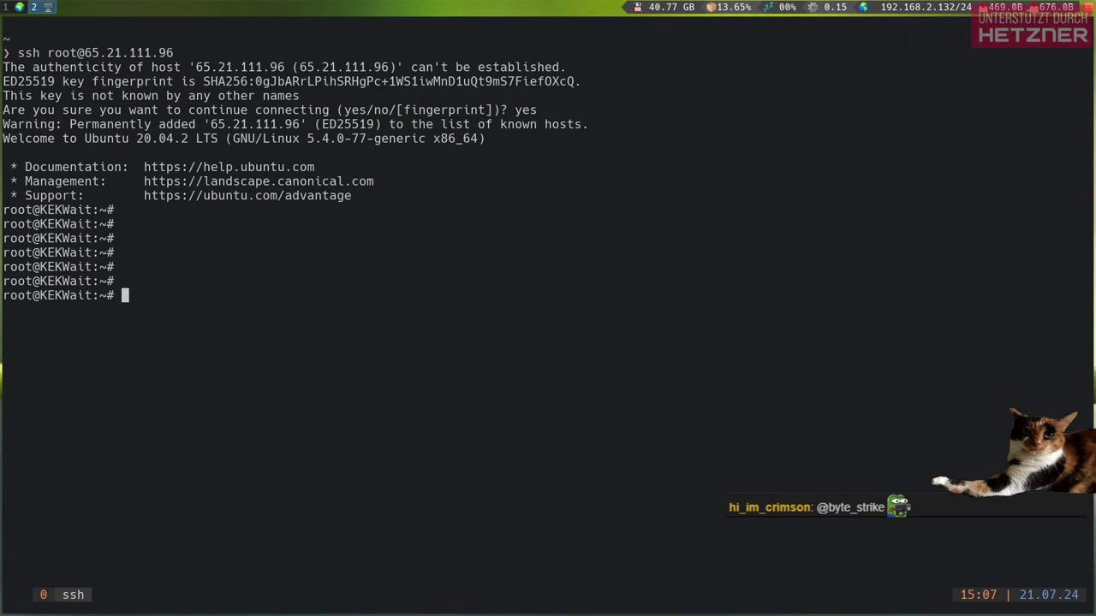
On KEKWait, run apt update and apt upgrade in the SSH session, confirming the upgrade with y
text(apt update)
key(Return)
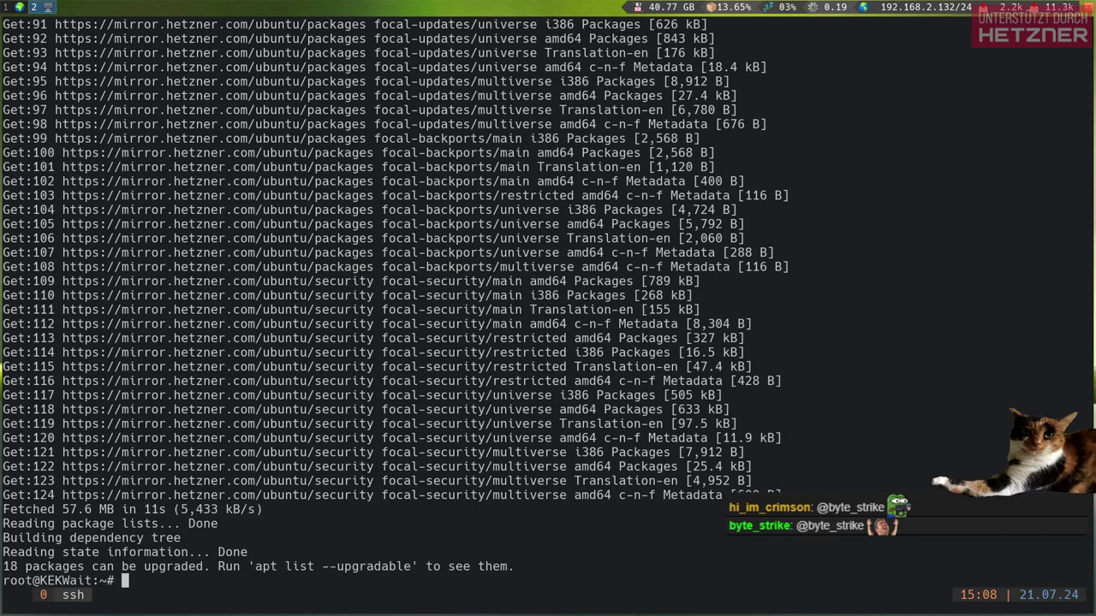
text(apt upgrade)
key(Return)
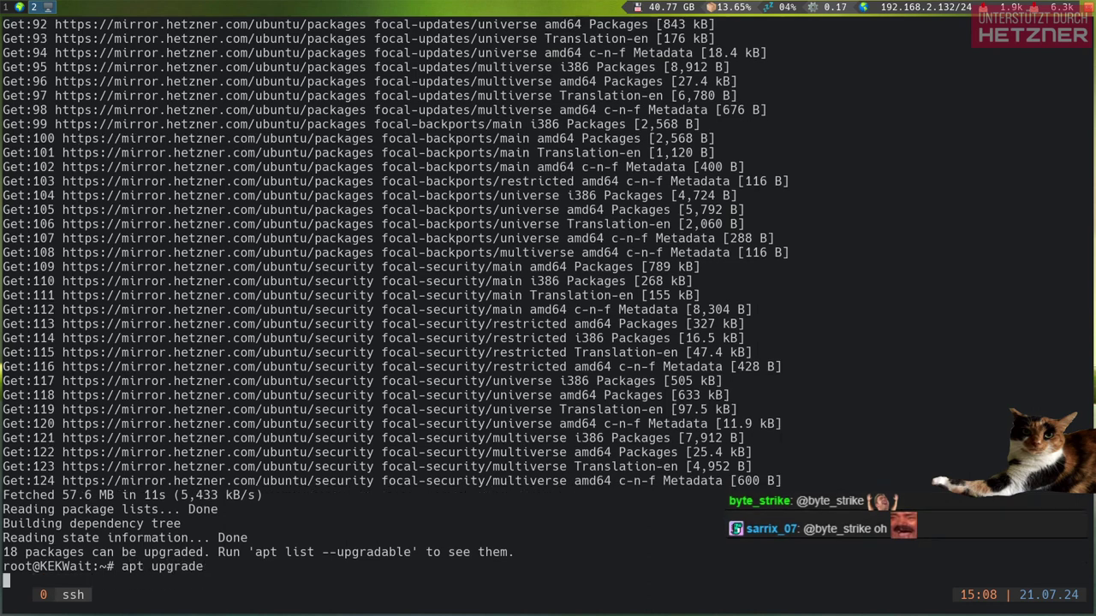
text(y)
key(Return)
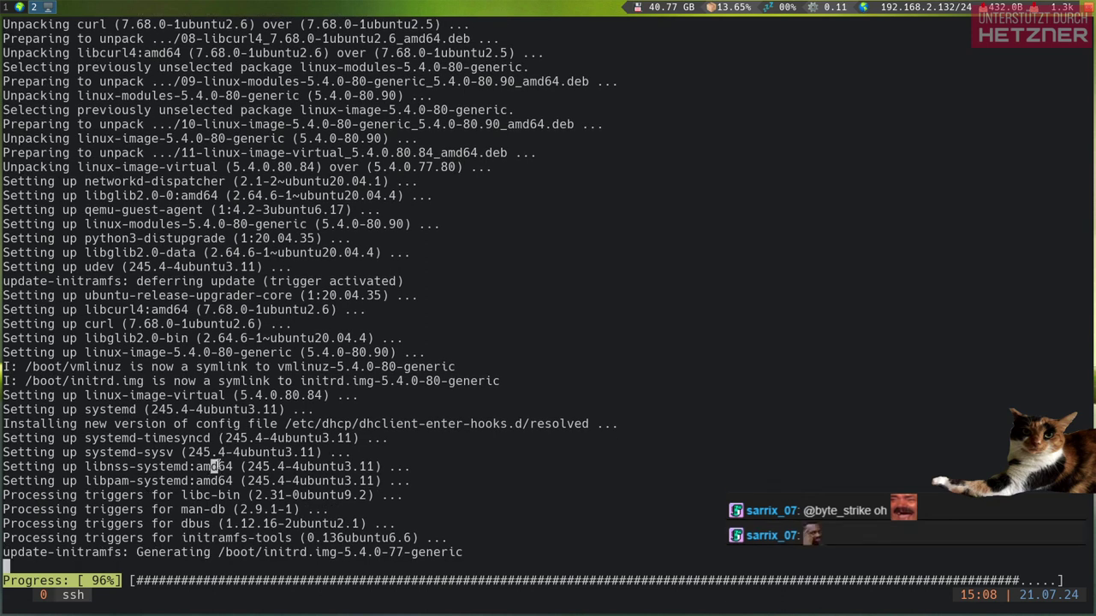
right_click(218, 468)
click(248, 490)
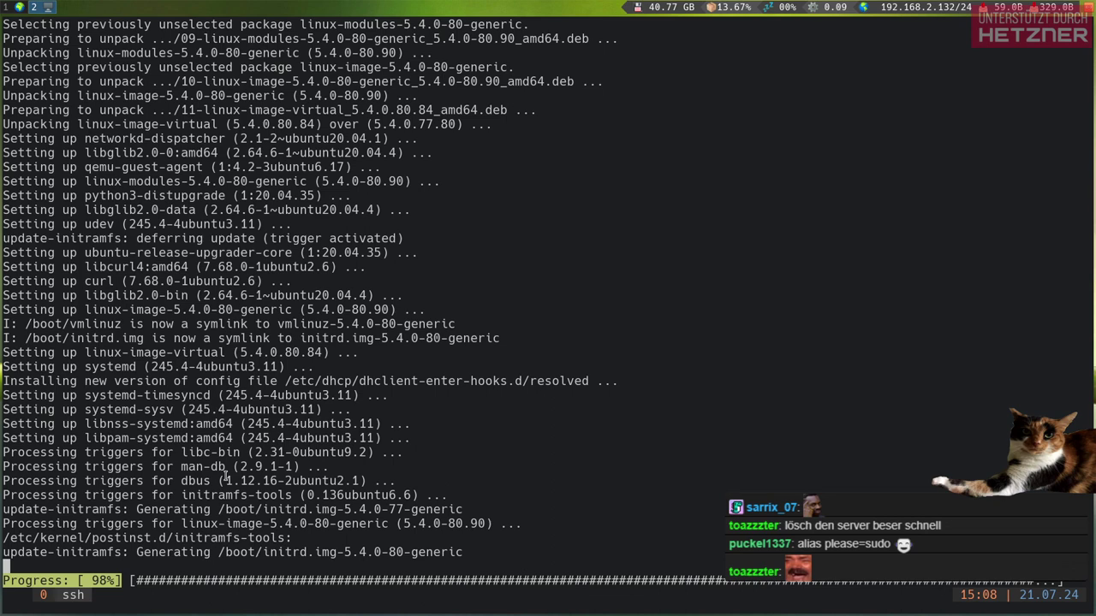
Switch to OBS, open the stream statistics window, check it over the Hetzner server list and close it
key(alt+Tab)
key(super)
click(516, 501)
click(490, 604)
click(51, 19)
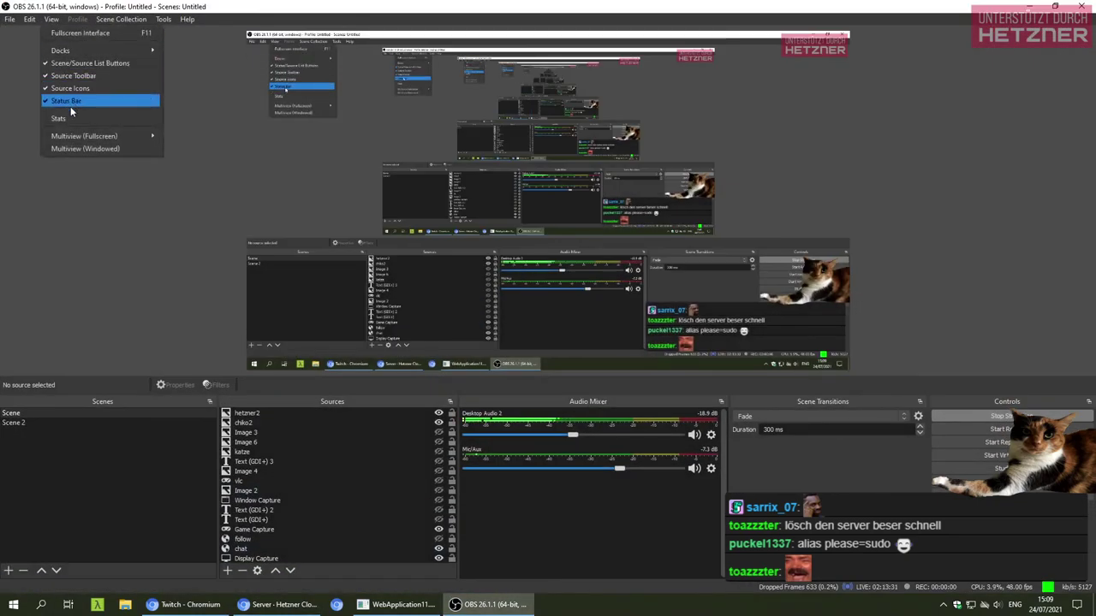
click(70, 119)
click(576, 608)
click(576, 604)
click(577, 604)
click(283, 605)
click(562, 604)
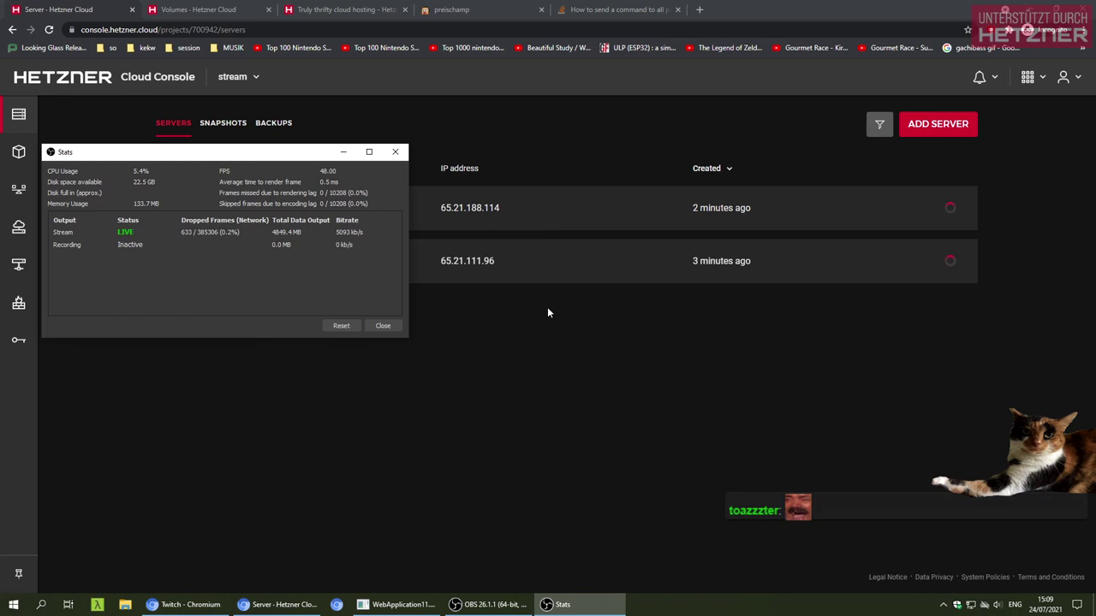
click(383, 326)
click(299, 30)
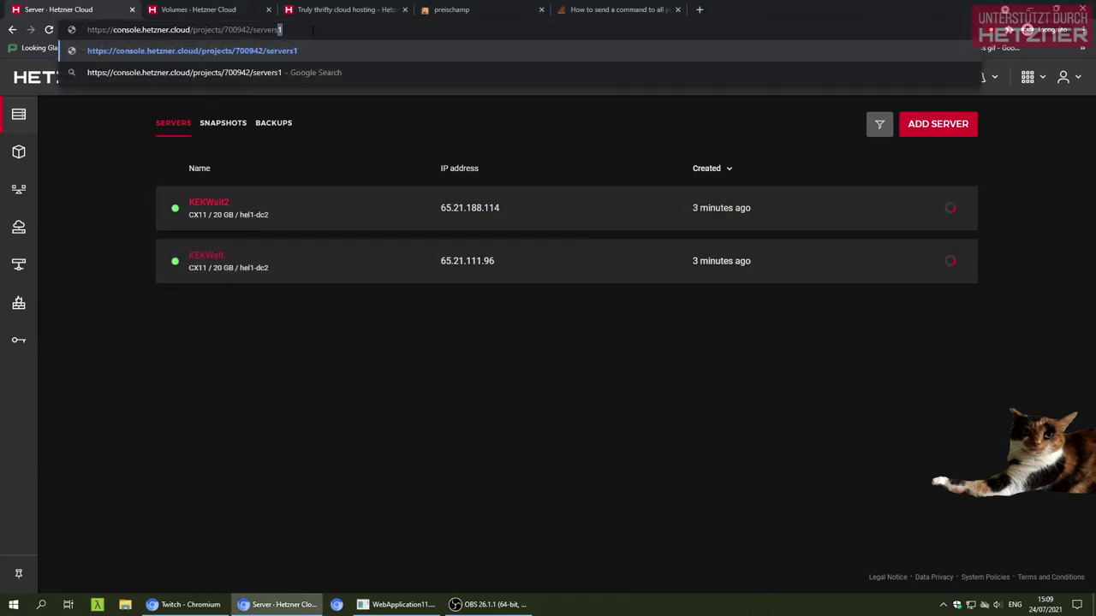
click(314, 360)
key(ctrl+super+Right)
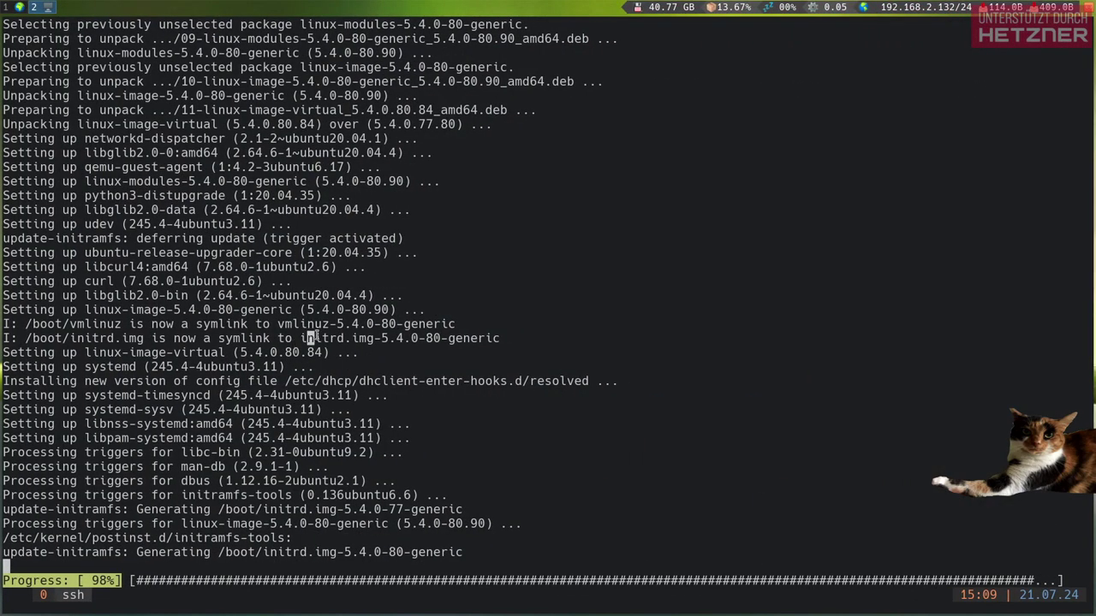
right_click(316, 335)
click(329, 343)
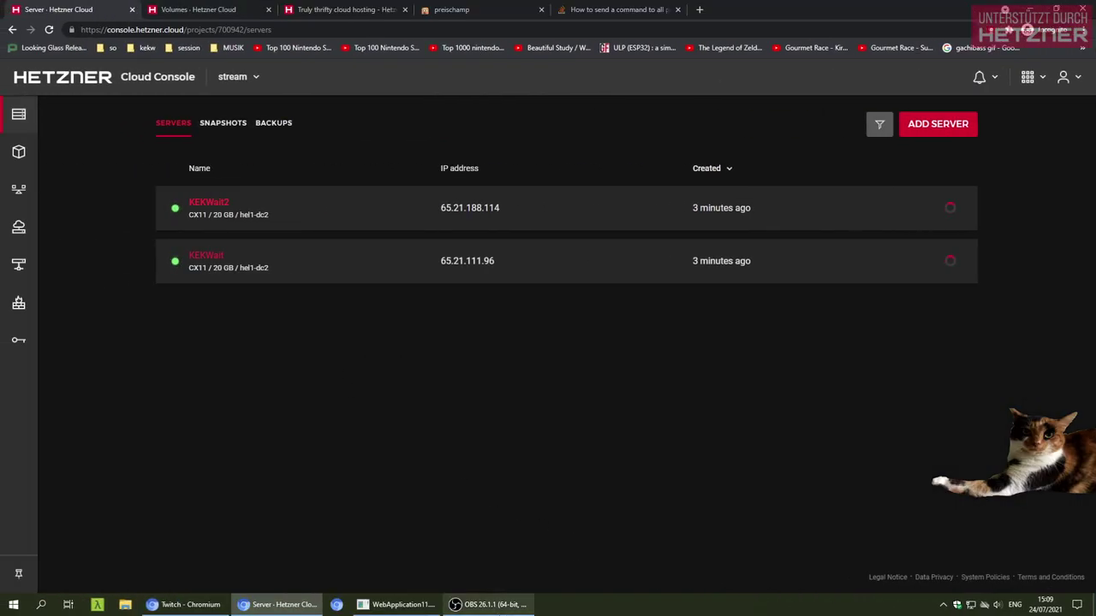
Switch to OBS to reach its streaming controls
click(490, 604)
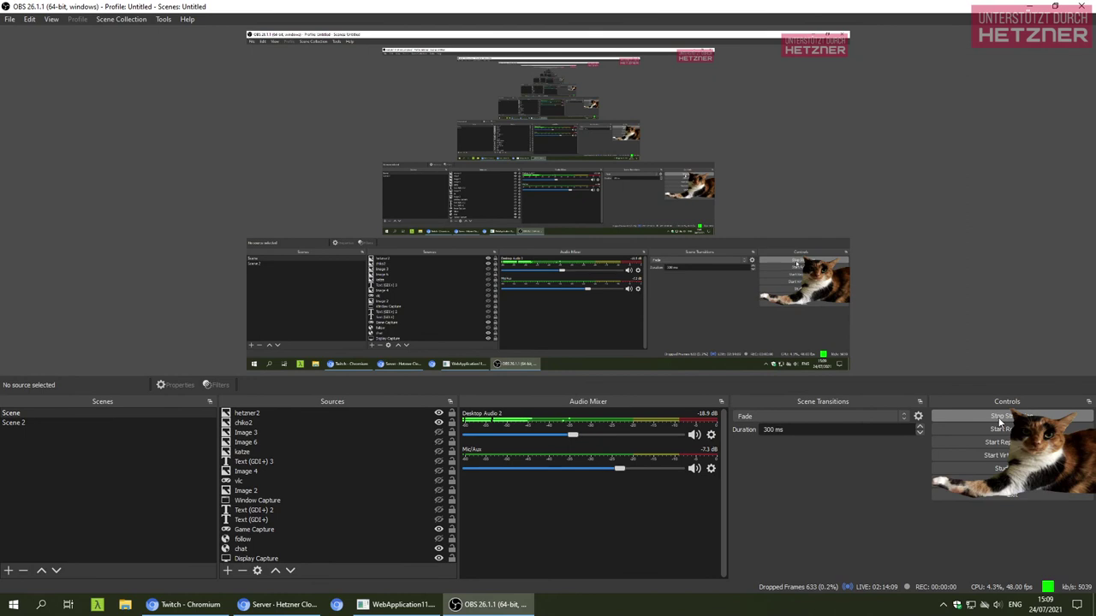